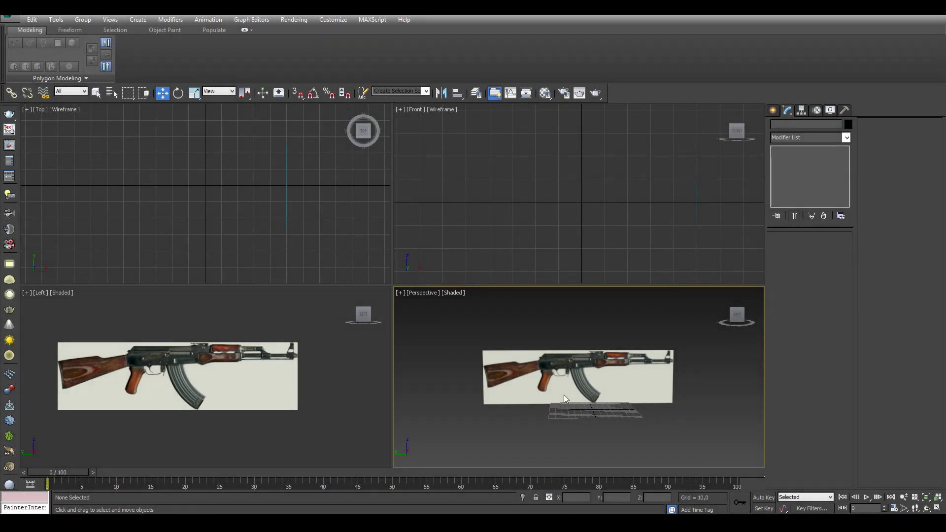
Orbit the Perspective view, then zoom and pan the Left view onto the rifle stock
mouse_move(514, 410)
middle_mouse_down("alt")
mouse_move(581, 409)
mouse_move(568, 399)
mouse_move(478, 406)
mouse_move(480, 428)
mouse_move(572, 421)
mouse_move(528, 385)
mouse_move(537, 424)
mouse_move(475, 406)
middle_mouse_up("alt")
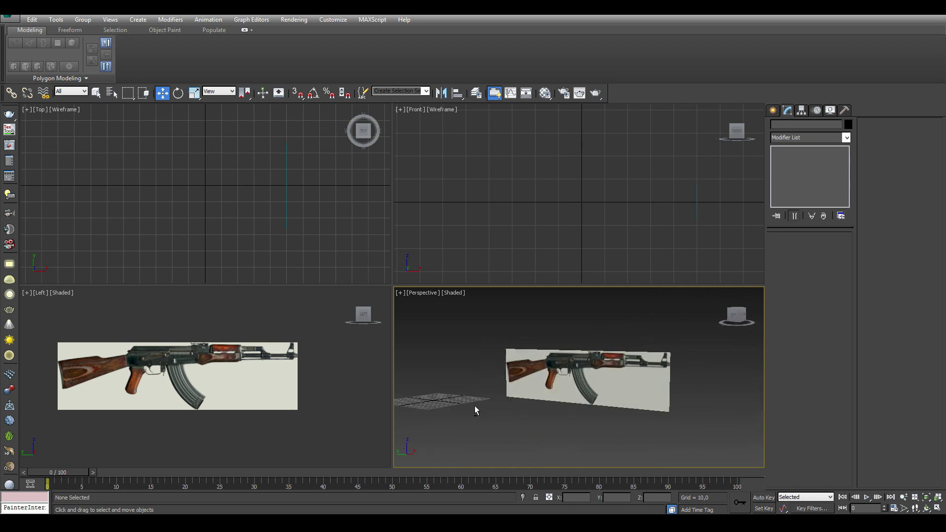
scroll(235, 386, "up", 3)
scroll(235, 386, "up", 2)
mouse_move(235, 386)
middle_mouse_down()
mouse_move(417, 394)
mouse_move(283, 412)
mouse_move(177, 411)
mouse_move(302, 401)
mouse_move(266, 389)
middle_mouse_up()
scroll(302, 401, "down", 2)
scroll(305, 394, "down", 1)
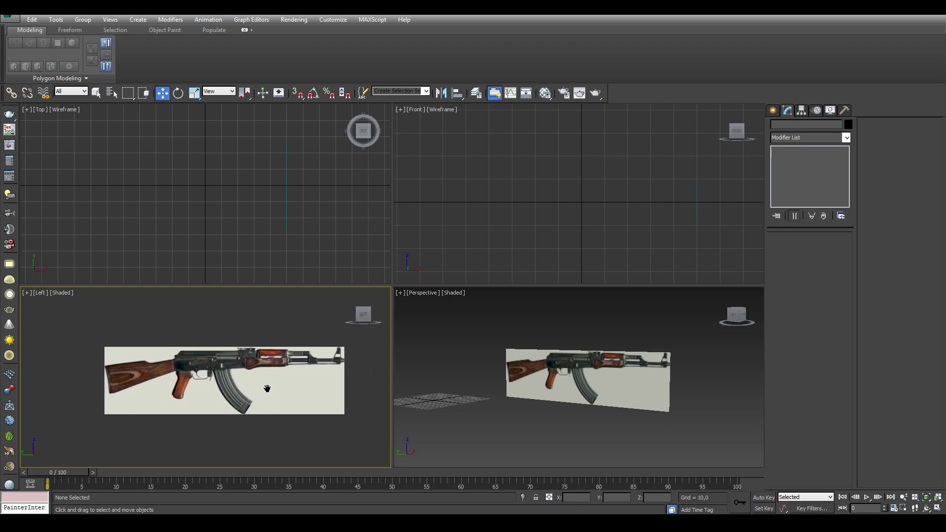
scroll(266, 390, "up", 3)
scroll(264, 363, "up", 1)
Draw Box001 over the stock (75.2 by 136.533, ~8.7 thick) and make it see-through
scroll(264, 363, "up", 2)
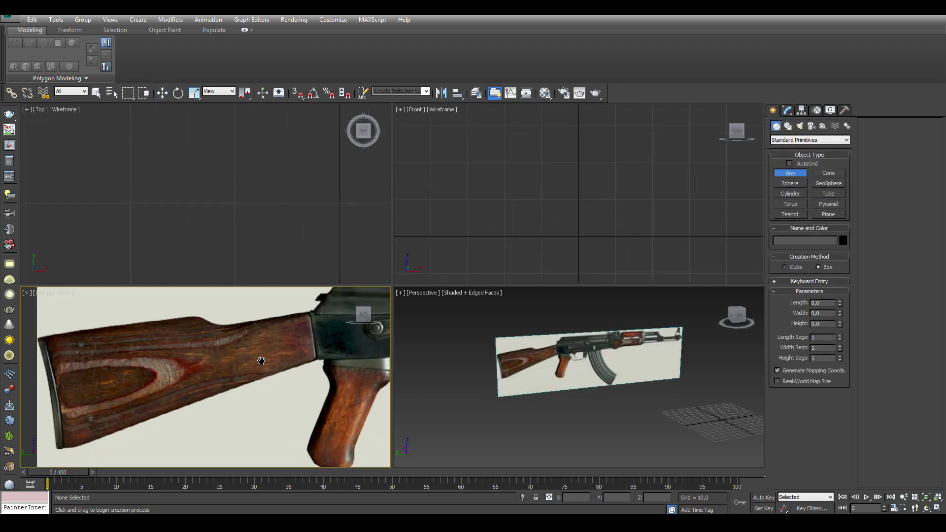
left_click_drag(315, 308, 62, 446)
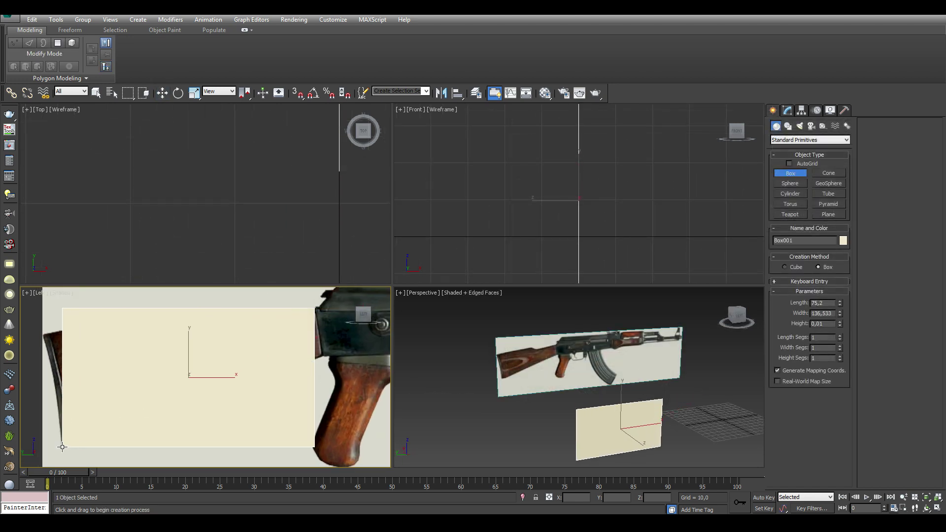
left_click(573, 411)
scroll(330, 220, "down", 3)
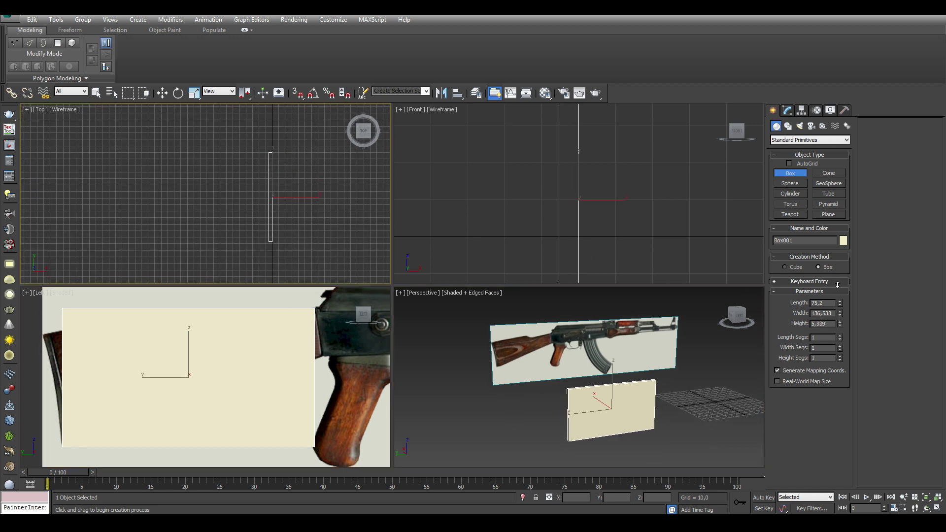
middle_click_drag(505, 382, 537, 374, "alt")
middle_click_drag(171, 363, 228, 342)
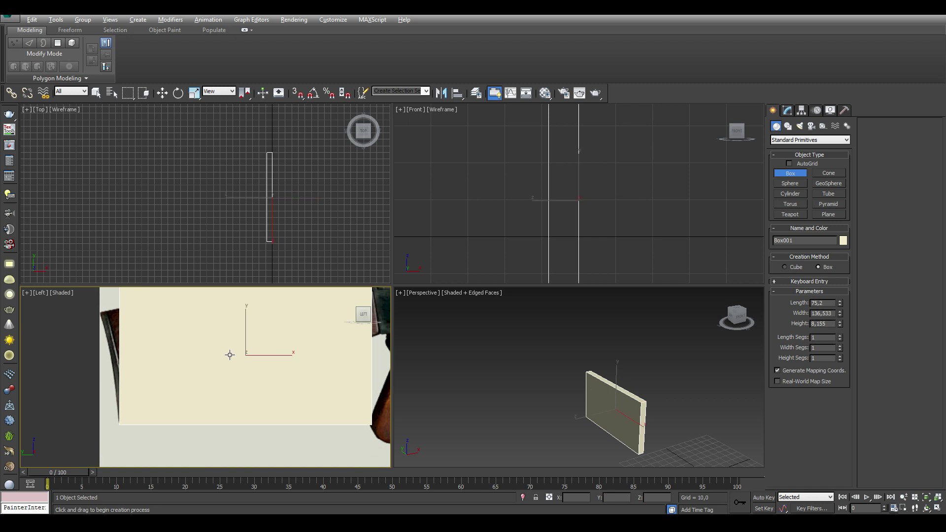
key("alt+x")
key("w")
right_click(246, 349)
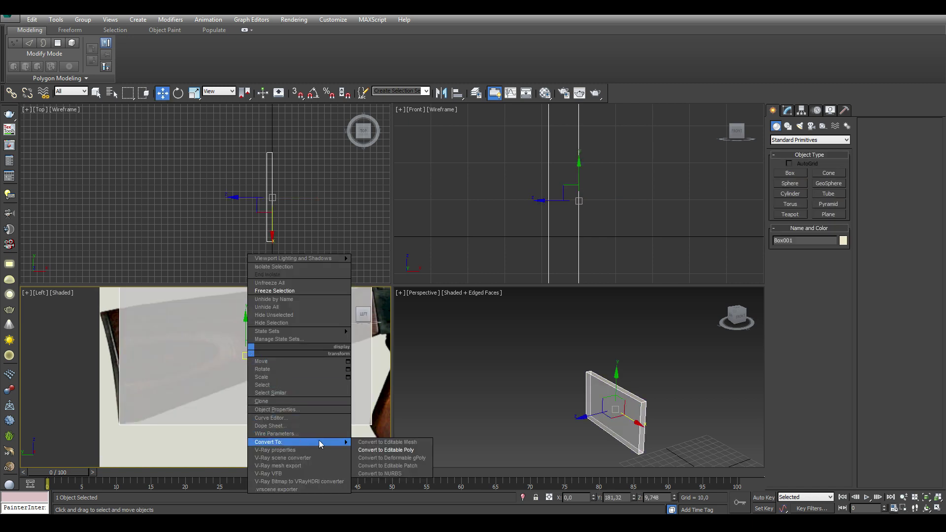
Convert Box001 to an Editable Poly in Vertex mode and frame its corner
left_click(362, 450)
key("alt+w")
key("1")
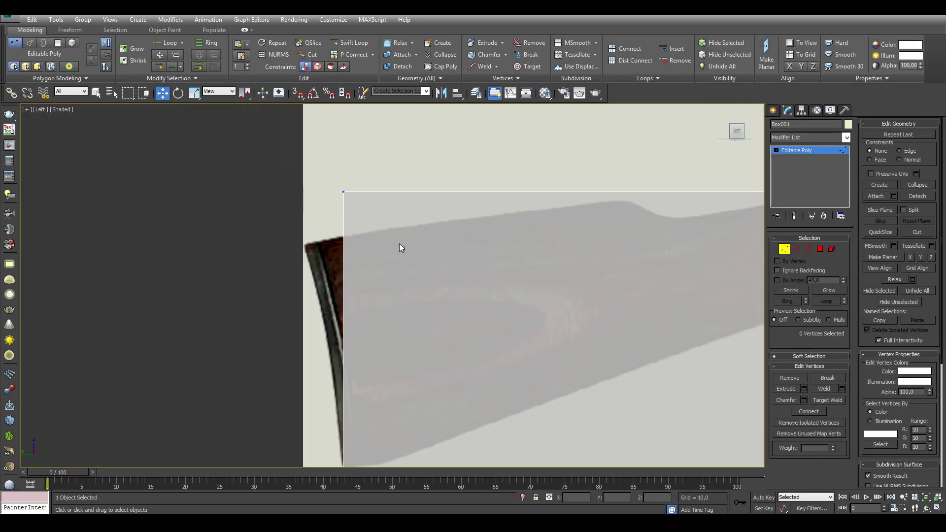
middle_click_drag(320, 229, 375, 256)
scroll(415, 393, "up", 3)
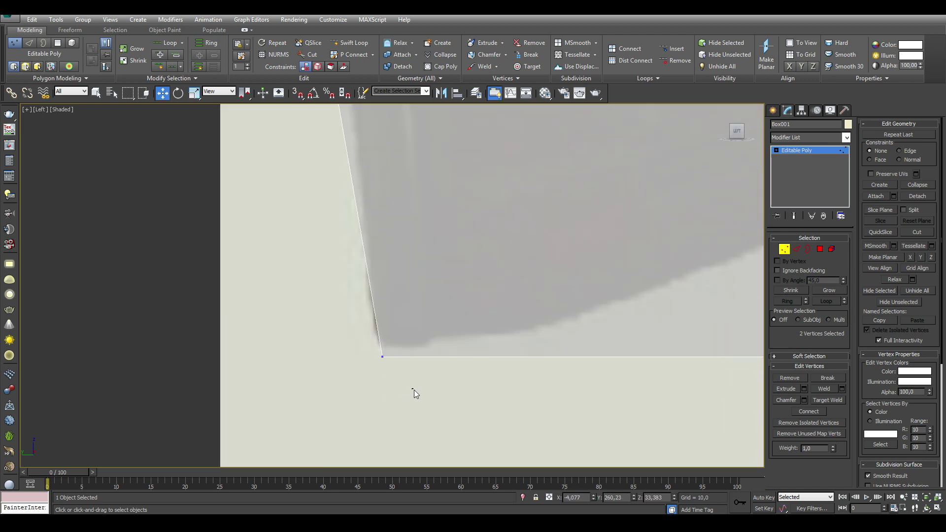
scroll(393, 335, "down", 5)
scroll(584, 249, "up", 4)
Move the front vertices onto the receiver edge and raise the bottom corner to the stock's underside
left_click_drag(518, 162, 525, 163)
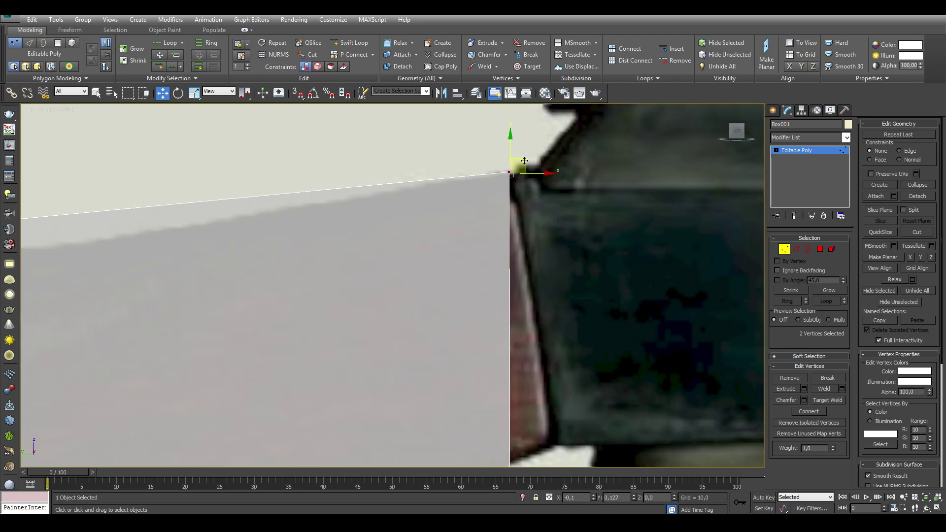
scroll(560, 340, "down", 2)
left_click_drag(560, 339, 503, 281)
left_click_drag(515, 296, 514, 264)
scroll(470, 252, "up", 5)
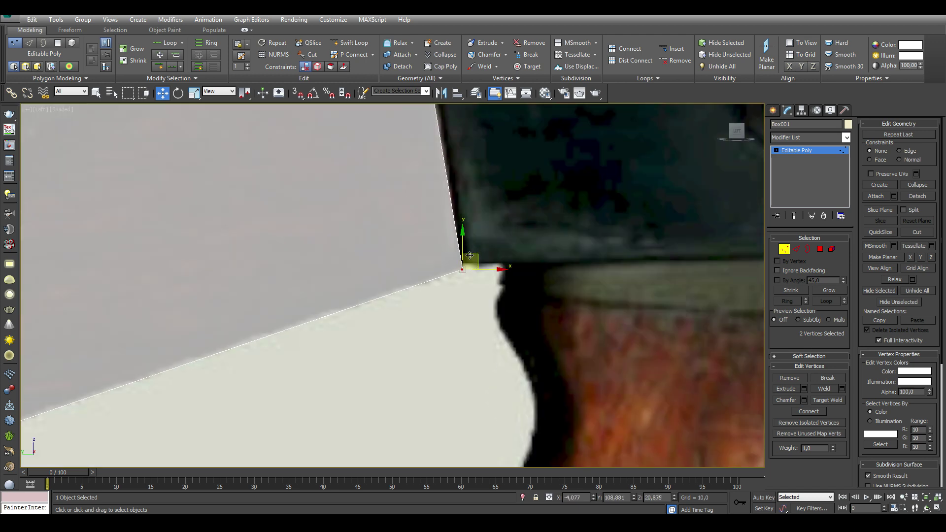
scroll(469, 255, "down", 5)
scroll(542, 254, "up", 4)
left_click(788, 250)
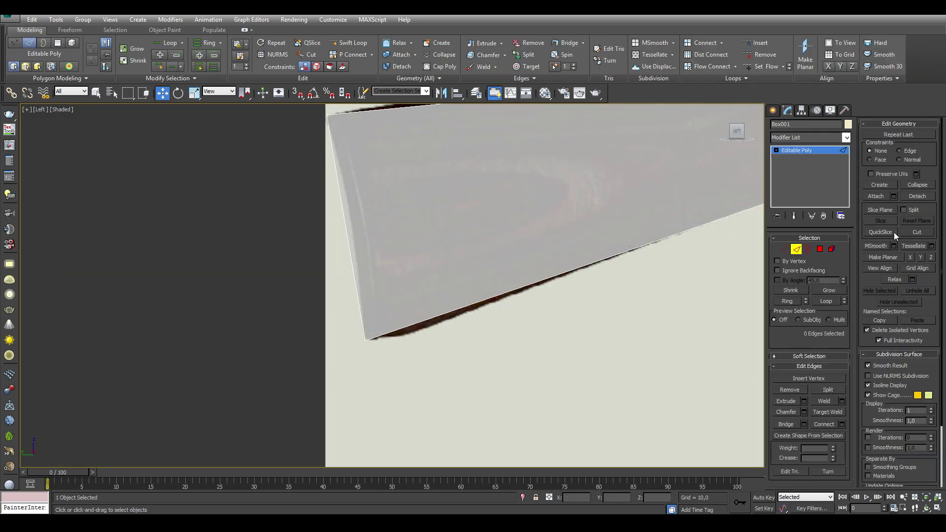
scroll(424, 317, "up", 2)
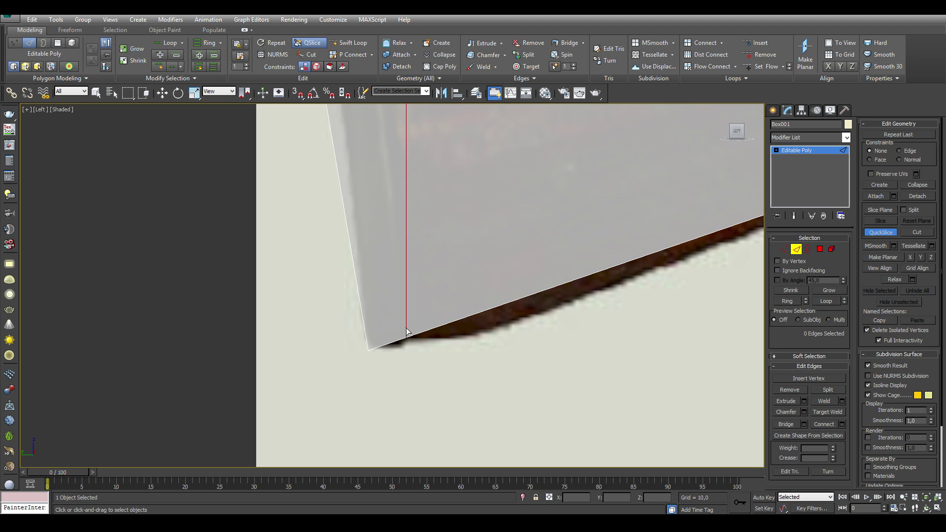
Add several vertical QuickSlice cuts across the stock box
left_click(474, 288)
scroll(407, 327, "down", 3)
scroll(475, 192, "up", 4)
left_click(475, 191)
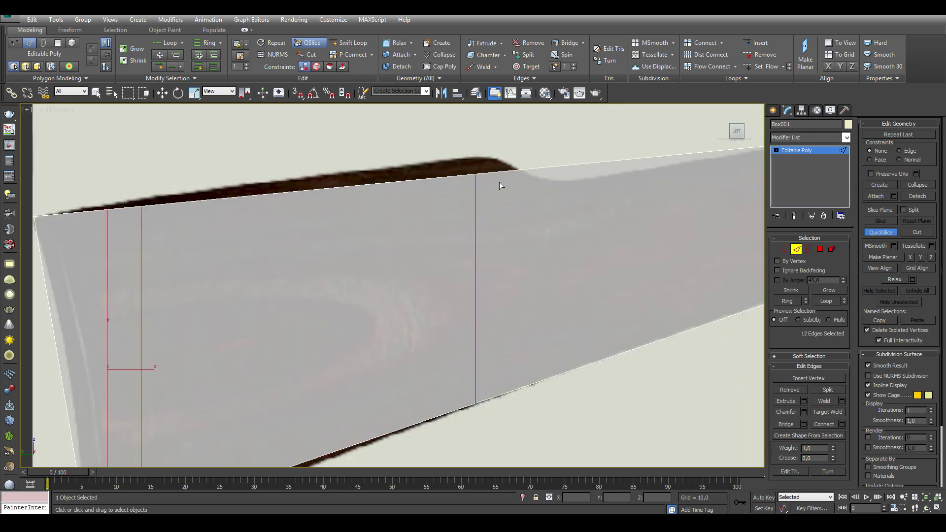
left_click(511, 191)
left_click(548, 197)
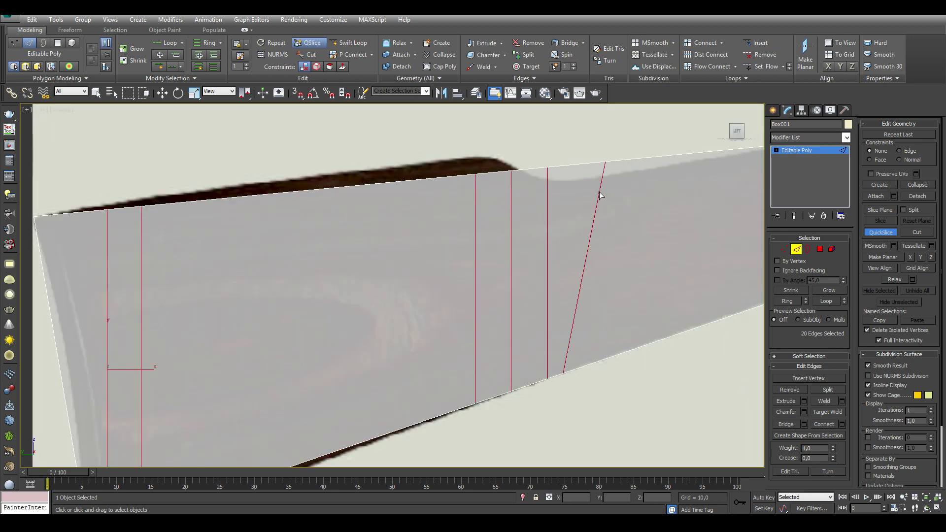
Move the new vertices onto the stock's bottom and top outline in the Left view
left_click(784, 249)
scroll(335, 175, "up", 2)
middle_click_drag(336, 175, 402, 309)
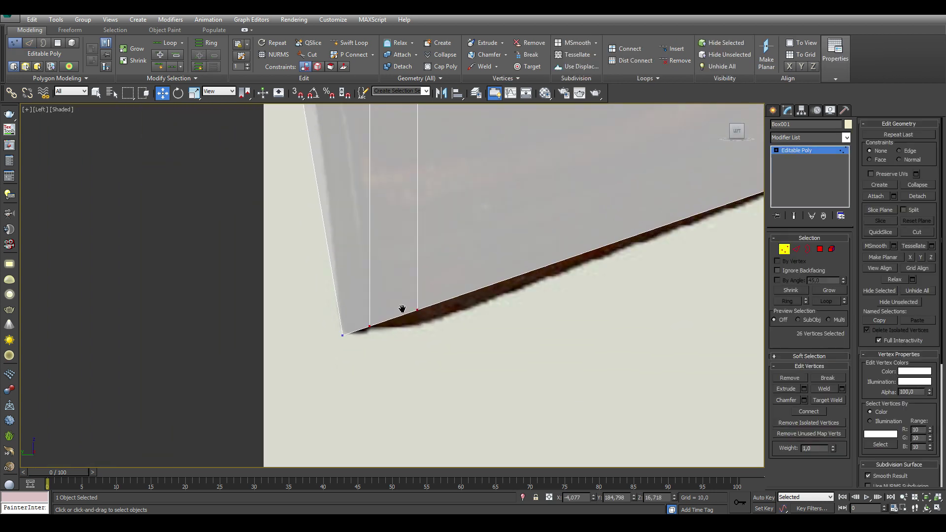
scroll(397, 355, "up", 5)
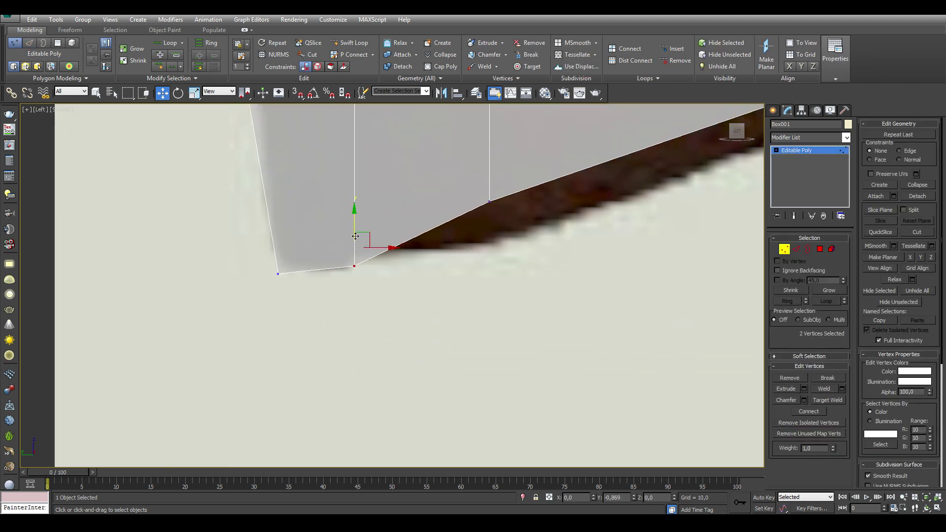
left_click_drag(501, 190, 468, 236)
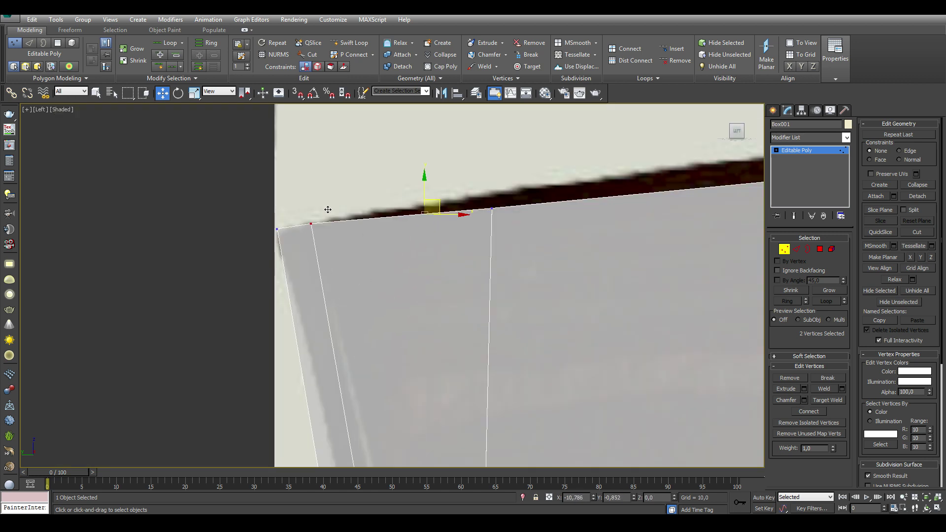
scroll(408, 193, "down", 5)
scroll(566, 232, "up", 5)
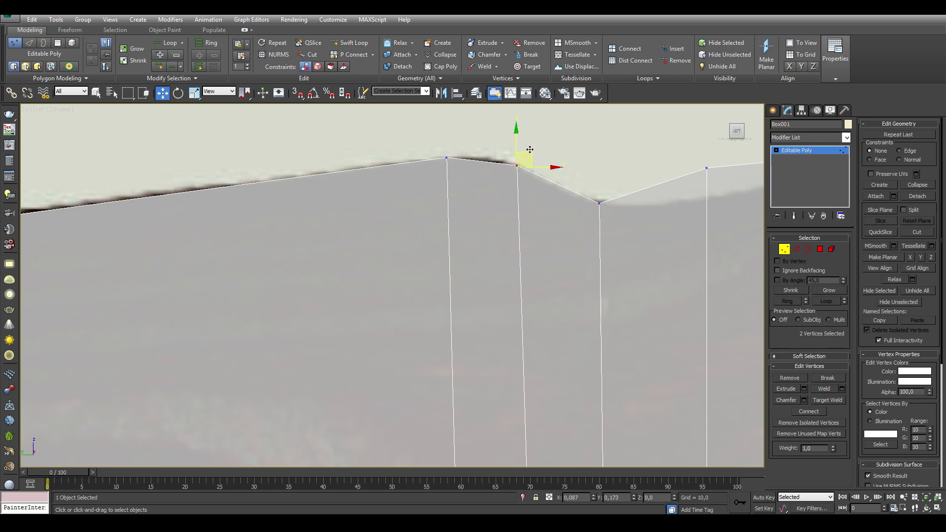
left_click_drag(587, 243, 500, 148)
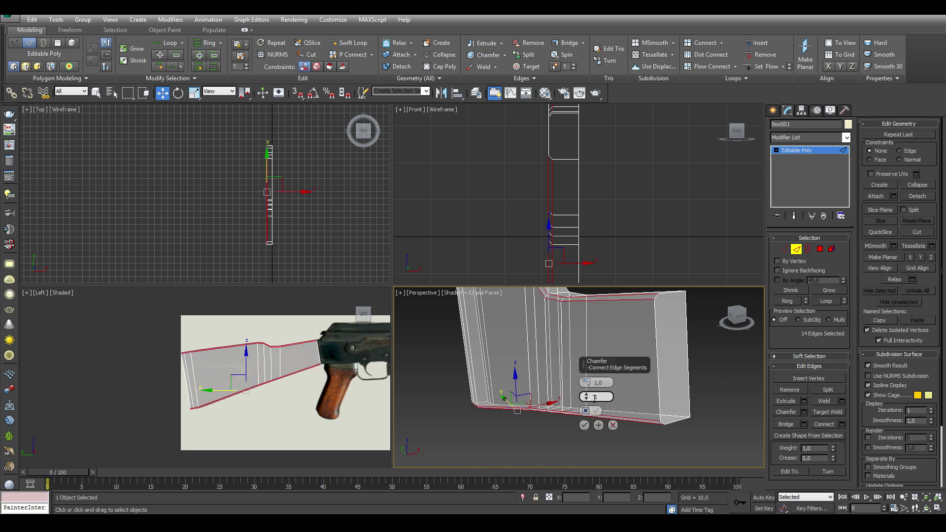
Chamfer the stock's outline edges and put all polygons in smoothing group 1
left_click_drag(586, 382, 586, 378)
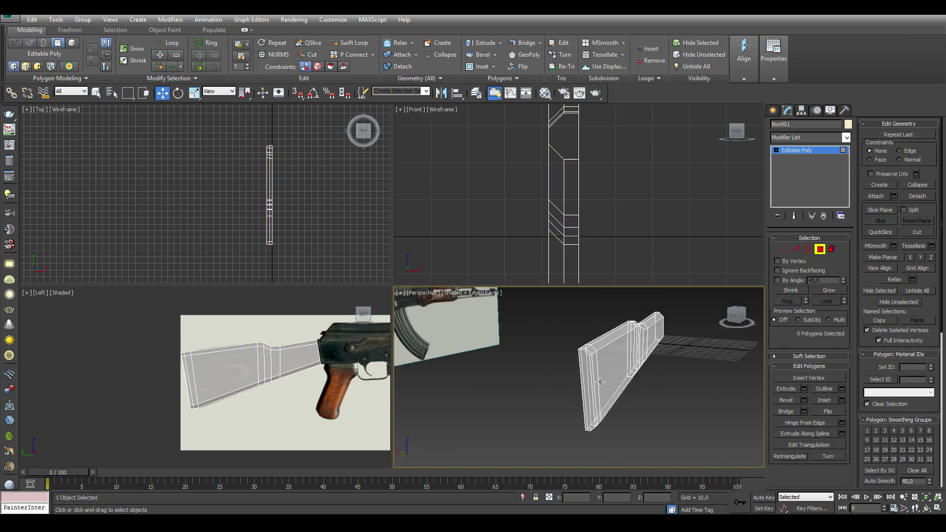
left_click_drag(145, 332, 137, 315)
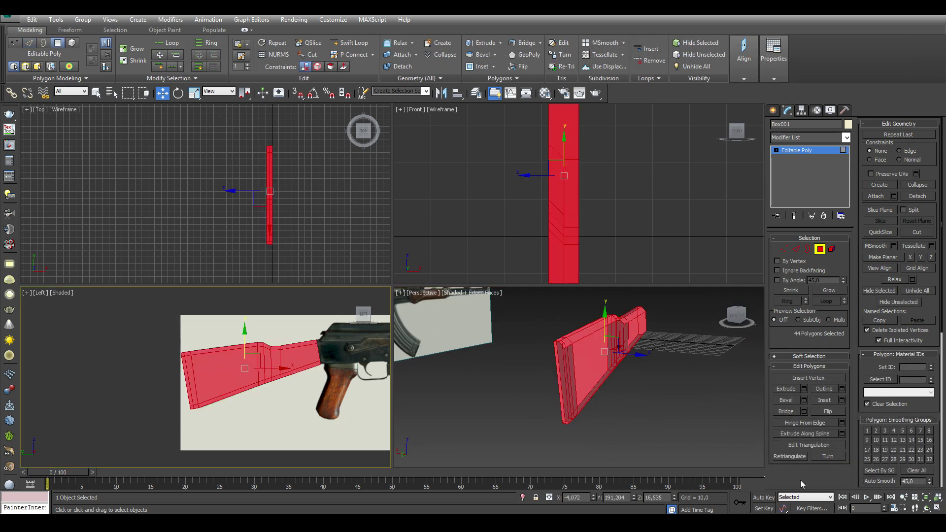
left_click(867, 431)
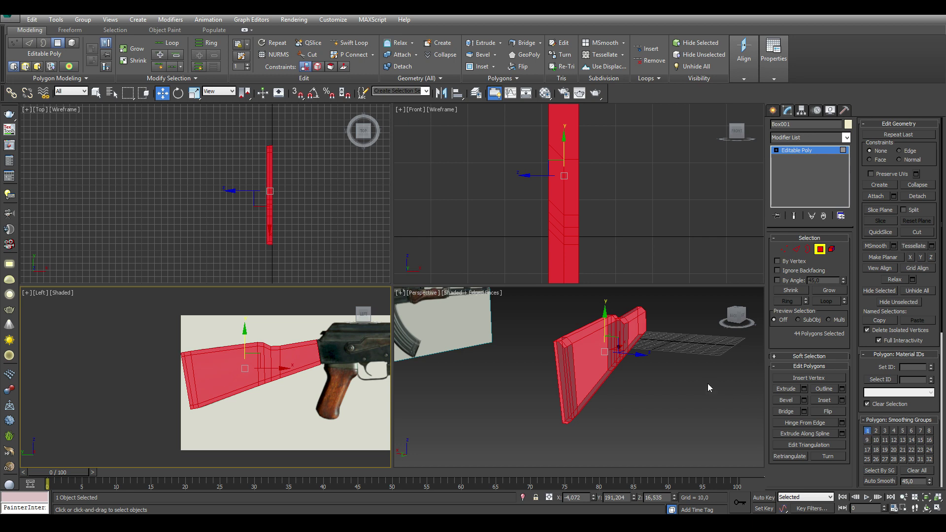
left_click(740, 337)
scroll(543, 351, "up", 5)
scroll(706, 334, "down", 5)
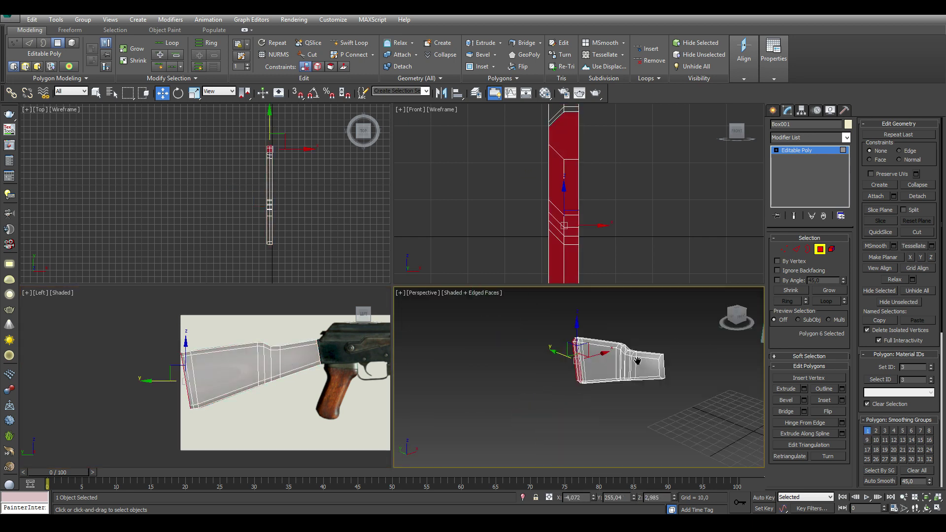
scroll(555, 359, "up", 3)
Assign smoothing group 2 to the stock's front end and butt-end polygons
left_click(540, 351)
left_click(876, 431)
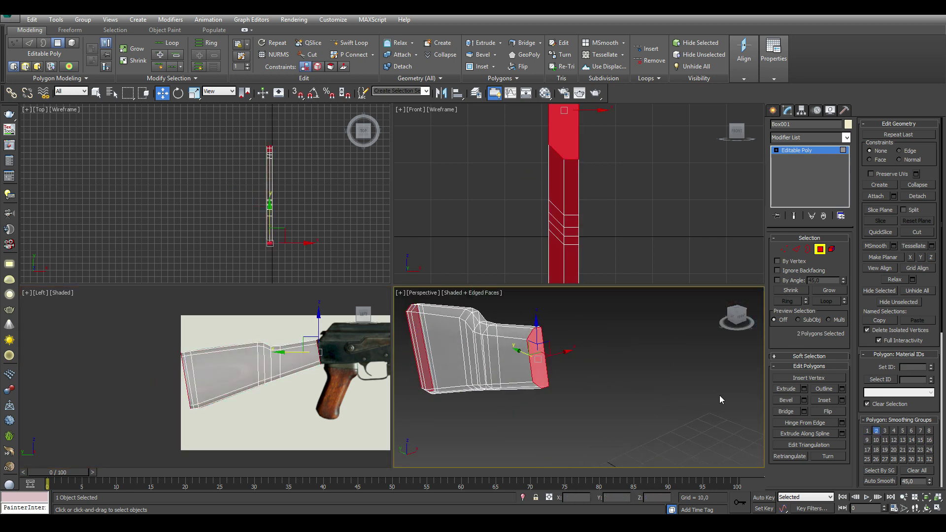
scroll(310, 397, "up", 3)
scroll(310, 396, "up", 3)
left_click(310, 397)
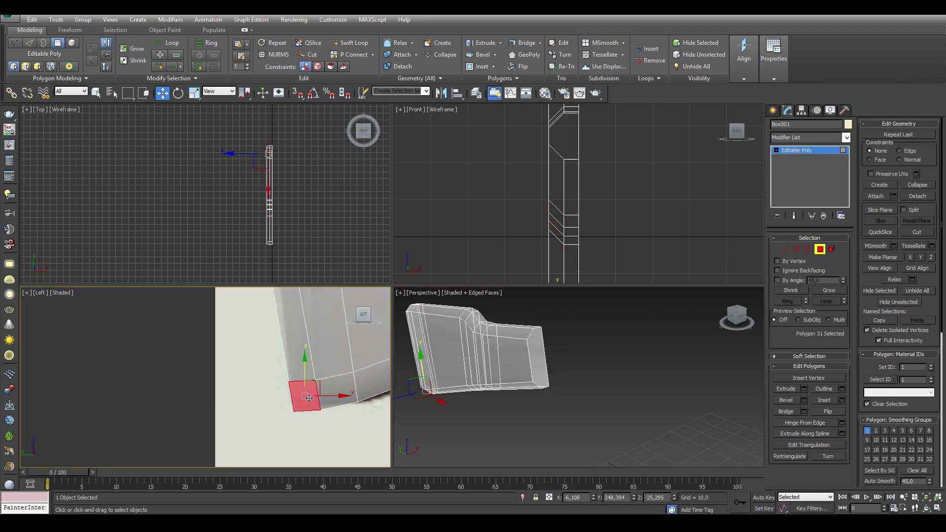
left_click(297, 333, "shift")
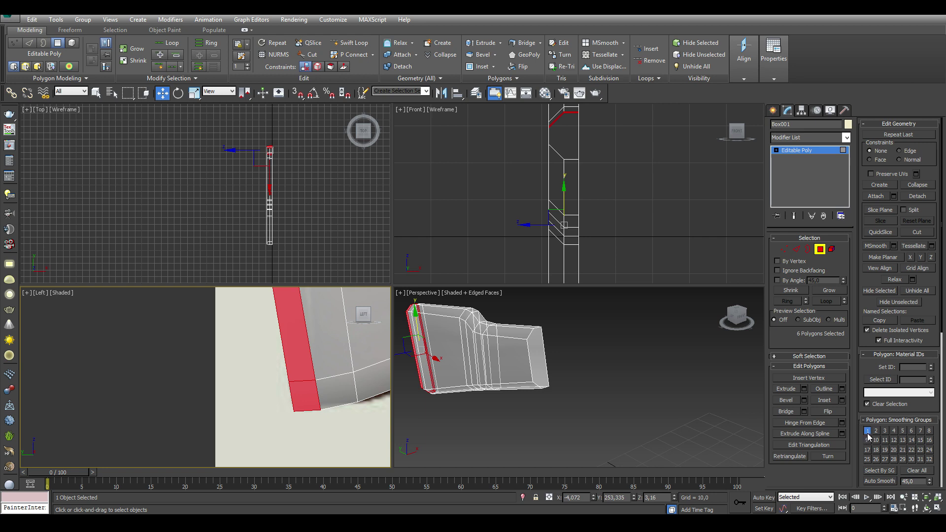
left_click(620, 374)
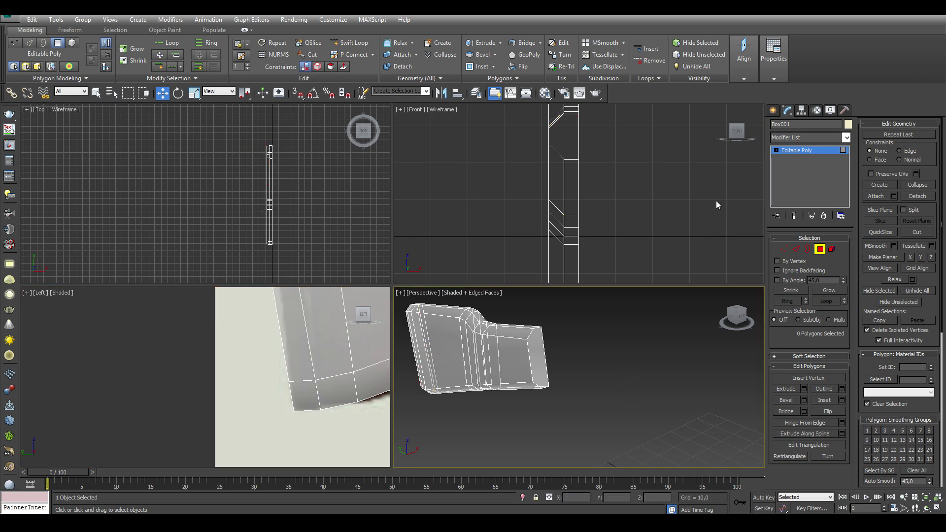
left_click(821, 250)
Enter Vertex mode and zoom in close on the mesh's lower corner
left_click(784, 249)
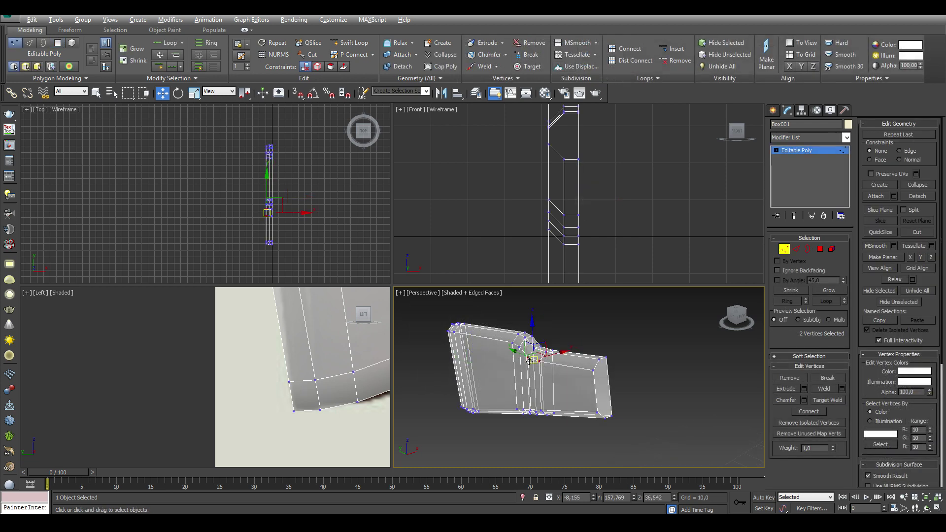
middle_click_drag(497, 380, 537, 371, "alt")
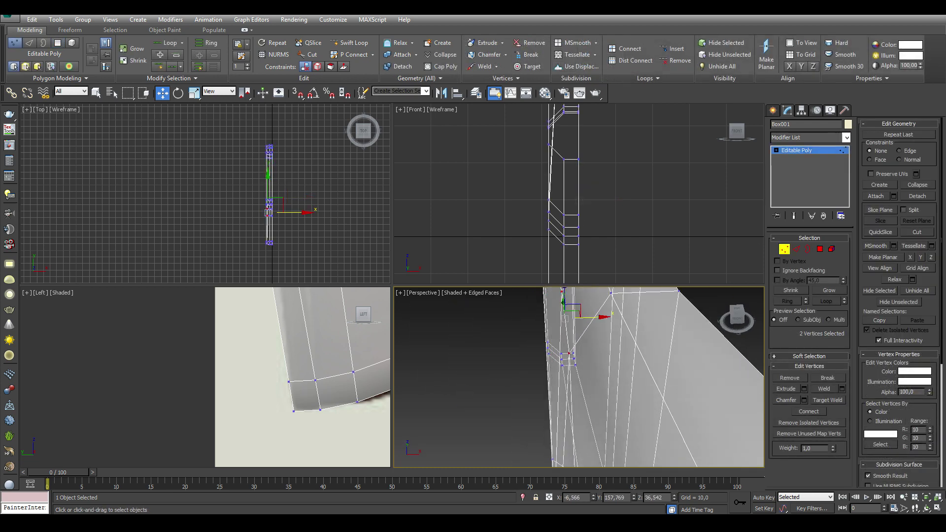
key("alt+w")
middle_click_drag(568, 318, 540, 293, "alt")
scroll(539, 293, "up", 3)
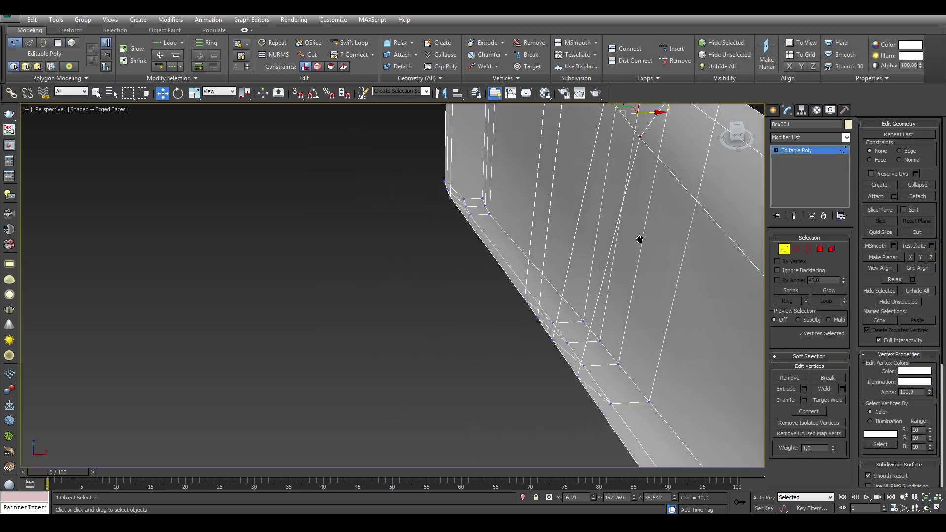
mouse_move(591, 395)
middle_mouse_down("alt")
mouse_move(618, 403)
mouse_move(618, 365)
middle_mouse_up("alt")
Nudge the lower corner vertices slightly upward and return to object level
left_click(618, 402)
scroll(617, 402, "down", 5)
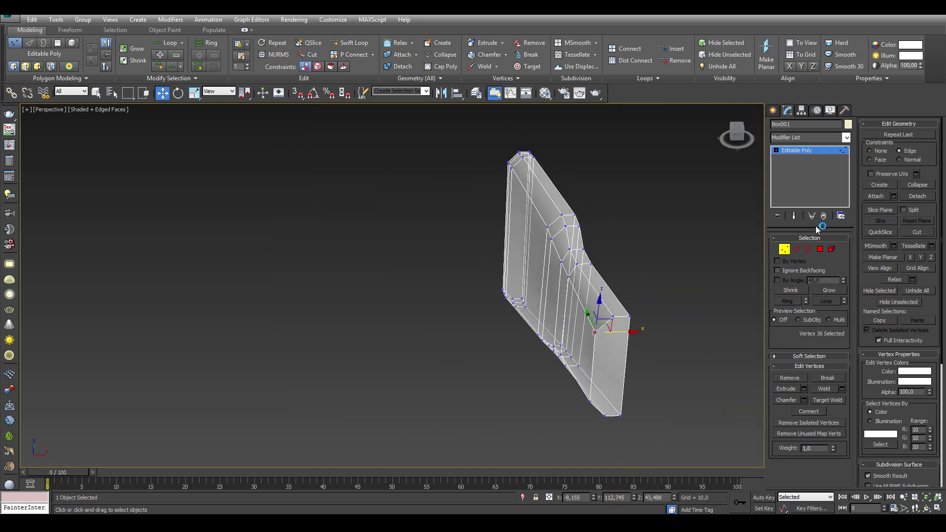
left_click_drag(599, 307, 600, 301)
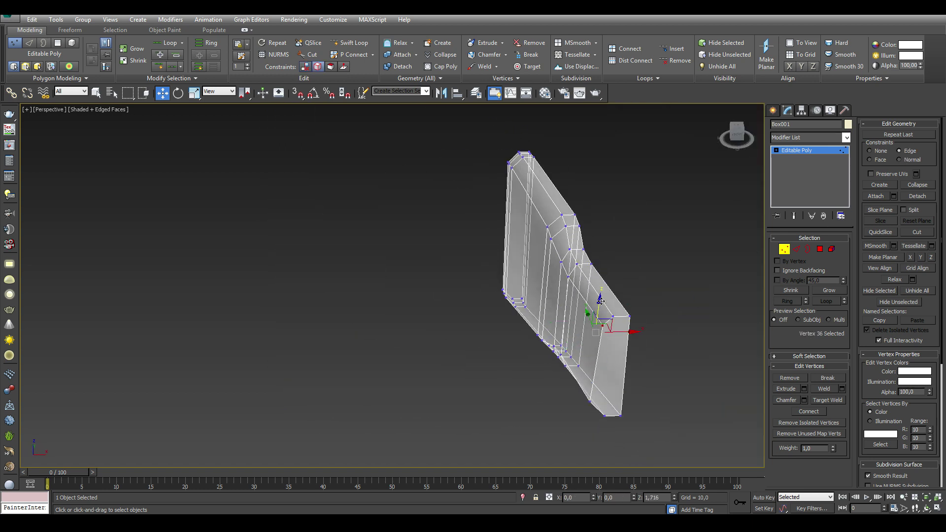
left_click(596, 408)
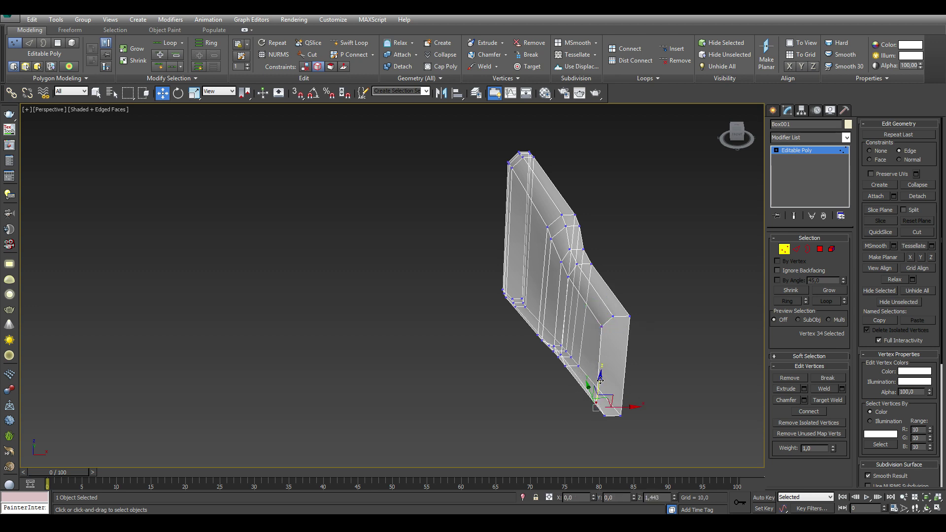
middle_click_drag(600, 380, 820, 240, "alt")
left_click(784, 250)
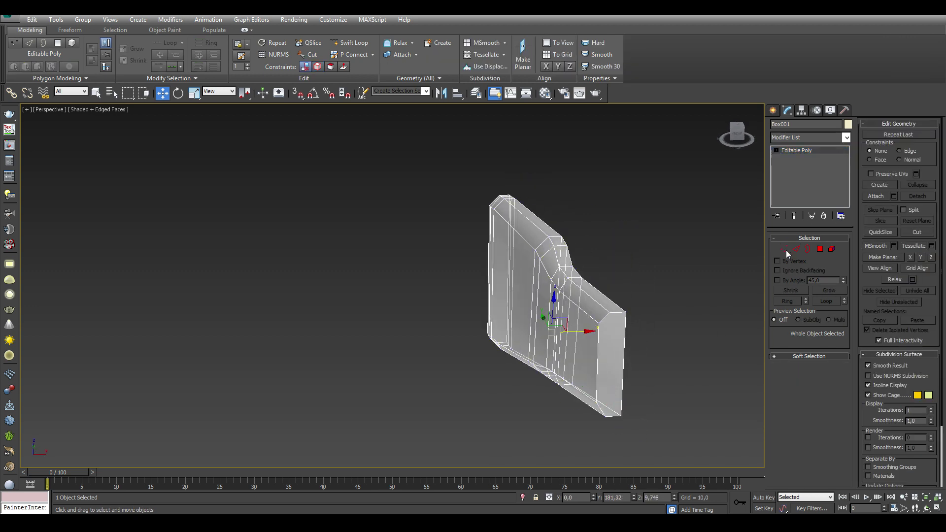
left_click(848, 137)
left_click_drag(847, 157, 839, 300)
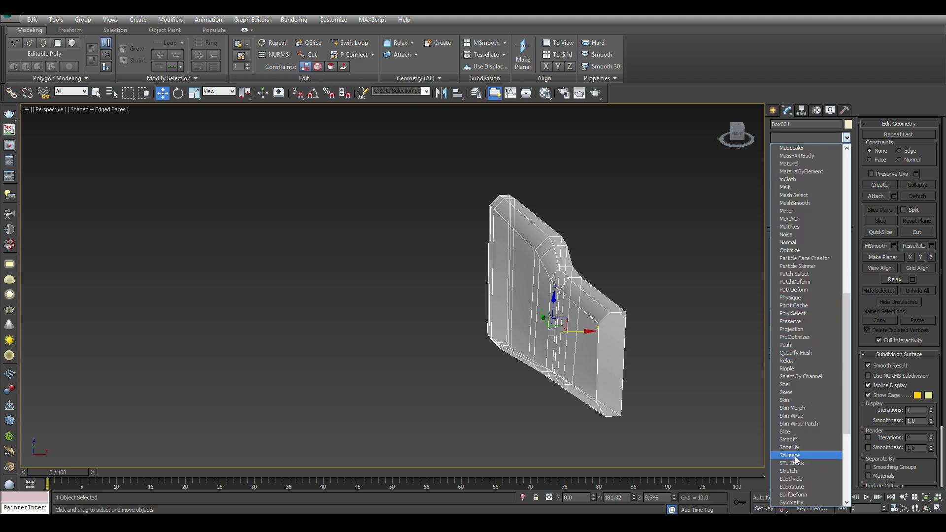
Add a Symmetry modifier mirrored on Z and collapse it to Editable Poly
left_click(785, 502)
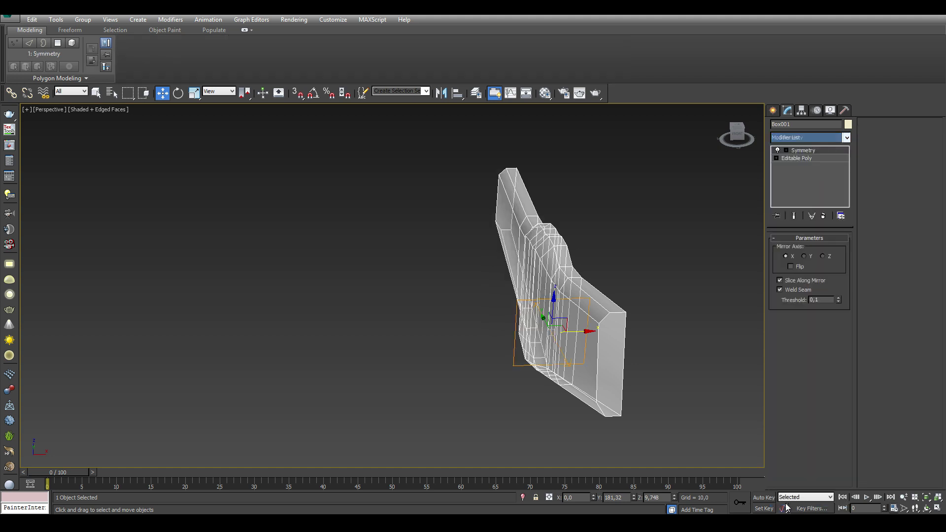
left_click(825, 256)
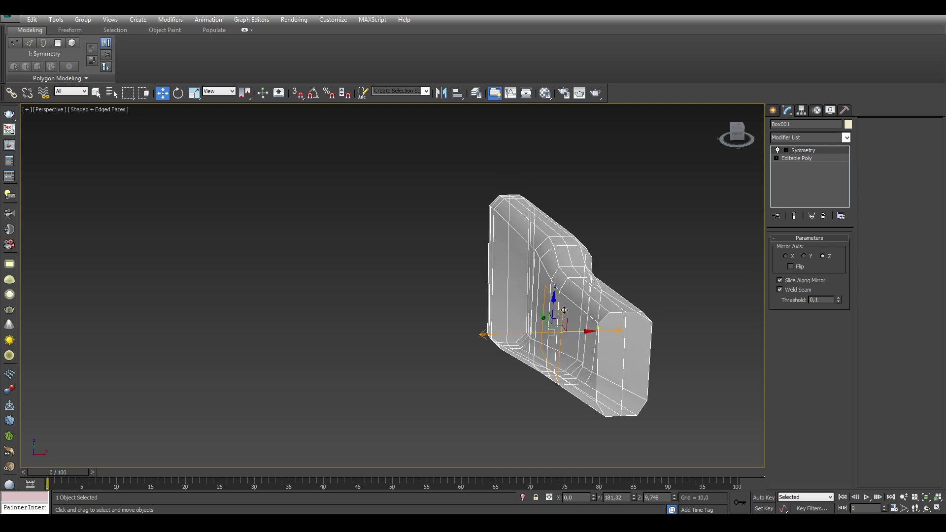
middle_click_drag(556, 315, 490, 288, "alt")
right_click(490, 288)
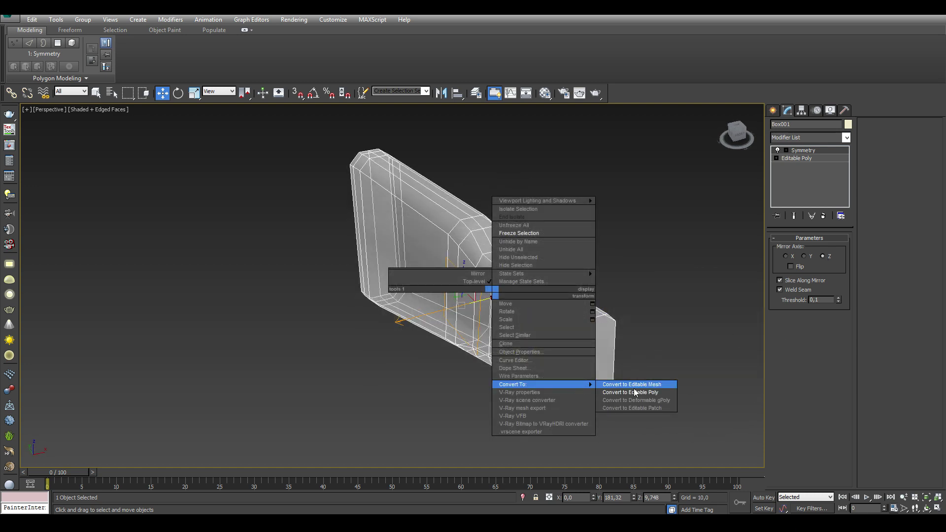
left_click(636, 384)
Add TurboSmooth with Separate by Smoothing Groups enabled
left_click(846, 138)
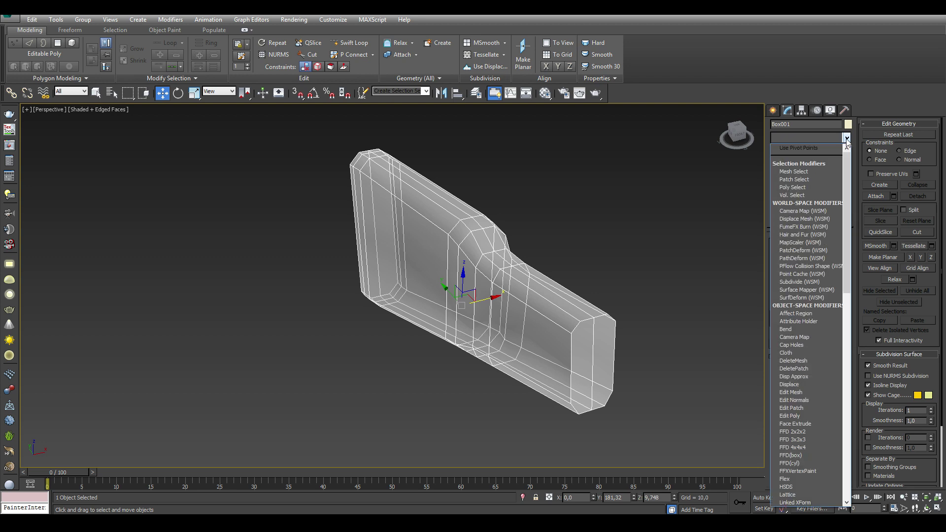
left_click_drag(847, 158, 850, 330)
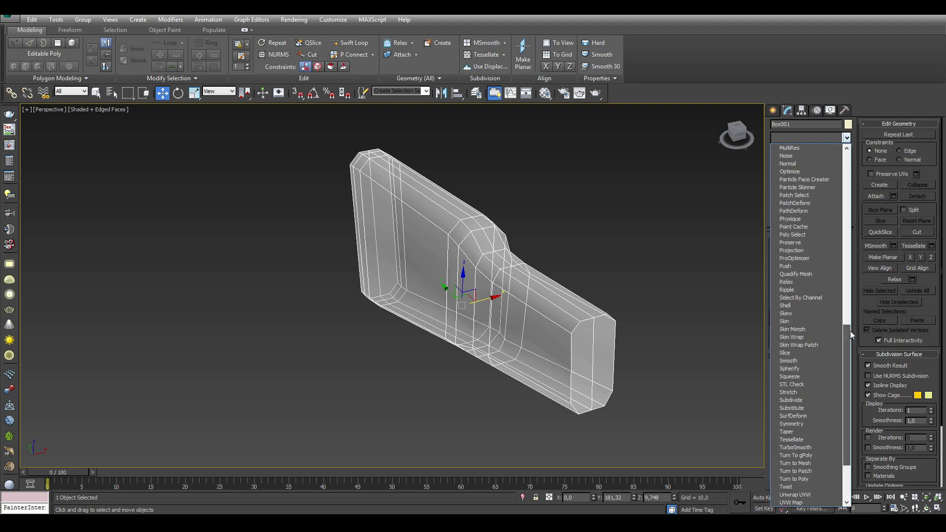
left_click(795, 448)
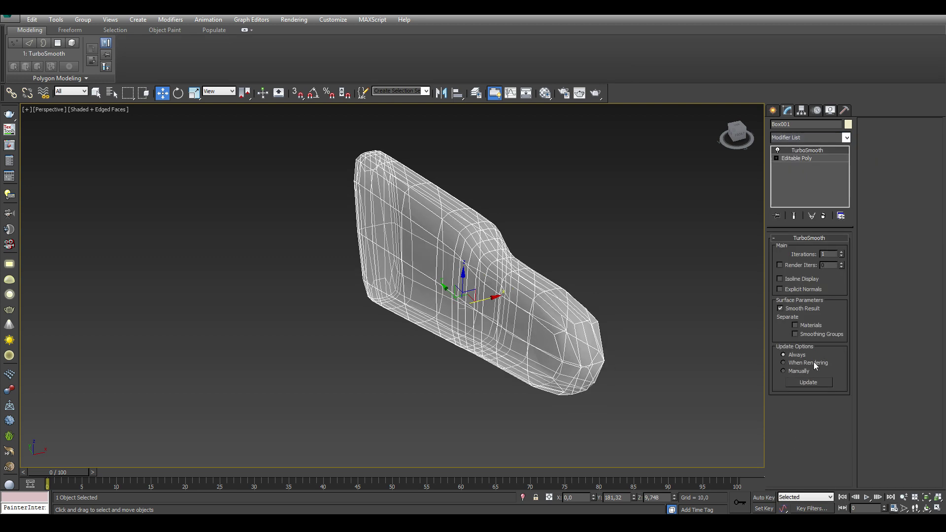
left_click(802, 334)
Inspect the smoothed stock and assign it the grey material
left_click(682, 293)
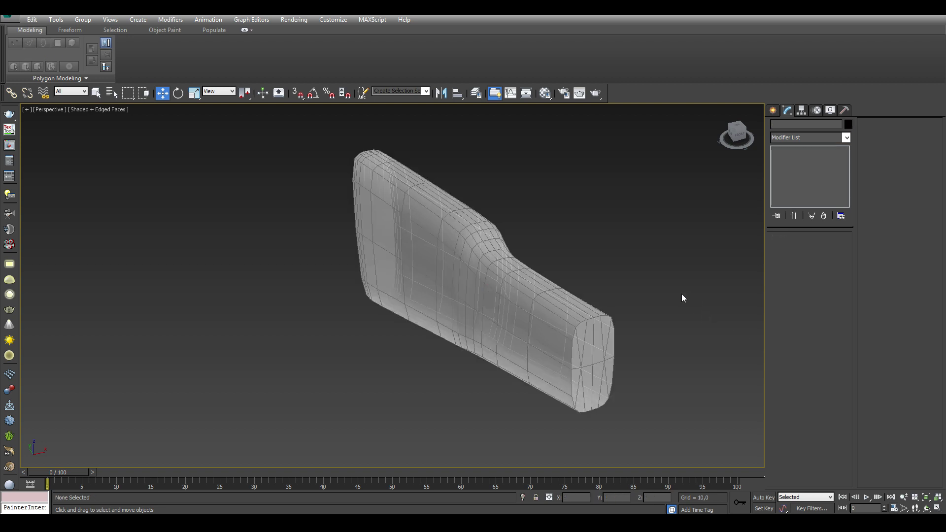
left_click(451, 290)
left_click(607, 246)
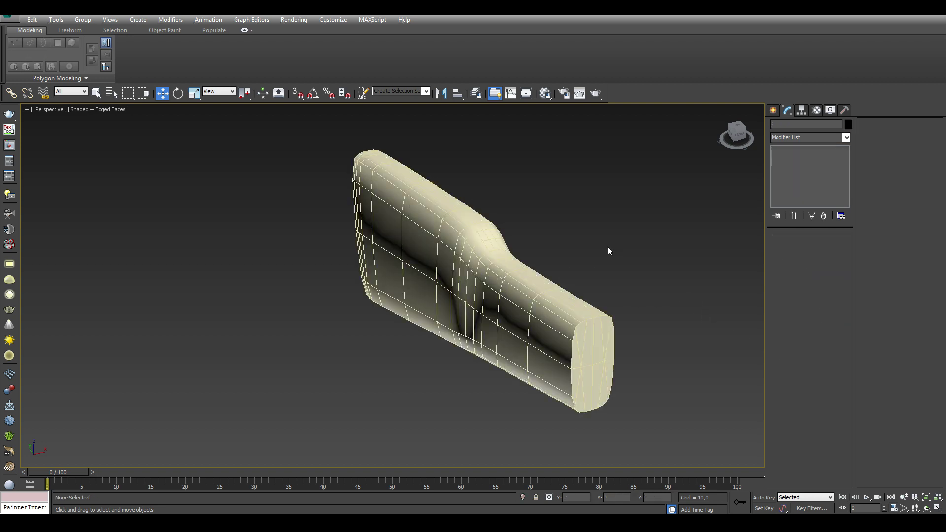
mouse_move(423, 297)
middle_mouse_down("alt")
mouse_move(486, 271)
mouse_move(383, 328)
mouse_move(475, 269)
mouse_move(446, 299)
mouse_move(554, 291)
mouse_move(500, 317)
mouse_move(355, 320)
middle_mouse_up("alt")
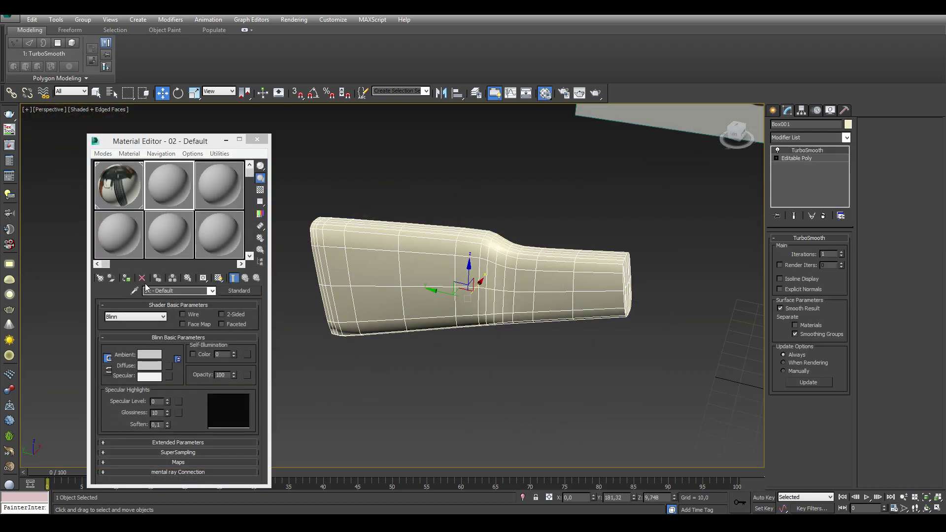
left_click(129, 278)
left_click(256, 141)
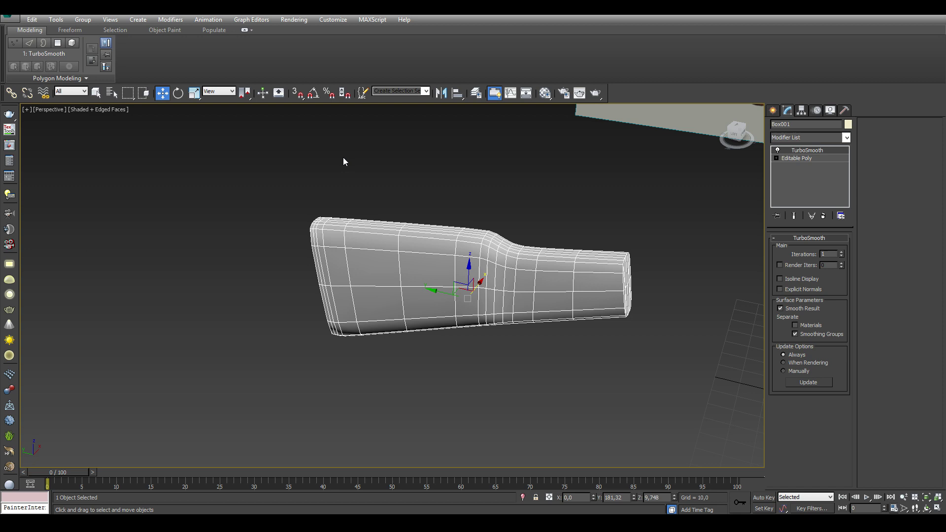
Set the stock's object colour to black and draw Box002 in the side view
left_click(849, 125)
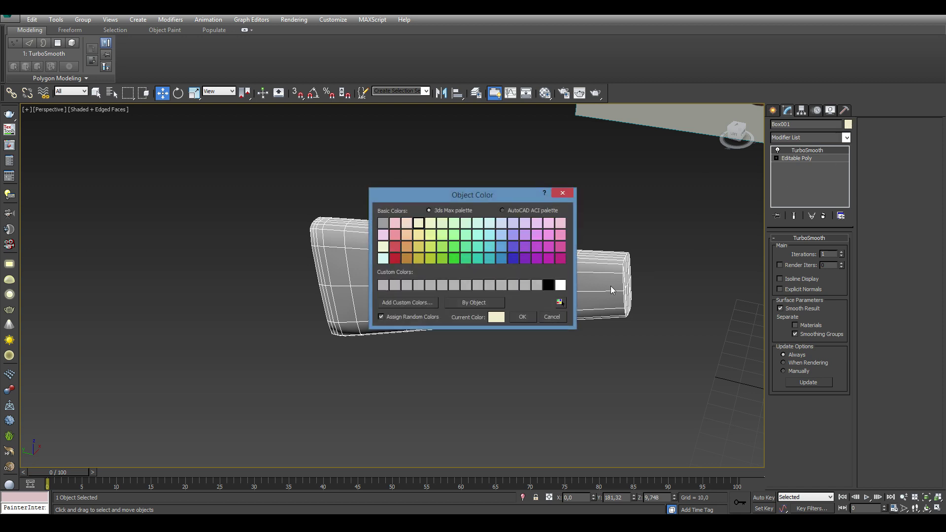
left_click(526, 320)
left_click(619, 363)
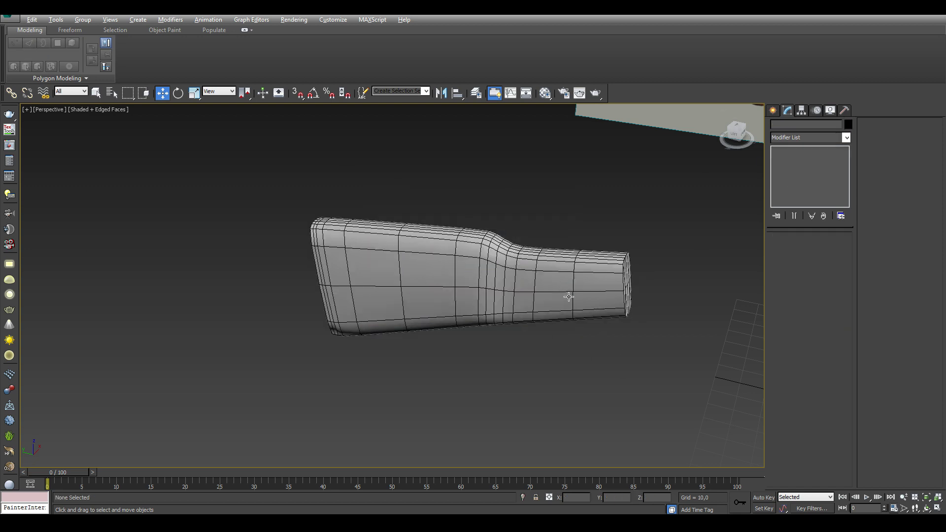
mouse_move(569, 296)
middle_mouse_down("alt")
mouse_move(330, 279)
mouse_move(637, 281)
mouse_move(519, 289)
middle_mouse_up("alt")
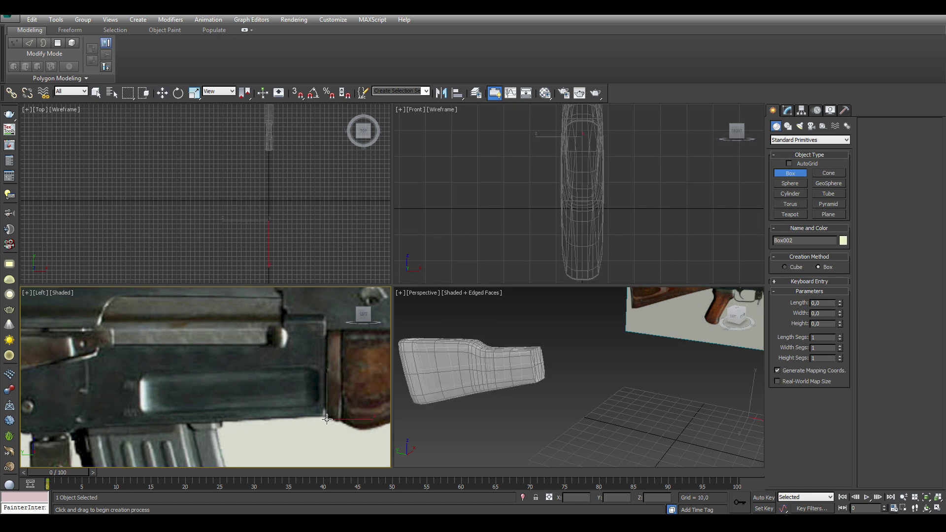
left_click_drag(326, 419, 98, 345)
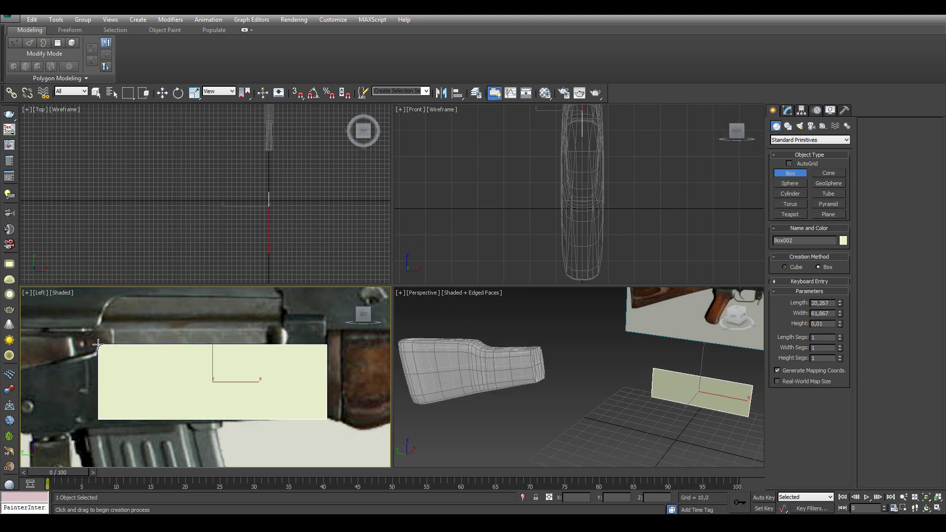
Finish Box002, convert it to Editable Poly and select its corner vertices
left_click(107, 319)
right_click(238, 365)
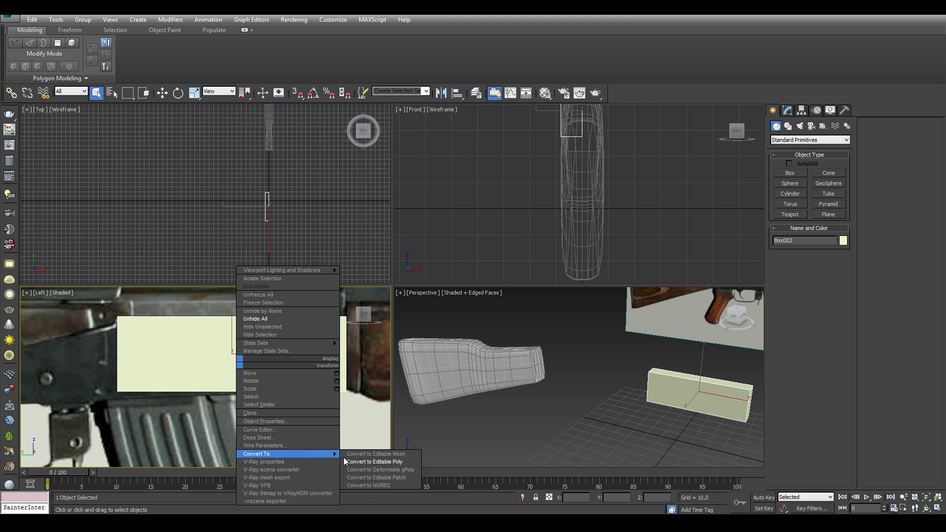
left_click(350, 462)
left_click(784, 249)
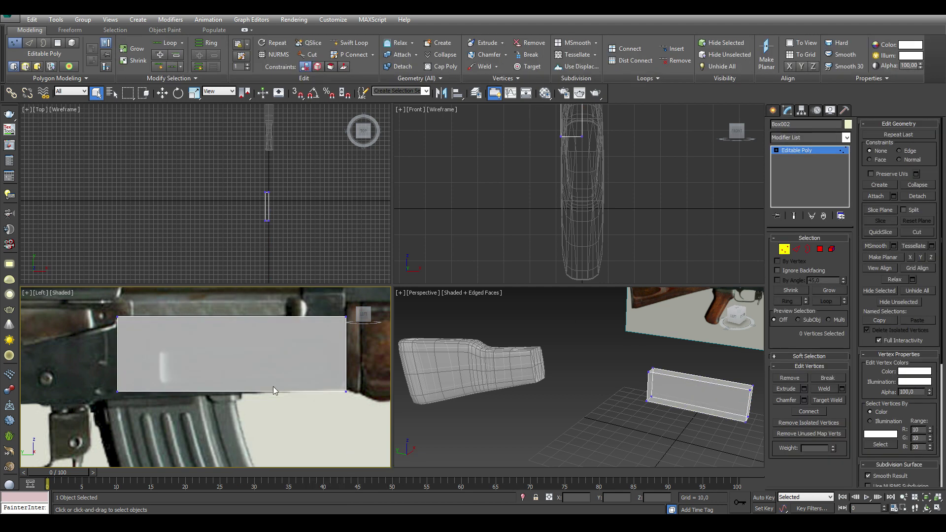
scroll(285, 389, "up", 5)
left_click(937, 508)
key("w")
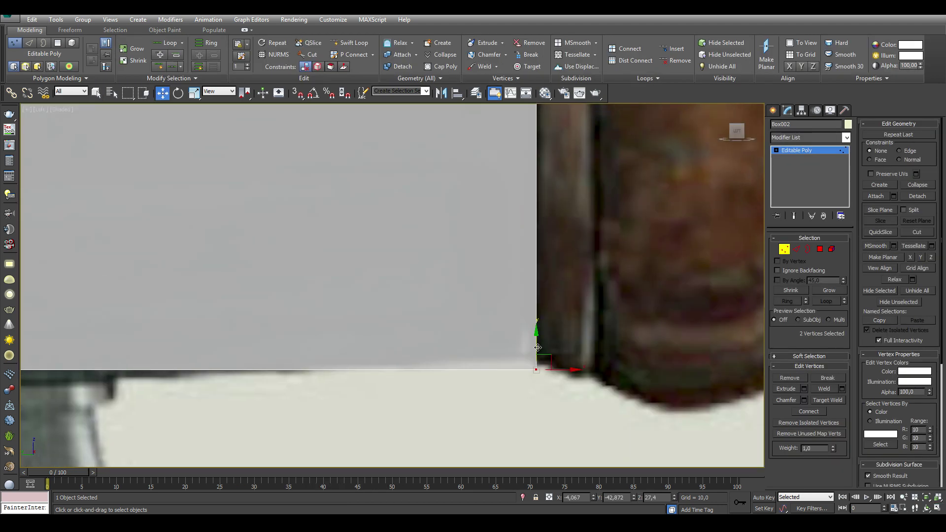
scroll(541, 370, "down", 2)
left_click_drag(256, 409, 114, 329)
scroll(232, 331, "down", 3)
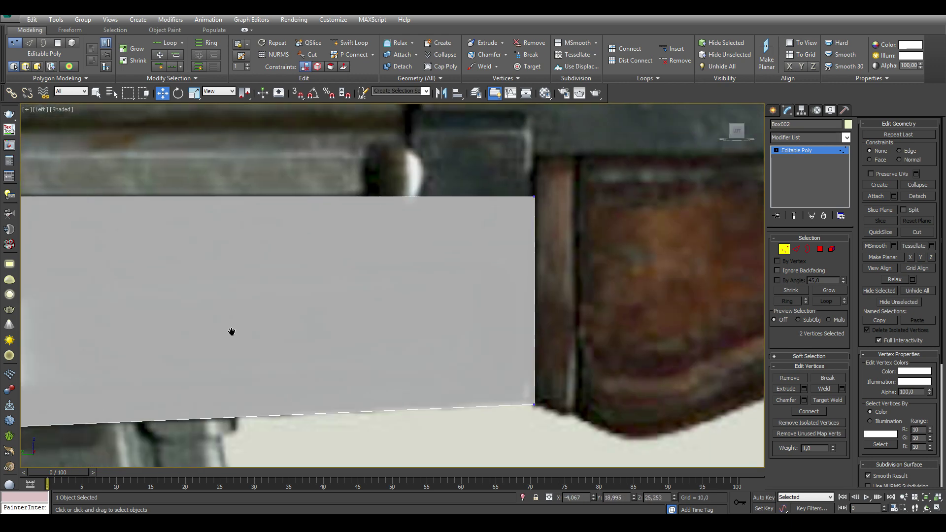
scroll(376, 323, "down", 3)
mouse_move(376, 323)
middle_mouse_down()
mouse_move(448, 276)
mouse_move(407, 294)
middle_mouse_up()
Cut a vertical QuickSlice across Box002
key("2")
left_click(880, 232)
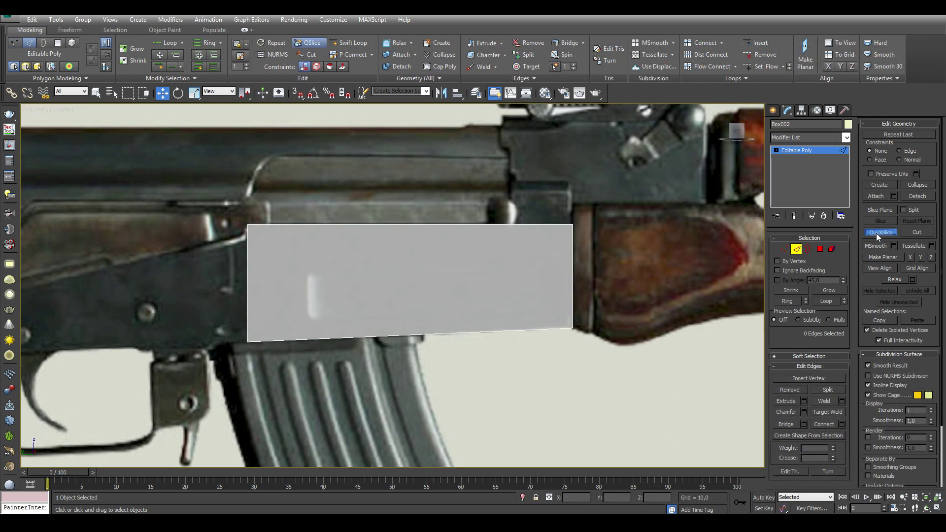
left_click(510, 268)
middle_click_drag(526, 282, 543, 257)
key("alt+w")
middle_click_drag(721, 387, 644, 383)
Extrude Box002's end polygon 10.0 and raise it to the reference height
key("4")
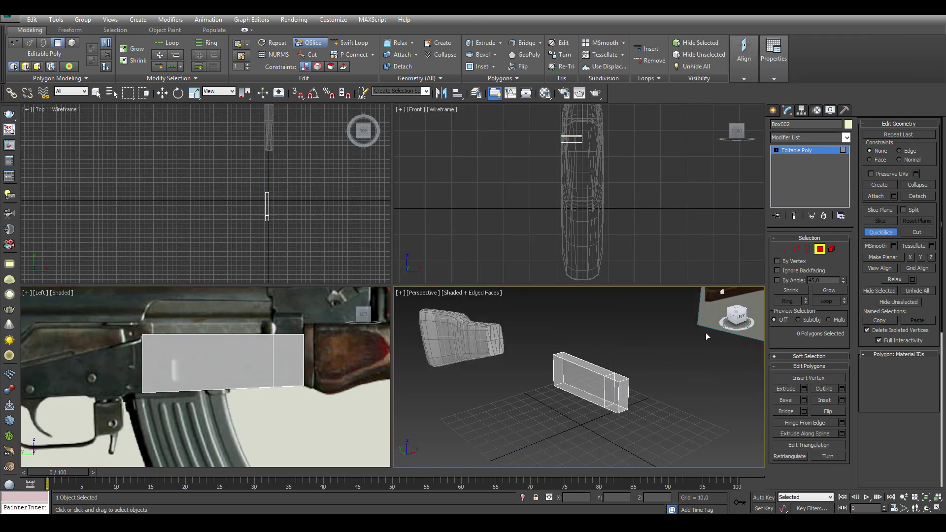
left_click(619, 378)
key("w")
scroll(384, 357, "up", 2)
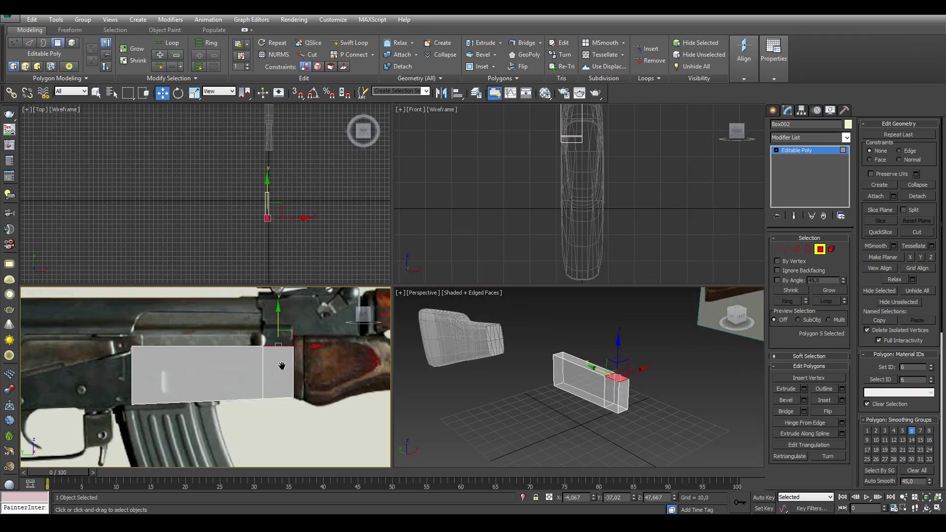
scroll(340, 375, "up", 2)
scroll(296, 389, "up", 2)
left_click(804, 389)
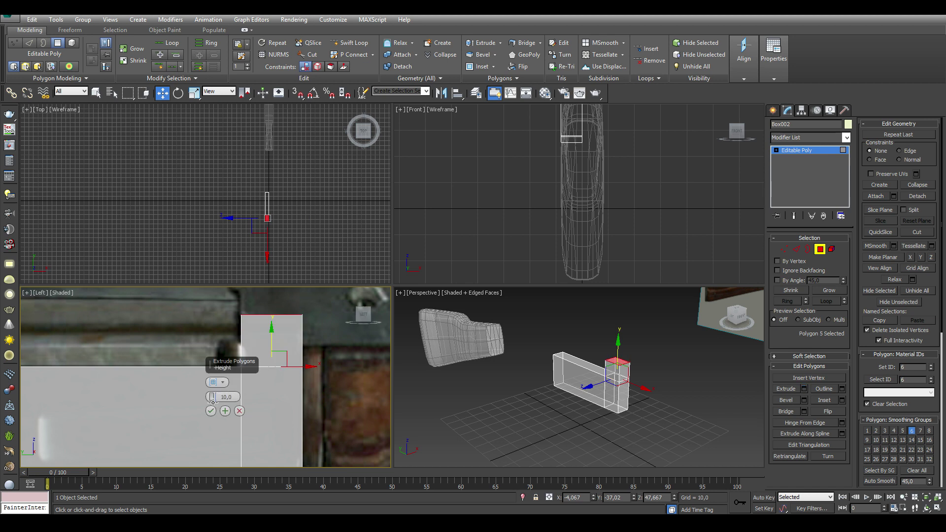
left_click(213, 414)
scroll(275, 316, "up", 1)
left_click_drag(274, 324, 274, 313)
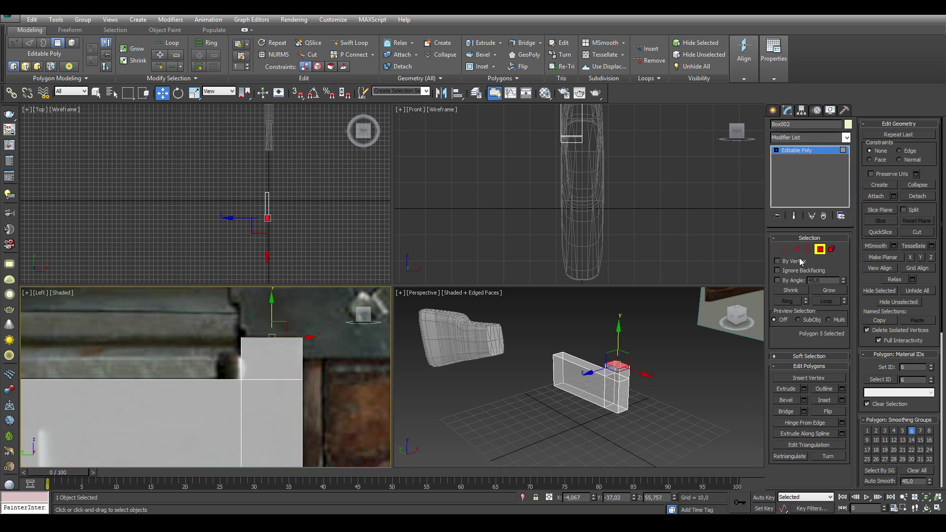
Chamfer the raised block's top edge
key("2")
left_click(615, 365)
scroll(616, 366, "up", 5)
middle_click_drag(615, 365, 595, 328)
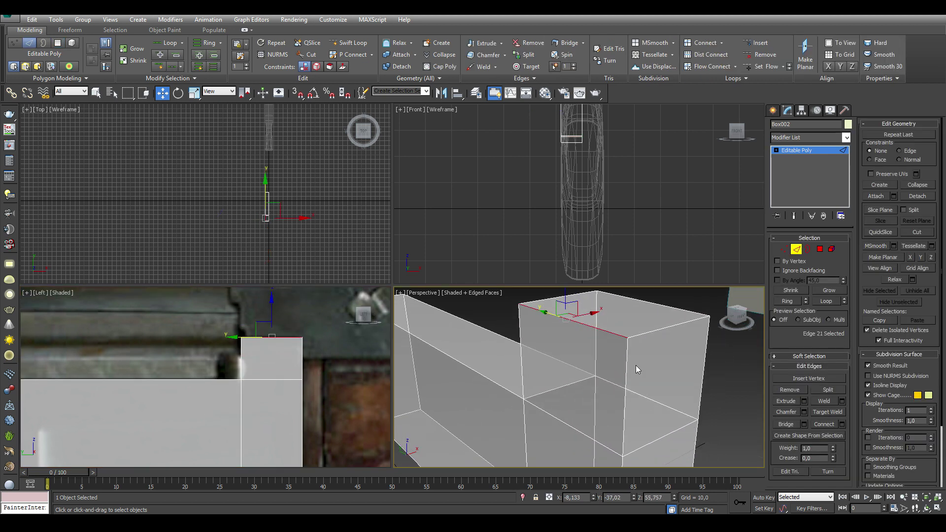
left_click(805, 412)
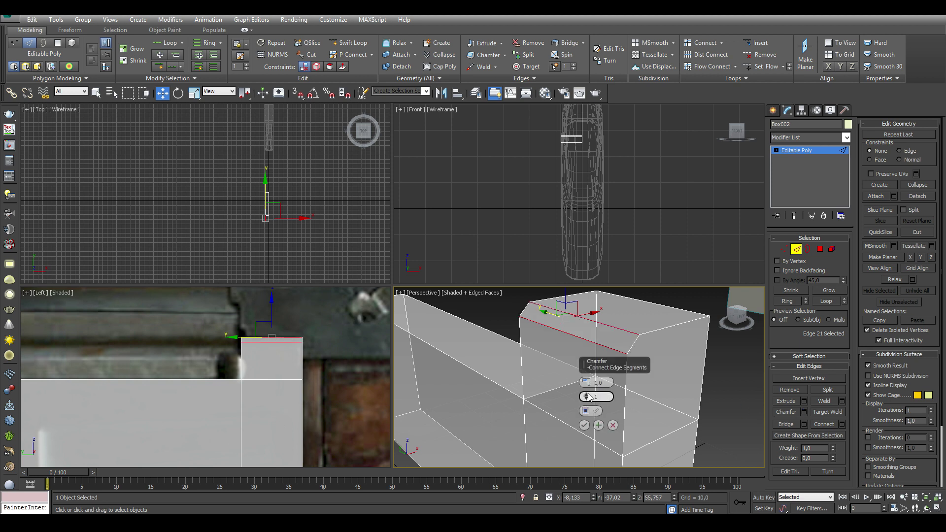
left_click(584, 425)
middle_click_drag(585, 427, 564, 395)
scroll(564, 395, "down", 5)
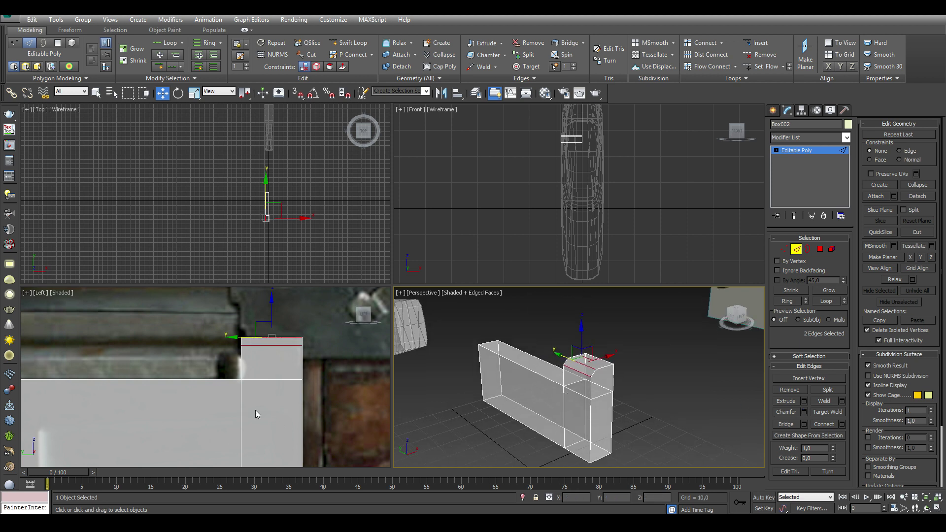
scroll(255, 410, "down", 5)
middle_click_drag(191, 400, 278, 393)
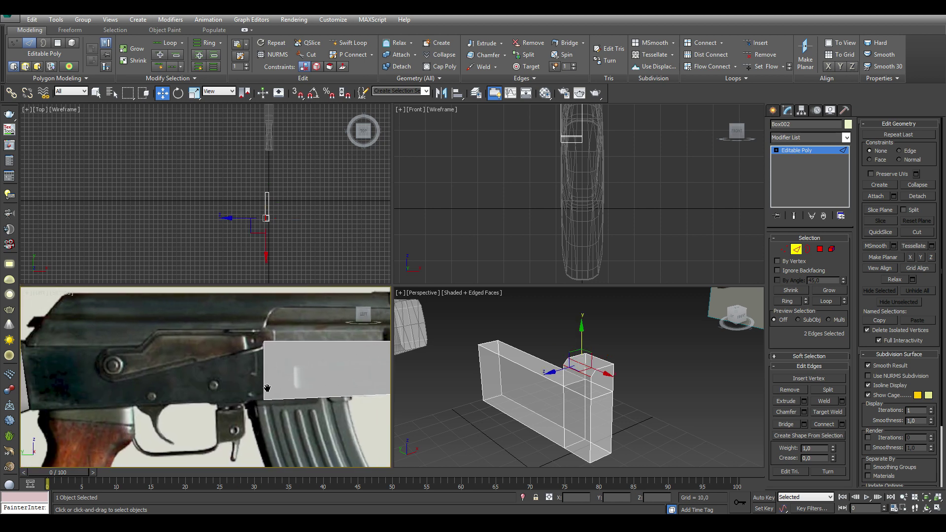
Extrude the box's end face and stretch it along the receiver reference
left_click(820, 250)
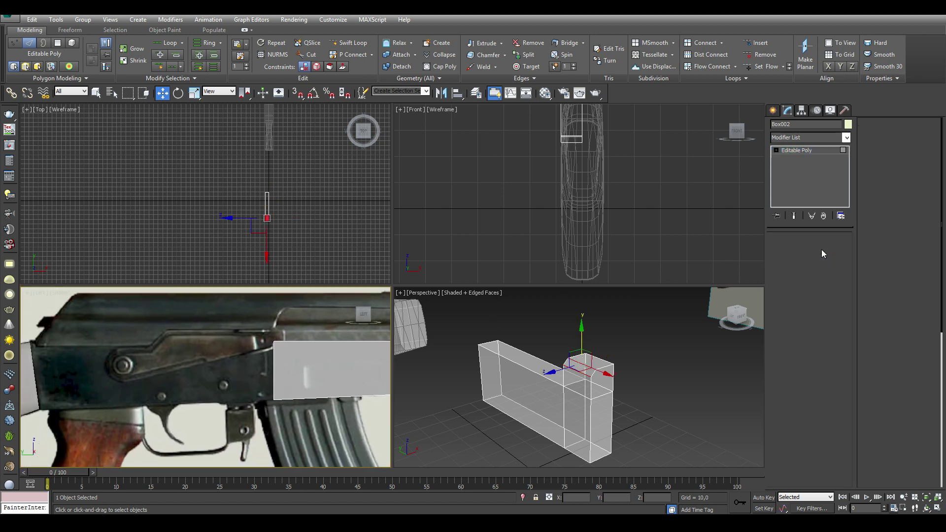
scroll(527, 398, "up", 3)
mouse_move(527, 398)
middle_mouse_down("alt")
mouse_move(567, 390)
mouse_move(621, 403)
middle_mouse_up("alt")
left_click(619, 362)
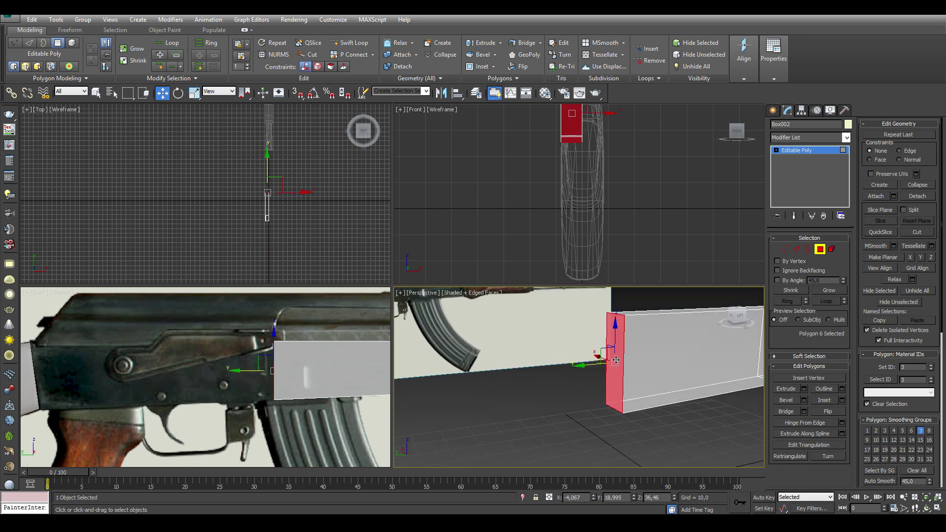
left_click(804, 389)
left_click(585, 413)
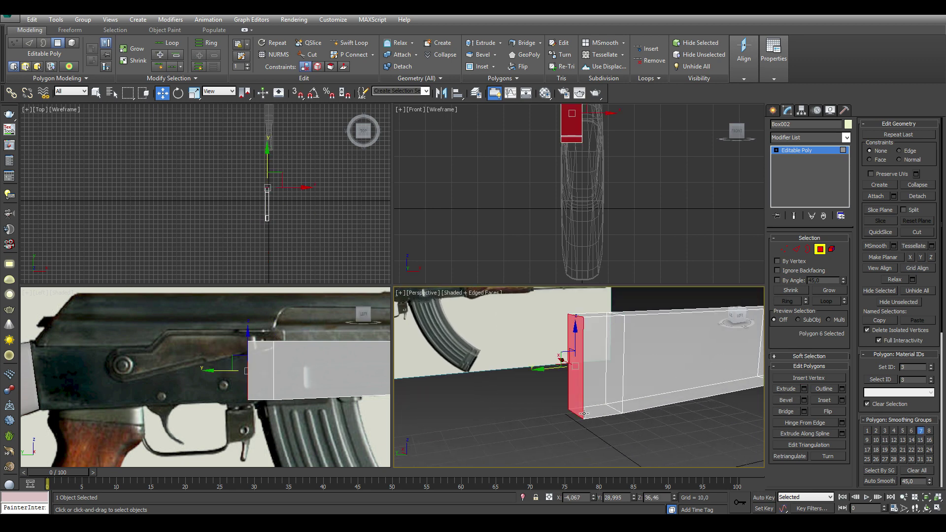
middle_click_drag(268, 375, 333, 363)
left_click_drag(333, 362, 123, 365)
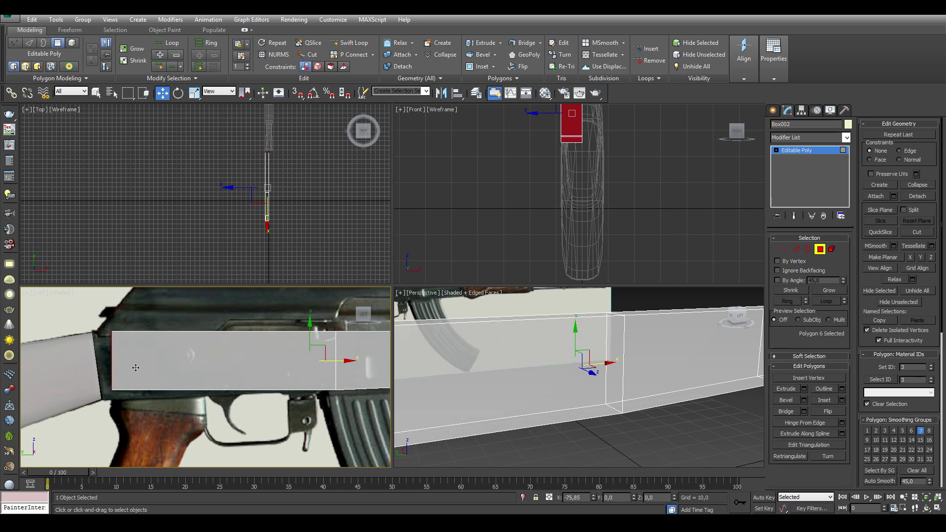
Select the corner vertices, then QuickSlice a new vertical edge through the box
left_click(783, 249)
scroll(197, 364, "up", 6)
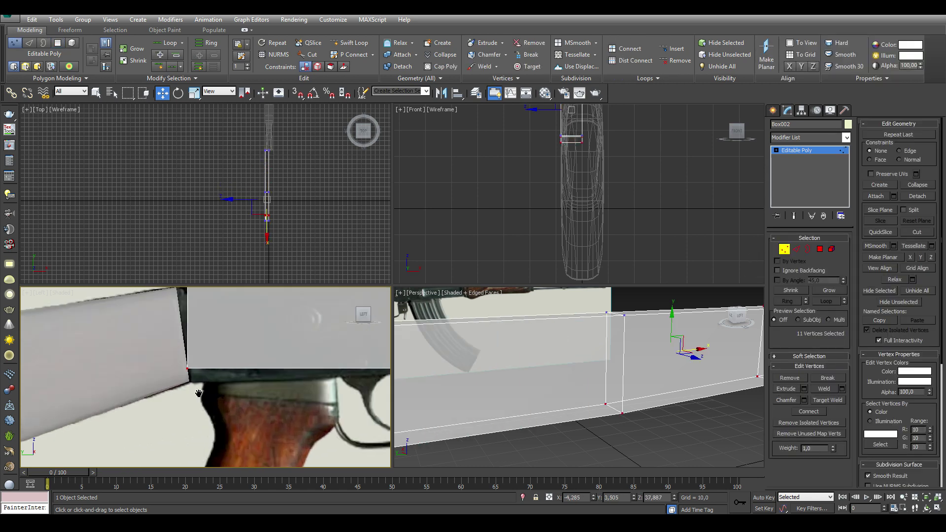
mouse_move(187, 390)
left_mouse_down()
mouse_move(210, 363)
mouse_move(188, 329)
left_mouse_up()
scroll(210, 364, "up", 3)
scroll(232, 345, "down", 3)
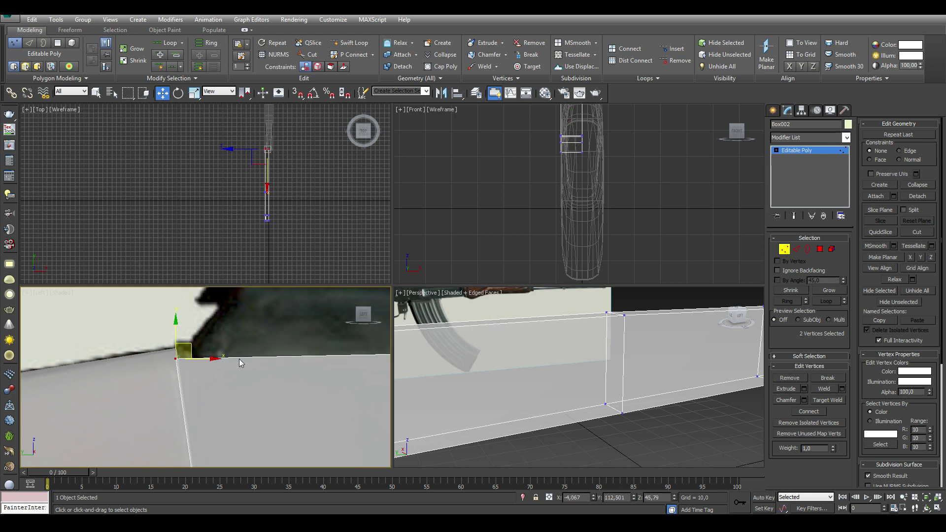
scroll(198, 354, "down", 3)
key("2")
left_click(880, 232)
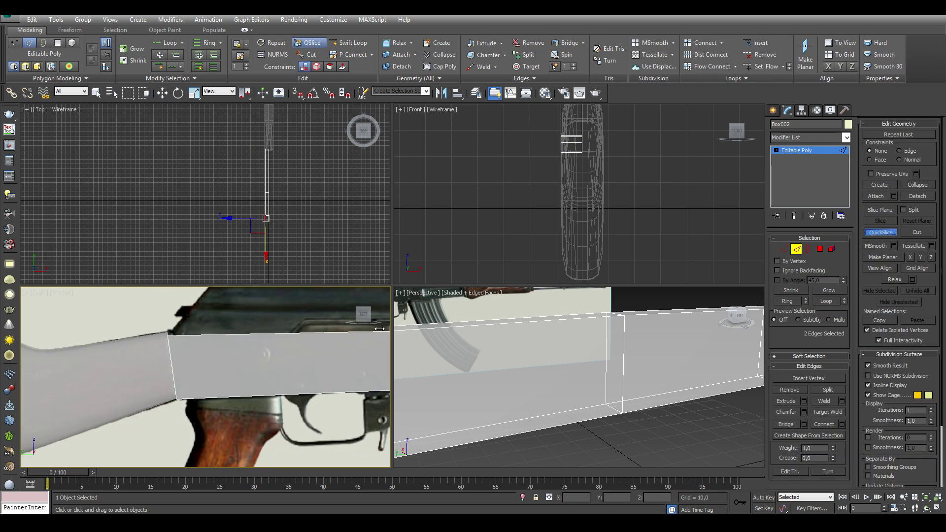
scroll(201, 386, "up", 3)
left_click(216, 432)
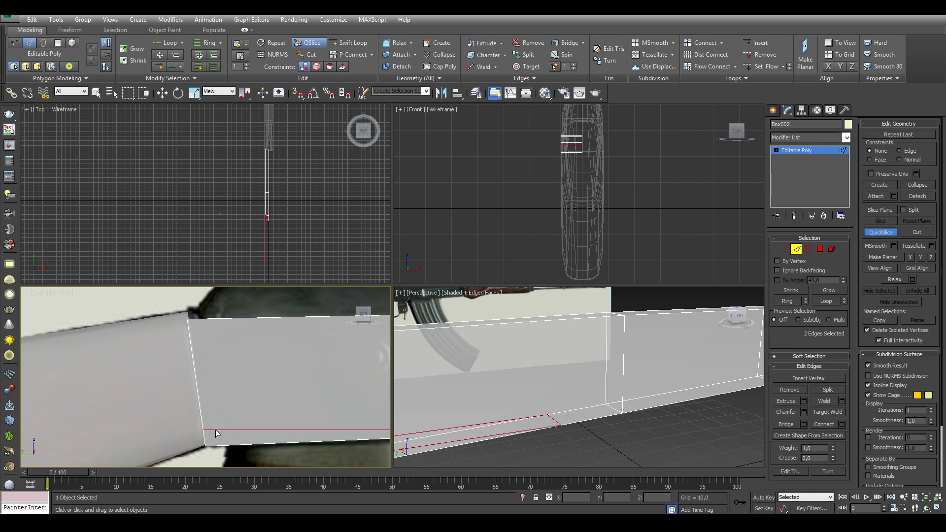
Move the top vertex pair at the new cut to adjust its position
left_click(784, 250)
key("w")
left_click(216, 319)
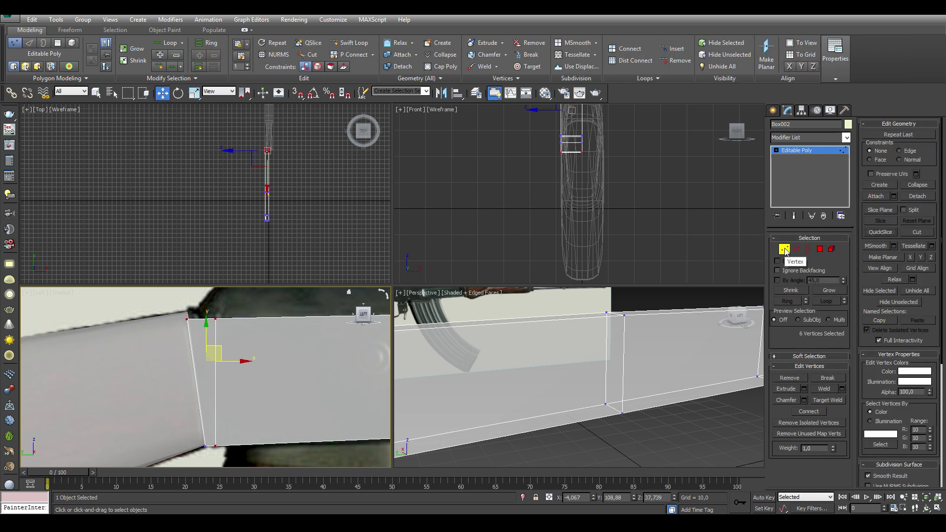
scroll(277, 354, "up", 4)
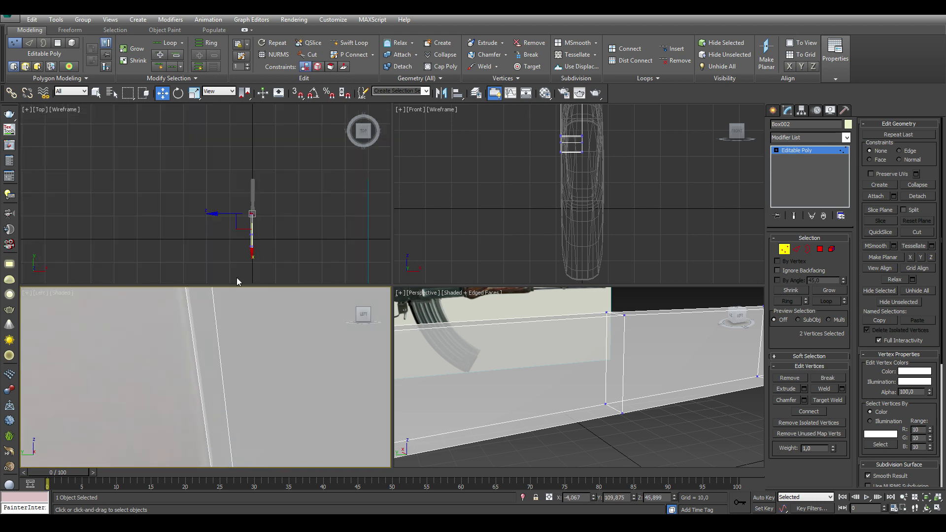
middle_click_drag(277, 355, 257, 423)
middle_click_drag(580, 375, 565, 396, "alt")
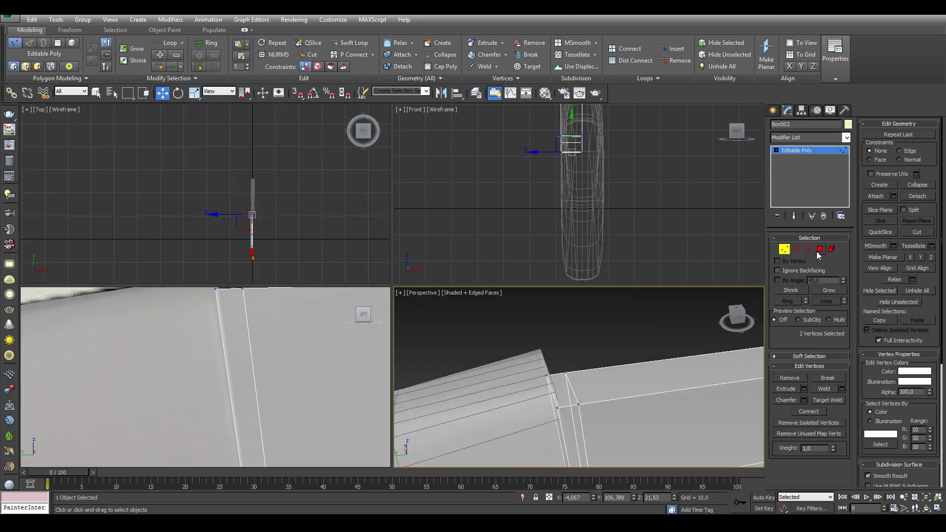
Extrude the narrow face into a small tab and lower its top to the reference line
key("4")
left_click(564, 396)
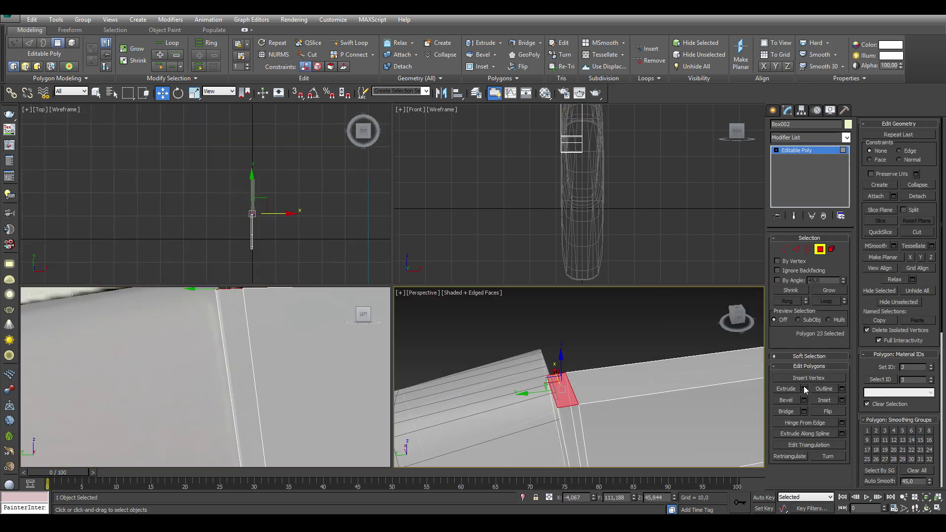
left_click(804, 389)
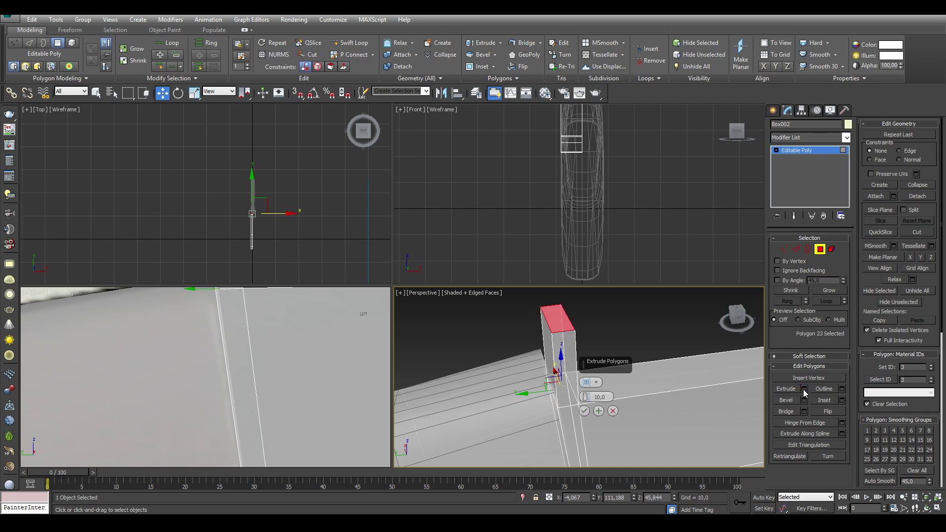
left_click(584, 410)
scroll(262, 341, "down", 3)
key("ctrl+z")
key("1")
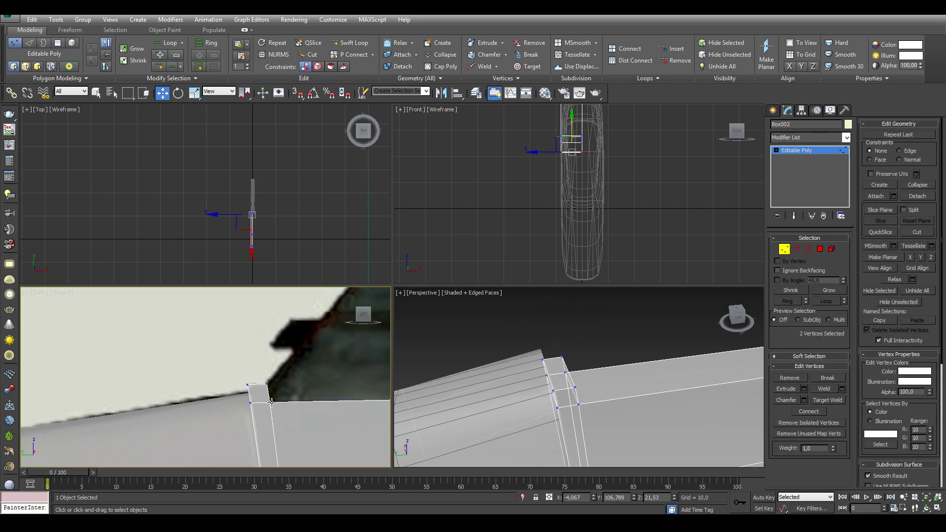
scroll(273, 395, "up", 2)
left_click_drag(561, 367, 582, 416)
Chamfer the tab's top edge
left_click(797, 248)
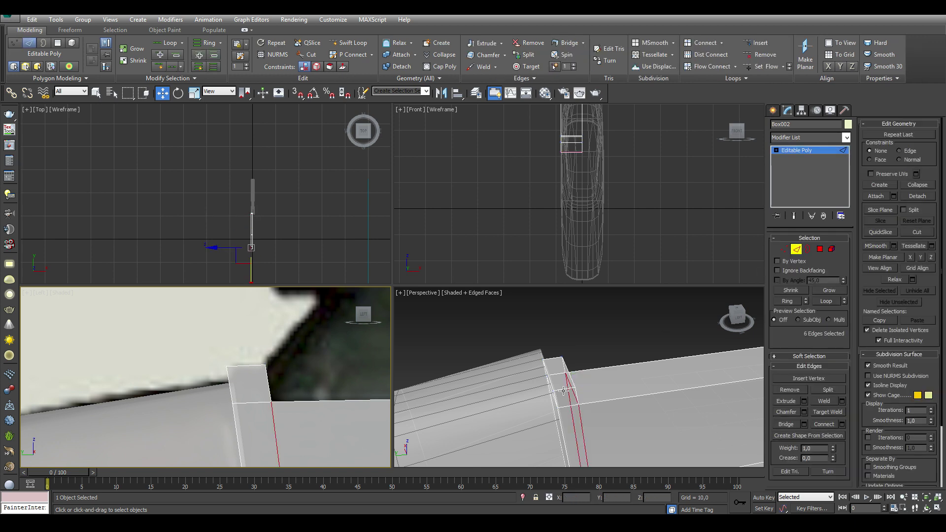
left_click(565, 389)
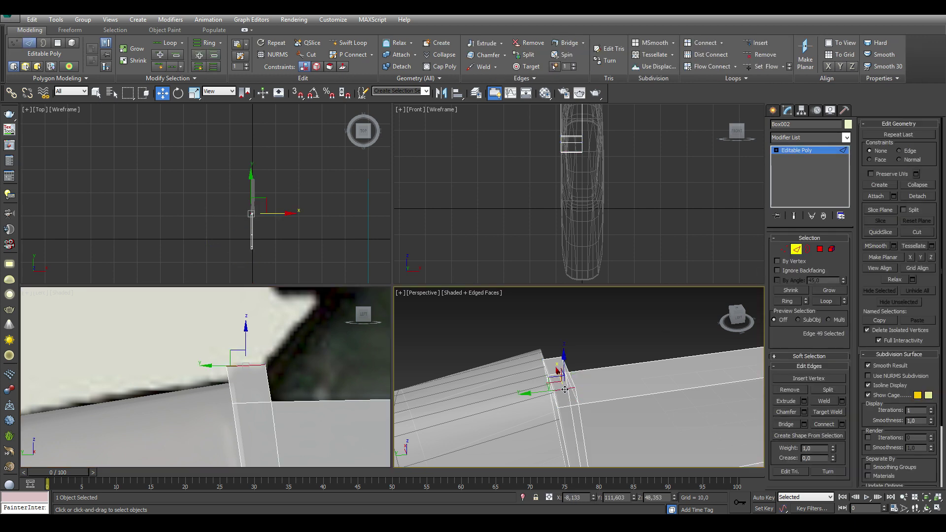
left_click(805, 413)
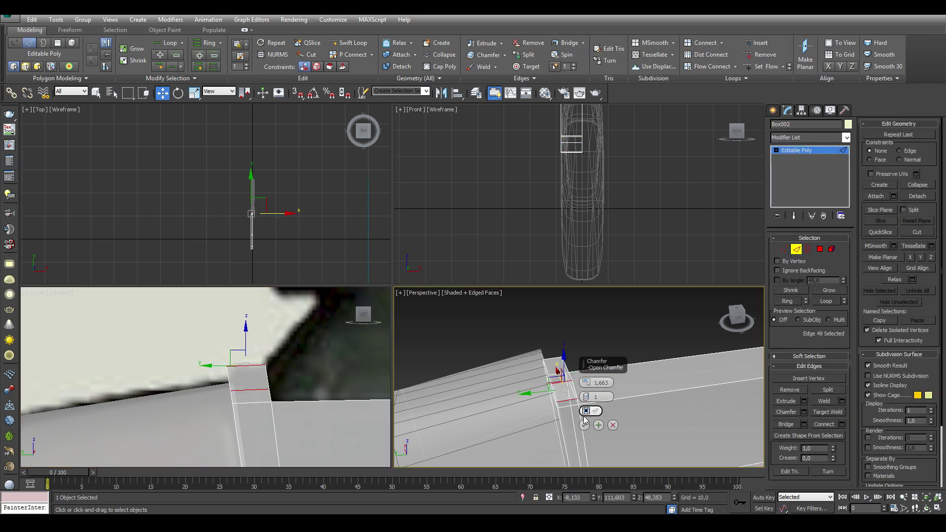
left_click(585, 425)
mouse_move(585, 418)
middle_mouse_down("alt")
mouse_move(510, 379)
mouse_move(679, 413)
middle_mouse_up("alt")
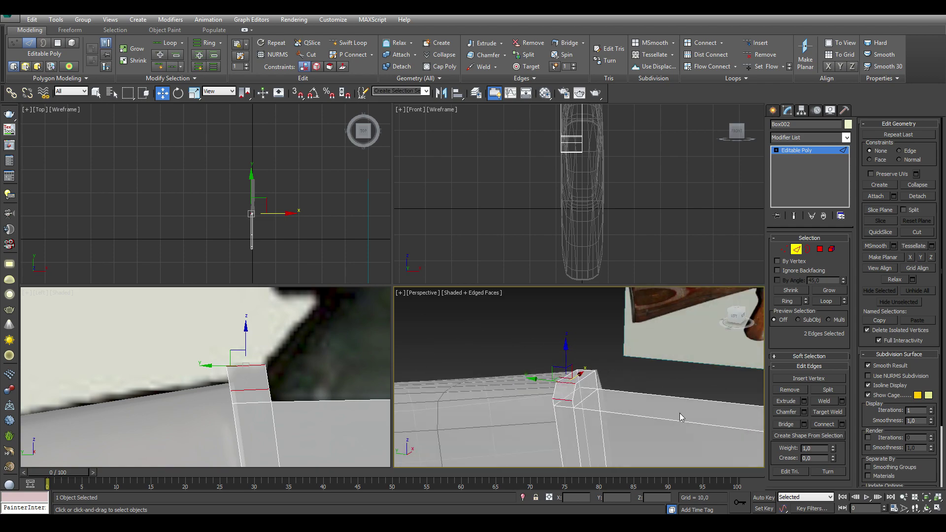
scroll(591, 394, "down", 3)
Loop-select the box's long lower edges and chamfer them by about 1.1
key("alt+w")
left_click(460, 342)
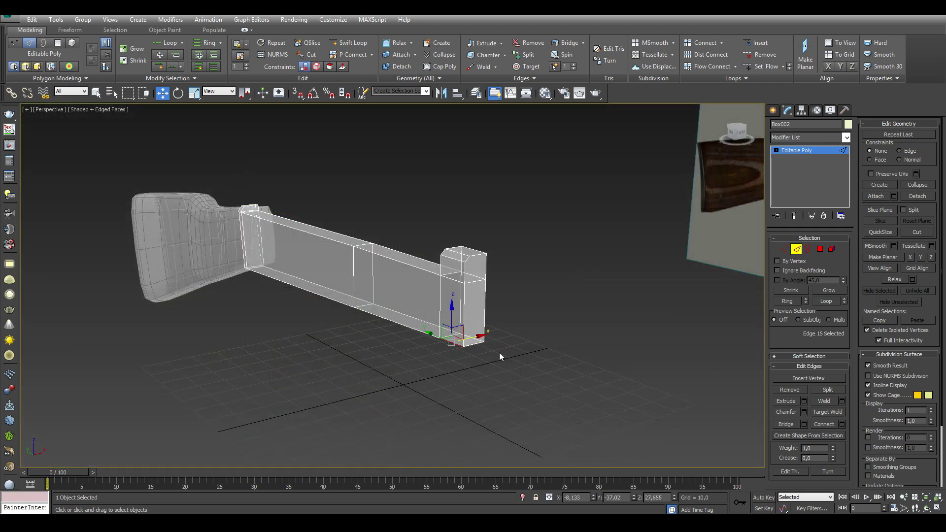
left_click(820, 300)
scroll(513, 307, "up", 5)
scroll(469, 329, "down", 3)
scroll(469, 330, "up", 5)
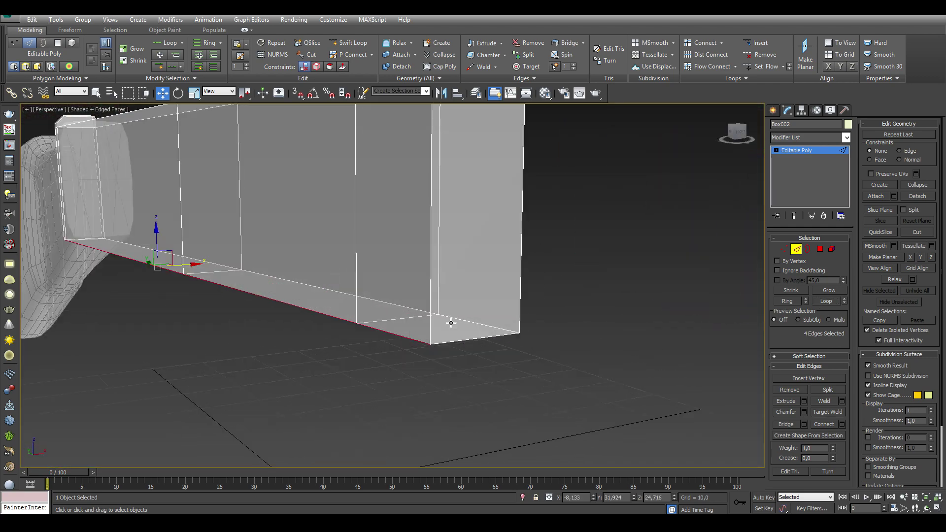
left_click(804, 412)
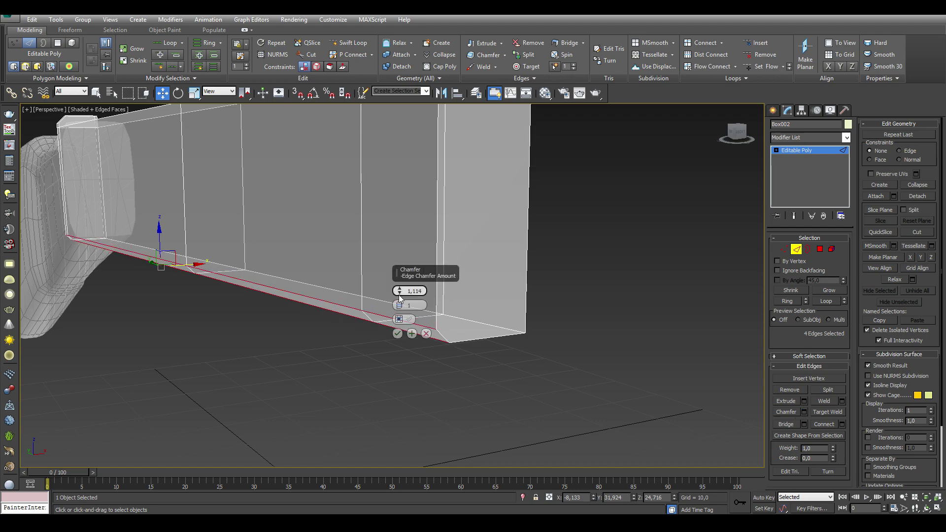
left_click(397, 334)
scroll(397, 340, "down", 5)
scroll(382, 348, "up", 2)
mouse_move(380, 351)
middle_mouse_down("alt")
mouse_move(454, 370)
mouse_move(425, 353)
middle_mouse_up("alt")
key("alt+w")
key("4")
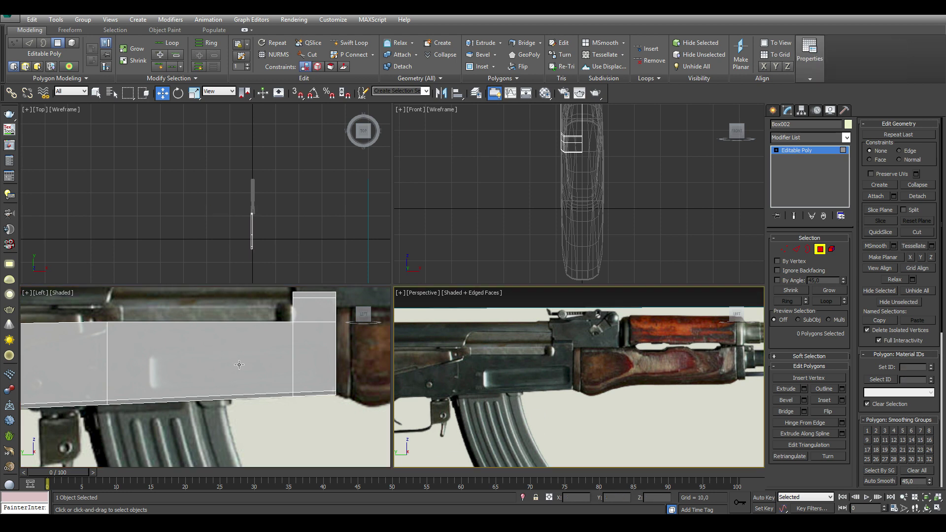
Inset the receiver's two side faces to form a panel
left_click(276, 369)
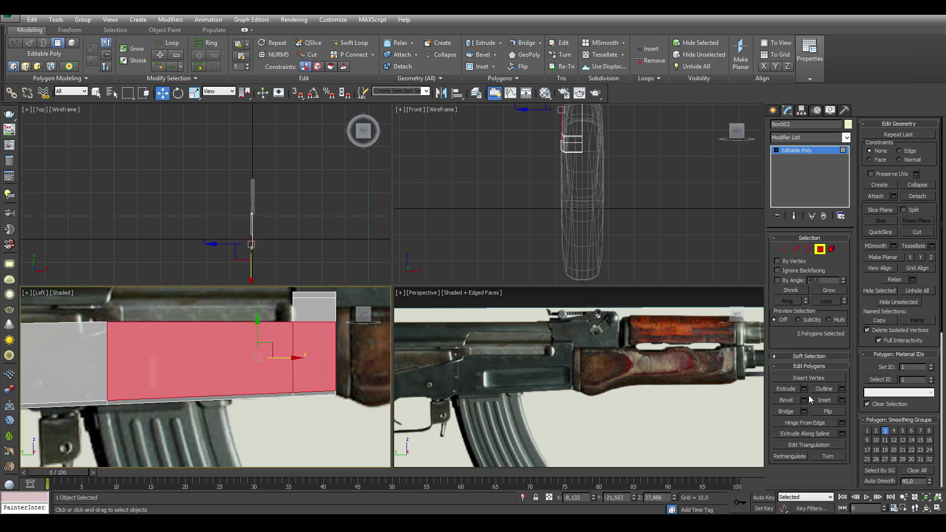
left_click(842, 400)
left_click_drag(213, 398, 213, 397)
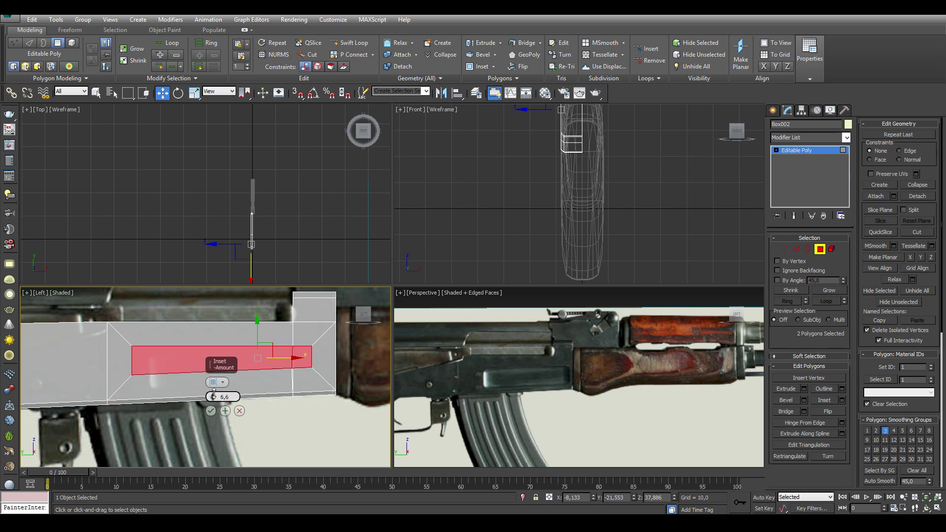
left_click(211, 411)
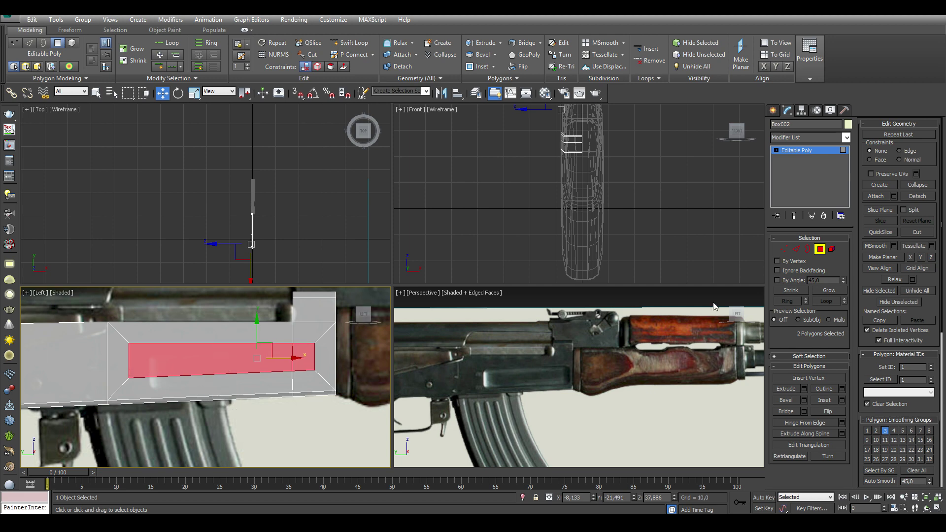
Move the inner-loop vertices in the Left view to match the reference outline
left_click(784, 249)
left_click(919, 258)
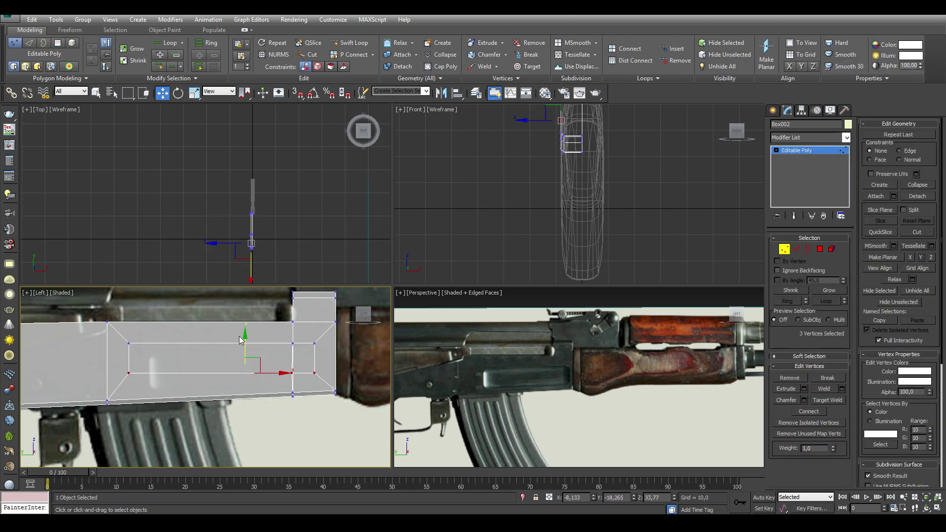
left_click_drag(289, 339, 298, 350)
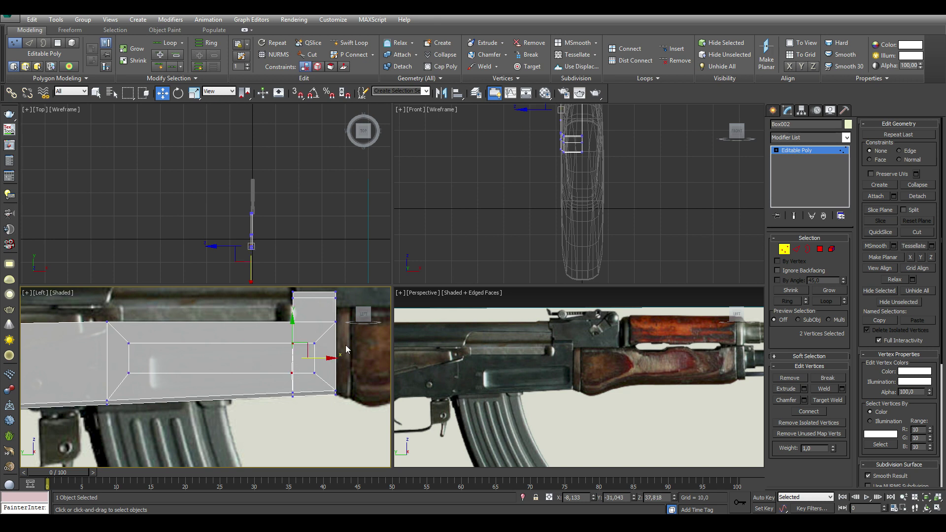
left_click(187, 378)
left_click_drag(324, 390, 324, 389)
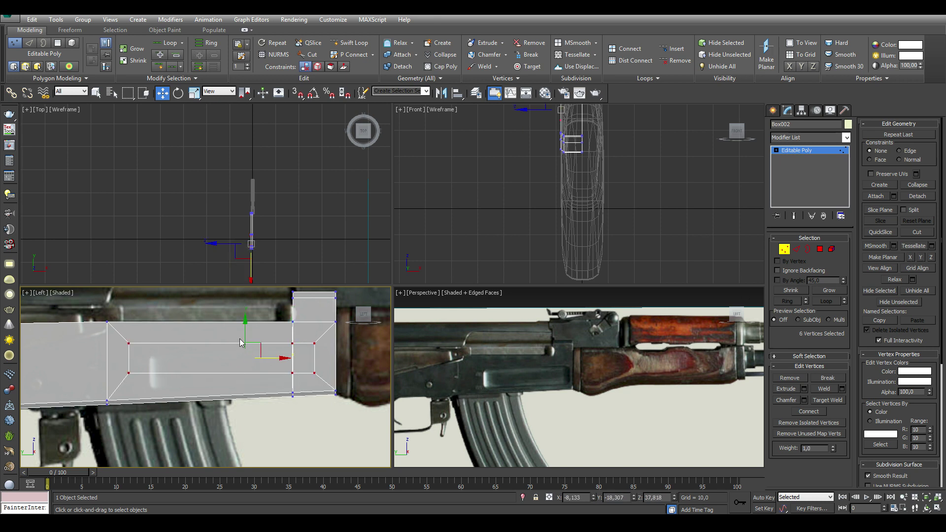
left_click_drag(246, 331, 246, 341)
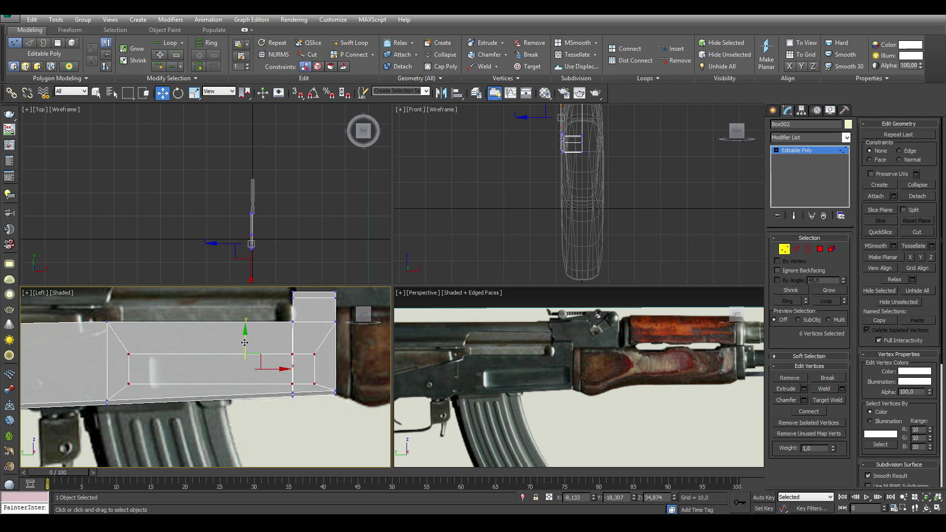
mouse_move(116, 345)
left_mouse_down()
mouse_move(140, 394)
mouse_move(174, 368)
left_mouse_up()
mouse_move(306, 345)
left_mouse_down()
mouse_move(322, 391)
mouse_move(332, 369)
left_mouse_up()
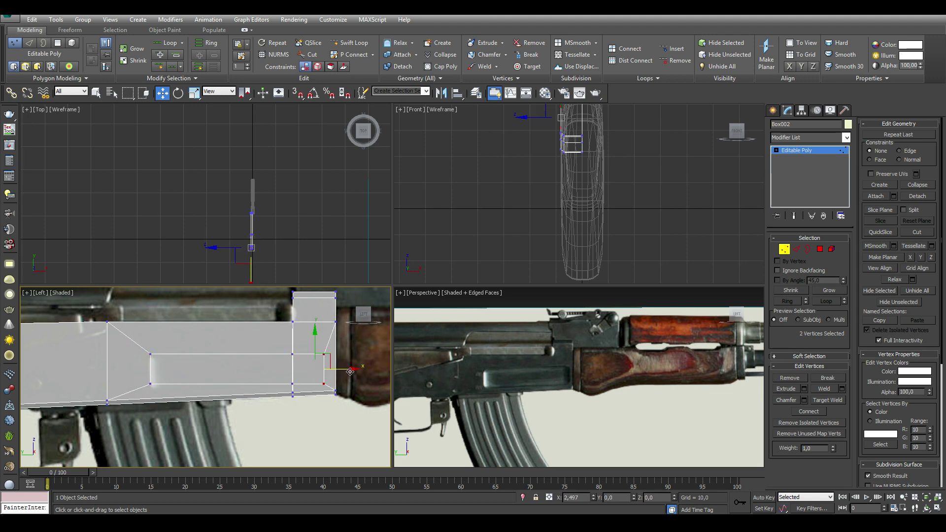
Chamfer the four inner corner vertices of the panel by 1.0
key("4")
scroll(296, 340, "up", 2)
key("e")
scroll(305, 338, "up", 1)
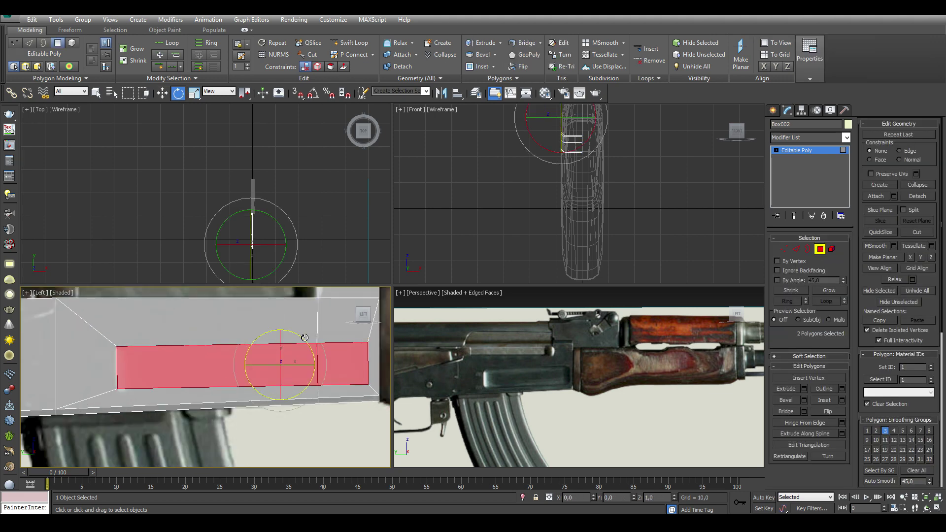
left_click(786, 250)
left_click_drag(104, 340, 137, 387)
middle_click_drag(258, 368, 194, 360)
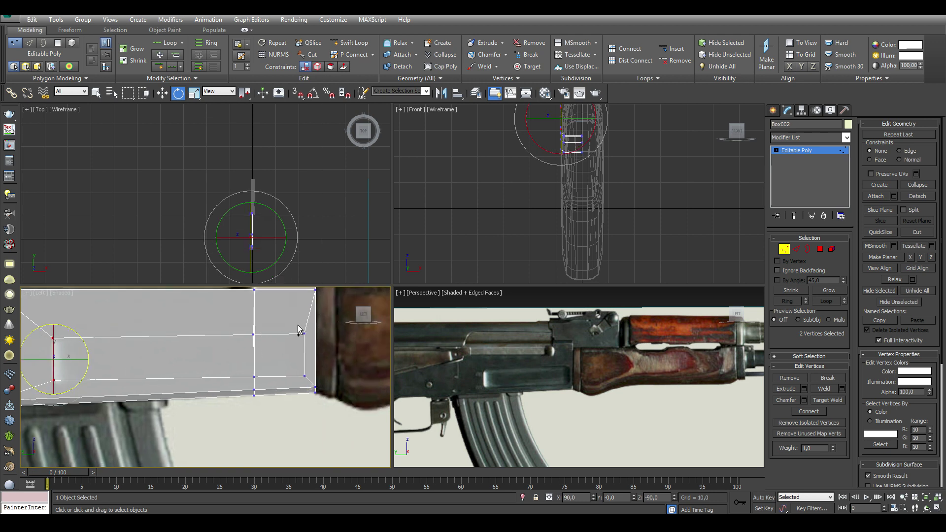
left_click_drag(299, 329, 311, 389, "ctrl")
left_click(804, 400)
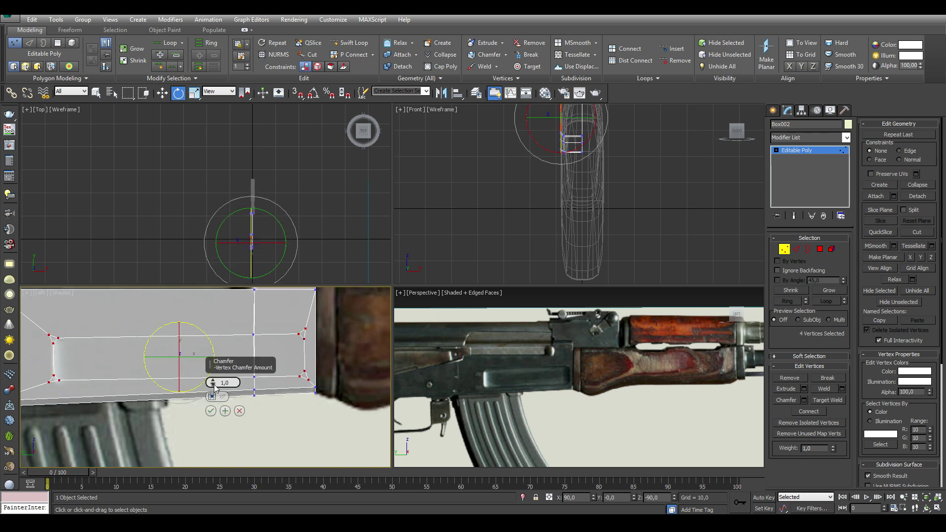
left_click(212, 391)
Target Weld the extra chamfer vertices onto the corners at both panel ends
middle_click_drag(213, 391, 274, 409)
left_click(828, 400)
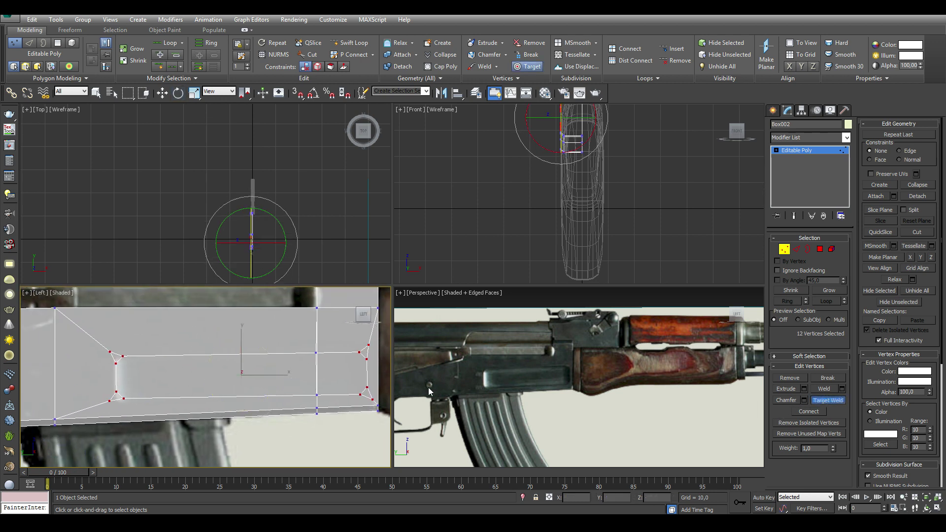
left_click(936, 508)
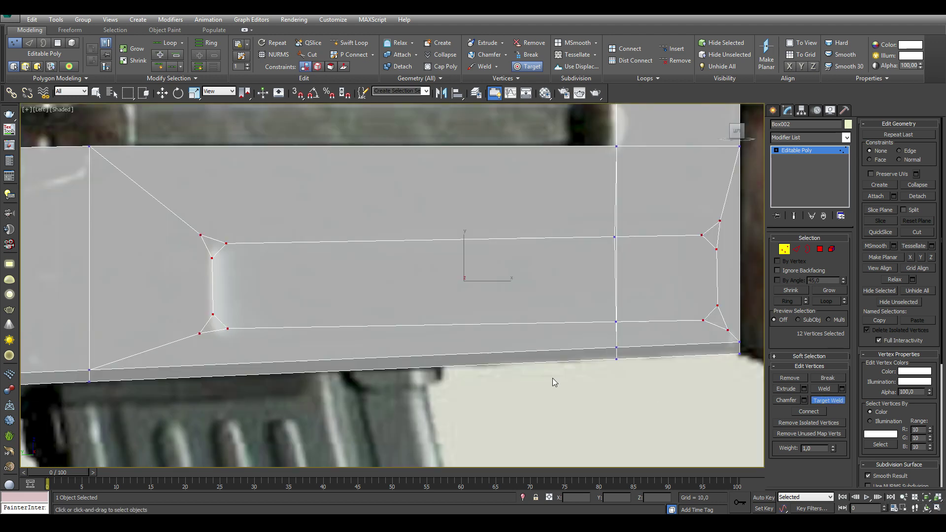
middle_click_drag(218, 252, 341, 291)
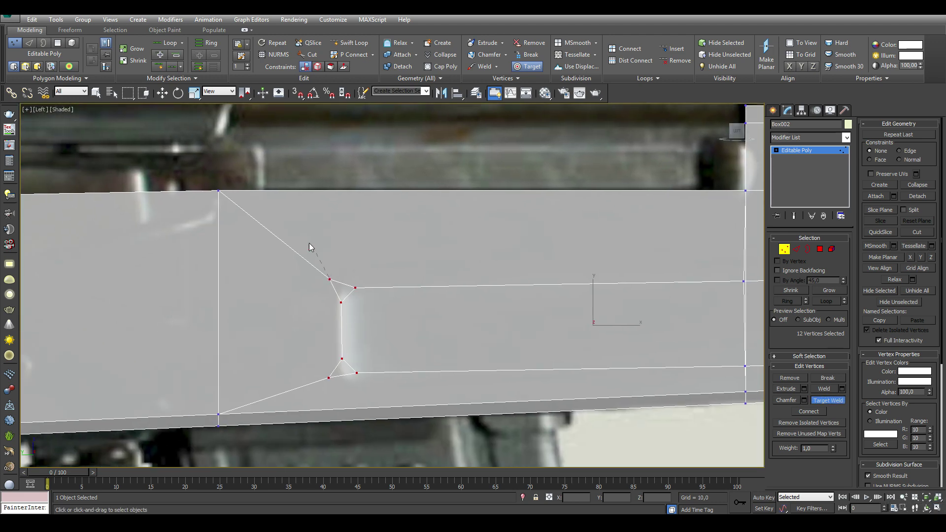
left_click(218, 189)
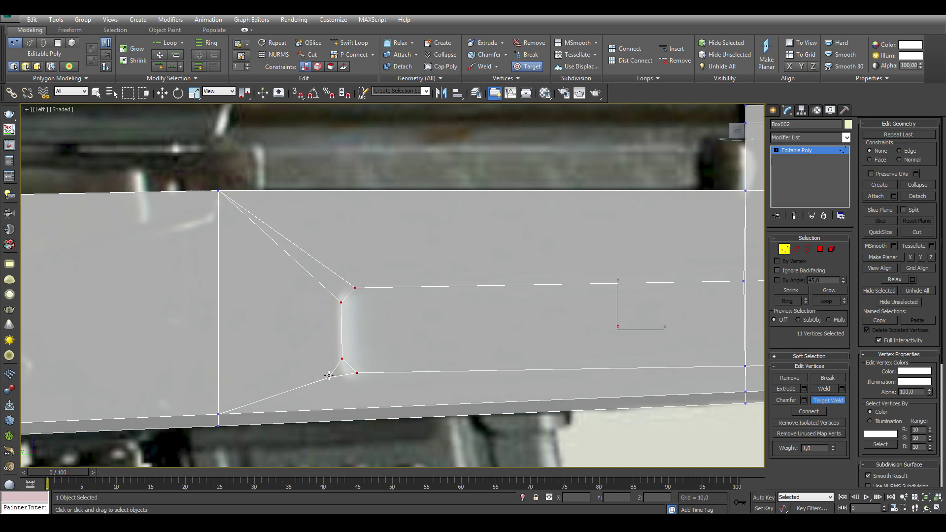
left_click(218, 413)
middle_click_drag(218, 413, 255, 285)
left_click(514, 175)
left_click(501, 360)
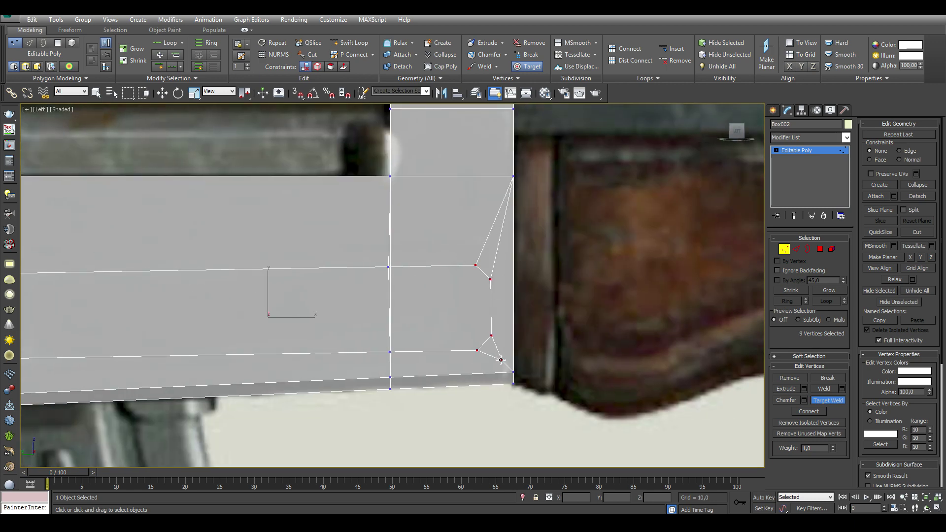
key("e")
left_click(820, 249)
Bevel the inset panel faces inward with negative height to form a groove
key("alt+w")
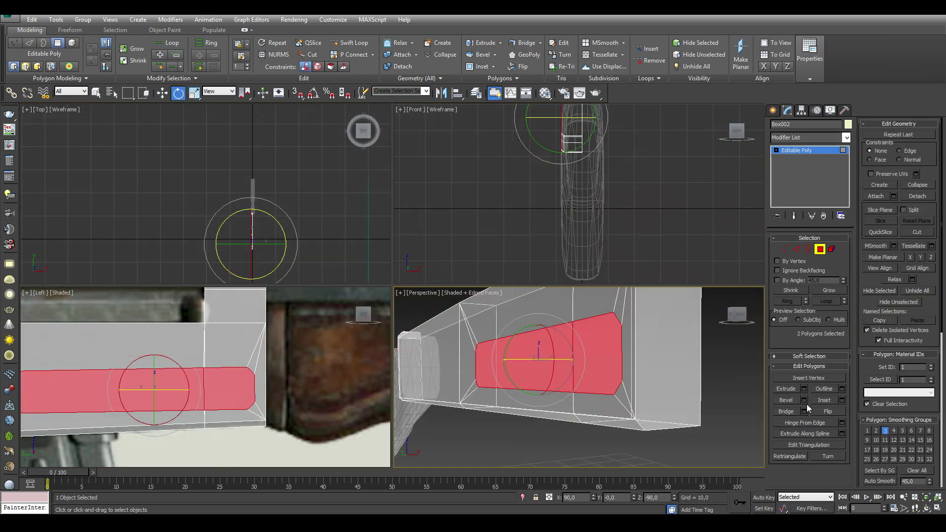
left_click(804, 400)
left_click_drag(586, 397, 587, 400)
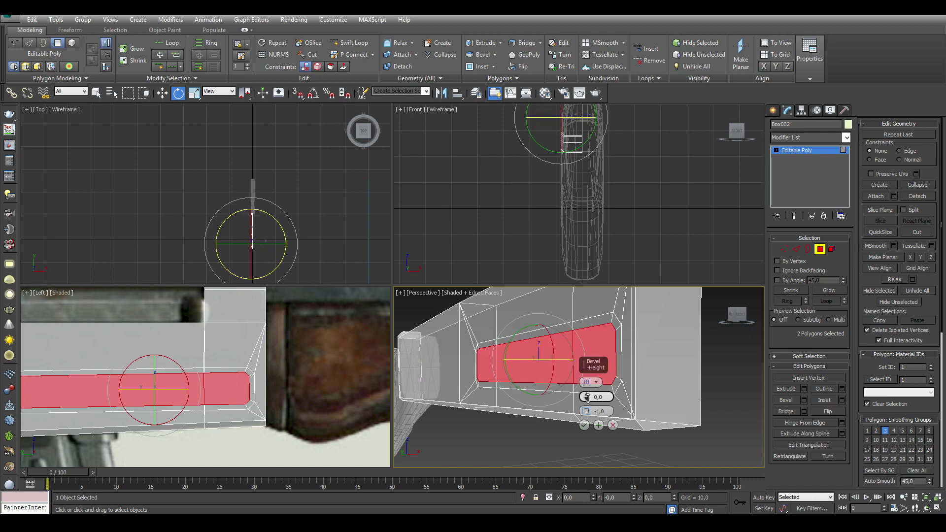
left_click(585, 425)
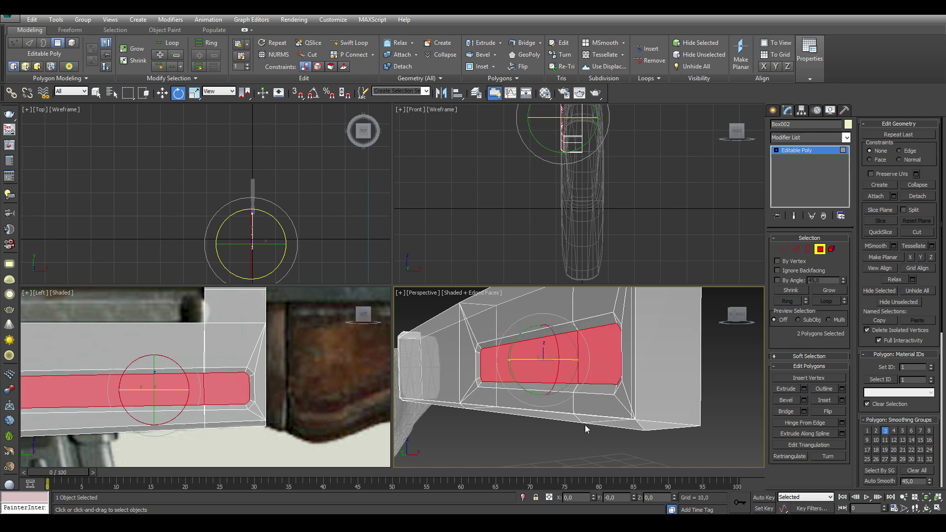
Grow the selection and give the groove faces smoothing group 3 with Auto Smooth
left_click(829, 291)
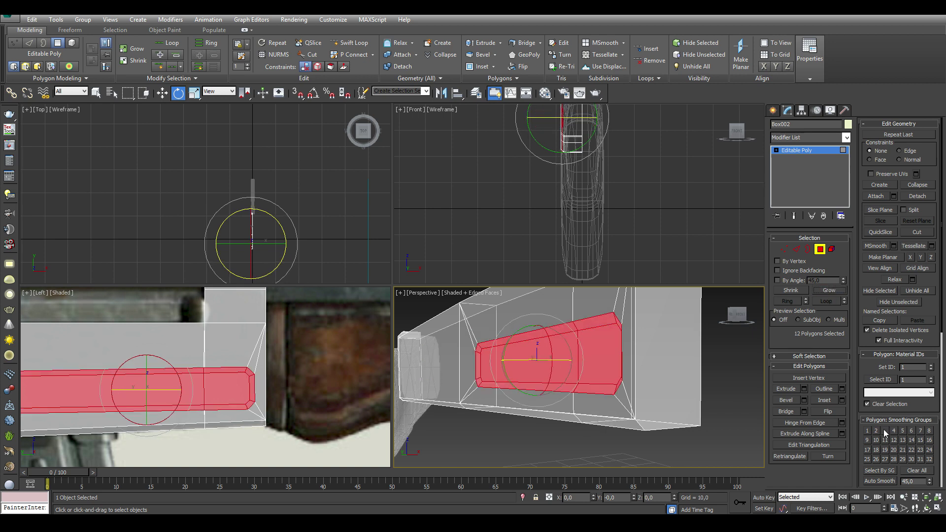
left_click(885, 430)
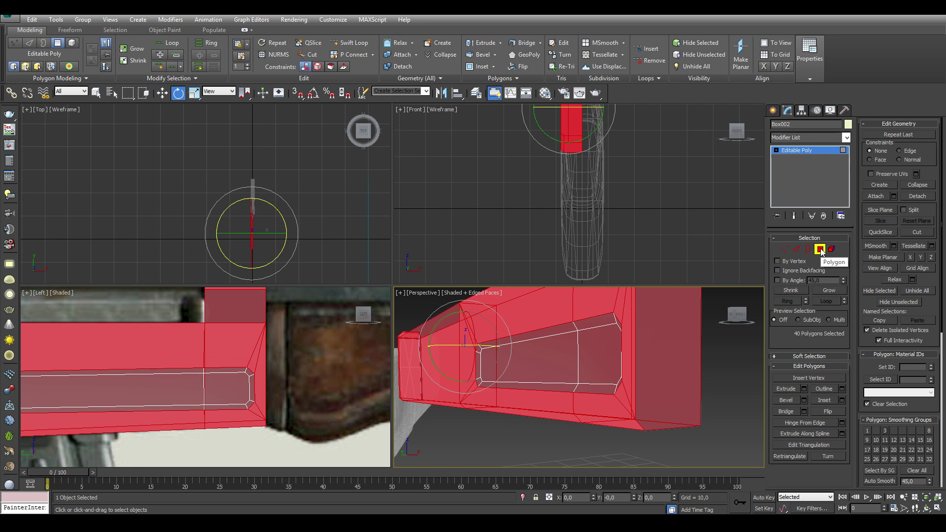
left_click(881, 483)
Add a Symmetry modifier to the receiver
left_click(740, 377)
scroll(572, 376, "down", 5)
middle_click_drag(572, 376, 596, 377)
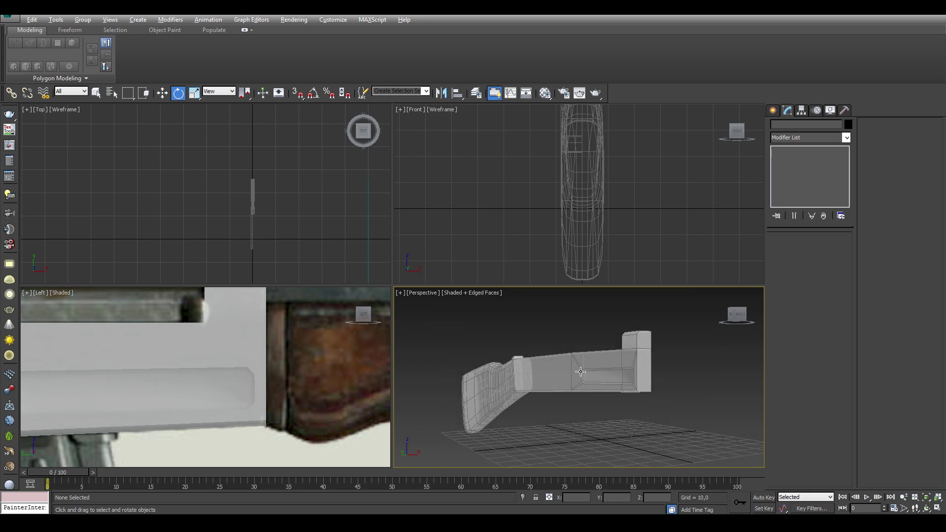
scroll(580, 372, "up", 2)
scroll(616, 386, "up", 3)
left_click(566, 378)
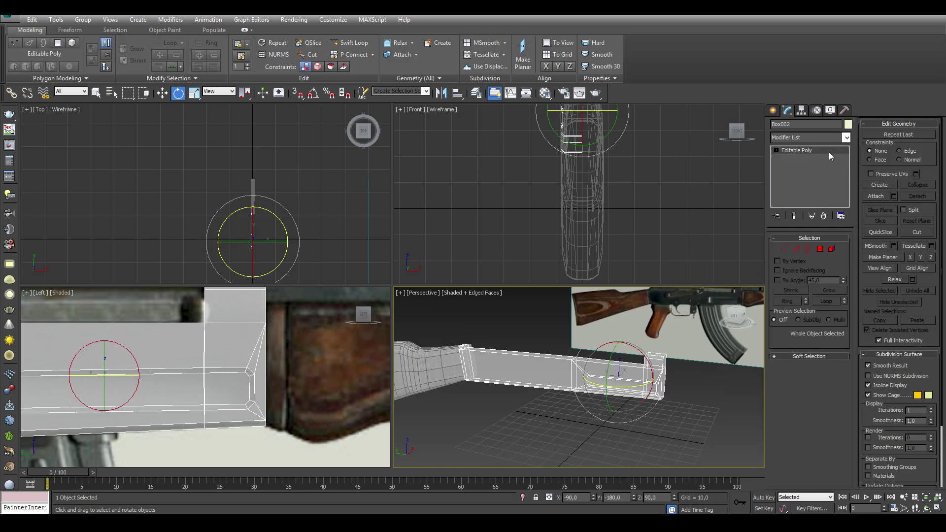
left_click(828, 137)
scroll(873, 280, "down", 15)
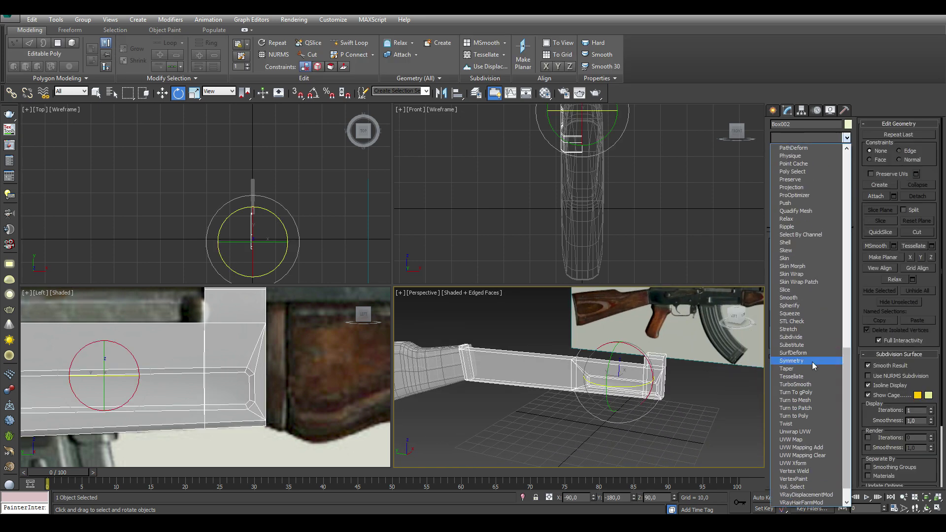
left_click(812, 363)
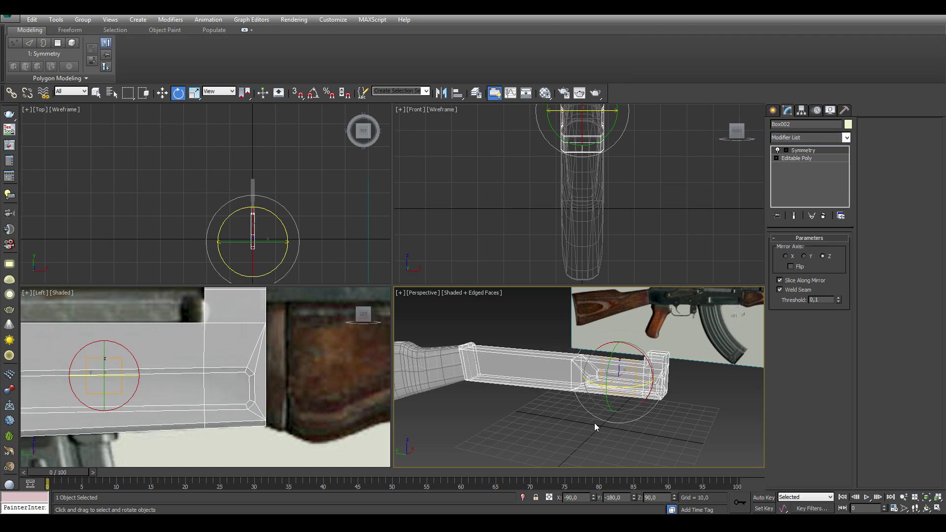
Collapse the Symmetry into an editable poly and isolate the receiver
key("q")
key("alt+w")
middle_click_drag(704, 406, 457, 336, "alt")
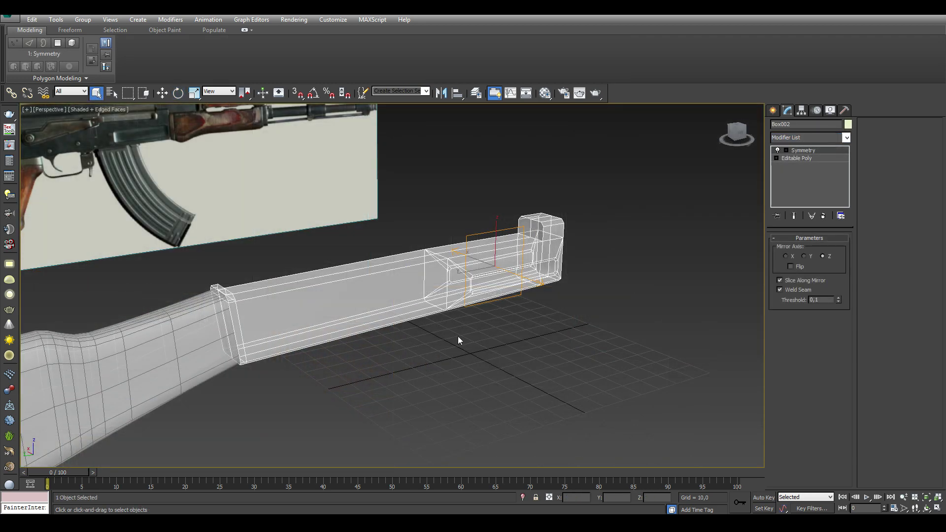
right_click(451, 287)
left_click(562, 384)
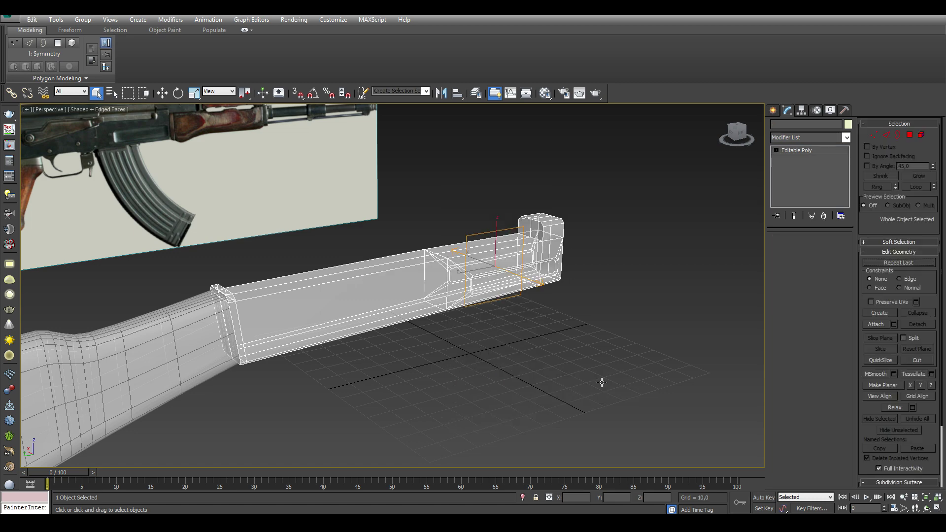
key("alt+q")
key("4")
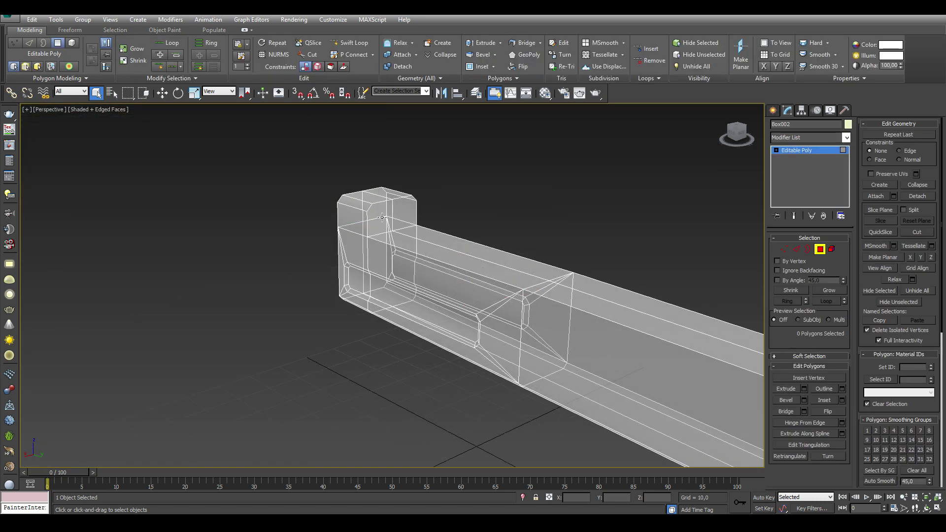
Extend the upper block's end face along the receiver by about 49.884, then exit Polygon mode
left_click(382, 217)
middle_click_drag(382, 218, 516, 302, "alt")
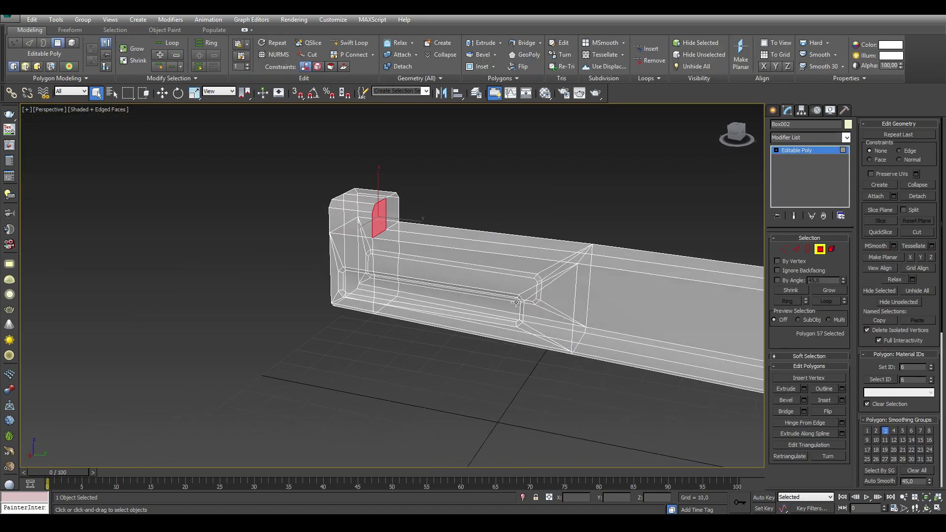
left_click_drag(400, 308, 359, 166)
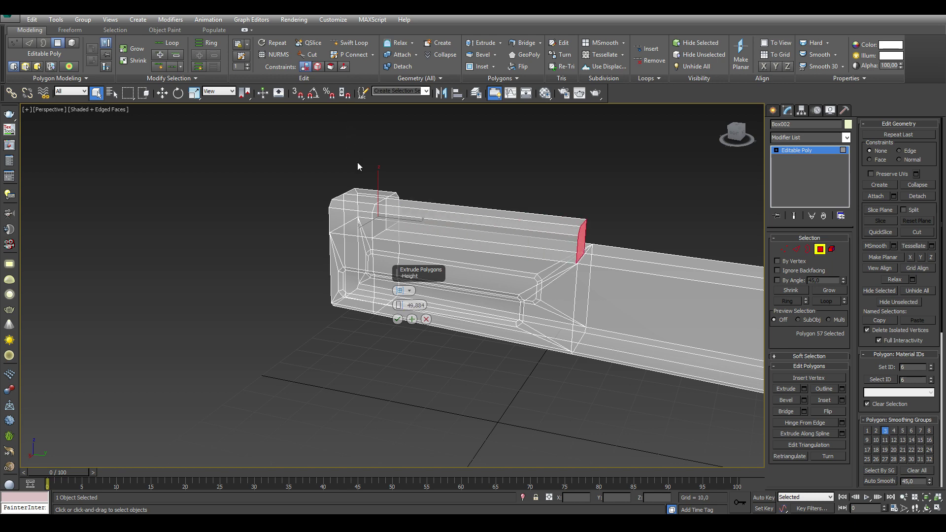
left_click(453, 363)
mouse_move(454, 362)
middle_mouse_down("alt")
mouse_move(414, 255)
mouse_move(534, 265)
mouse_move(572, 319)
middle_mouse_up("alt")
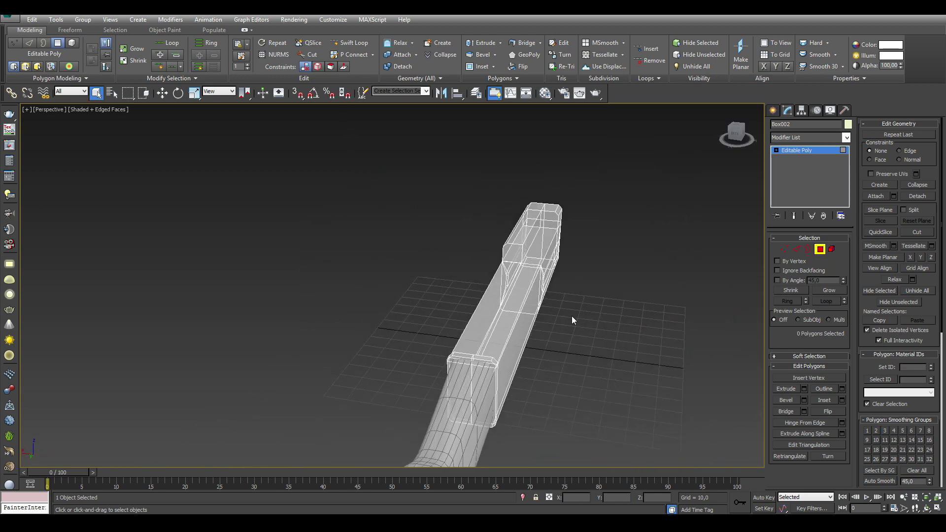
left_click(820, 249)
mouse_move(669, 293)
middle_mouse_down("alt")
mouse_move(461, 281)
mouse_move(466, 294)
middle_mouse_up("alt")
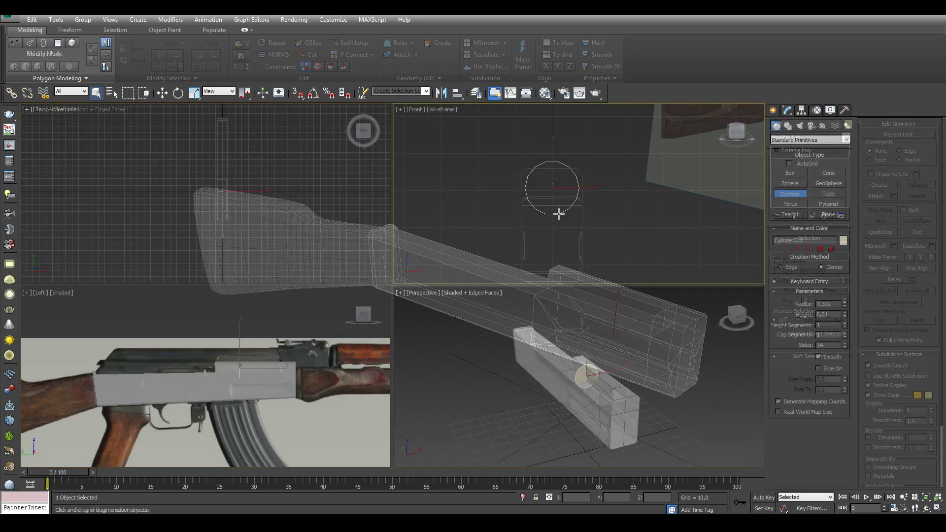
Finish the 14-sided cylinder and place it on top of the receiver
left_click(554, 135)
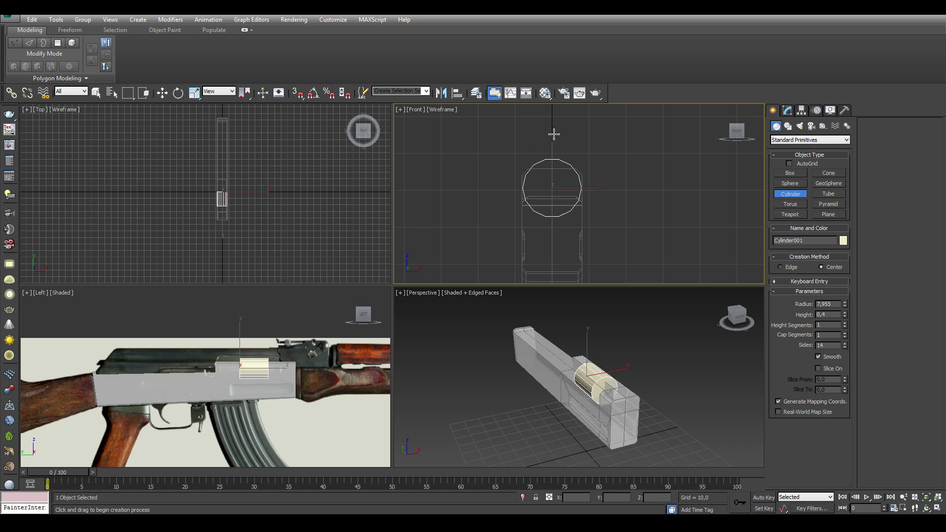
left_click(162, 93)
middle_click_drag(275, 355, 303, 356)
mouse_move(304, 357)
left_mouse_down()
mouse_move(207, 340)
mouse_move(165, 345)
left_mouse_up()
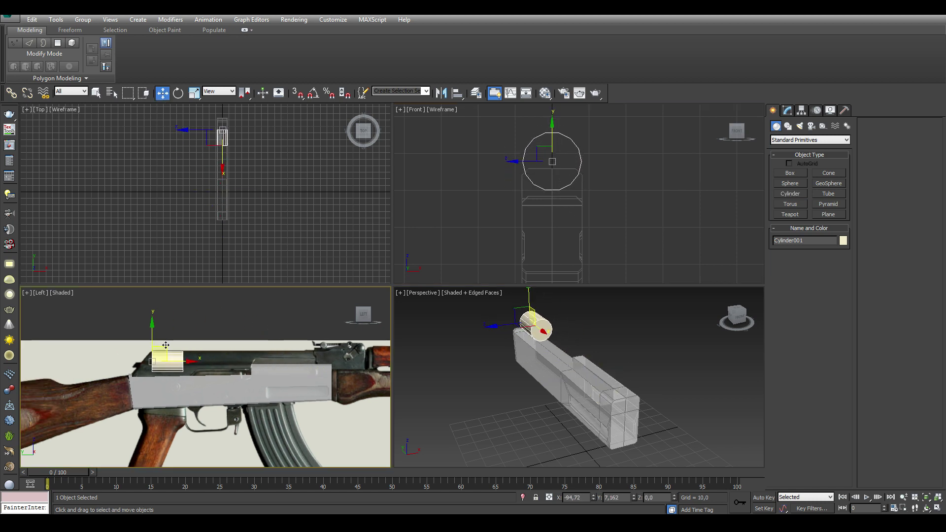
Centre the cylinder at X 0 and set its radius to 6.66
left_click(789, 112)
left_click_drag(845, 251, 847, 253)
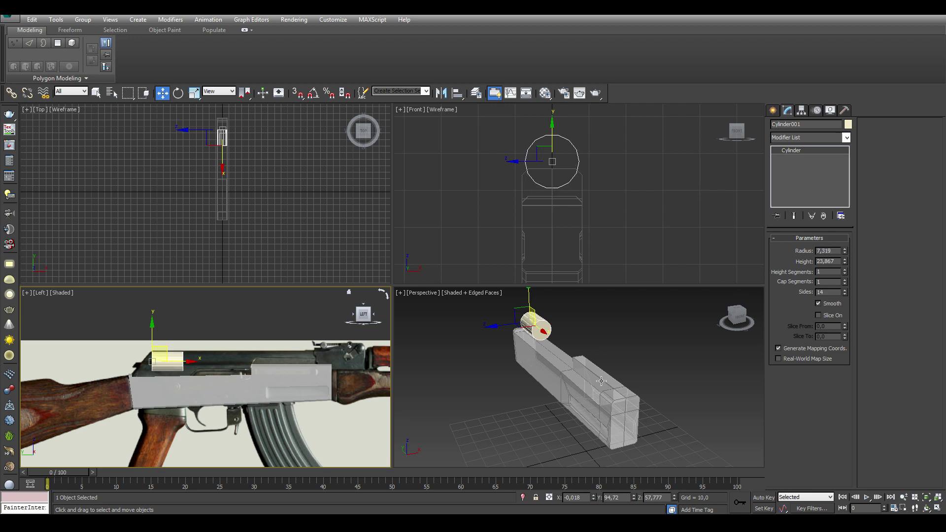
middle_click_drag(573, 229, 572, 214)
type("0")
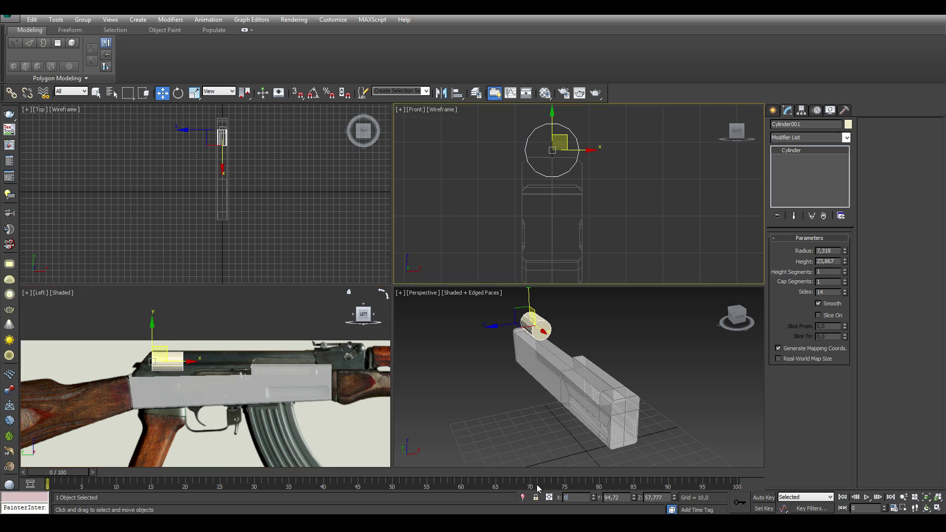
key("Return")
middle_click_drag(572, 157, 577, 191)
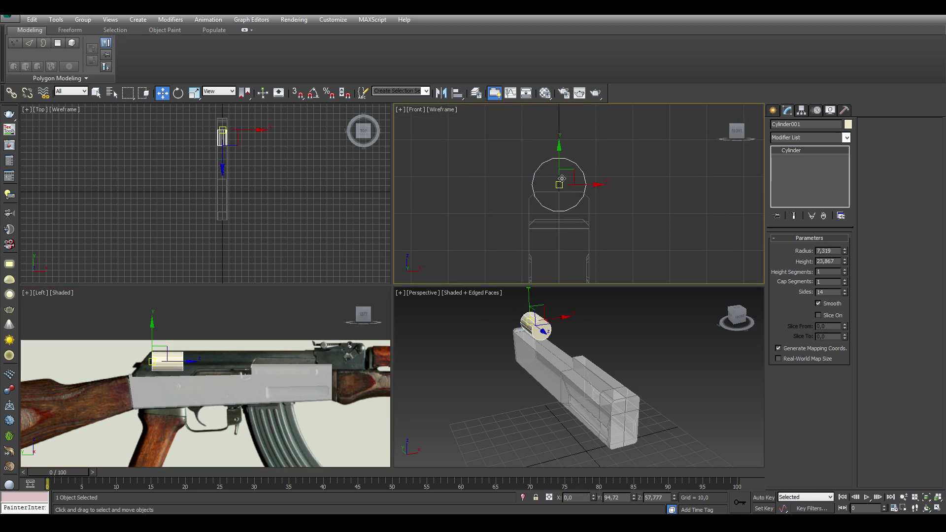
scroll(577, 190, "up", 2)
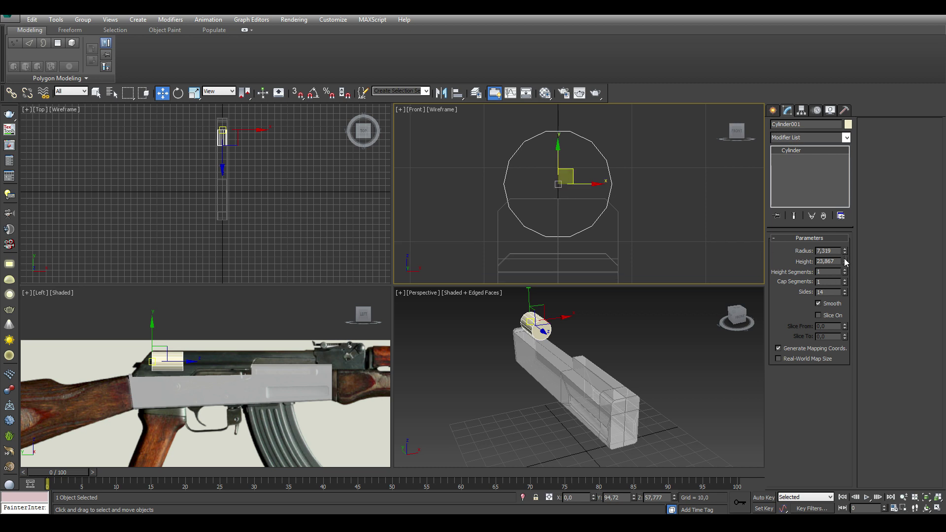
left_click_drag(845, 252, 845, 251)
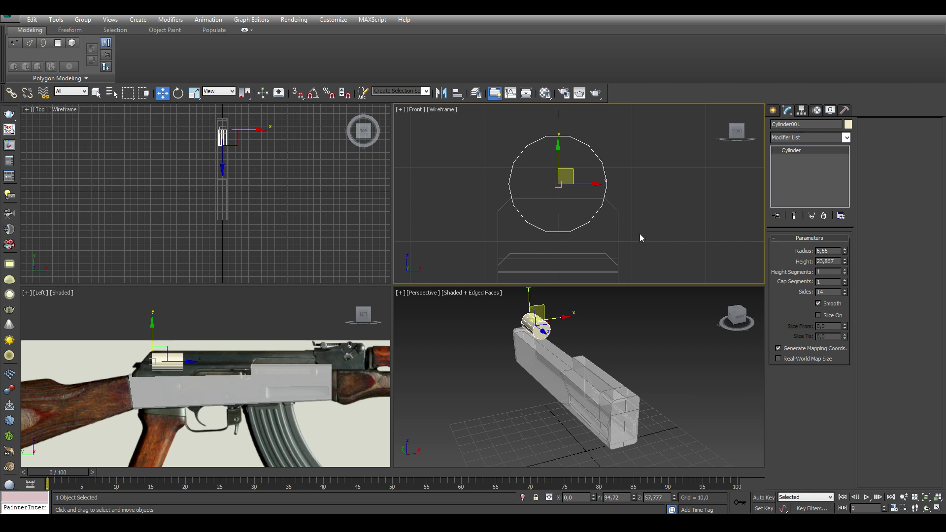
Raise the cylinder to the receiver's top and convert it to Editable Poly
scroll(219, 376, "up", 3)
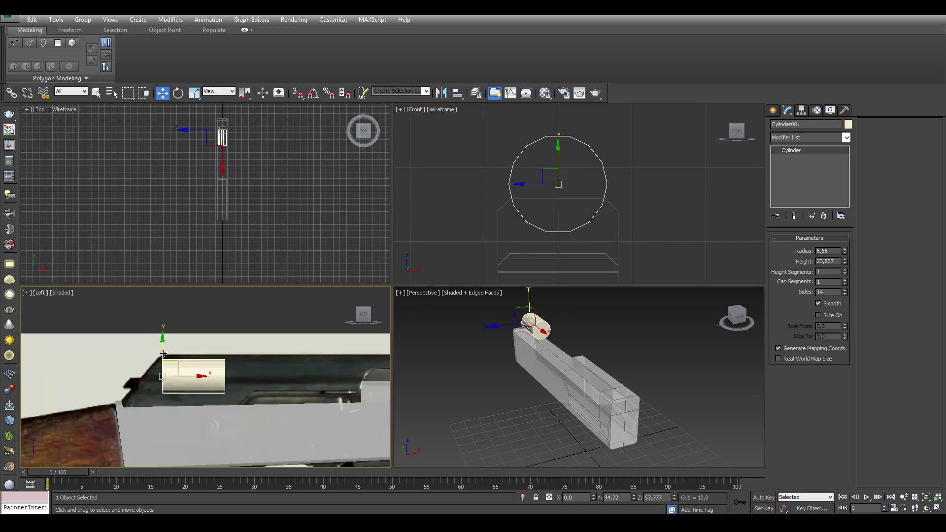
left_click_drag(163, 352, 163, 348)
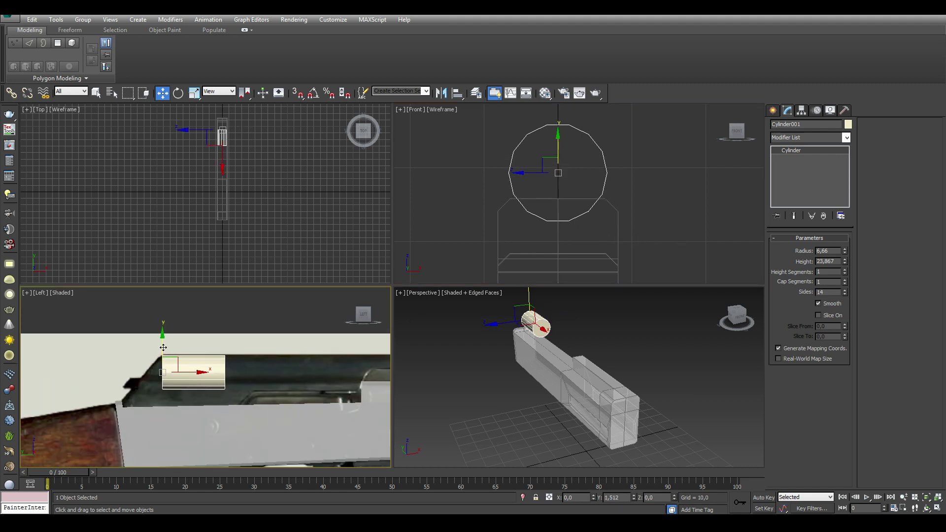
left_click(560, 215)
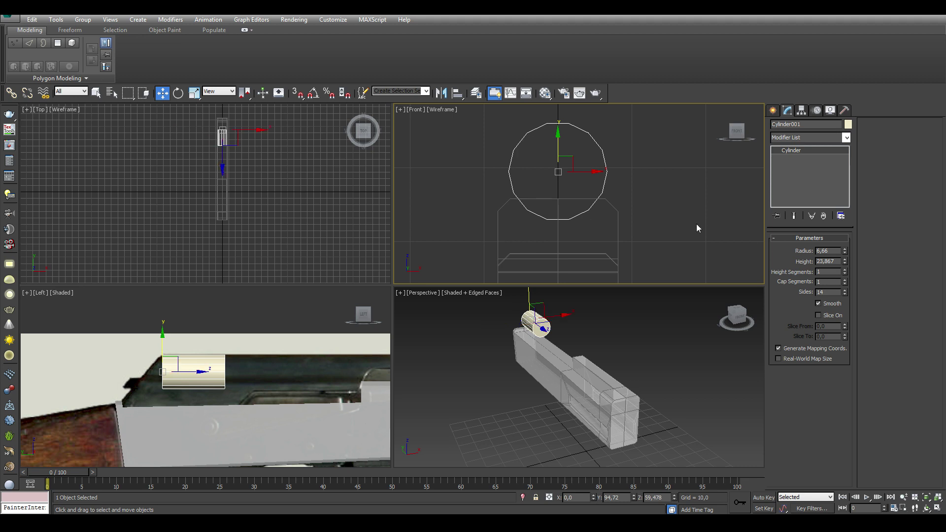
right_click(589, 196)
Convert the cylinder to editable poly and delete its cap and right-side polygons
left_click(710, 296)
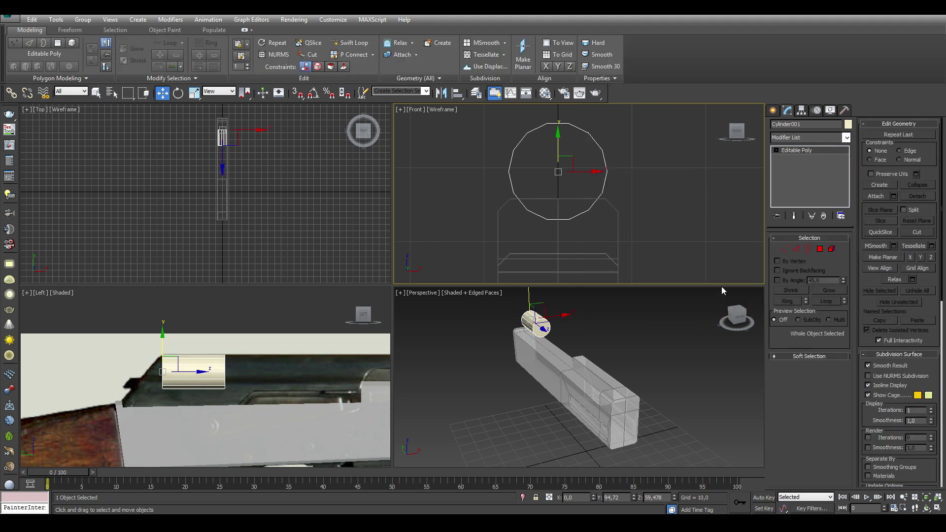
left_click(820, 250)
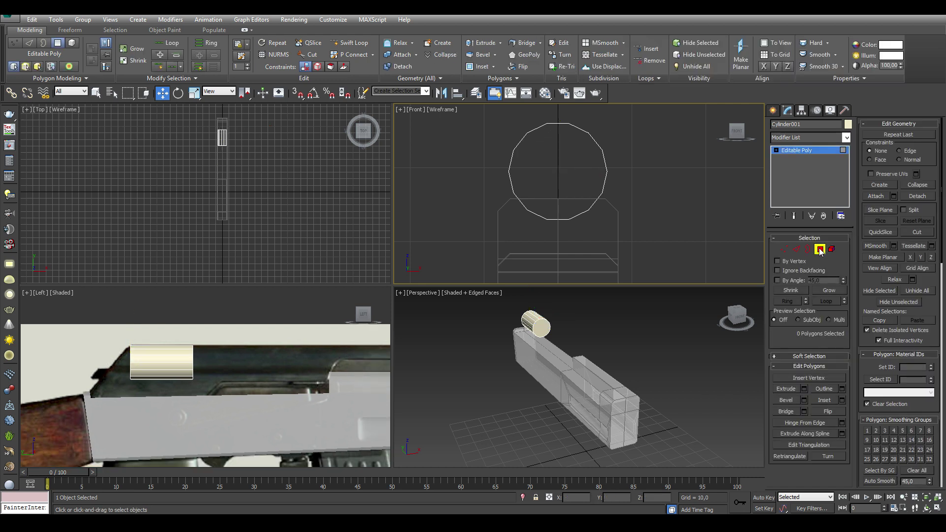
mouse_move(417, 178)
left_mouse_down()
mouse_move(661, 191)
mouse_move(570, 112)
left_mouse_up()
key("Delete")
key("Delete")
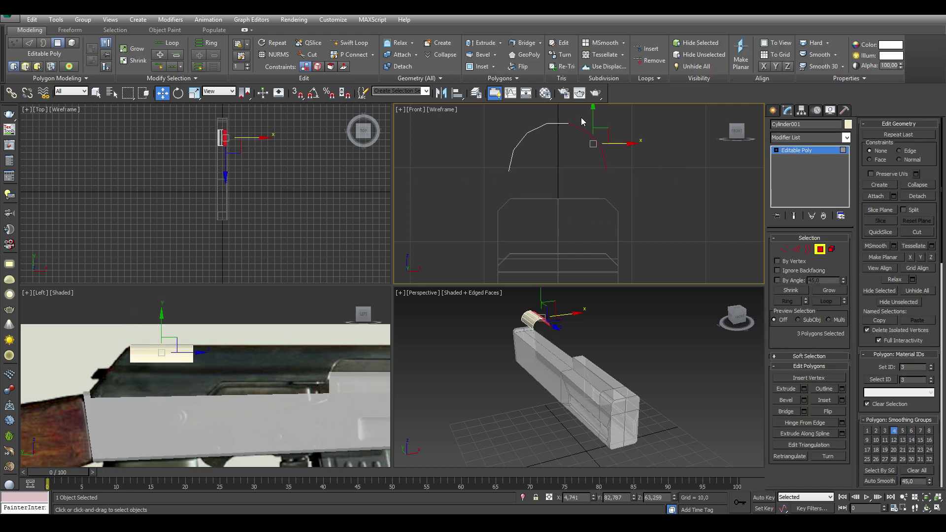
Move the arc's end vertices along X to stretch it over the receiver
left_click(785, 249)
left_click_drag(256, 392, 187, 345)
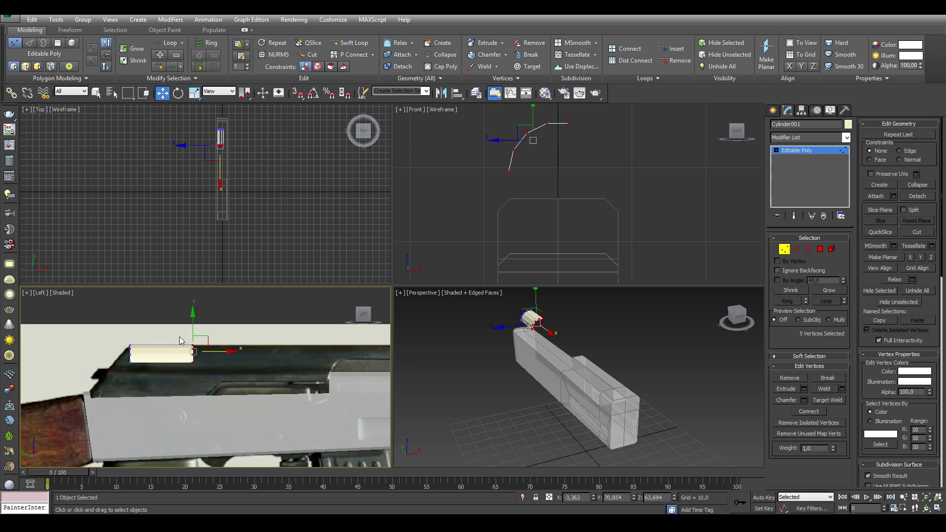
middle_click_drag(317, 346, 249, 340)
left_click_drag(155, 346, 414, 346)
mouse_move(199, 371)
middle_mouse_down()
mouse_move(164, 371)
mouse_move(279, 372)
middle_mouse_up()
Shift-drag the arc's lower edge down the receiver side into a new strip
key("2")
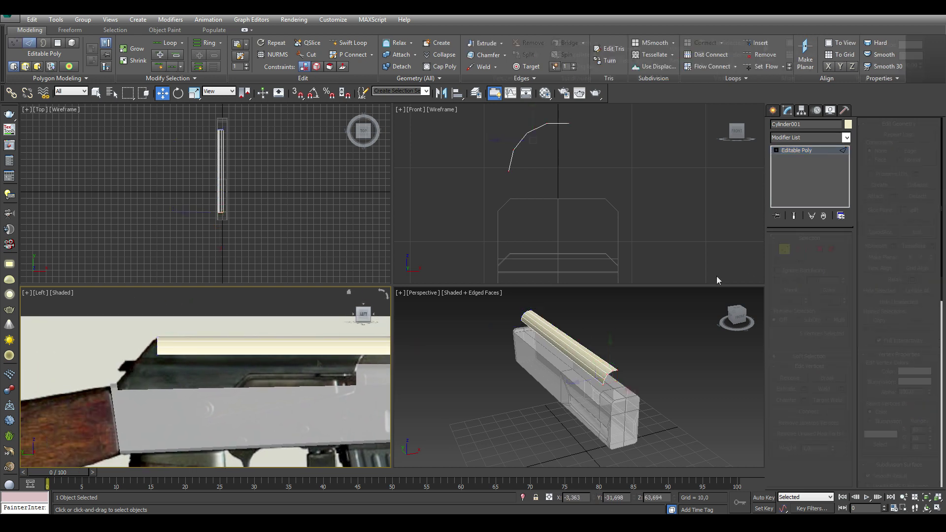
left_click(550, 344)
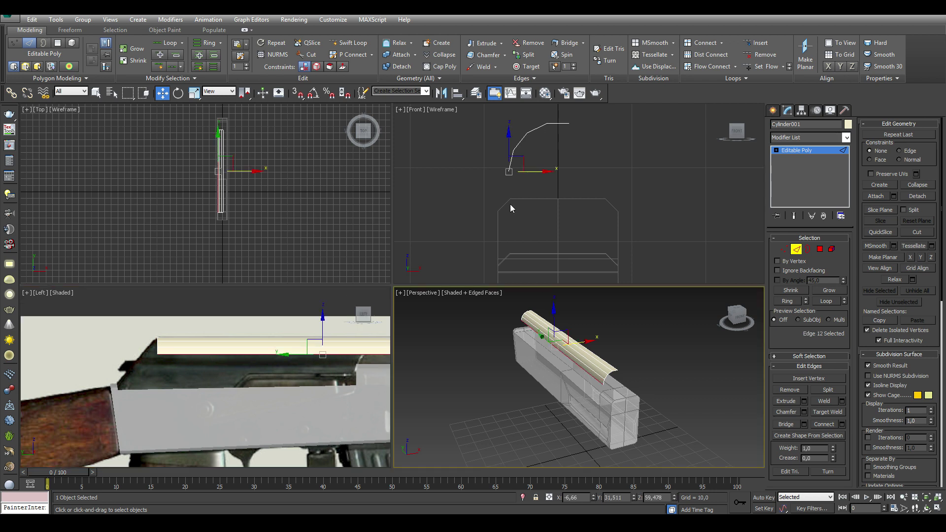
scroll(512, 173, "up", 2)
scroll(513, 174, "up", 3)
middle_click_drag(559, 200, 545, 185)
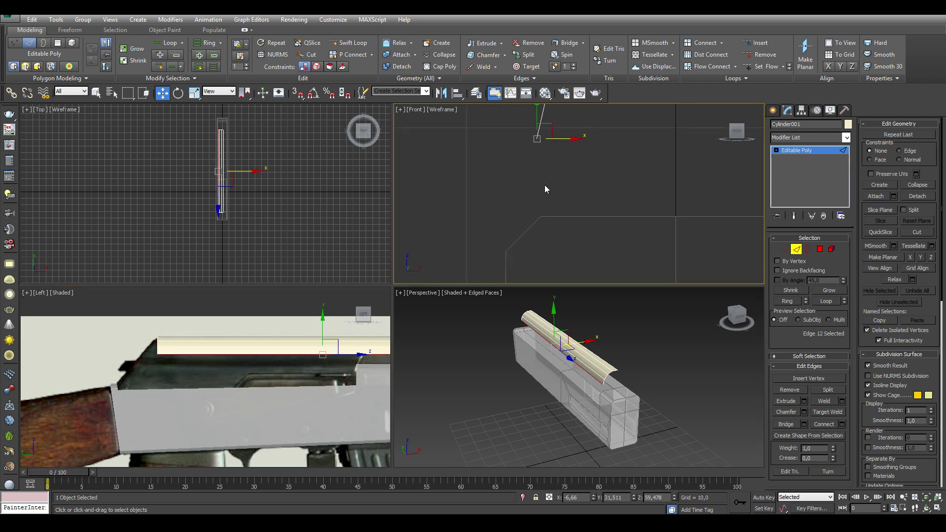
mouse_move(551, 126)
left_mouse_down("shift")
mouse_move(507, 149)
mouse_move(507, 276)
left_mouse_up("shift")
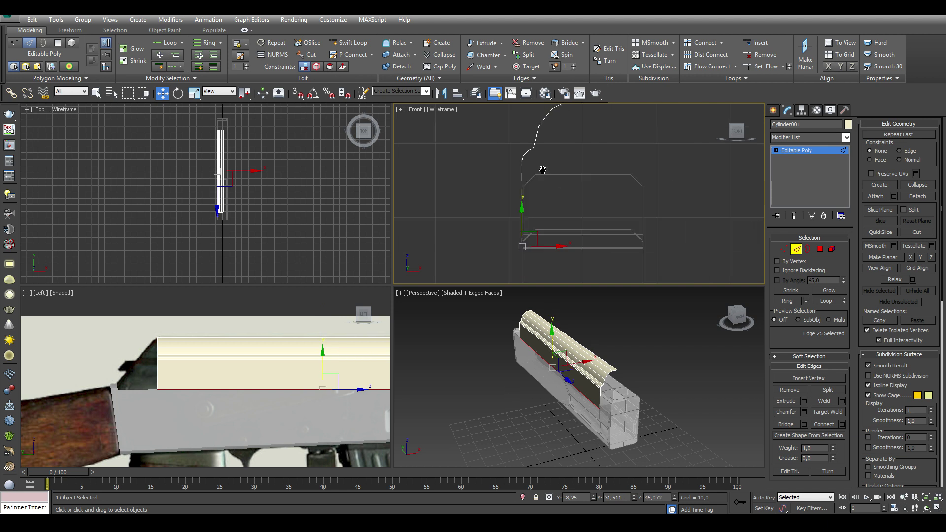
middle_click_drag(616, 370, 655, 364, "alt")
Adjust the side vertices in Front view to follow the top cover profile
key("1")
scroll(543, 147, "up", 3)
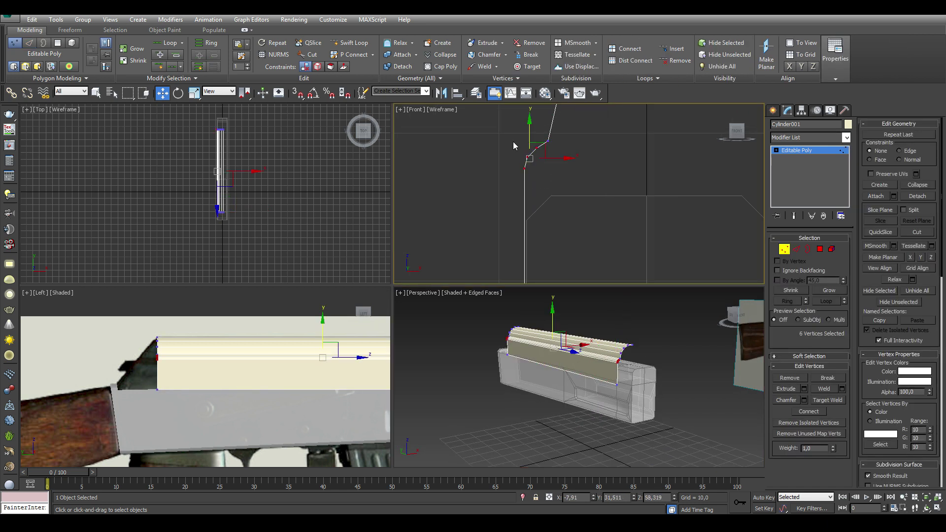
left_click_drag(608, 211, 513, 151)
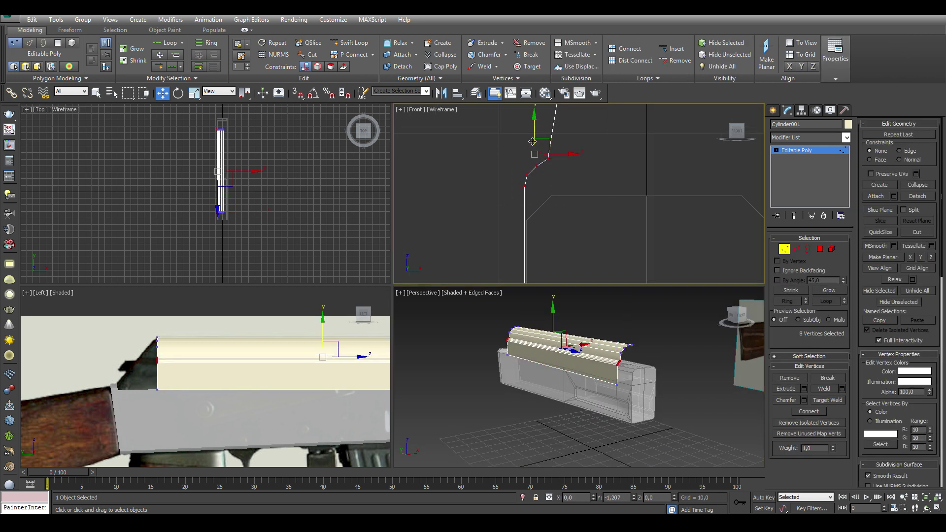
scroll(452, 260, "down", 2)
left_click(520, 187)
left_click_drag(557, 223, 510, 175)
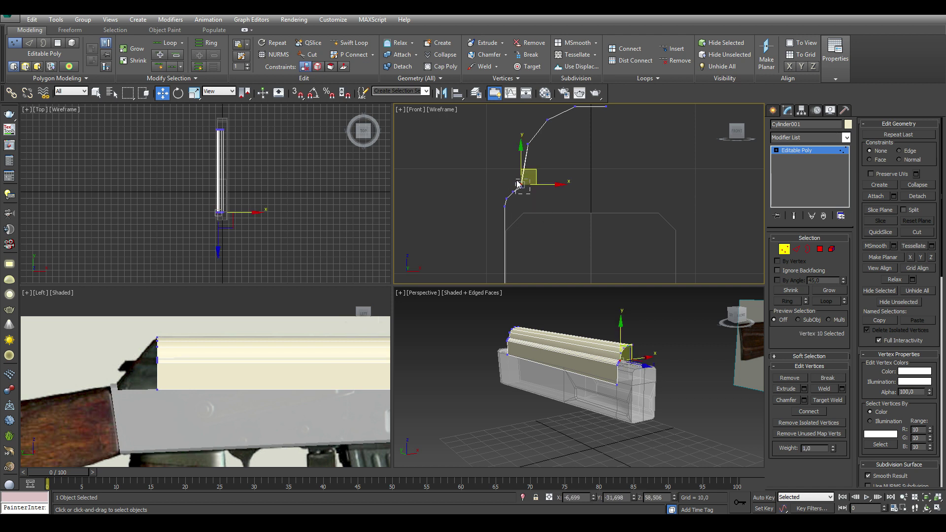
scroll(519, 167, "up", 2)
scroll(519, 167, "down", 2)
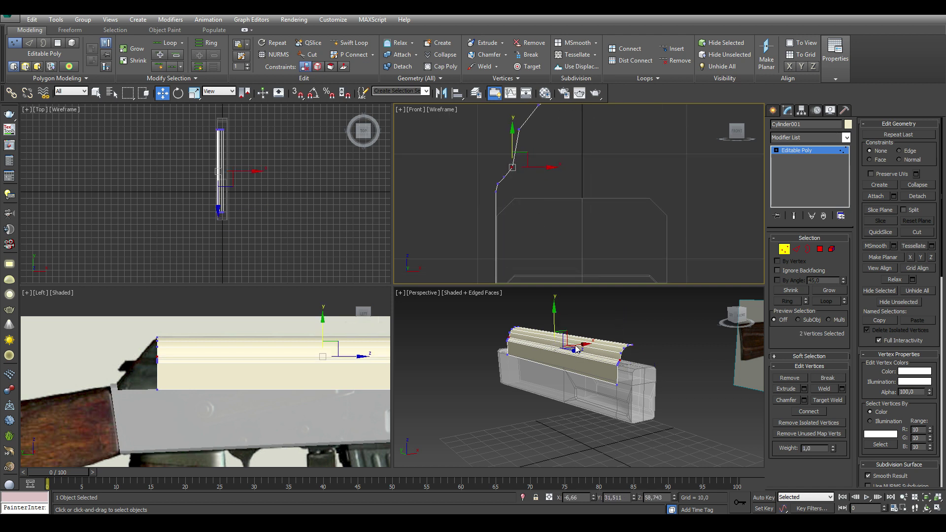
mouse_move(485, 195)
left_mouse_down()
mouse_move(505, 178)
mouse_move(498, 167)
left_mouse_up()
Inspect the cover piece in a maximized perspective view and browse the Modifier List
key("1")
mouse_move(567, 374)
middle_mouse_down("alt")
mouse_move(616, 375)
mouse_move(542, 364)
middle_mouse_up("alt")
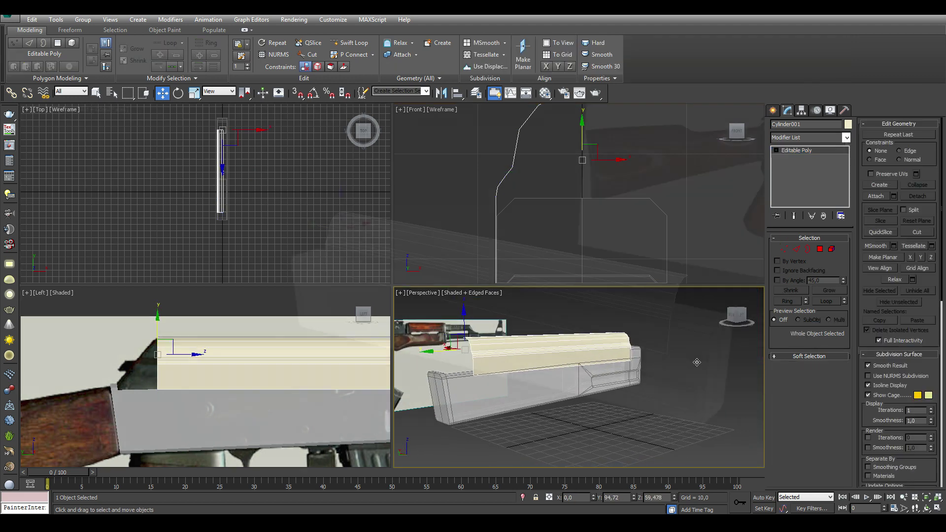
key("alt+w")
left_click(847, 138)
left_click_drag(846, 157, 847, 184)
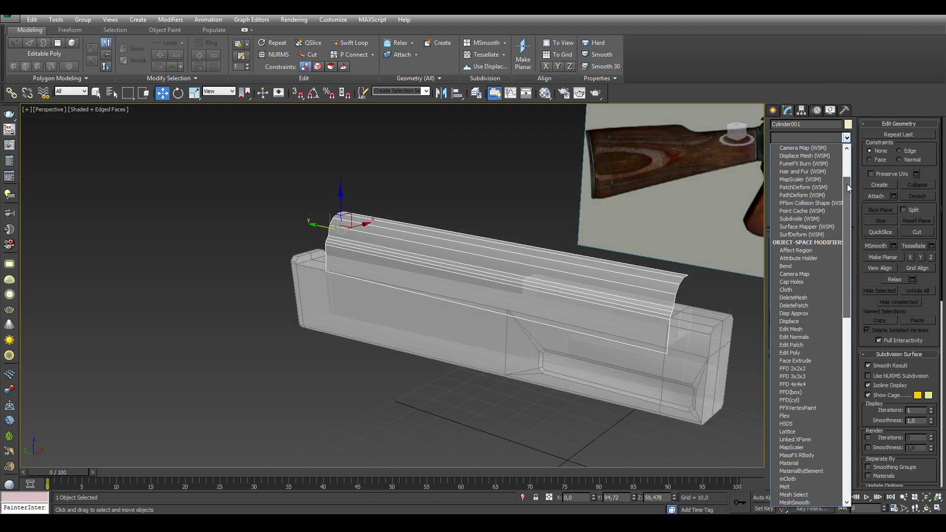
Add an FFD 2x2x2 and move its lower-left control point to slant the rear end
left_click(785, 369)
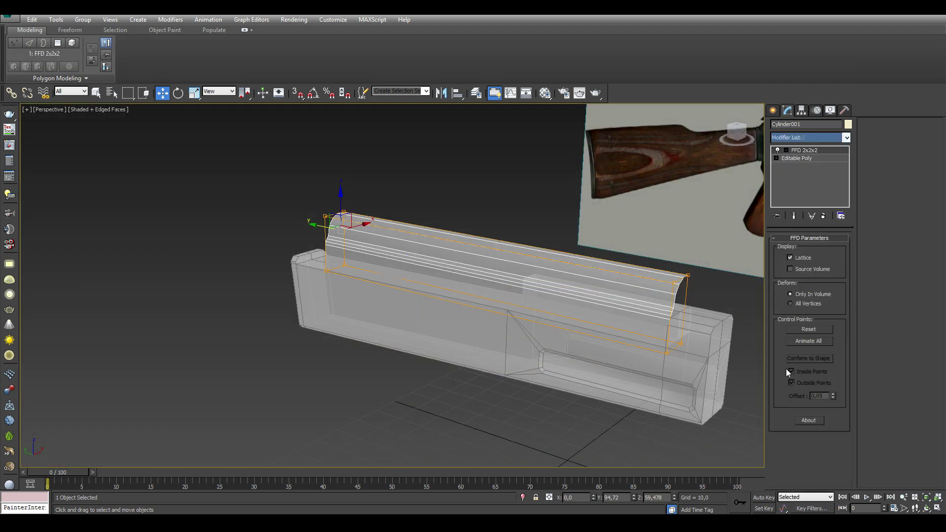
left_click(807, 151)
left_click(938, 508)
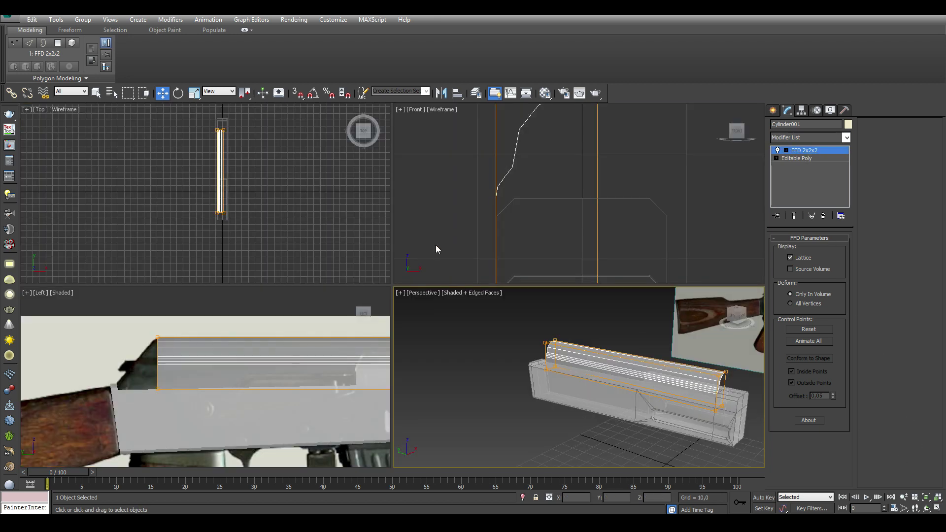
middle_click(205, 380)
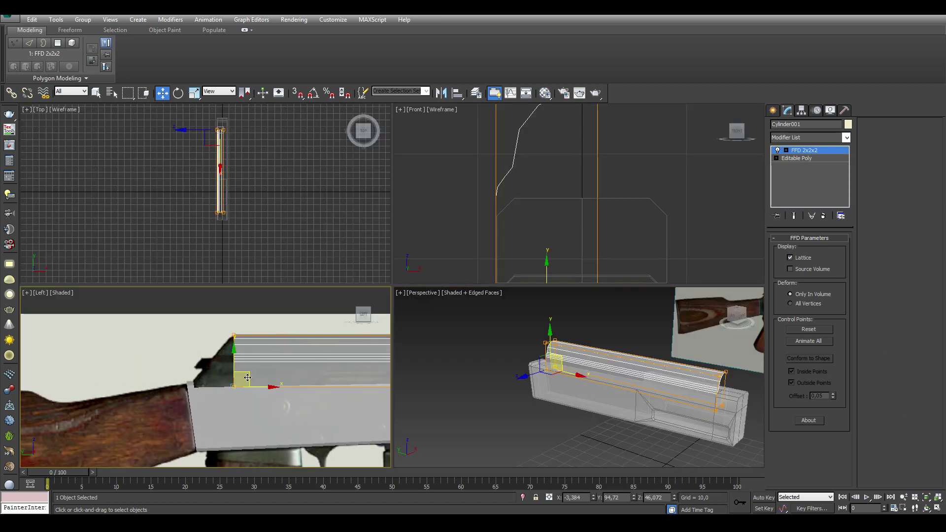
scroll(200, 380, "up", 3)
left_click_drag(217, 412, 192, 415)
left_click(162, 409)
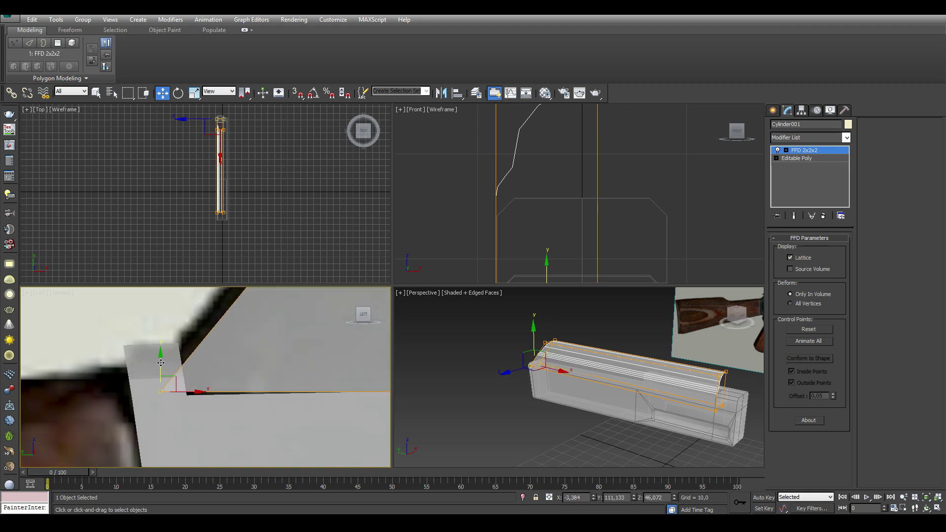
scroll(197, 404, "down", 2)
middle_click_drag(207, 394, 227, 396)
scroll(228, 397, "down", 3)
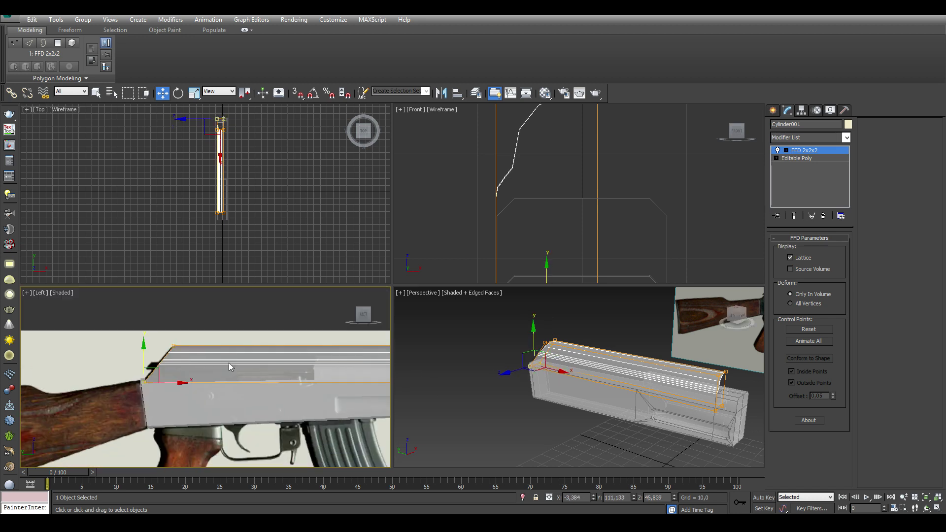
Convert to Editable Poly, add a flipped Symmetry modifier, and collapse to Editable Poly again
right_click(227, 363)
mouse_move(275, 452)
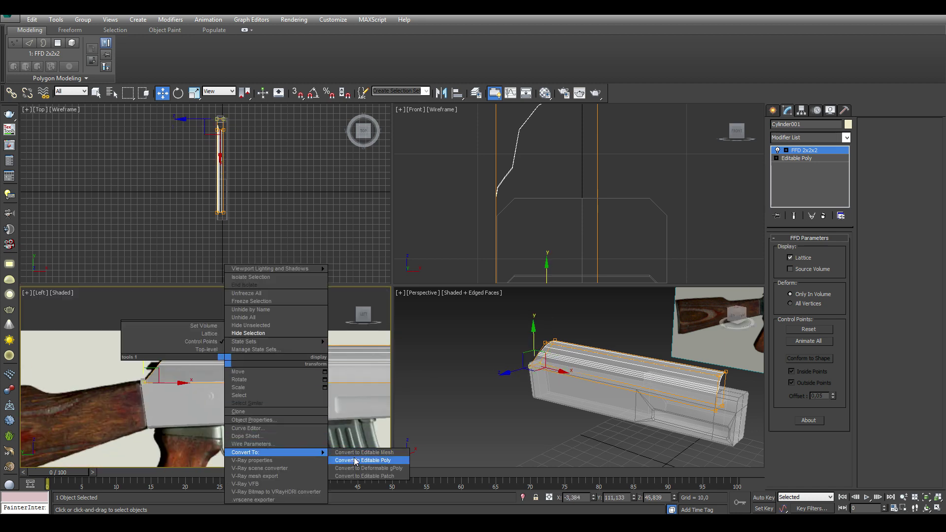
left_click(358, 460)
left_click(846, 138)
left_click_drag(846, 167, 858, 380)
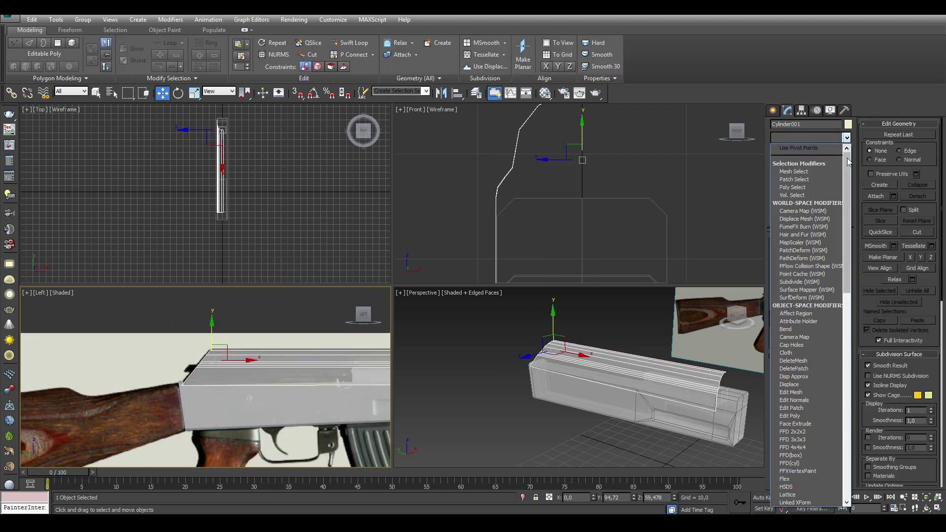
left_click(799, 337)
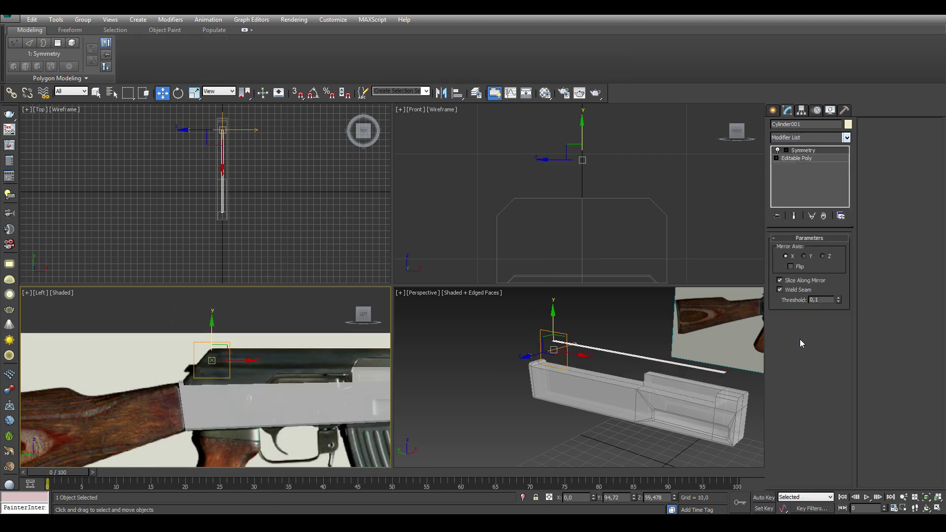
left_click(791, 266)
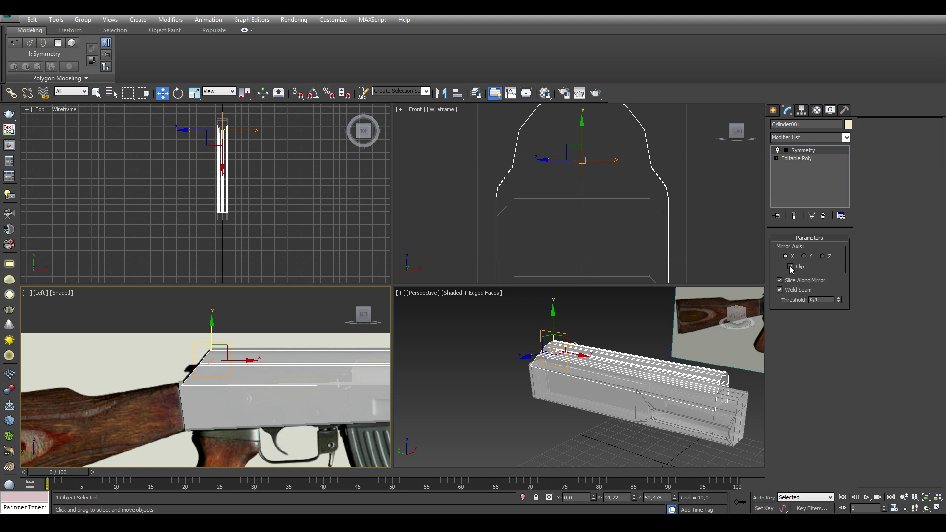
right_click(620, 365)
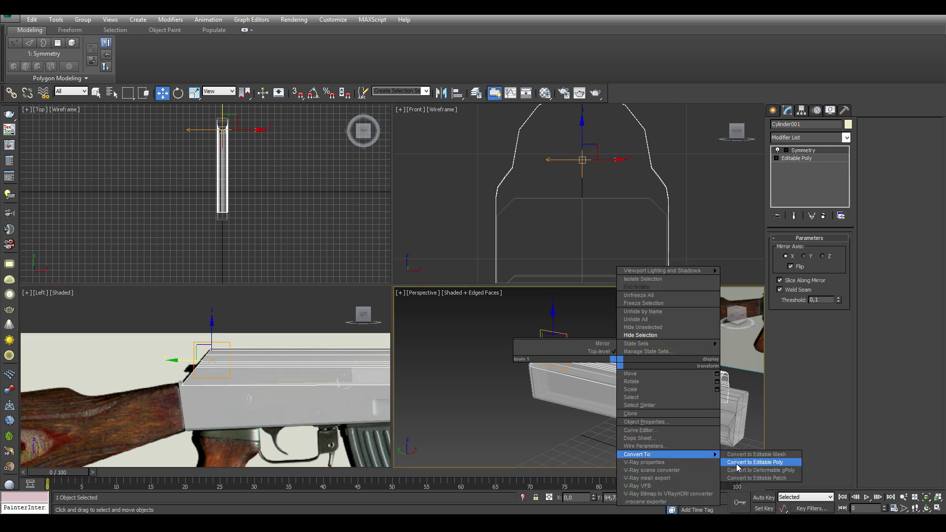
left_click(738, 465)
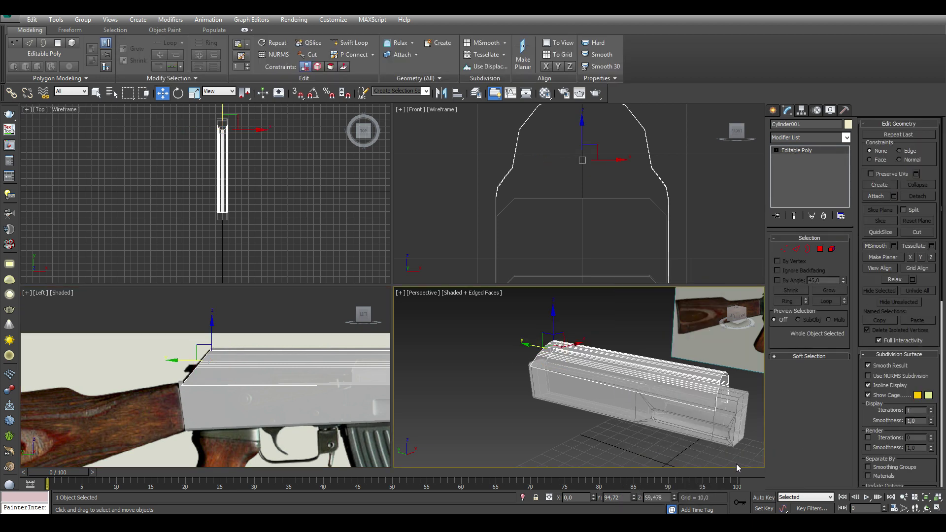
key("alt+w")
key("2")
scroll(465, 351, "up", 5)
Loop-select the rear-end edges and Bridge them to fill the gap
middle_click_drag(465, 351, 548, 356)
left_click(514, 357)
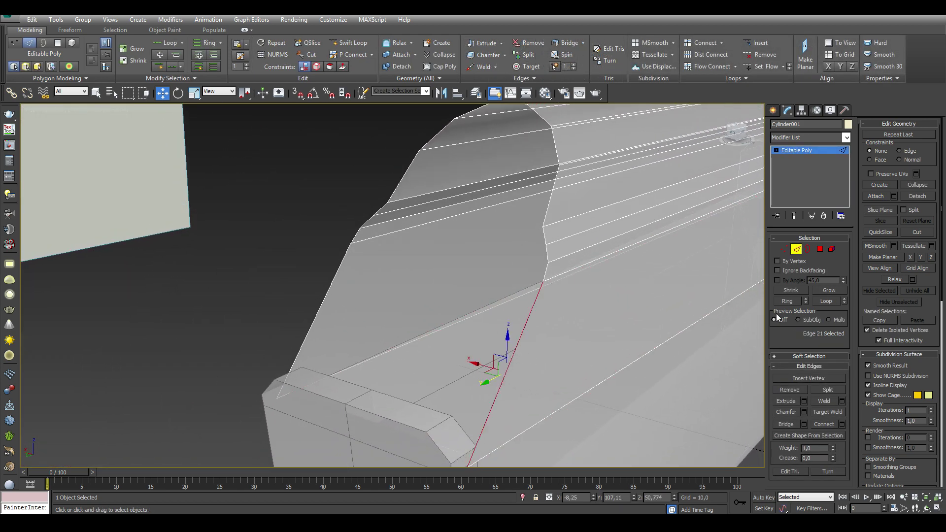
left_click(823, 301)
scroll(608, 268, "down", 2)
mouse_move(608, 268)
middle_mouse_down("alt")
mouse_move(532, 332)
mouse_move(562, 347)
middle_mouse_up("alt")
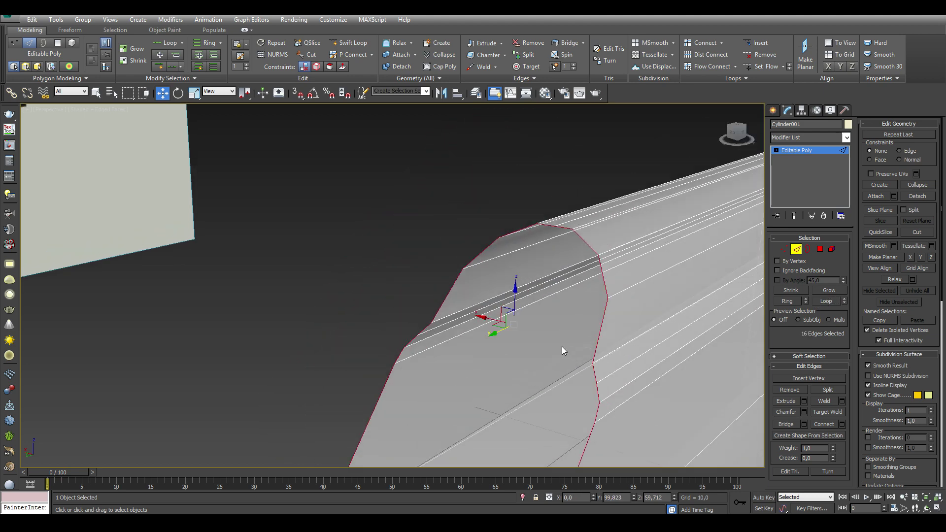
left_click(562, 227, "alt")
left_click(787, 425)
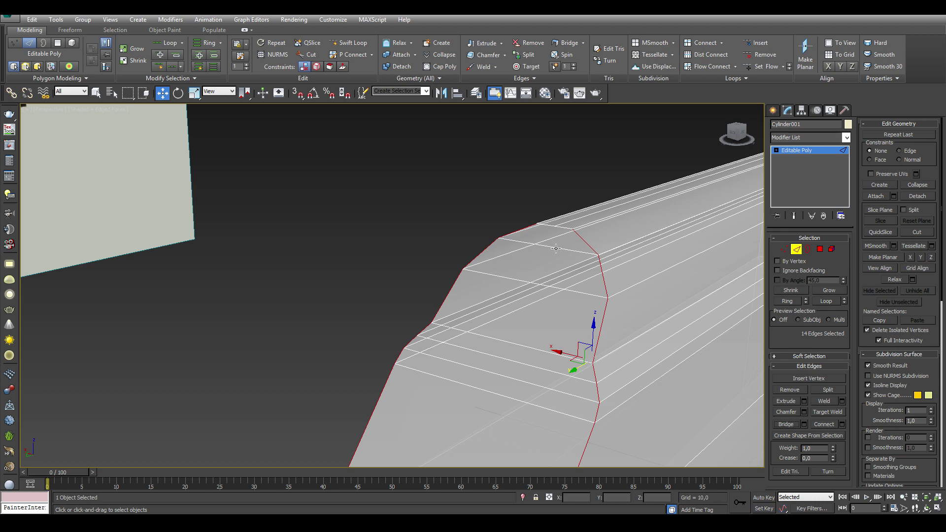
Ring and Connect a supporting edge loop, then weld two end vertices together
left_click(598, 257)
left_click(788, 301)
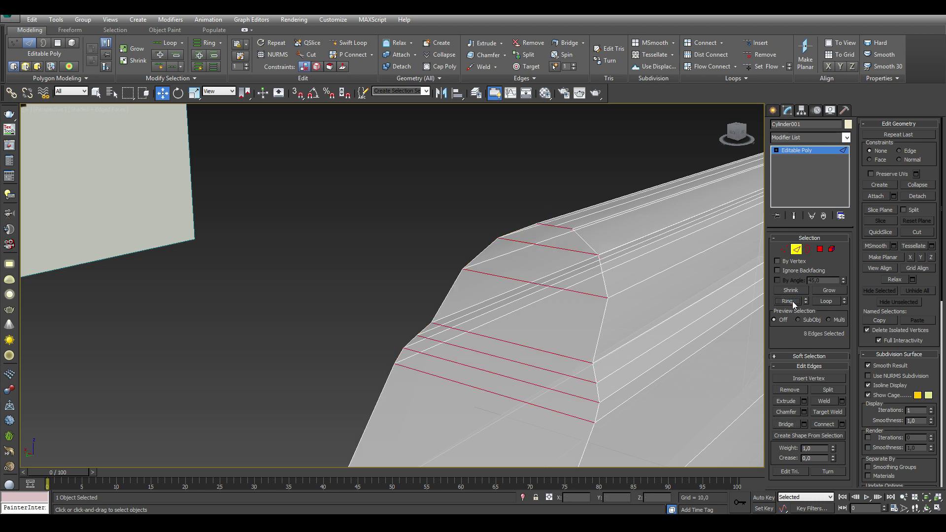
left_click(821, 425)
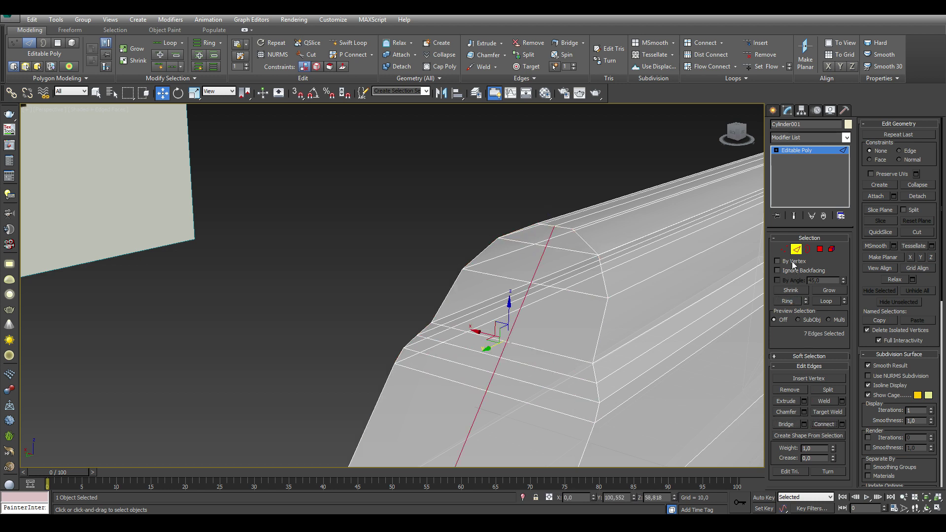
left_click(784, 249)
left_click(554, 221)
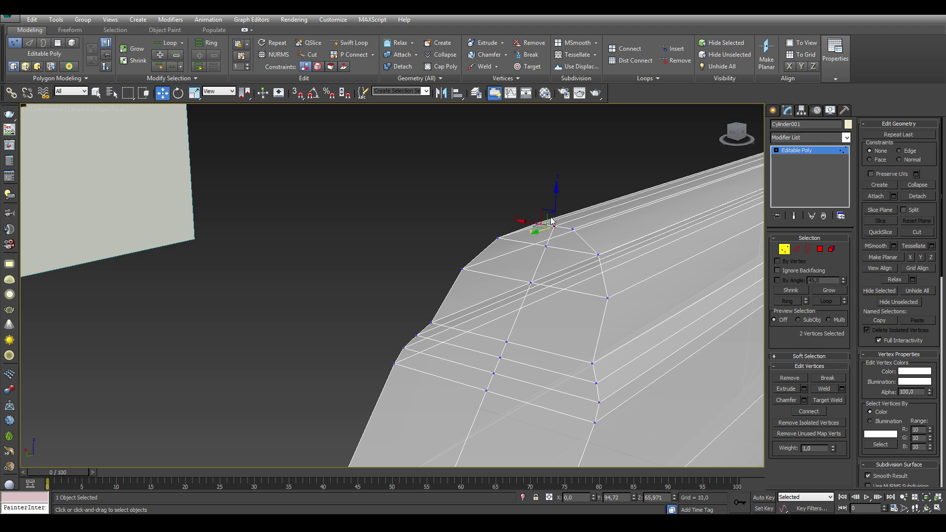
left_click(824, 391)
middle_click_drag(601, 355, 569, 301)
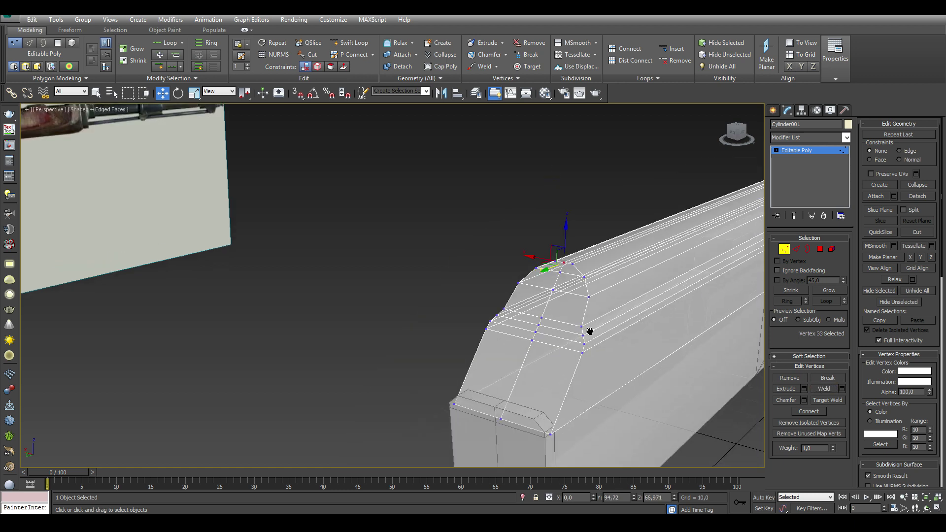
Loop-select the end profile outline and chamfer it by 1.0
left_click(797, 250)
left_click(536, 327)
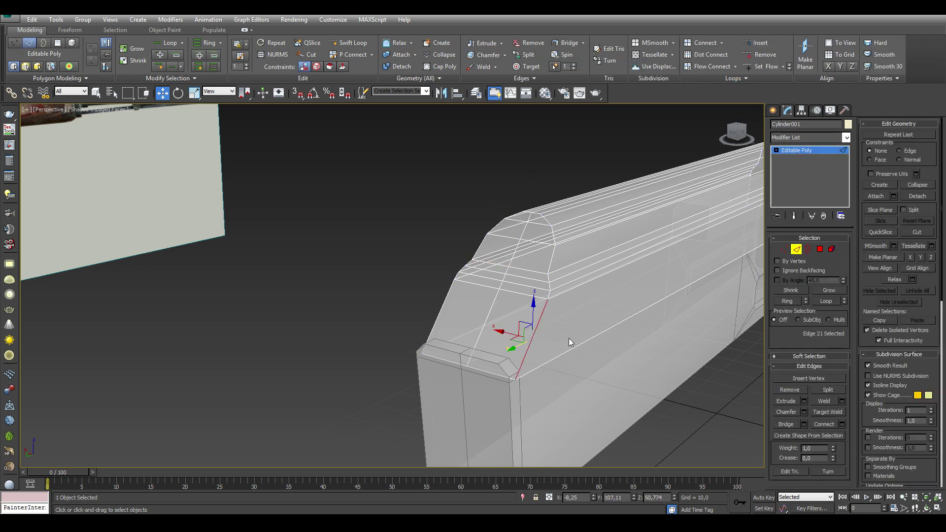
left_click(826, 301)
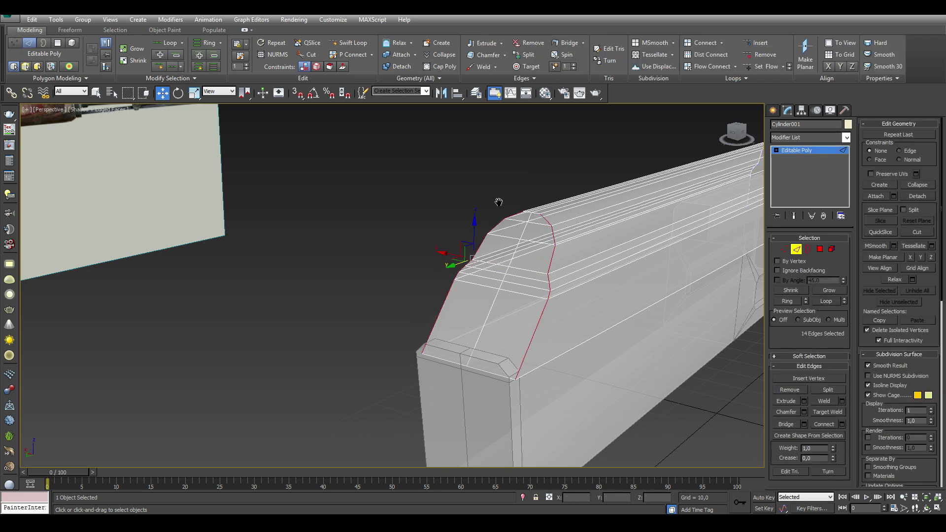
scroll(543, 225, "up", 5)
scroll(634, 310, "down", 5)
middle_click_drag(635, 309, 575, 268)
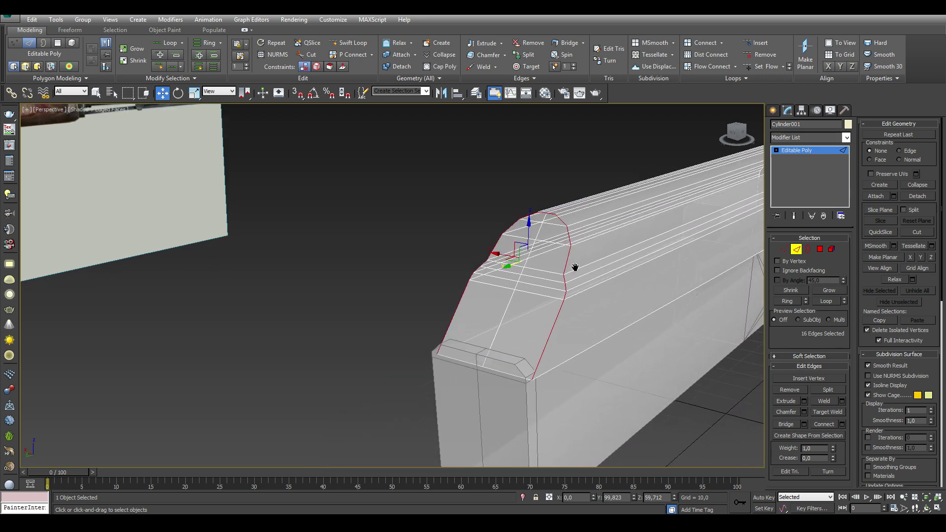
left_click(779, 414, "shift")
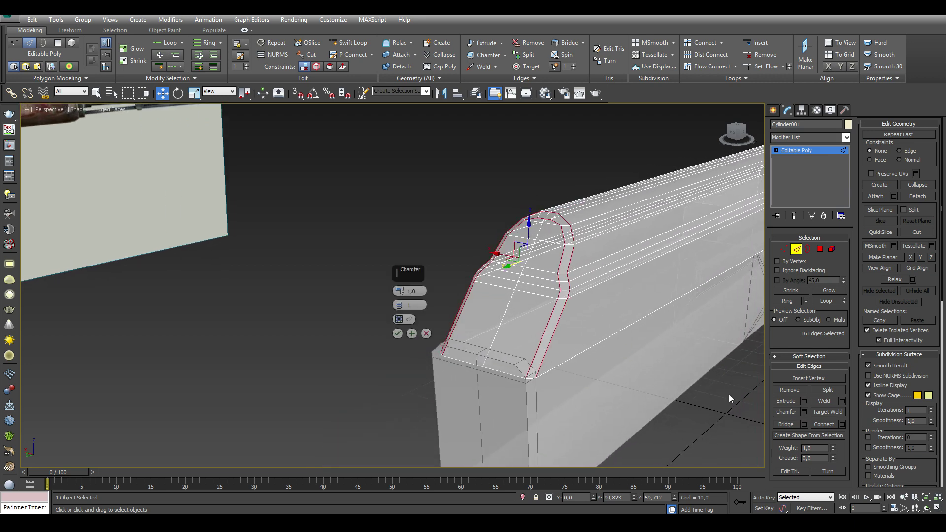
left_click(398, 333)
middle_click_drag(628, 318, 543, 333)
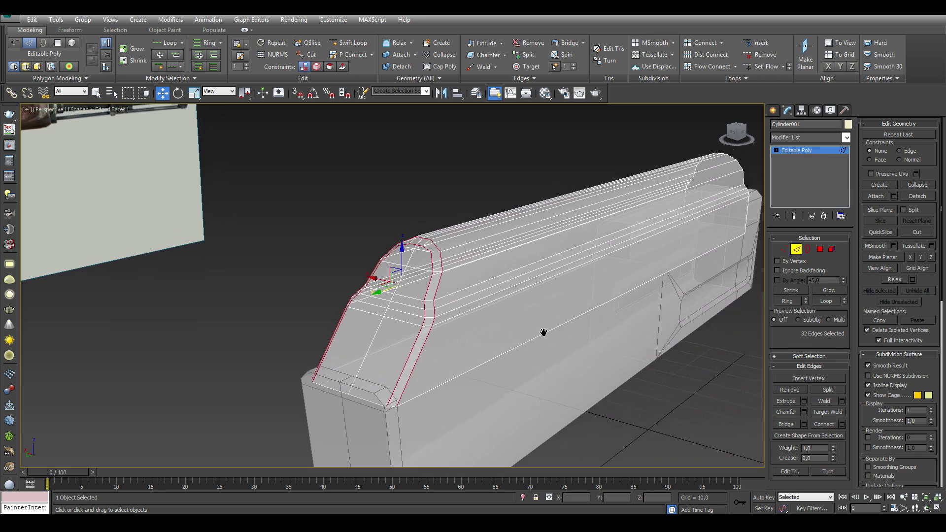
key("alt+w")
Make the receiver see-through and select it in a maximized side view
key("2")
right_click(281, 391)
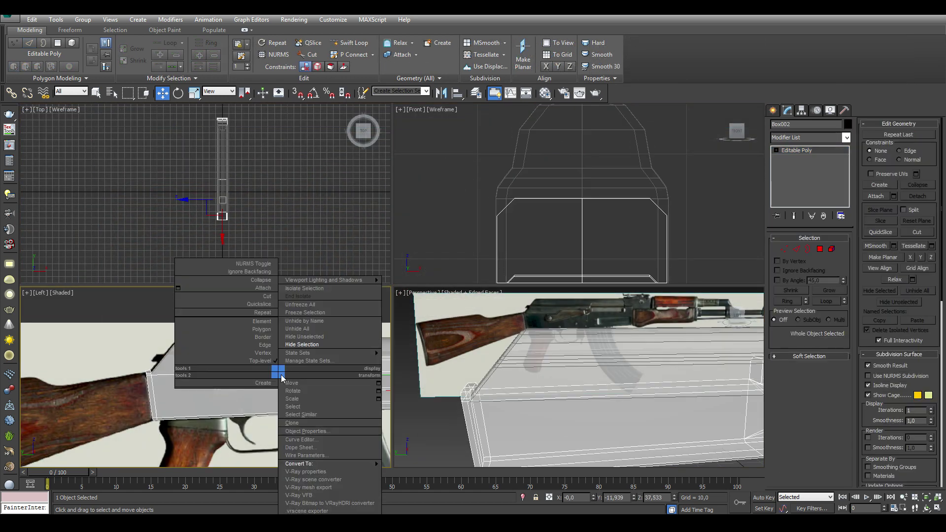
left_click(300, 342)
middle_click_drag(305, 368, 267, 365)
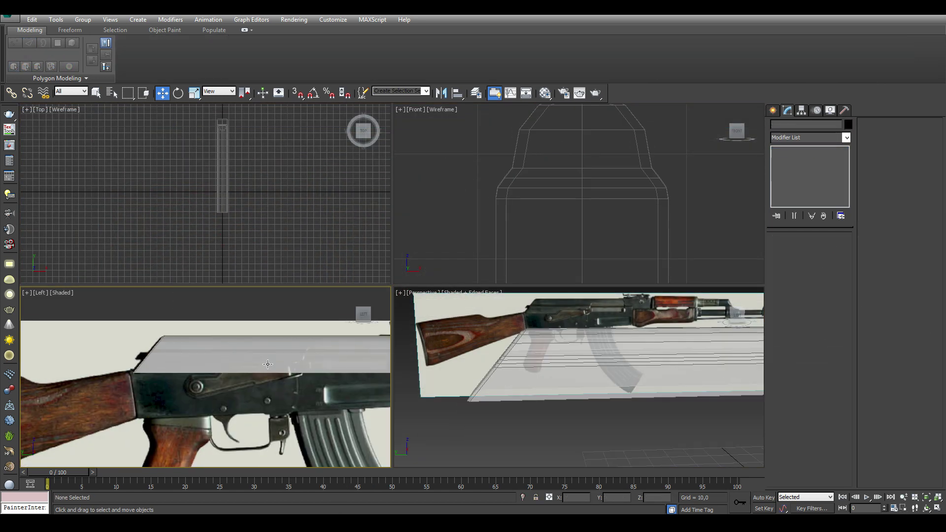
left_click(938, 508)
middle_click_drag(495, 303, 348, 310)
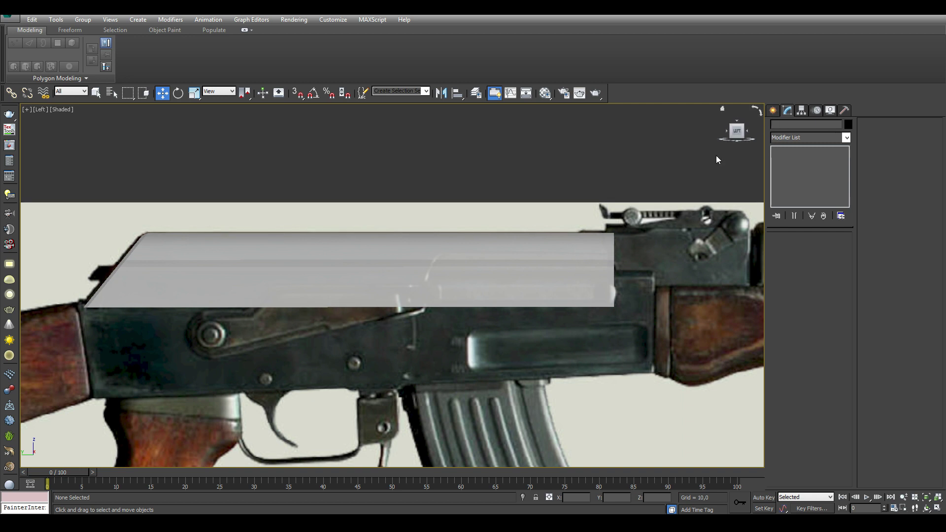
left_click(565, 263)
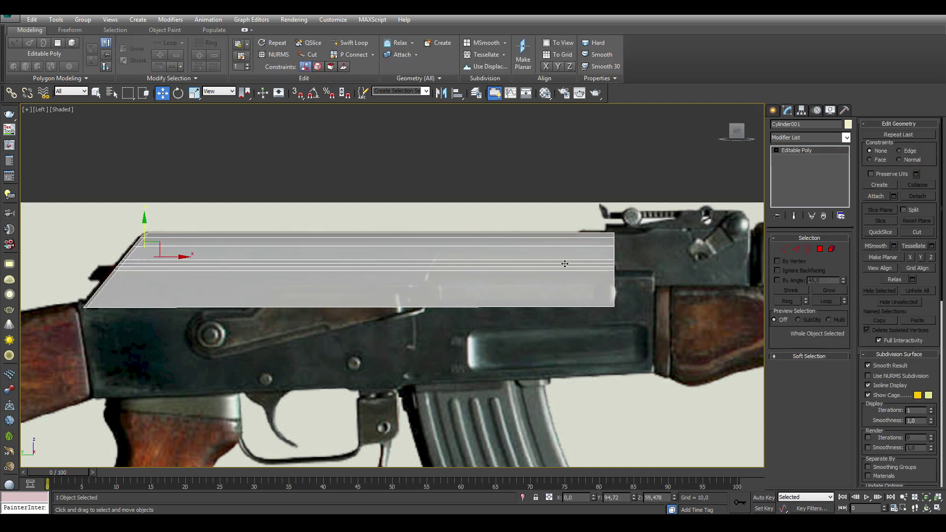
Cut the stepped lower-edge outline into the receiver side following the reference
left_click(915, 233)
scroll(255, 285, "up", 3)
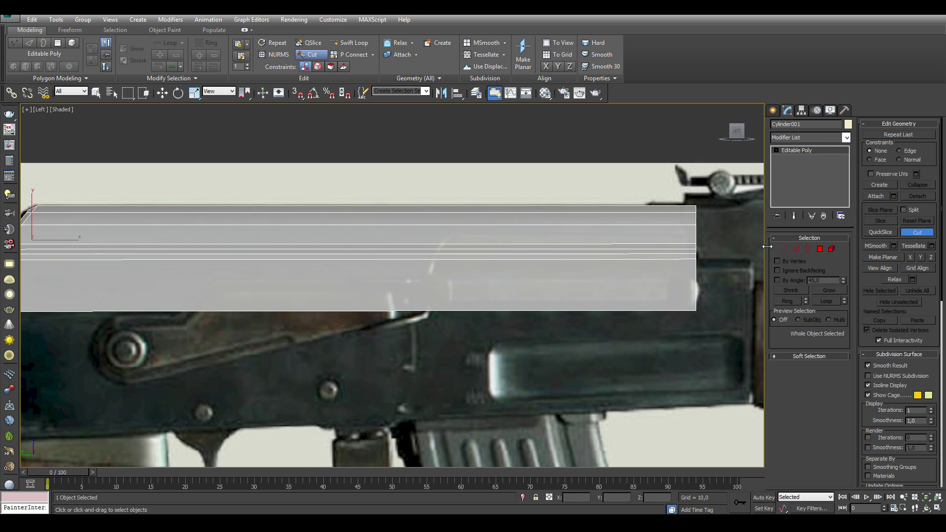
left_click(784, 249)
left_click(185, 310)
left_click(209, 285)
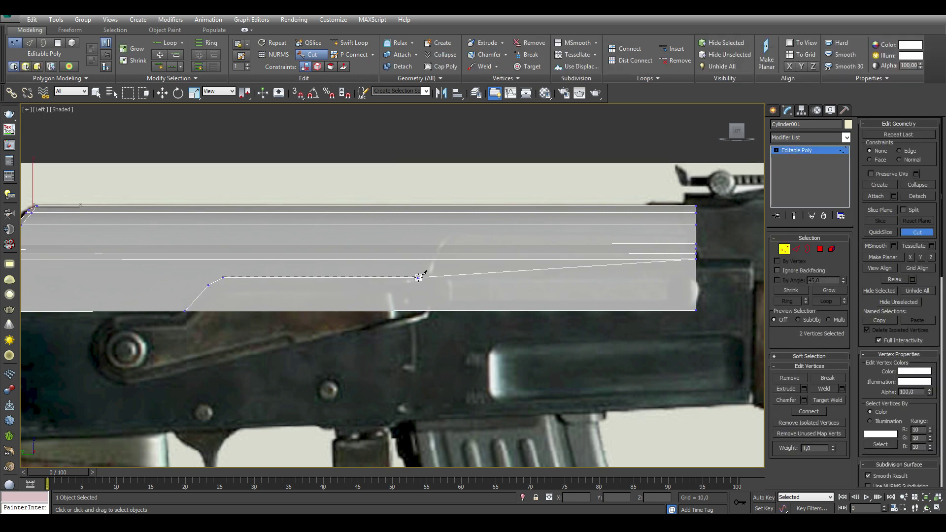
left_click(431, 274)
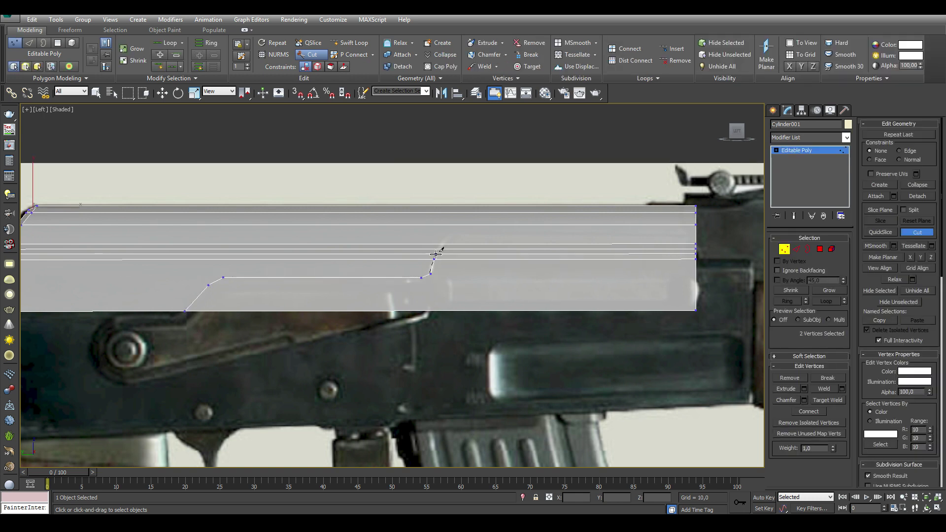
left_click(454, 236)
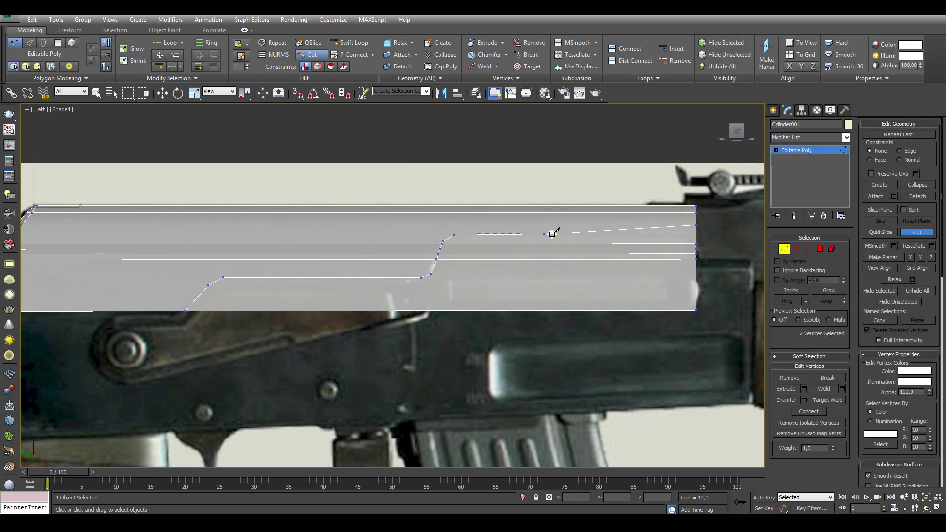
left_click(918, 232)
Extend the stepped cut down to the bottom edge, then return to Polygon mode
key("4")
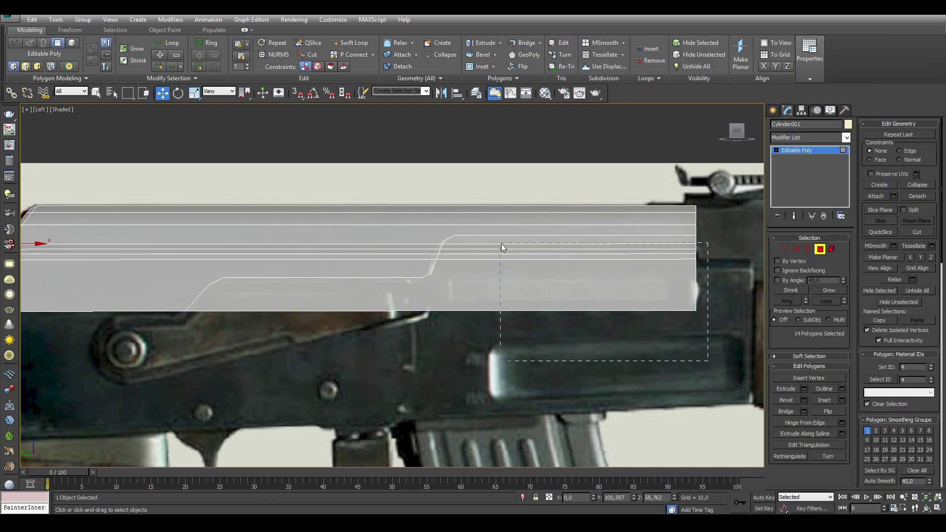
left_click_drag(708, 361, 501, 243)
left_click(402, 371)
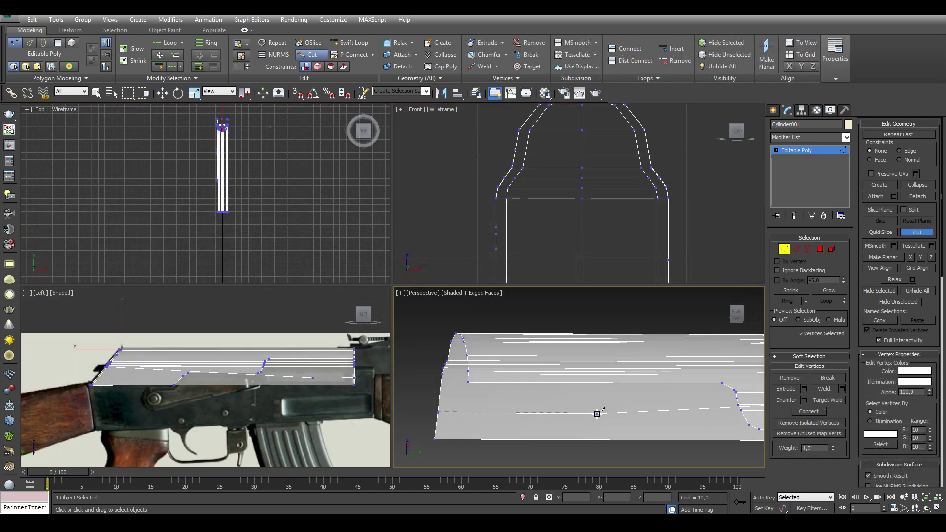
left_click(610, 423)
left_click(612, 440)
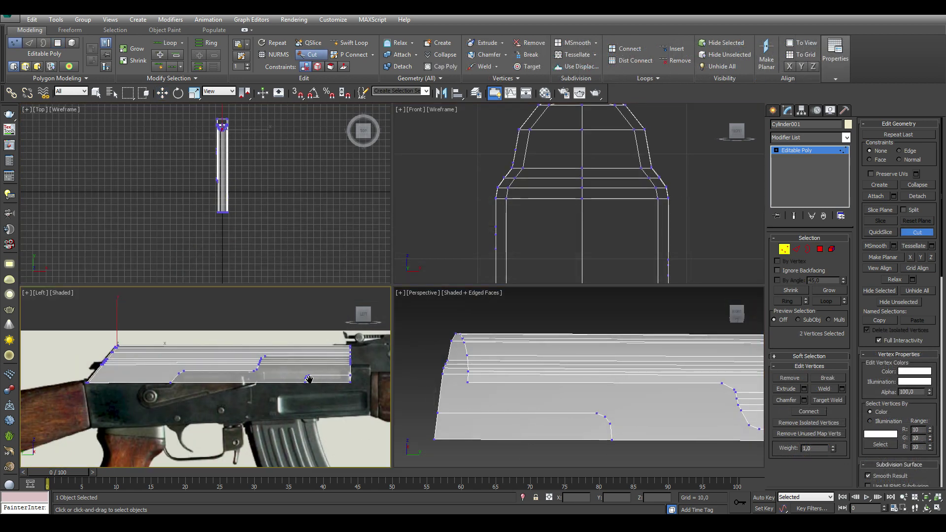
scroll(267, 374, "up", 5)
key("4")
scroll(249, 376, "down", 3)
Delete the polygon below the stepped cut
key("w")
left_click(437, 433)
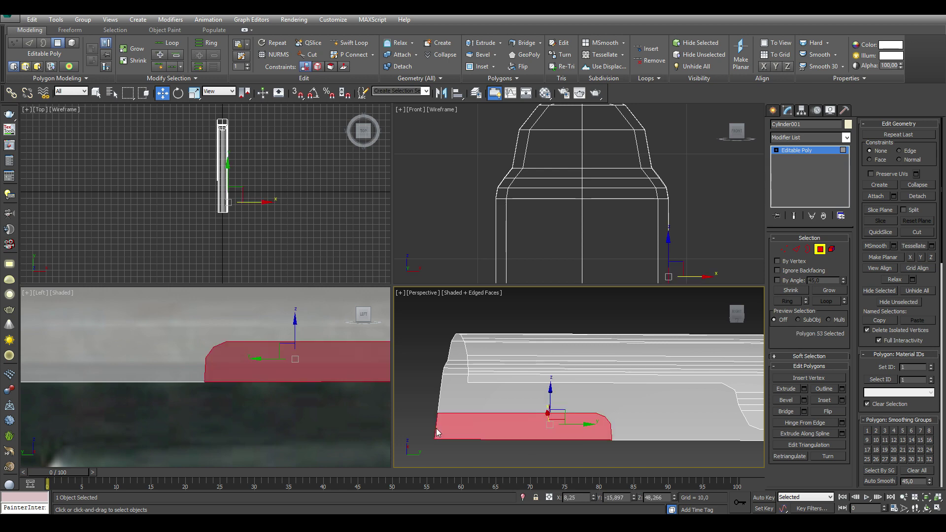
key("Delete")
mouse_move(623, 419)
middle_mouse_down("alt")
mouse_move(566, 393)
mouse_move(614, 398)
mouse_move(564, 433)
mouse_move(733, 403)
middle_mouse_up("alt")
Auto Smooth the whole side piece and add a Shell modifier for thickness
key("5")
key("ctrl+a")
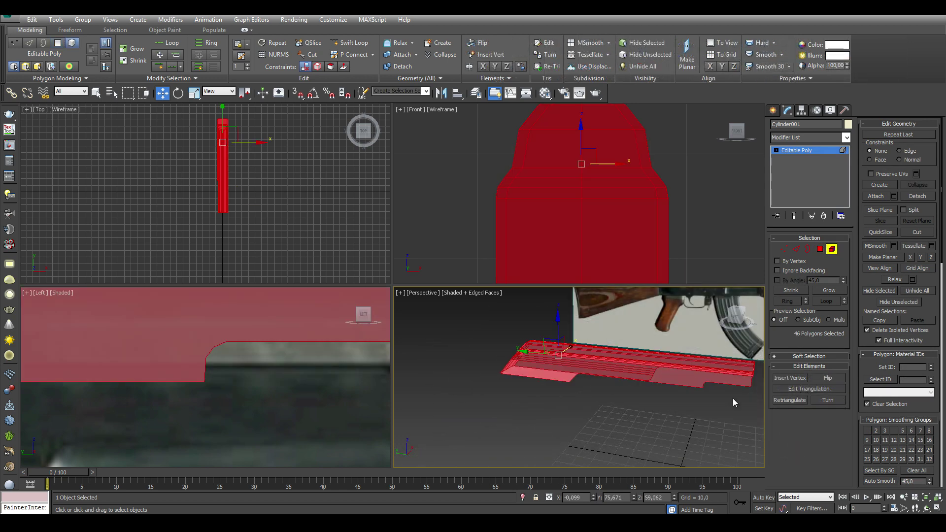
left_click(881, 481)
left_click(833, 250)
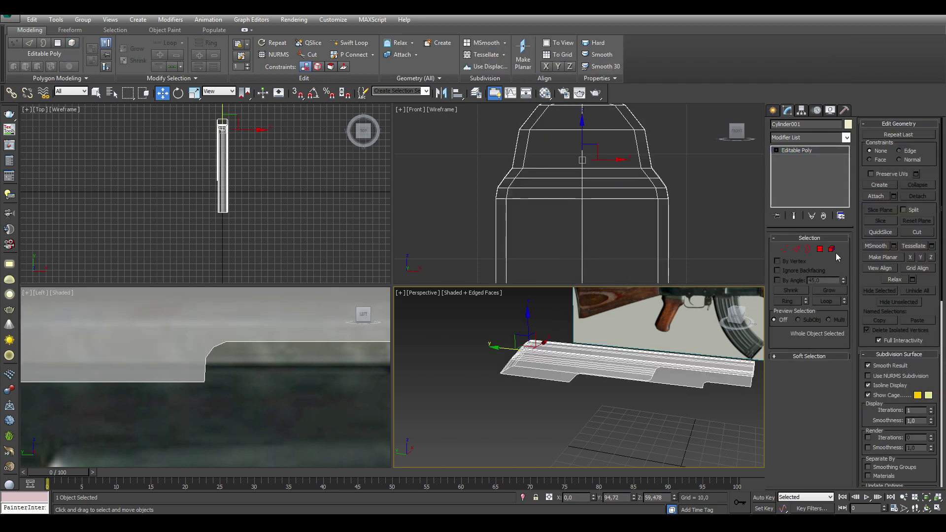
left_click(837, 137)
scroll(806, 394, "down", 5)
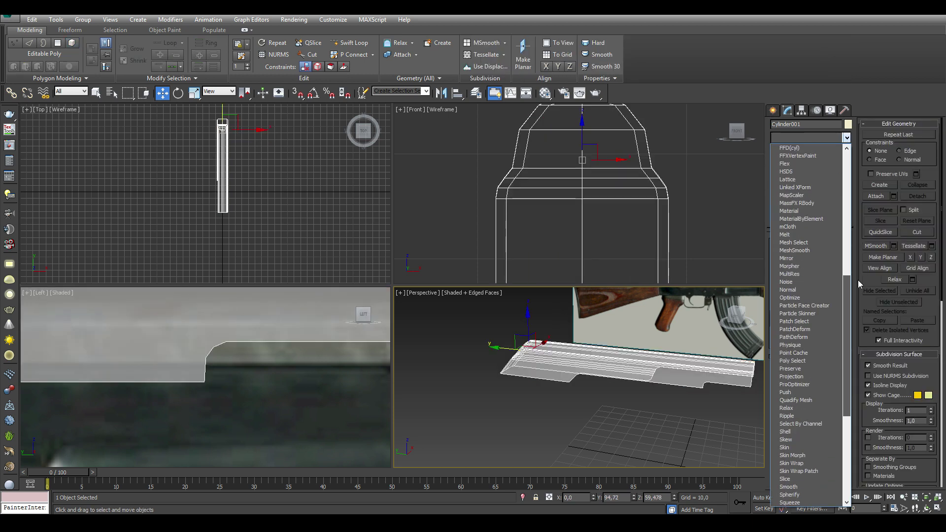
left_click(788, 432)
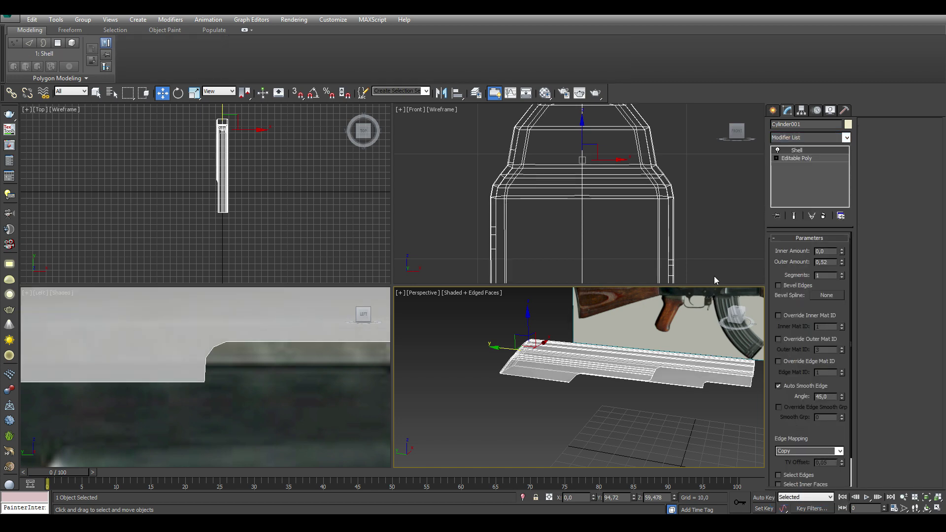
middle_click_drag(713, 295, 638, 345, "alt")
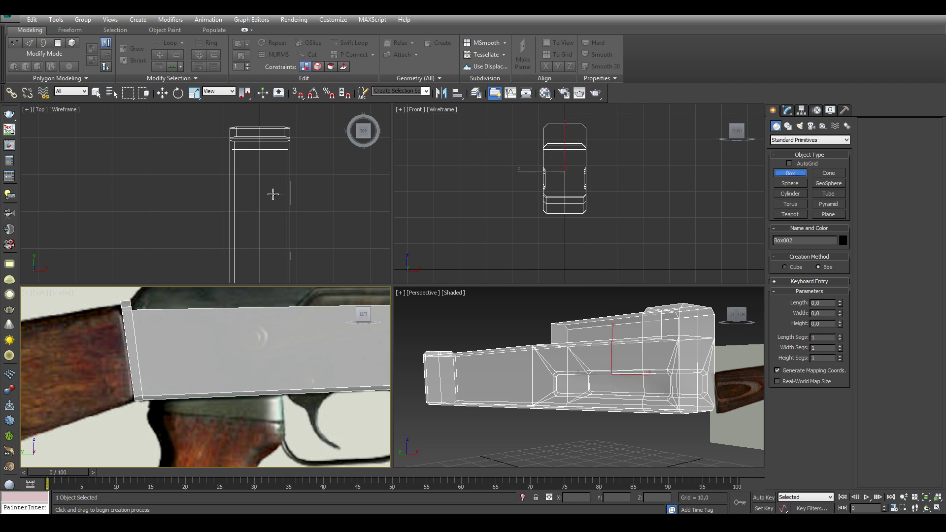
Create a box in Top view, move it under the receiver, and convert to Editable Poly
scroll(260, 165, "up", 3)
left_click_drag(202, 170, 302, 296)
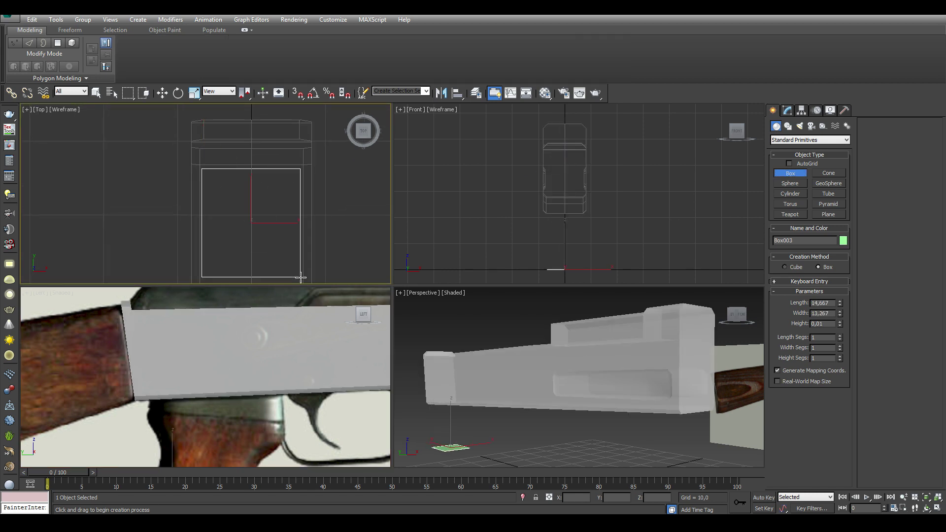
left_click(302, 296)
middle_click_drag(225, 292, 272, 286)
key("w")
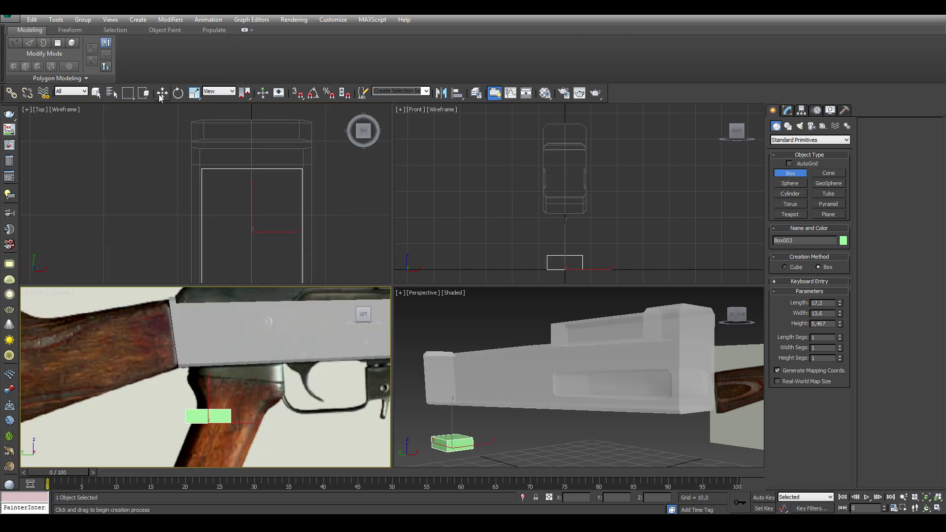
left_click_drag(211, 430, 231, 370)
right_click(230, 370)
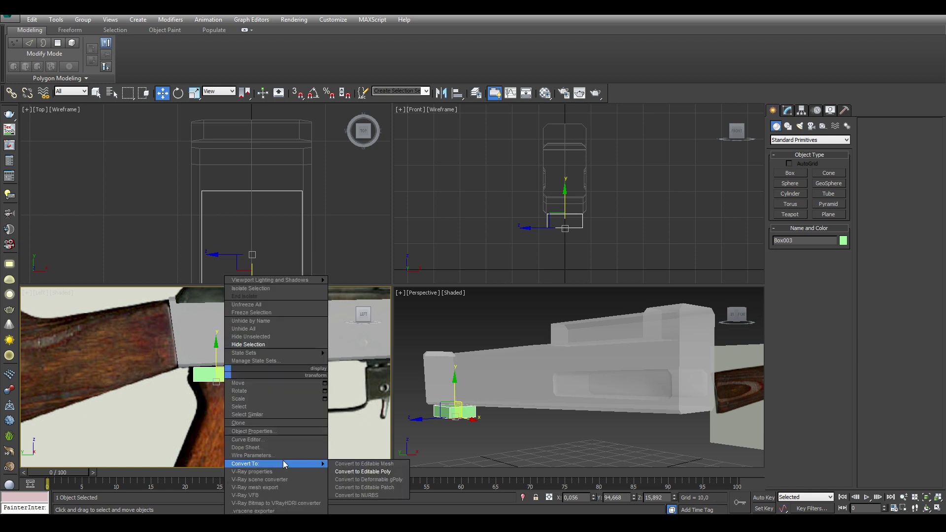
left_click(346, 471)
Reshape the block's end, top and lower vertices to match the reference
key("1")
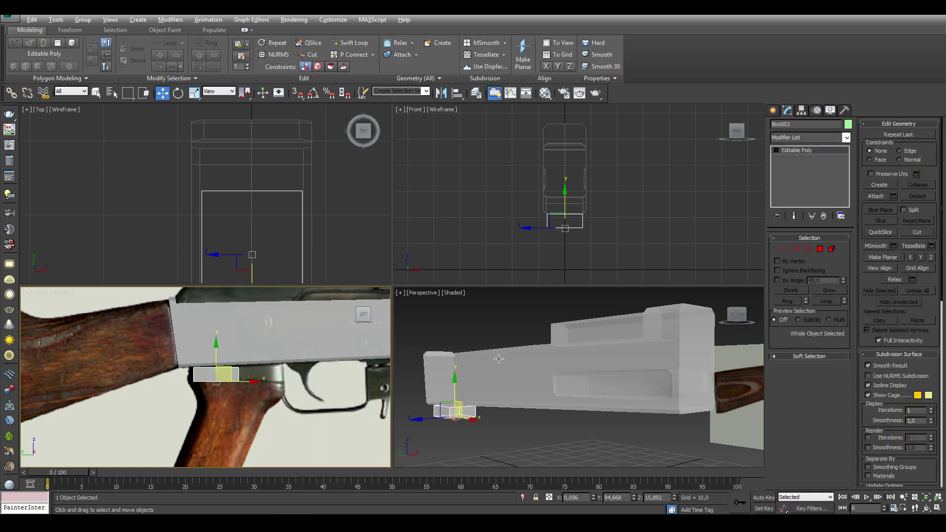
scroll(154, 418, "up", 5)
left_click_drag(202, 340, 241, 424)
middle_click_drag(259, 367, 168, 367)
mouse_move(212, 352)
left_mouse_down()
mouse_move(231, 394)
mouse_move(316, 373)
left_mouse_up()
left_click_drag(111, 352, 129, 368)
scroll(197, 328, "up", 3)
scroll(197, 328, "down", 3)
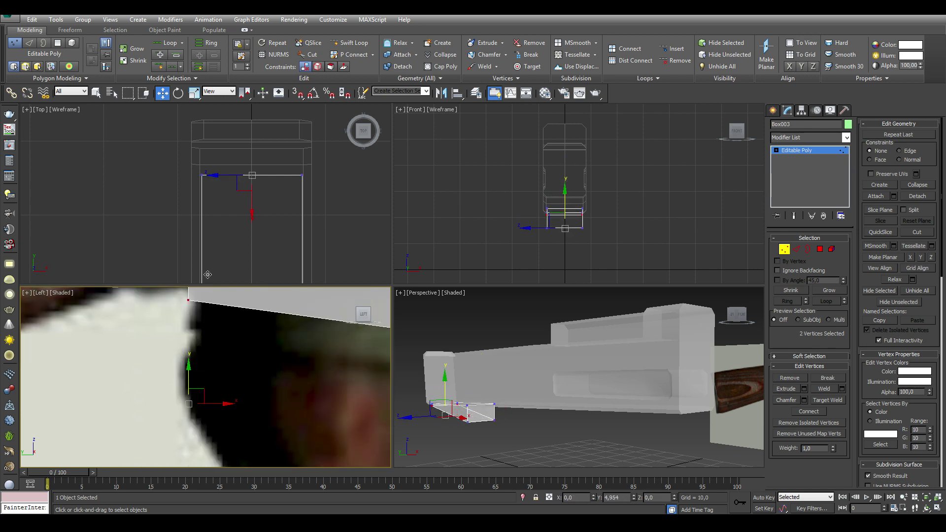
middle_click_drag(197, 345, 257, 320)
left_click_drag(306, 374, 345, 409)
middle_click_drag(295, 375, 291, 382)
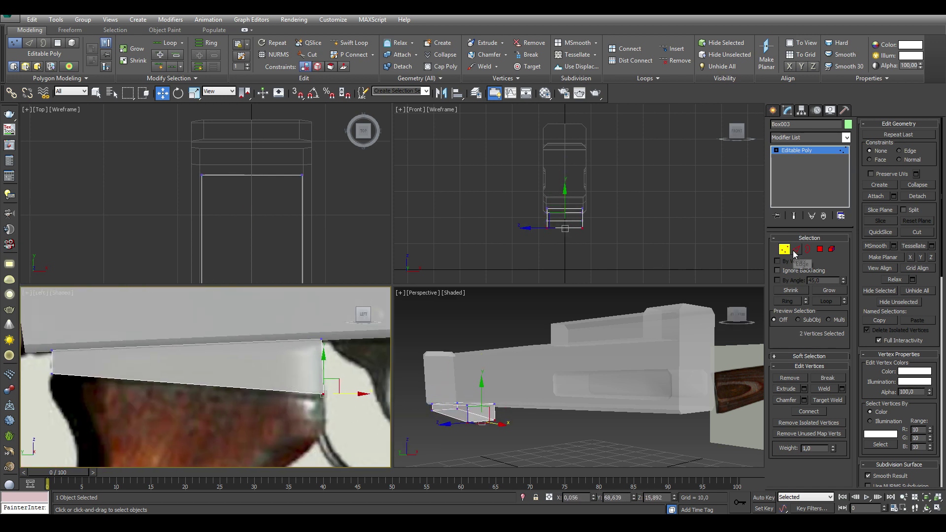
Chamfer the block's four vertical corner edges with 2 segments
left_click(795, 250)
middle_click_drag(457, 425, 493, 394, "alt")
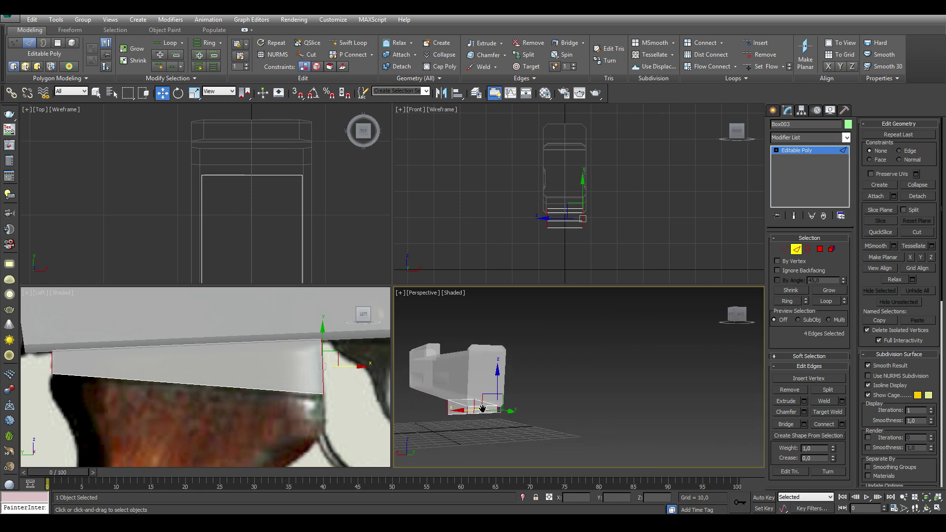
scroll(627, 380, "up", 3)
mouse_move(627, 380)
middle_mouse_down("alt")
mouse_move(537, 389)
mouse_move(567, 365)
middle_mouse_up("alt")
left_click(804, 412)
left_click(586, 394)
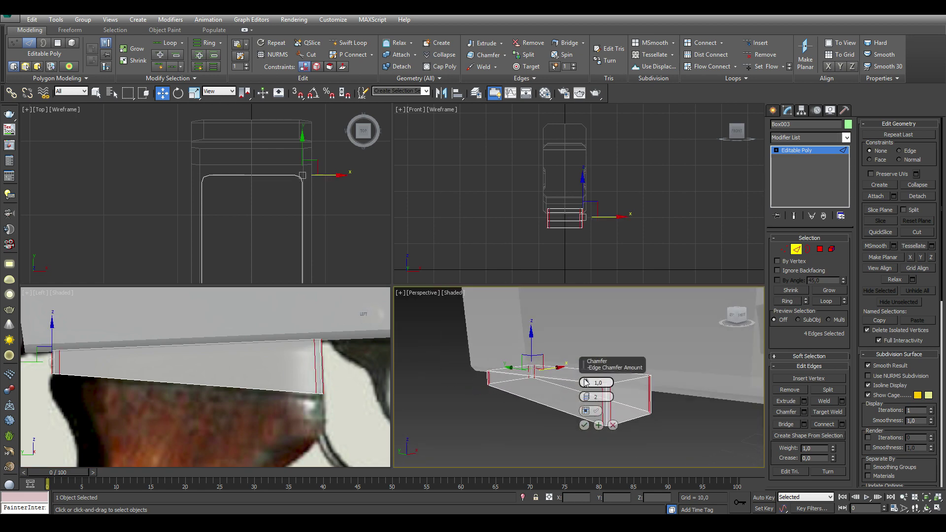
left_click_drag(586, 382, 586, 375)
middle_click_drag(586, 380, 586, 419, "alt")
left_click(585, 424)
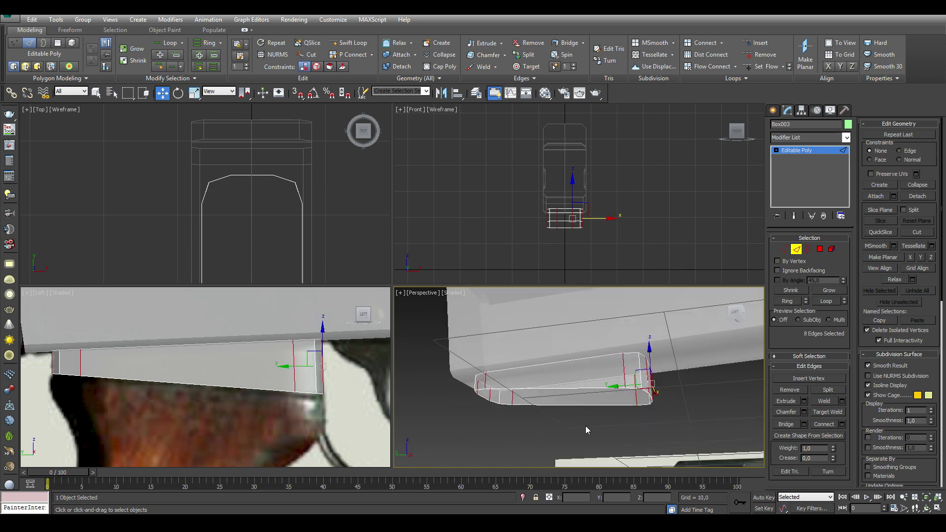
left_click(796, 250)
left_click(694, 421)
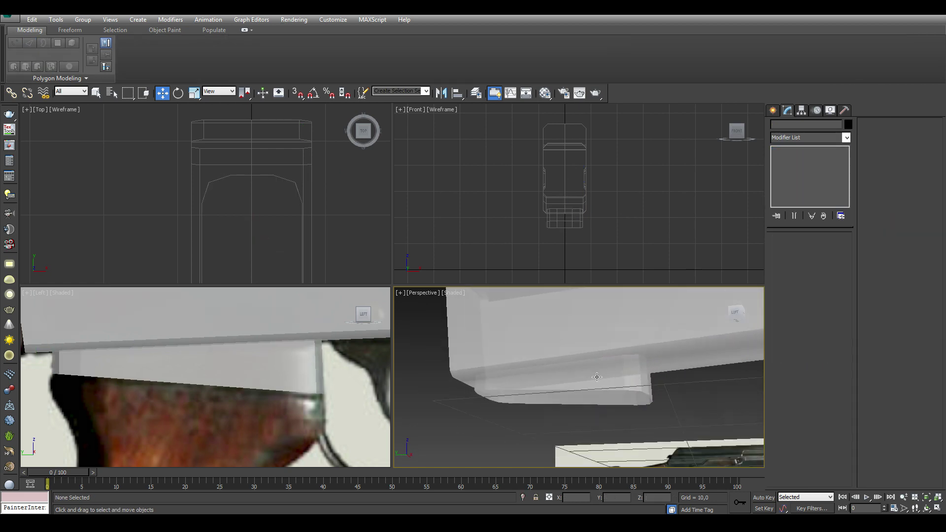
Draw a box over the pistol grip in the Left view and convert it to Editable Poly
left_click(799, 173)
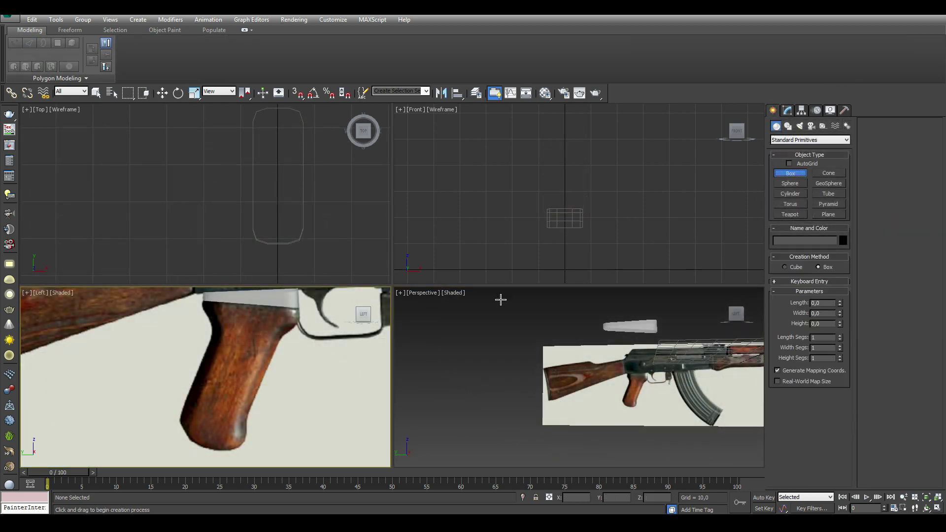
left_click_drag(299, 308, 179, 422)
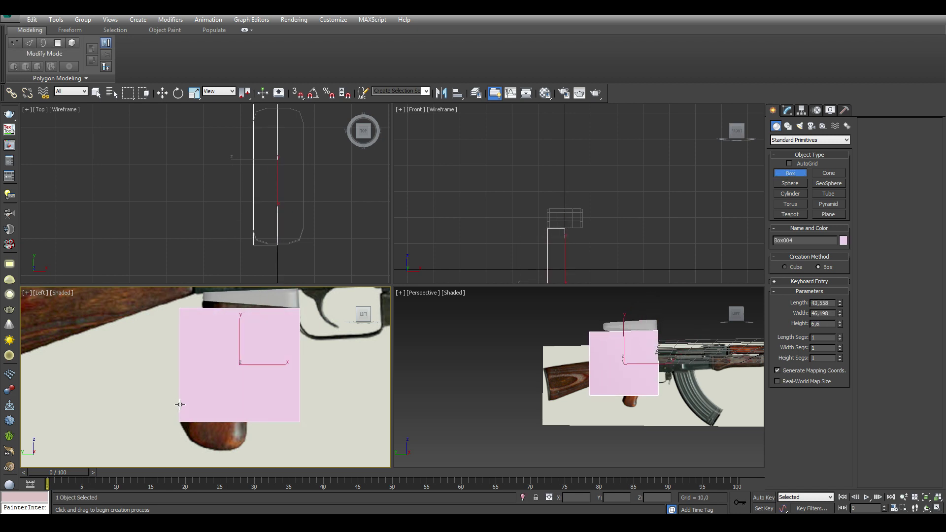
left_click(299, 354)
mouse_move(298, 354)
middle_mouse_down()
mouse_move(258, 370)
mouse_move(308, 379)
middle_mouse_up()
key("w")
key("alt+x")
right_click(223, 371)
left_click(345, 457)
Move the box's corner vertices so it slants along the grip outline
key("1")
middle_click_drag(247, 237, 226, 237)
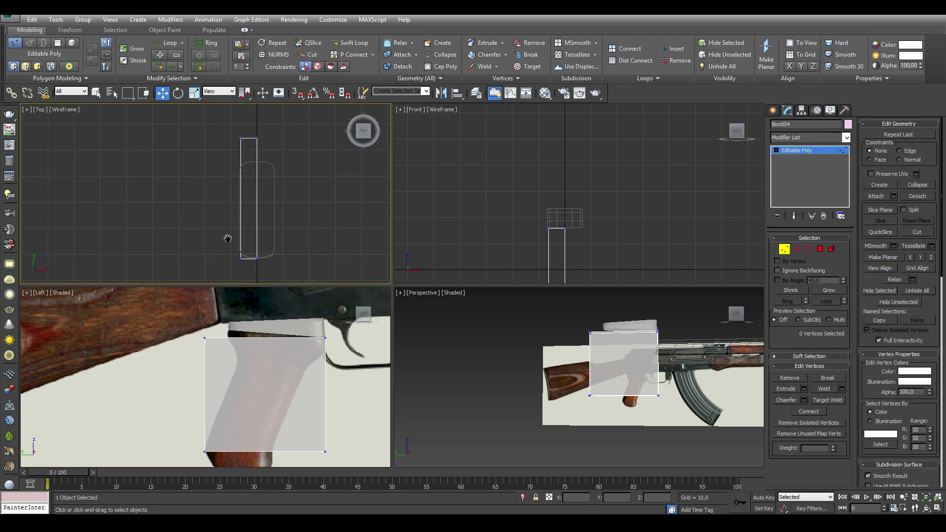
left_click_drag(227, 266, 248, 131)
scroll(266, 375, "up", 2)
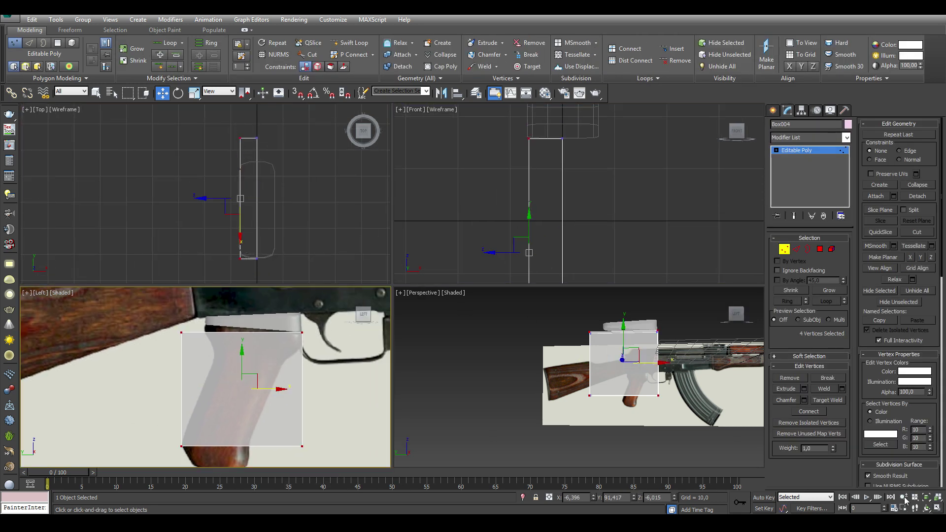
key("alt+w")
scroll(651, 277, "up", 3)
scroll(651, 277, "down", 3)
left_click(232, 264)
scroll(306, 275, "up", 3)
scroll(306, 274, "down", 3)
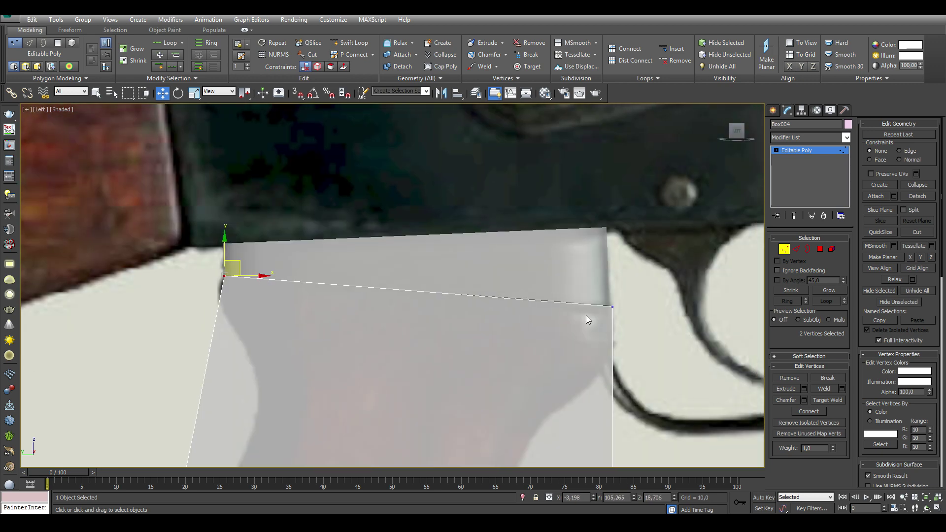
left_click(588, 316)
scroll(503, 257, "up", 4)
scroll(425, 373, "down", 4)
scroll(554, 274, "up", 3)
left_click_drag(627, 317, 522, 349)
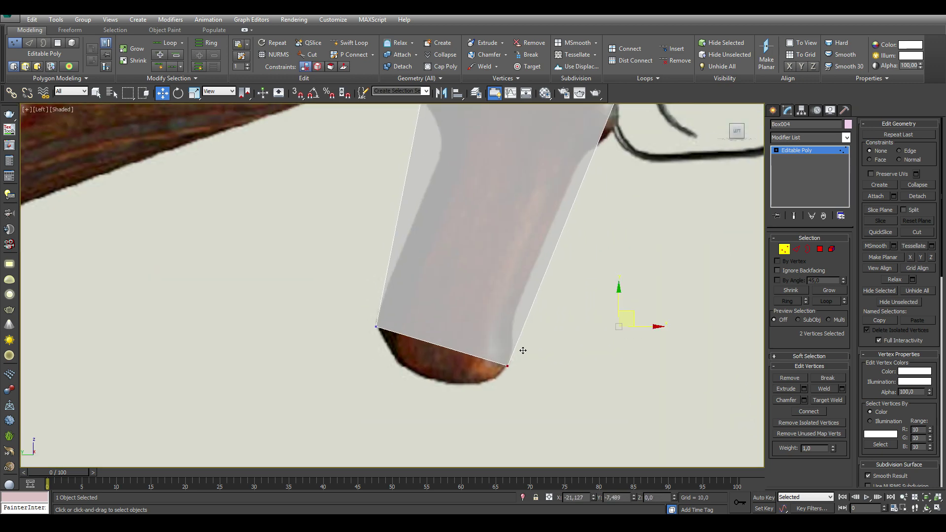
scroll(400, 325, "up", 3)
scroll(400, 324, "down", 5)
scroll(453, 285, "up", 1)
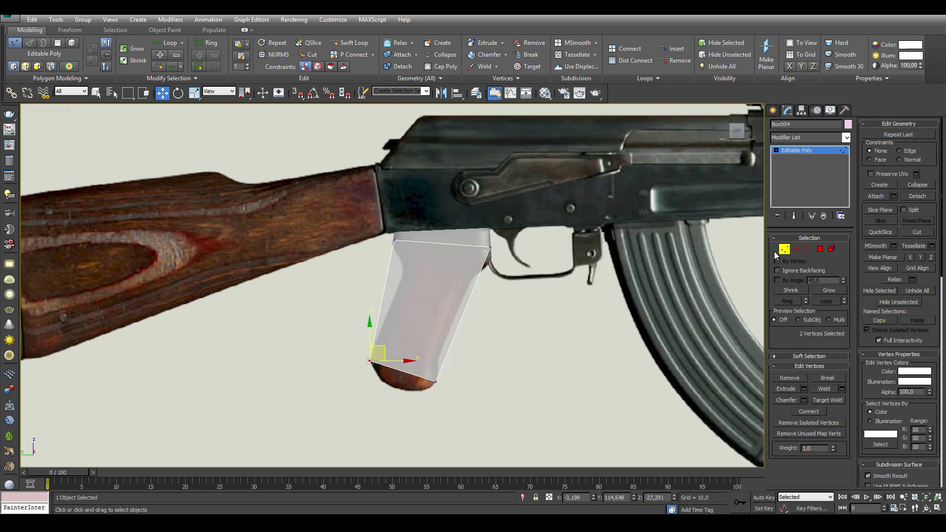
Switch to Edge mode and turn on QuickSlice over the grip
left_click(795, 249)
middle_click_drag(455, 302, 438, 309)
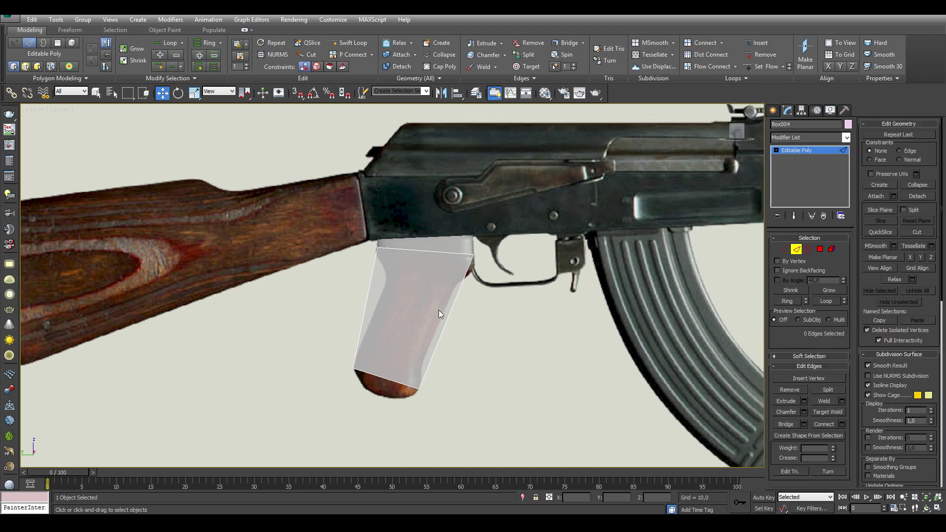
left_click(881, 232)
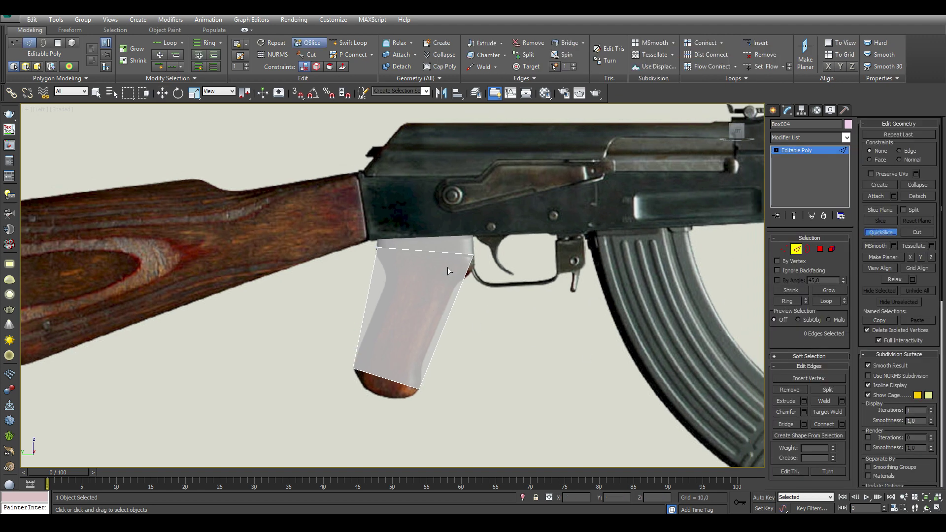
scroll(462, 291, "up", 5)
scroll(462, 291, "up", 2)
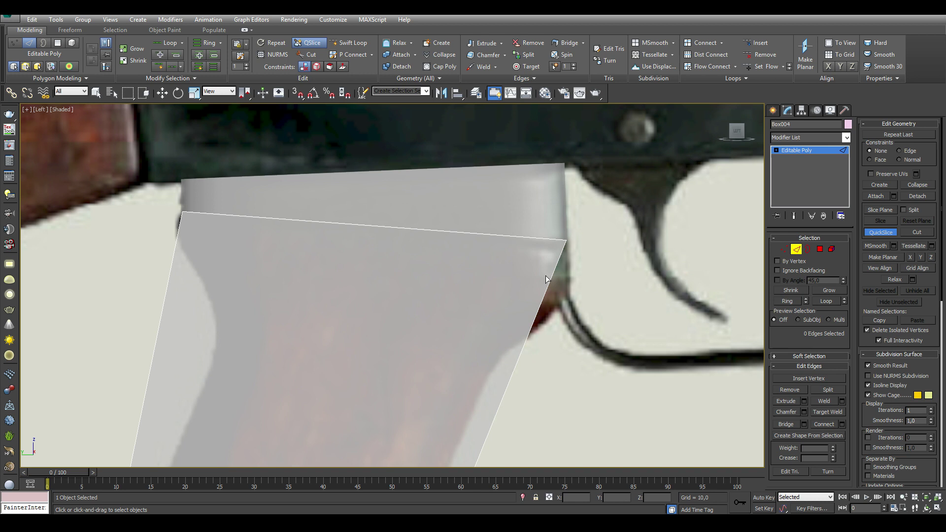
Slice four new edge lines across the grip with QuickSlice
left_click(394, 258)
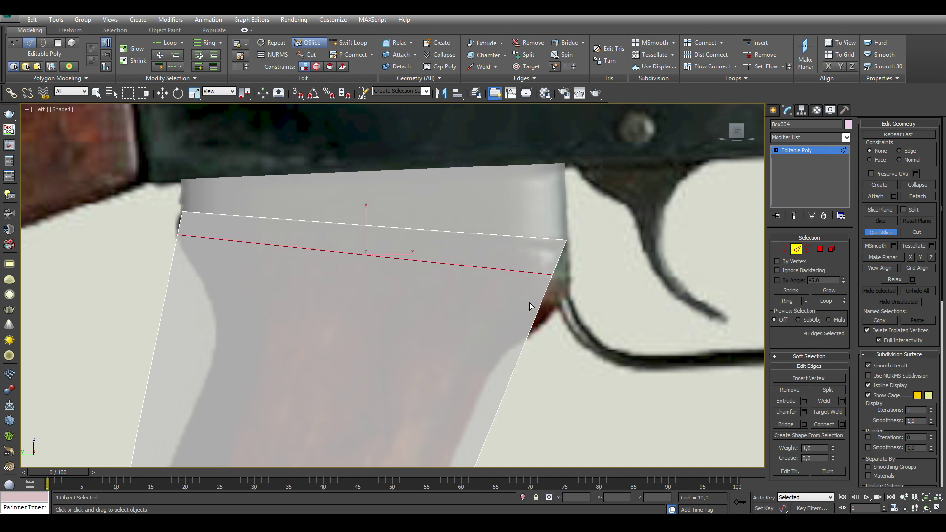
left_click(499, 356)
left_click(229, 328)
scroll(404, 362, "down", 3)
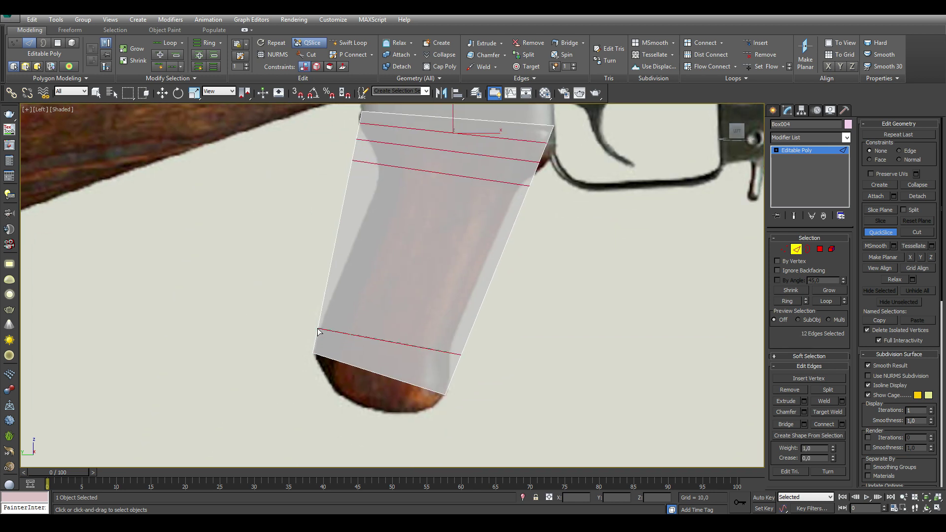
left_click(405, 270)
left_click(873, 233)
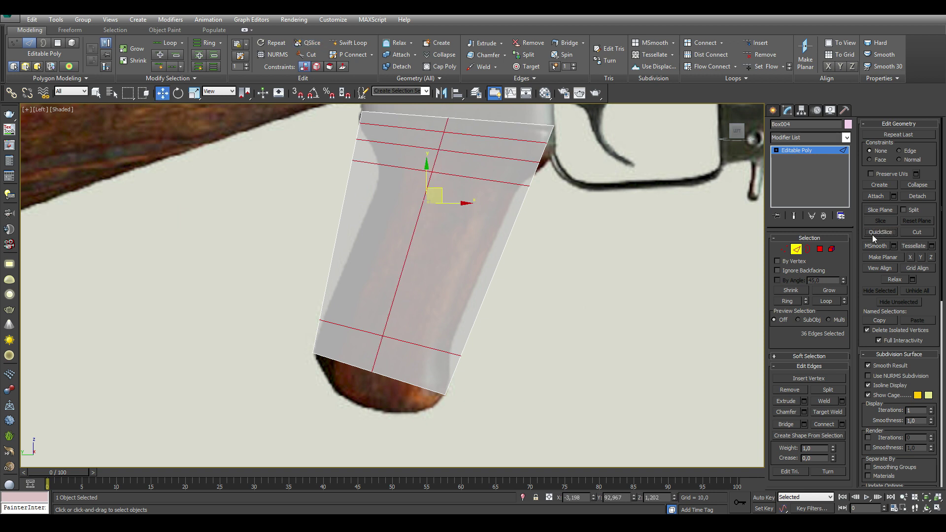
Move the grip's bottom vertices to bevel its base to the reference outline
left_click(784, 250)
scroll(486, 191, "down", 3)
scroll(436, 326, "up", 3)
scroll(455, 267, "up", 3)
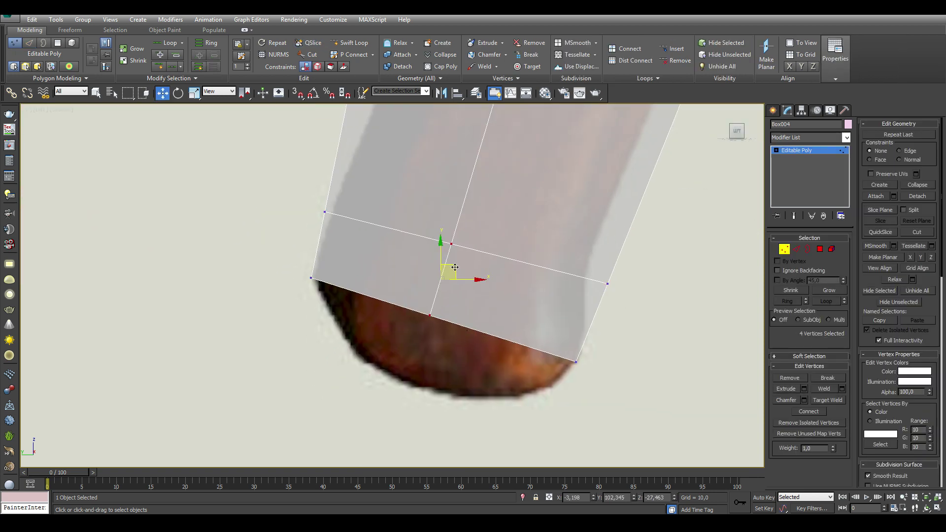
left_click_drag(455, 267, 430, 333)
left_click(575, 362)
left_click_drag(575, 362, 548, 390)
left_click_drag(604, 300, 585, 277)
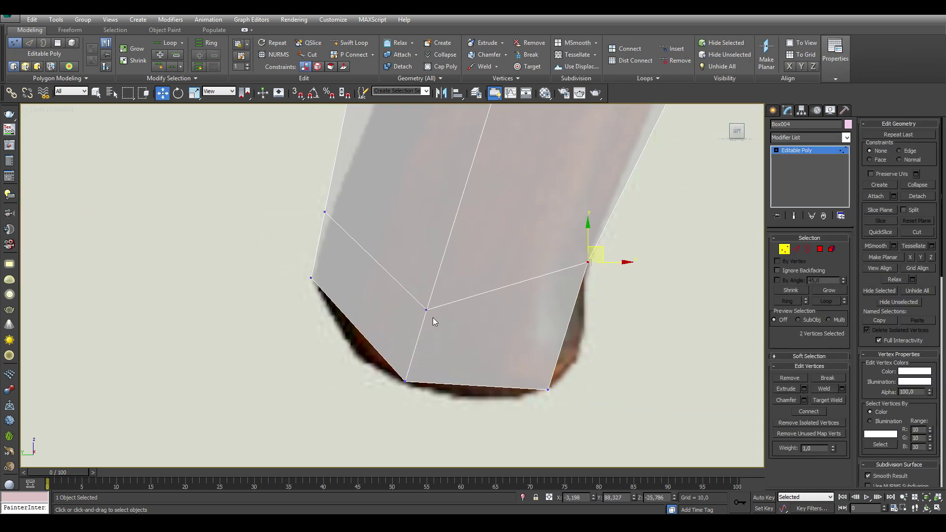
left_click_drag(426, 309, 443, 255)
left_click_drag(311, 278, 316, 283)
left_click(325, 212)
left_click_drag(358, 206, 387, 245)
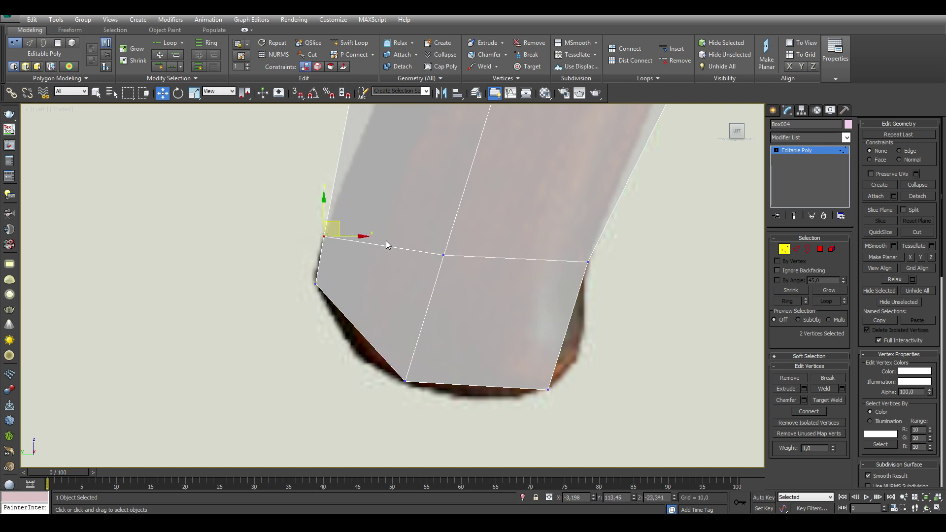
Add another slice across the grip bottom and round its lower corner
left_click(878, 232)
left_click(446, 297)
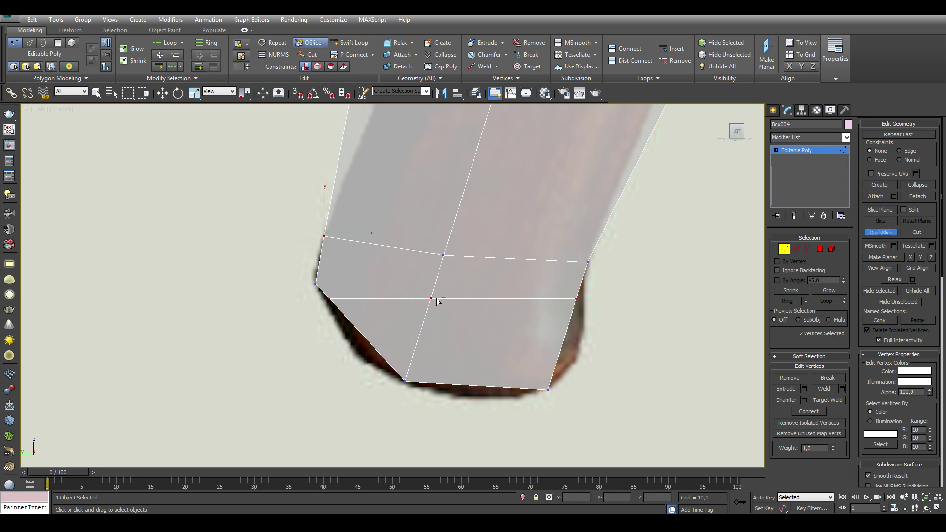
left_click(873, 235)
key("w")
left_click(567, 328)
left_click_drag(575, 323, 553, 379)
left_click_drag(405, 381, 419, 386)
left_click_drag(431, 294, 443, 295)
left_click(444, 255)
left_click_drag(444, 255, 451, 256)
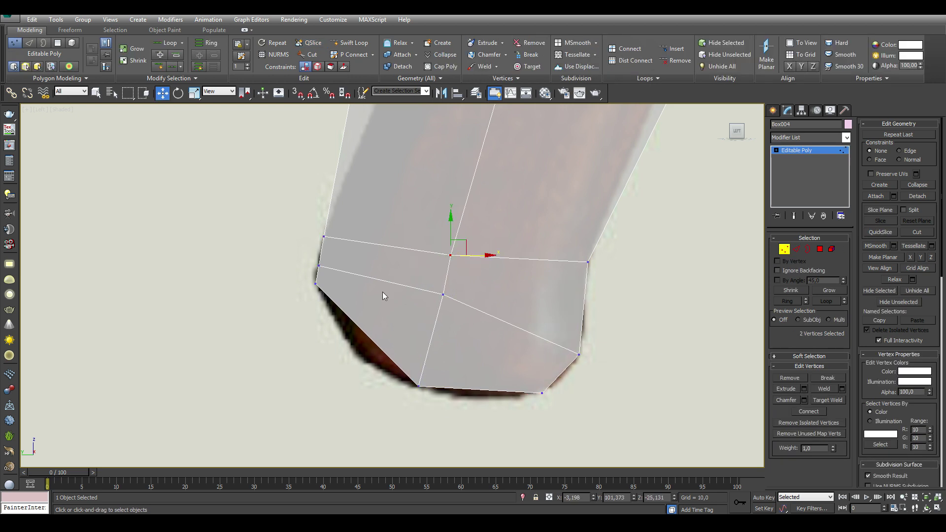
left_click(316, 283)
left_click_drag(316, 284, 339, 329)
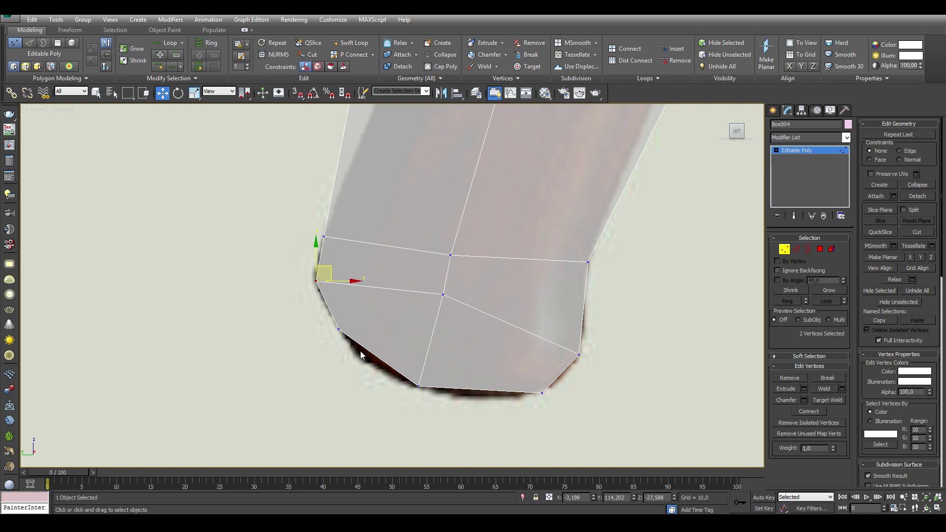
Reshape the upper vertices to flare the grip's top, then select an outline edge
scroll(306, 286, "down", 2)
middle_click_drag(286, 300, 467, 363)
scroll(414, 374, "down", 2)
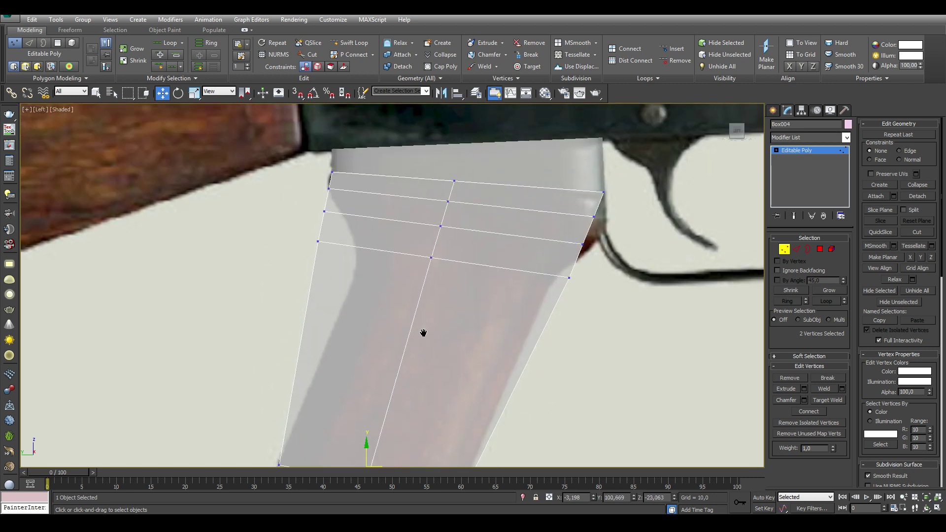
scroll(422, 332, "up", 1)
scroll(407, 236, "up", 4)
middle_click_drag(430, 233, 385, 225)
left_click_drag(385, 224, 472, 265)
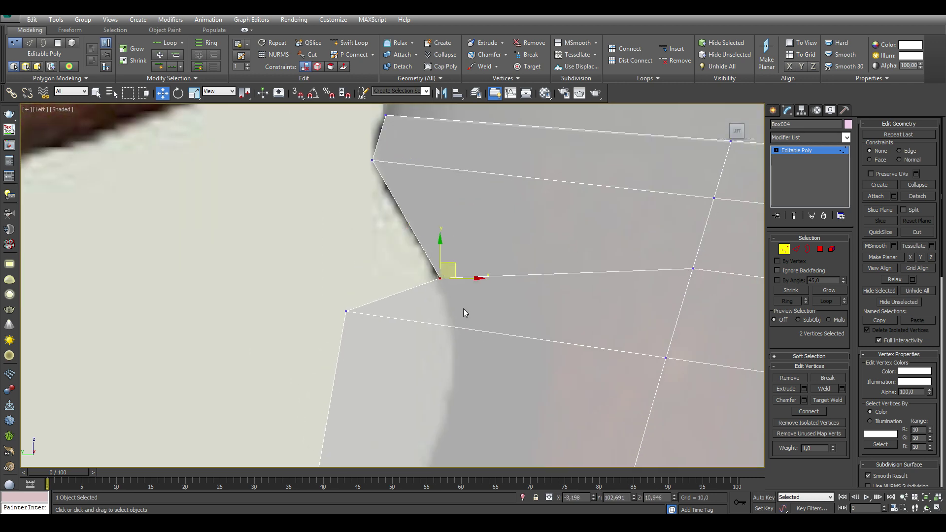
scroll(472, 266, "down", 2)
left_click_drag(419, 237, 493, 276)
scroll(532, 212, "up", 3)
mouse_move(532, 213)
left_mouse_down()
mouse_move(542, 257)
mouse_move(524, 252)
left_mouse_up()
left_click_drag(498, 291, 490, 283)
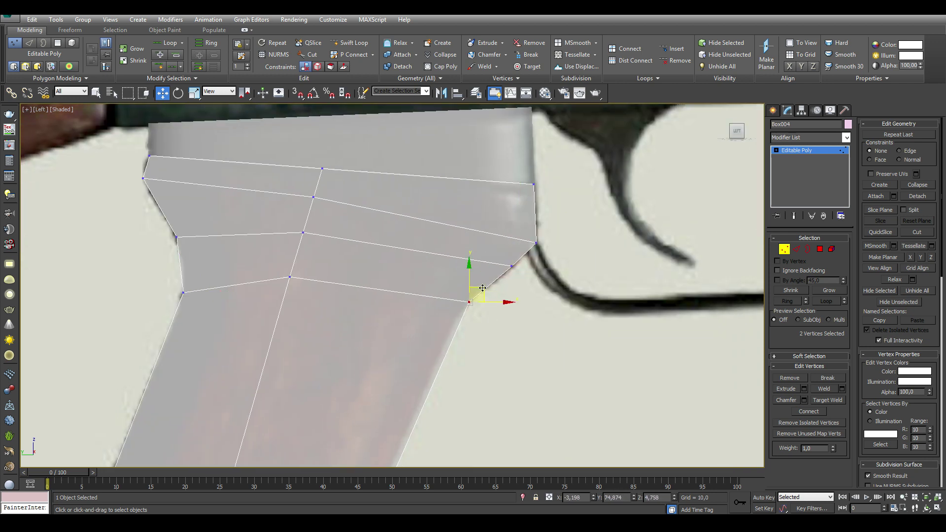
scroll(473, 295, "down", 3)
key("2")
left_click(474, 296)
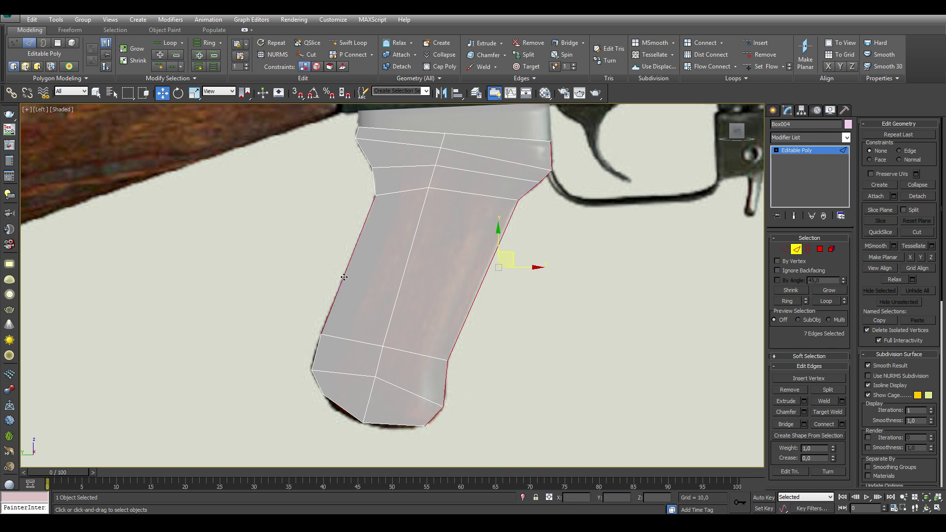
Chamfer the grip's selected outline edges
left_click(819, 301)
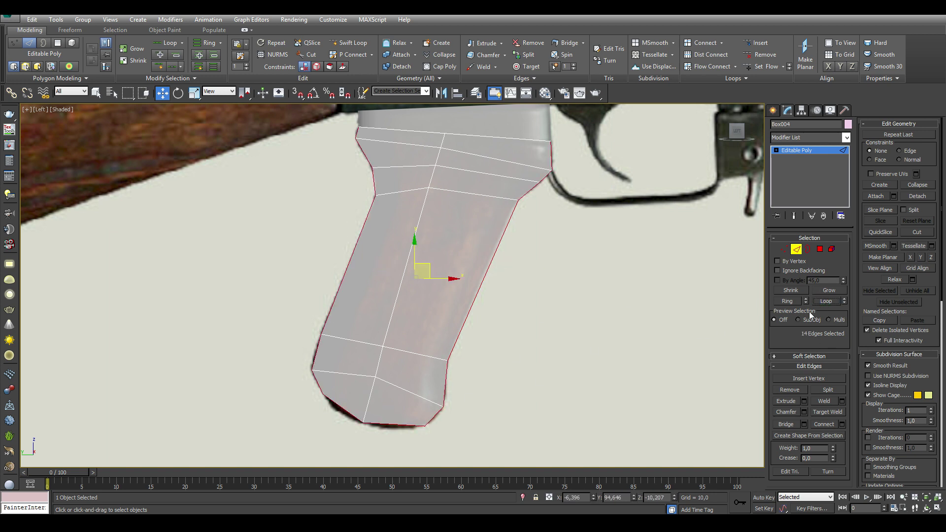
left_click(804, 412)
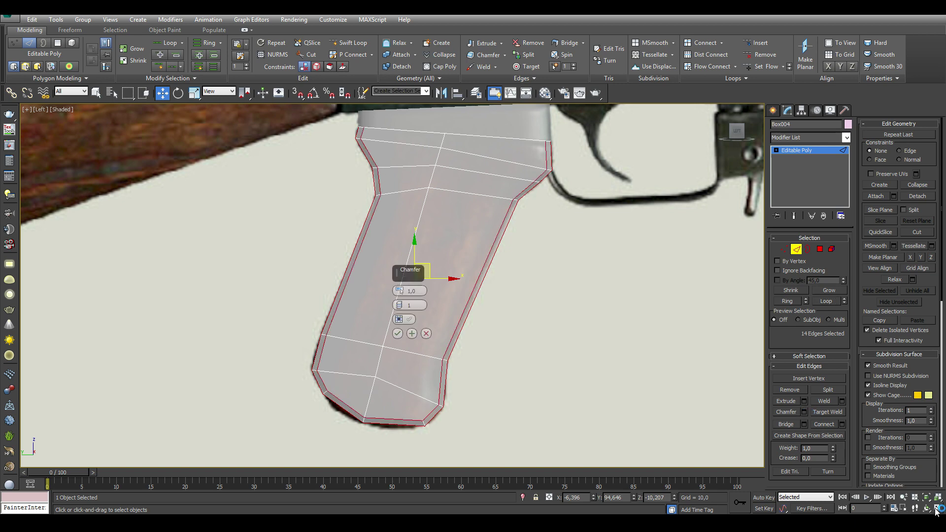
key("alt+w")
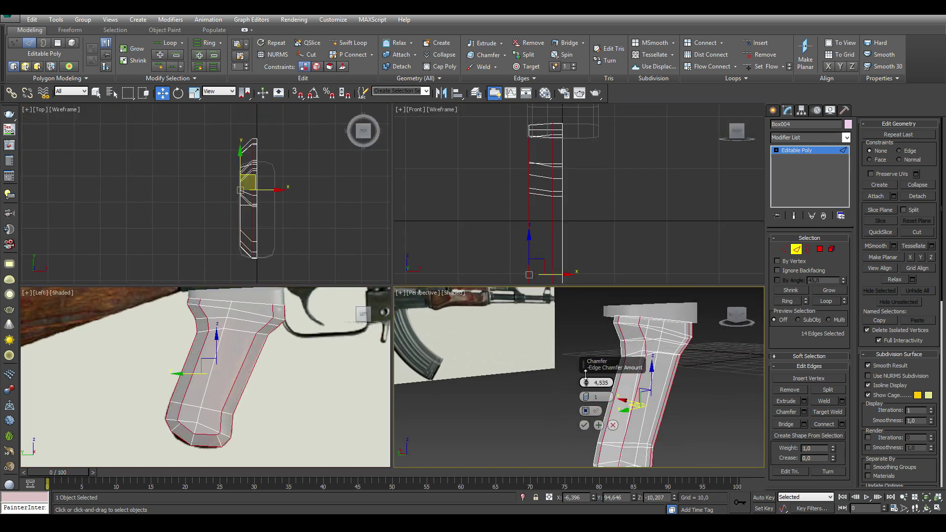
left_click(584, 425)
Select the vertical edge loop down the grip and chamfer it into two edges
left_click(643, 421)
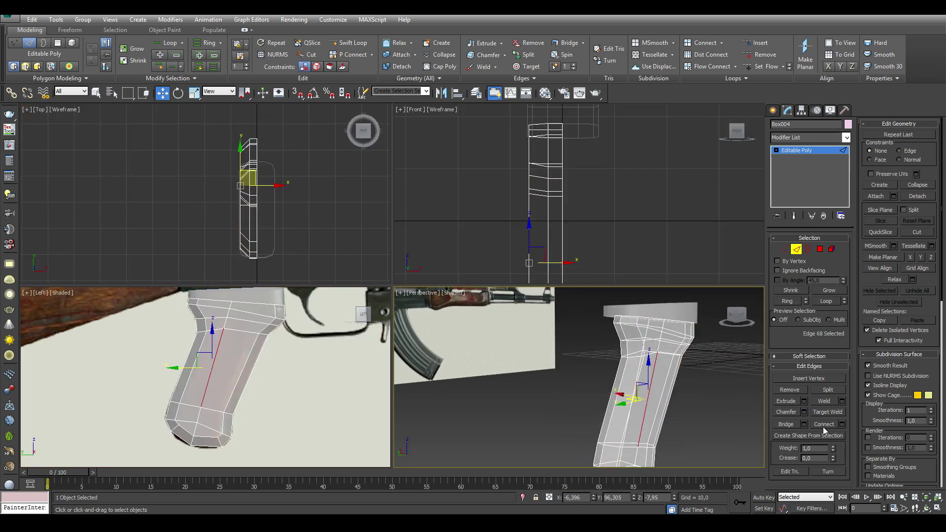
left_click(828, 302)
scroll(275, 433, "up", 5)
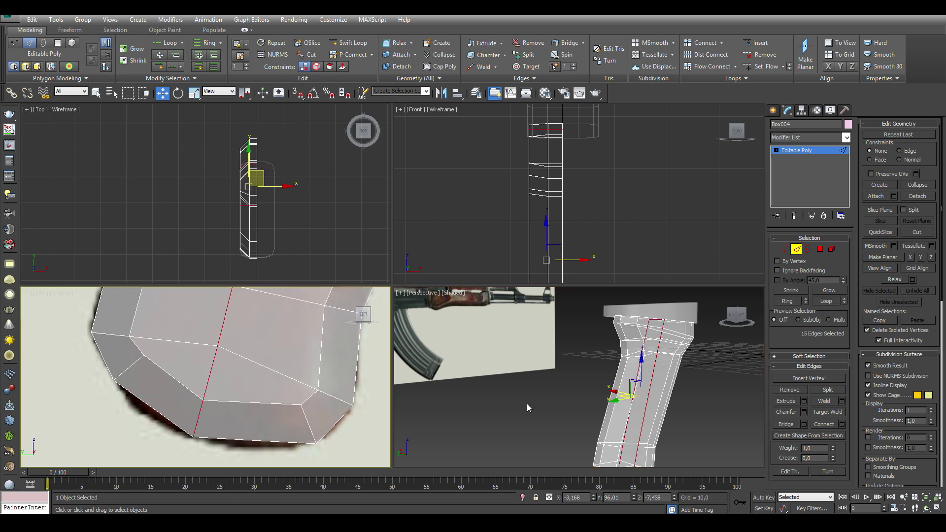
left_click(805, 411)
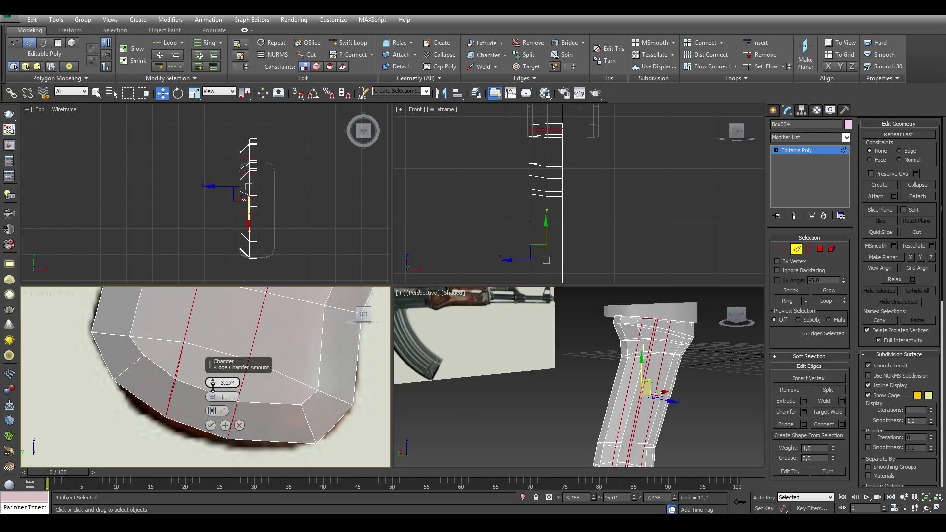
left_click(211, 427)
Adjust the grip-bottom vertices, then leave sub-object mode
key("1")
left_click_drag(212, 409, 275, 438)
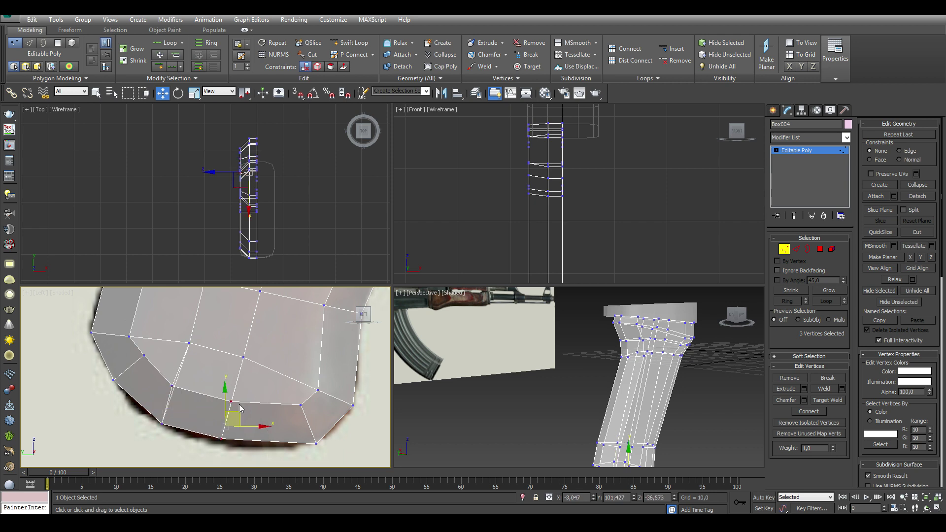
scroll(271, 433, "down", 3)
scroll(270, 432, "up", 3)
left_click(284, 391, "alt")
scroll(285, 391, "down", 5)
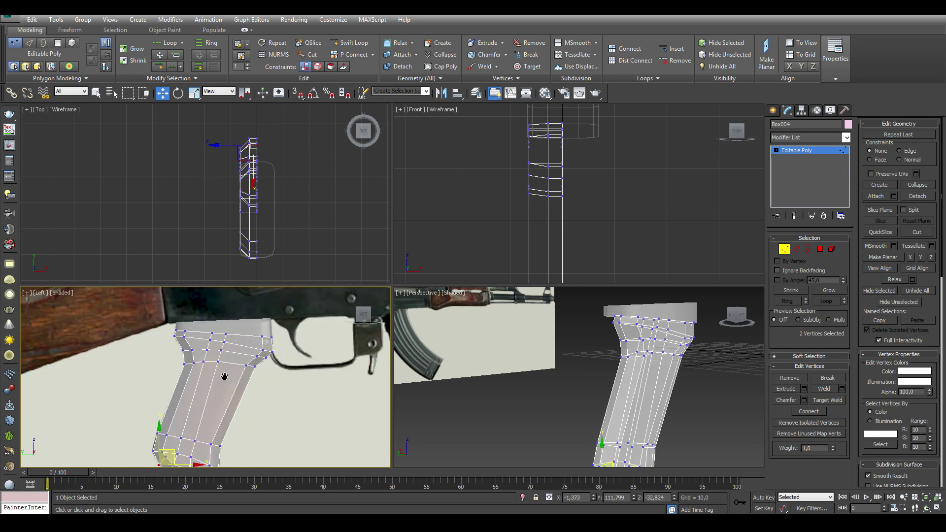
middle_click_drag(224, 404, 227, 381)
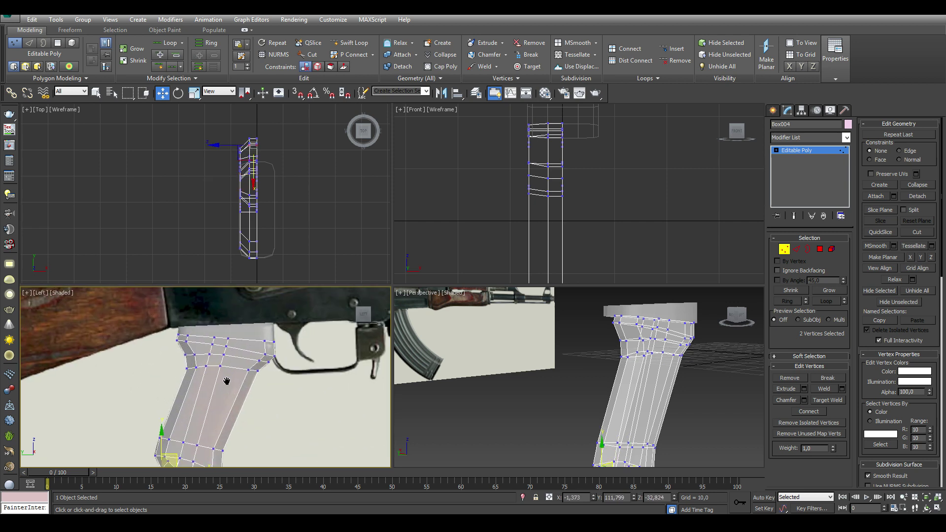
left_click(787, 253)
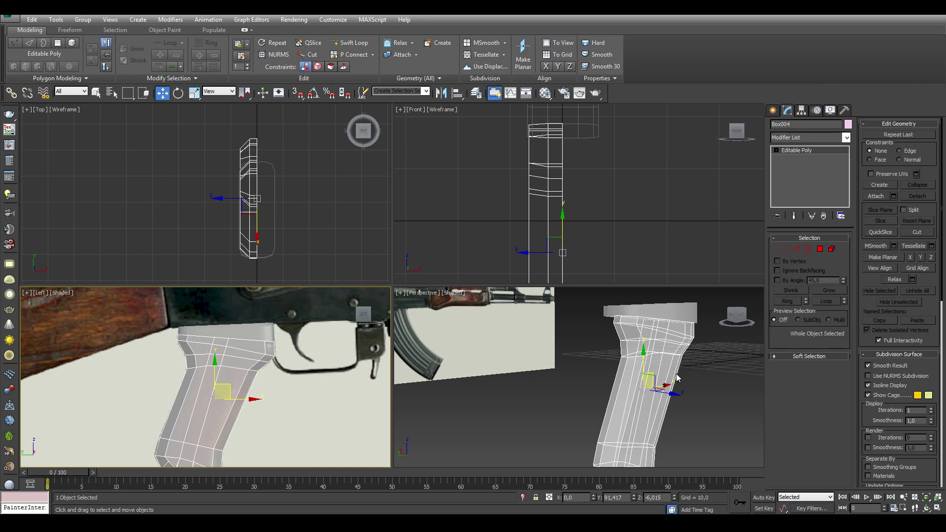
Add a Symmetry modifier to the grip with Z as the mirror axis
middle_click_drag(658, 371, 640, 335, "alt")
left_click(846, 138)
scroll(852, 434, "down", 10)
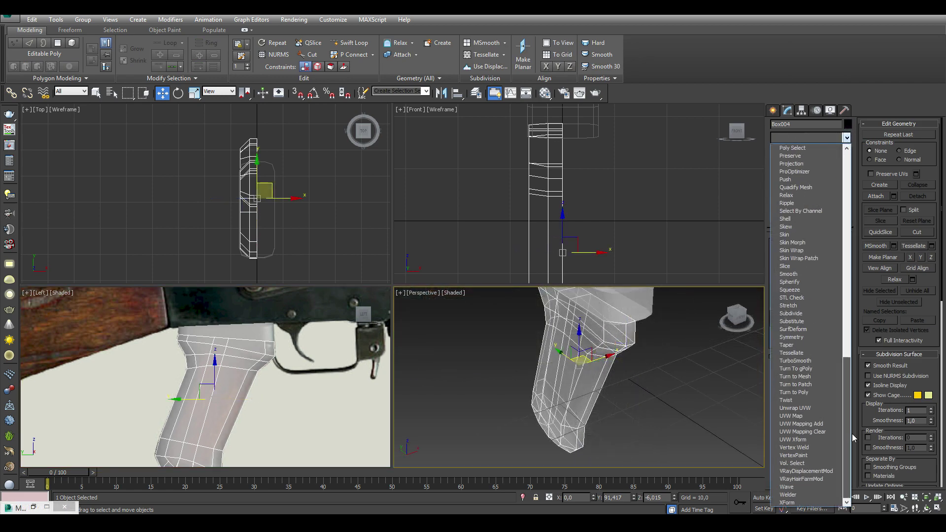
left_click(792, 337)
left_click(823, 256)
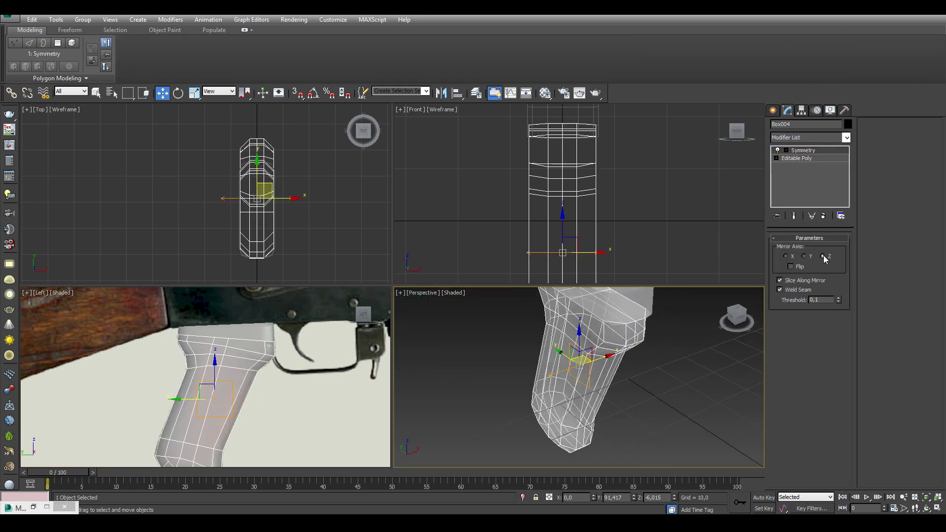
Collapse the mirrored grip to an Editable Poly and deselect it
right_click(562, 345)
left_click(705, 455)
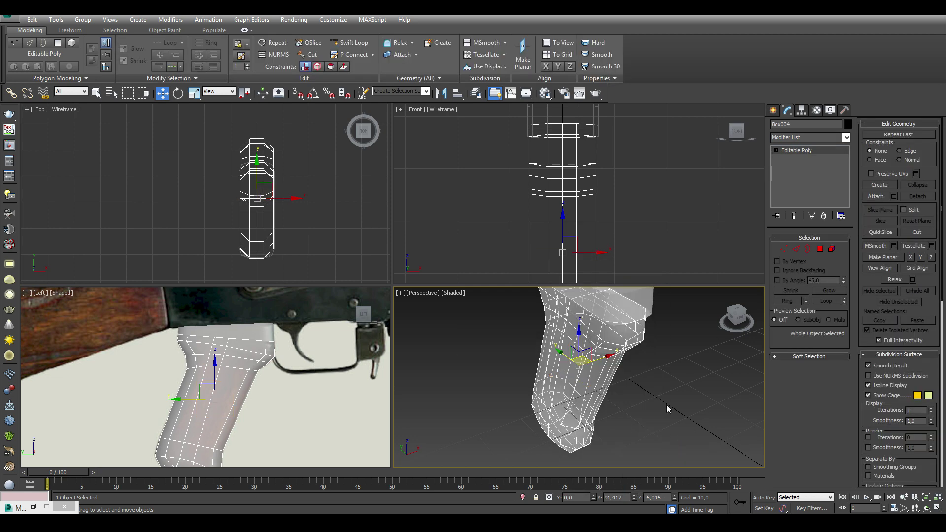
left_click(666, 404)
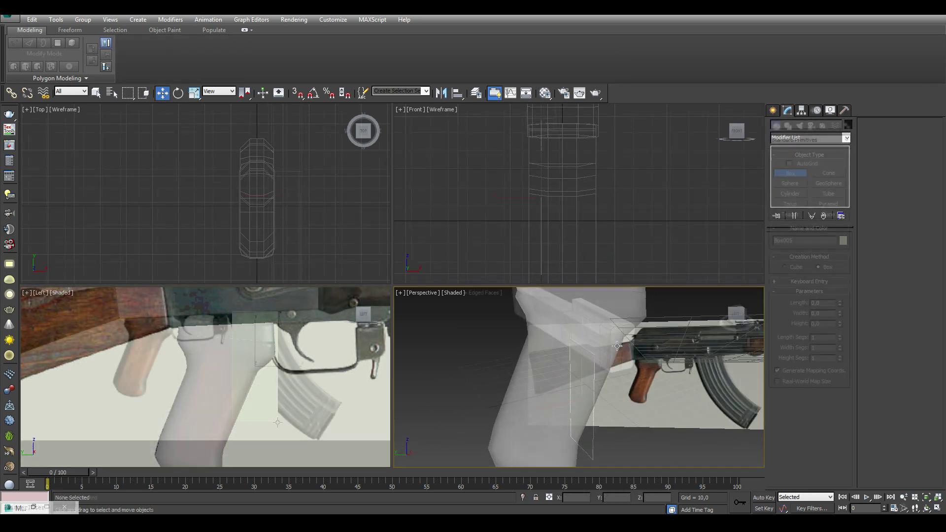
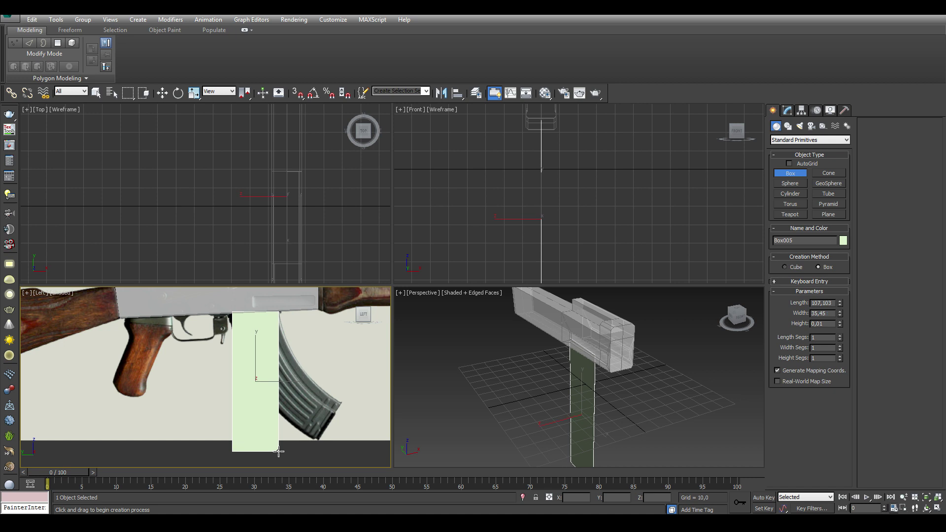
Give the flat magazine box some thickness and convert it to an editable poly
middle_click_drag(263, 377, 290, 371)
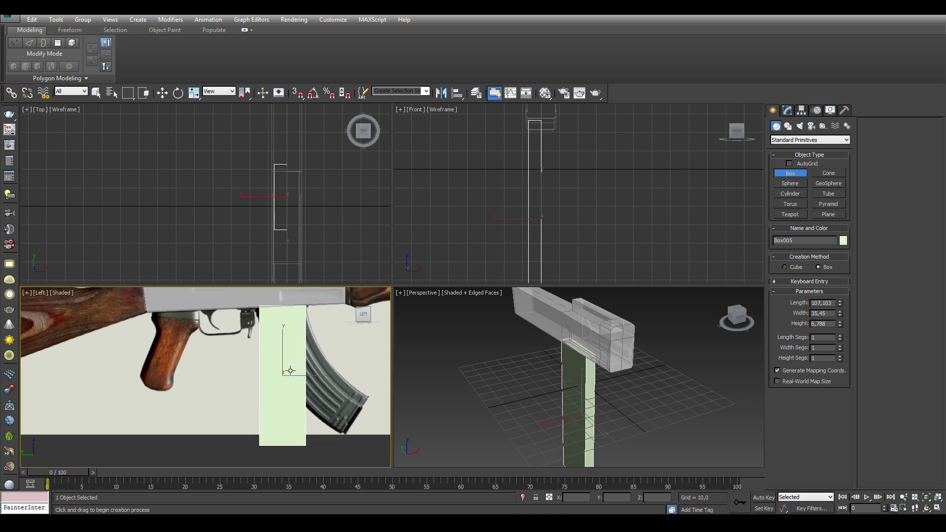
right_click(289, 370)
right_click(289, 370)
left_click(424, 470)
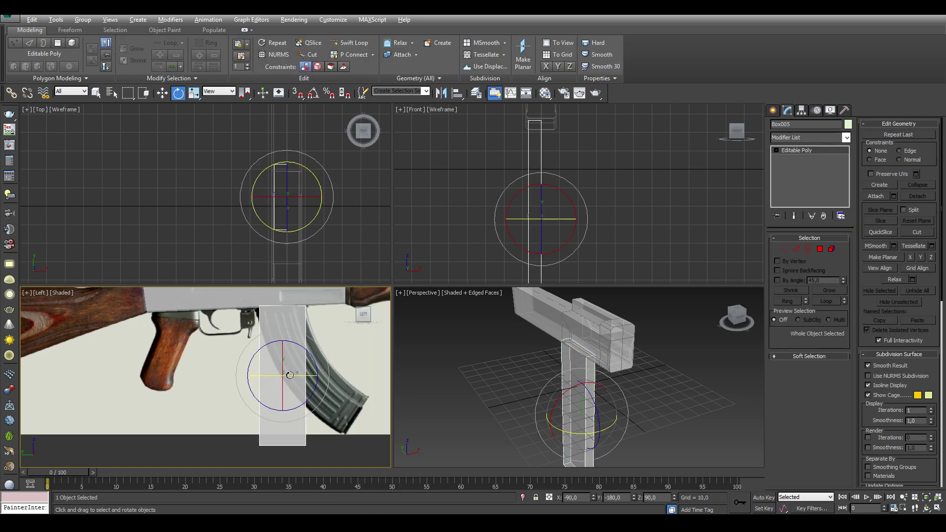
In the maximized Left view, connect the box's top and bottom edges with a vertical edge
left_click(937, 508)
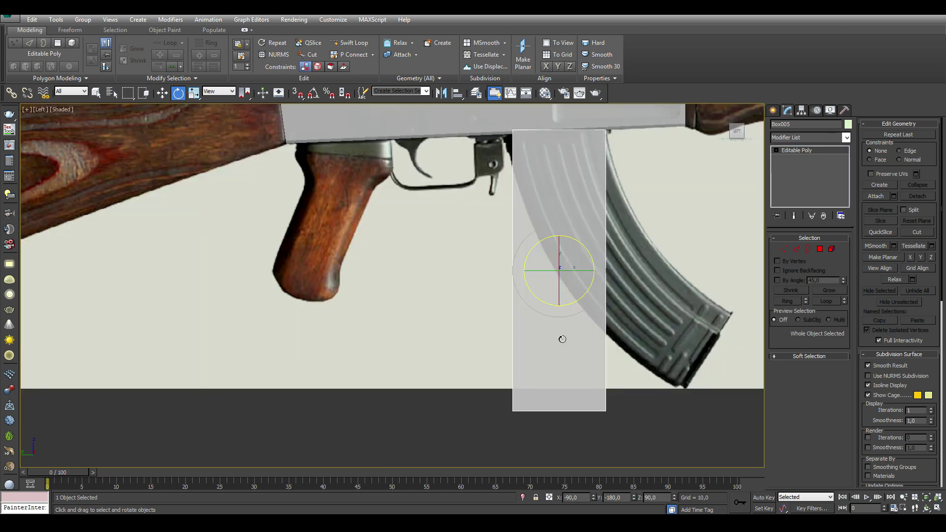
left_click(797, 249)
left_click_drag(550, 133, 562, 427)
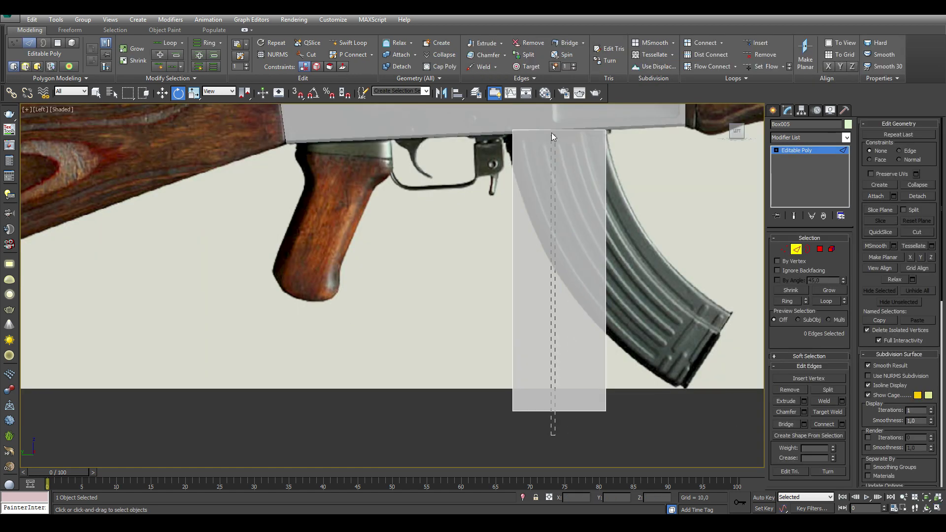
left_click(830, 425)
middle_click_drag(644, 243, 530, 231)
Shift the two vertical edges to line up with the magazine reference
key("w")
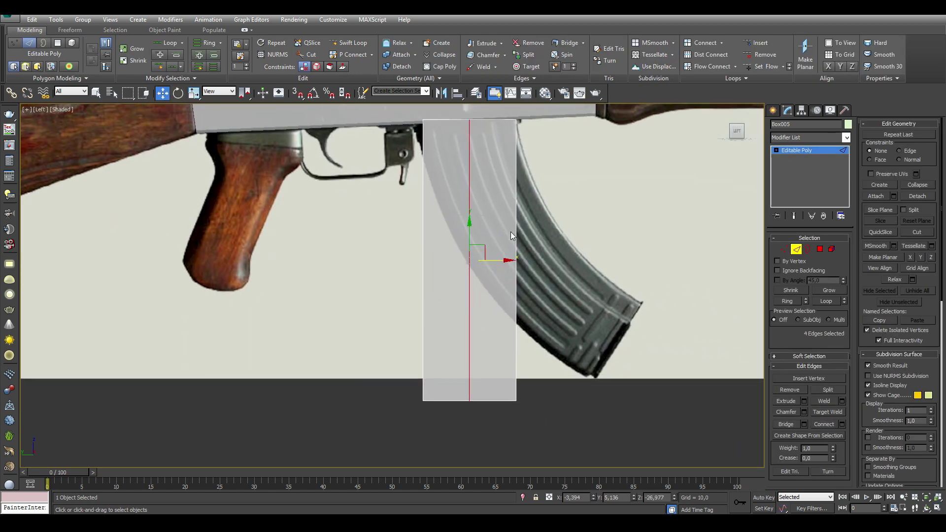
left_click_drag(496, 260, 518, 260)
left_click_drag(503, 412, 501, 327)
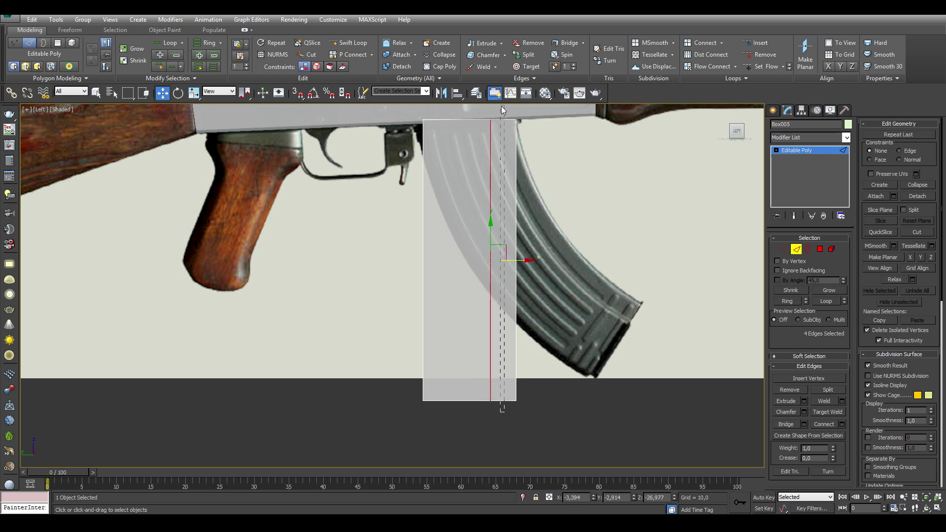
left_click_drag(502, 109, 502, 110)
left_click_drag(531, 260, 527, 260)
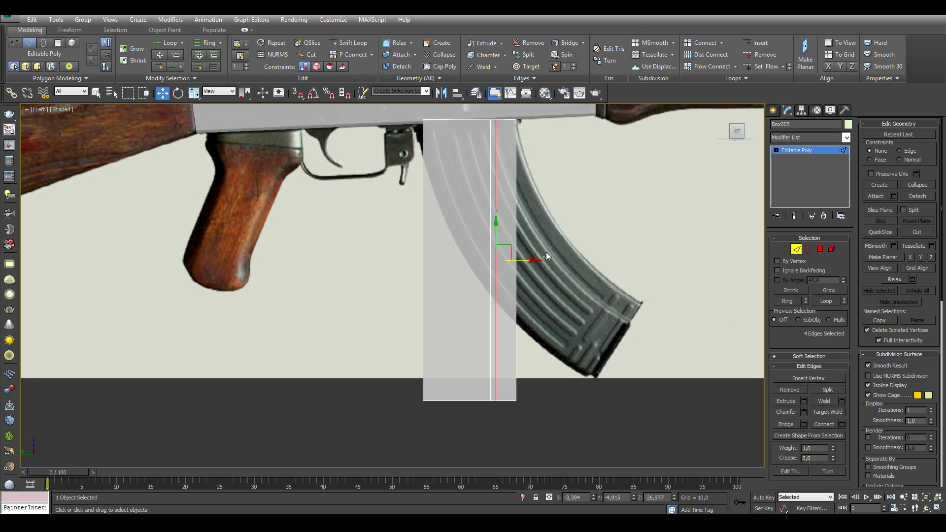
left_click(939, 509)
left_click(785, 249)
Move the four top vertices to reshape the block's outline in Top view
scroll(289, 228, "up", 3)
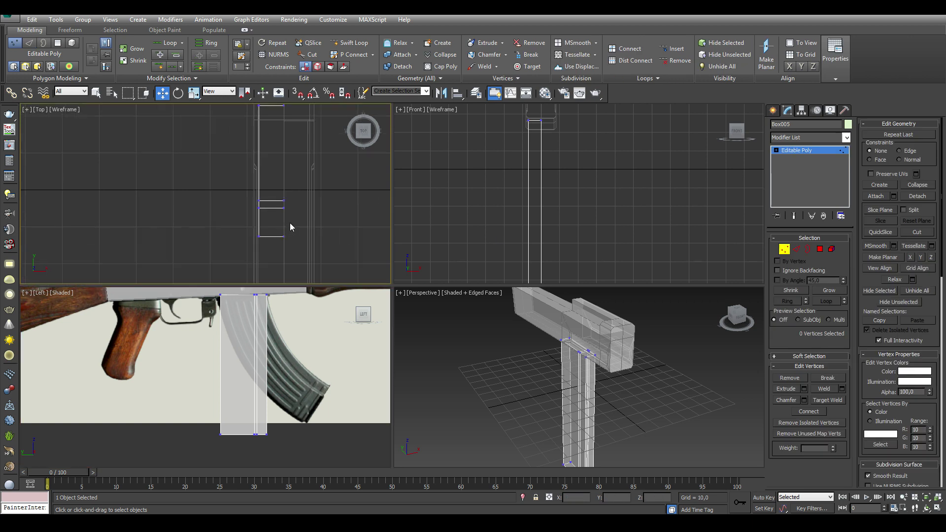
scroll(221, 197, "up", 3)
left_click_drag(245, 273, 244, 273)
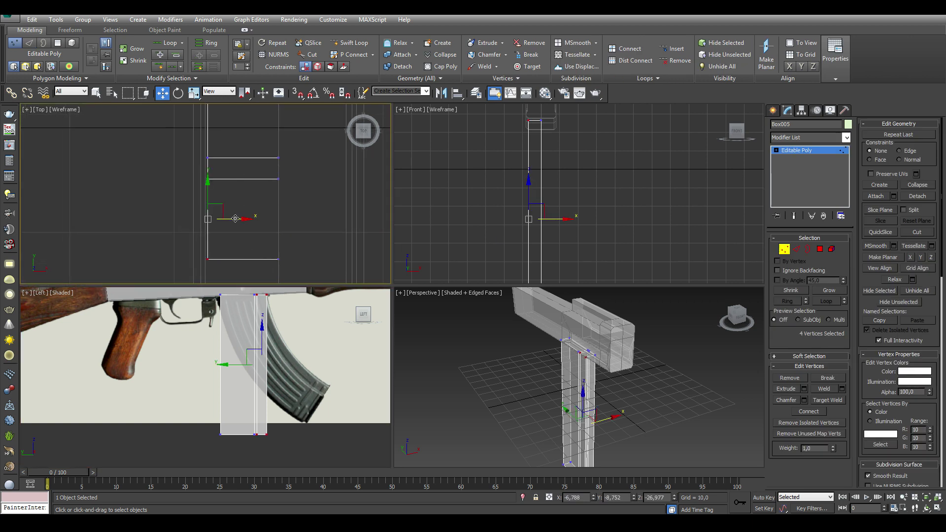
left_click_drag(235, 218, 272, 219)
QuickSlice a vertical cut through the magazine block
left_click(797, 249)
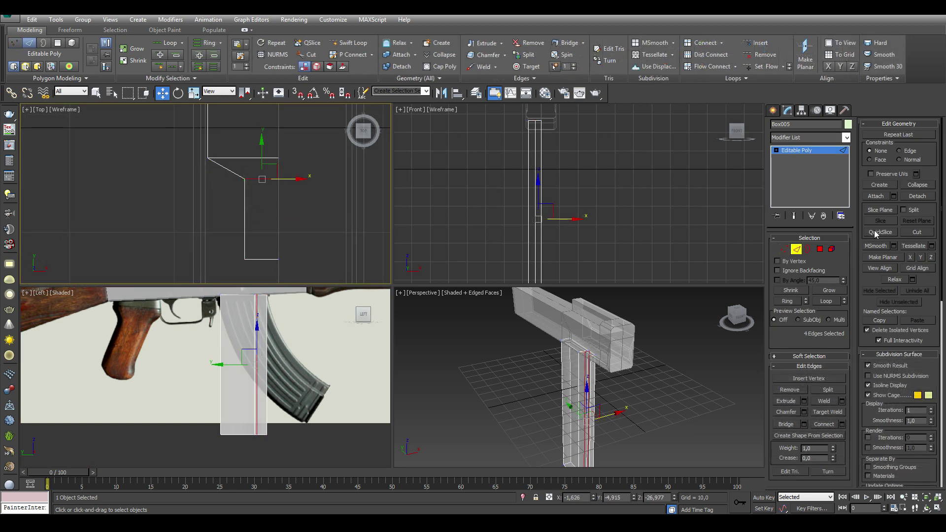
left_click(268, 219)
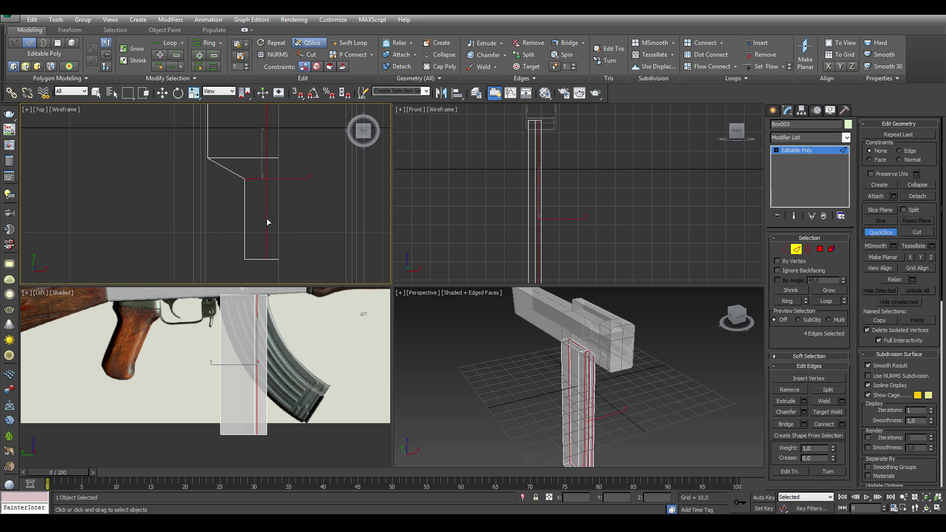
left_click(267, 220)
left_click(882, 232)
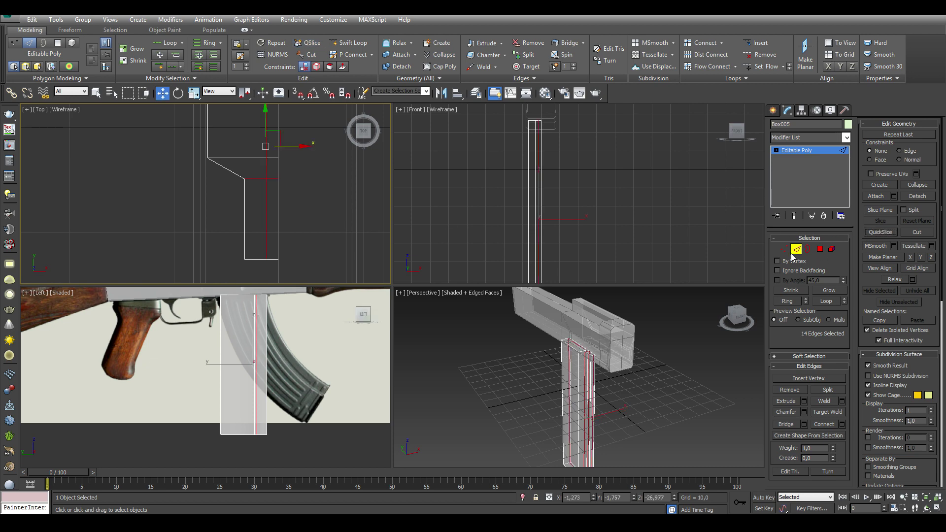
key("w")
Extrude the thin side strip polygon outward
key("4")
scroll(566, 351, "up", 5)
left_click(567, 351)
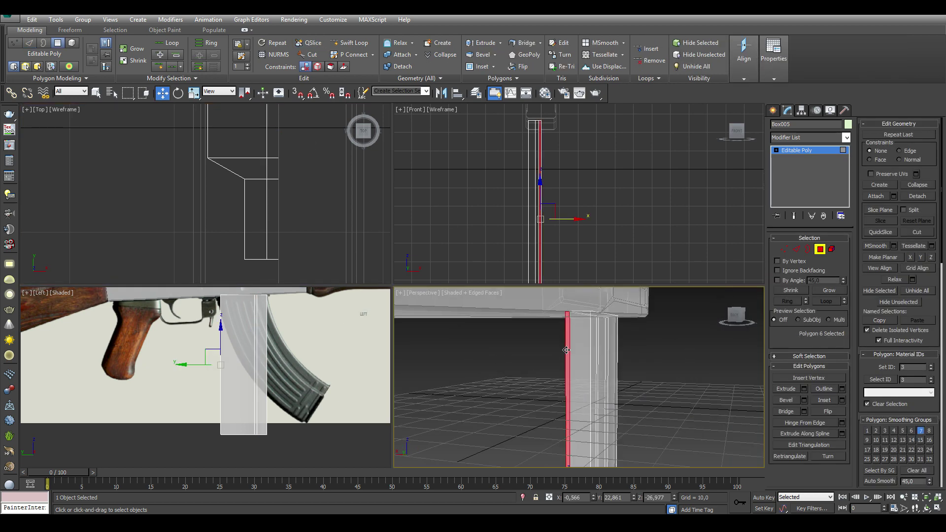
left_click(805, 389)
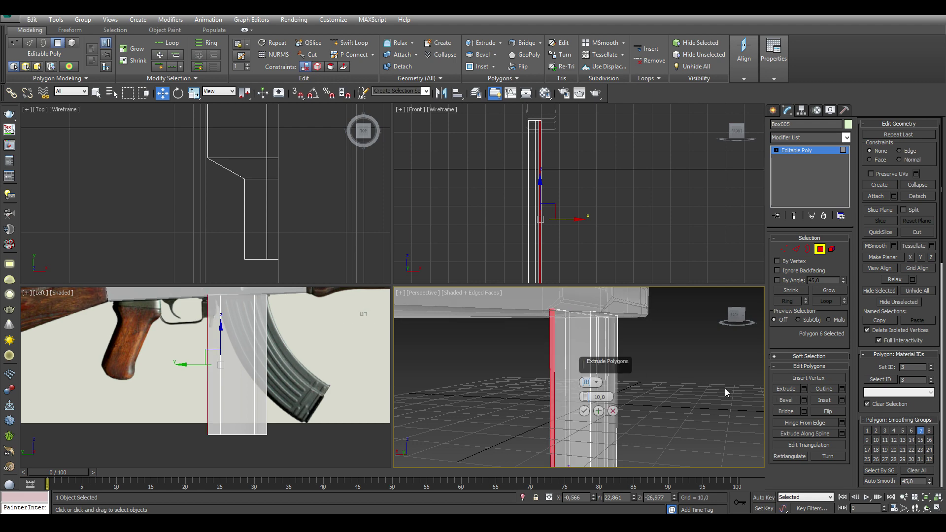
left_click_drag(586, 397, 586, 414)
left_click(585, 411)
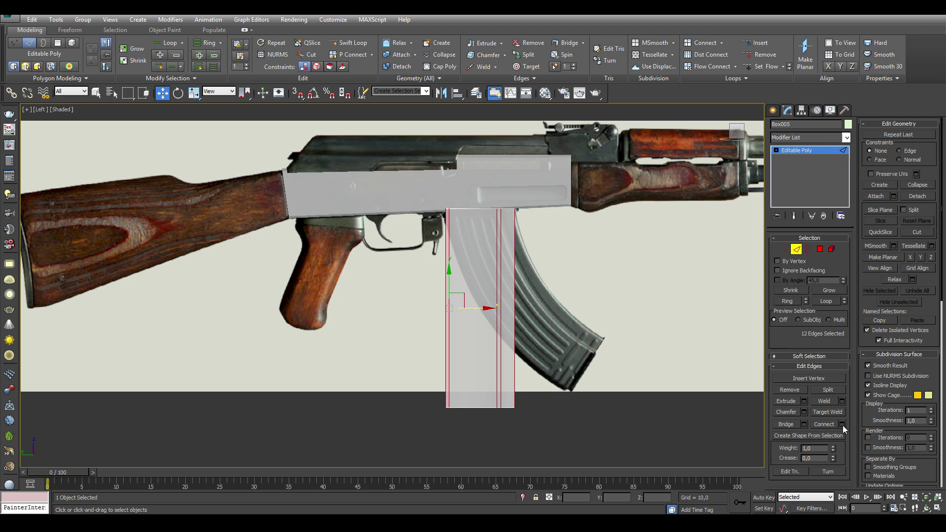
Connect the selected edges with 5 horizontal loops along the magazine's length
left_click(843, 425)
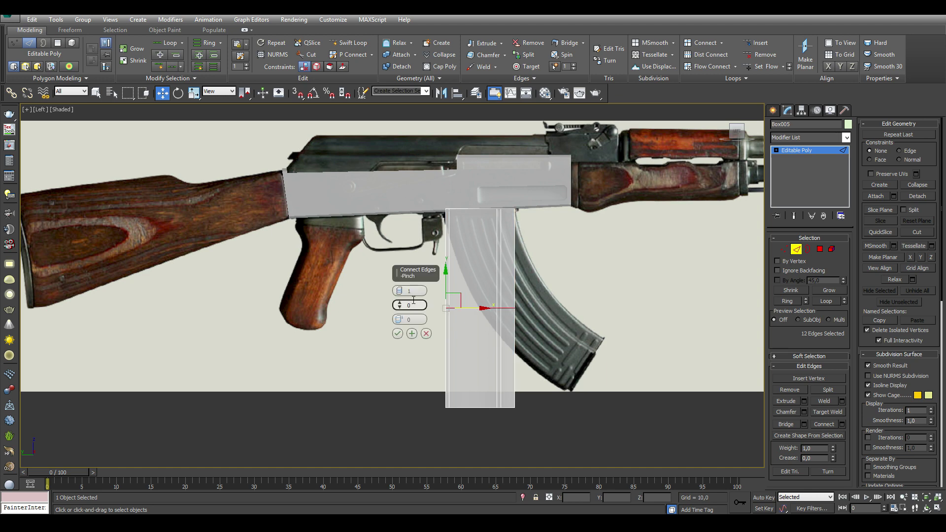
left_click_drag(400, 288, 399, 281)
left_click(397, 334)
Curve the magazine with a Bend modifier of about 45.5° and position it over the reference
left_click(797, 249)
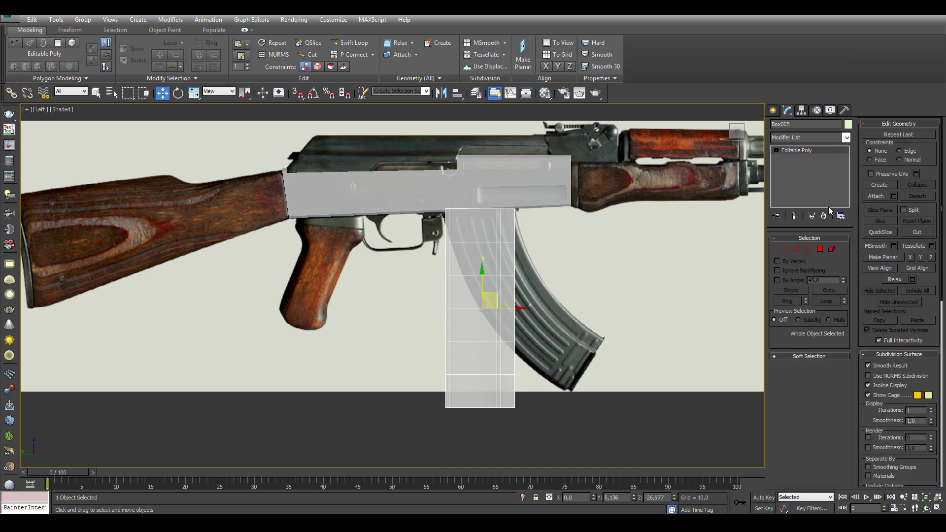
left_click(847, 138)
left_click(789, 327)
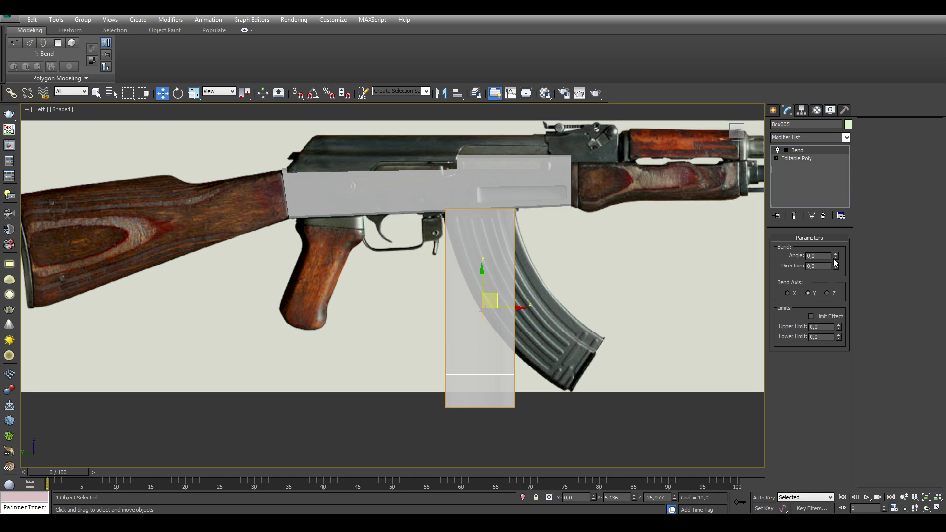
left_click_drag(836, 256, 836, 227)
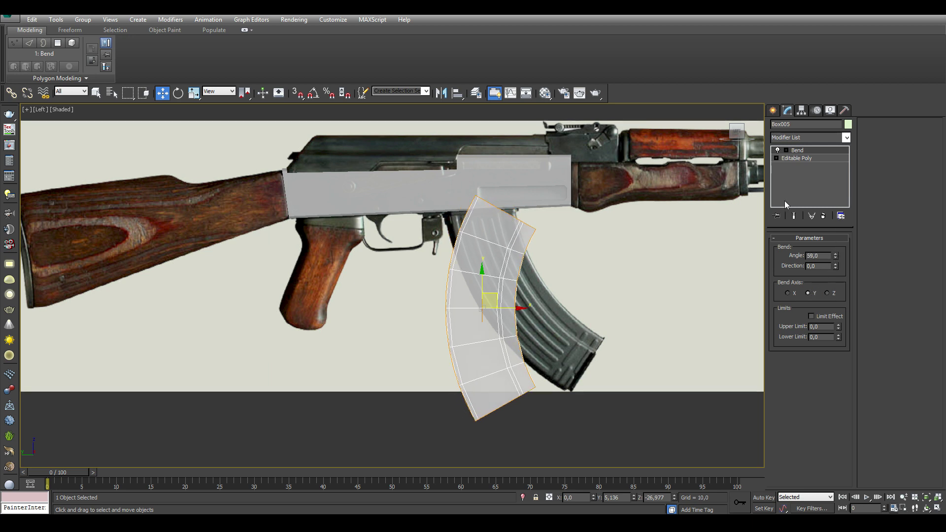
left_click_drag(503, 286, 536, 275)
left_click_drag(836, 256, 836, 269)
Rotate the magazine to match the reference tilt and collapse it to editable poly
key("e")
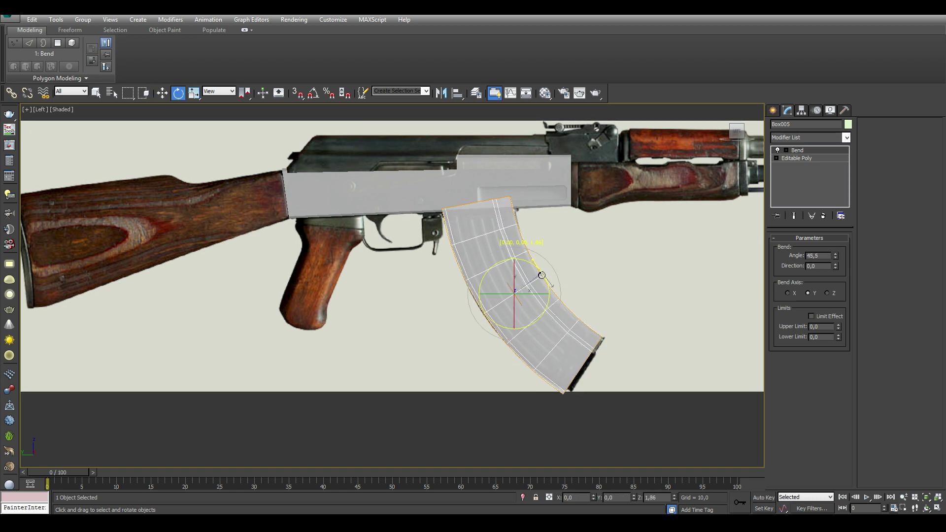
left_click_drag(540, 271, 542, 275)
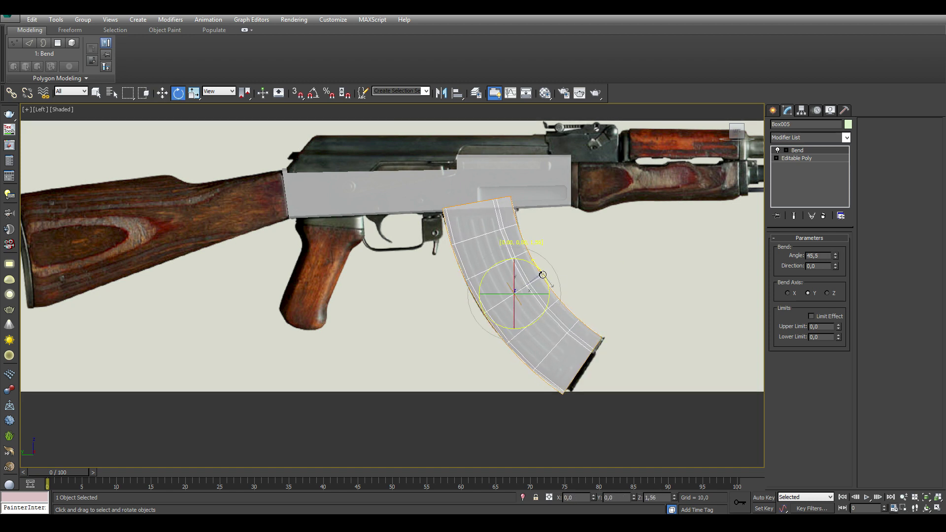
right_click(516, 297)
left_click(655, 400)
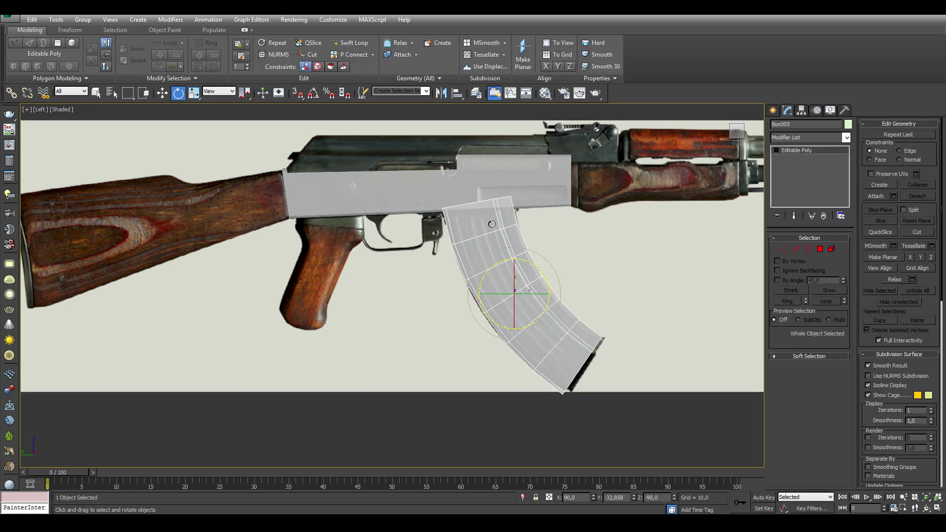
scroll(512, 298, "up", 5)
scroll(620, 202, "up", 3)
Level the magazine's top row of vertices and finish a slice near the top
key("1")
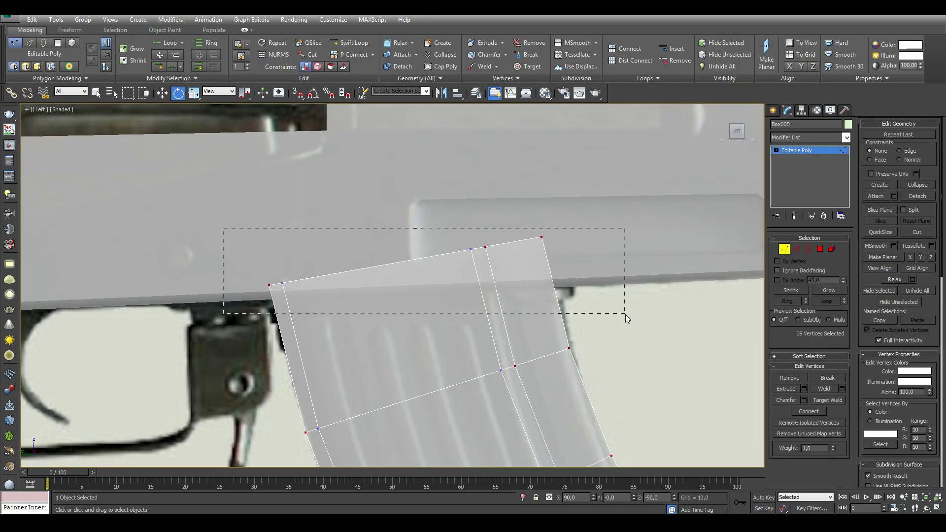
left_click_drag(625, 315, 625, 313)
mouse_move(440, 248)
left_mouse_down()
mouse_move(459, 236)
mouse_move(468, 274)
left_mouse_up()
key("w")
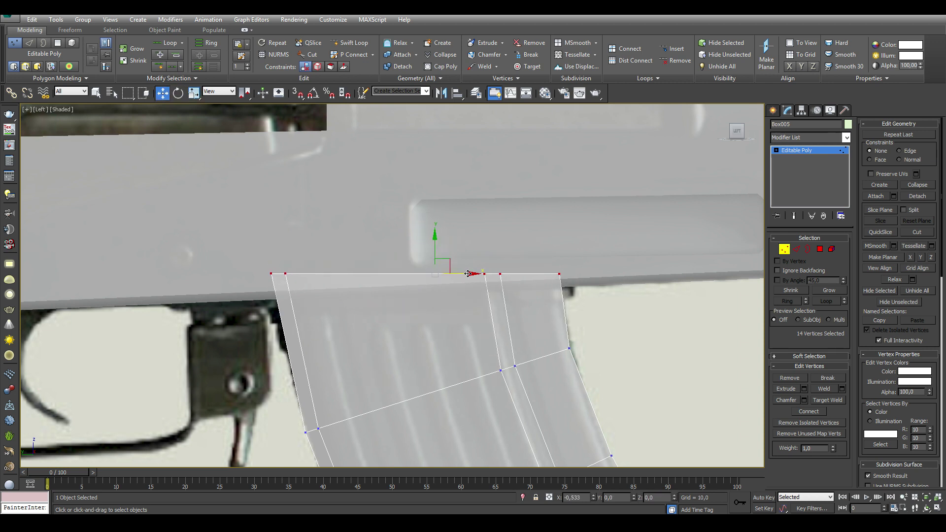
left_click(796, 249)
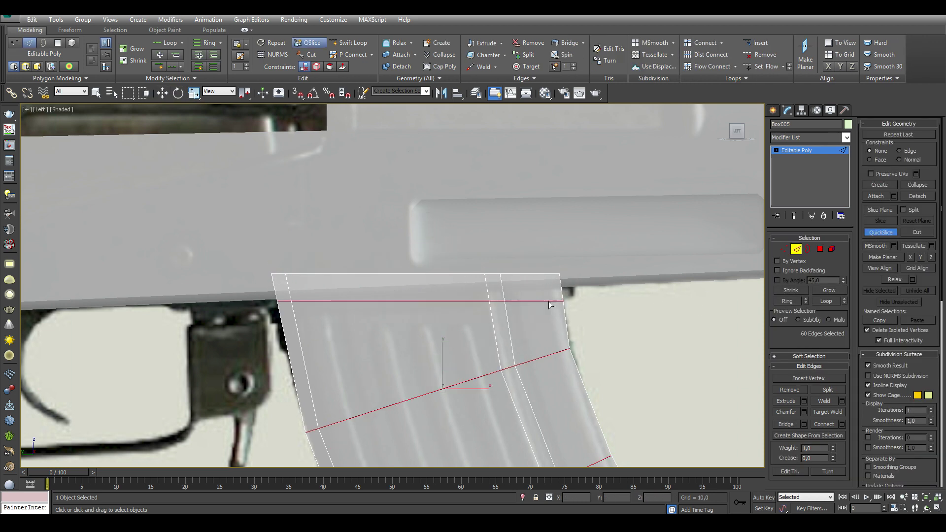
left_click(876, 235)
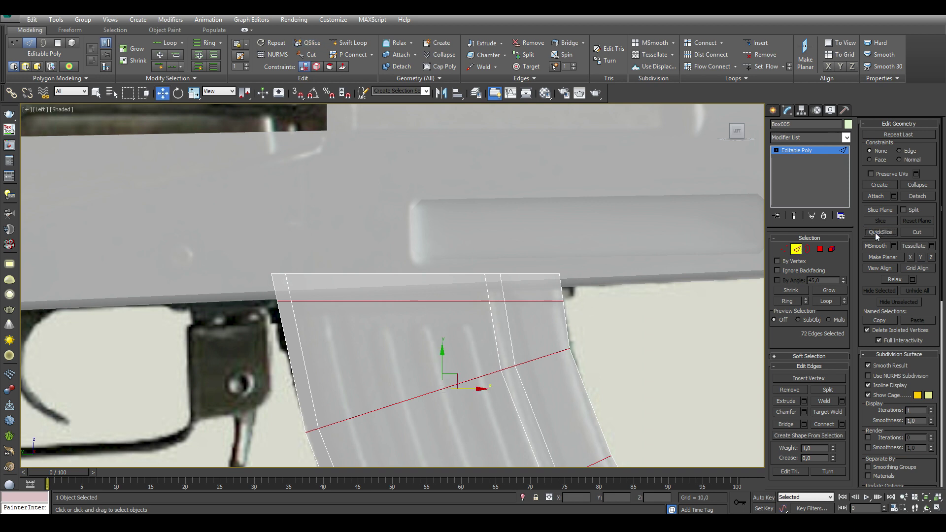
Extrude the four top-right polygons into a raised rim
left_click(820, 250)
left_click_drag(591, 294, 498, 276)
left_click(805, 393)
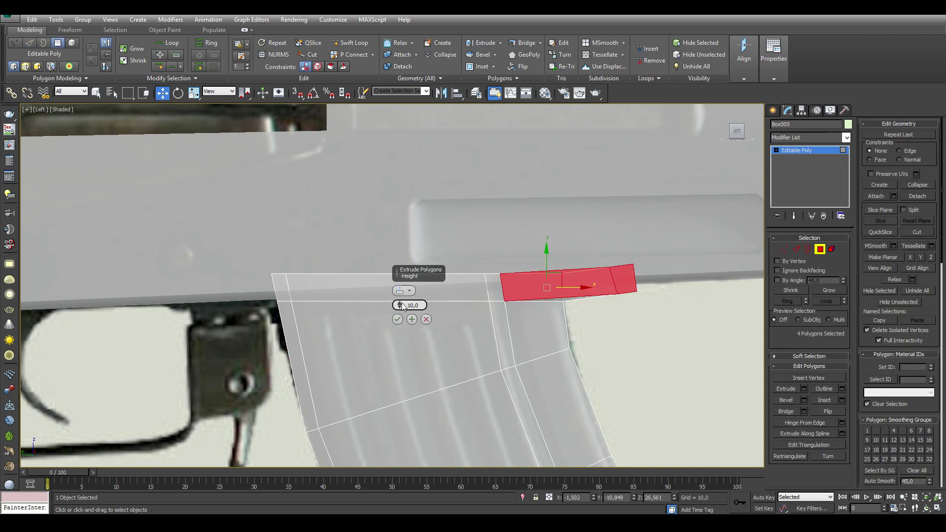
left_click_drag(400, 306, 399, 302)
left_click(398, 319)
Extrude the top-left polygon by about -0.087 so it sits nearly flush
left_click(390, 294)
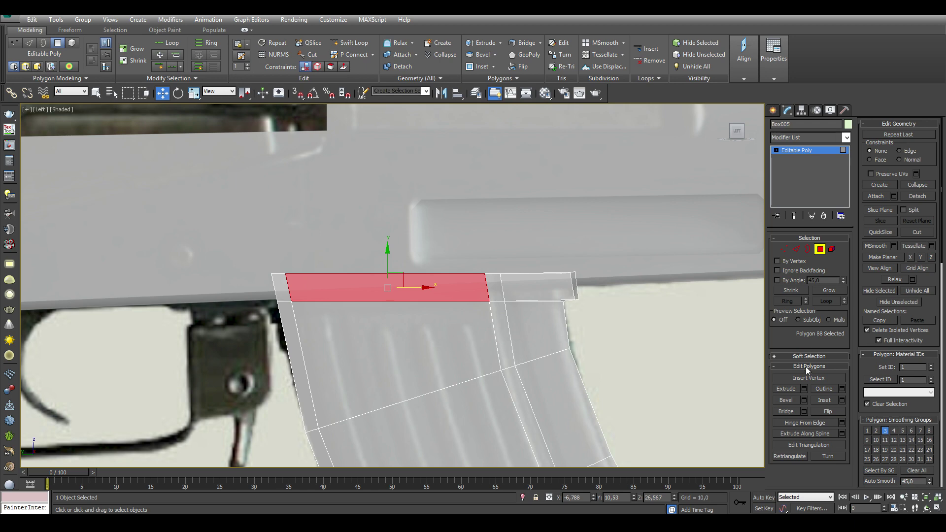
left_click(805, 388)
key("alt+w")
middle_click_drag(567, 374, 594, 316, "alt")
scroll(594, 309, "up", 3)
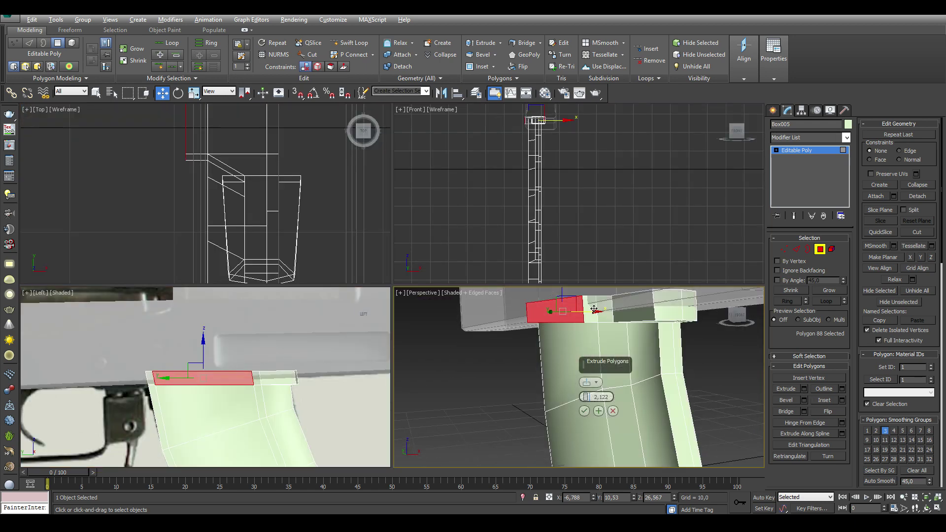
left_click_drag(586, 396, 587, 400)
Mirror the collar across Z with a Symmetry modifier and collapse it to editable poly
left_click(584, 411)
key("4")
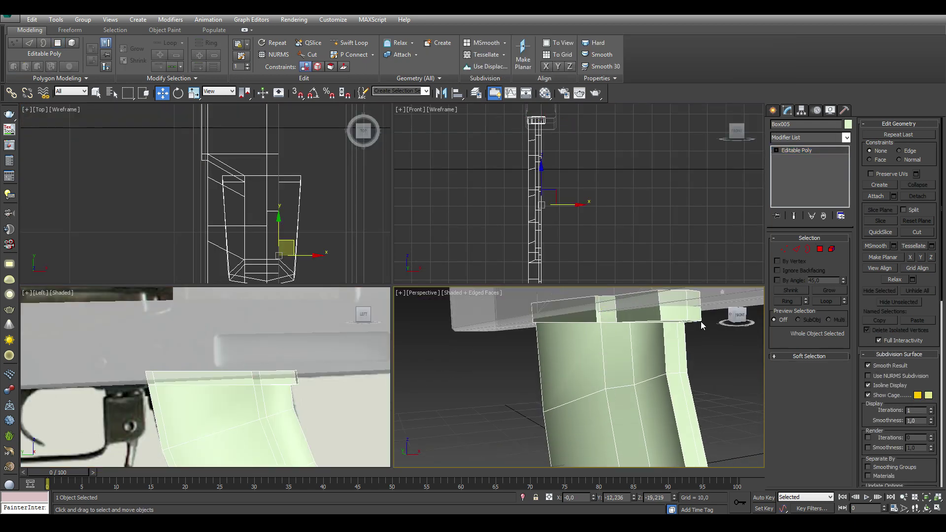
left_click(846, 137)
scroll(837, 376, "down", 5)
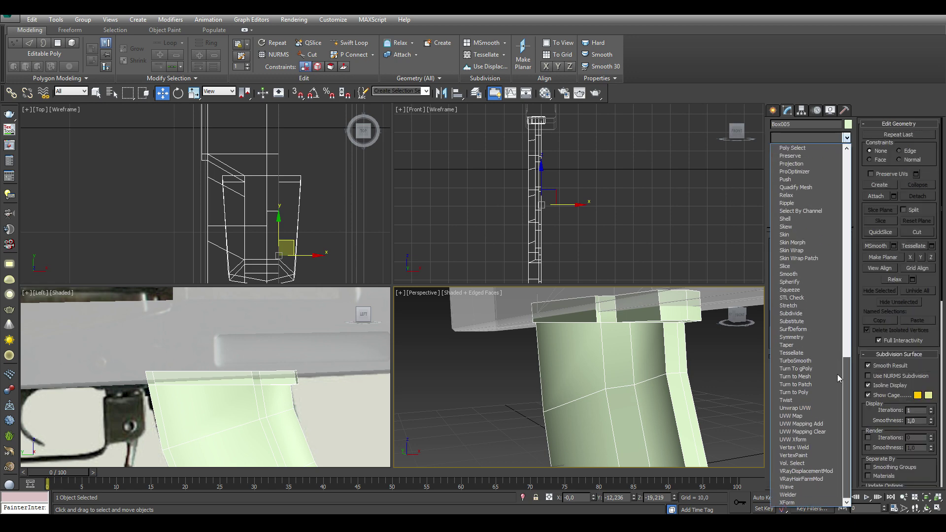
scroll(838, 376, "down", 5)
left_click(805, 337)
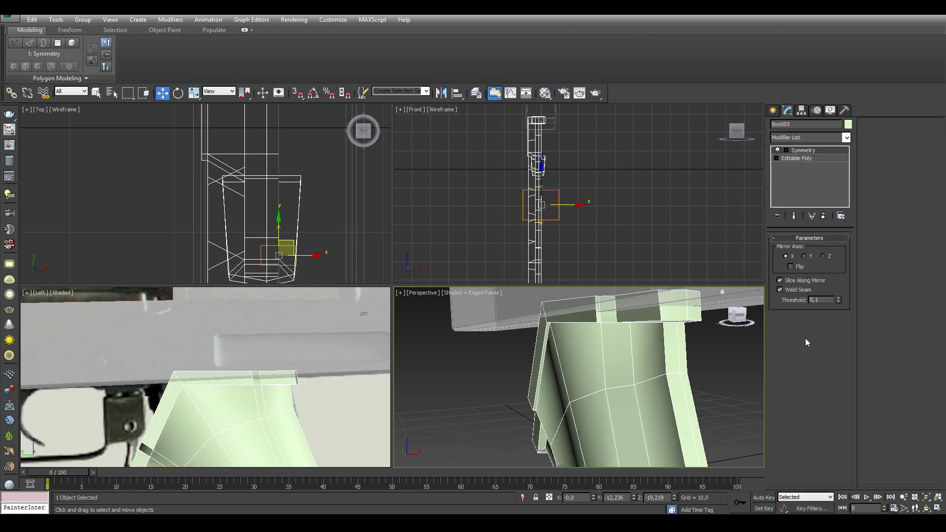
left_click(824, 256)
right_click(629, 373)
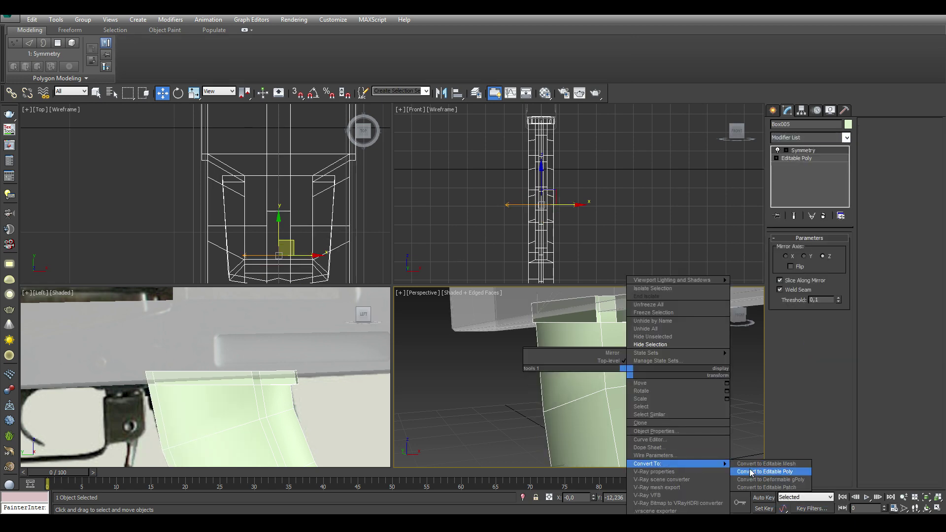
left_click(750, 472)
Bevel the 12 side polygons with height 0.659 and outline 0.439
middle_click_drag(567, 375, 595, 336, "alt")
scroll(595, 337, "up", 3)
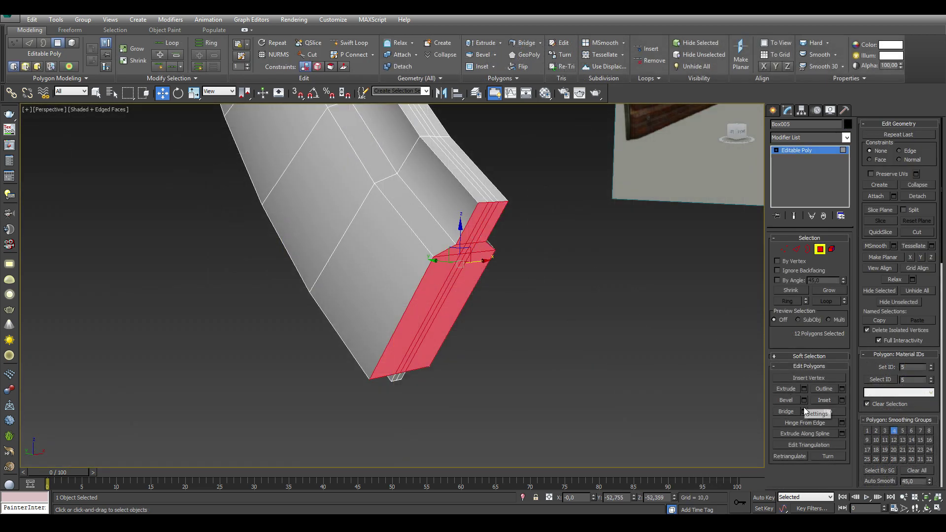
left_click(803, 400)
left_click_drag(400, 305, 400, 300)
left_click_drag(400, 319, 402, 309)
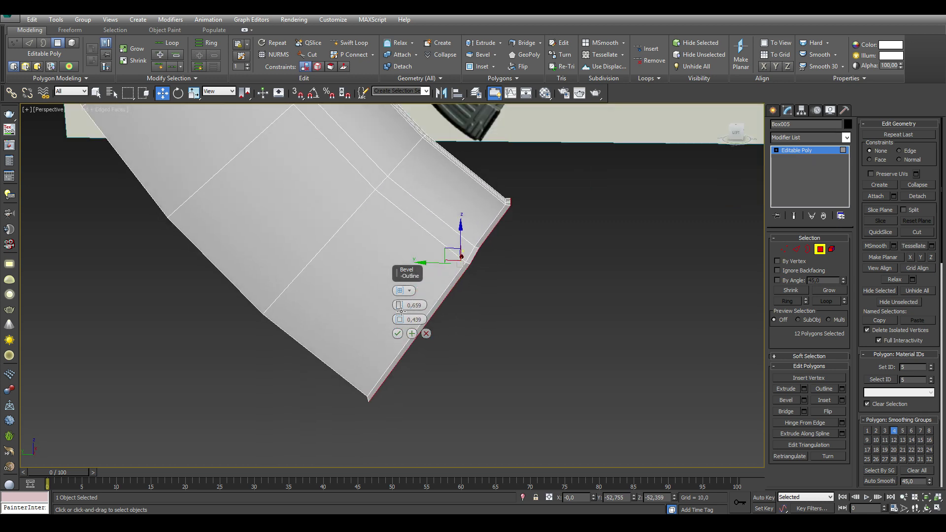
left_click(397, 333)
mouse_move(397, 333)
middle_mouse_down("alt")
mouse_move(467, 241)
mouse_move(454, 210)
middle_mouse_up("alt")
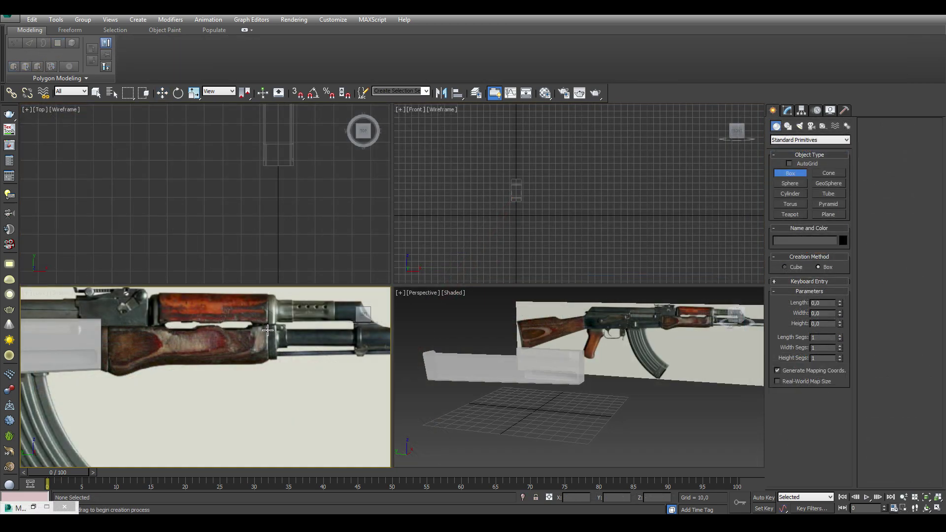
Draw a new box over the lower handguard and convert it to editable poly
left_click_drag(268, 329, 107, 373)
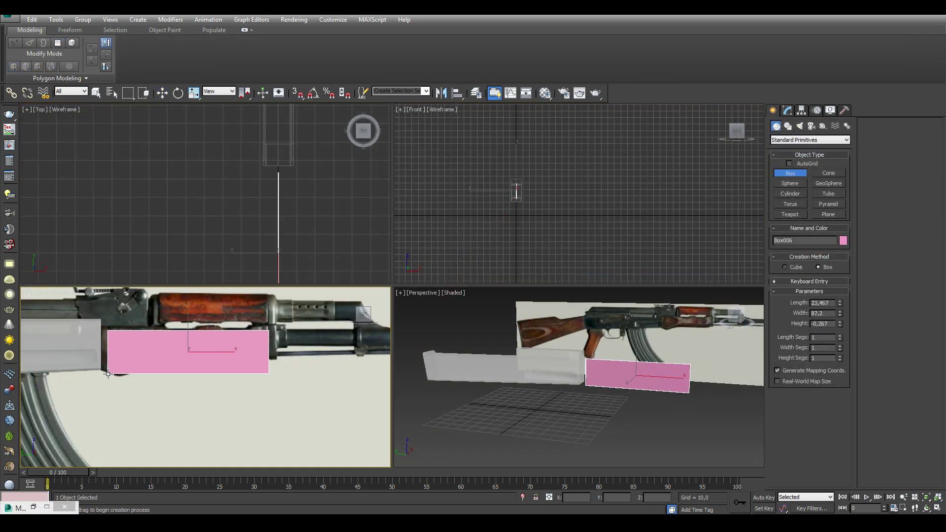
right_click(194, 367)
mouse_move(245, 463)
right_click(195, 368)
left_click(313, 466)
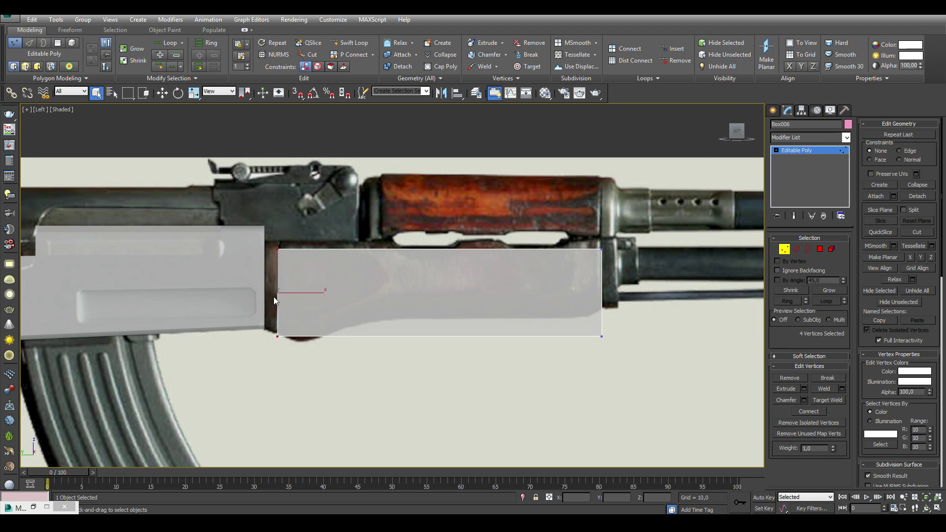
scroll(273, 296, "up", 3)
key("w")
middle_click_drag(739, 315, 543, 329)
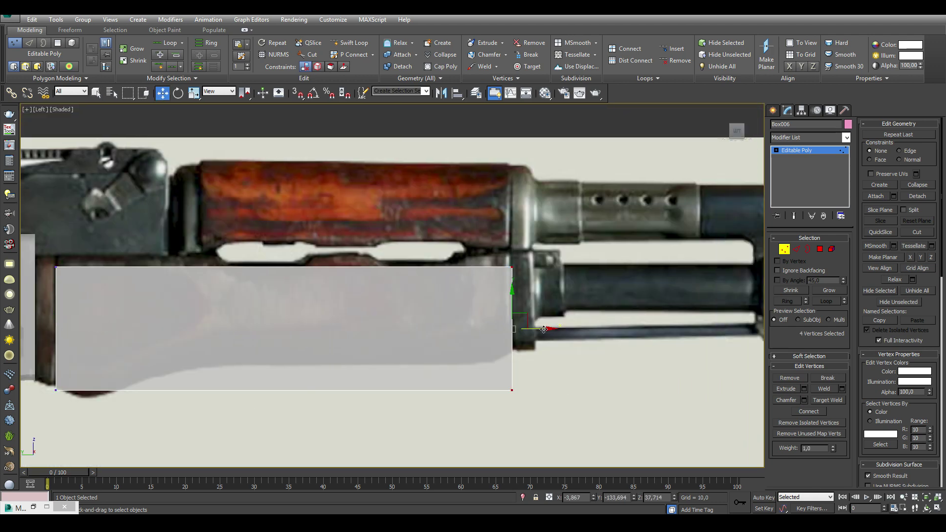
middle_click_drag(412, 323, 407, 317)
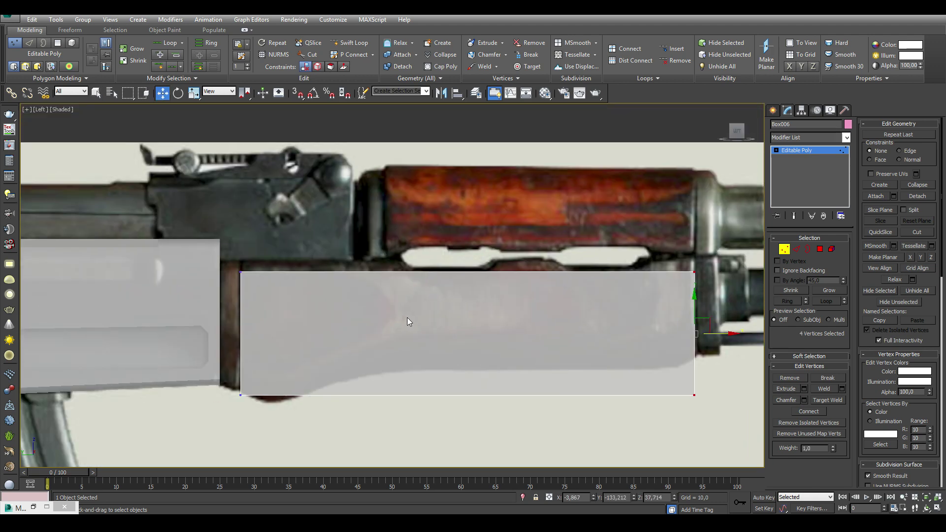
QuickSlice ten vertical cuts across the box from left to right
left_click(797, 249)
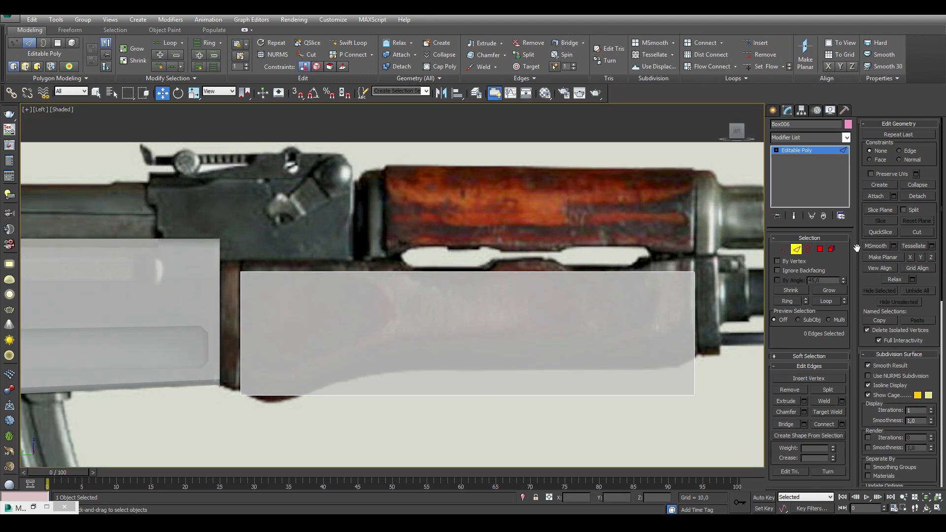
double_click(255, 387)
double_click(272, 387, "ctrl")
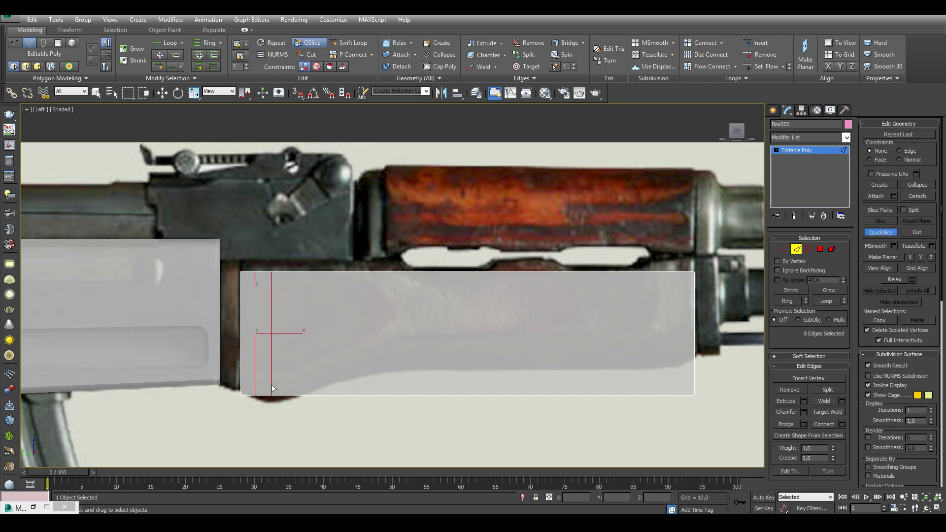
double_click(293, 386, "ctrl")
double_click(324, 376, "ctrl")
double_click(372, 365, "ctrl")
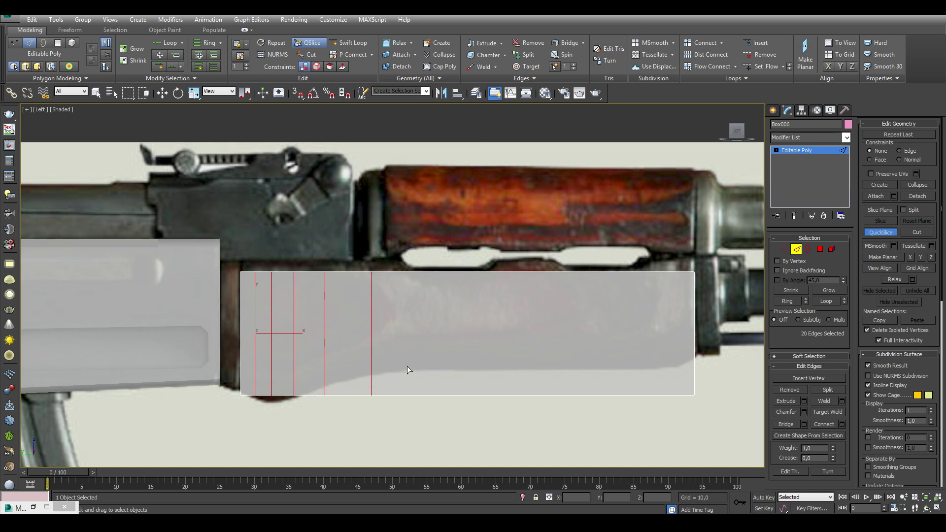
double_click(411, 283, "ctrl")
double_click(481, 286, "ctrl")
double_click(570, 280, "ctrl")
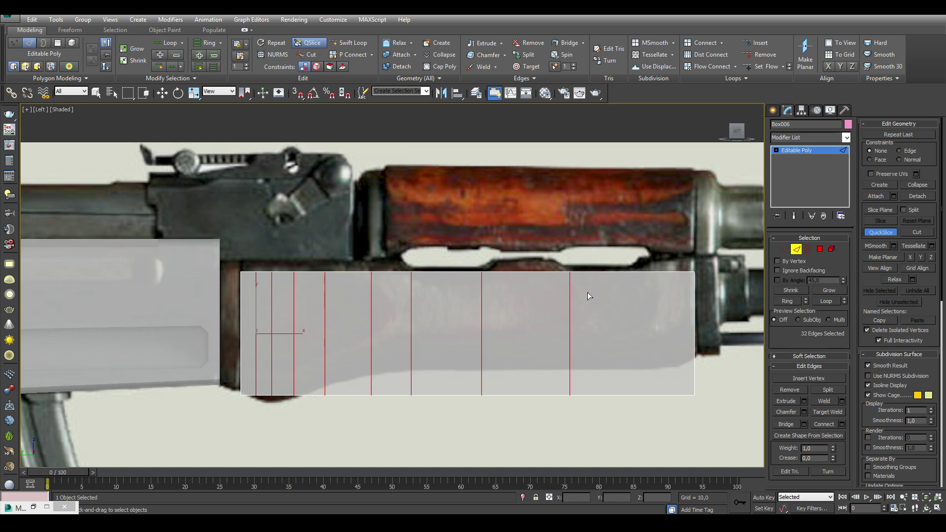
middle_click_drag(588, 292, 473, 298)
double_click(517, 288, "ctrl")
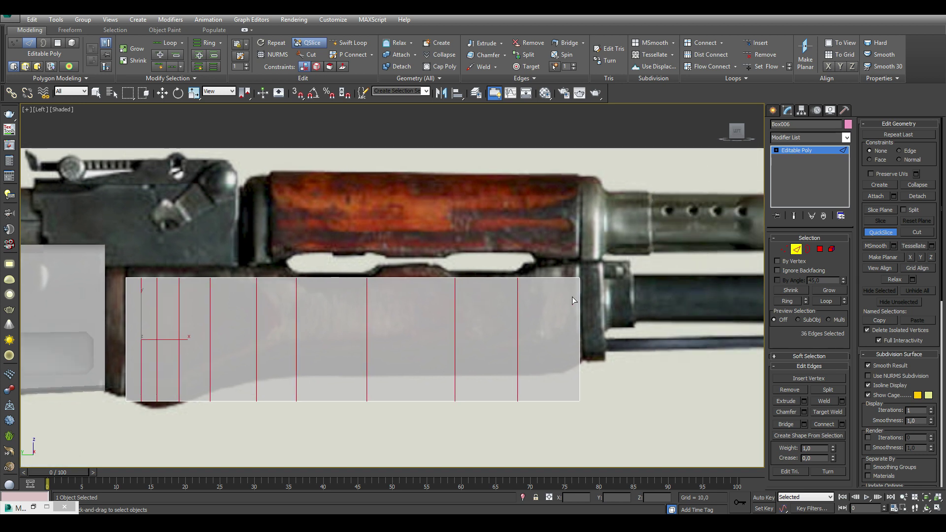
double_click(569, 365, "ctrl")
left_click(873, 234)
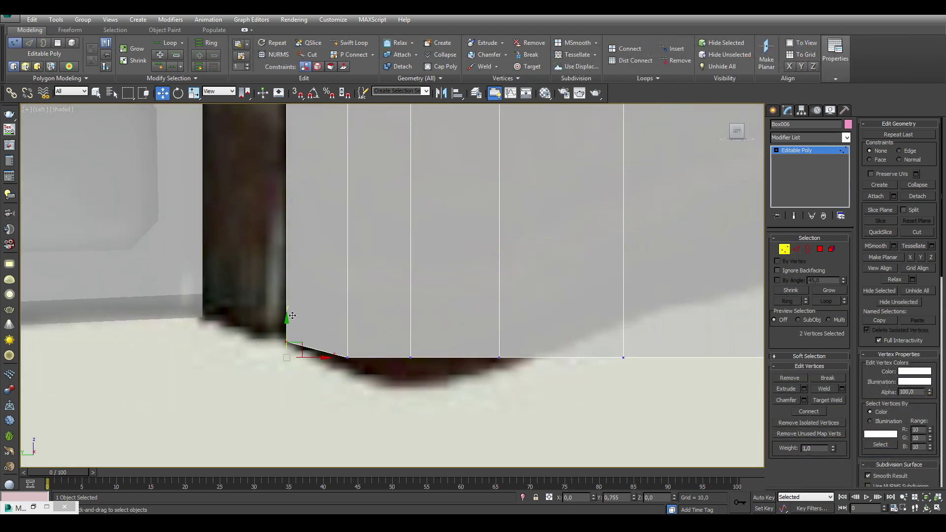
Move the bottom and right-end vertices to follow the handguard's curved outline
mouse_move(348, 325)
left_mouse_down()
mouse_move(391, 317)
mouse_move(499, 335)
left_mouse_up()
scroll(500, 335, "down", 3)
scroll(412, 363, "down", 3)
left_click_drag(417, 375, 417, 345)
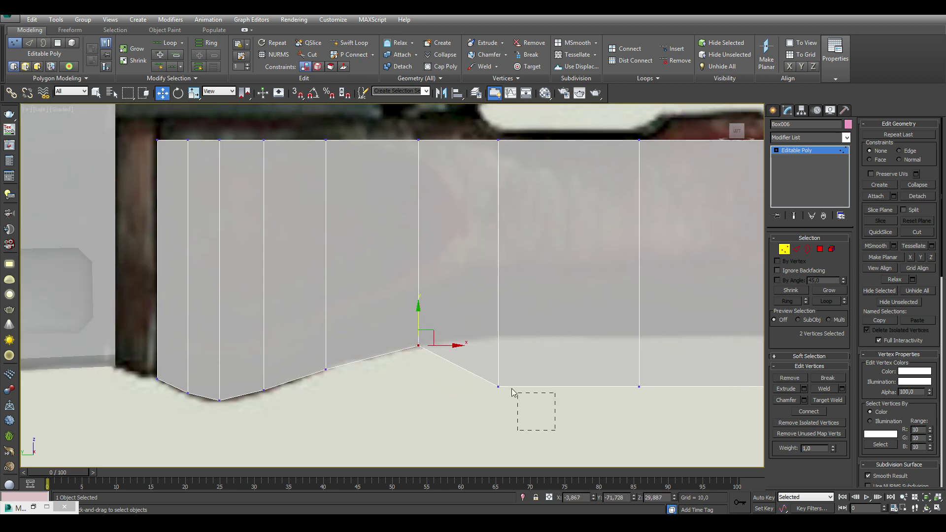
left_click_drag(497, 392, 497, 336)
middle_click_drag(636, 370, 374, 372)
left_click_drag(658, 412, 380, 370)
middle_click_drag(490, 312, 567, 315)
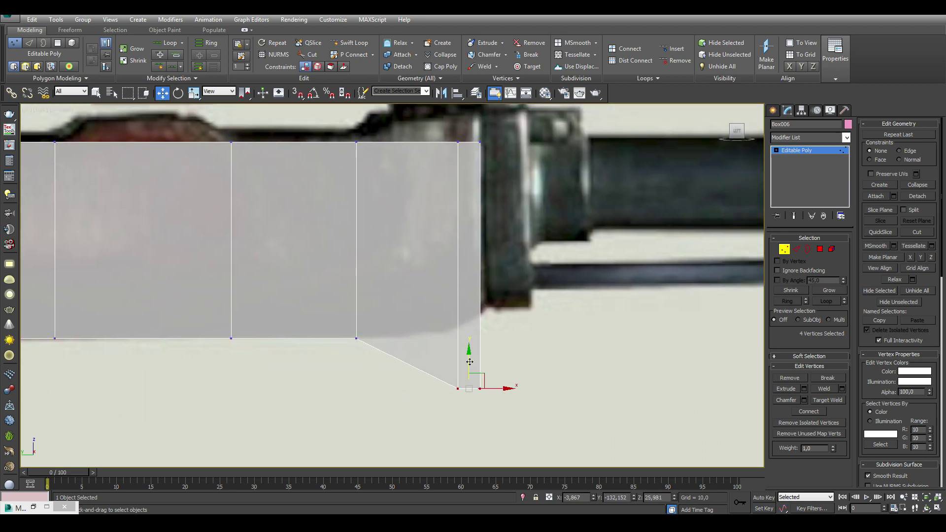
mouse_move(518, 351)
left_mouse_down()
mouse_move(477, 302)
mouse_move(484, 314)
left_mouse_up()
Select the 11-edge bottom loop and chamfer it by 6.744
left_click(797, 250)
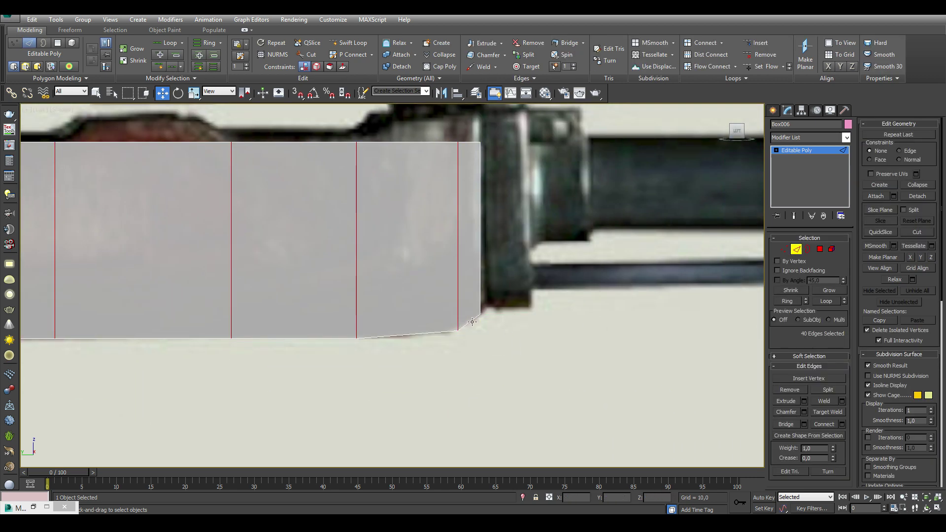
left_click(469, 323)
left_click(827, 301)
key("alt+w")
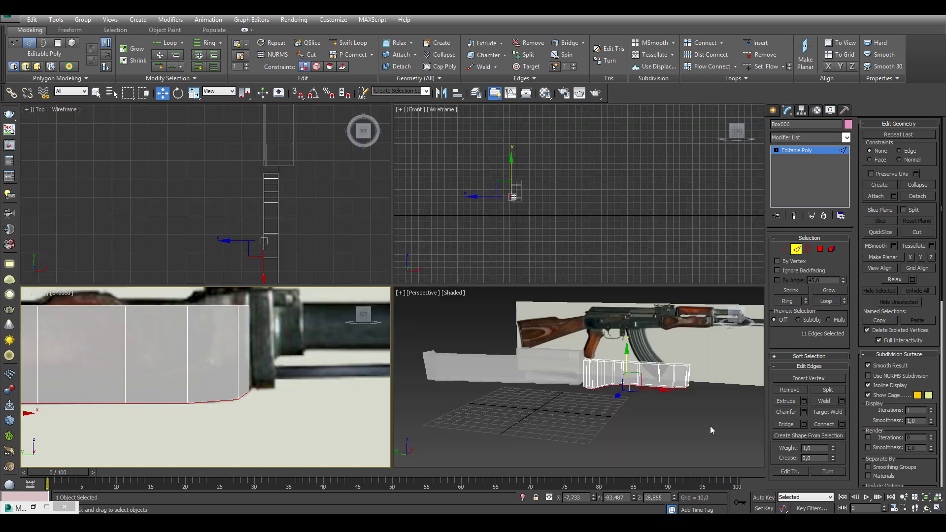
mouse_move(710, 425)
middle_mouse_down("alt")
mouse_move(655, 377)
mouse_move(663, 376)
middle_mouse_up("alt")
scroll(655, 377, "up", 5)
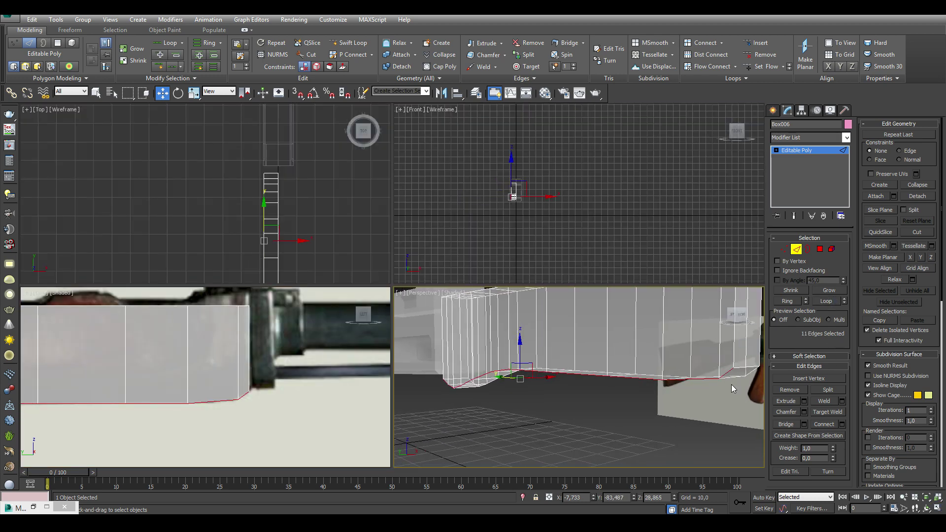
left_click(804, 412)
left_click_drag(586, 383, 590, 373)
left_click(584, 425)
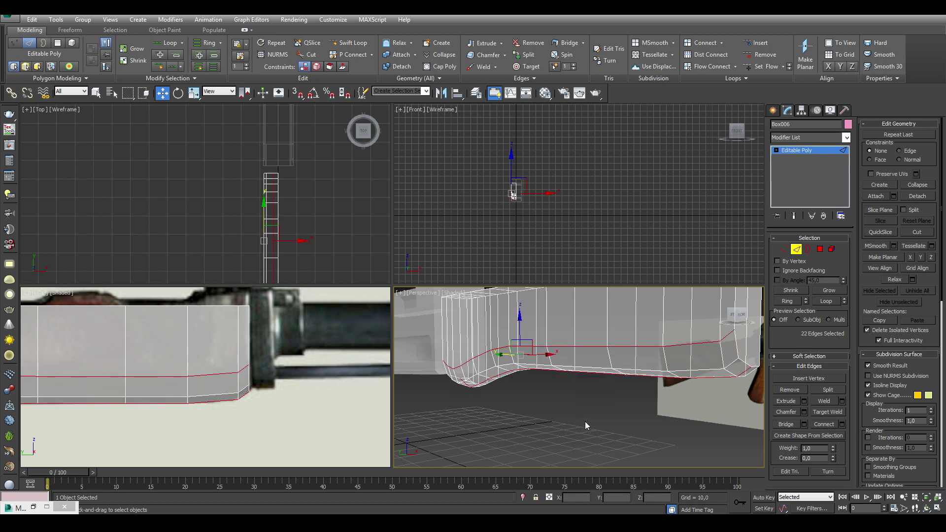
mouse_move(583, 333)
middle_mouse_down()
mouse_move(560, 363)
mouse_move(590, 388)
middle_mouse_up()
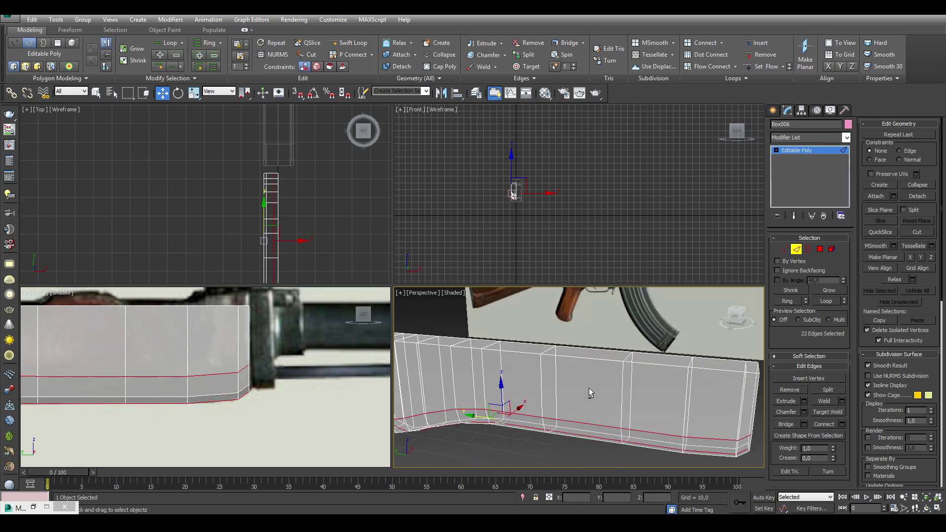
Extrude nine alternating top faces of the handguard block upward into tabs
key("4")
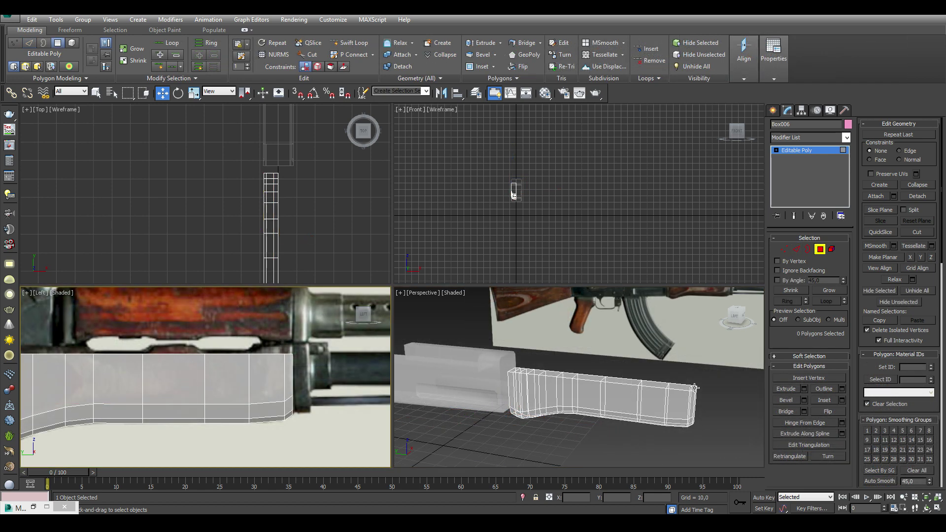
key("q")
left_click(650, 388)
left_click(631, 381, "ctrl")
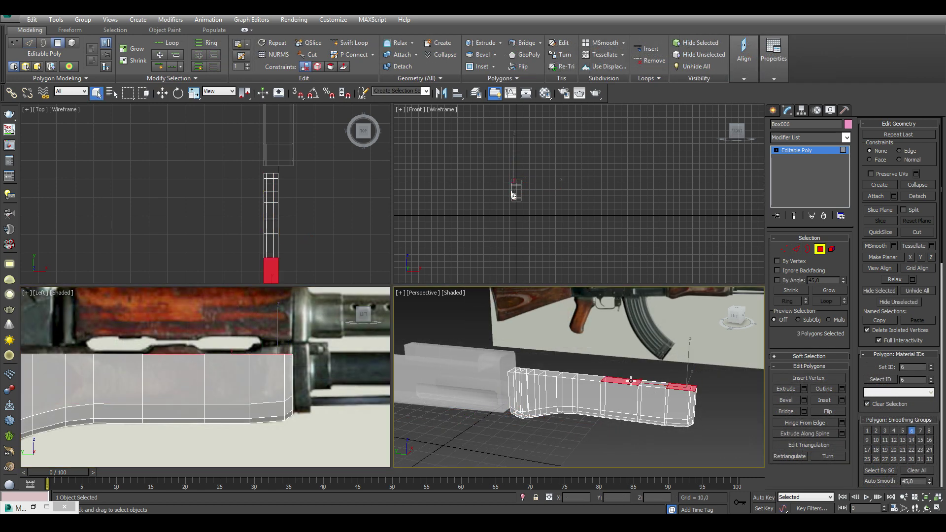
scroll(528, 371, "up", 5)
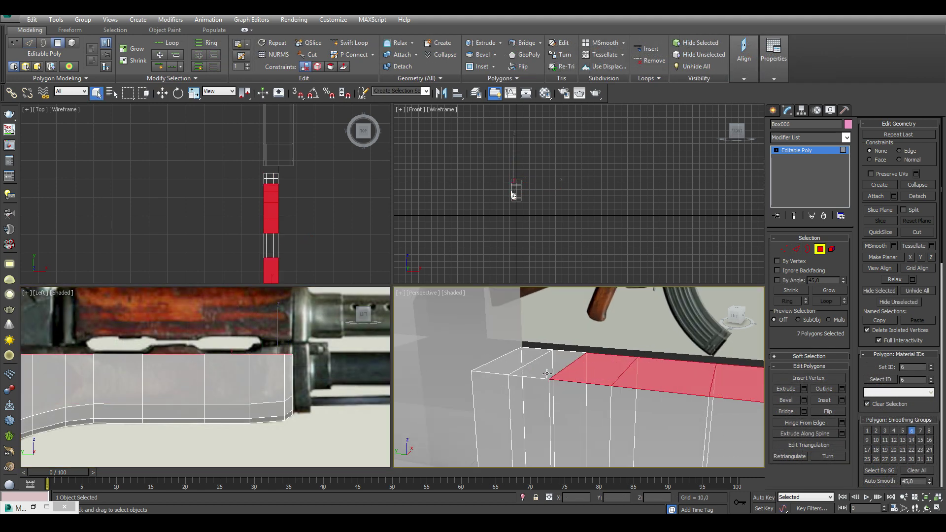
left_click(533, 365, "ctrl")
left_click(495, 365, "ctrl")
scroll(557, 386, "down", 5)
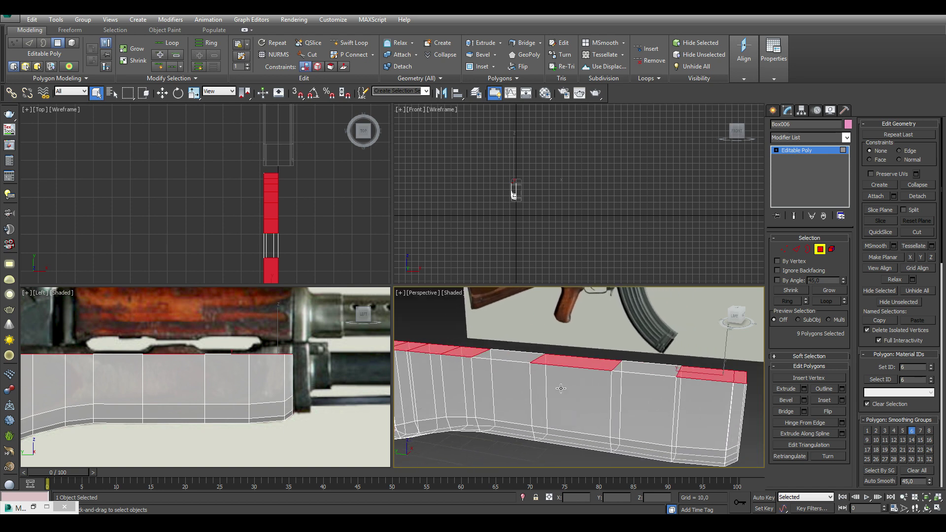
left_click(805, 388)
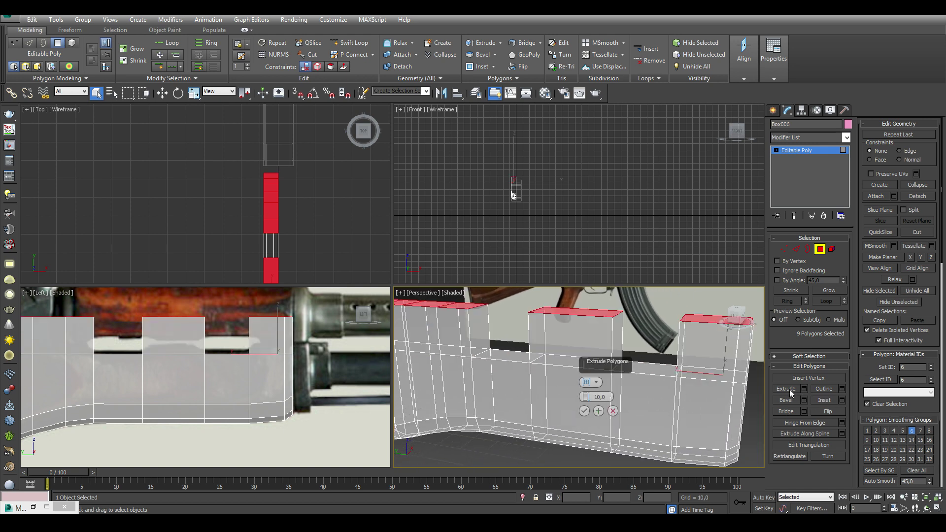
left_click_drag(586, 397, 579, 406)
left_click(584, 411)
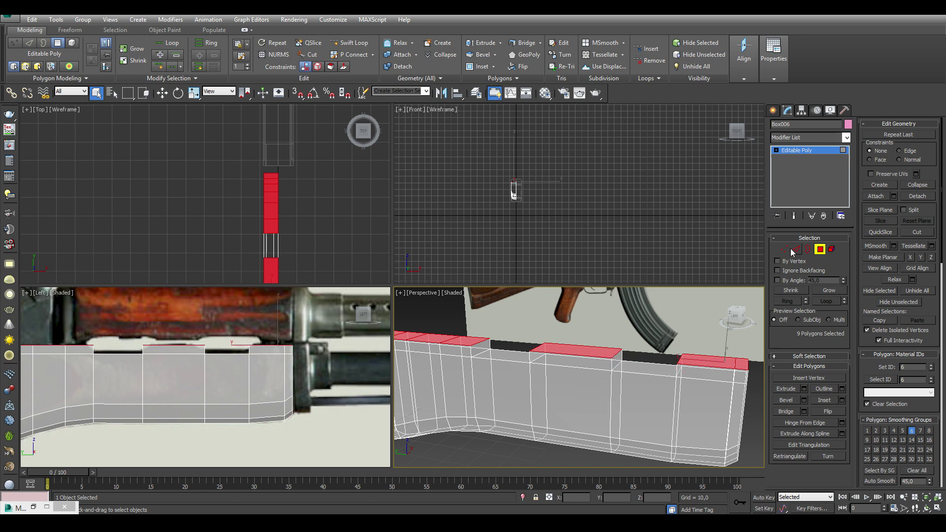
Raise the top vertex row and slide the notch vertices left to slant the notch edges
key("1")
key("alt+w")
mouse_move(671, 345)
left_mouse_down()
mouse_move(370, 317)
mouse_move(389, 301)
left_mouse_up()
key("w")
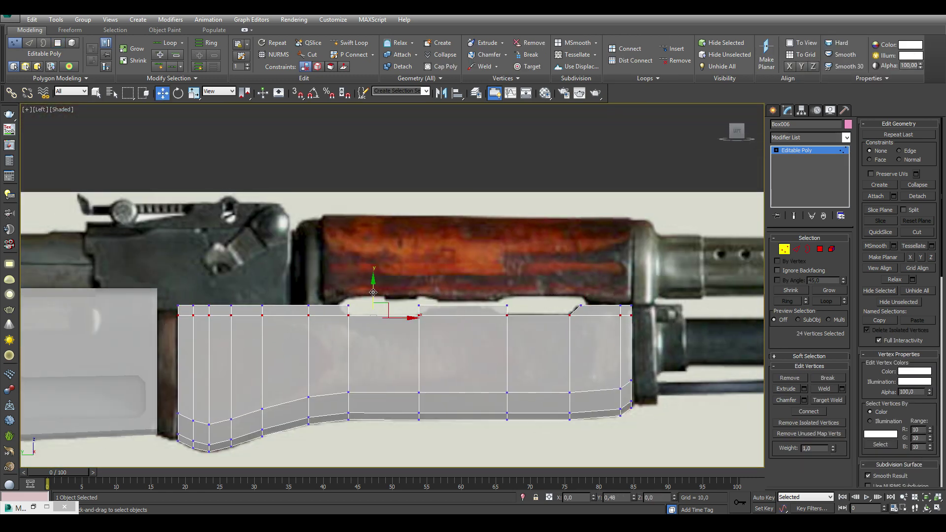
left_click_drag(498, 298, 517, 305)
left_click_drag(456, 305, 369, 305)
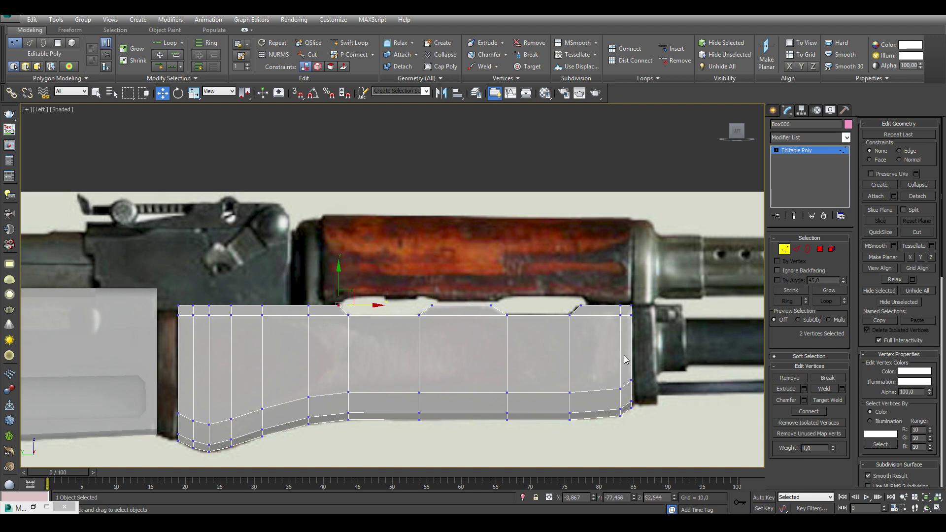
middle_click_drag(369, 305, 374, 296)
key("alt+w")
Add a Symmetry modifier to the lower block, mirroring across the Z axis
key("1")
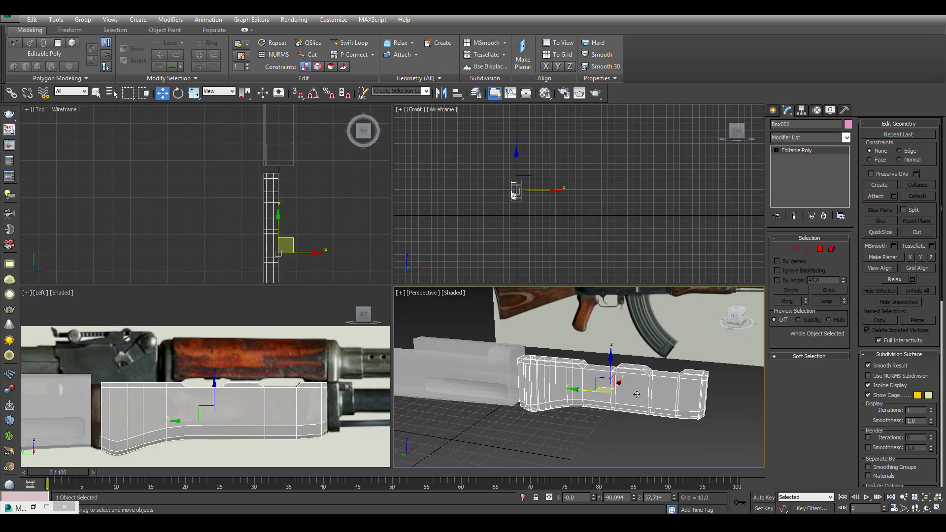
middle_click_drag(636, 394, 671, 390, "alt")
left_click(845, 137)
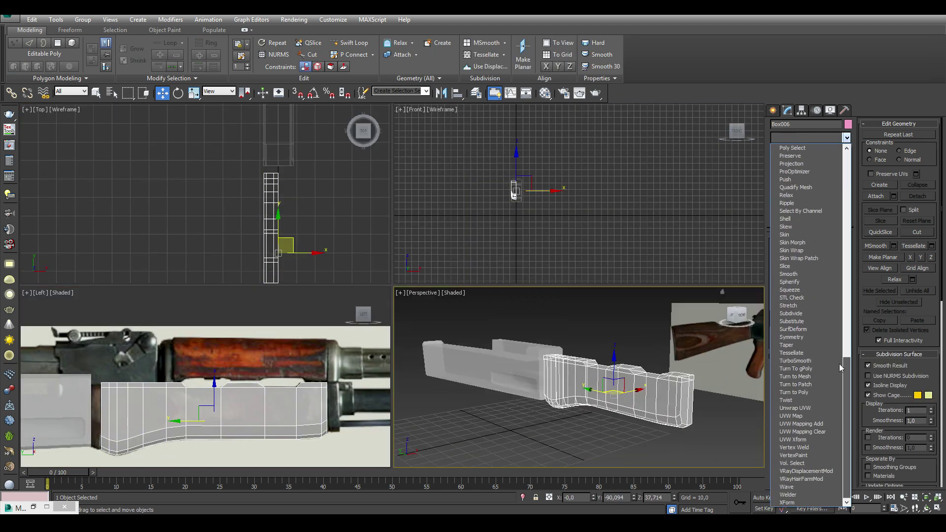
left_click(809, 339)
left_click(822, 257)
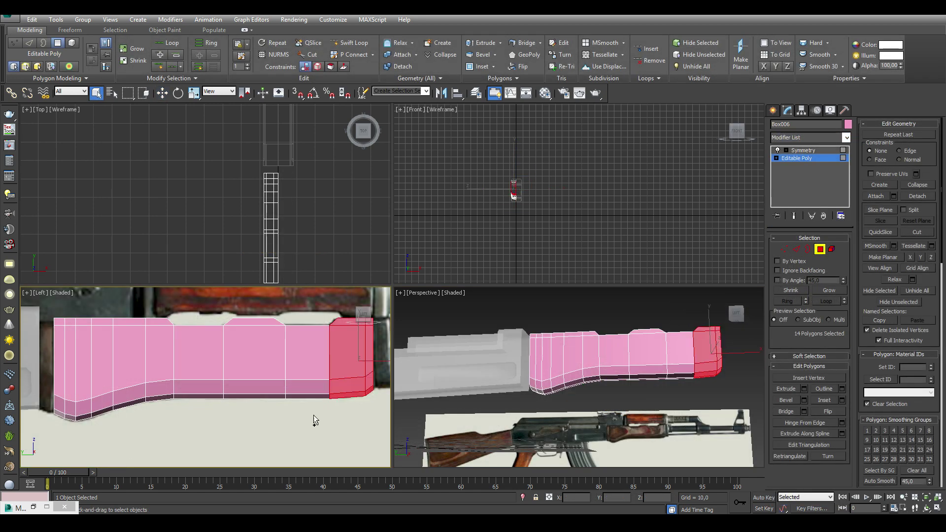
Assign smoothing group 1 to all polygons of the block
left_click_drag(63, 347, 60, 324)
left_click(869, 430)
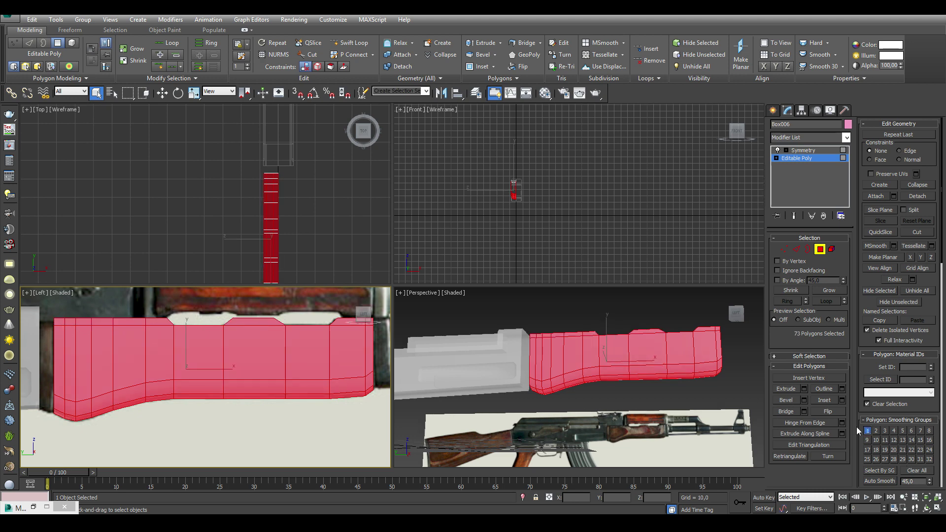
scroll(613, 407, "up", 3)
middle_click_drag(613, 408, 522, 345, "alt")
scroll(535, 358, "up", 3)
Select the top-strip polygons of the block to regroup their smoothing
left_click(527, 343)
left_click(581, 328, "ctrl")
left_click(636, 315, "ctrl")
left_click(663, 310, "ctrl")
mouse_move(663, 310)
middle_mouse_down("alt")
mouse_move(638, 381)
mouse_move(682, 393)
middle_mouse_up("alt")
left_click(480, 316, "ctrl")
left_click(518, 340, "ctrl")
left_click(554, 350, "ctrl")
left_click(631, 389, "ctrl")
left_click(640, 408, "ctrl")
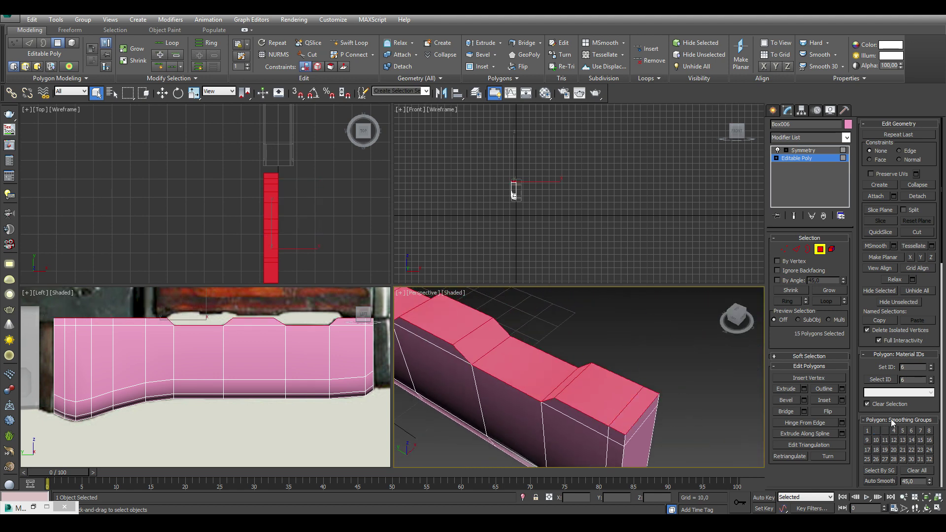
Deselect the block and draw a new box over the upper barrel reference
key("4")
left_click(682, 359)
mouse_move(682, 359)
middle_mouse_down()
mouse_move(540, 400)
mouse_move(568, 389)
mouse_move(593, 327)
mouse_move(503, 398)
middle_mouse_up()
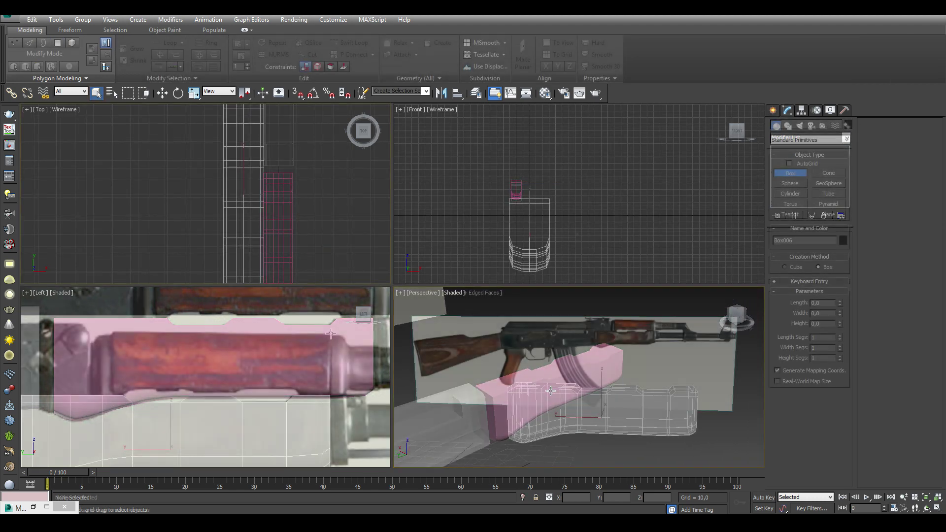
left_click_drag(331, 334, 112, 388)
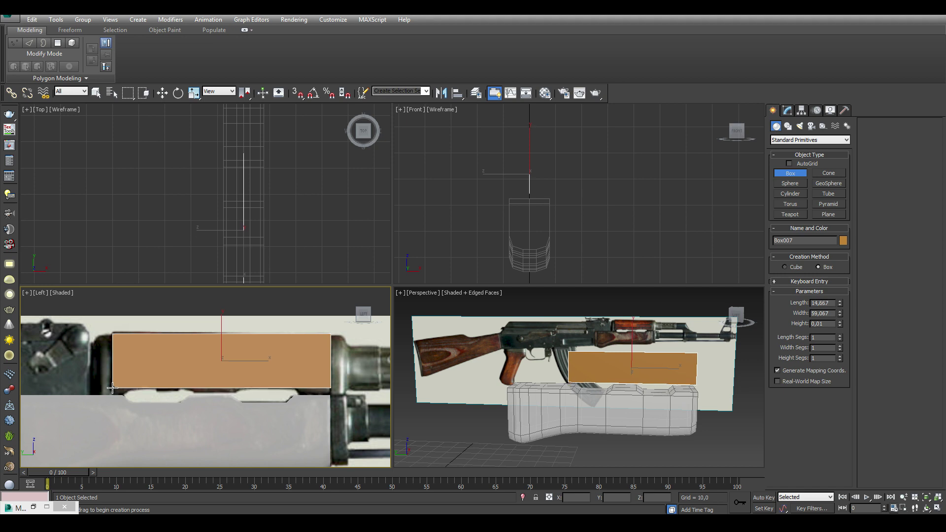
Finish the box and convert it to an Editable Poly
left_click(246, 369)
right_click(246, 301)
left_click(380, 460)
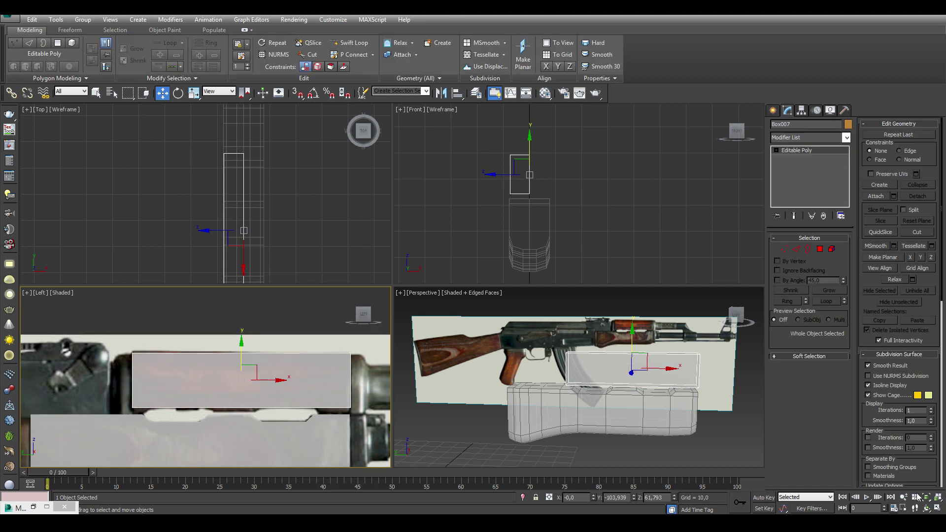
left_click(937, 508)
key("2")
QuickSlice four vertical cuts through the box in the side view
left_click(880, 232)
scroll(619, 309, "up", 2)
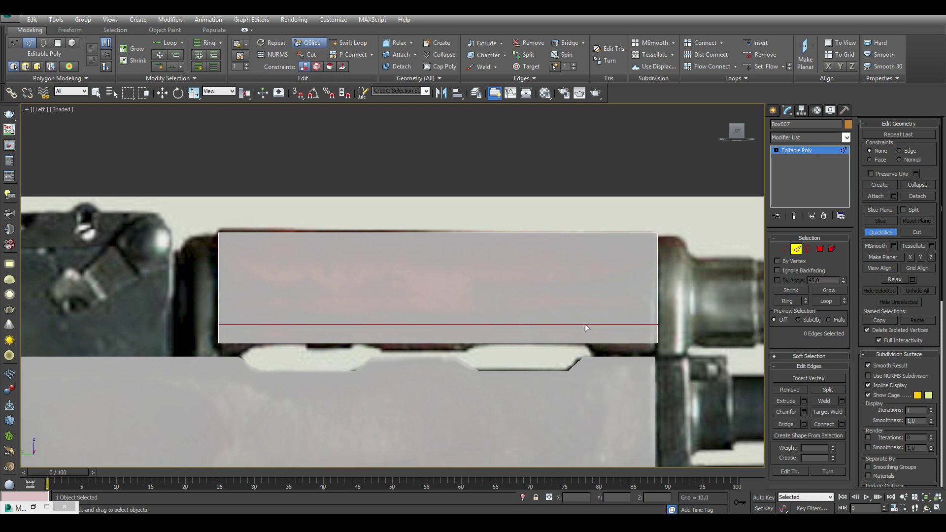
left_click(585, 325)
middle_click_drag(476, 324, 505, 323)
left_click(504, 325)
middle_click_drag(393, 327, 443, 327)
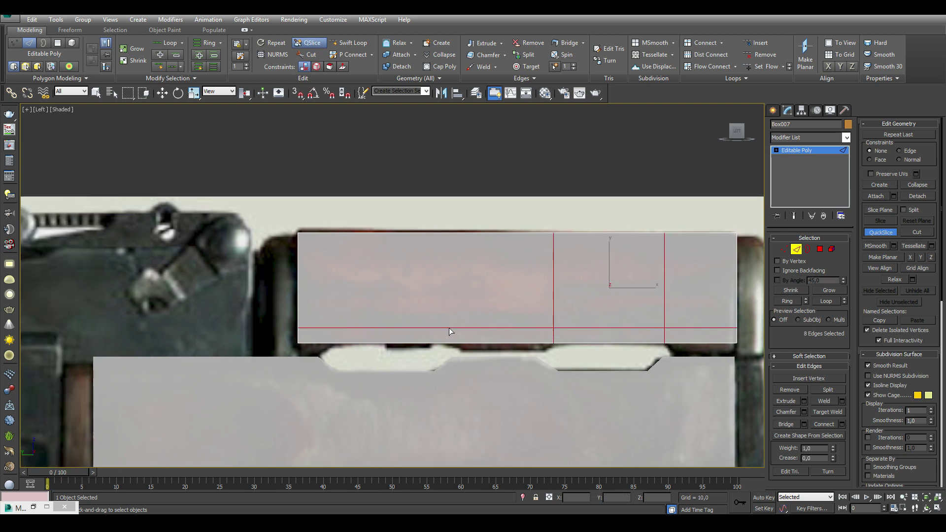
left_click(448, 331)
left_click(332, 332)
middle_click_drag(335, 333, 394, 333)
left_click(392, 332)
middle_click_drag(518, 311, 371, 310)
Select the box's top edge loop and chamfer it
key("w")
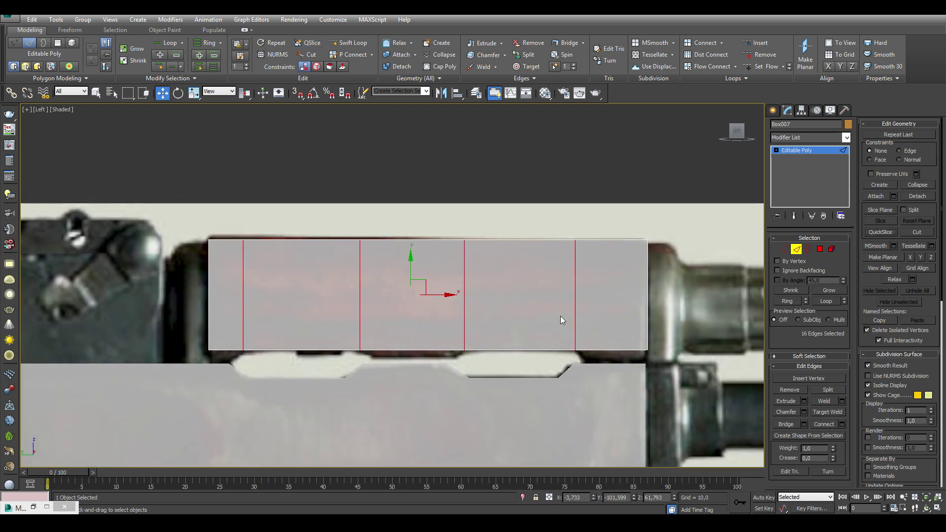
left_click(784, 249, "ctrl")
middle_click_drag(173, 233, 293, 266)
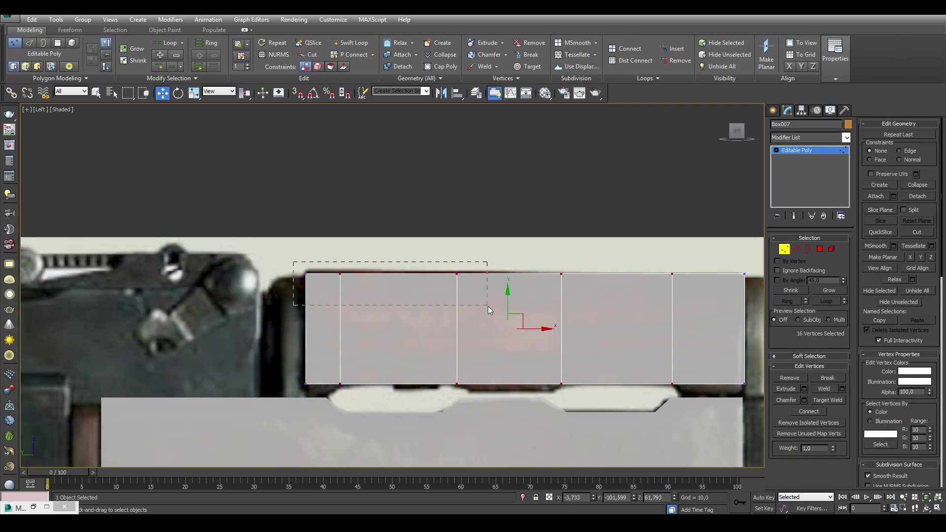
left_click(561, 274)
mouse_move(492, 320)
middle_mouse_down()
mouse_move(420, 321)
mouse_move(420, 267)
middle_mouse_up()
left_click(797, 248, "ctrl")
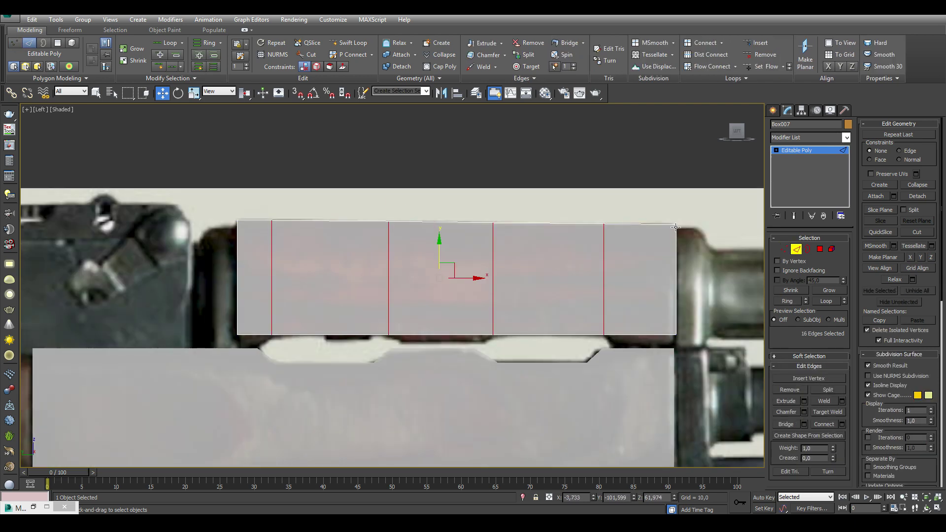
left_click(640, 223)
left_click(829, 301)
key("alt+w")
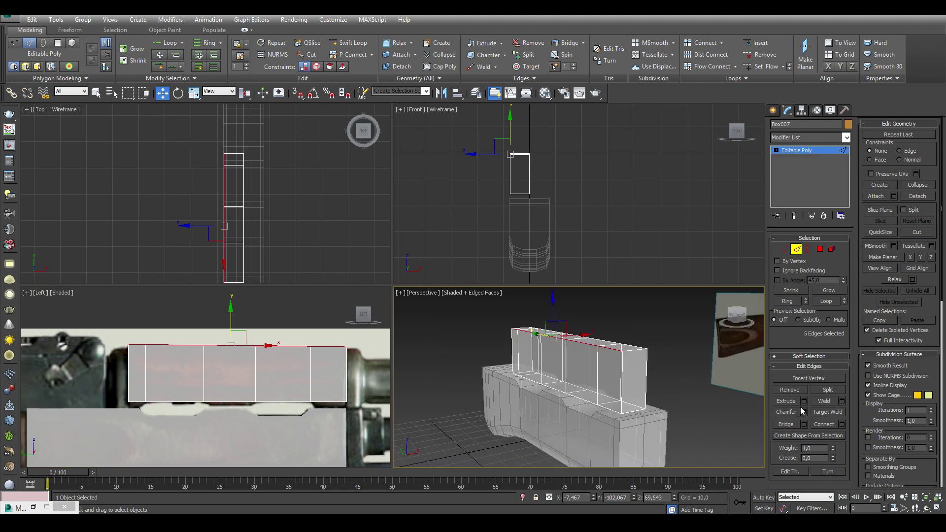
left_click(804, 412)
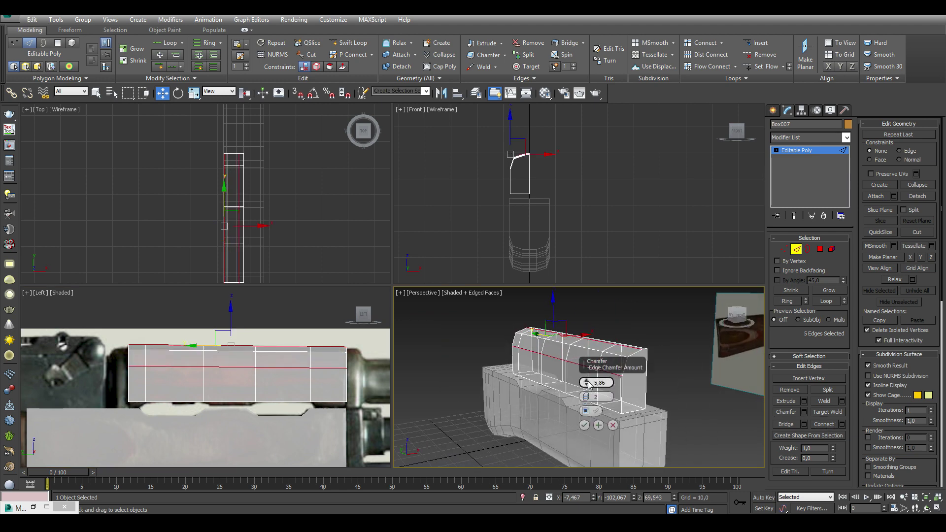
left_click(584, 425)
Try pushing the bottom polygons downward, then undo the change
key("4")
middle_click_drag(584, 425, 560, 389, "alt")
left_click(559, 389)
left_click(594, 382, "ctrl")
left_click_drag(600, 357, 599, 389)
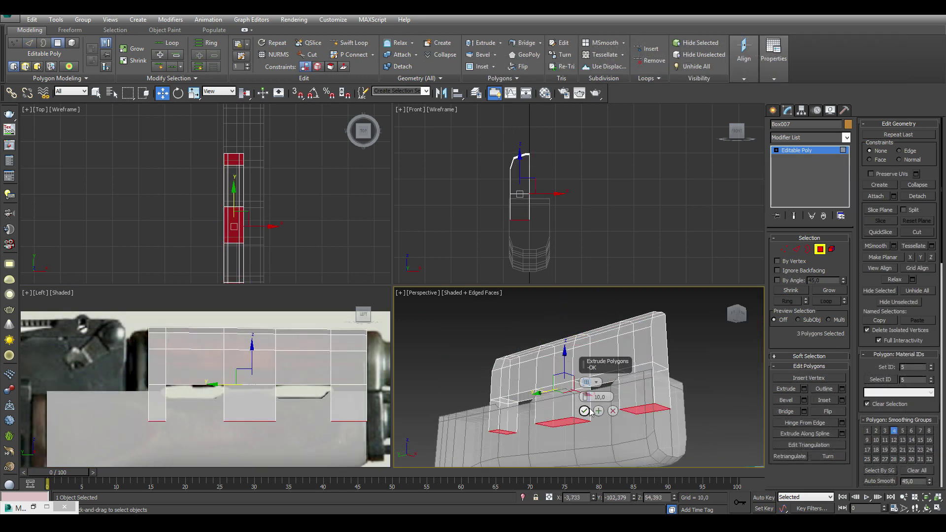
scroll(212, 345, "up", 3)
key("alt+w")
key("ctrl+z")
Slide the underside notch vertices to match the reference, then draw a 12-sided cylinder in Front view
key("1")
middle_click_drag(448, 295, 328, 313)
left_click_drag(516, 319, 566, 337)
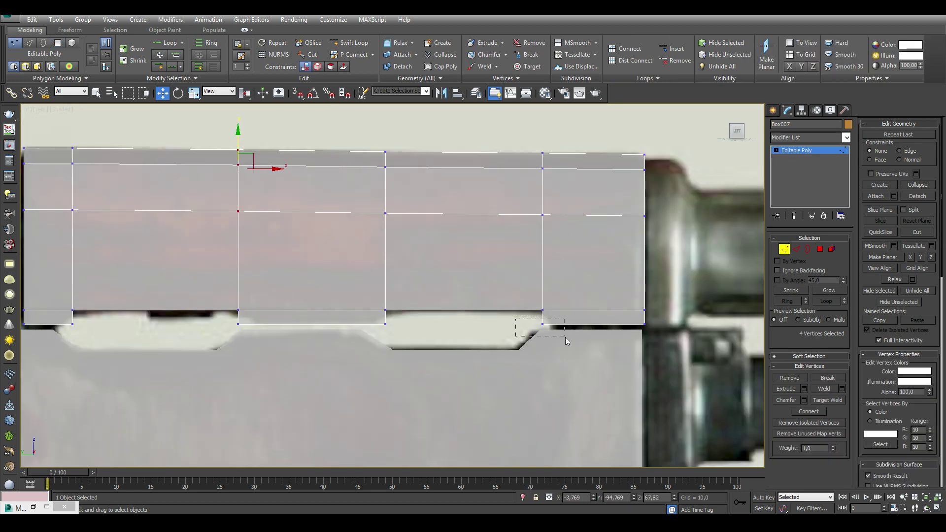
left_click_drag(678, 349, 626, 295, "ctrl")
middle_click_drag(364, 327, 510, 337)
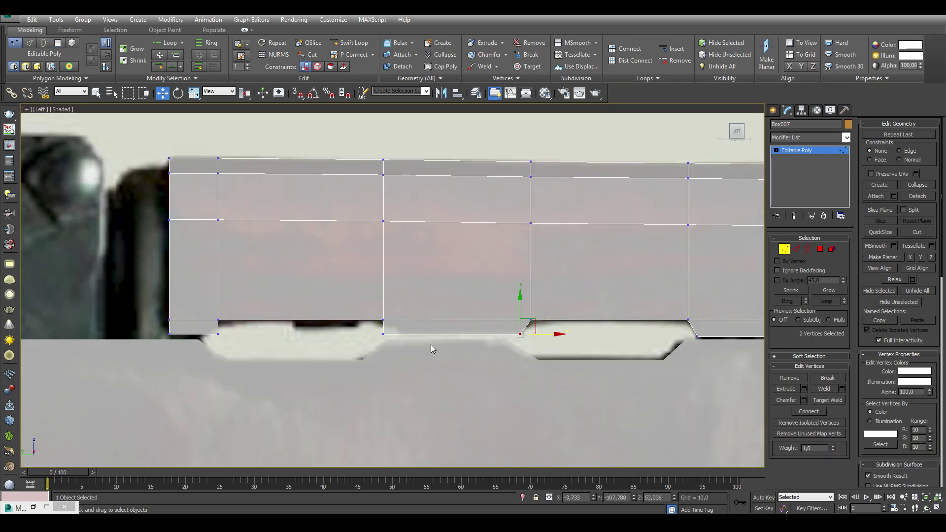
middle_click_drag(431, 349, 422, 365)
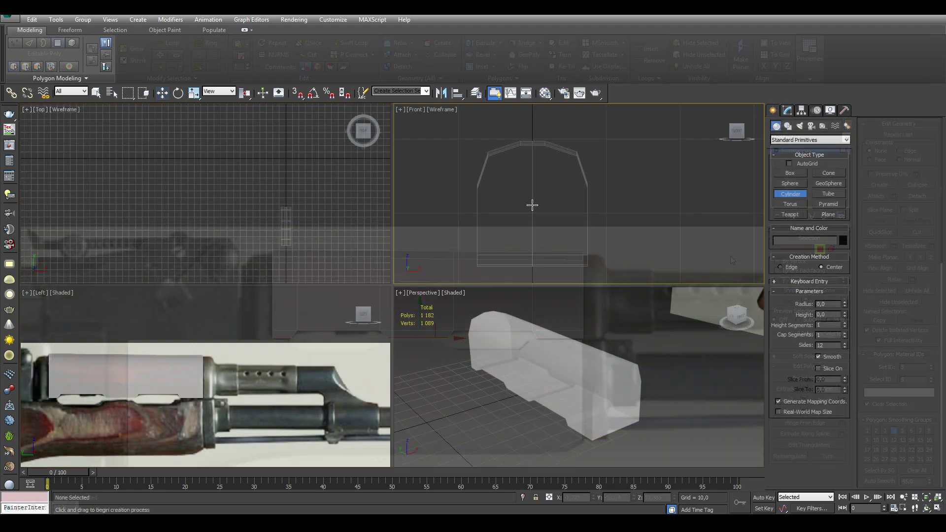
mouse_move(532, 205)
left_mouse_down()
mouse_move(544, 260)
mouse_move(545, 250)
left_mouse_up()
Move the cylinder to the handguard's front end and convert it to Editable Poly
left_click(545, 250)
key("w")
scroll(169, 375, "down", 5)
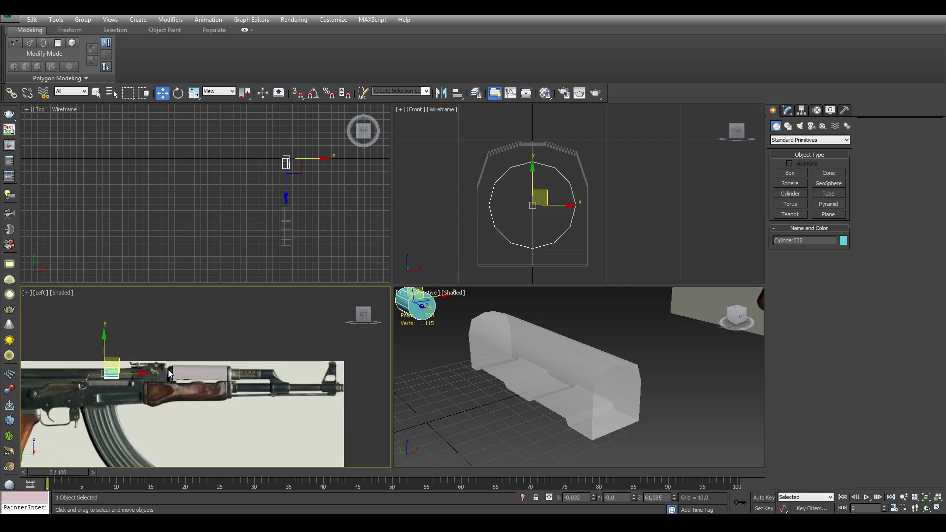
mouse_move(111, 373)
left_mouse_down()
mouse_move(234, 369)
mouse_move(231, 349)
left_mouse_up()
scroll(229, 364, "up", 8)
left_click_drag(266, 377, 267, 375)
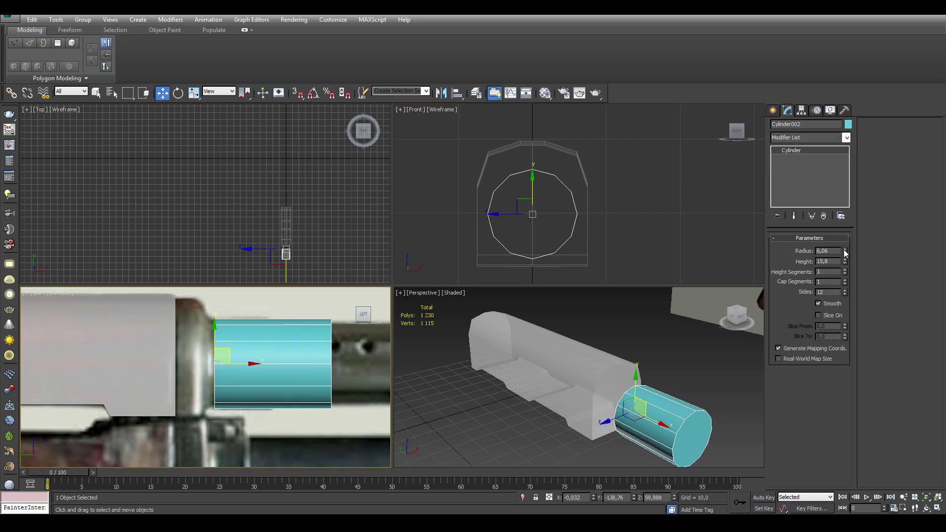
right_click(267, 375)
left_click(394, 473)
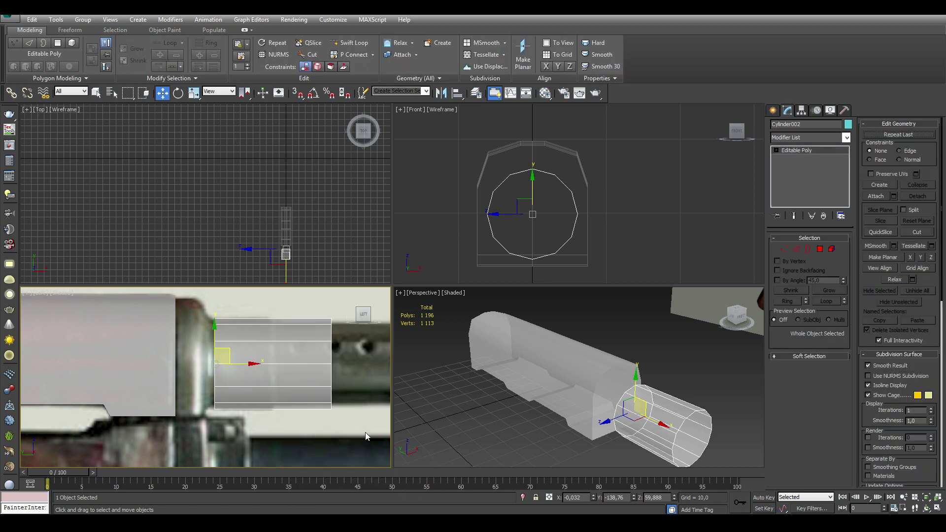
Shorten the cylinder by moving its right-end vertices left
left_click(785, 249)
left_click_drag(345, 308, 318, 417)
left_click_drag(349, 372, 293, 372)
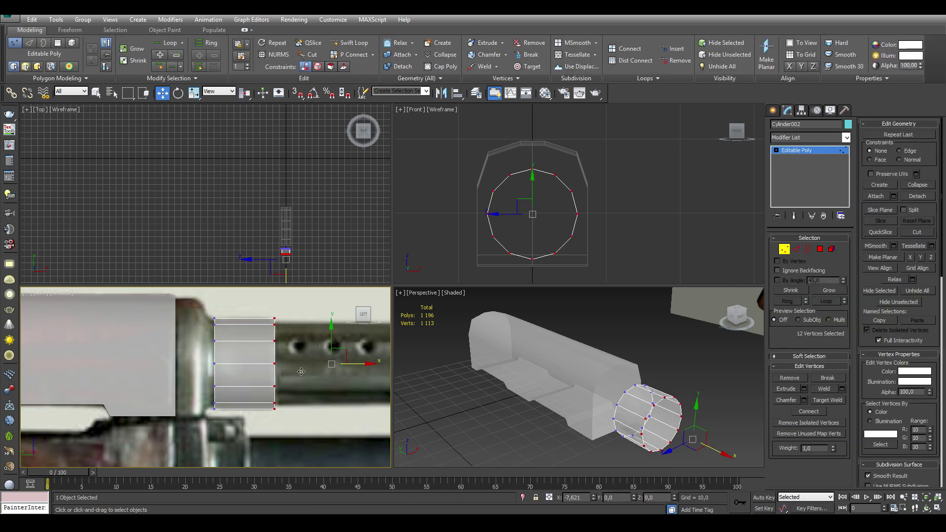
middle_click_drag(567, 374, 616, 367, "alt")
Bevel the cylinder's end cap and give it a short extrusion
key("4")
left_click(617, 366)
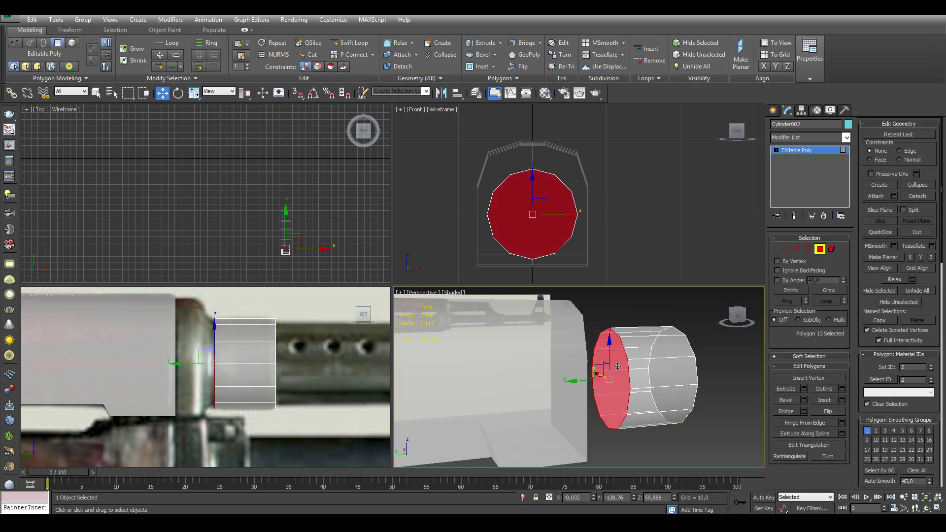
left_click(805, 401)
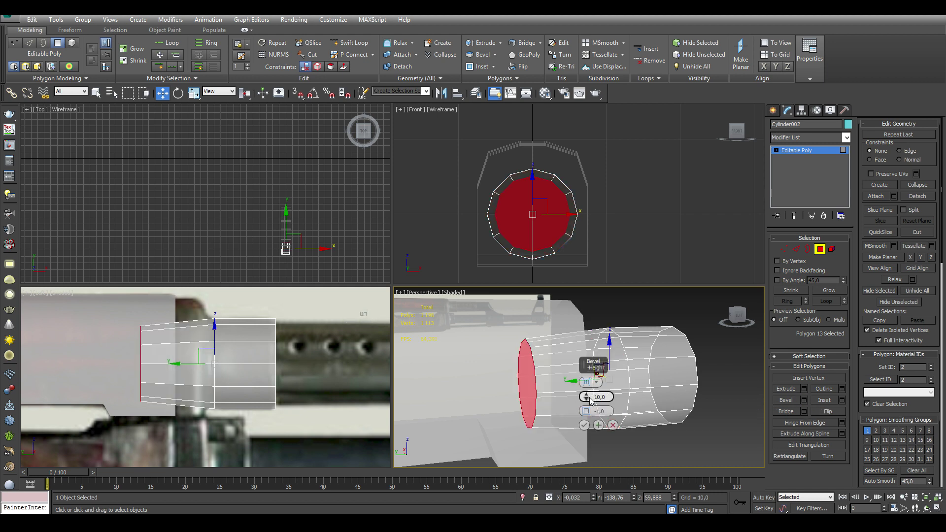
left_click_drag(591, 398, 587, 405)
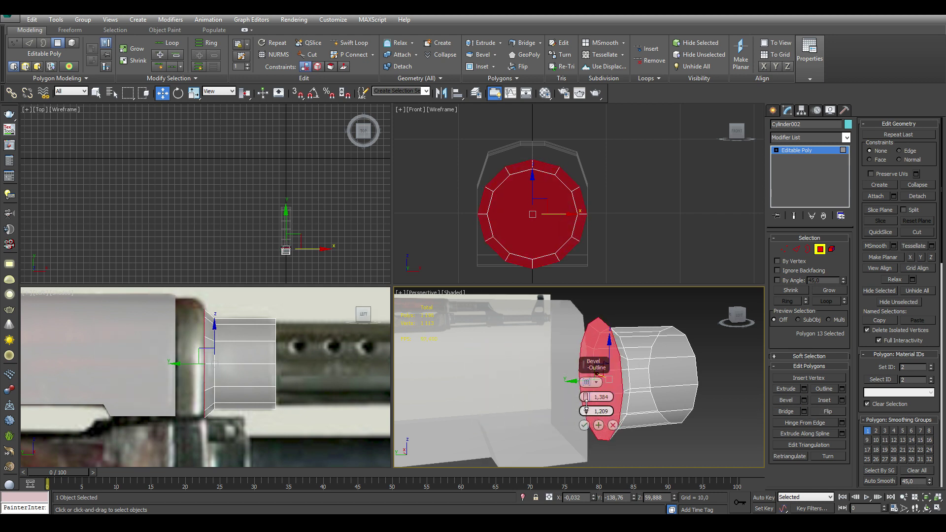
left_click(584, 425)
left_click(805, 389)
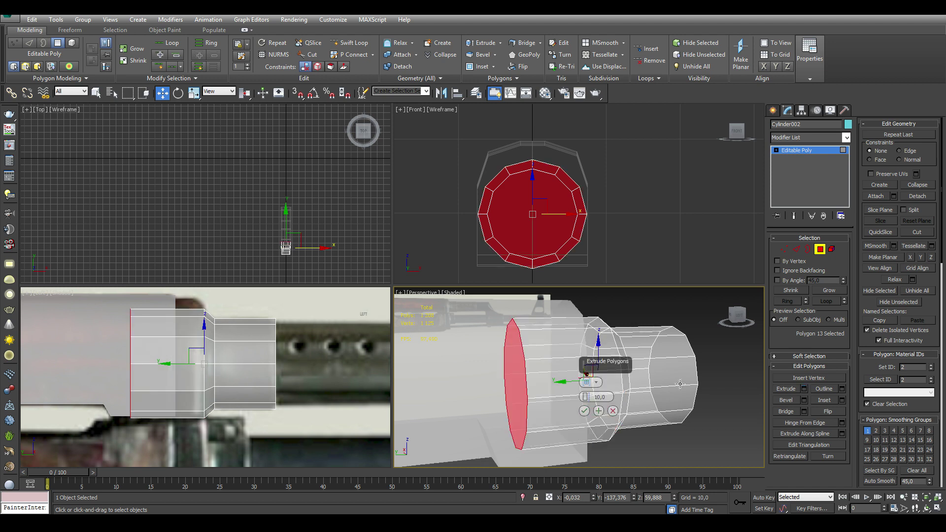
left_click_drag(586, 397, 587, 409)
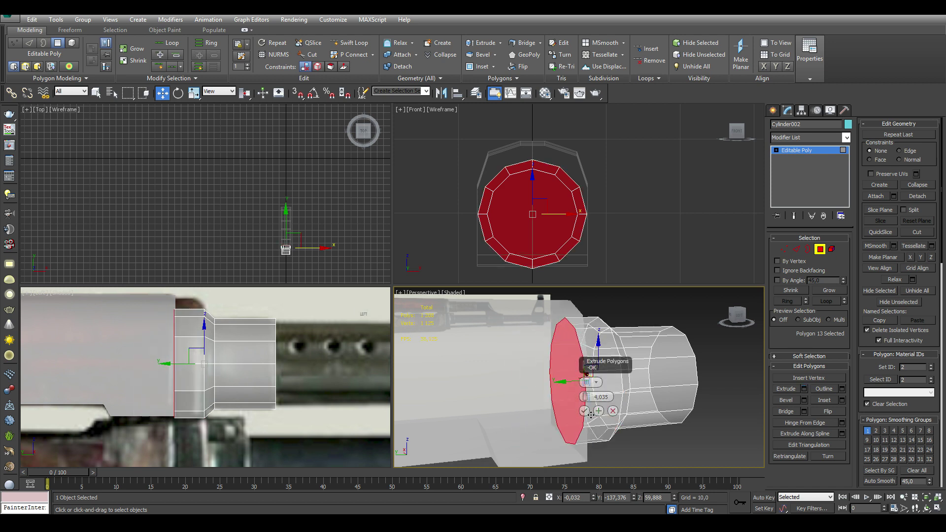
left_click(584, 411)
Raise the collar's top vertices and shift a vertex column to fit the reference
left_click(784, 249)
left_click_drag(154, 306, 177, 324)
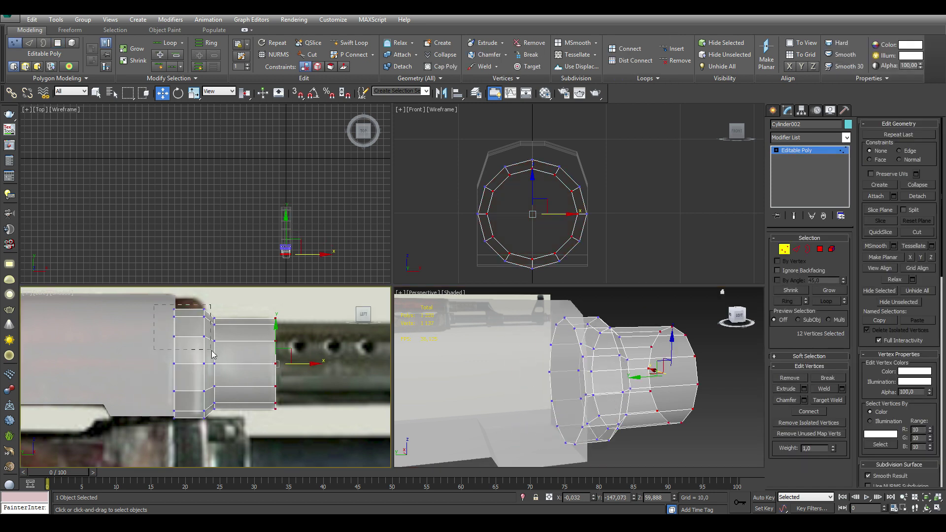
left_click_drag(212, 354, 213, 351)
mouse_move(228, 314)
left_mouse_down()
mouse_move(228, 302)
mouse_move(193, 421)
left_mouse_up()
left_click_drag(234, 378, 229, 377)
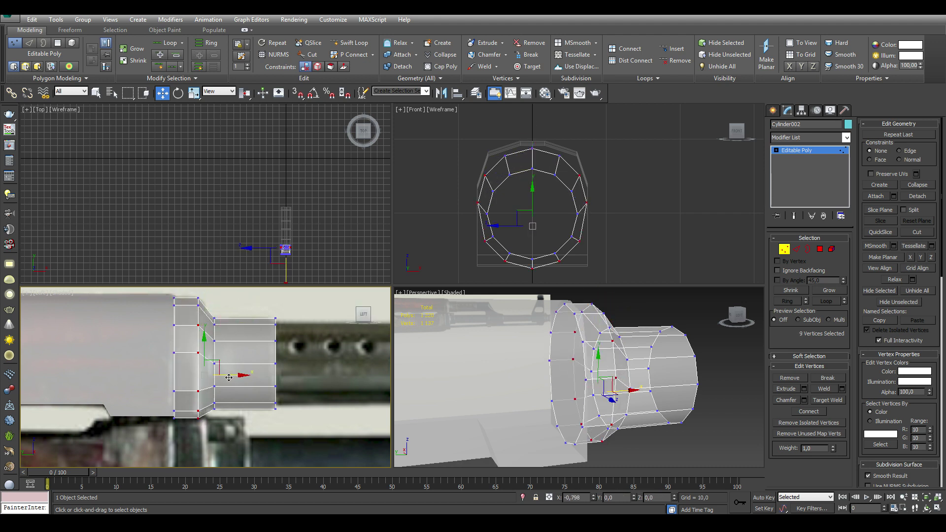
Make the collar's bottom vertices planar in Y and lower them slightly
left_click_drag(207, 434, 170, 376)
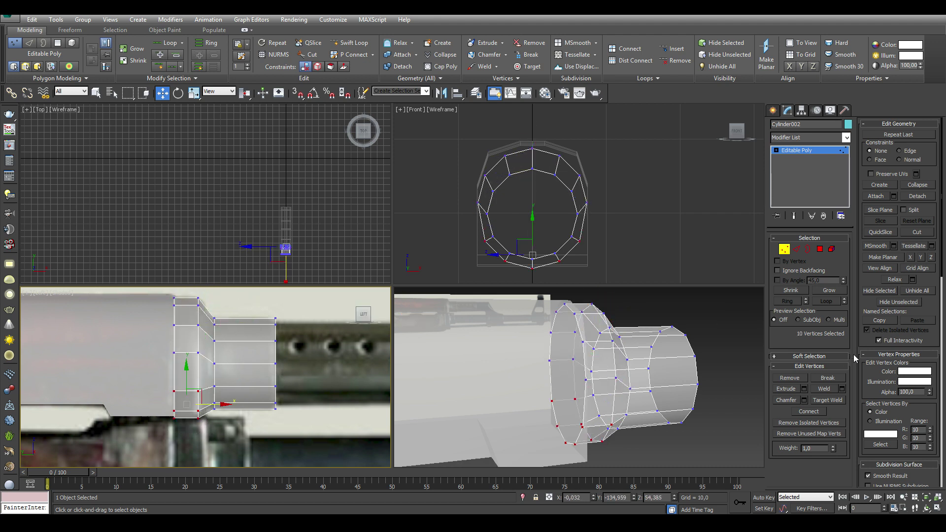
left_click(919, 257)
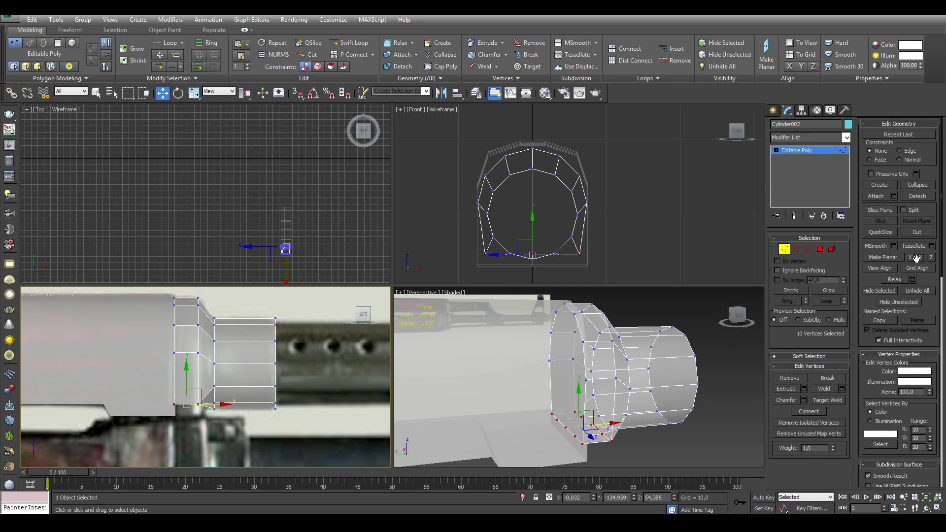
scroll(263, 369, "up", 3)
scroll(535, 222, "up", 3)
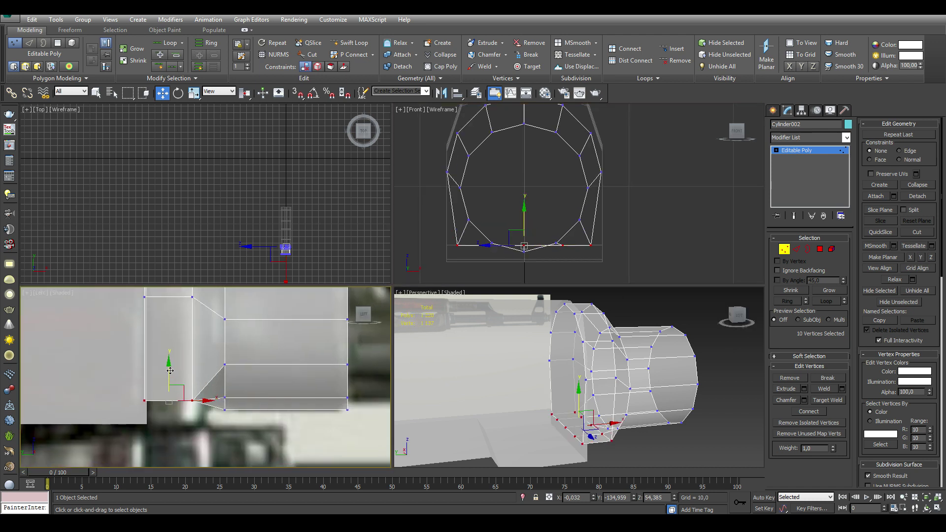
left_click_drag(542, 244, 543, 252)
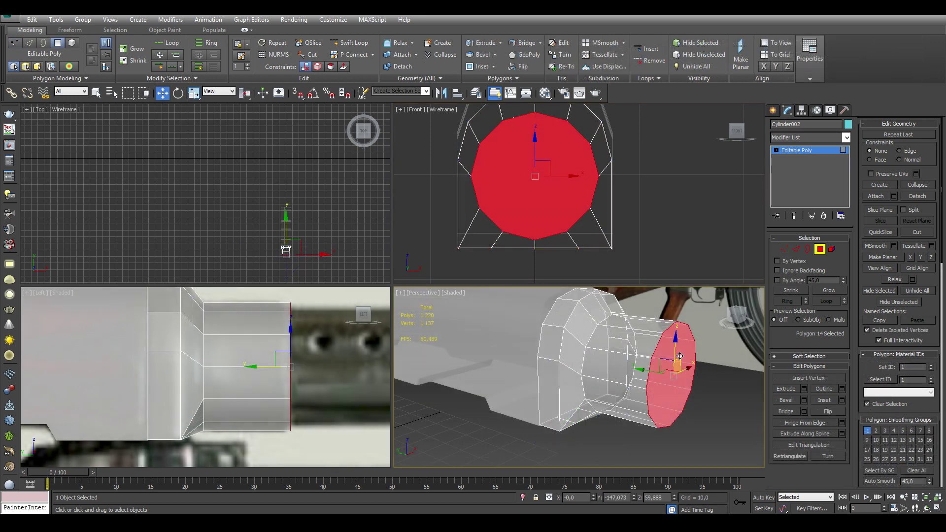
Bevel the front face, then extrude it into a long barrel section
middle_click_drag(680, 355, 739, 374, "alt")
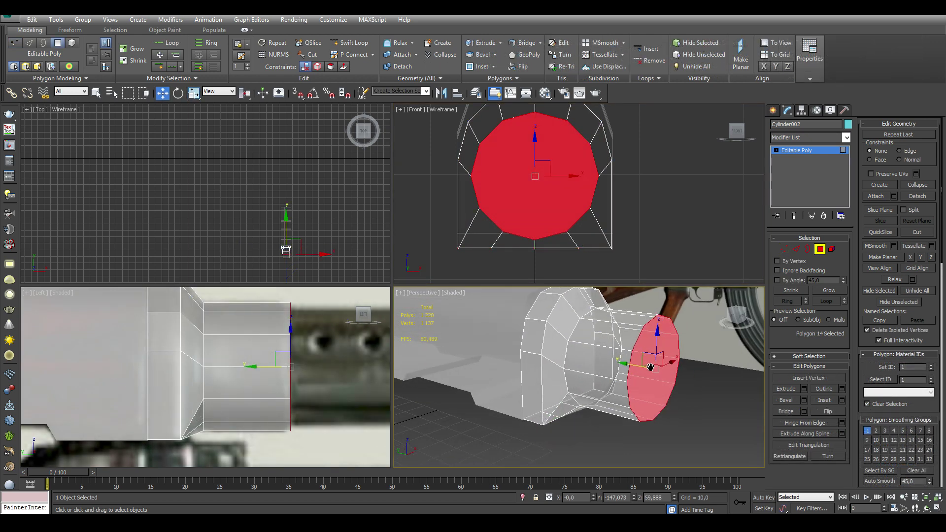
left_click(804, 400)
left_click_drag(586, 404, 587, 402)
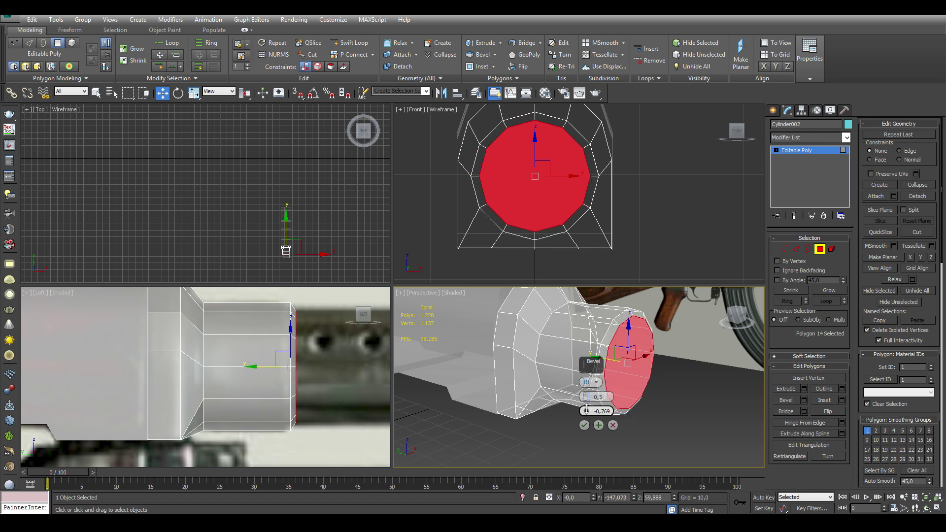
left_click(585, 425)
left_click(804, 389)
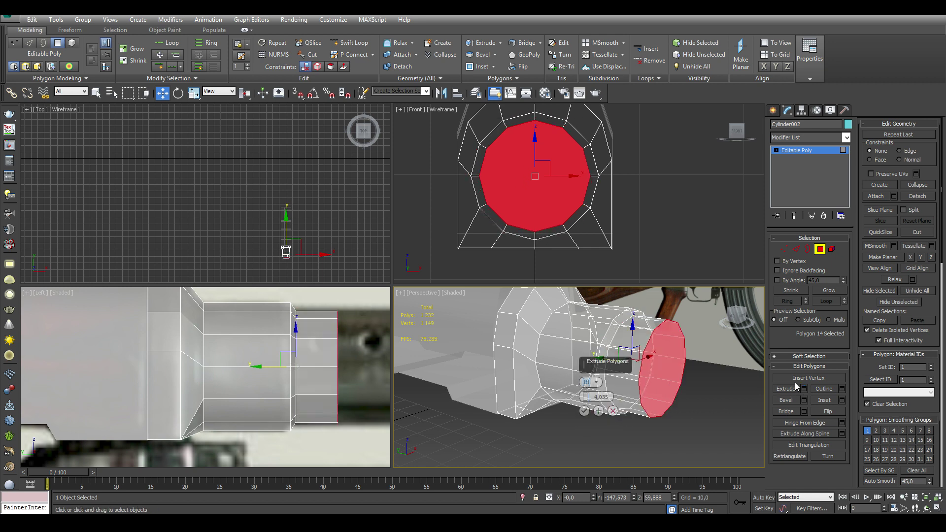
scroll(217, 375, "down", 2)
left_click_drag(215, 398, 212, 276)
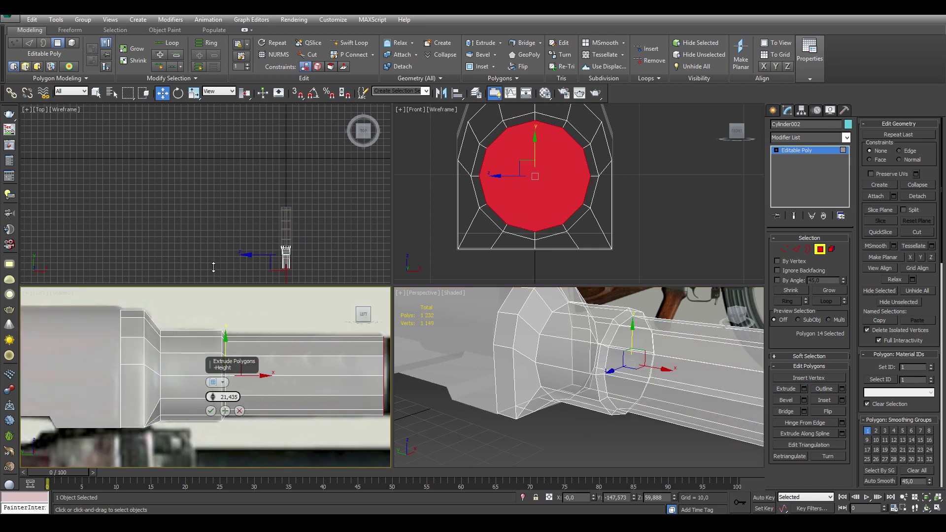
left_click(210, 410)
middle_click_drag(523, 365, 555, 353, "alt")
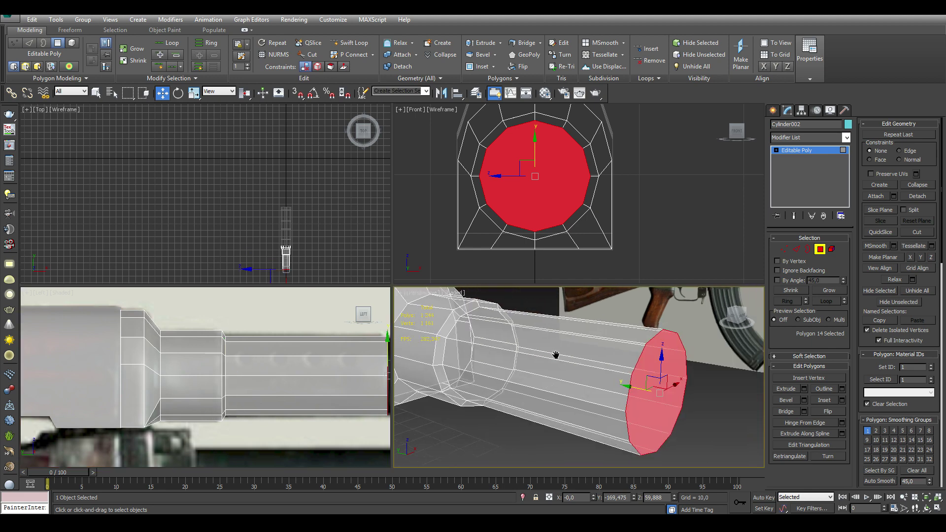
left_click(796, 249)
QuickSlice an extra loop across the barrel section
left_click(880, 232)
middle_click_drag(374, 382, 313, 382)
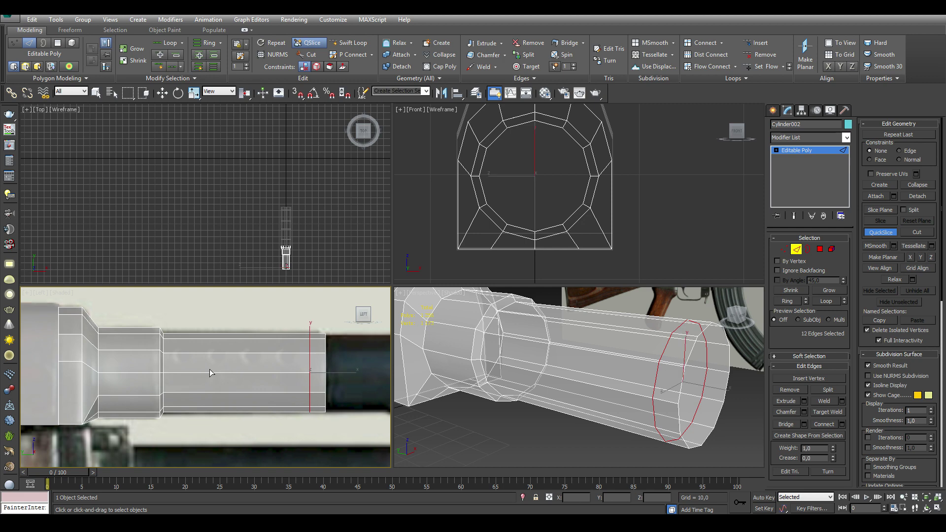
scroll(210, 373, "up", 2)
key("alt+w")
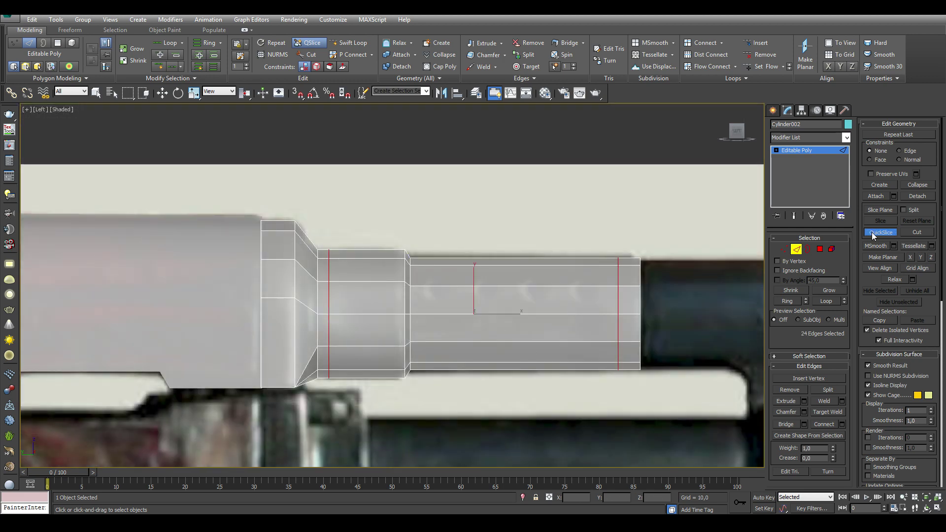
left_click(873, 236)
key("alt+w")
key("w")
Select several lengthwise barrel edges and extend them into full loops
left_click(493, 340)
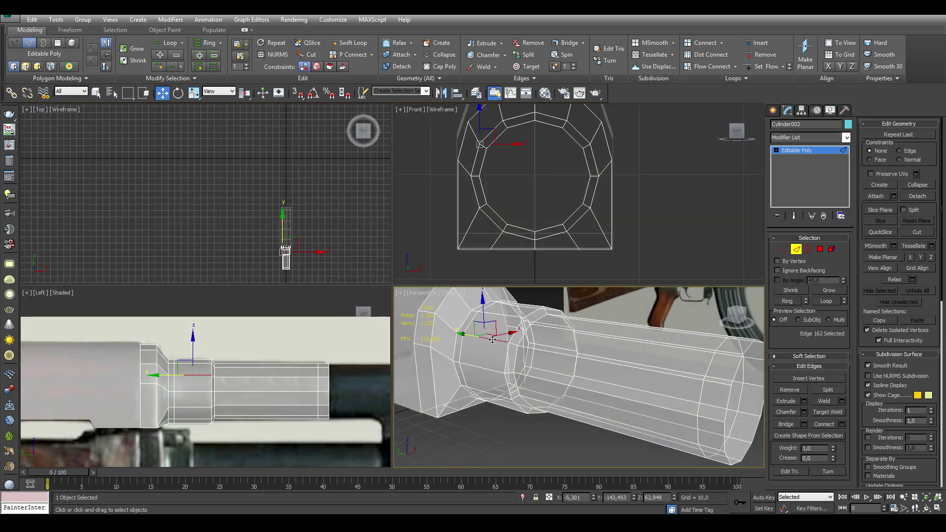
middle_click_drag(516, 343, 471, 375, "alt")
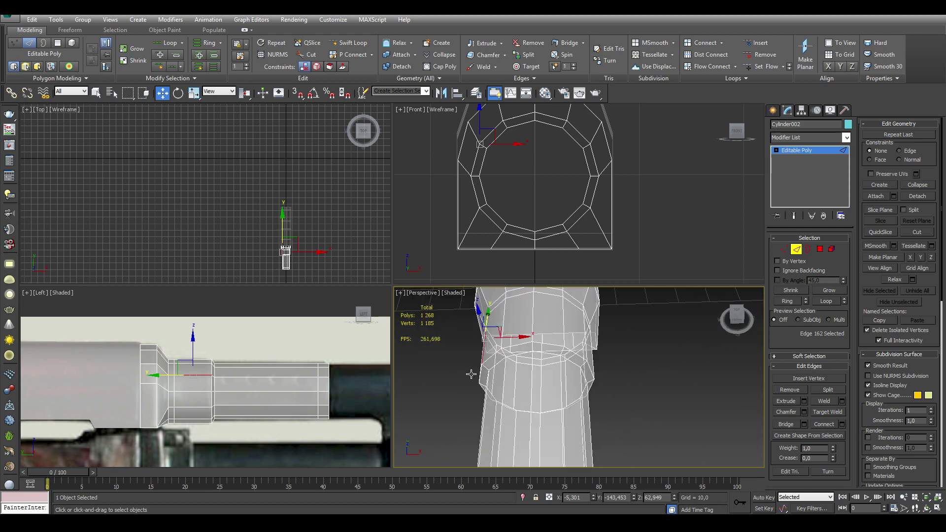
left_click(533, 313, "ctrl")
middle_click_drag(578, 363, 557, 364, "alt")
left_click(535, 335, "ctrl")
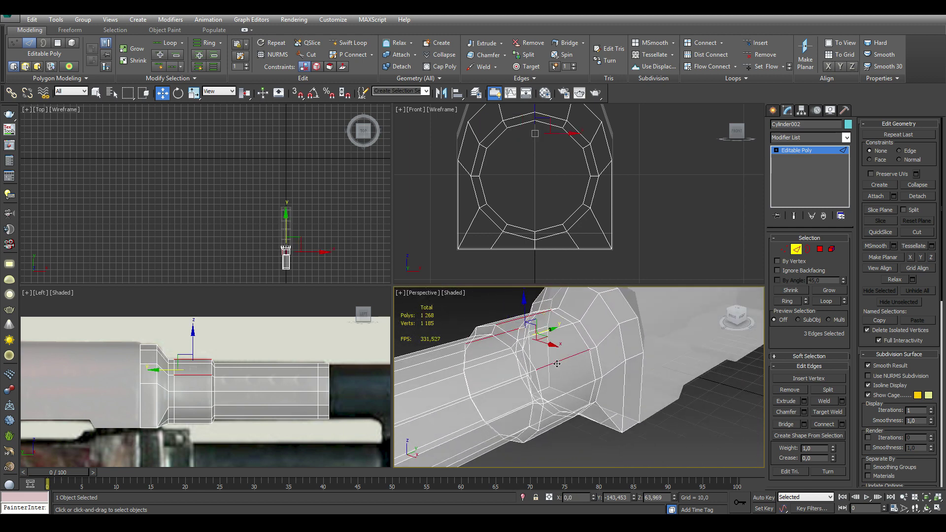
left_click(554, 391, "ctrl")
mouse_move(567, 410)
middle_mouse_down("alt")
mouse_move(554, 391)
mouse_move(538, 394)
mouse_move(565, 383)
mouse_move(503, 376)
middle_mouse_up("alt")
left_click(565, 382, "ctrl")
left_click(491, 378, "ctrl")
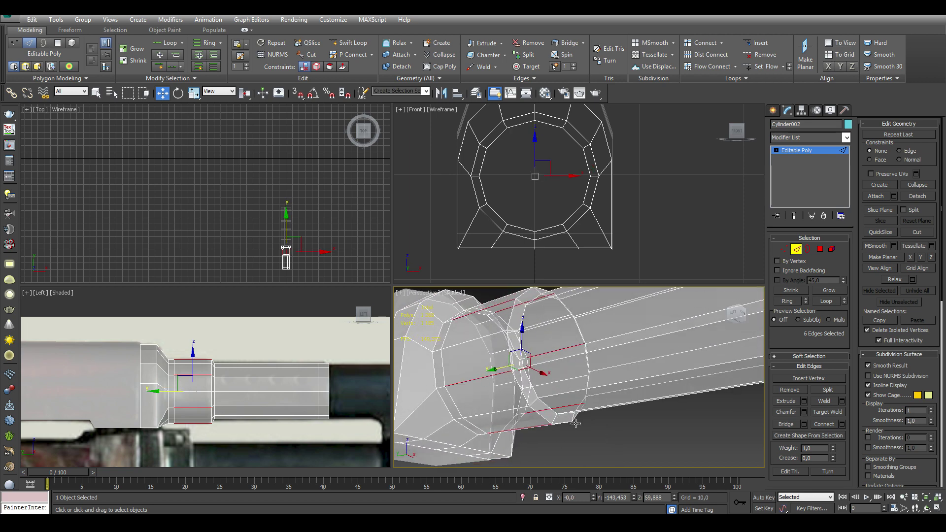
left_click(829, 302)
Deselect the loop edges at both ends, keeping only the middle section's edges
left_click_drag(116, 329, 174, 450)
left_click_drag(350, 447, 323, 353, "alt")
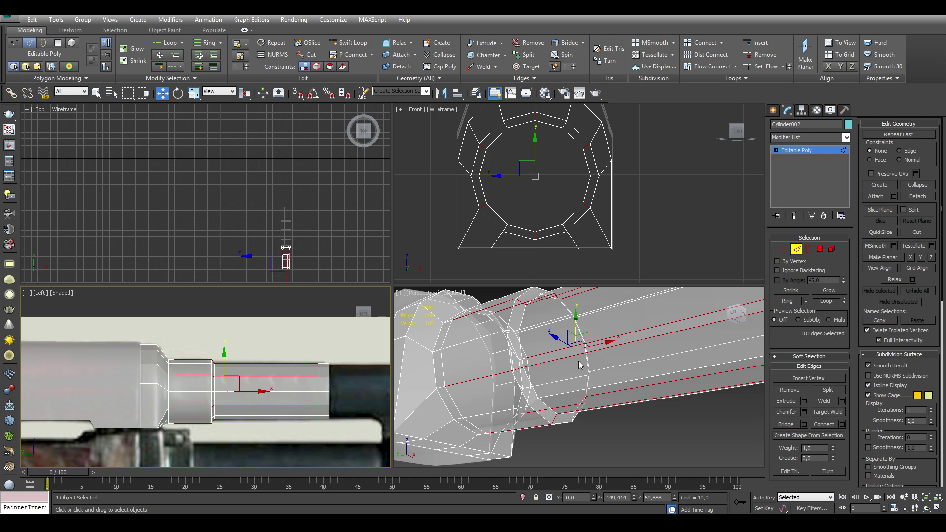
mouse_move(567, 375)
middle_mouse_down("alt")
mouse_move(620, 398)
mouse_move(544, 387)
middle_mouse_up("alt")
key("alt+x")
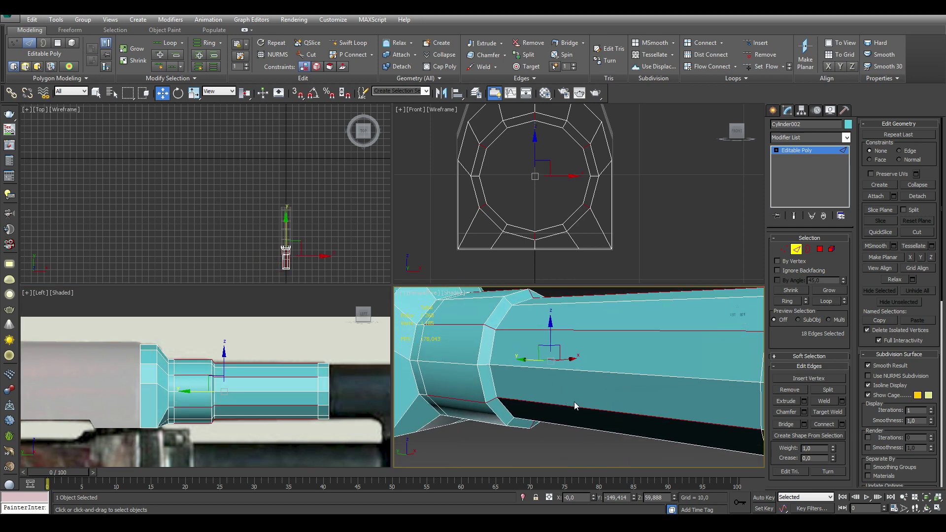
Extrude the 18 lengthwise edges with a small width into recessed grooves
left_click(804, 401)
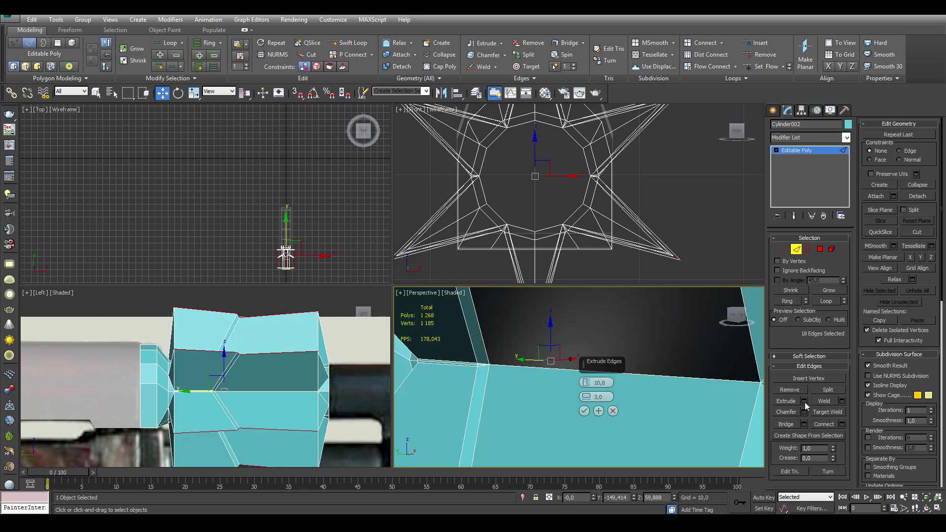
right_click(585, 383)
left_click_drag(587, 398, 588, 397)
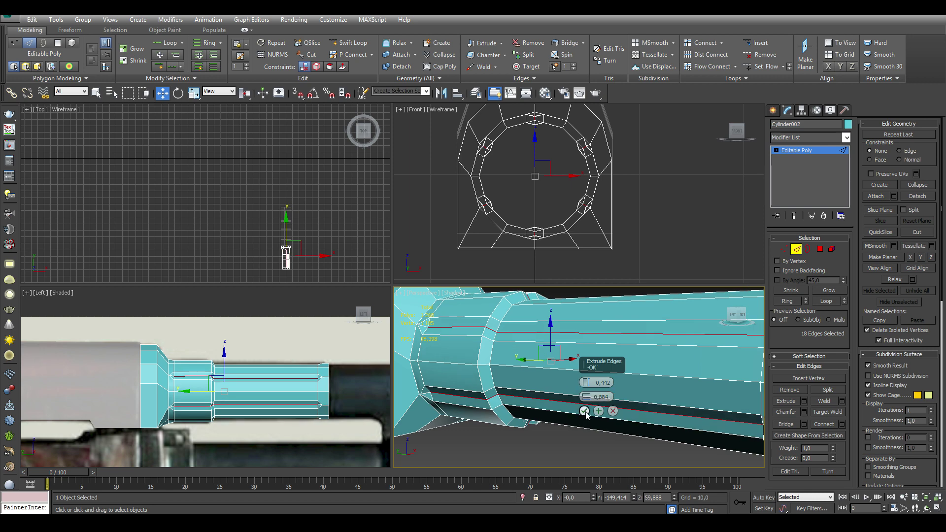
left_click(584, 411)
Chamfer the collar's selected taper edge loop into two loops
scroll(565, 401, "down", 5)
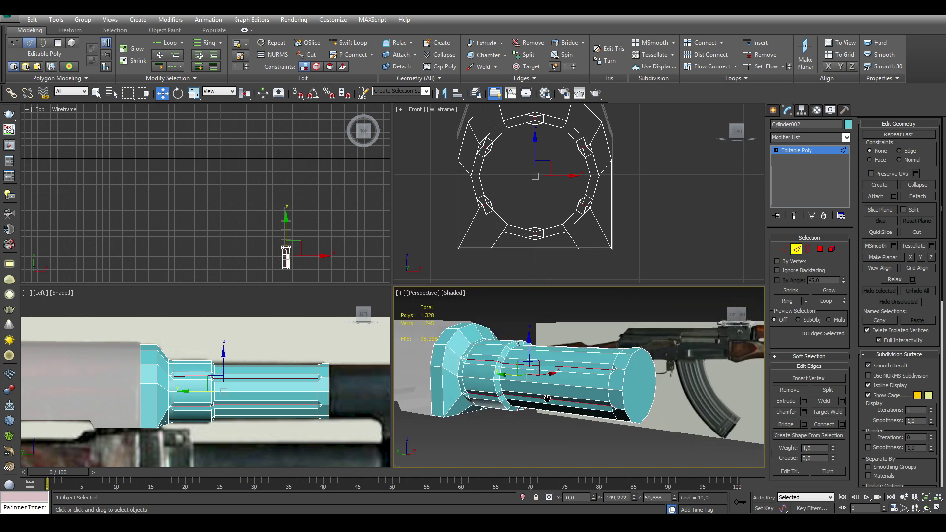
key("alt+w")
key("2")
scroll(451, 334, "up", 5)
scroll(396, 293, "up", 2)
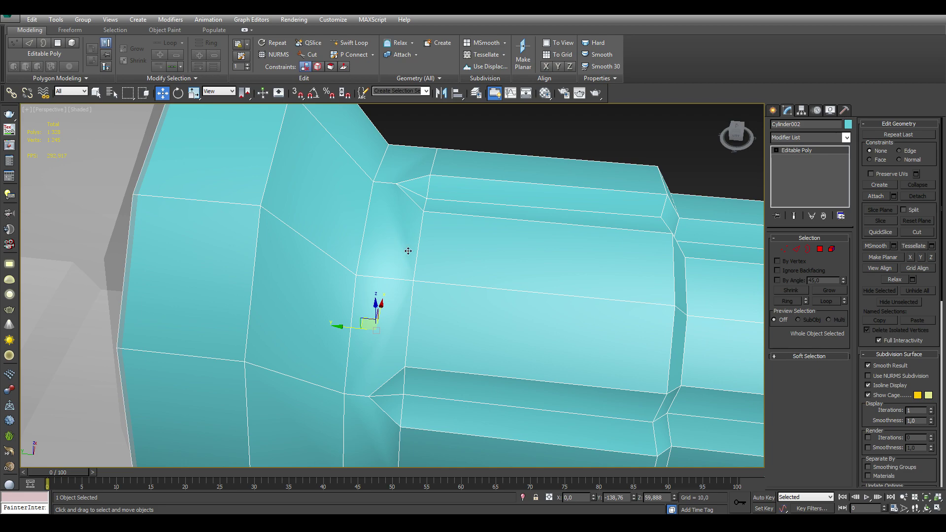
left_click(797, 250)
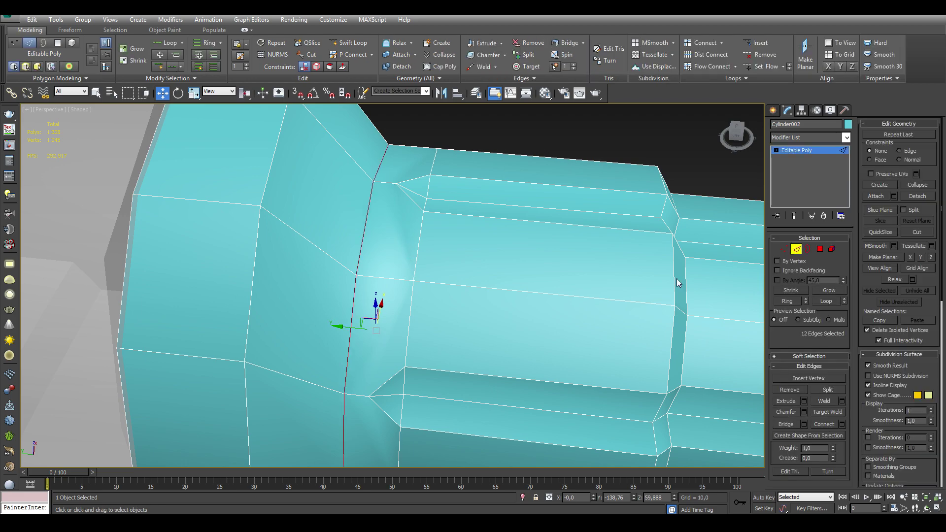
scroll(358, 366, "down", 2)
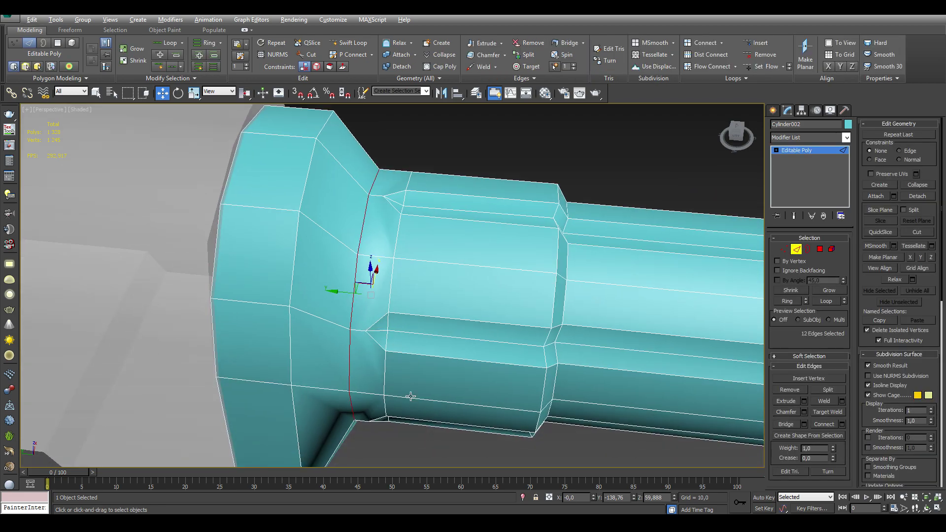
middle_click_drag(385, 361, 372, 383, "alt")
scroll(372, 382, "up", 2)
left_click(804, 412)
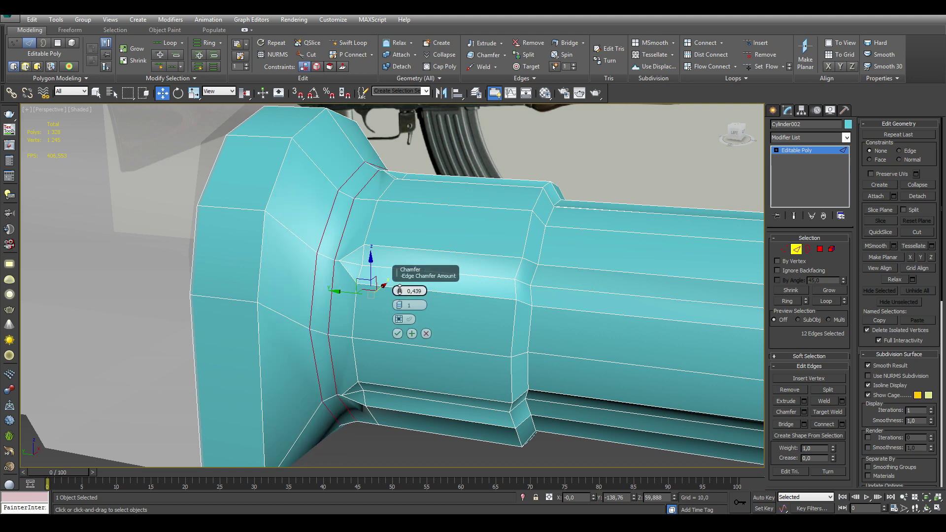
left_click_drag(400, 295, 401, 291)
left_click(398, 334)
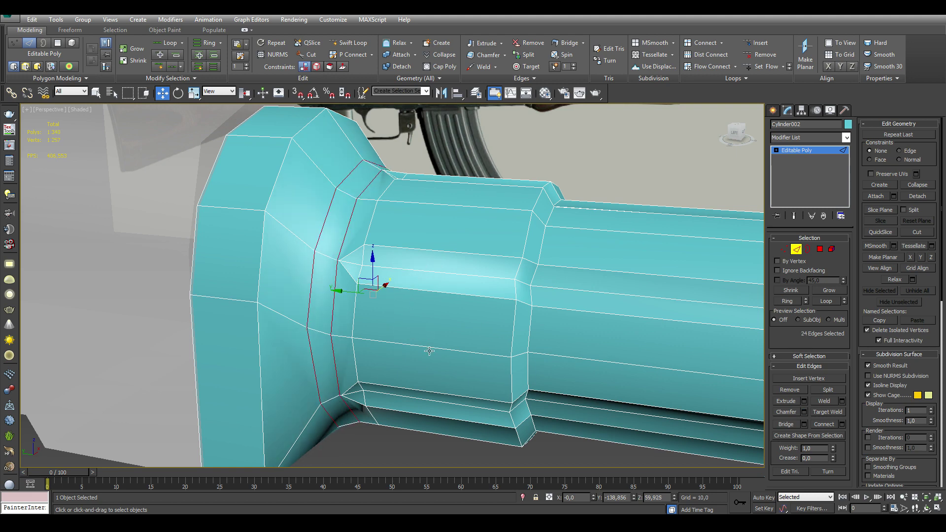
Weld the overlapping step vertices at threshold 0,1 (168 to 162) and restore four viewports
key("l")
key("1")
left_click_drag(377, 152, 390, 449)
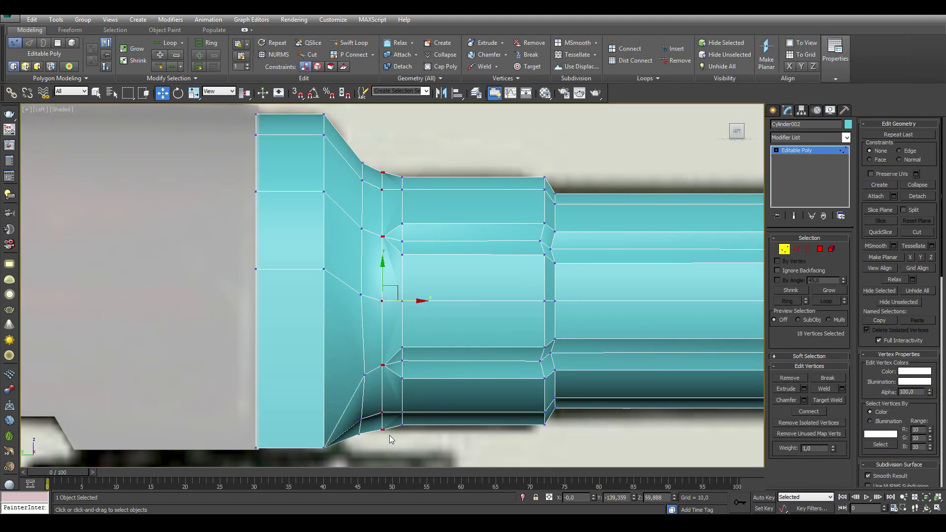
left_click(843, 389)
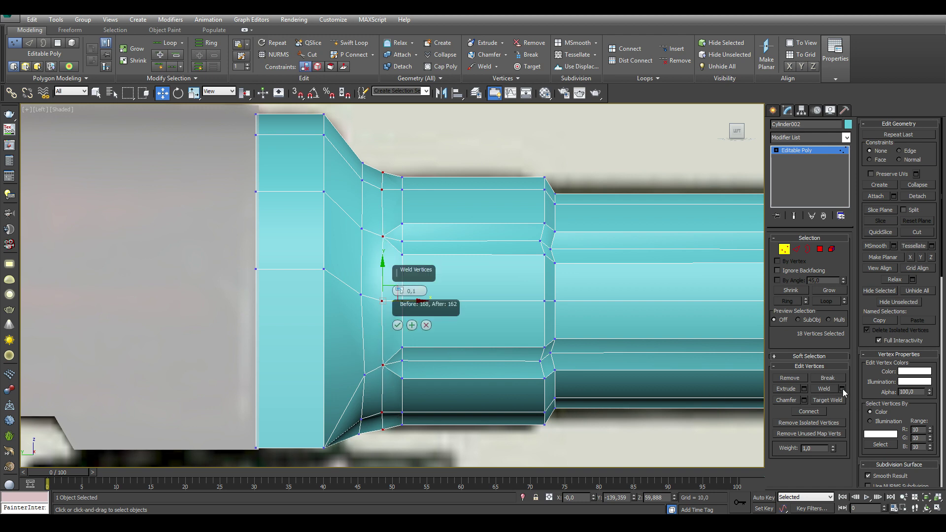
left_click(397, 325)
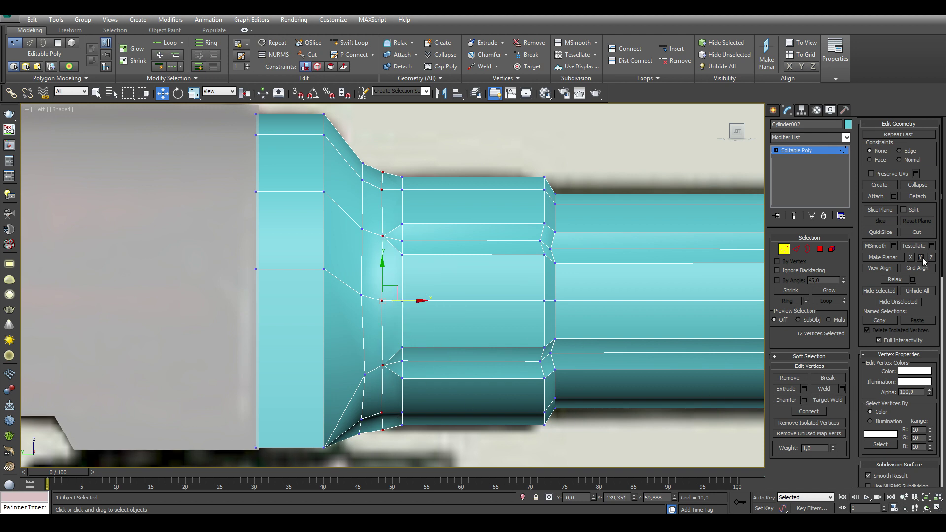
left_click(784, 249)
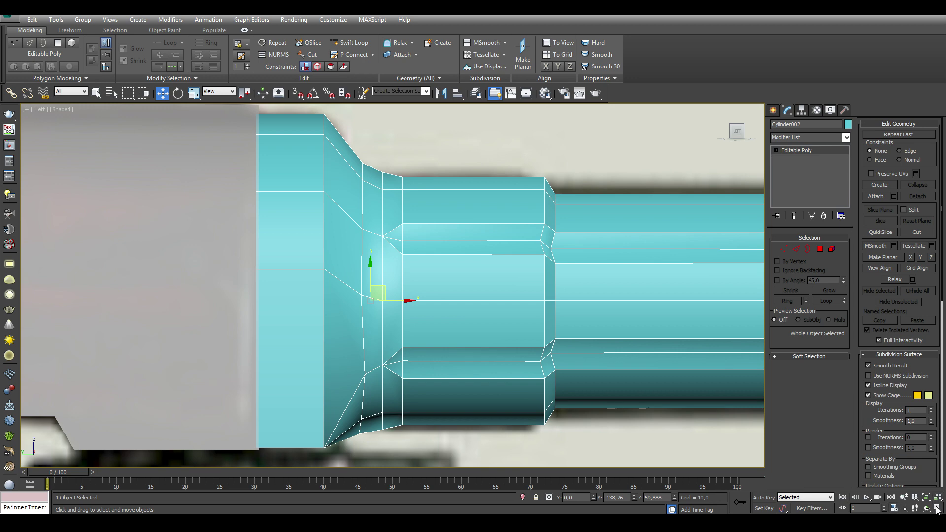
left_click(937, 511)
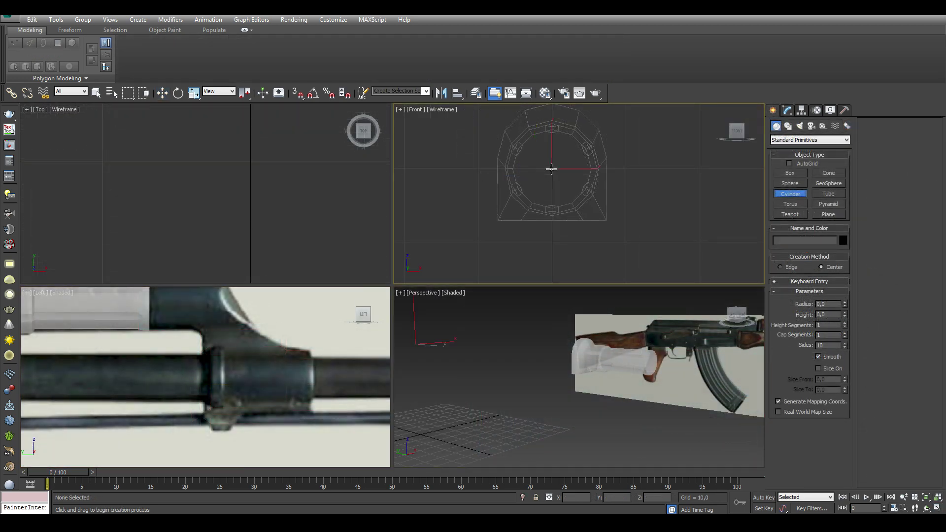
Create a see-through cylinder in the Front view and position it over the barrel collar
left_click_drag(551, 169, 570, 212)
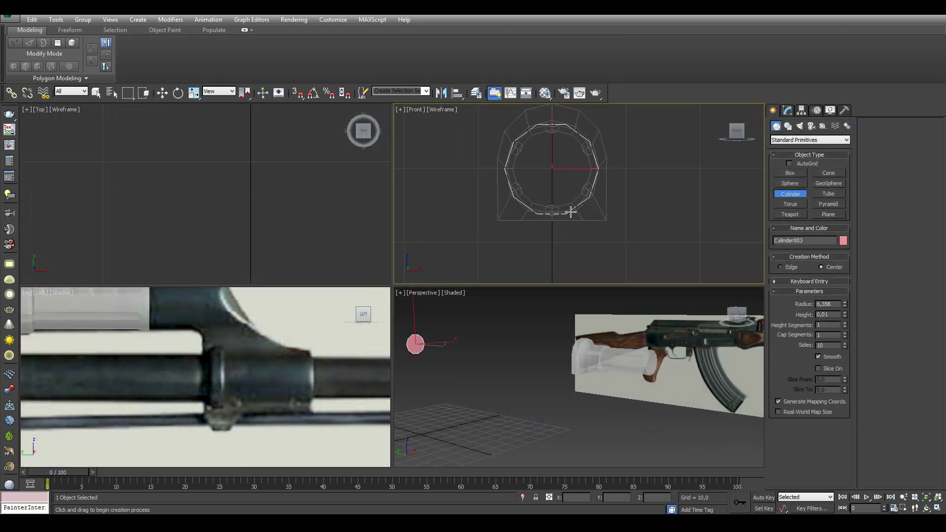
key("w")
scroll(249, 377, "down", 5)
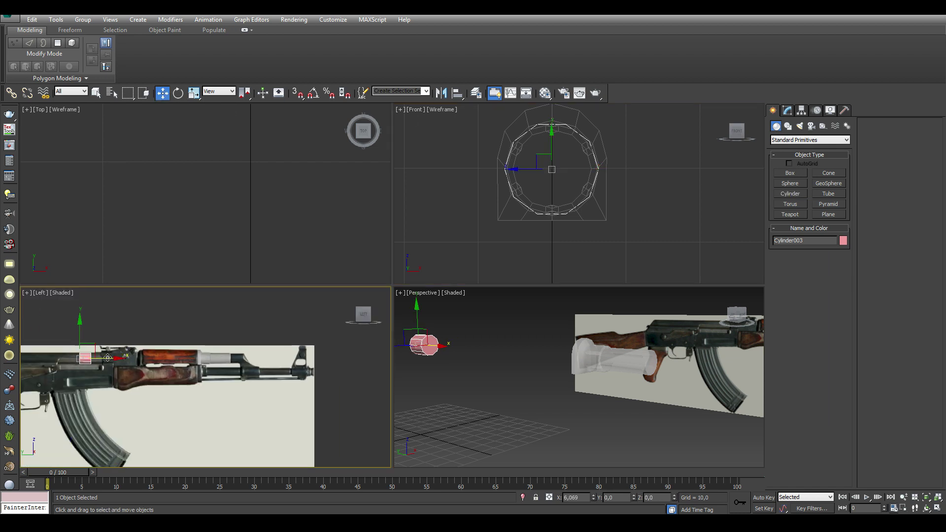
left_click_drag(123, 345, 248, 377)
scroll(248, 377, "up", 3)
scroll(249, 377, "up", 2)
key("alt+x")
middle_click_drag(249, 377, 254, 368)
left_click_drag(255, 369, 208, 368)
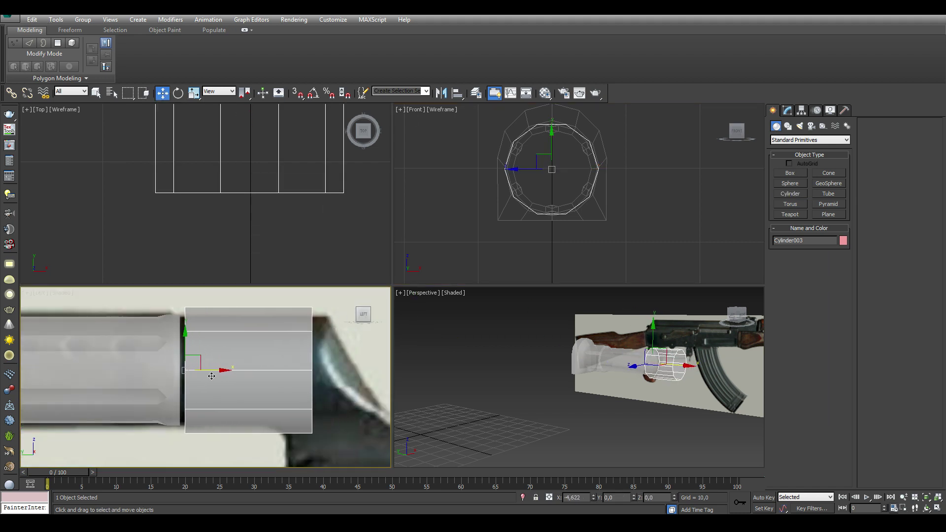
Set the cylinder radius to 5.634, convert it to editable poly, and shorten its end
left_click(787, 110)
left_click_drag(846, 254, 846, 271)
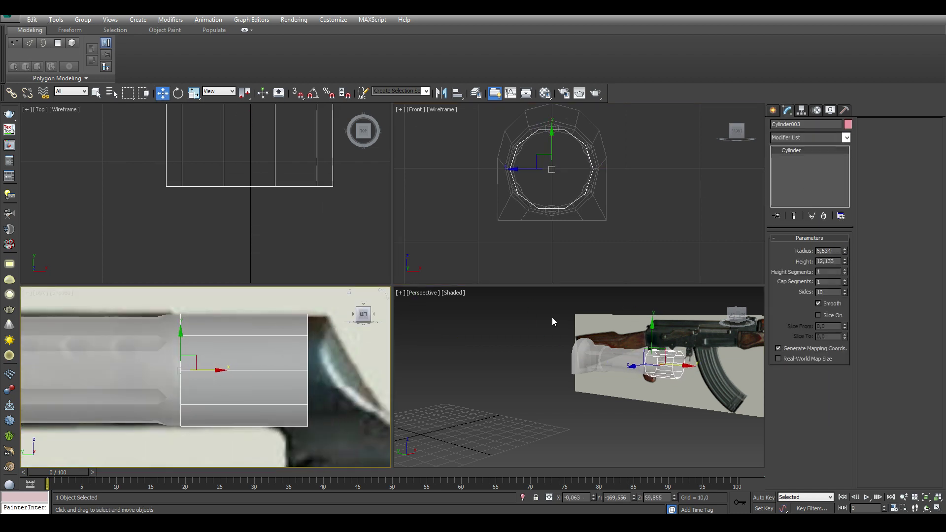
scroll(250, 370, "up", 2)
scroll(250, 371, "down", 2)
right_click(271, 390)
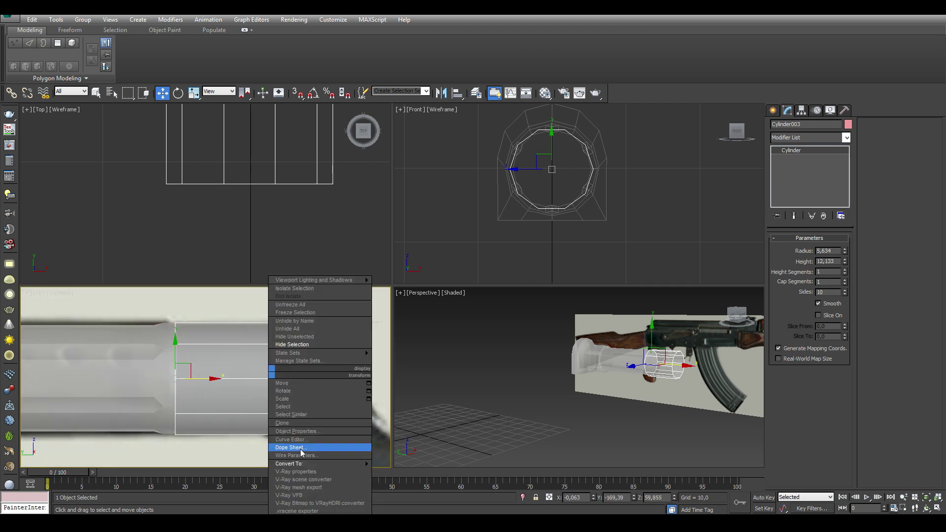
left_click(385, 474)
key("1")
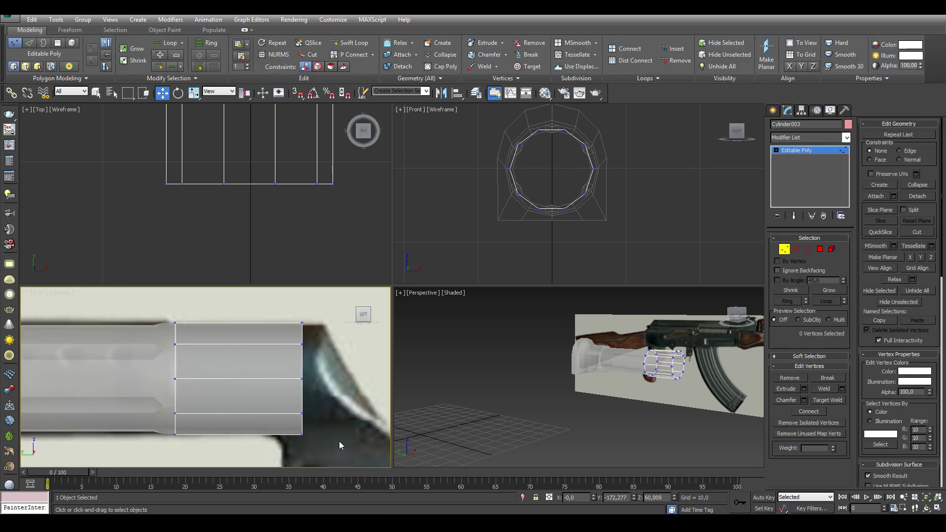
left_click_drag(339, 441, 291, 310)
left_click_drag(309, 378, 273, 378)
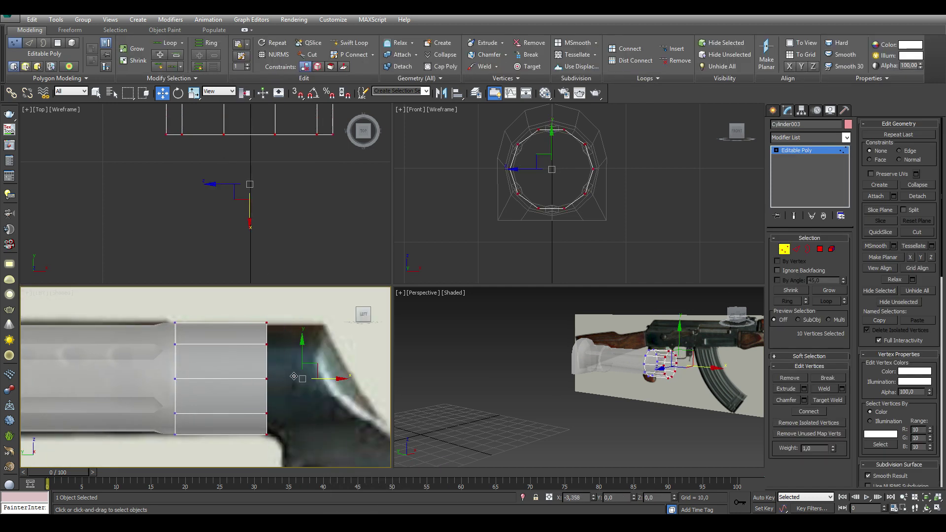
Rebuild the sleeve's end cap by bridging the end edge loop and connecting the cap edges
left_click(821, 249)
scroll(692, 357, "up", 5)
left_click(613, 374)
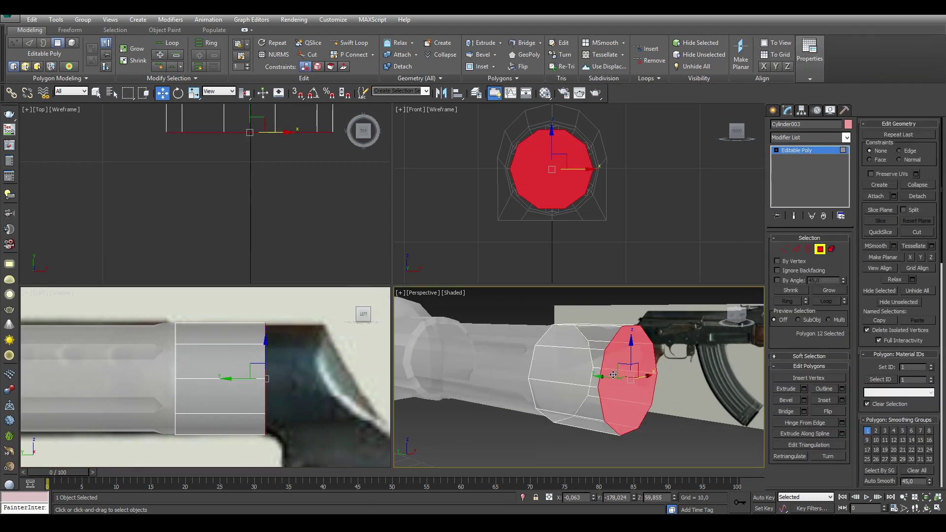
key("2")
double_click(622, 343)
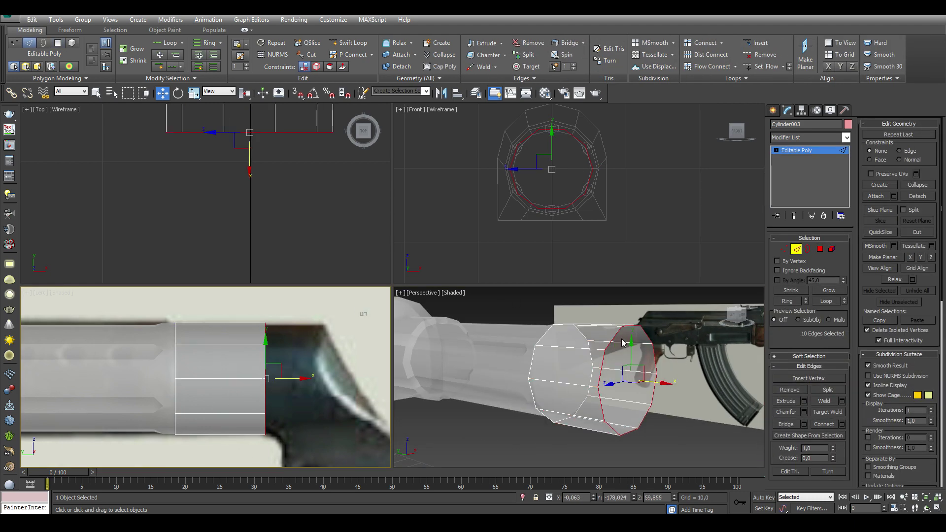
left_click(630, 430, "alt")
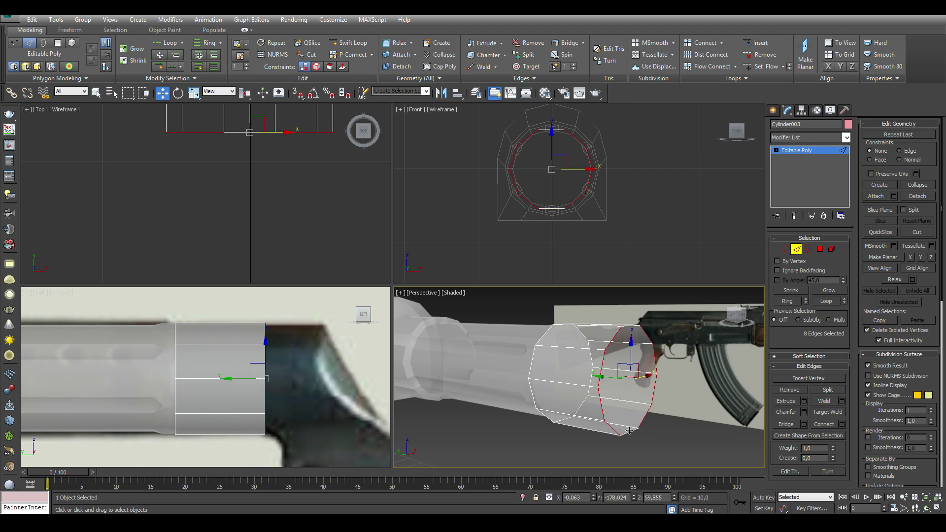
left_click(784, 426)
left_click(633, 432)
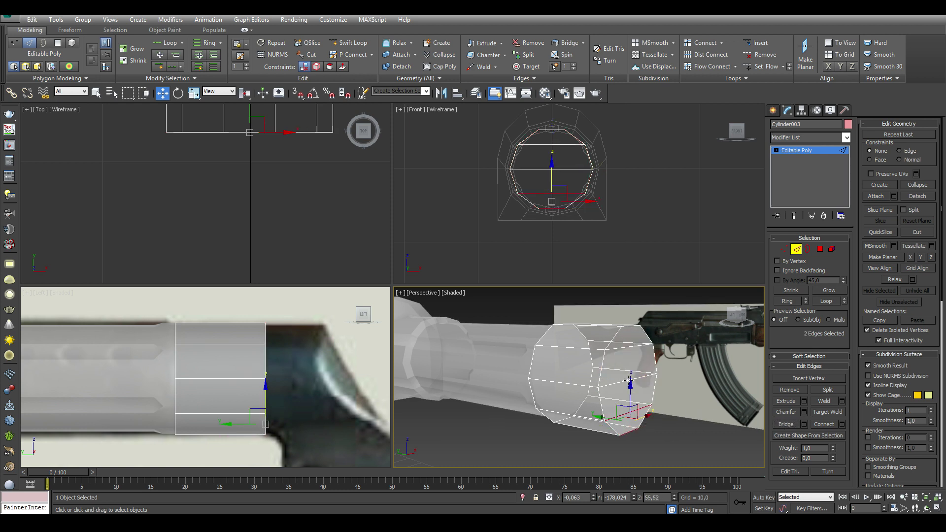
left_click(636, 408, "shift")
left_click(824, 424)
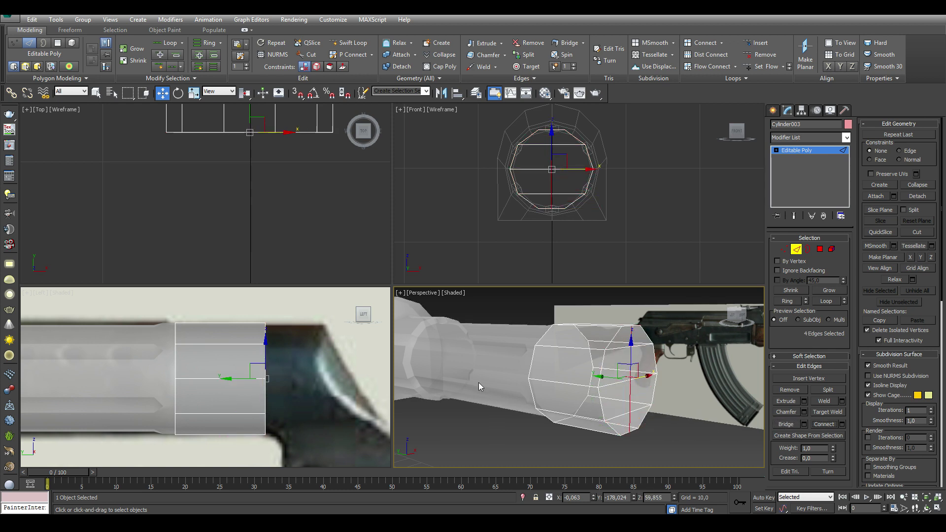
Move the sleeve's end vertices right to lengthen it
key("1")
left_click_drag(239, 307, 296, 454)
left_click_drag(291, 380, 345, 380)
Slant the sleeve's front end with FFD 2x2x2 control points matched to the reference
middle_click_drag(345, 381, 295, 373)
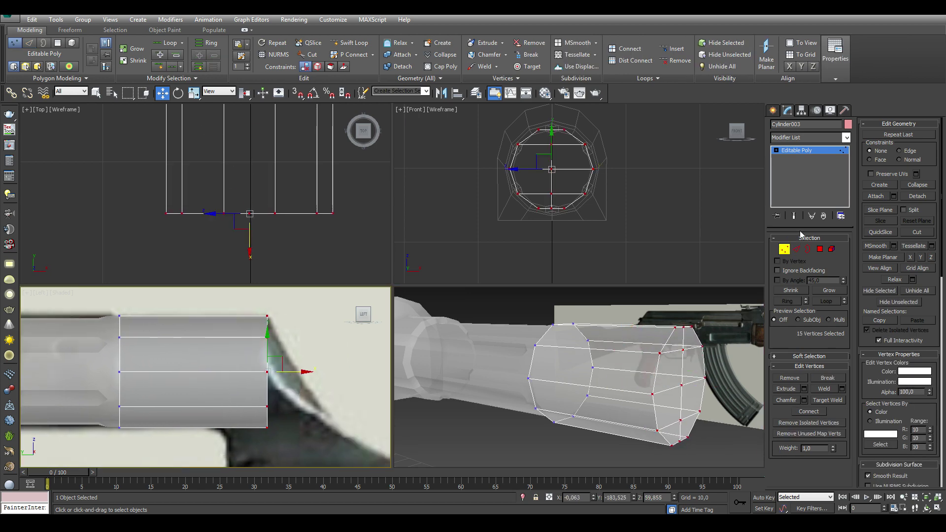
left_click(797, 150)
left_click(846, 137)
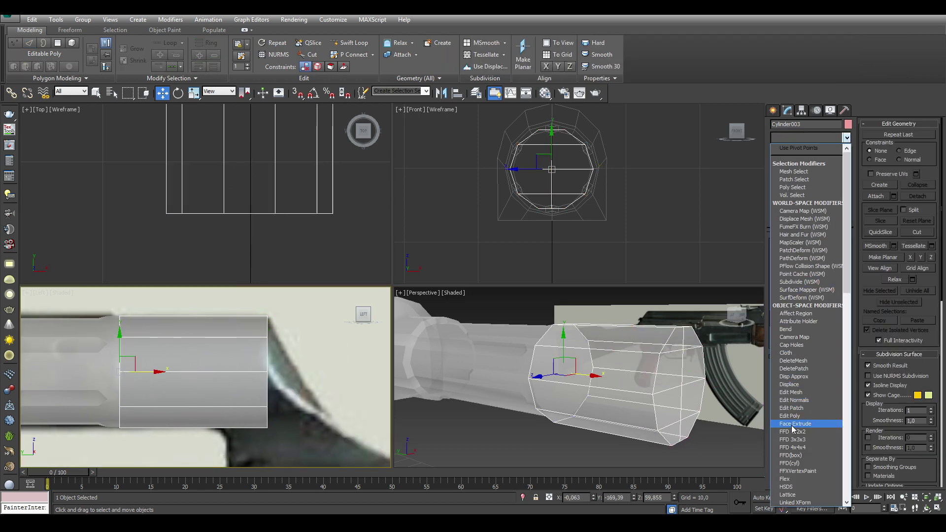
left_click(793, 432)
left_click(810, 152)
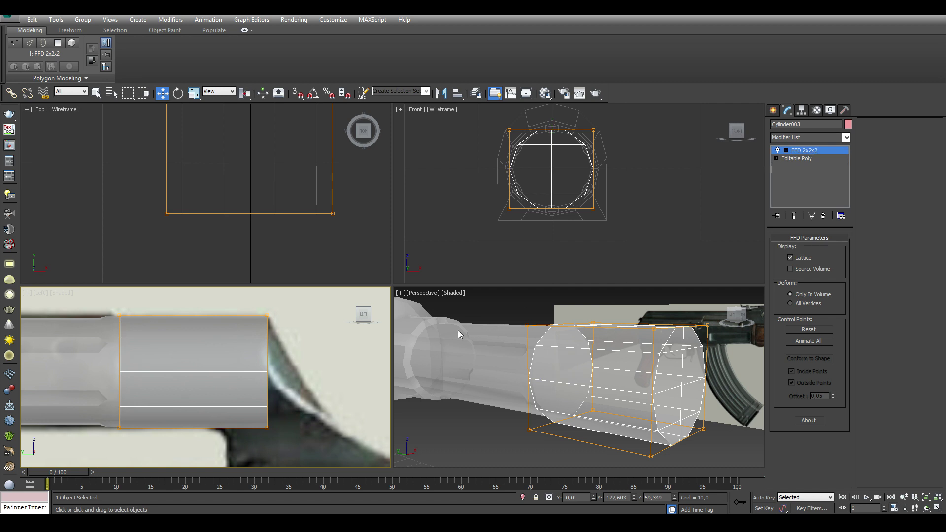
scroll(302, 443, "down", 2)
left_click_drag(207, 345, 312, 397)
middle_click_drag(312, 396, 276, 335)
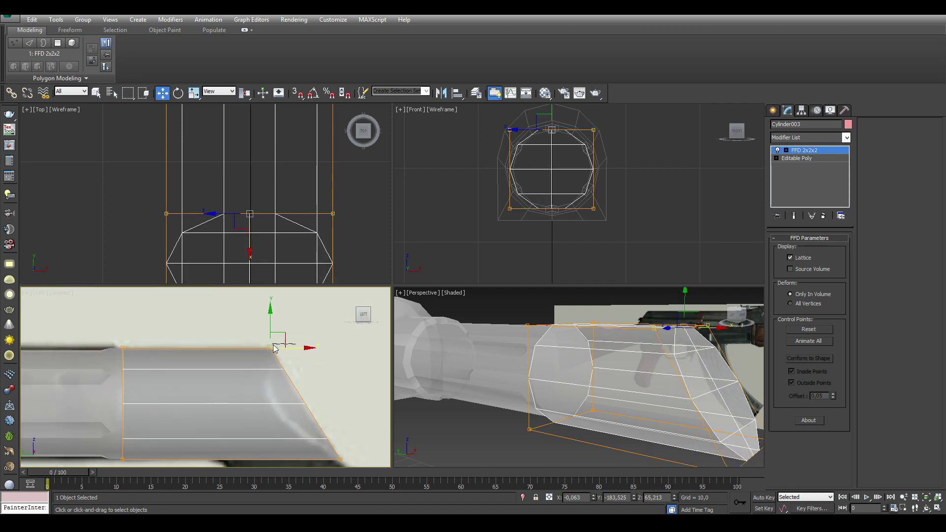
left_click_drag(274, 335, 288, 348)
middle_click_drag(292, 411, 292, 361)
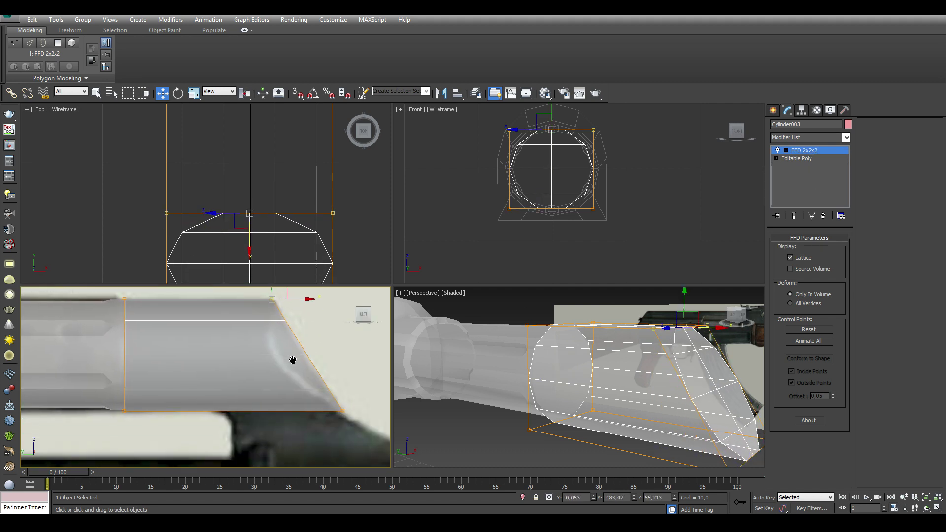
right_click(255, 361)
Collapse the FFD to editable poly and align the slanted end's corner vertices with the reference
left_click(375, 462)
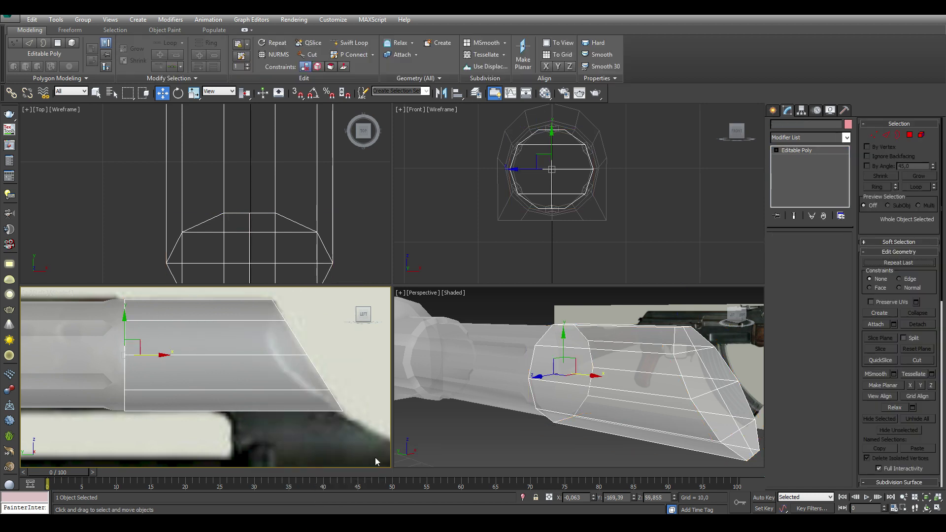
left_click(784, 249)
middle_click_drag(561, 361, 682, 367, "alt")
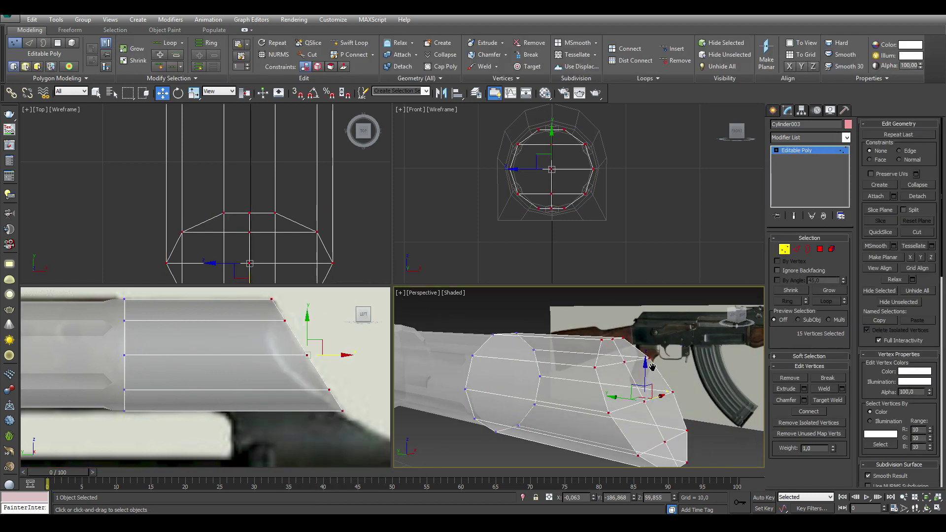
left_click_drag(581, 348, 655, 377)
left_click_drag(276, 311, 296, 330)
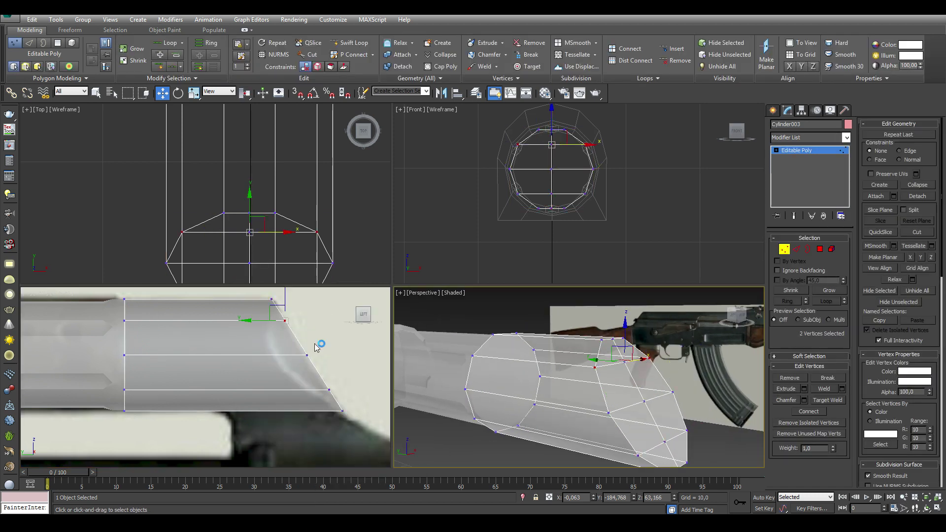
middle_click_drag(296, 345, 291, 357)
mouse_move(281, 333)
left_mouse_down()
mouse_move(267, 333)
mouse_move(271, 367)
left_mouse_up()
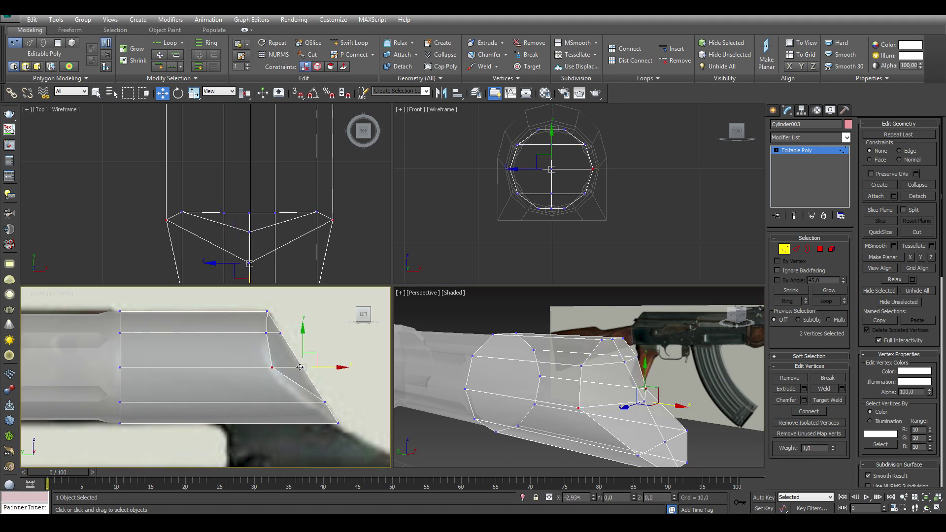
left_click_drag(315, 394, 335, 407)
middle_click_drag(335, 407, 330, 403)
left_click_drag(330, 404, 324, 400)
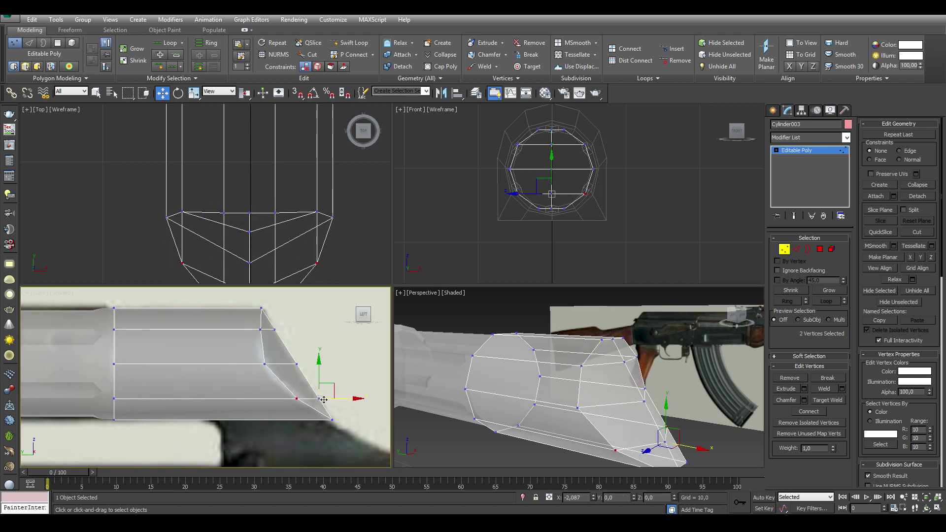
QuickSlice a new edge loop across the collar and draw a ten-sided cylinder below
key("2")
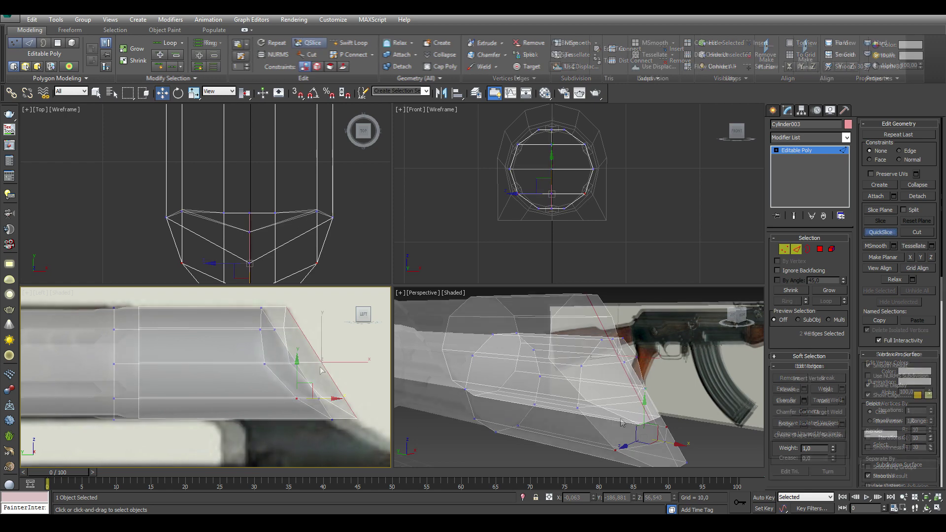
left_click(312, 42)
left_click(240, 403)
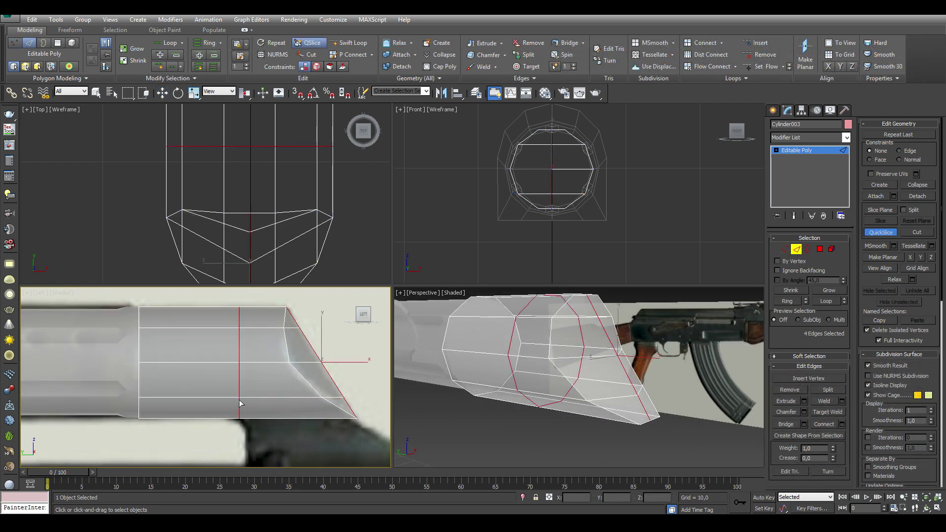
left_click(240, 404)
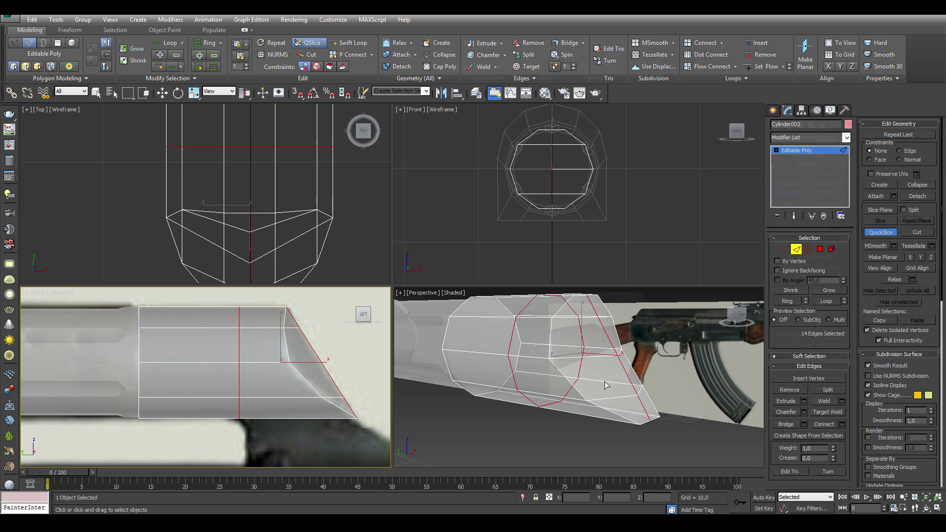
left_click_drag(550, 252, 566, 295)
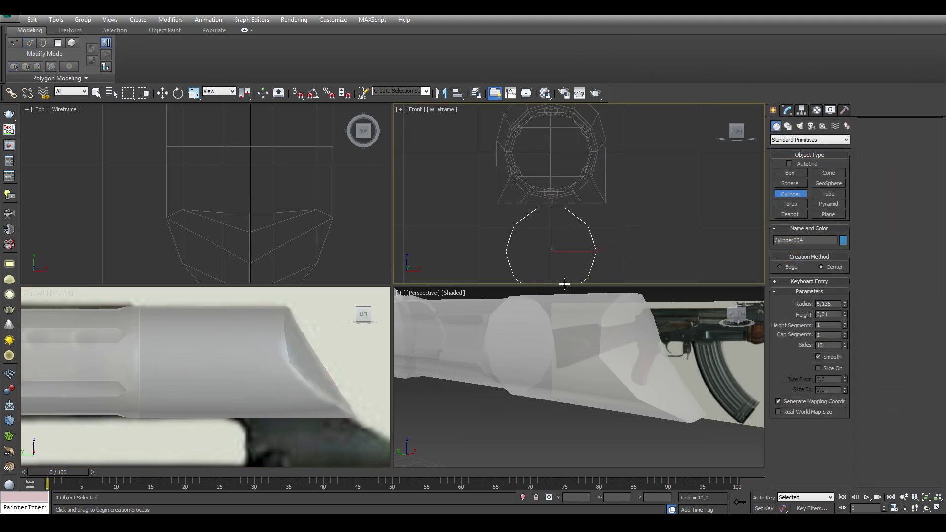
Move the new cylinder onto the barrel in the side view and set its height to 20,776
left_click(162, 93)
scroll(196, 395, "down", 5)
scroll(224, 374, "up", 5)
scroll(224, 375, "up", 3)
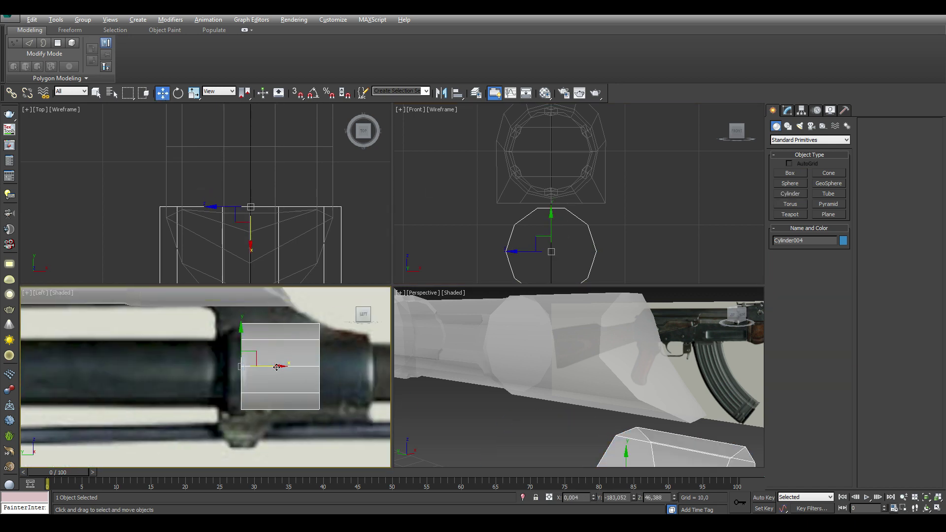
middle_click_drag(256, 358, 223, 367)
mouse_move(223, 367)
left_mouse_down()
mouse_move(270, 376)
mouse_move(217, 385)
left_mouse_up()
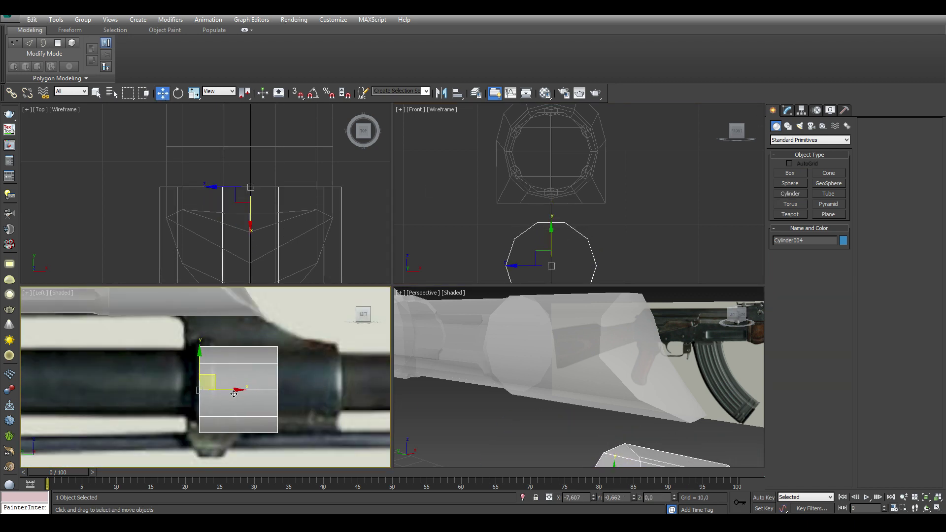
left_click(787, 110)
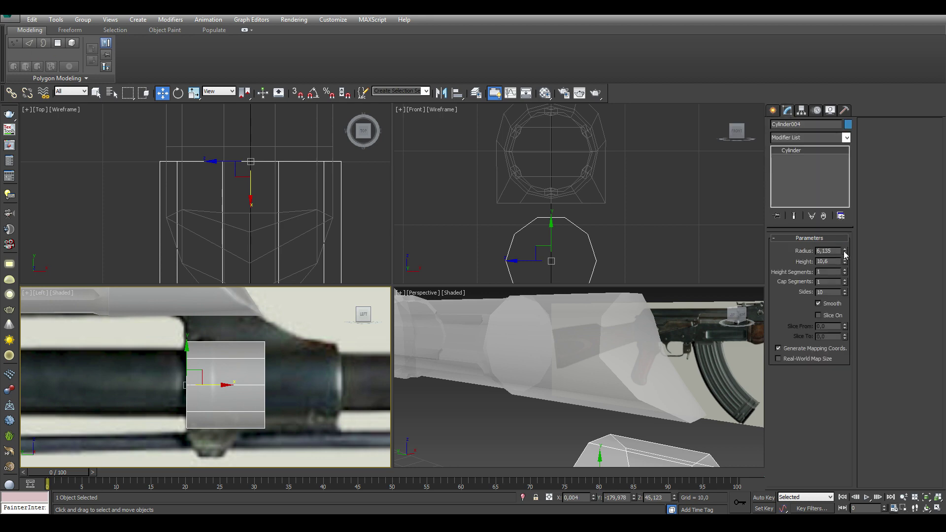
left_click_drag(845, 261, 841, 216)
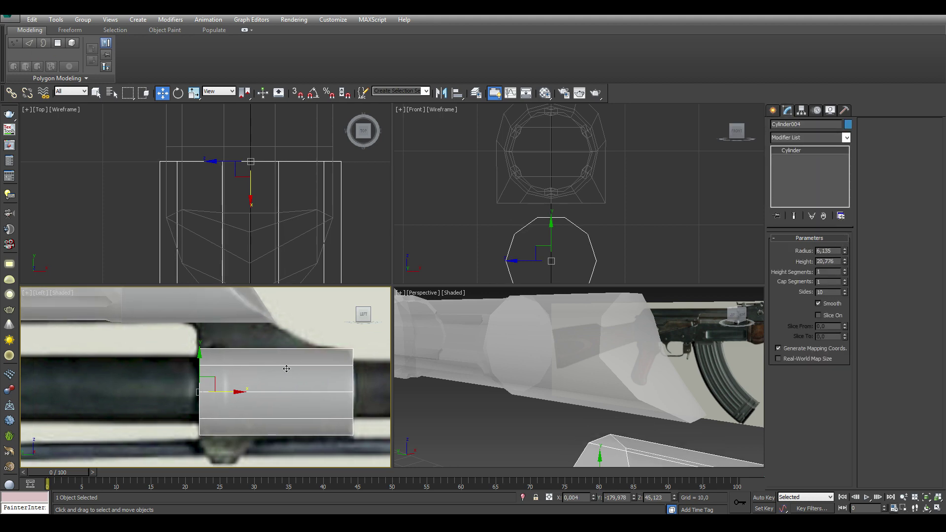
Select the collar in Polygon mode and orbit to view its underside
left_click(620, 402)
key("4")
middle_click_drag(619, 401, 643, 386, "alt")
Delete the collar's underside polygon and attach the lower cylinder to the collar mesh
left_click(639, 404)
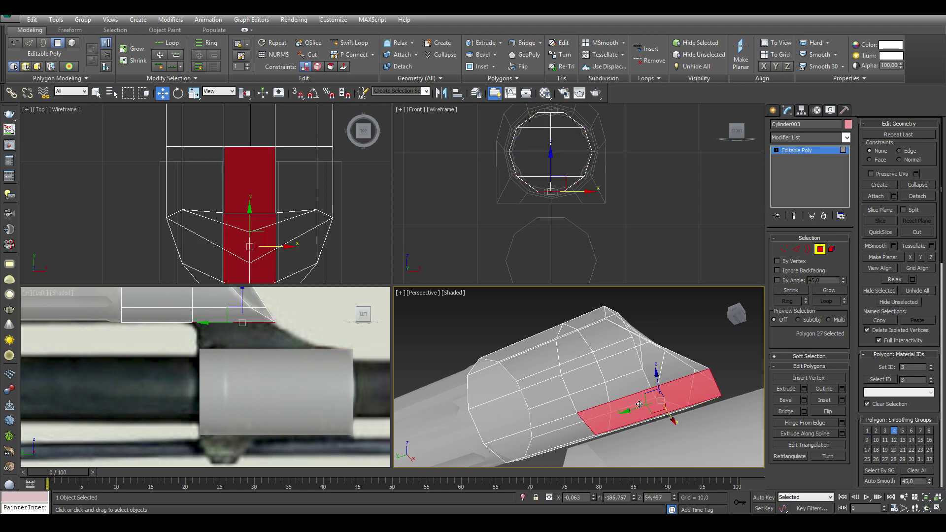
key("Delete")
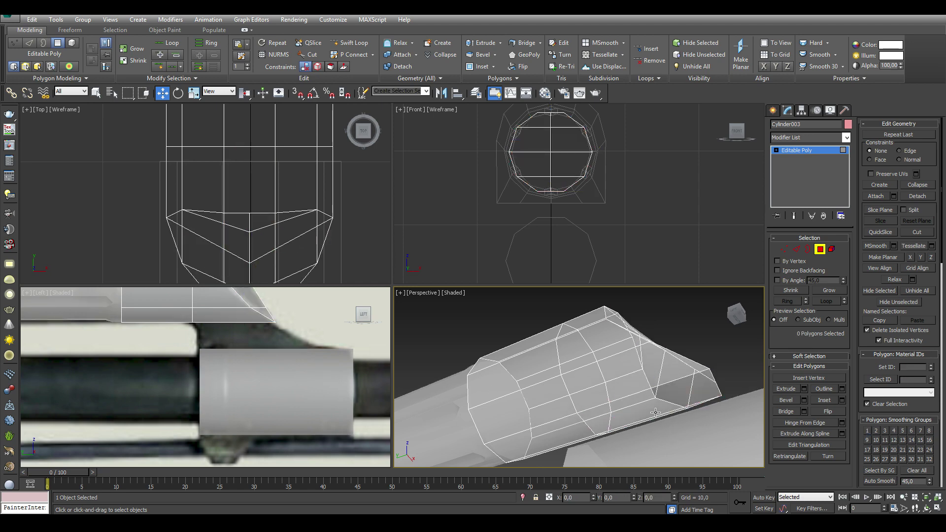
middle_click_drag(656, 401, 645, 424, "alt")
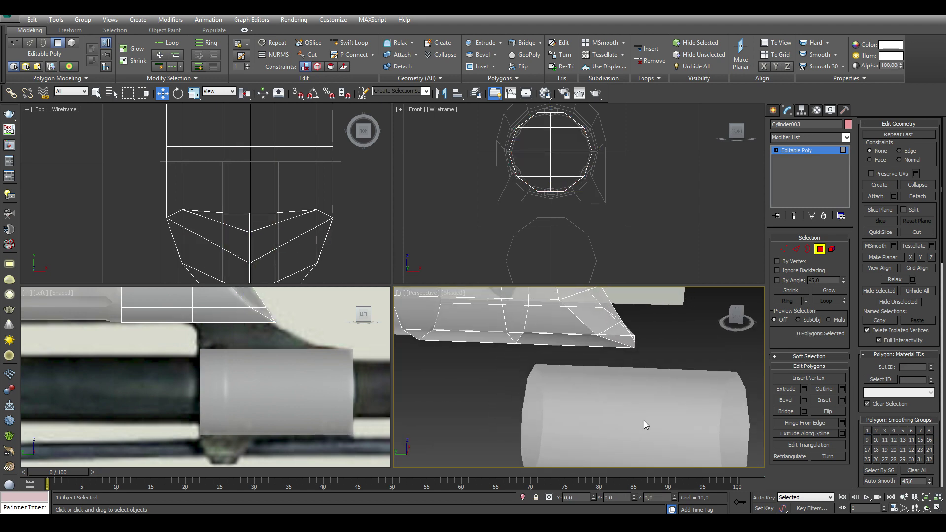
left_click(819, 252)
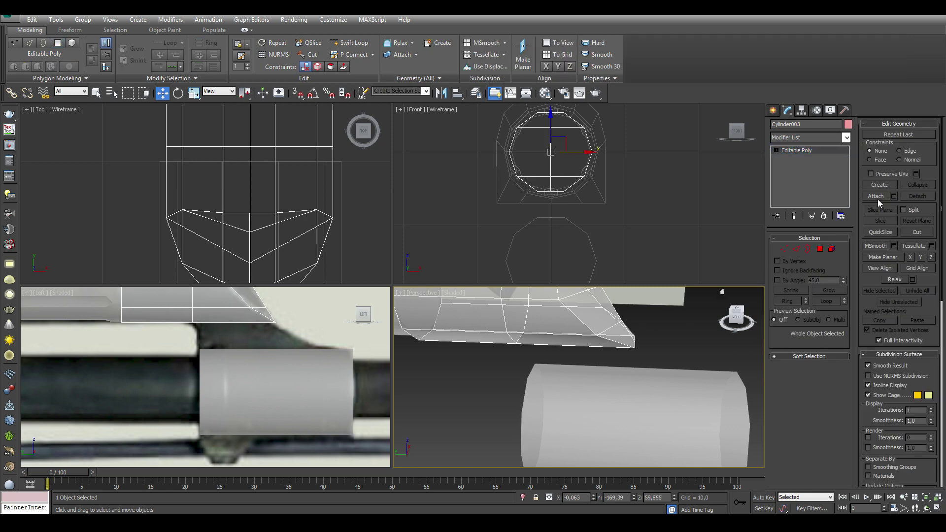
left_click(819, 249)
left_click(607, 385)
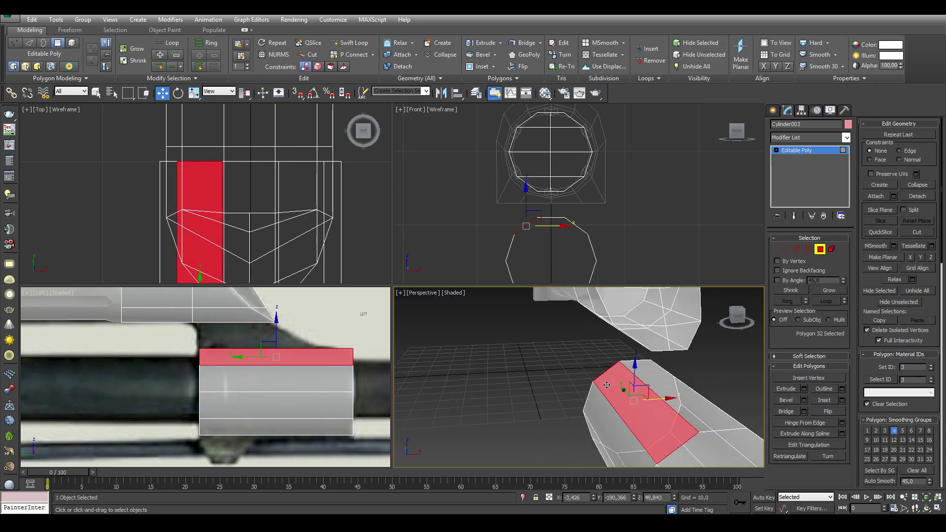
middle_click_drag(607, 385, 621, 380, "alt")
key("3")
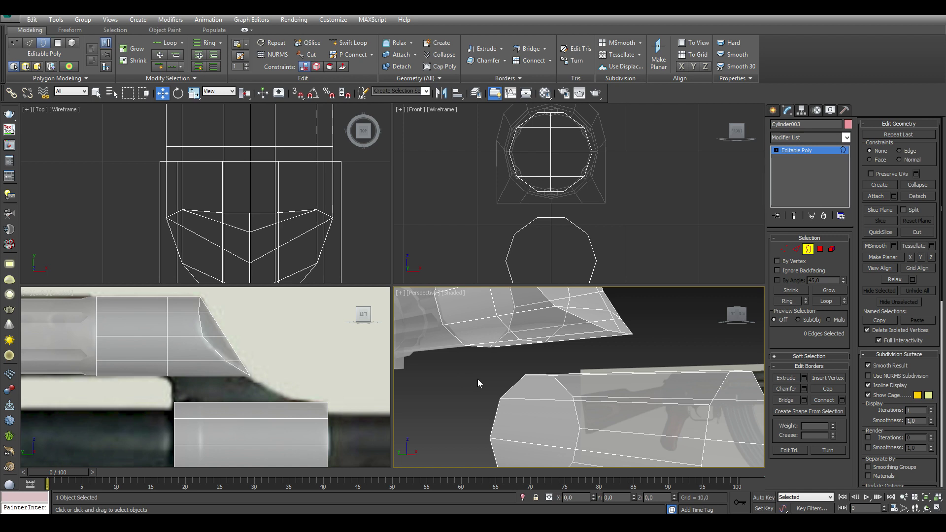
Extrude the collar hole's border down into a stem and bridge it to the cylinder's opening
left_click(583, 334)
middle_click_drag(172, 377, 187, 377)
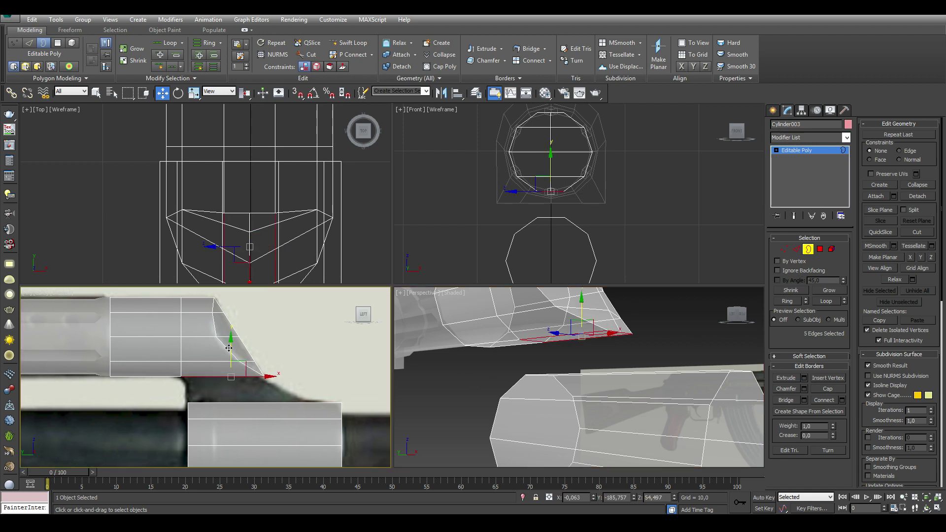
left_click_drag(231, 348, 232, 357, "shift")
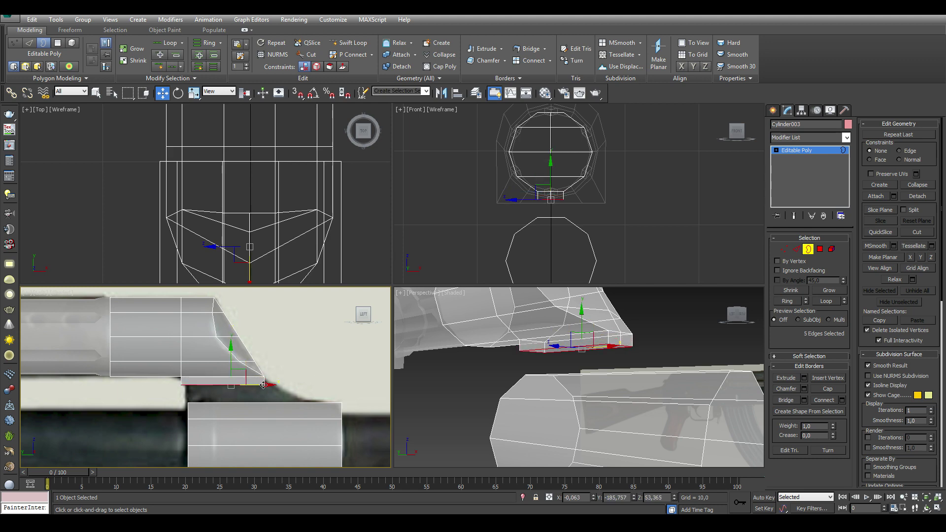
left_click_drag(268, 384, 274, 384)
left_click(797, 250)
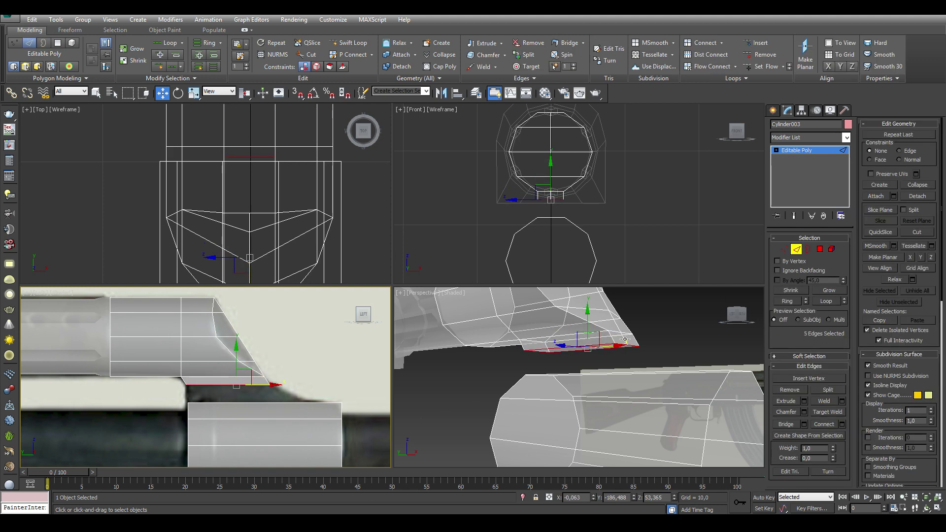
middle_click_drag(663, 341, 647, 357, "alt")
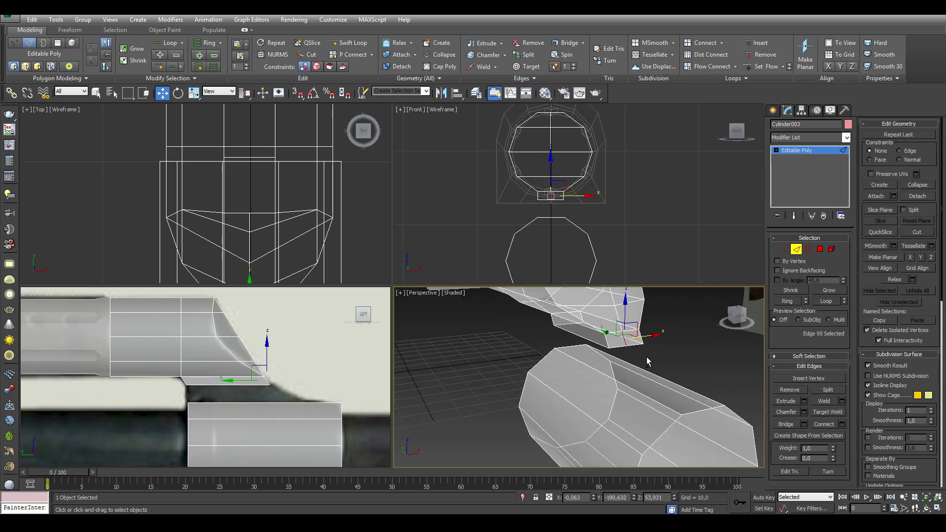
left_click(808, 249)
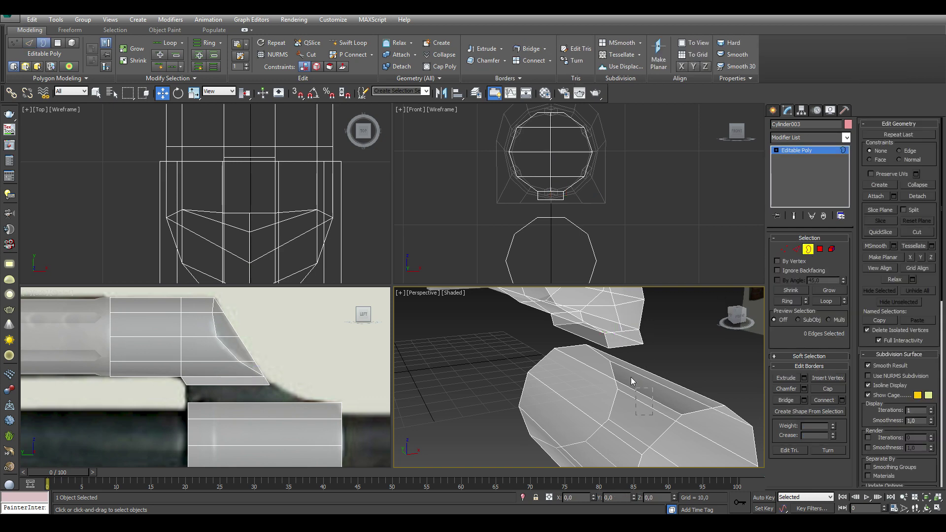
left_click(631, 375, "ctrl")
left_click(785, 400)
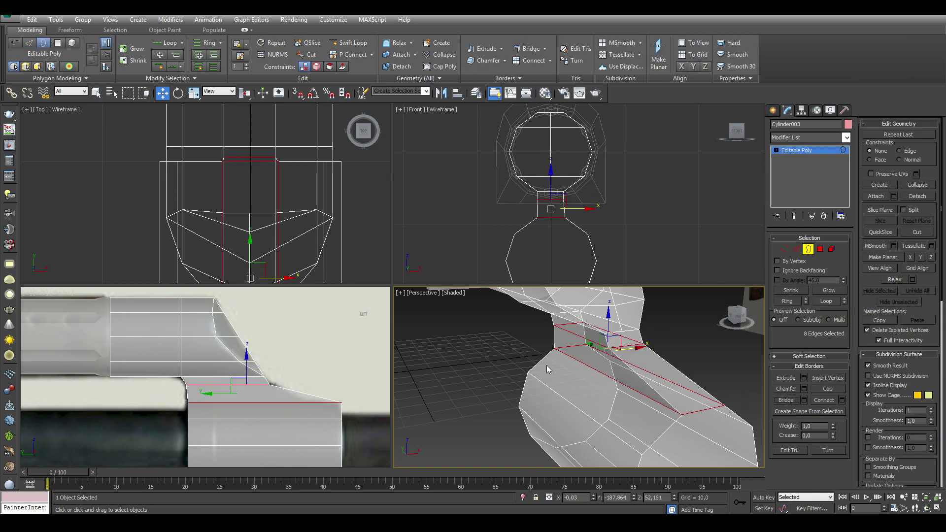
scroll(547, 369, "up", 5)
scroll(547, 370, "up", 3)
Nudge the selected stem vertices to fit the reference
key("1")
scroll(305, 376, "up", 5)
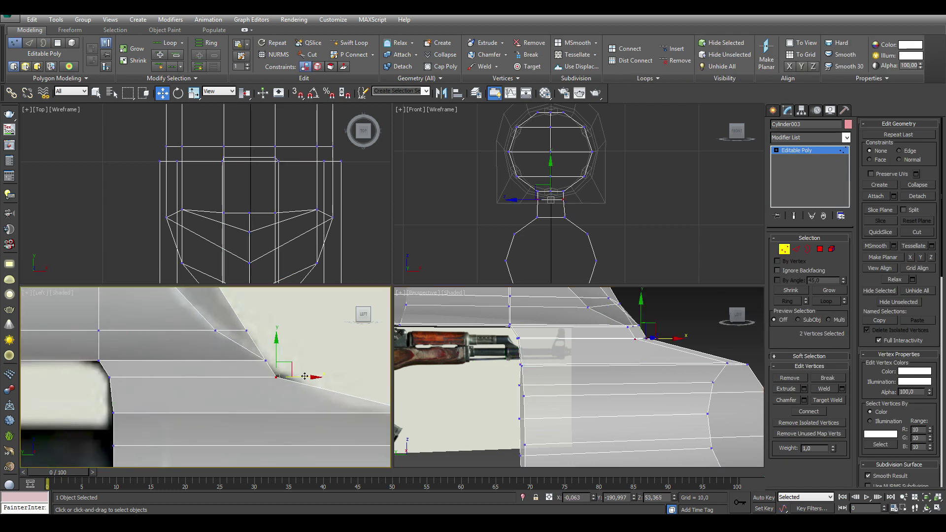
left_click_drag(305, 376, 315, 376)
middle_click_drag(160, 409, 129, 374)
Connect a new loop across the slanted front and pull its vertices onto the curved outline
left_click(798, 249)
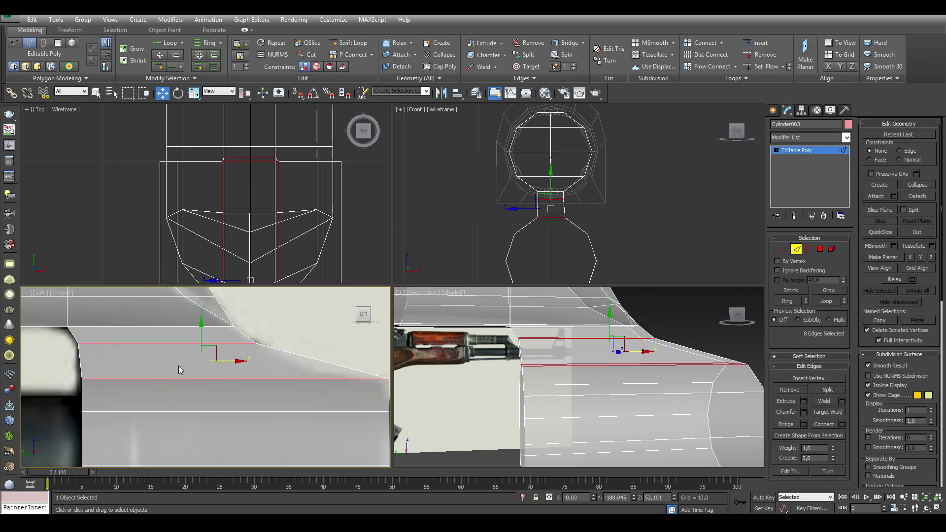
double_click(368, 356)
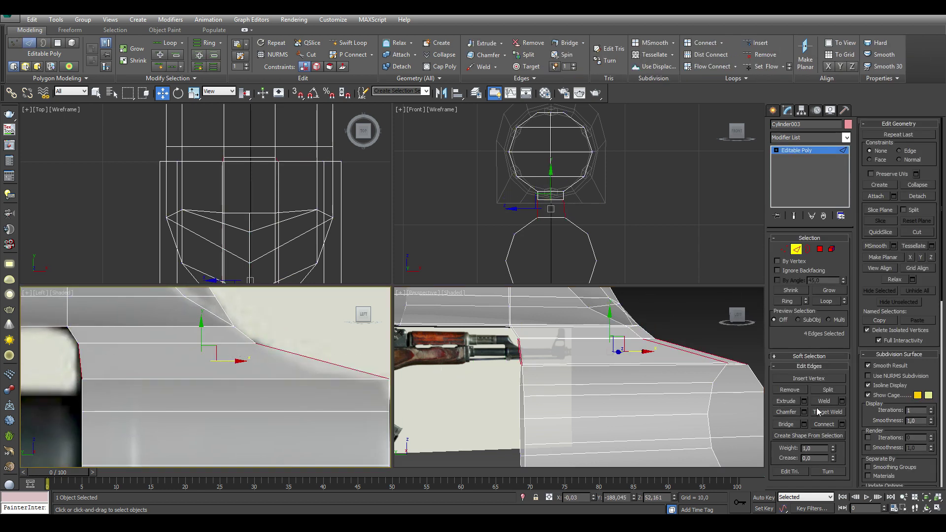
left_click(827, 425)
left_click(784, 250, "ctrl")
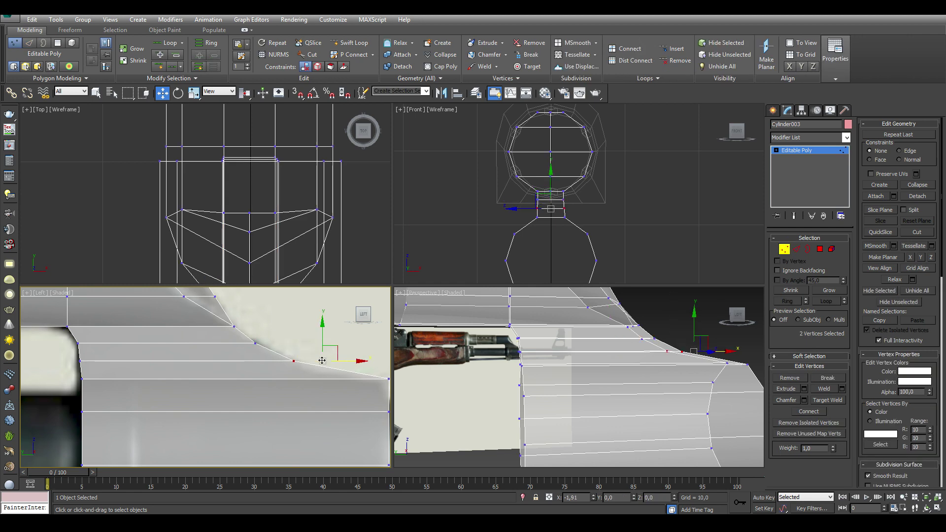
left_click(80, 362)
left_click(293, 361)
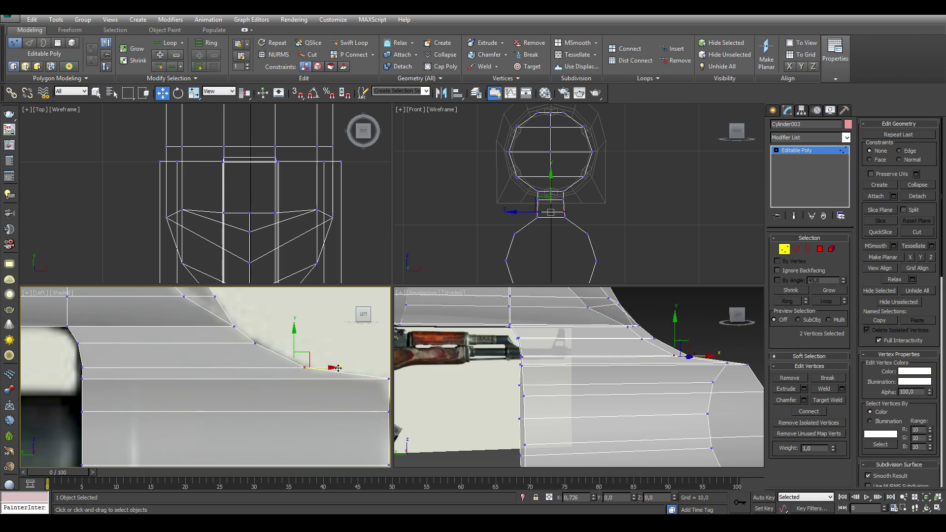
left_click_drag(294, 361, 303, 367)
middle_click_drag(296, 378, 312, 384)
scroll(587, 391, "down", 5)
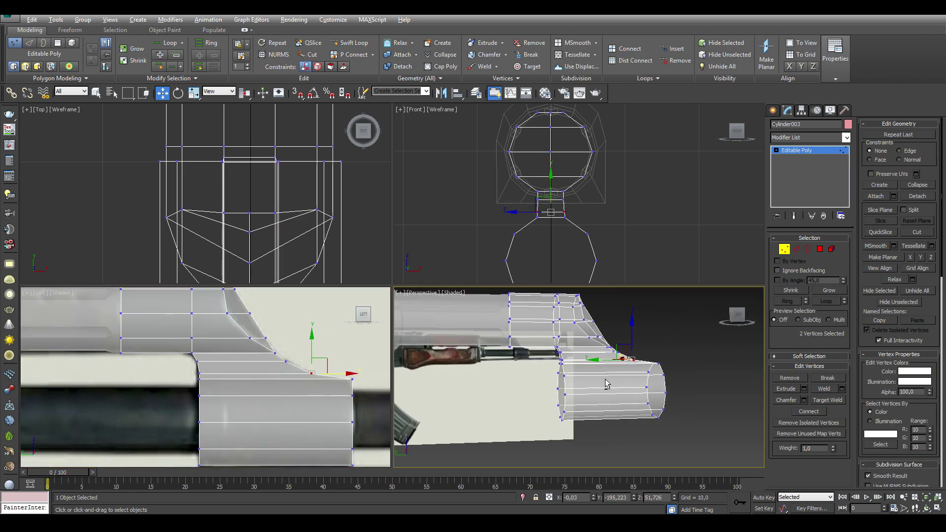
mouse_move(606, 385)
middle_mouse_down("alt")
mouse_move(580, 370)
mouse_move(578, 392)
middle_mouse_up("alt")
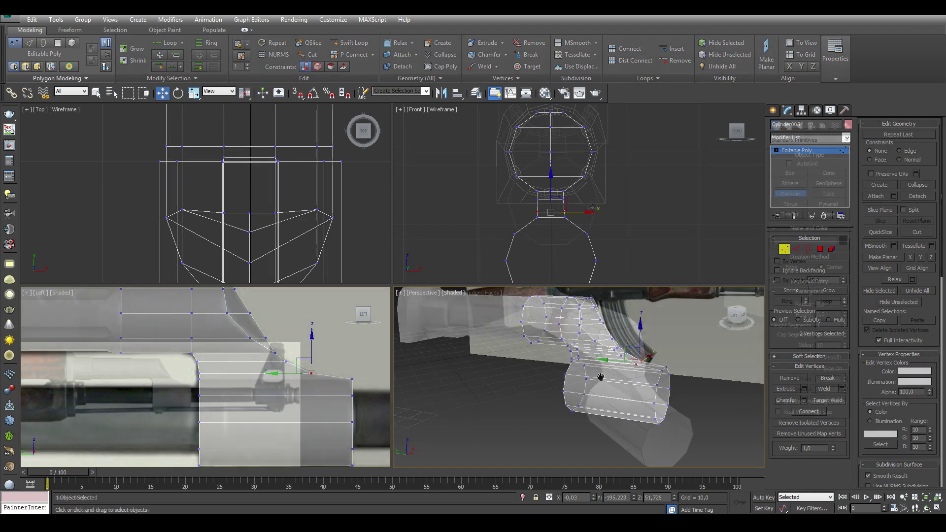
Add a cylinder at the barrel's start with radius 4,807, stretched to height 124,197 along the barrel
left_click_drag(556, 196, 594, 197)
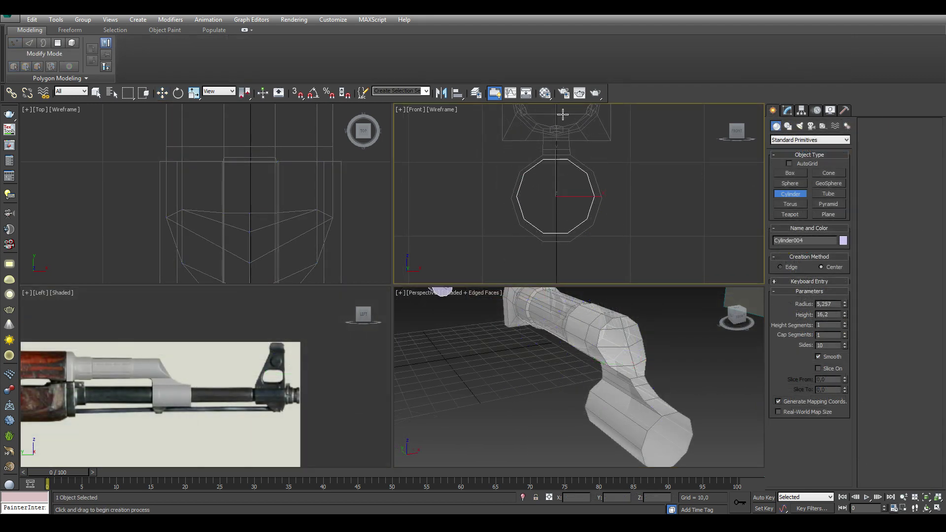
key("w")
scroll(61, 391, "down", 3)
scroll(60, 390, "up", 5)
left_click_drag(148, 364, 177, 365)
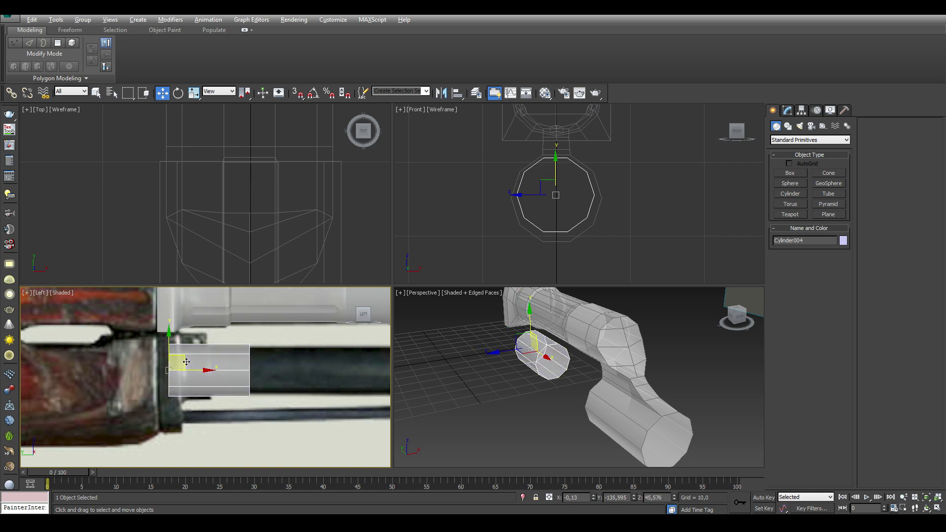
scroll(178, 364, "up", 3)
left_click(788, 110)
left_click_drag(845, 254, 845, 268)
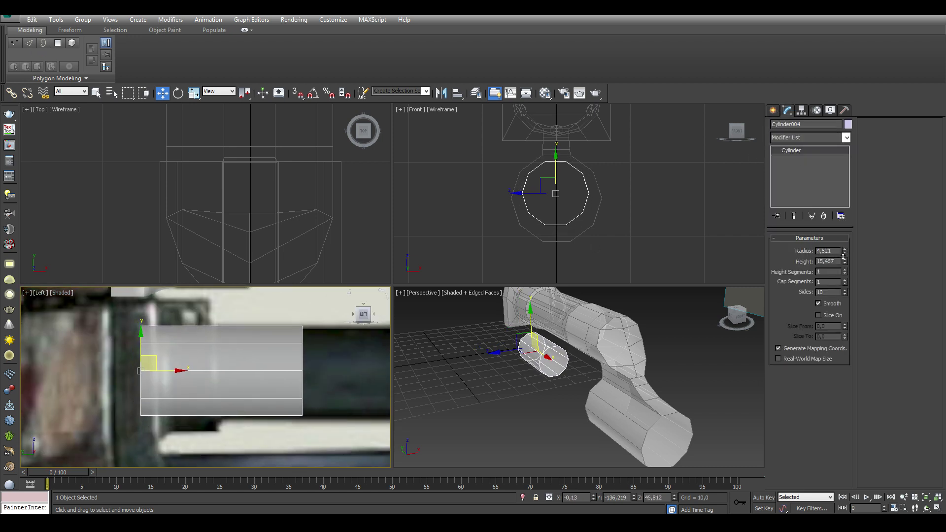
left_click_drag(556, 172, 556, 174)
left_click_drag(845, 251, 845, 244)
left_click_drag(217, 372, 171, 374)
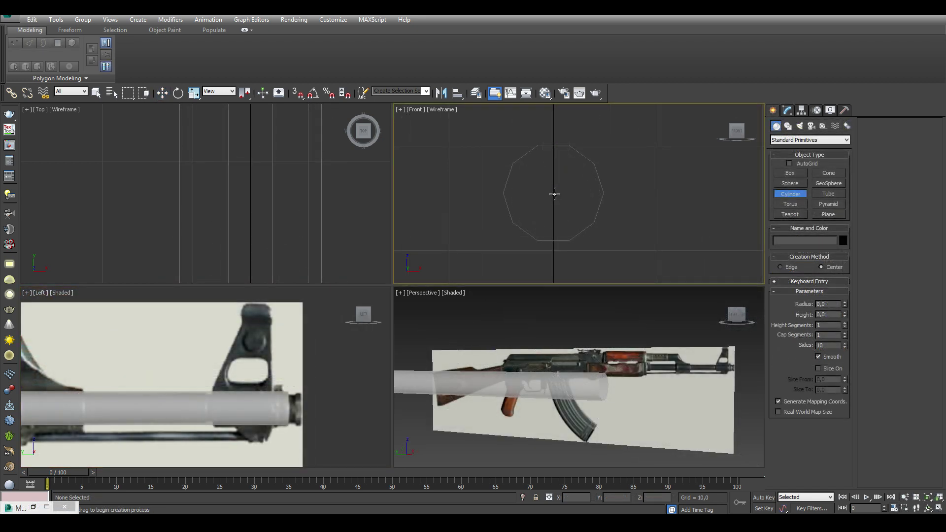
Draw a radius-5.375 cylinder around the barrel, move it over the sight base, set height 7.401
left_click_drag(553, 192, 591, 233)
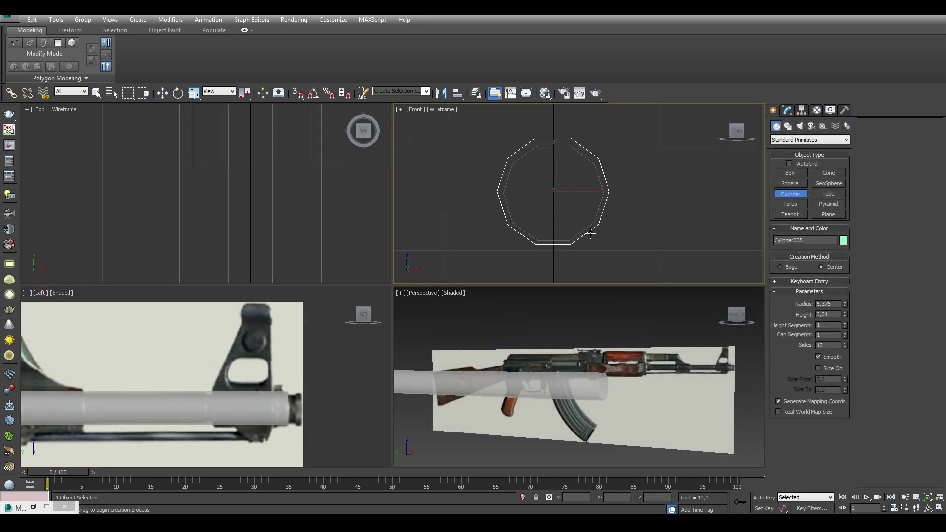
left_click(590, 233)
key("w")
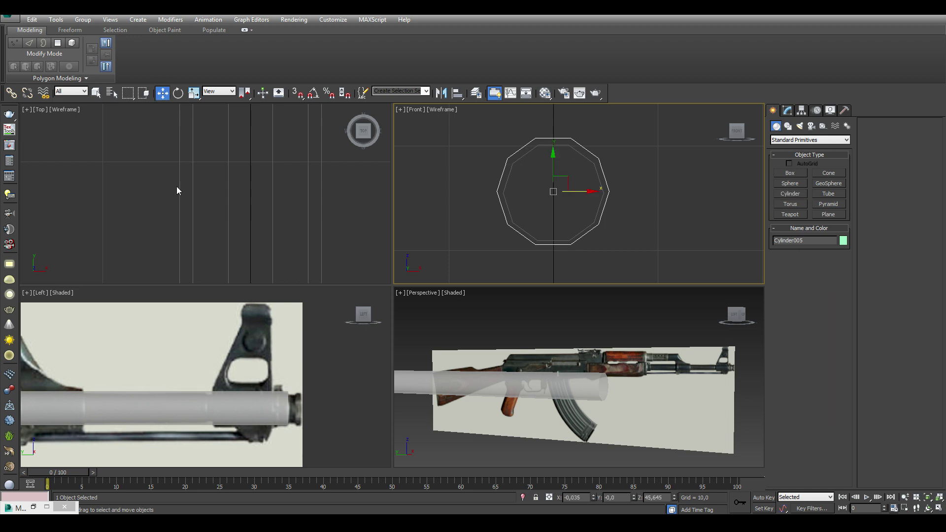
scroll(226, 384, "down", 3)
scroll(227, 385, "up", 5)
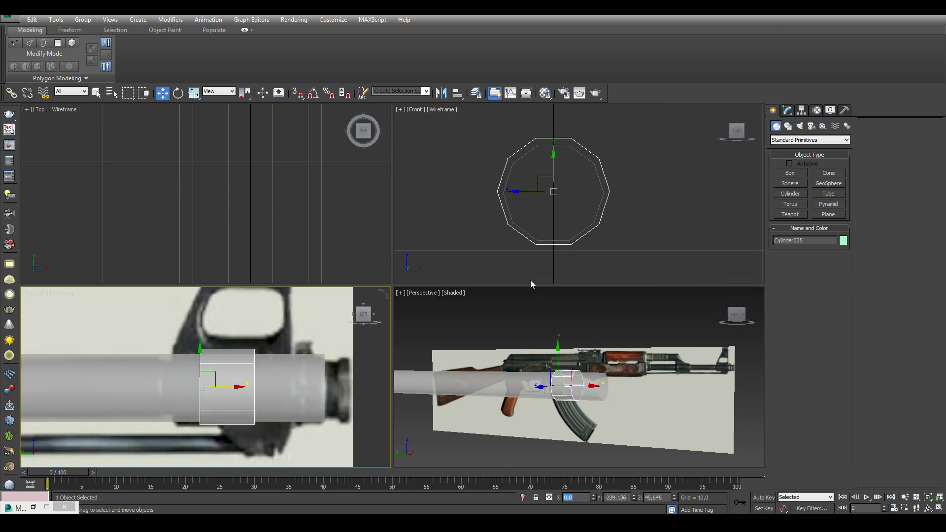
scroll(221, 379, "up", 2)
left_click_drag(232, 387, 197, 387)
left_click(787, 110)
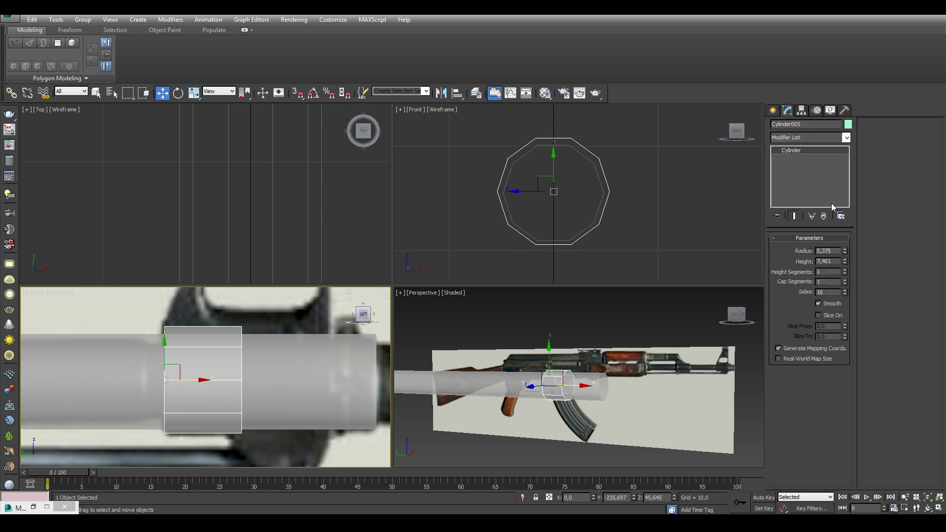
left_click_drag(845, 262, 844, 254)
Convert the collar cylinder to Editable Poly and QuickSlice two loops across it
right_click(266, 378)
left_click(404, 467)
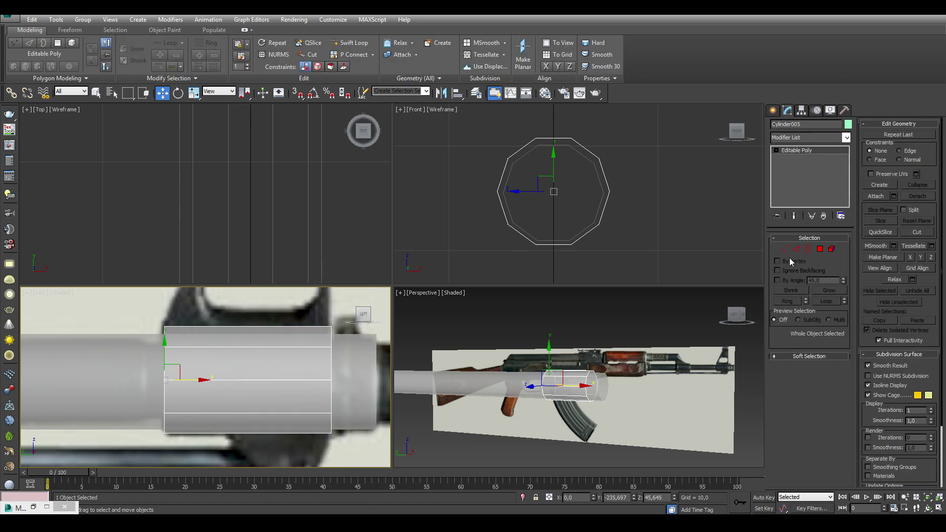
left_click(796, 250)
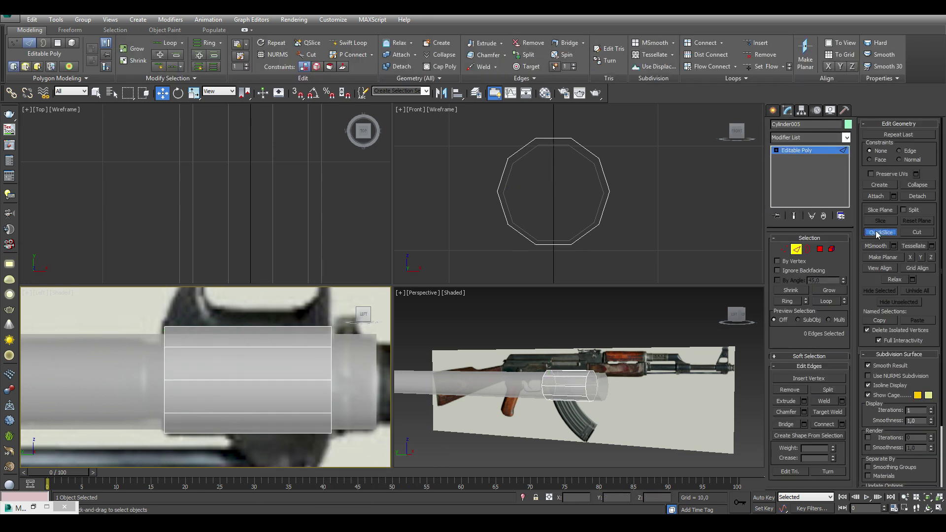
left_click(300, 341)
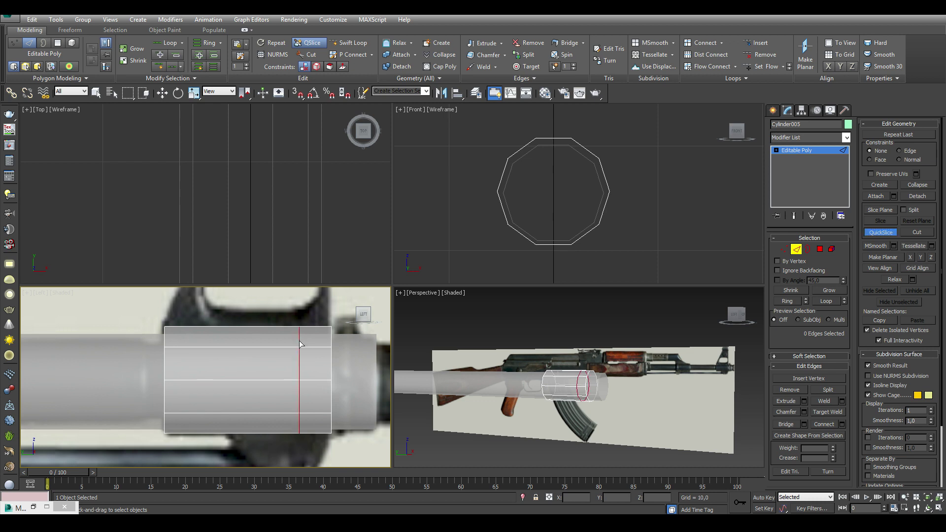
left_click(300, 424)
scroll(211, 396, "down", 2)
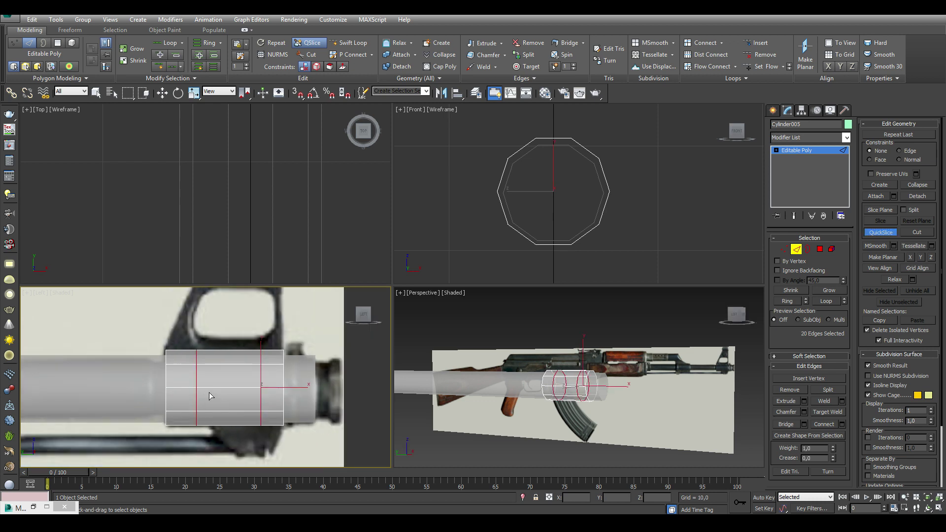
middle_click_drag(567, 380, 537, 403, "alt")
scroll(581, 384, "up", 3)
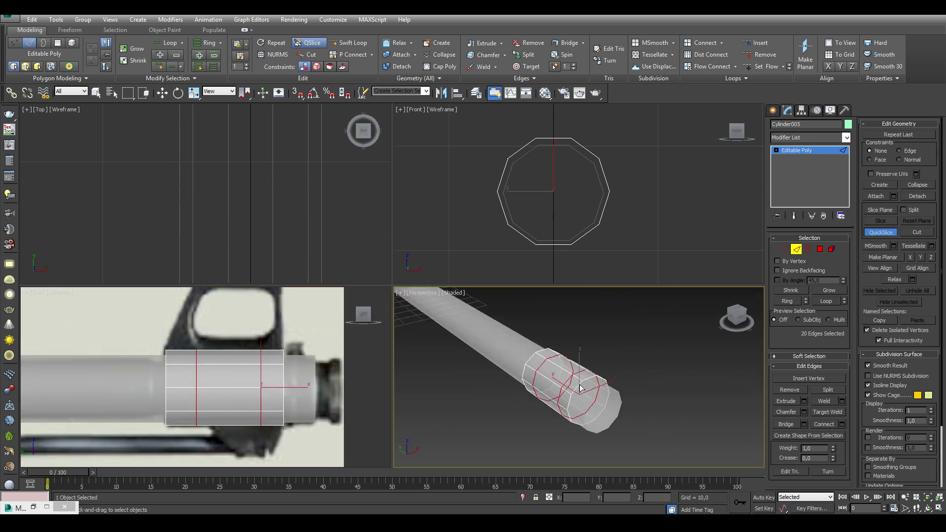
scroll(582, 384, "up", 2)
Narrow the collar's top faces sideways and extrude them up into a pad
left_click(875, 235)
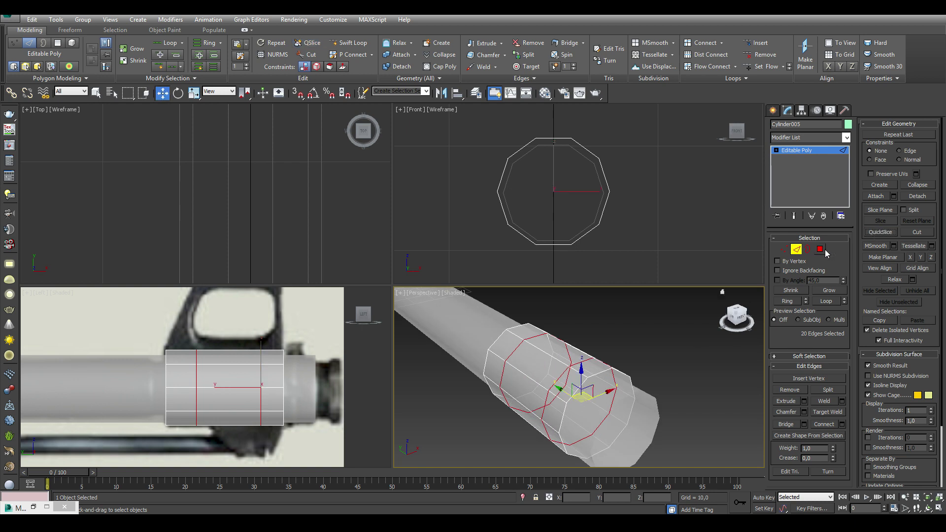
left_click(819, 250)
left_click(552, 340)
left_click(587, 359, "ctrl")
key("r")
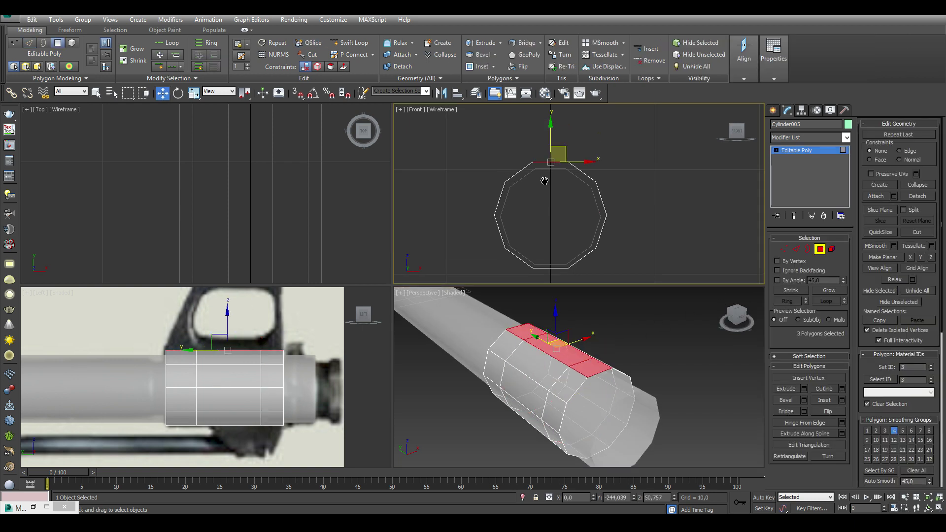
scroll(585, 168, "up", 3)
left_click_drag(585, 168, 591, 167)
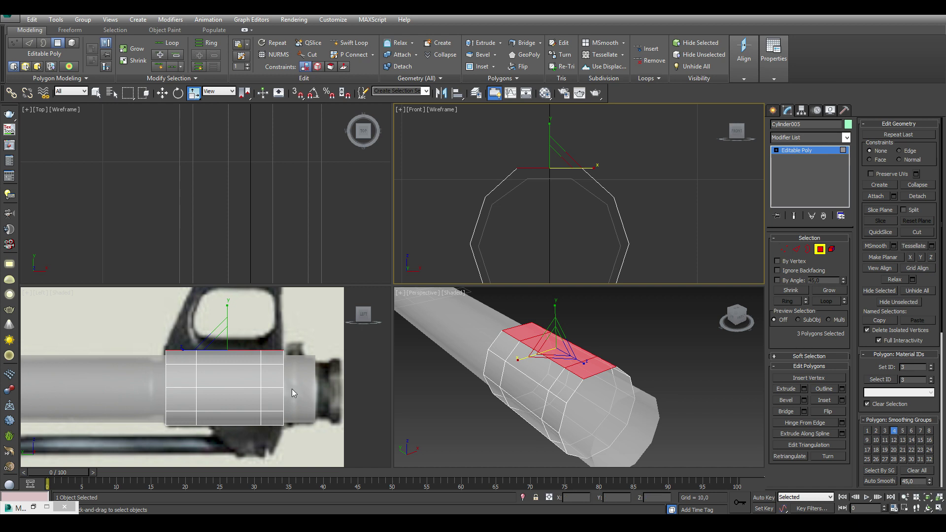
left_click(804, 388)
left_click_drag(587, 213, 587, 196)
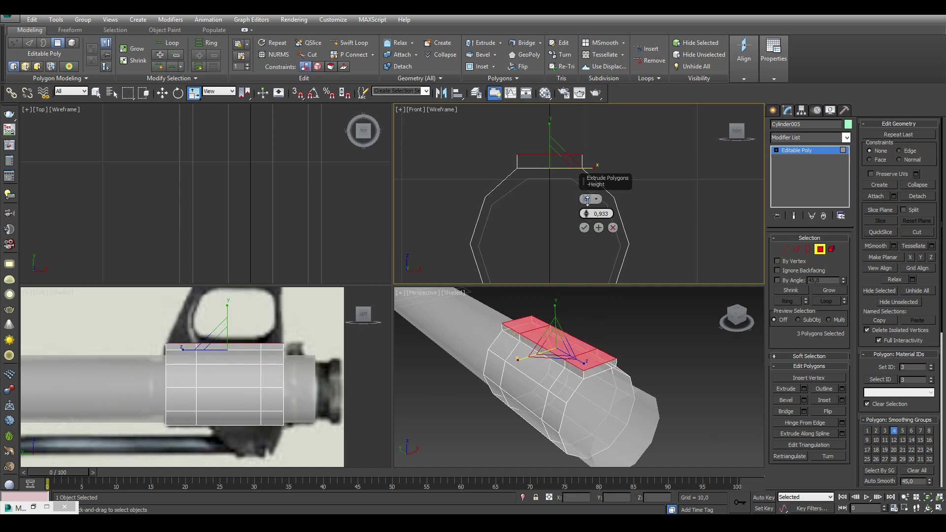
left_click(584, 228)
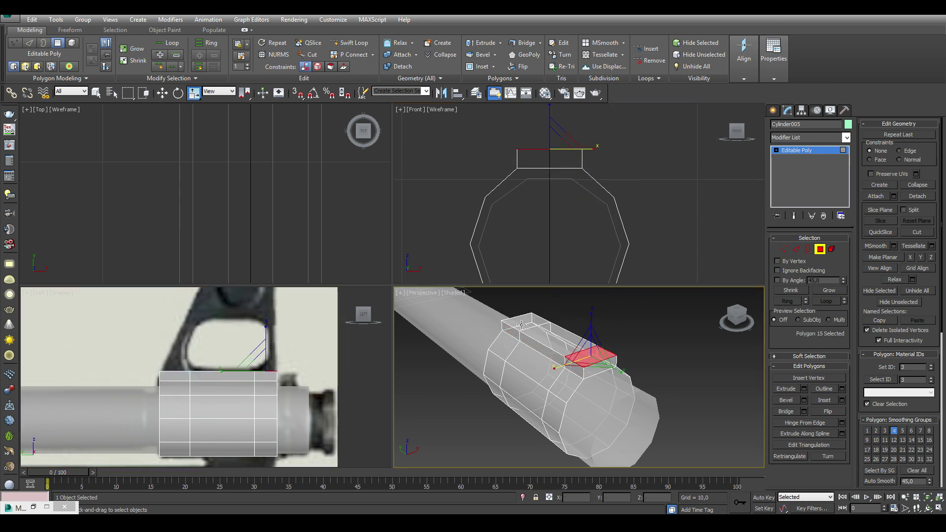
Extrude the pad's two end faces twice upward into tall posts
left_click(804, 389)
left_click(585, 407)
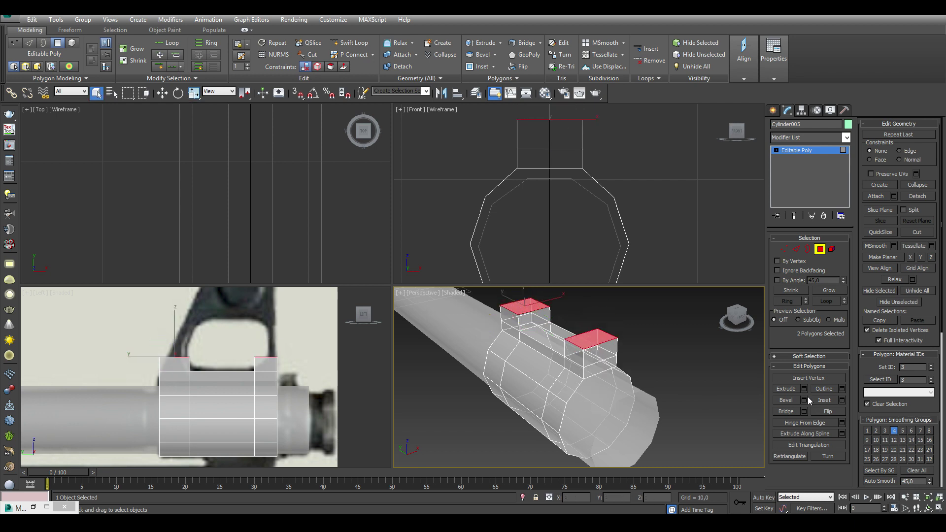
left_click_drag(585, 398, 587, 390)
left_click(584, 411)
left_click(804, 389)
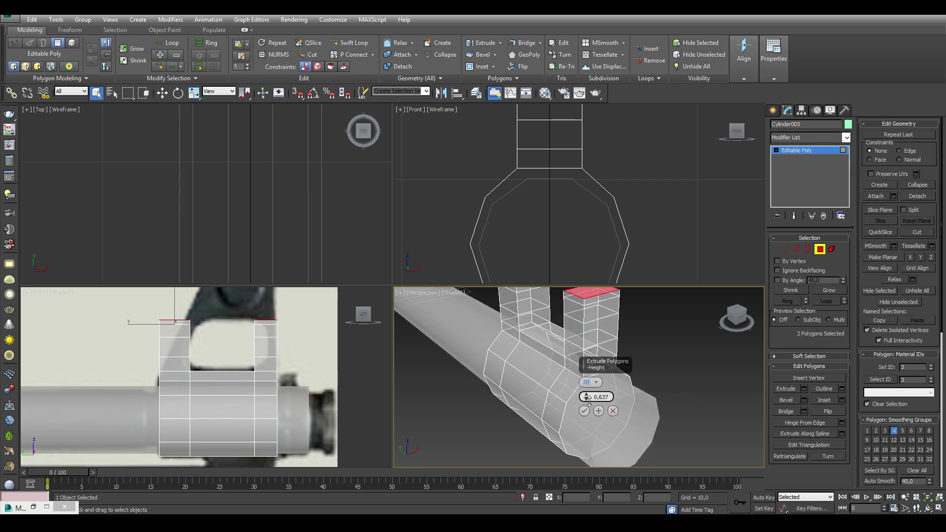
left_click(584, 411)
In the enlarged side view, slant the right post's inner vertices toward the sight window
key("alt+w")
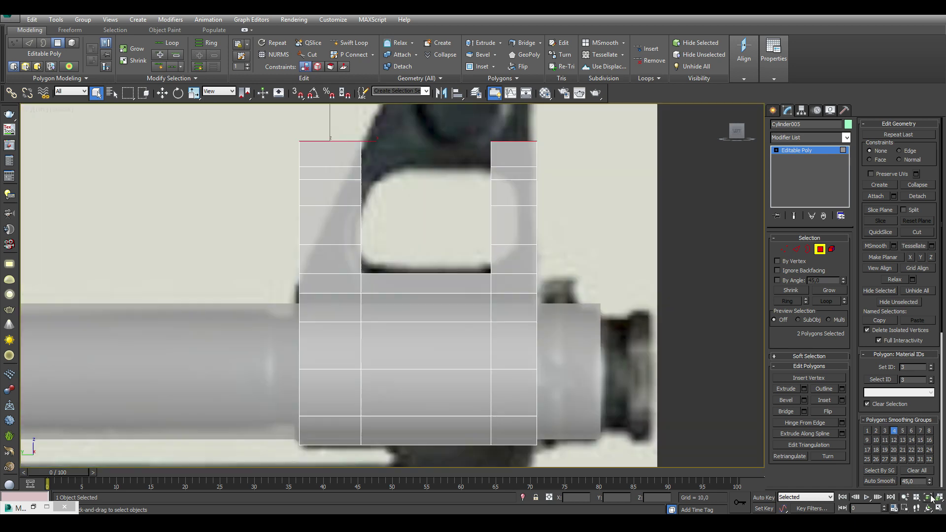
key("1")
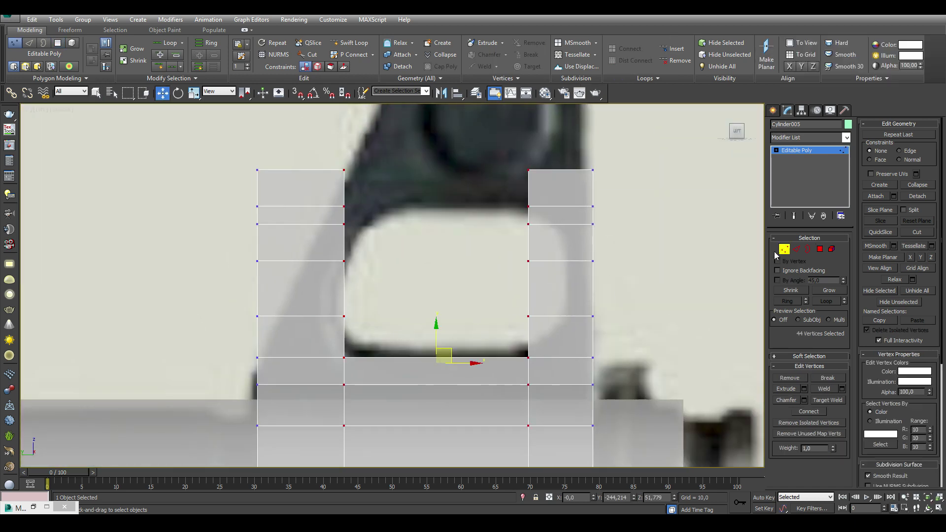
middle_click_drag(605, 310, 572, 315)
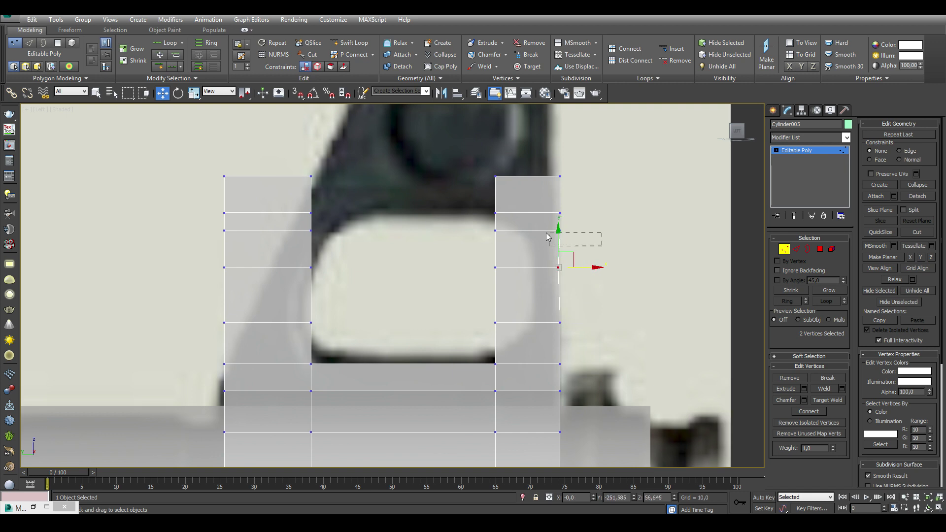
left_click_drag(546, 235, 545, 228)
left_click_drag(581, 202, 588, 193, "ctrl")
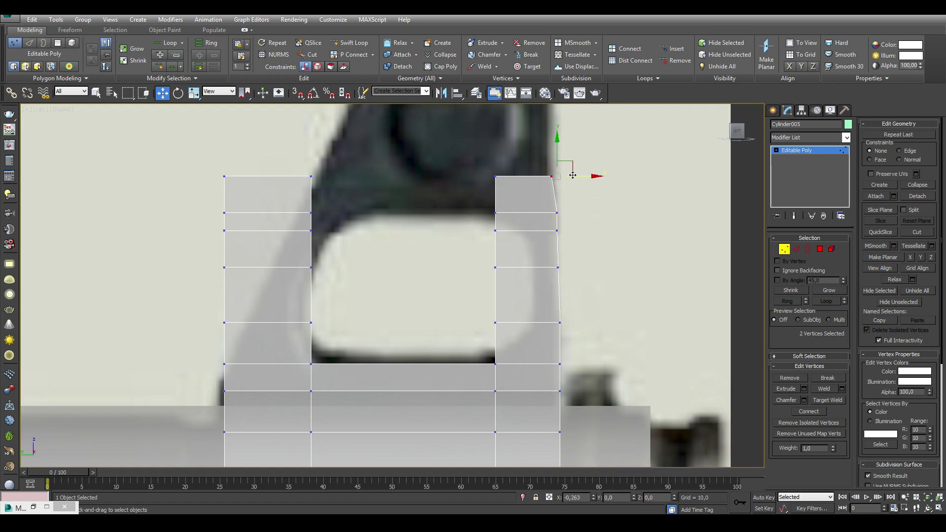
middle_click_drag(579, 211, 652, 208)
mouse_move(534, 296)
left_mouse_down()
mouse_move(576, 338)
mouse_move(624, 312)
left_mouse_up()
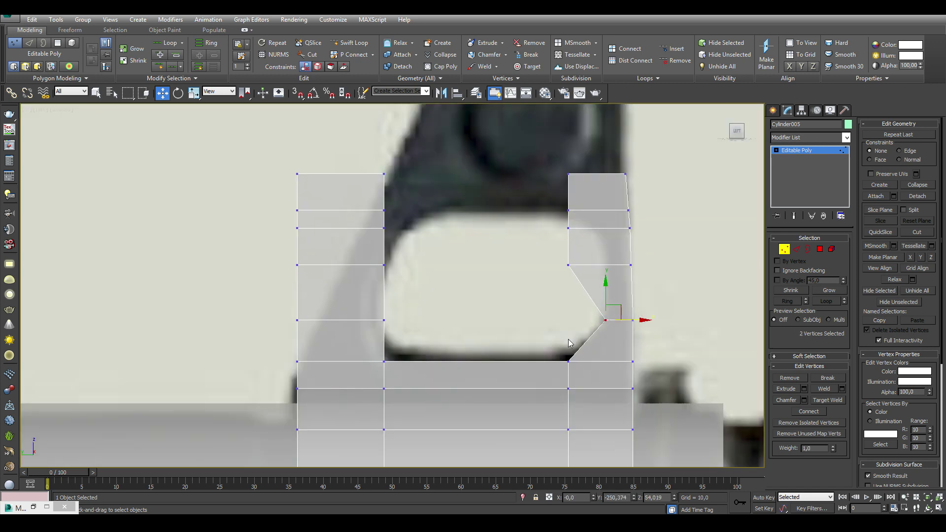
left_click(569, 229)
left_click_drag(600, 229, 628, 231)
Raise the window's bottom edge and slant the left post's vertices to follow the reference
middle_click_drag(408, 342, 446, 306)
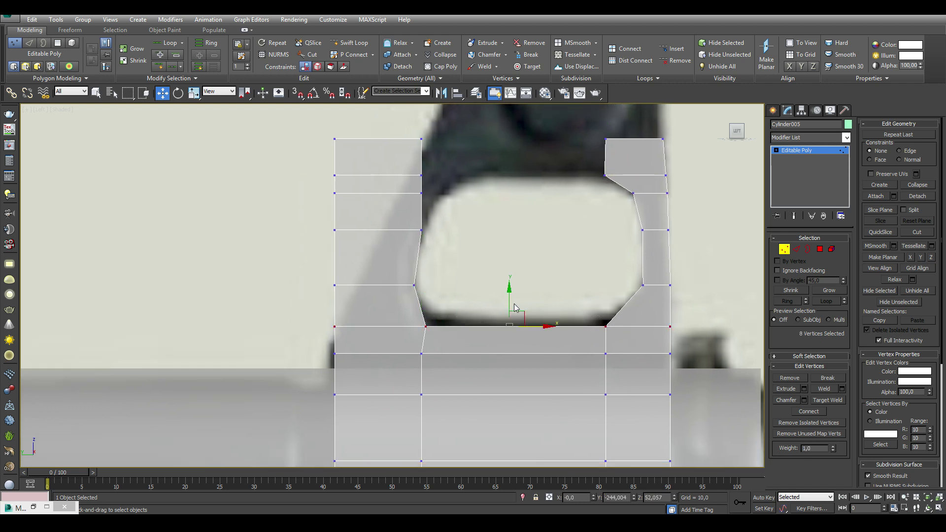
left_click_drag(514, 307, 514, 302)
left_click_drag(416, 311, 441, 331)
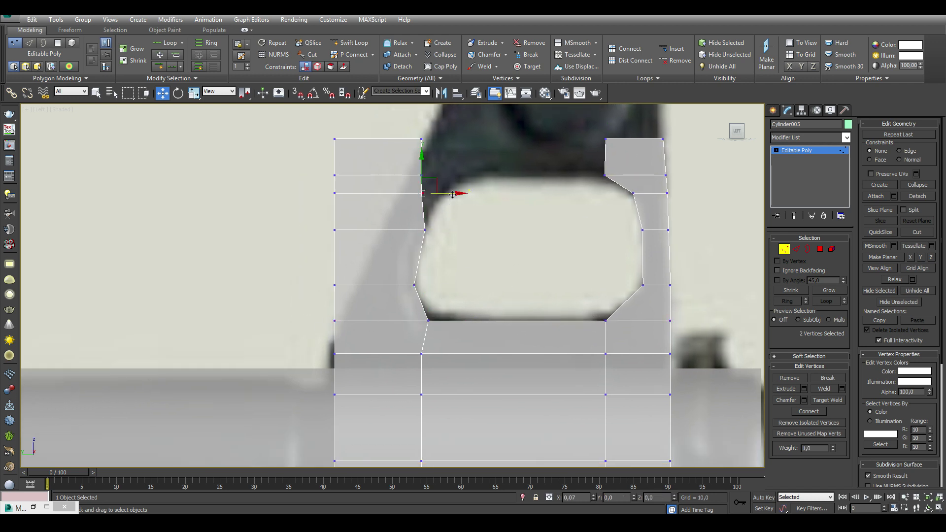
left_click_drag(453, 195, 471, 195)
left_click_drag(431, 148, 476, 148)
left_click(335, 139)
left_click_drag(374, 146, 456, 147)
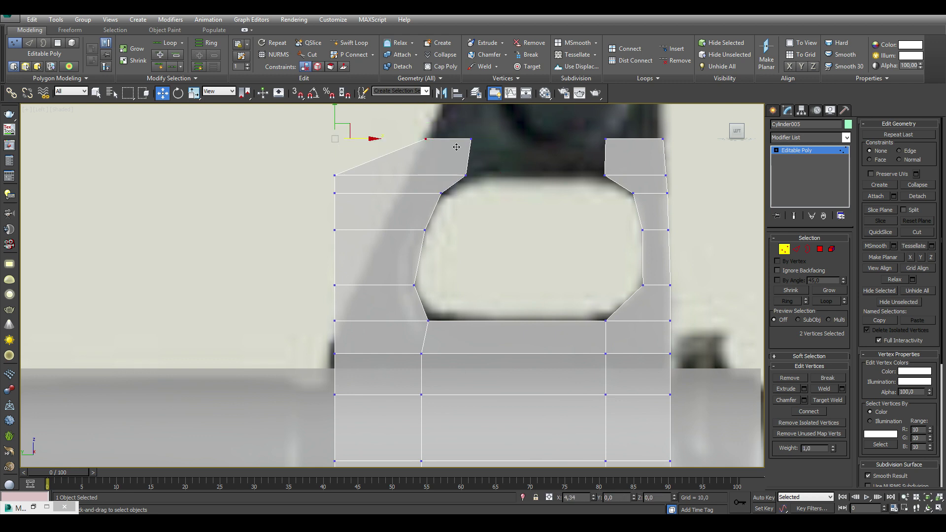
left_click_drag(335, 175, 407, 175)
left_click_drag(335, 193, 398, 193)
left_click_drag(335, 230, 382, 230)
left_click_drag(360, 289, 381, 289)
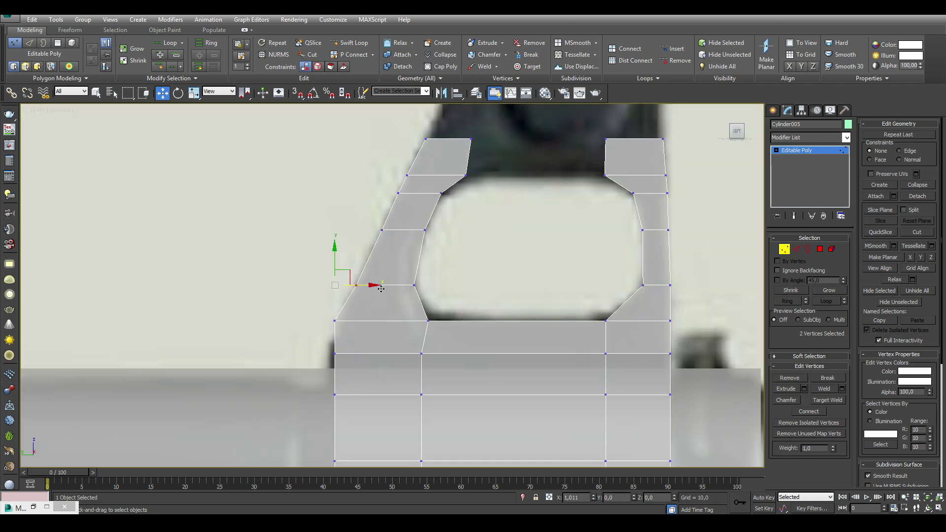
scroll(354, 322, "down", 4)
scroll(355, 322, "down", 2)
Try bridging the post tops, undo it, and extrude the post's top faces upward instead
key("4")
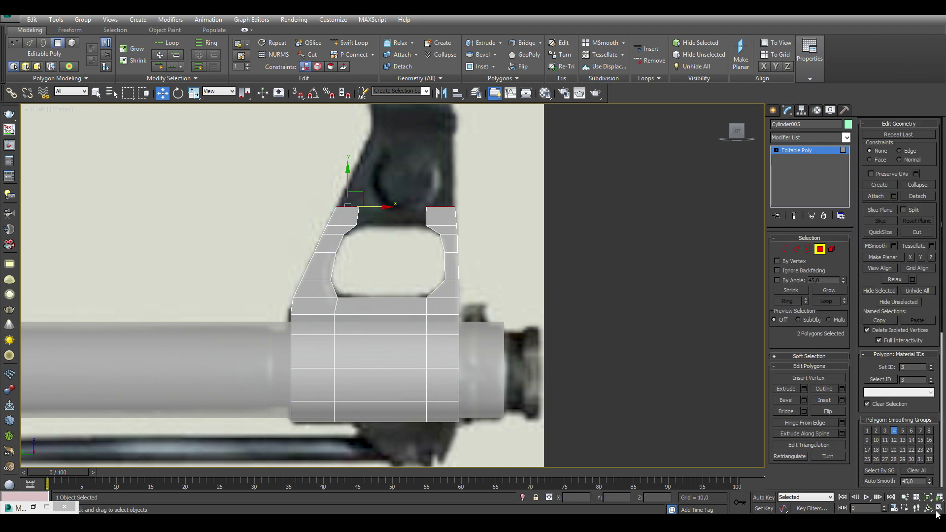
key("alt+w")
middle_click_drag(573, 354, 631, 348, "alt")
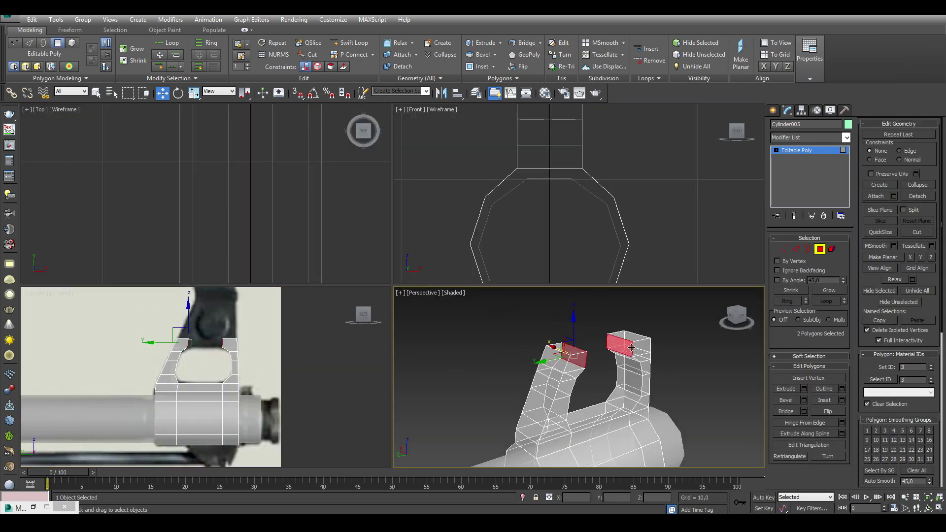
left_click(783, 412)
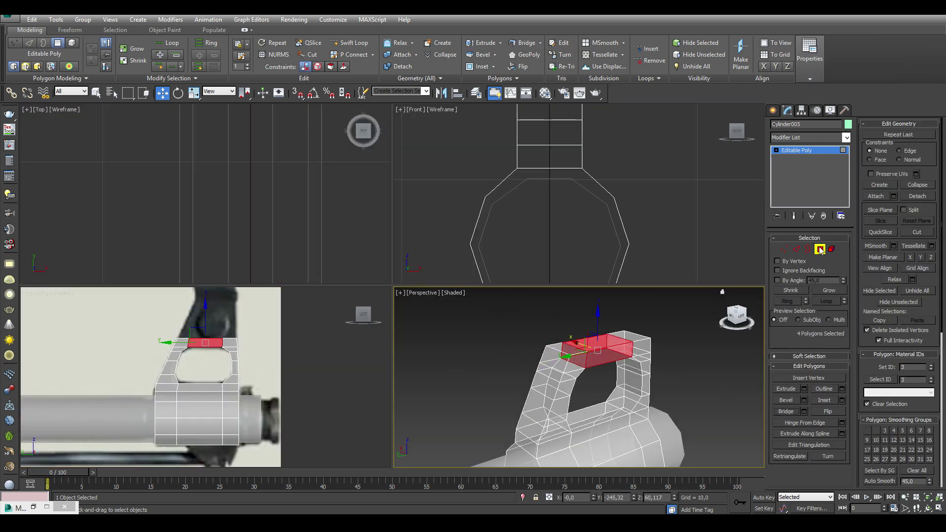
key("ctrl+z")
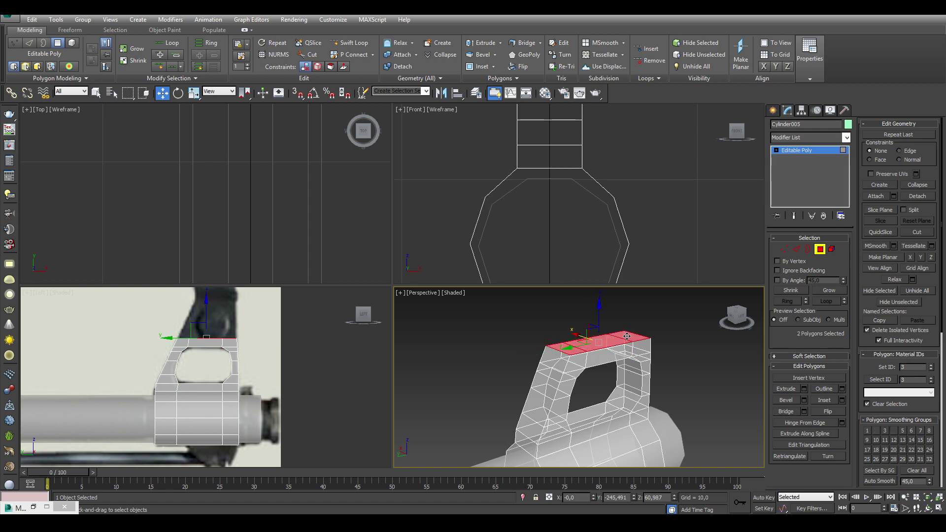
left_click(804, 392)
key("1")
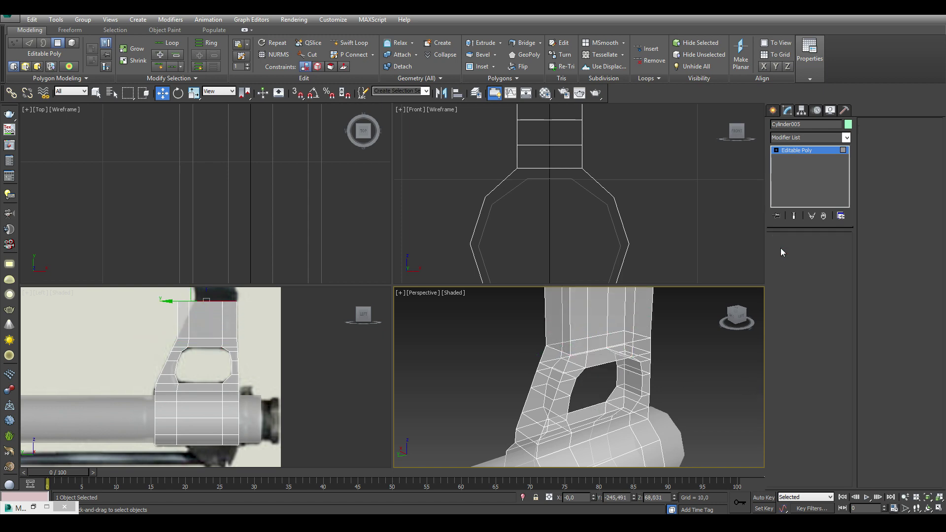
scroll(176, 342, "up", 5)
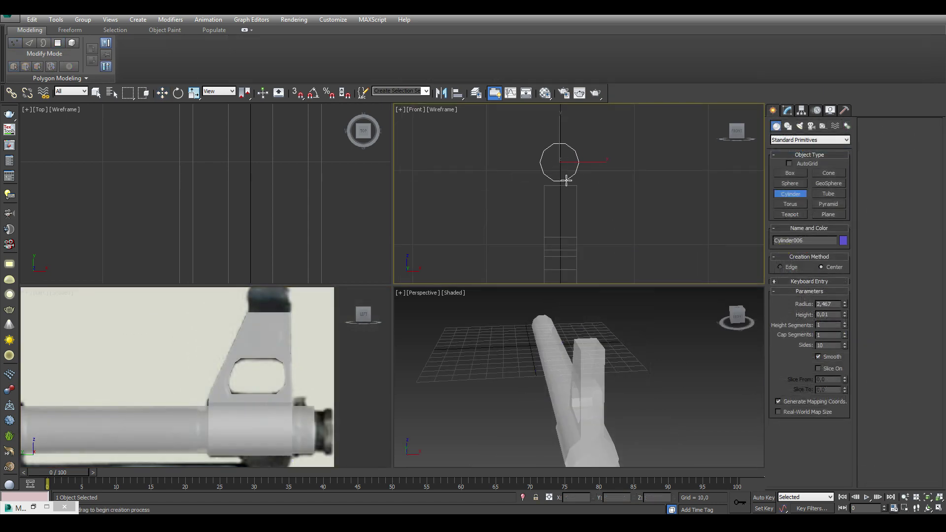
Convert the new cylinder to Editable Poly and delete its upper half of faces
left_click(569, 192)
key("w")
scroll(152, 325, "down", 5)
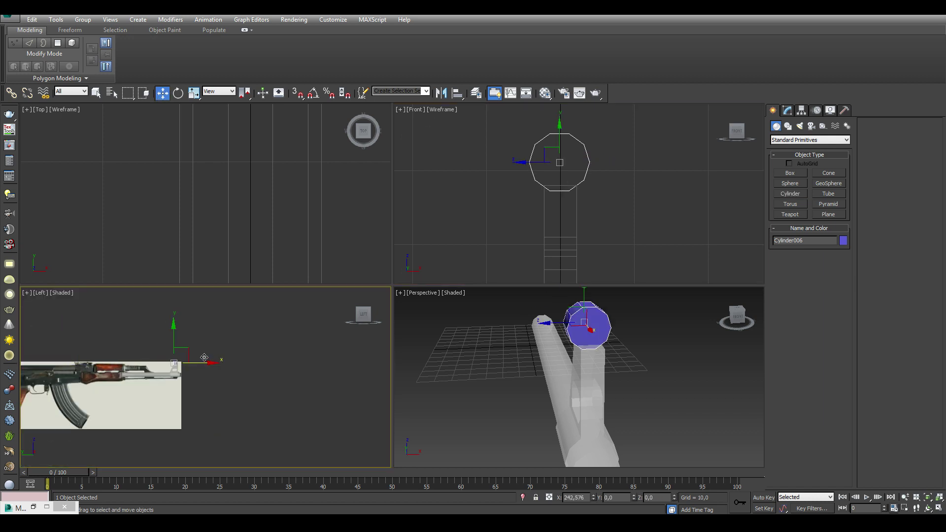
scroll(153, 326, "up", 5)
scroll(153, 325, "up", 3)
right_click(566, 170)
left_click(692, 261)
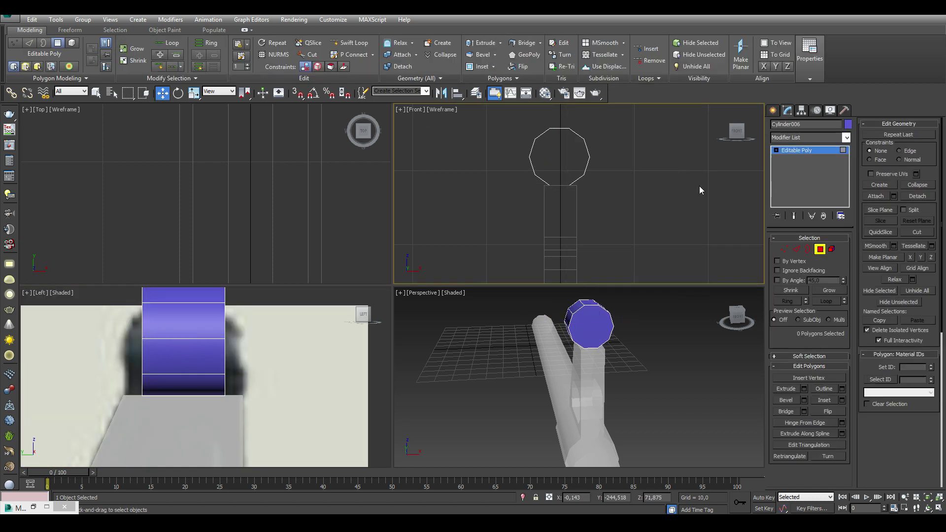
left_click_drag(506, 121, 621, 149)
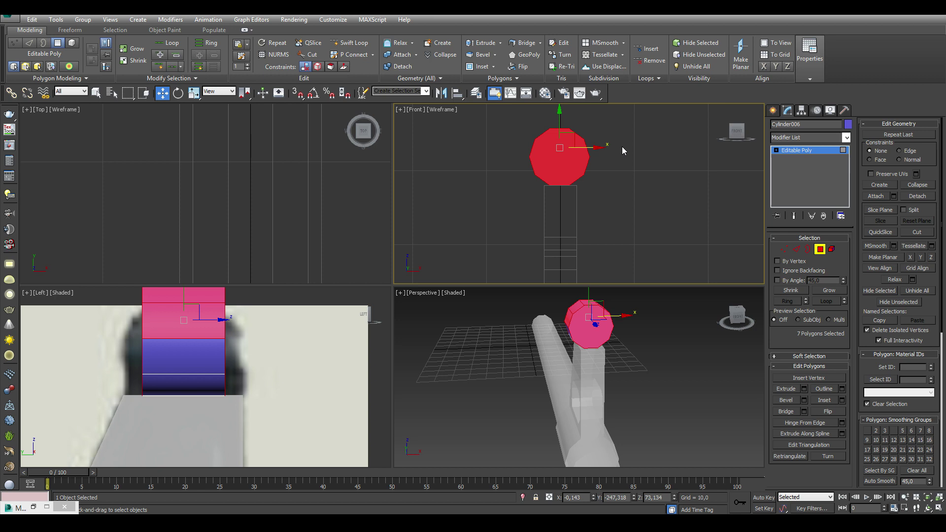
key("Delete")
Raise the open shape's upper vertices and spread the top four outward into a U
left_click(784, 249)
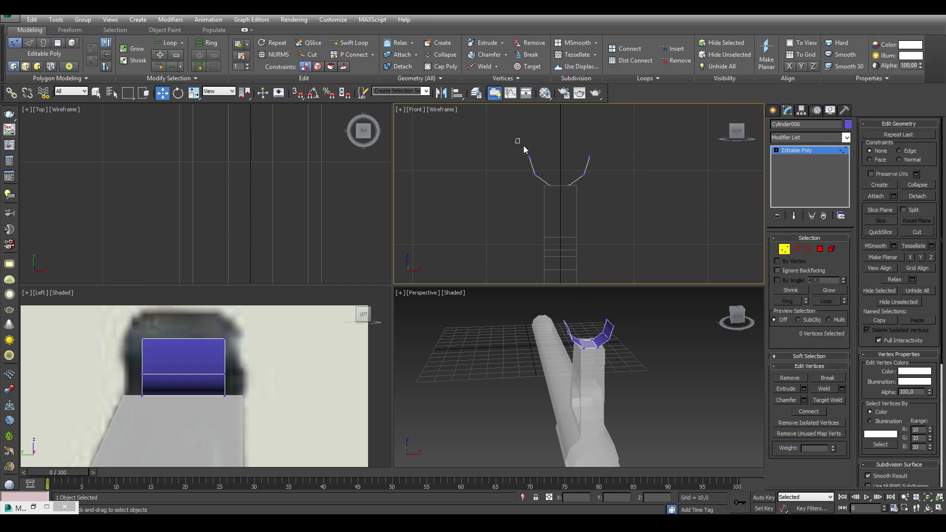
left_click_drag(521, 143, 599, 165)
scroll(562, 148, "up", 4)
left_click_drag(262, 325, 123, 389)
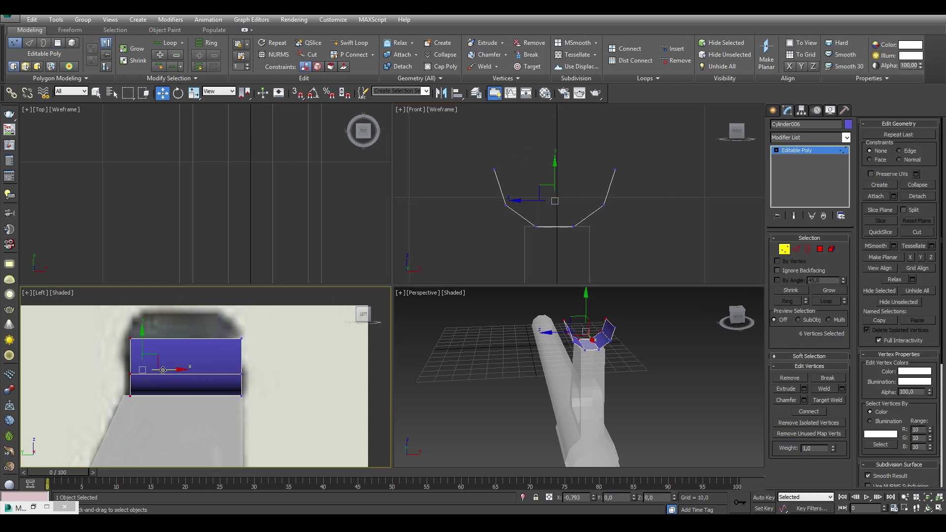
left_click_drag(98, 329, 281, 380)
left_click_drag(556, 163, 556, 150)
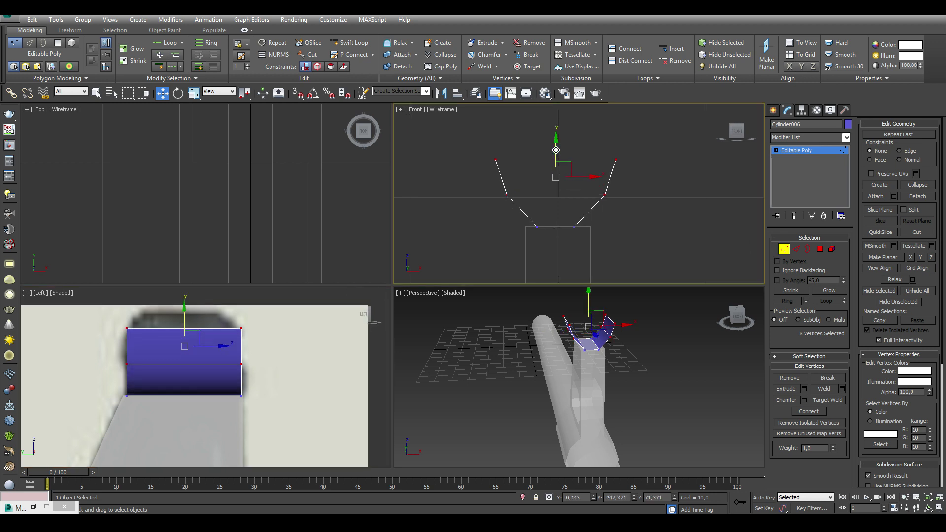
left_click_drag(546, 230, 542, 226)
key("r")
left_click_drag(589, 195, 602, 196)
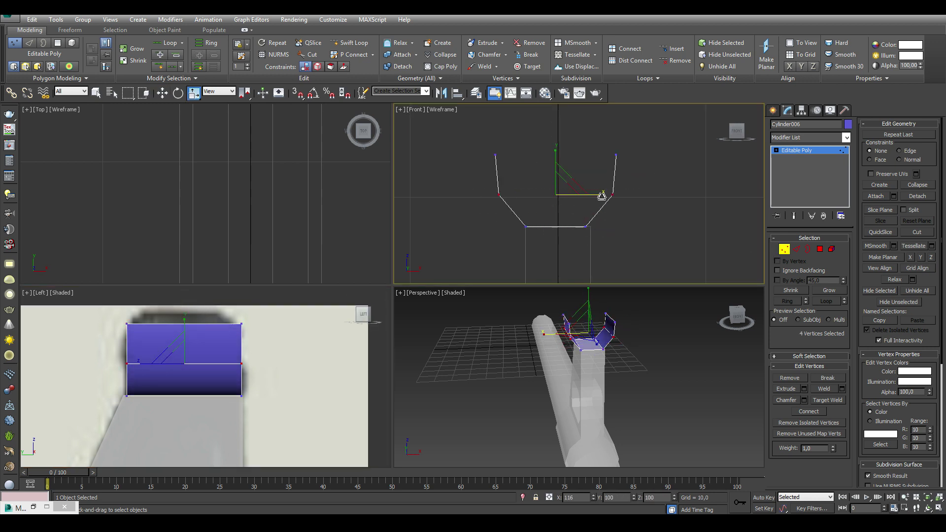
Connect new edges across the hood and lift the middle top vertices into an arch
left_click(797, 249)
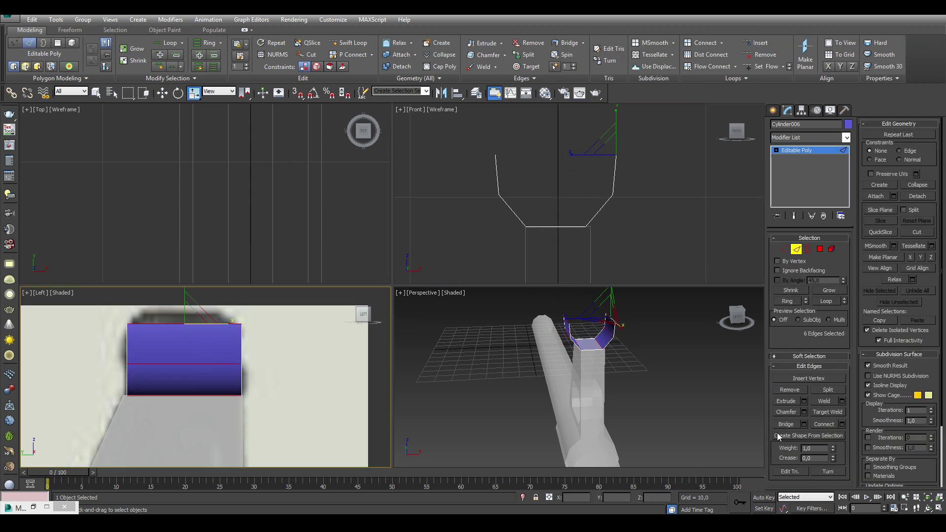
left_click(842, 424)
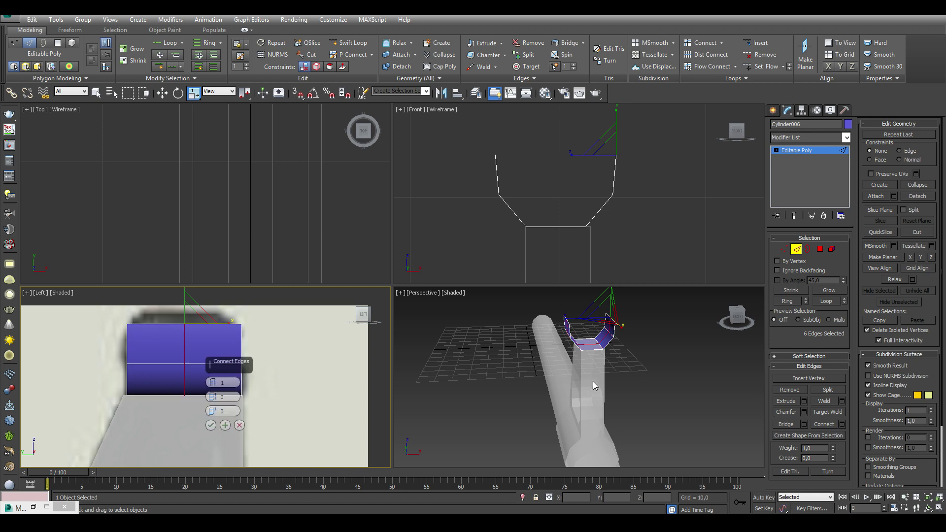
left_click(211, 425)
left_click(784, 249)
key("w")
left_click_drag(186, 303, 186, 294)
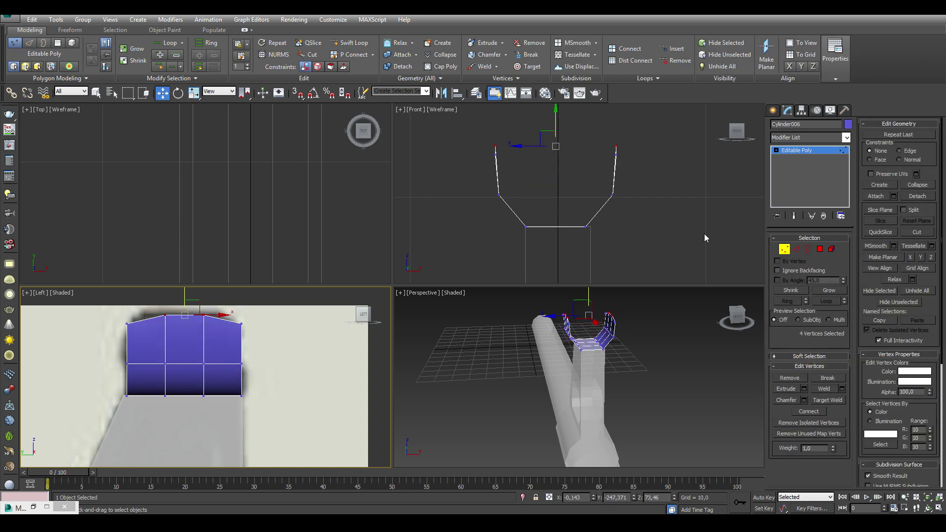
left_click(784, 249)
Add a Shell modifier with inner amount 0.74 to thicken the hood
left_click(839, 138)
left_click_drag(848, 164, 850, 386)
left_click(794, 223)
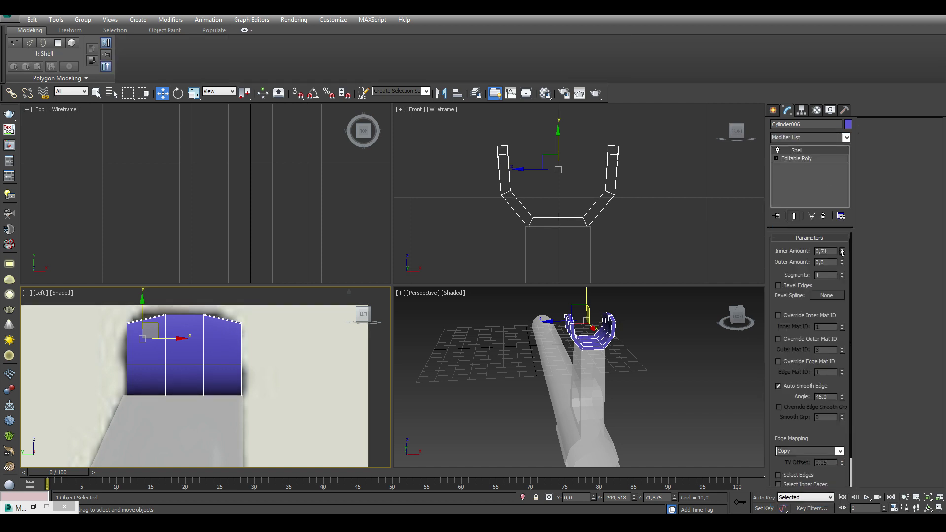
scroll(490, 254, "down", 3)
key("e")
key("r")
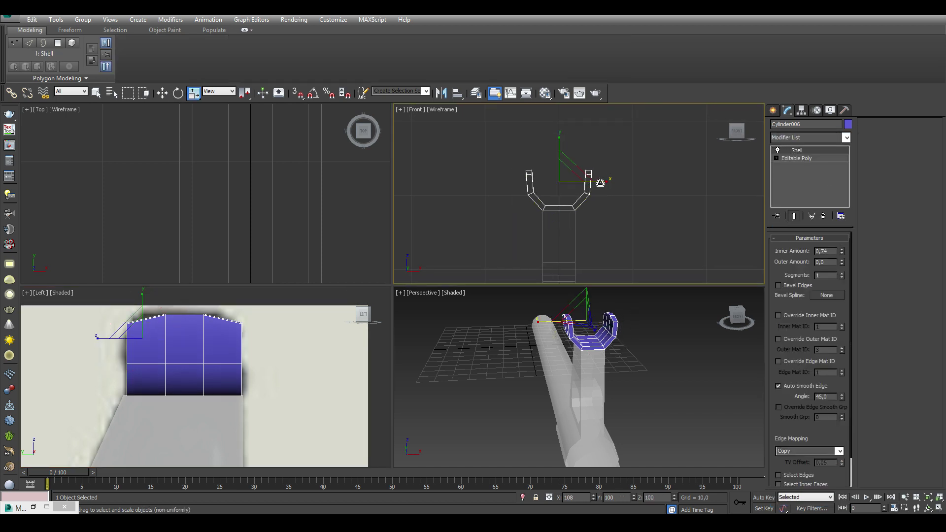
Select the hood's outer edge loop and chamfer it
left_click(797, 158)
left_click(797, 249)
scroll(531, 328, "up", 5)
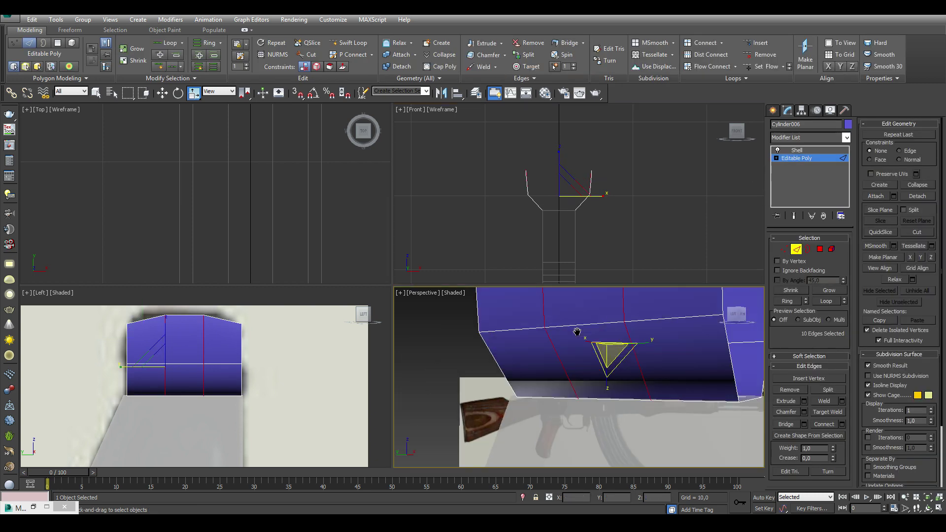
left_click(531, 328)
scroll(501, 339, "up", 3)
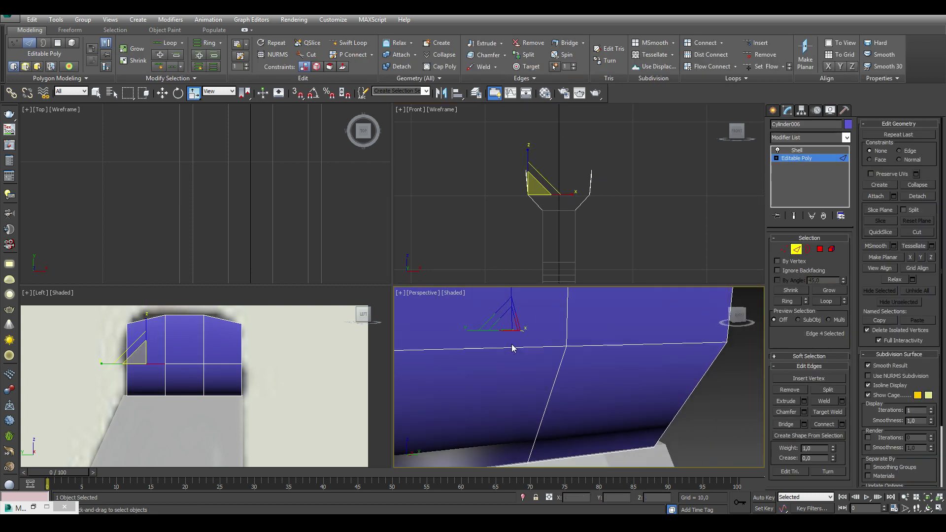
scroll(594, 346, "down", 5)
left_click(826, 301)
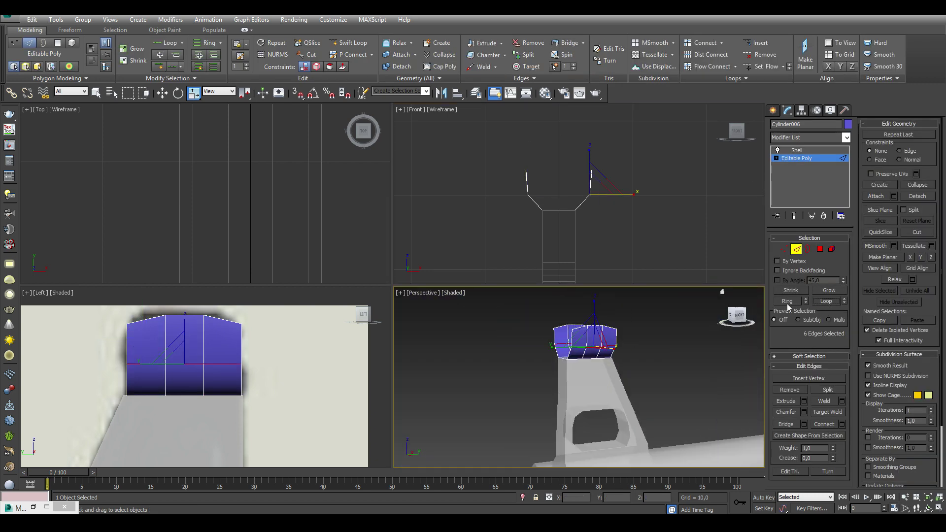
left_click(805, 412)
left_click(679, 351)
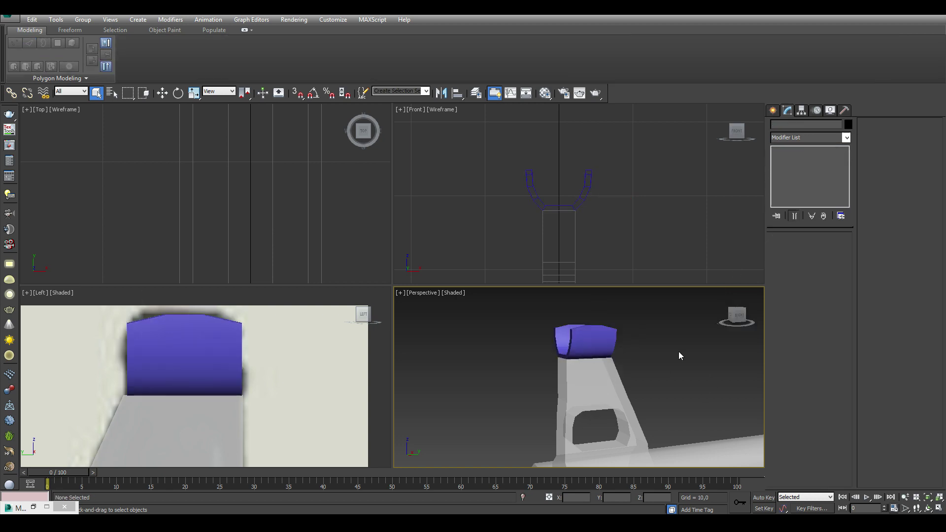
Select a vertical column of faces on the side of the sight post Cylinder005
middle_click_drag(679, 351, 567, 374)
left_click(567, 374)
key("alt+w")
scroll(477, 351, "up", 5)
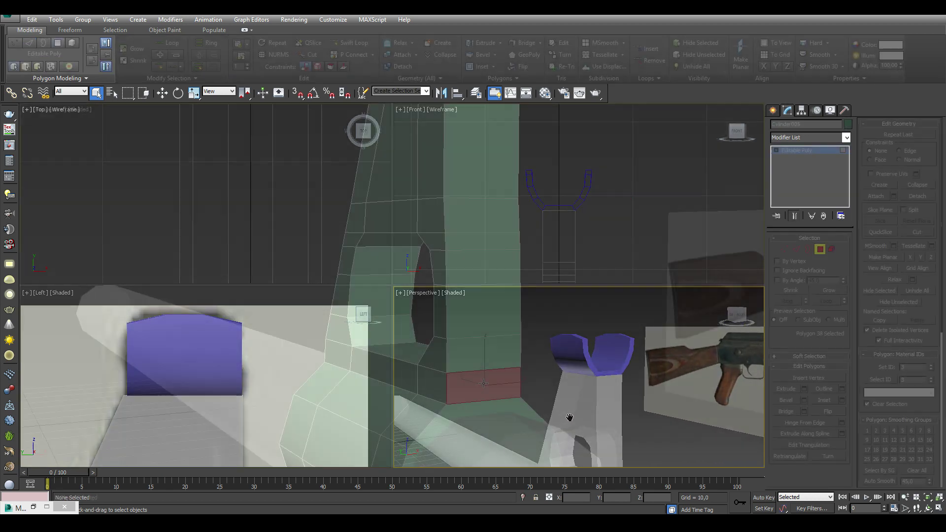
left_click(478, 316, "ctrl")
left_click(476, 272, "ctrl")
left_click(479, 244, "ctrl")
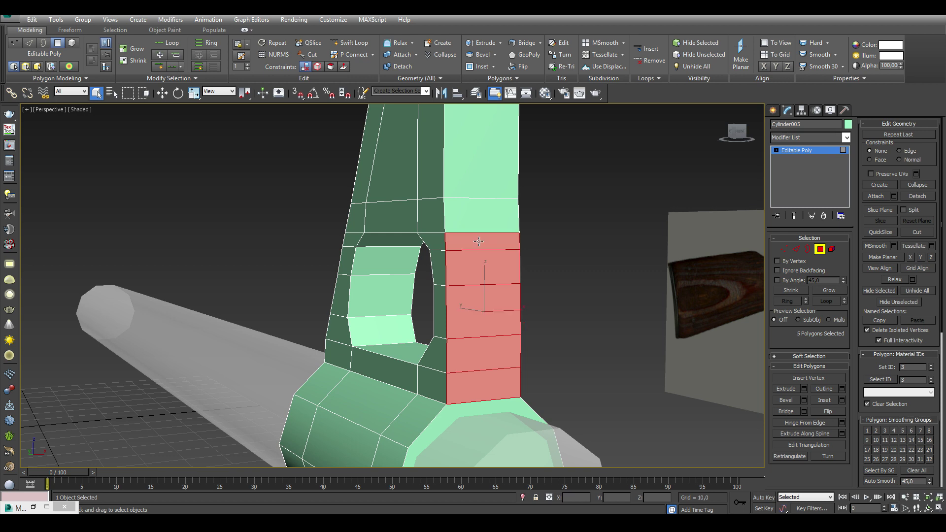
left_click(477, 214, "ctrl")
left_click(477, 196, "ctrl")
scroll(487, 285, "down", 3)
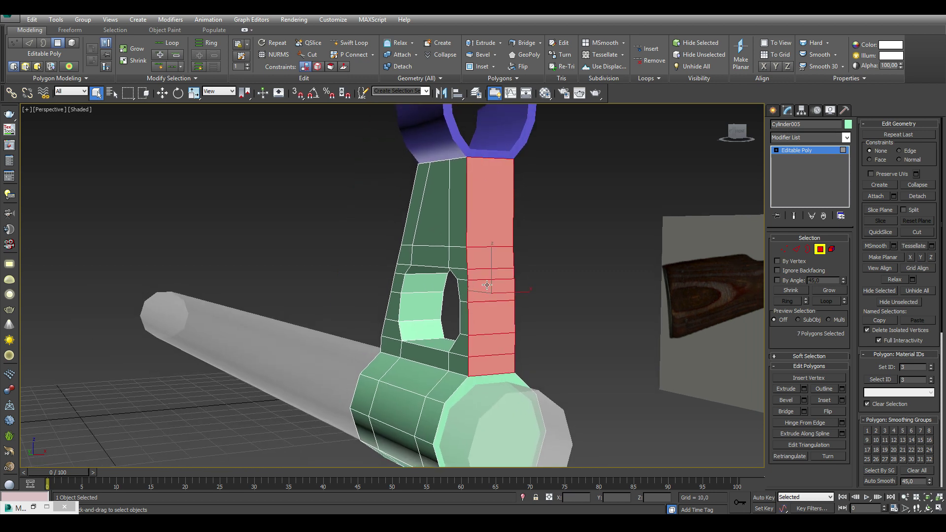
Inset the face column by 0,451 and extrude it -1,538 into a recessed groove
left_click(842, 400)
left_click_drag(400, 309, 401, 305)
left_click(804, 388)
scroll(566, 316, "up", 3)
left_click(398, 319)
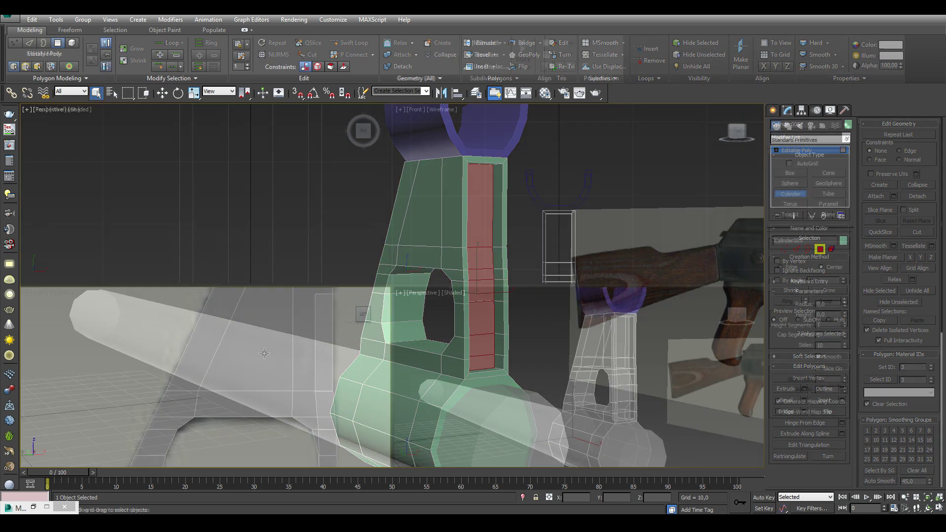
Draw thin Cylinder007 in the Left view over the round reference shape
left_click_drag(264, 353, 291, 402)
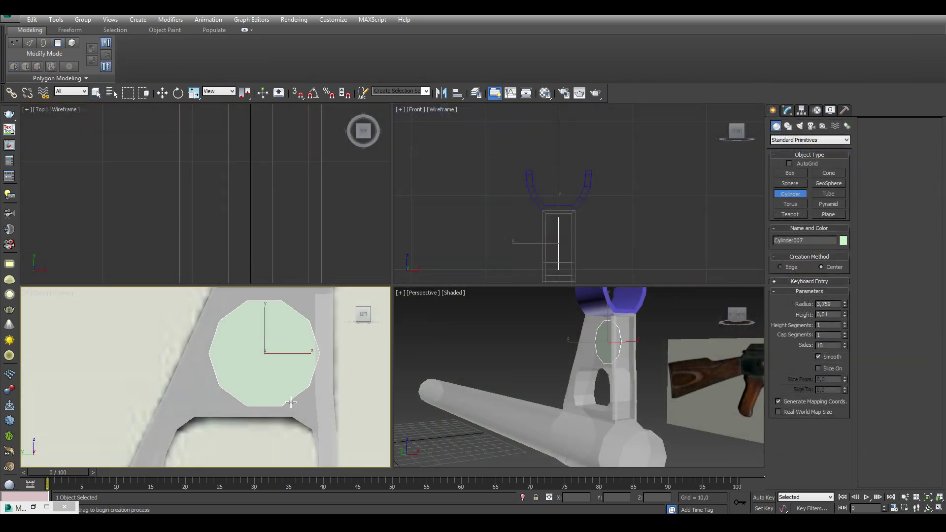
left_click(287, 391)
key("w")
scroll(590, 217, "up", 5)
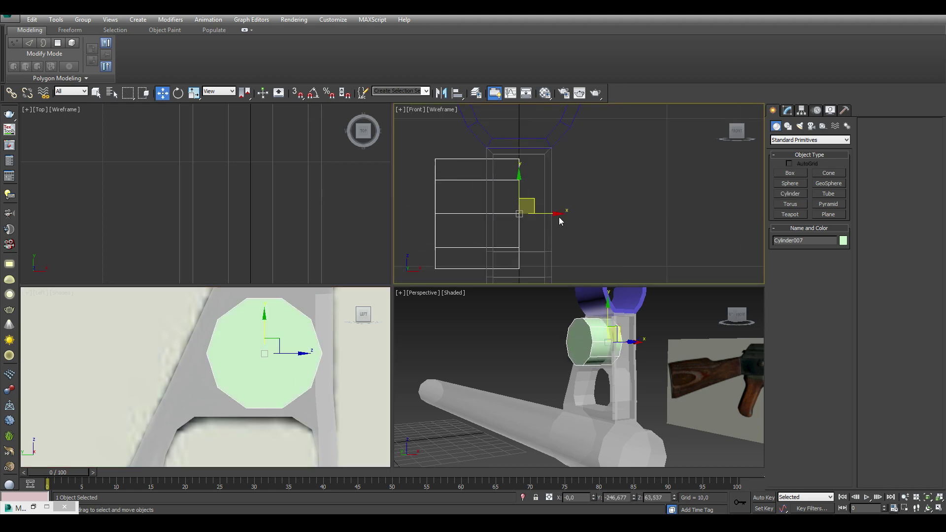
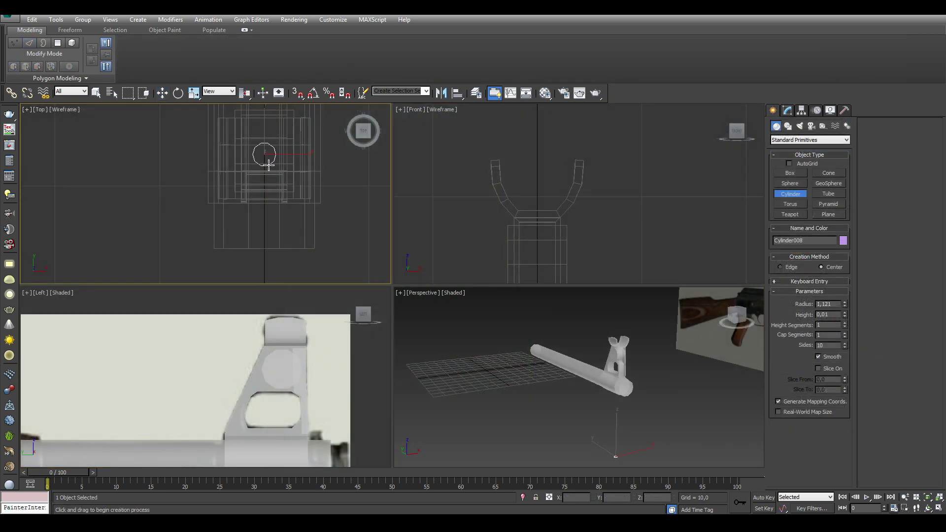
Draw a thin cylinder between the sight ears with a radius of 0.859
left_click_drag(612, 247, 622, 247)
left_click(623, 222)
scroll(626, 247, "up", 7)
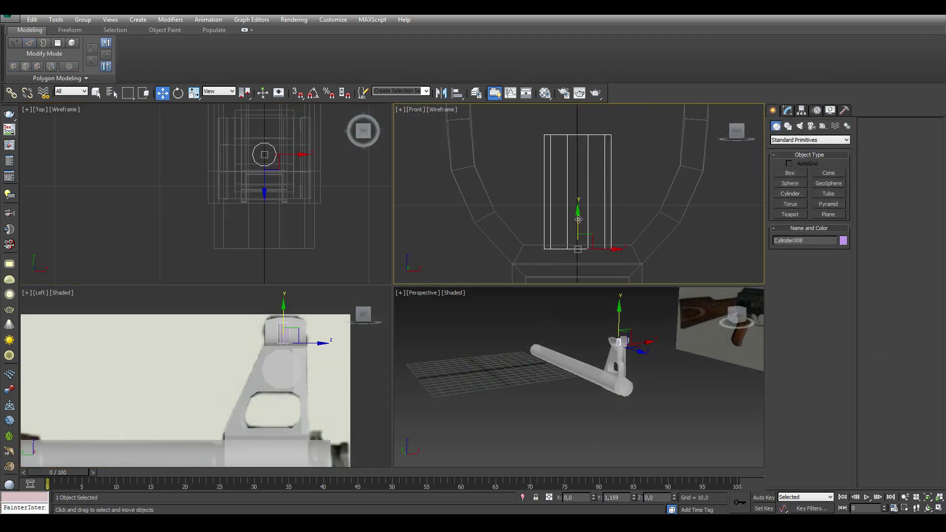
key("w")
mouse_move(844, 251)
left_mouse_down()
mouse_move(845, 272)
mouse_move(848, 252)
left_mouse_up()
left_click(736, 315)
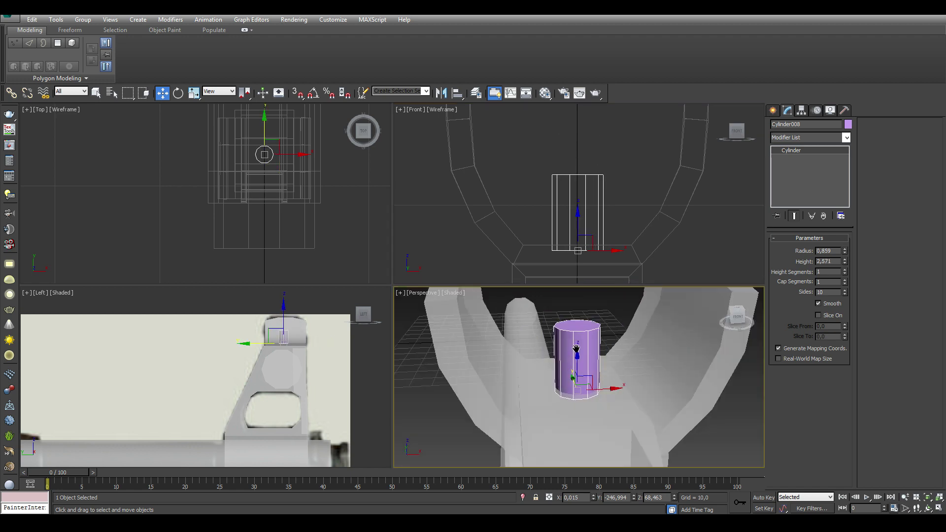
Convert the cylinder to Editable Poly and bevel its top face with a short inward taper
right_click(586, 181)
left_click(714, 296)
key("4")
left_click(573, 348)
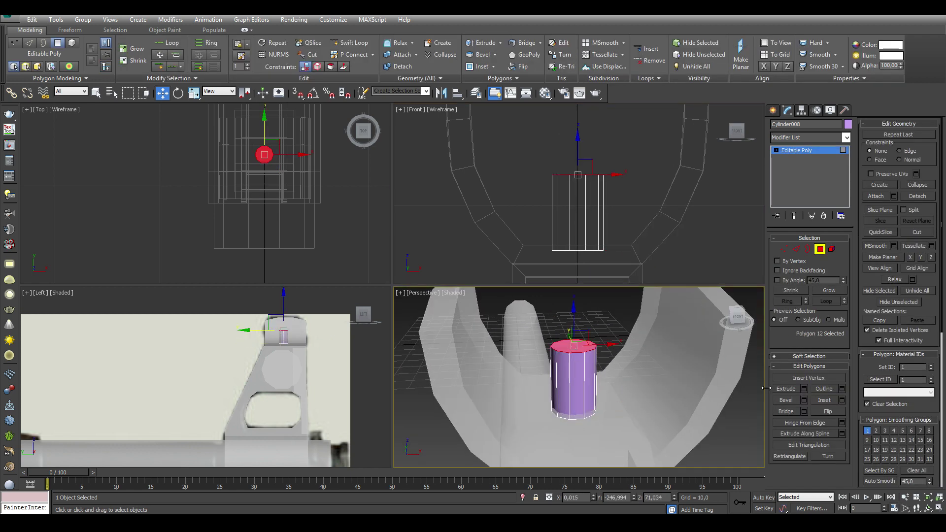
left_click(803, 400)
left_click_drag(586, 397, 587, 403)
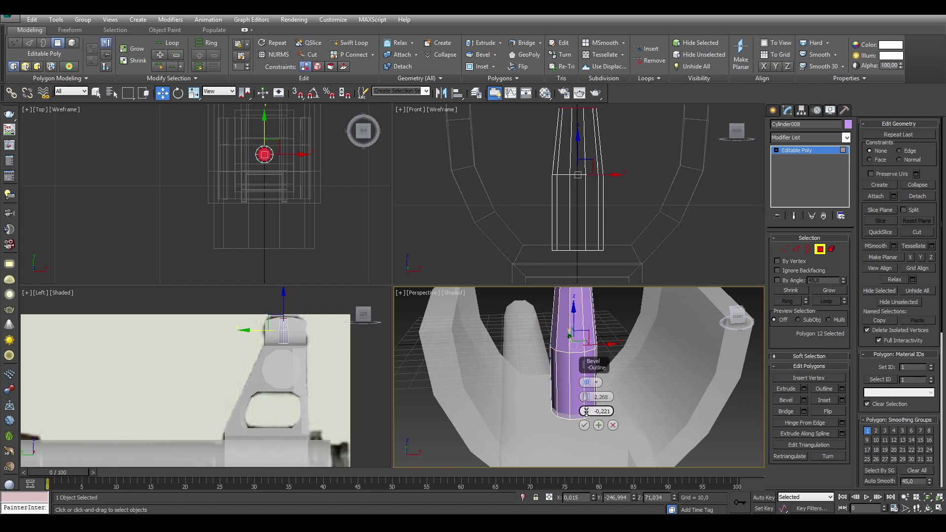
left_click(584, 425)
Extrude the bevelled top face upward into a tall pin, then deselect it
key("shift+e")
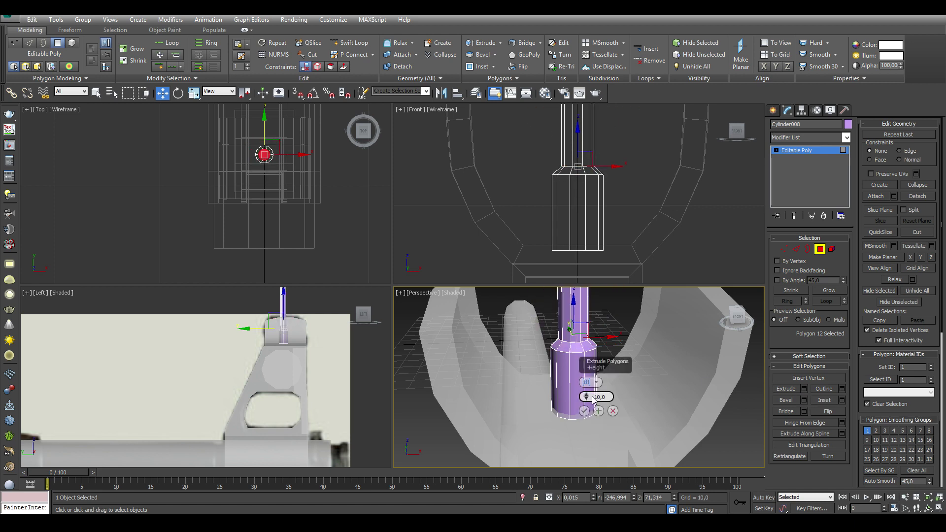
left_click(583, 411)
scroll(584, 411, "down", 3)
scroll(616, 138, "down", 4)
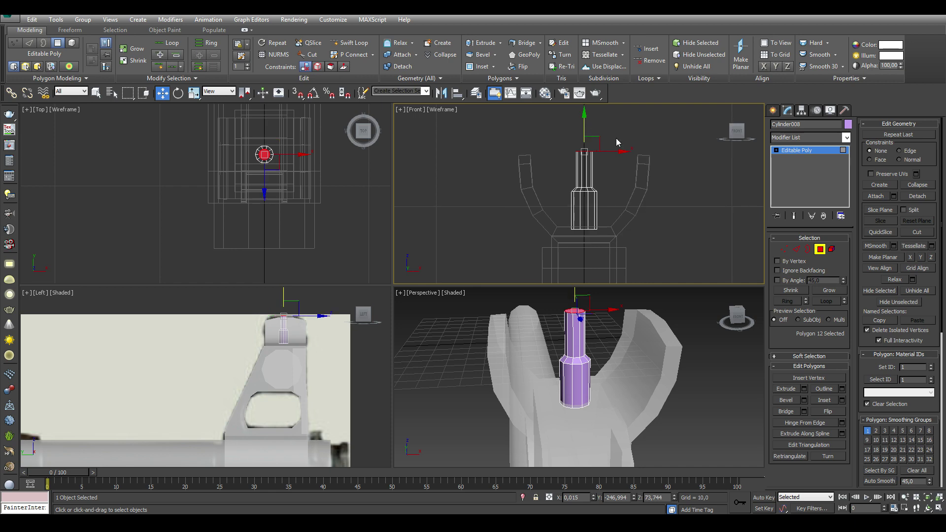
key("1")
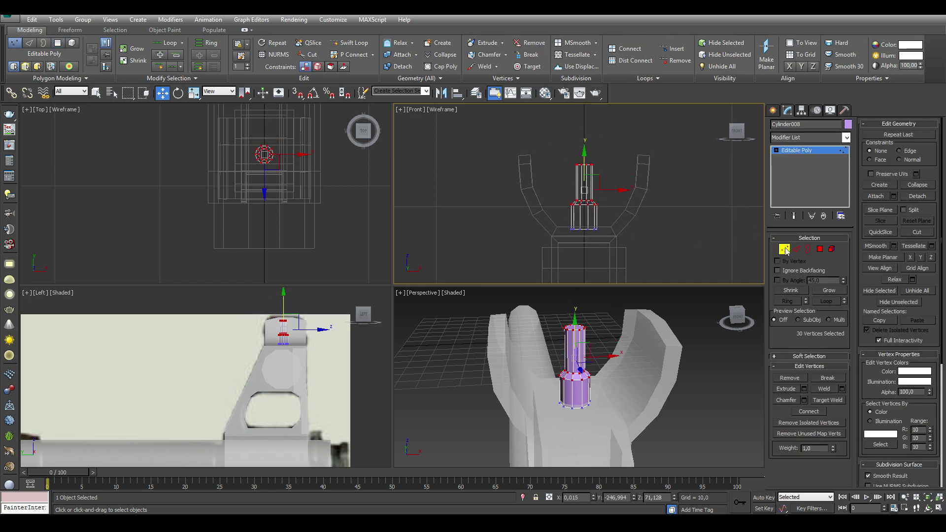
key("4")
left_click(679, 231)
Move the two faces beneath the sight block and pull a lower corner inward
middle_click_drag(592, 365, 688, 375, "alt")
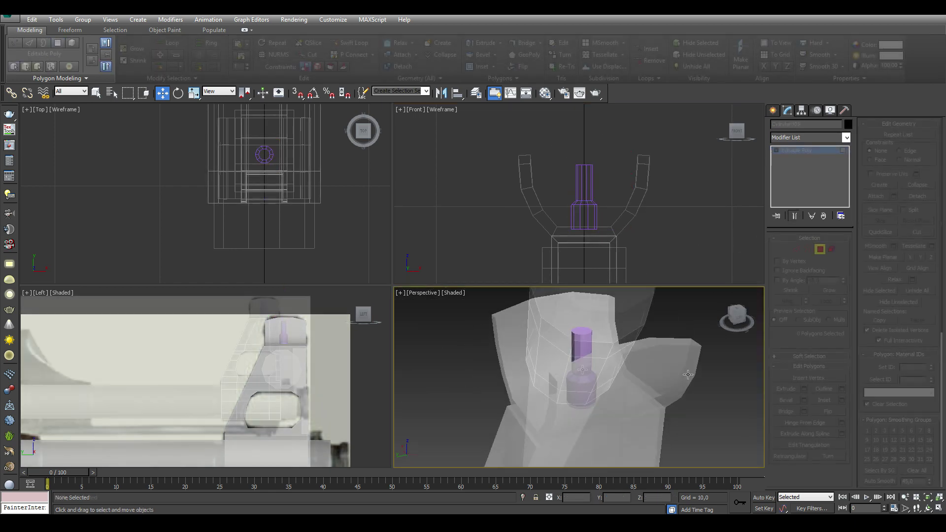
left_click(251, 409)
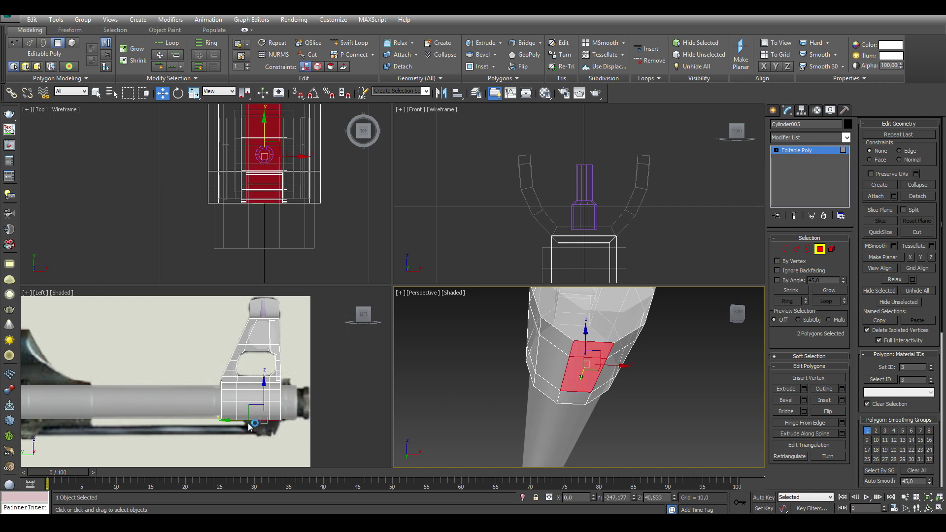
scroll(249, 426, "up", 2)
left_click_drag(217, 382, 276, 397)
key("1")
scroll(269, 398, "up", 4)
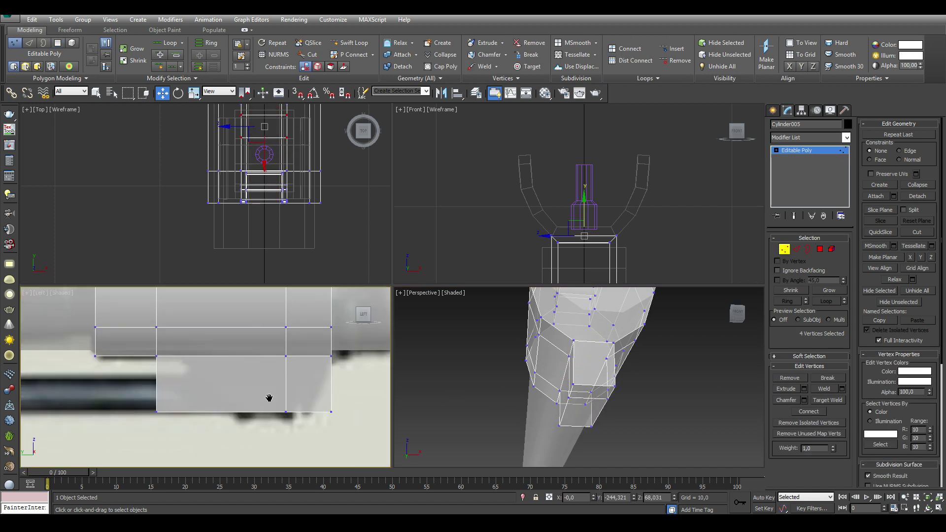
middle_click_drag(269, 398, 273, 394)
Adjust the sight block's lower corner and bottom vertices so its lower edge slants along the reference
left_click(160, 408)
left_click_drag(163, 408, 234, 408)
left_click(160, 353)
left_click_drag(160, 353, 182, 353)
left_click(275, 408)
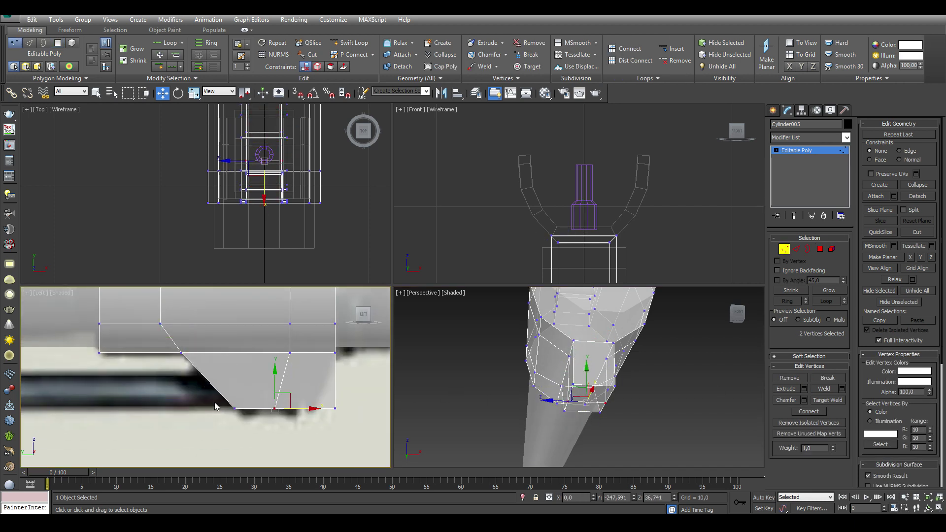
left_click_drag(335, 408, 316, 408)
left_click_drag(225, 399, 330, 421)
left_click_drag(273, 386, 273, 393)
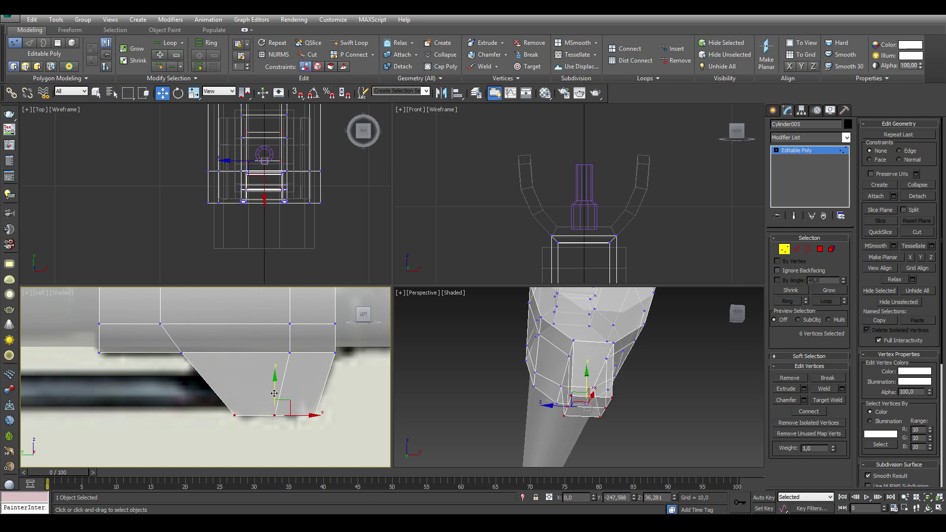
Delete the ring's end caps, scale its open borders to 82%, and draw a box over the receiver
key("4")
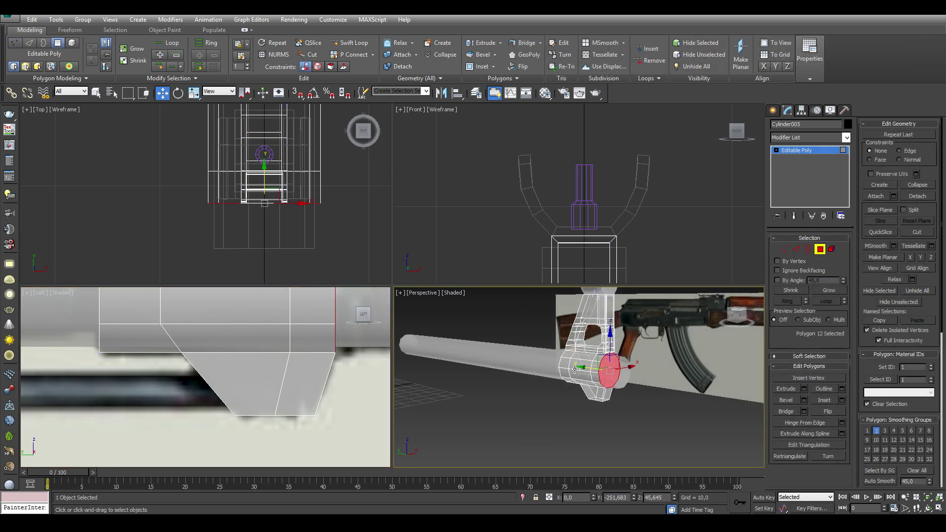
middle_click_drag(581, 380, 660, 374, "alt")
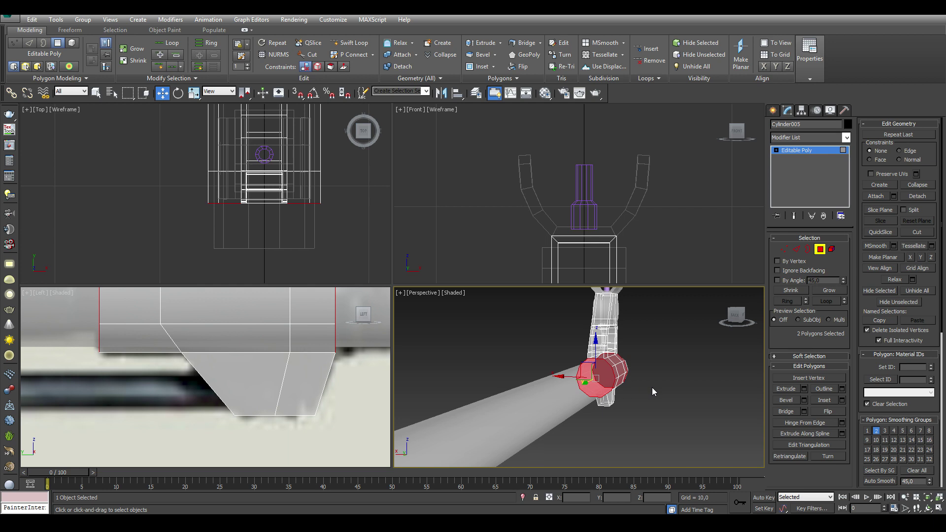
key("Delete")
scroll(634, 387, "up", 5)
key("3")
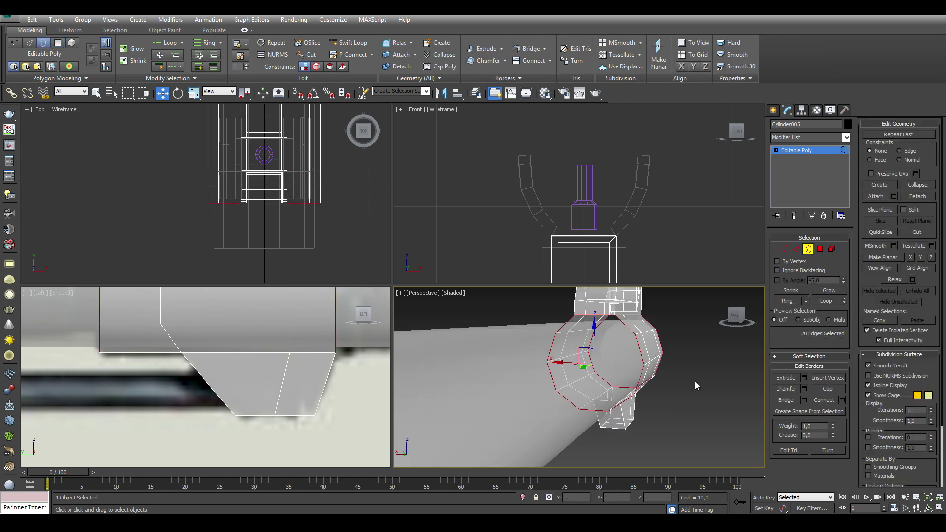
left_click(828, 389)
key("r")
scroll(563, 369, "up", 2)
scroll(563, 369, "up", 2)
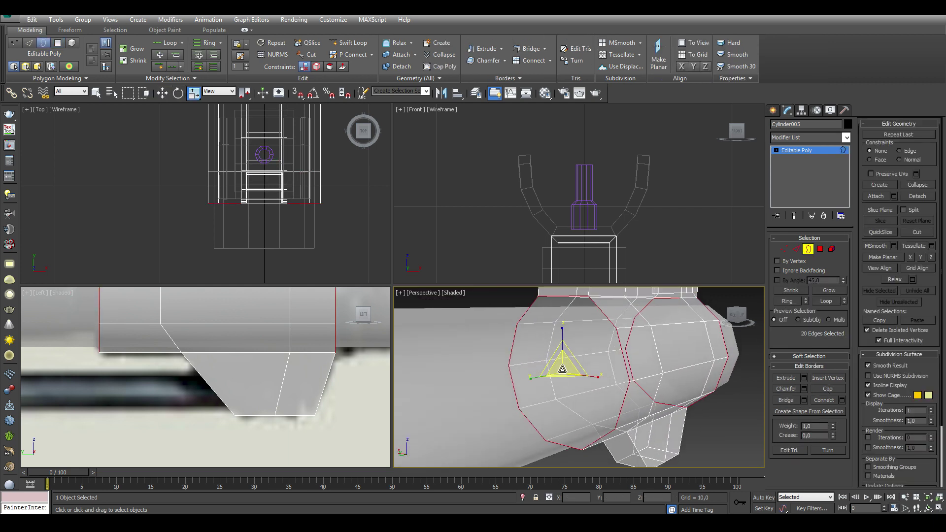
mouse_move(562, 370)
left_mouse_down()
mouse_move(560, 380)
mouse_move(570, 376)
left_mouse_up()
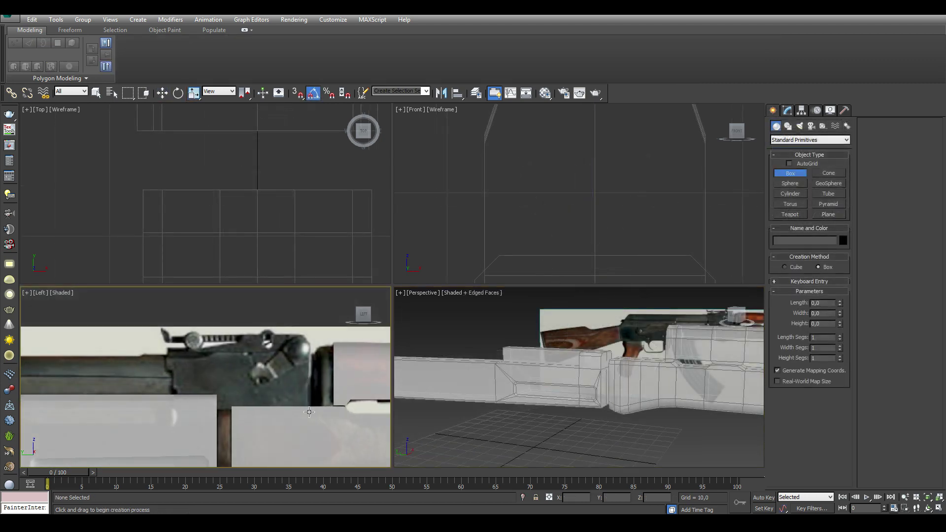
left_click_drag(309, 412, 212, 353)
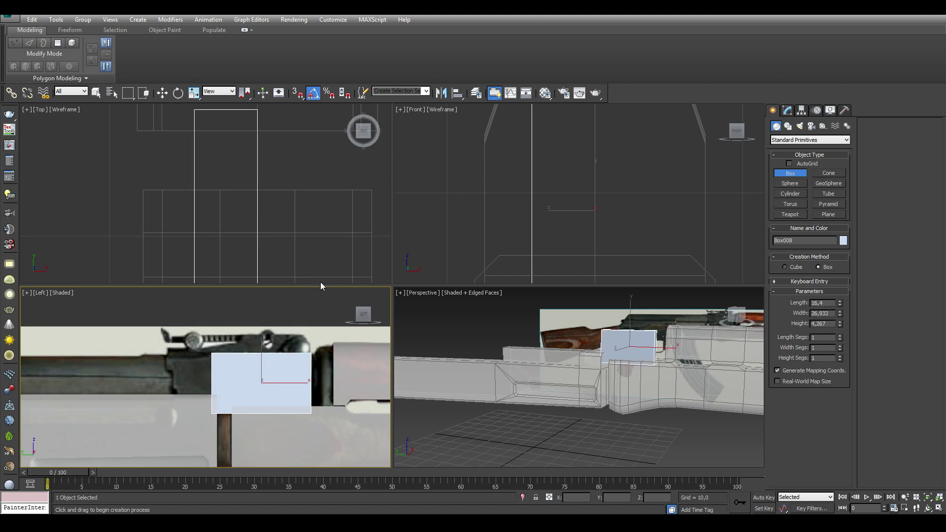
Convert the new box to Editable Poly and extrude its end face into a longer block
right_click(575, 211)
left_click(700, 308)
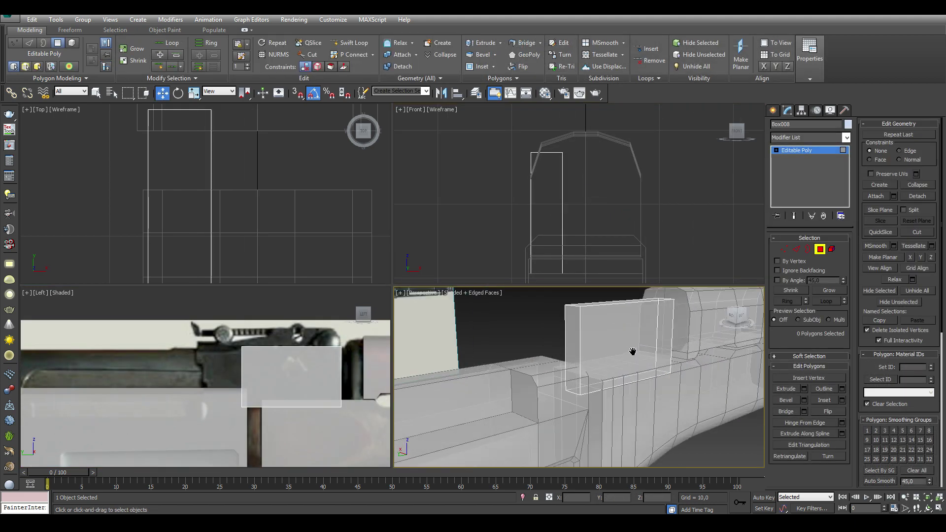
left_click(572, 335)
left_click(804, 392)
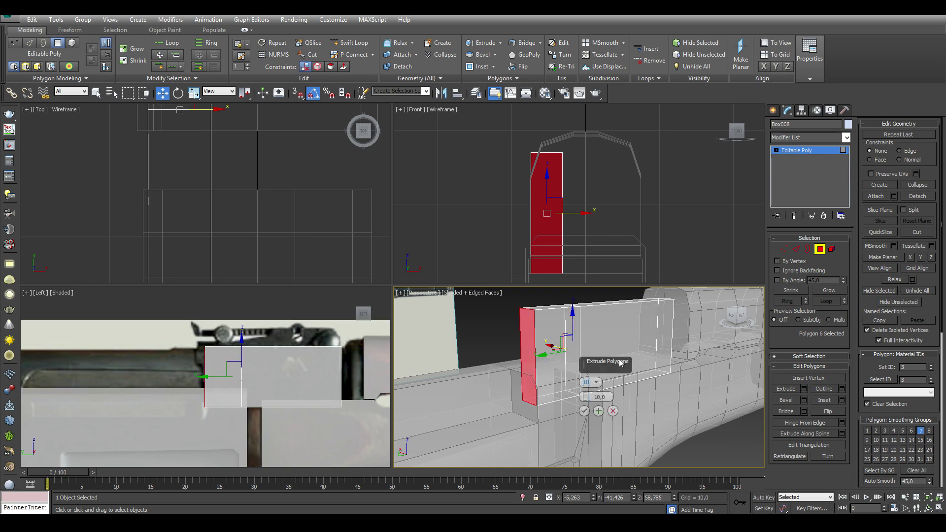
left_click_drag(584, 409, 786, 253)
Move vertex columns to match the reference so the block's top edge slants
left_click(784, 249)
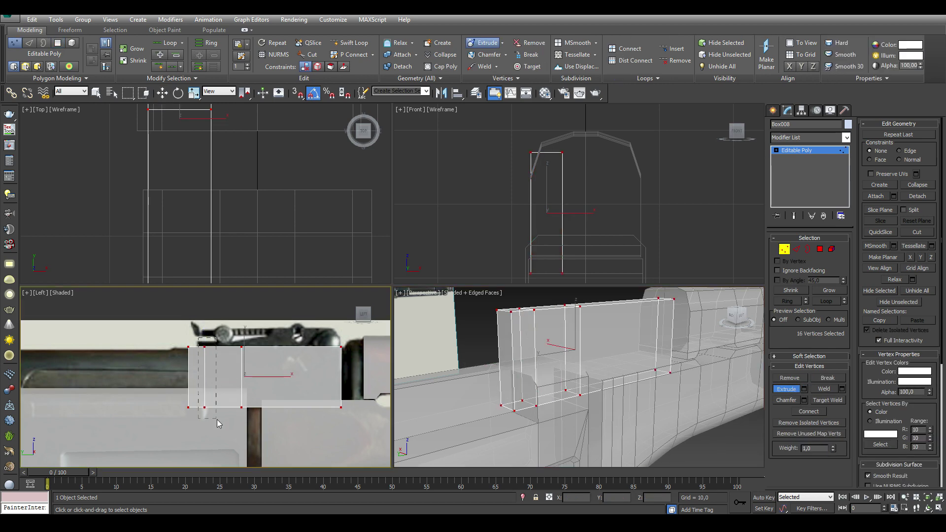
left_click_drag(182, 337, 213, 419)
left_click_drag(207, 380, 220, 379)
scroll(221, 379, "up", 3)
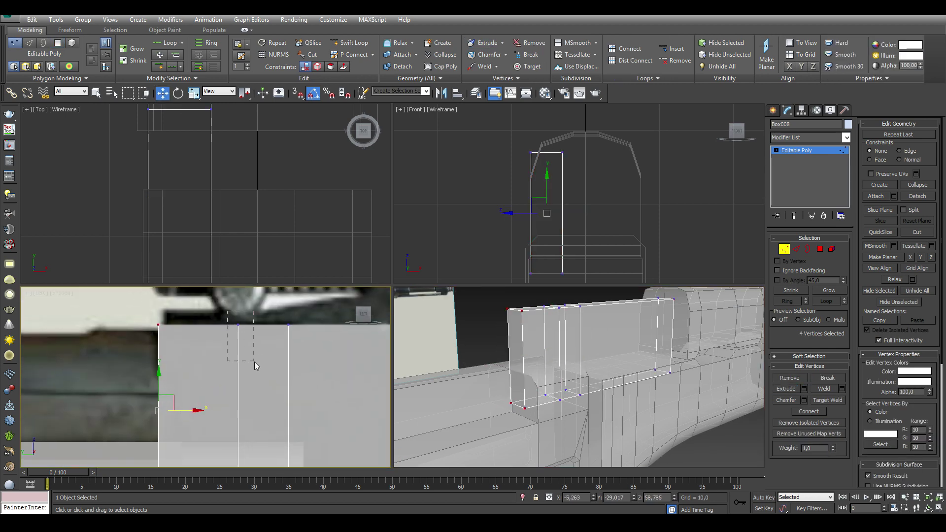
left_click_drag(221, 296, 247, 444)
left_click_drag(241, 340, 249, 322)
QuickSlice the block in the maximized side view with several vertical cuts and one horizontal cut
left_click(313, 42)
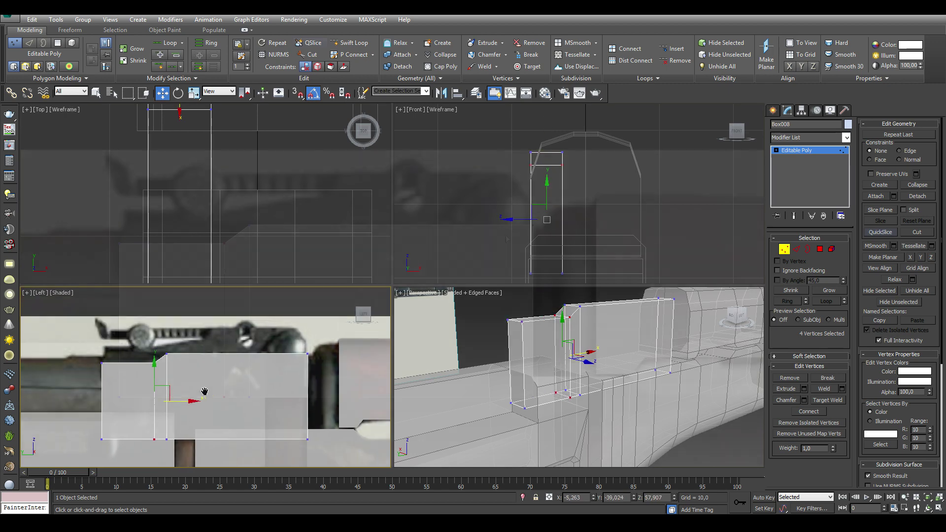
key("alt+w")
left_click(502, 238)
left_click(502, 296)
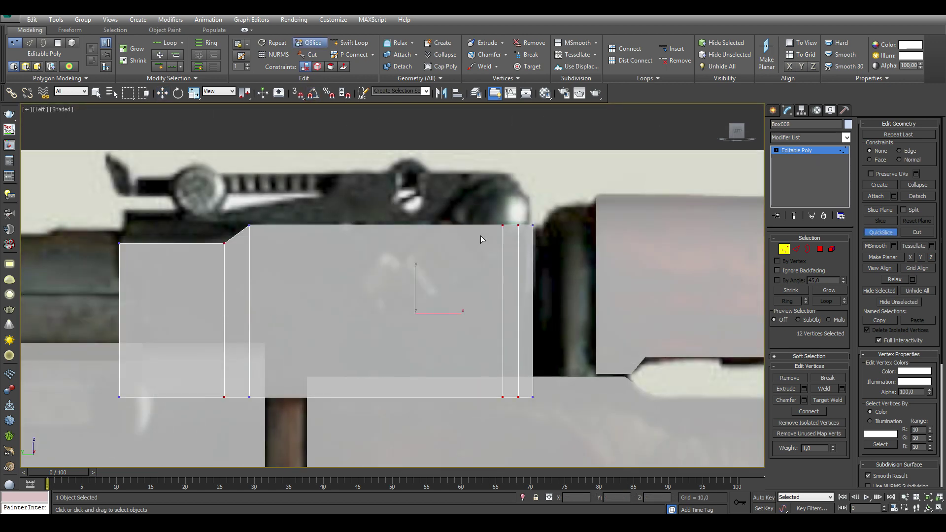
left_click(480, 235)
left_click(480, 296)
left_click(296, 237)
left_click(454, 237)
left_click(454, 316)
left_click(427, 238)
left_click(427, 320)
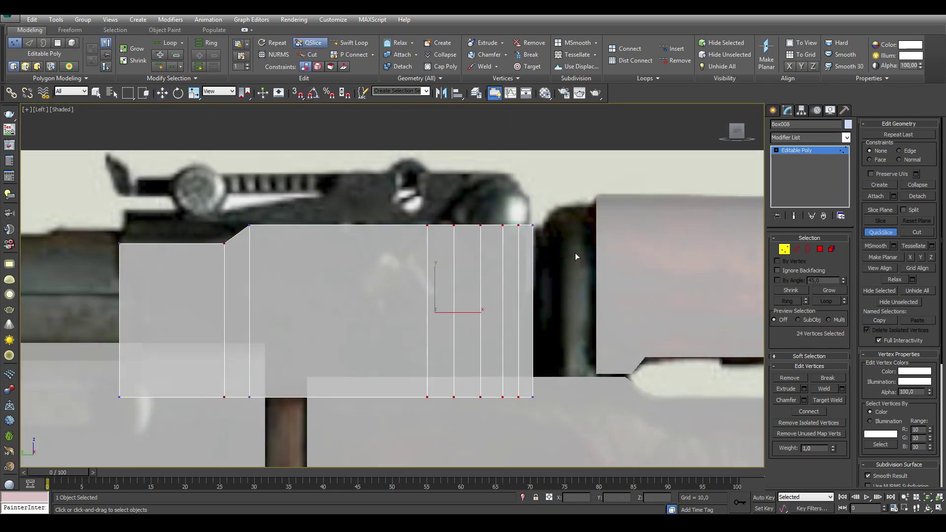
Raise the top vertices of the slices to form a rounded, peaked top
key("w")
middle_click_drag(524, 230, 476, 266)
left_click(473, 264)
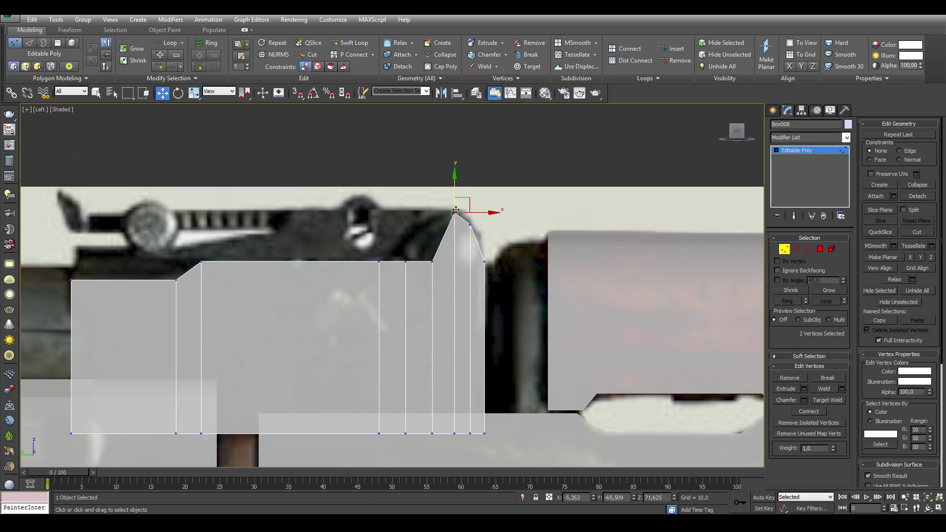
left_click(432, 261)
left_click_drag(437, 245, 438, 200)
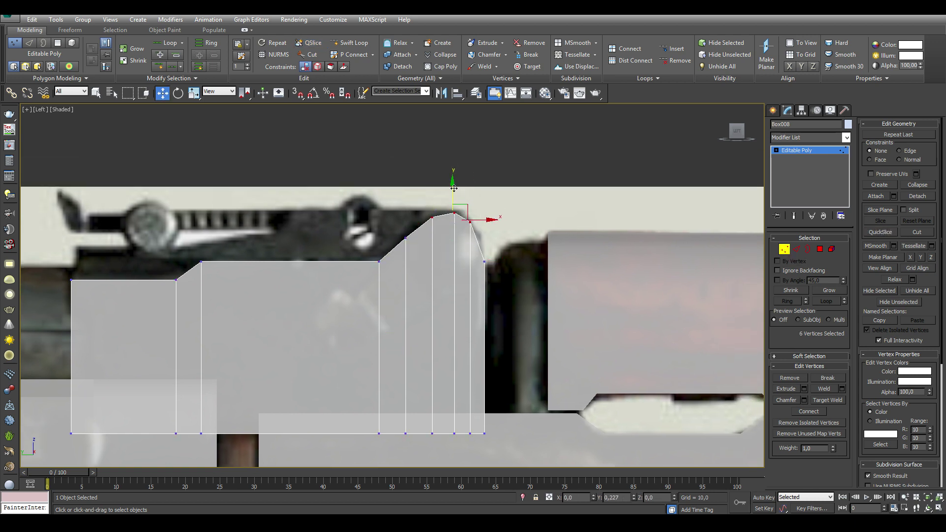
Chamfer the four selected top edges of the rear receiver block
key("2")
key("alt+w")
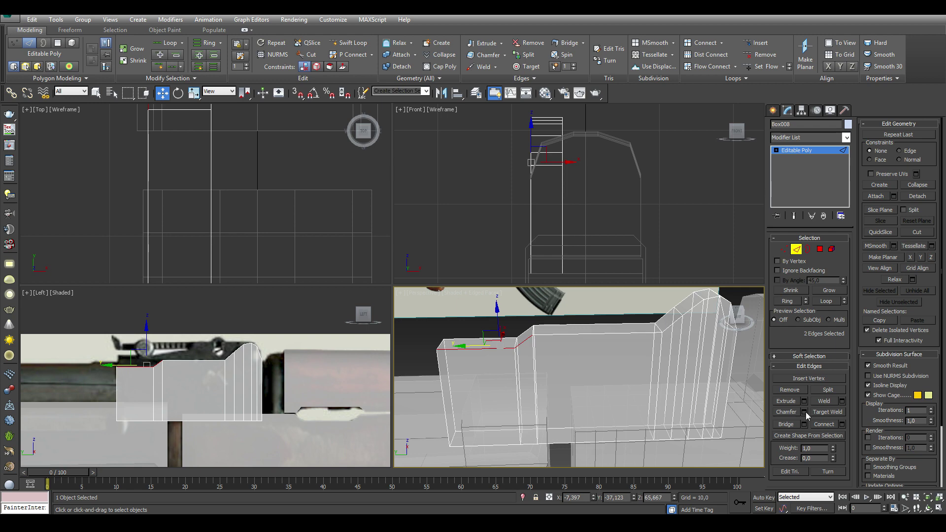
left_click(805, 412)
left_click(585, 425)
middle_click_drag(584, 424, 468, 372, "alt")
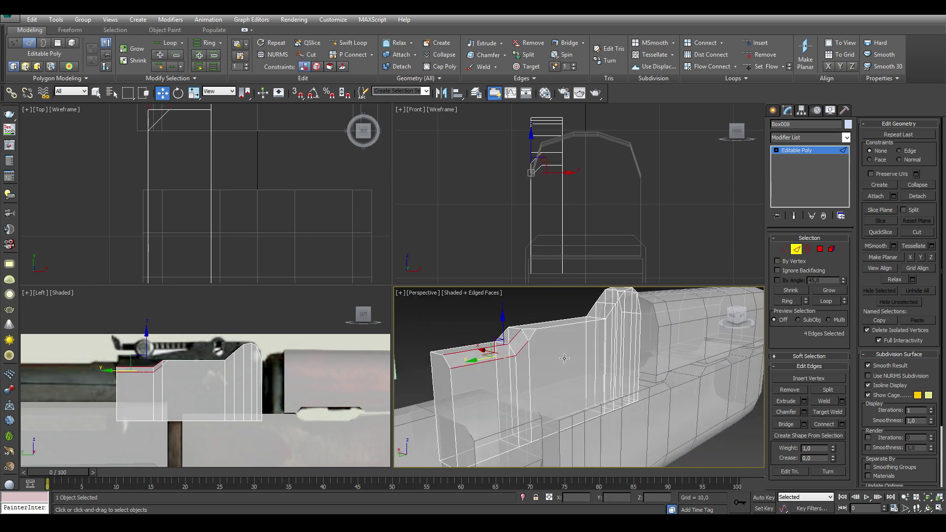
Draw a thin box, convert it to Editable Poly, and shift it to one side of the receiver
scroll(210, 378, "up", 3)
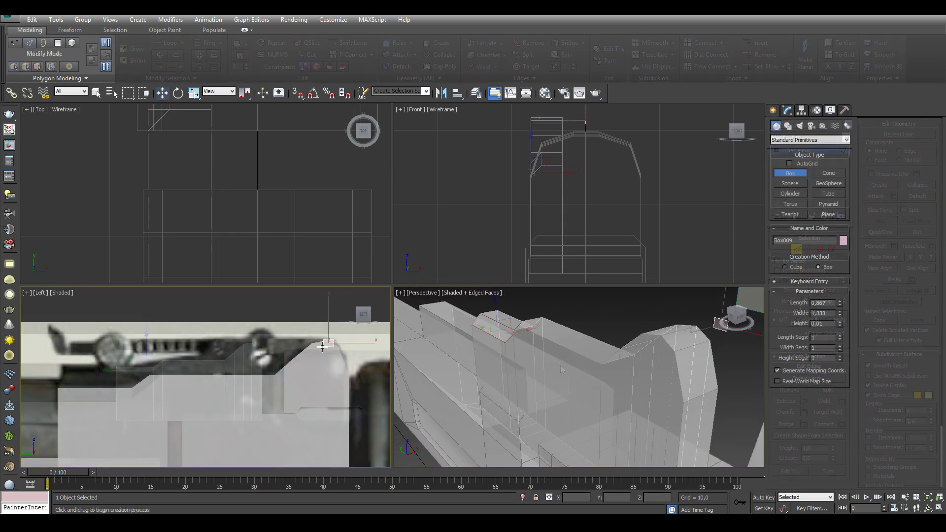
left_click_drag(333, 339, 210, 378)
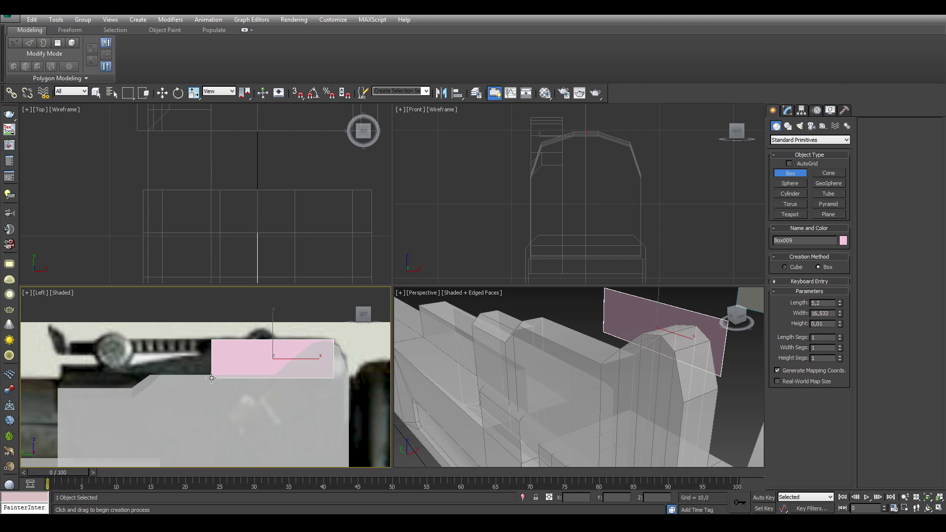
right_click(572, 197)
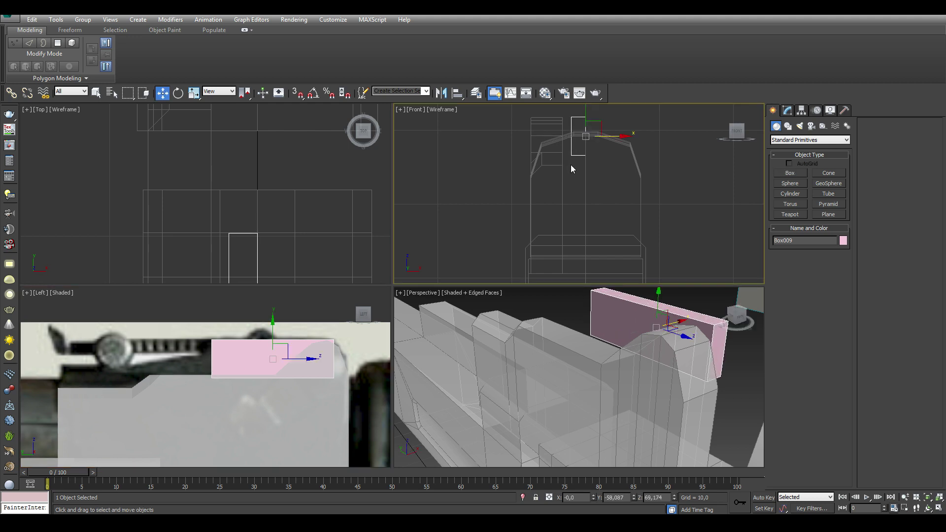
right_click(571, 169)
left_click(672, 228)
scroll(572, 187, "up", 3)
key("1")
key("ctrl+a")
left_click_drag(584, 188, 574, 188)
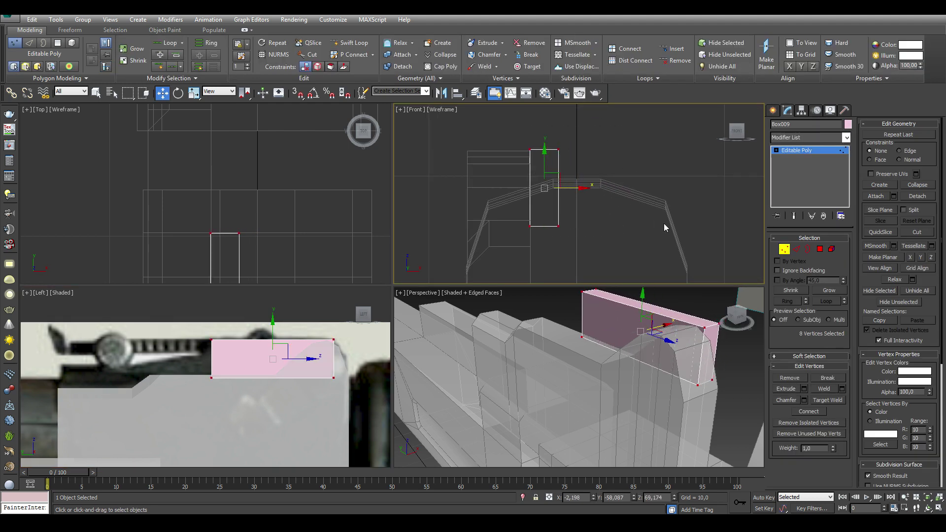
QuickSlice two vertical cuts across the rail and connect the edges between them
key("2")
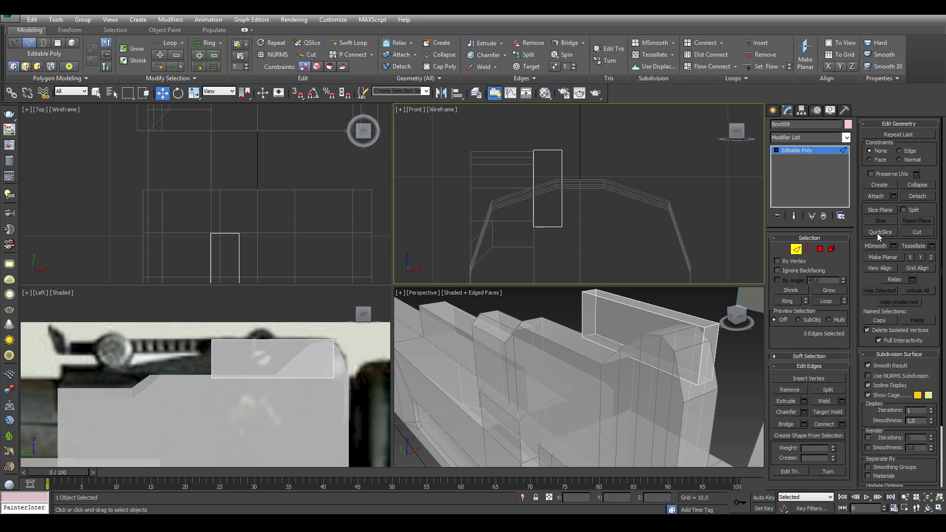
left_click(309, 43)
scroll(285, 355, "up", 3)
left_click(285, 355)
left_click(285, 353)
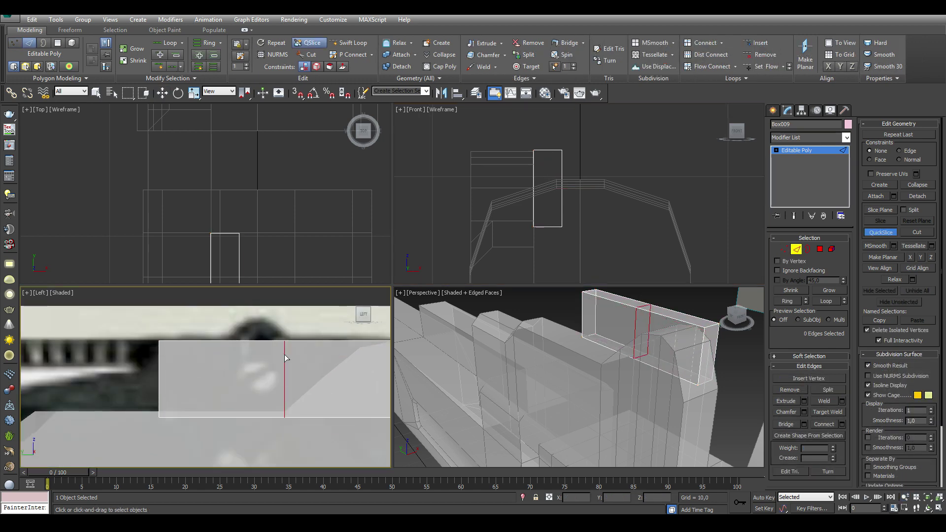
left_click(227, 354)
left_click(226, 357)
middle_click_drag(226, 357, 201, 354)
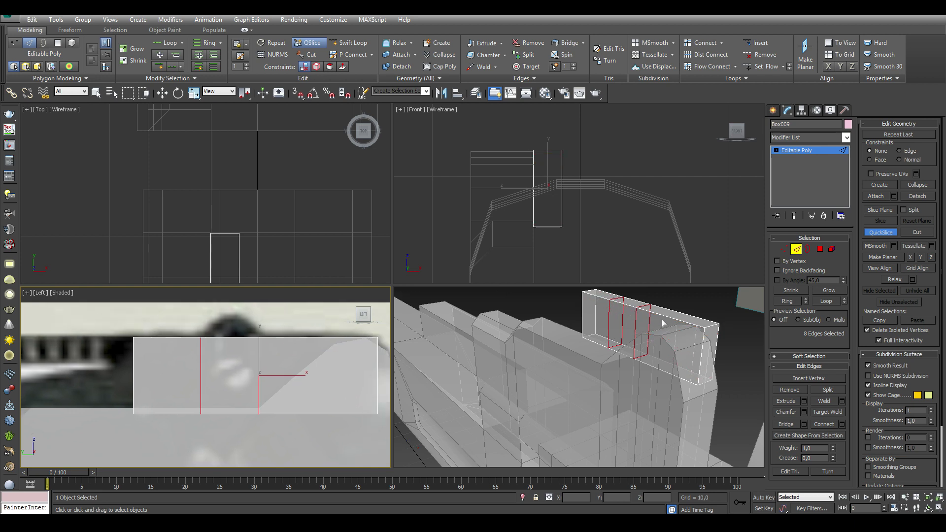
left_click(230, 336)
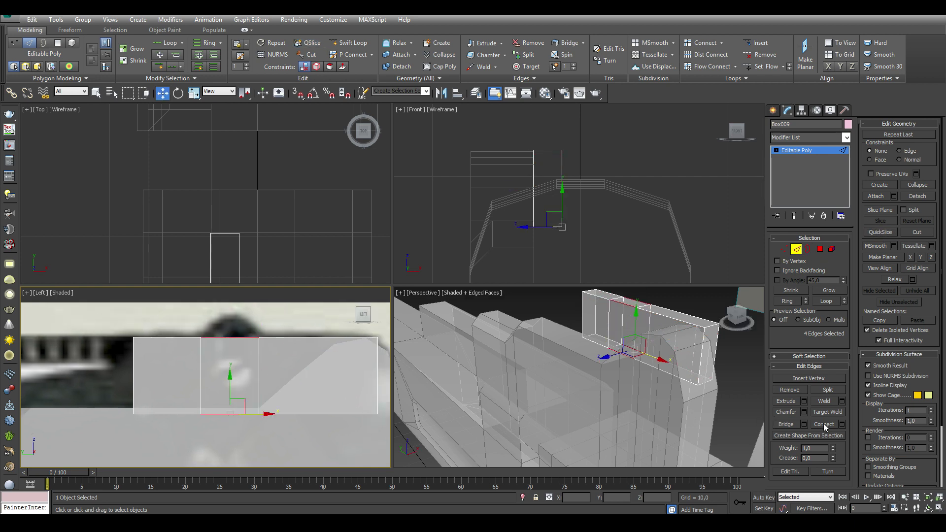
left_click(842, 425)
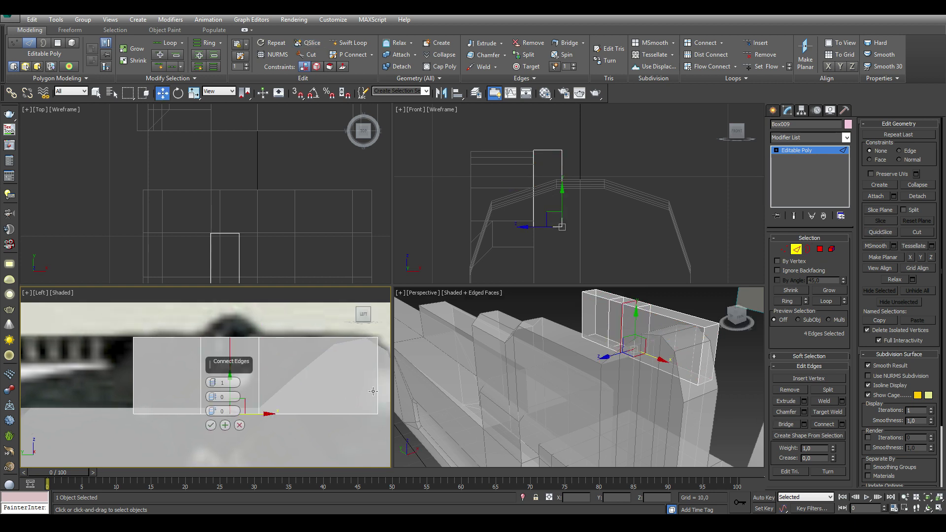
left_click(210, 425)
Raise the top vertices between the cuts into a notch and extrude the end face to lengthen the rail
key("1")
left_click_drag(230, 345, 230, 323)
middle_click_drag(213, 394, 287, 380)
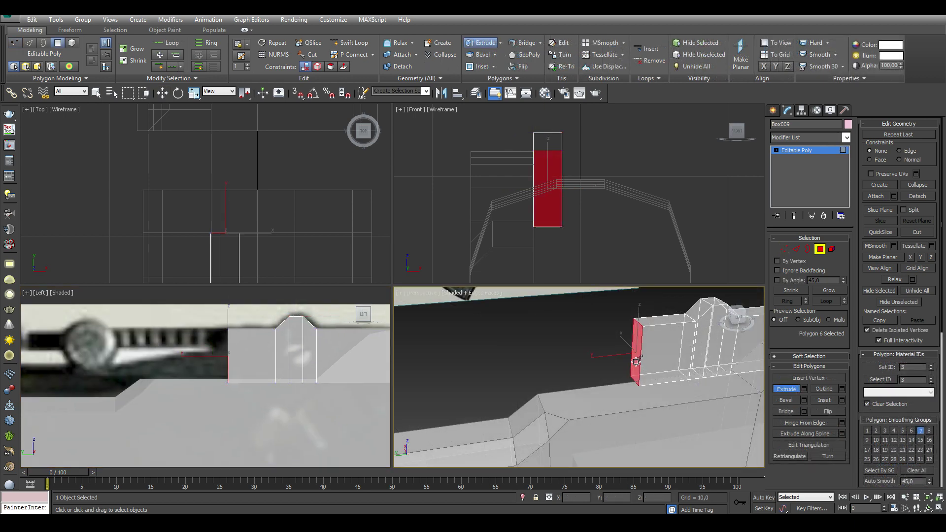
left_click_drag(635, 361, 610, 340)
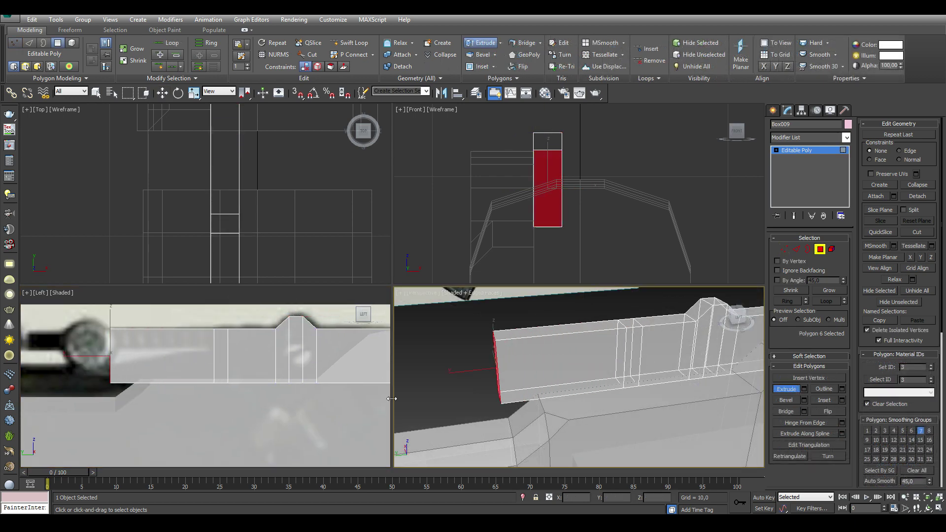
scroll(375, 398, "up", 3)
middle_click_drag(492, 384, 590, 361, "alt")
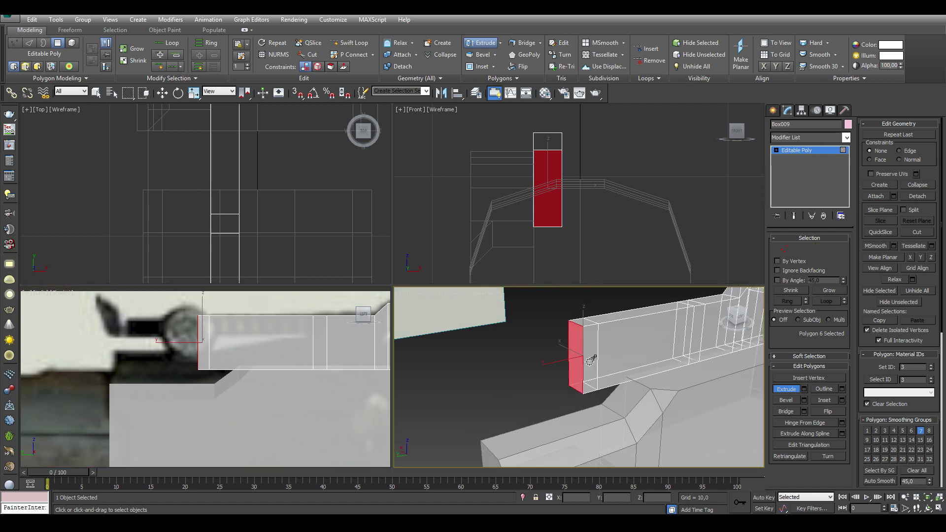
left_click_drag(590, 361, 581, 343)
left_click(786, 388)
Reshape the rail's front vertices and slope to match the reference
left_click(784, 249)
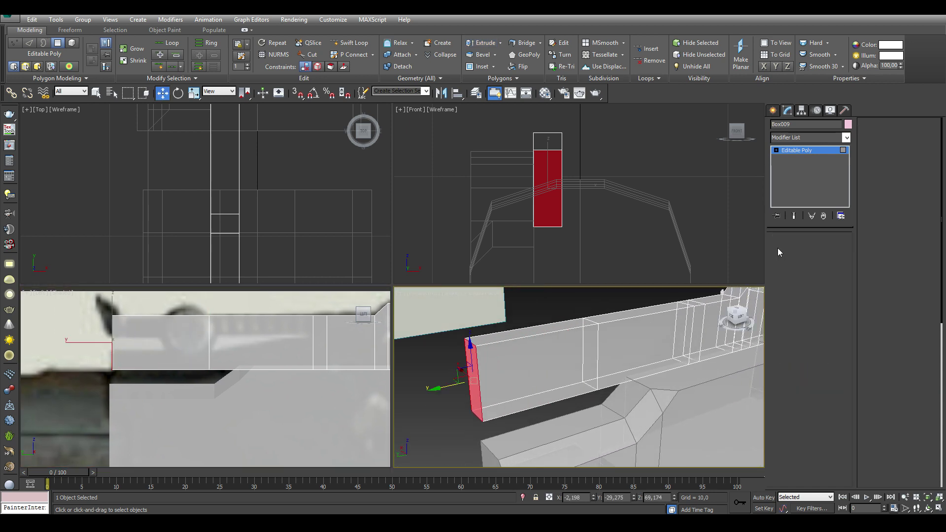
left_click_drag(99, 360, 330, 410)
left_click_drag(219, 369, 246, 394)
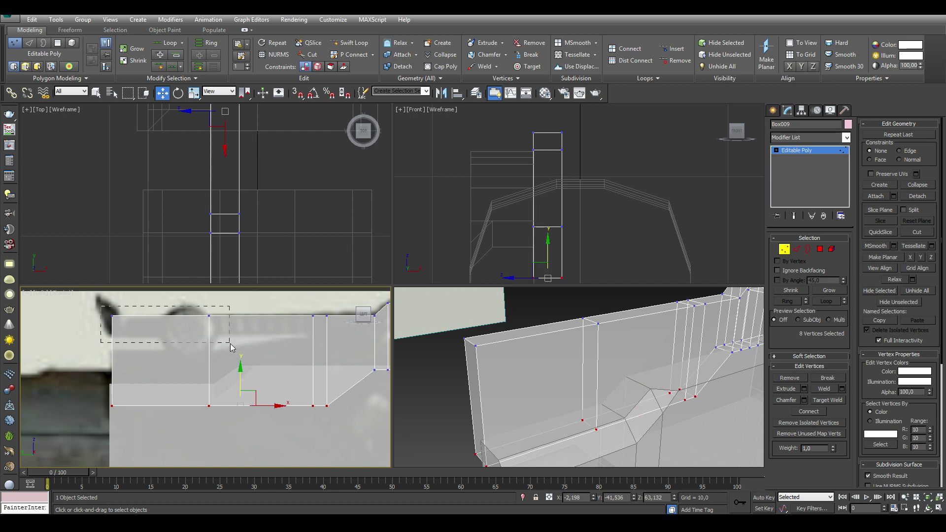
left_click_drag(232, 315, 269, 345)
scroll(252, 327, "down", 2)
middle_click_drag(253, 327, 199, 327)
left_click_drag(199, 330, 246, 335)
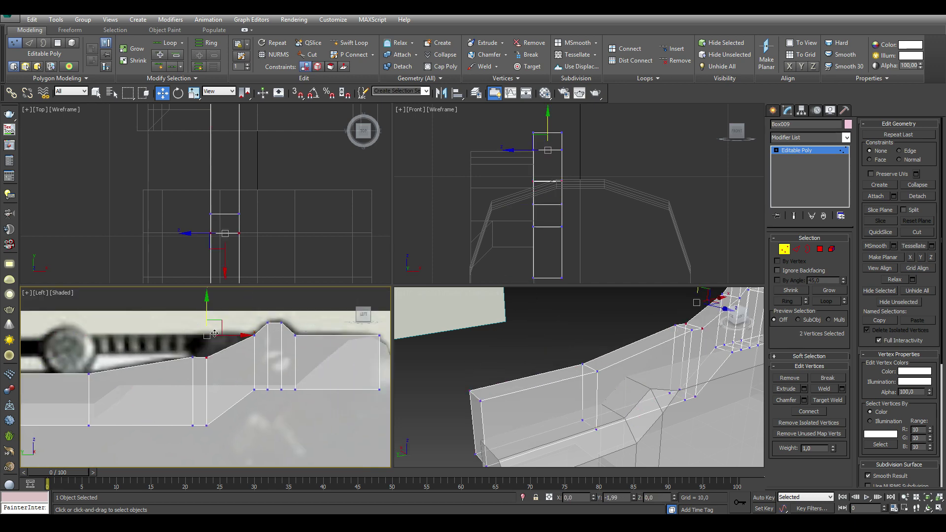
middle_click_drag(389, 373, 325, 373)
scroll(307, 369, "down", 2)
scroll(296, 364, "down", 2)
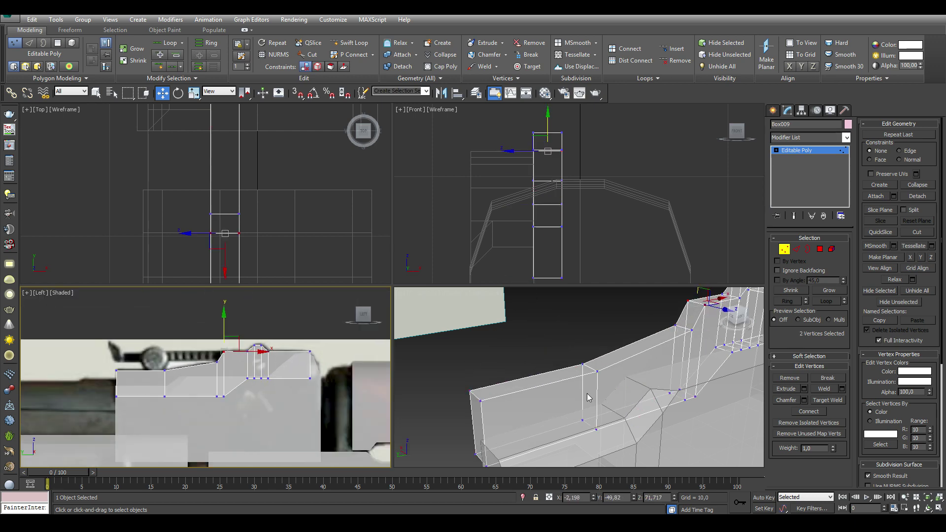
Extrude a side face of the rail by 1.546 to form the bracket
left_click(820, 248)
left_click(539, 381)
left_click(510, 378)
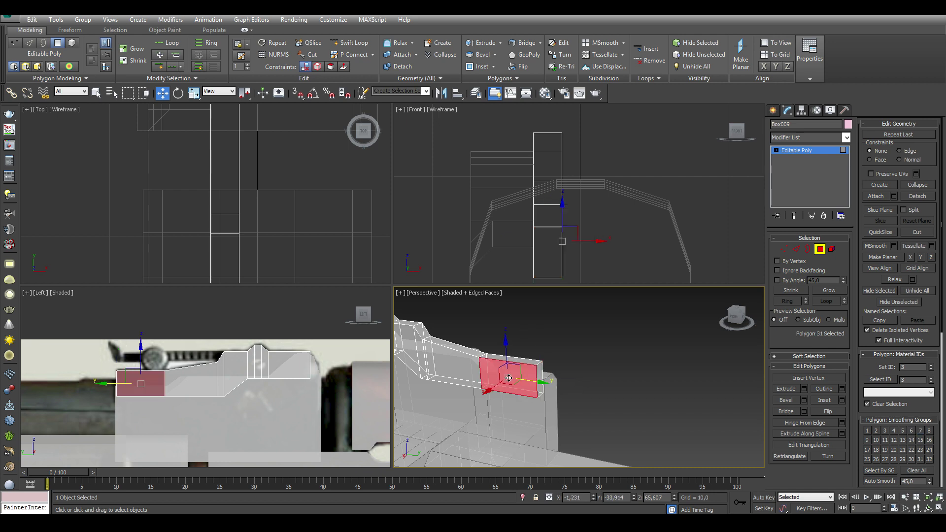
left_click(804, 389)
left_click_drag(586, 397, 582, 414)
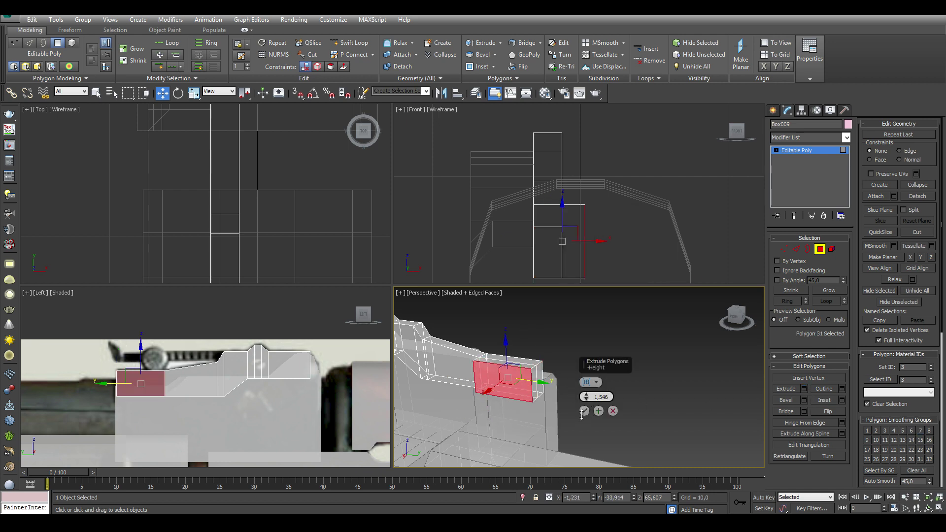
left_click(584, 411)
mouse_move(642, 385)
middle_mouse_down("alt")
mouse_move(526, 369)
mouse_move(552, 365)
middle_mouse_up("alt")
left_click(797, 150)
Add Symmetry modifiers mirrored on the Z axis to the rail and the rear receiver block
left_click(847, 138)
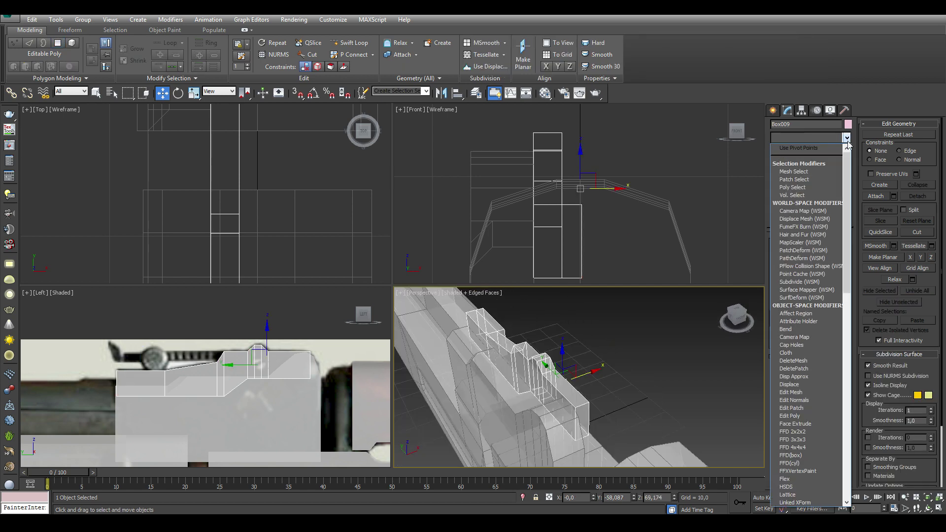
left_click_drag(851, 161, 842, 403)
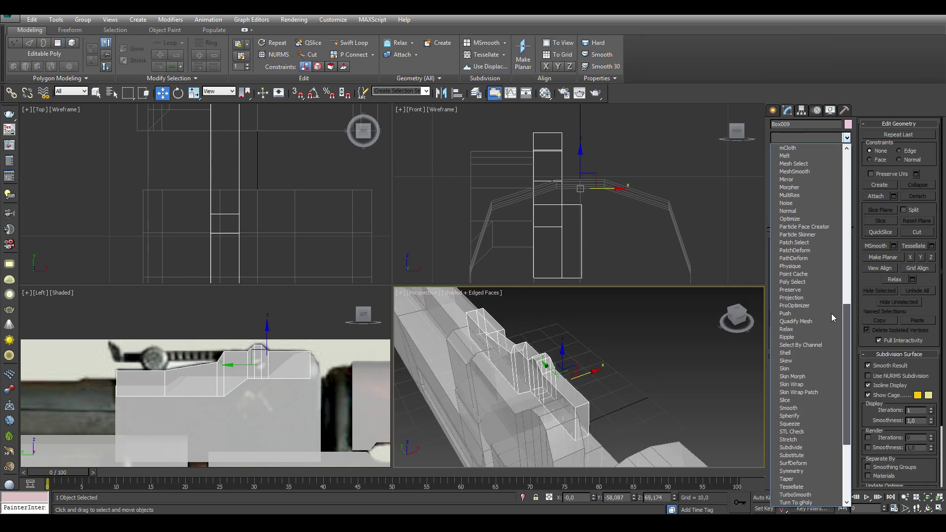
left_click(791, 338)
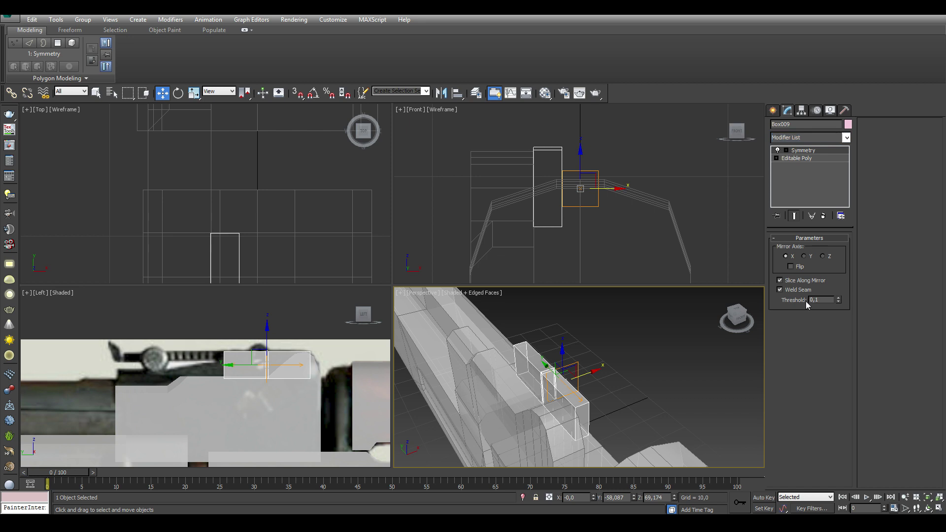
left_click(823, 256)
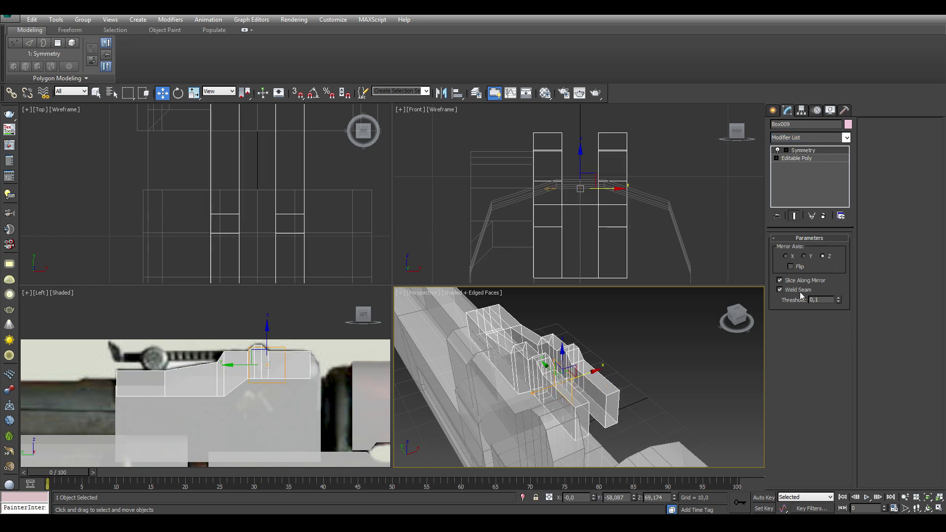
left_click(567, 402)
left_click(810, 137)
left_click(801, 390)
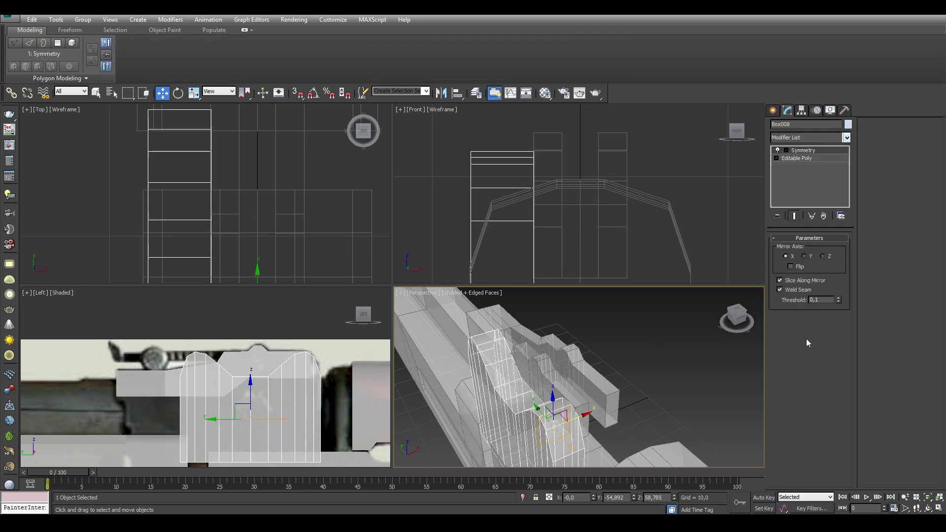
left_click(823, 256)
mouse_move(566, 376)
middle_mouse_down("alt")
mouse_move(479, 366)
mouse_move(567, 374)
middle_mouse_up("alt")
Create a thin flat box on top of the receiver, centre it, convert it to editable poly, raise its right end
left_click(790, 172)
left_click_drag(44, 374, 183, 374)
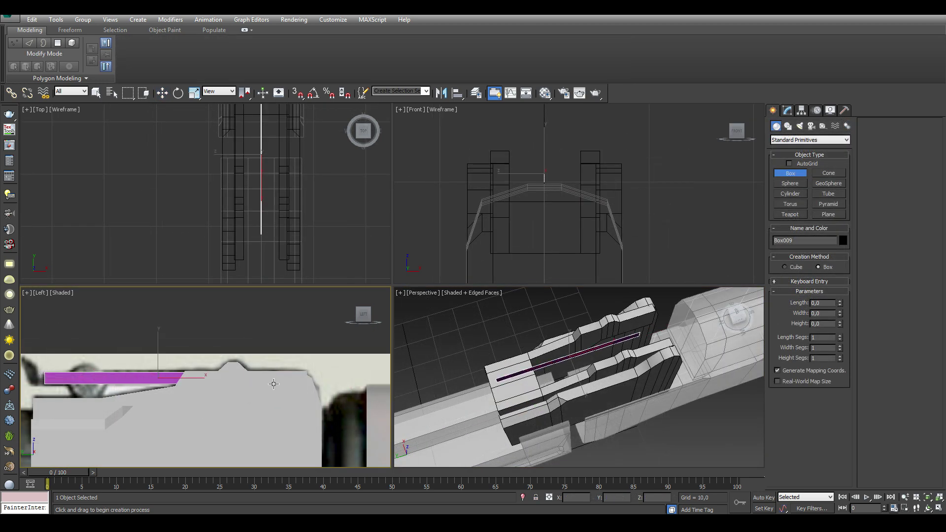
left_click(299, 376)
left_click_drag(299, 376, 258, 386)
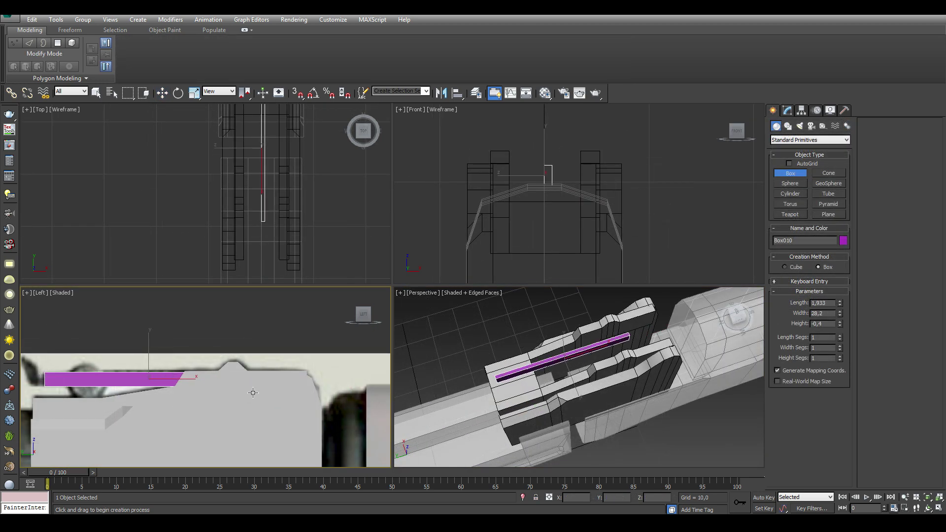
left_click(256, 429)
key("w")
left_click_drag(305, 211, 288, 210)
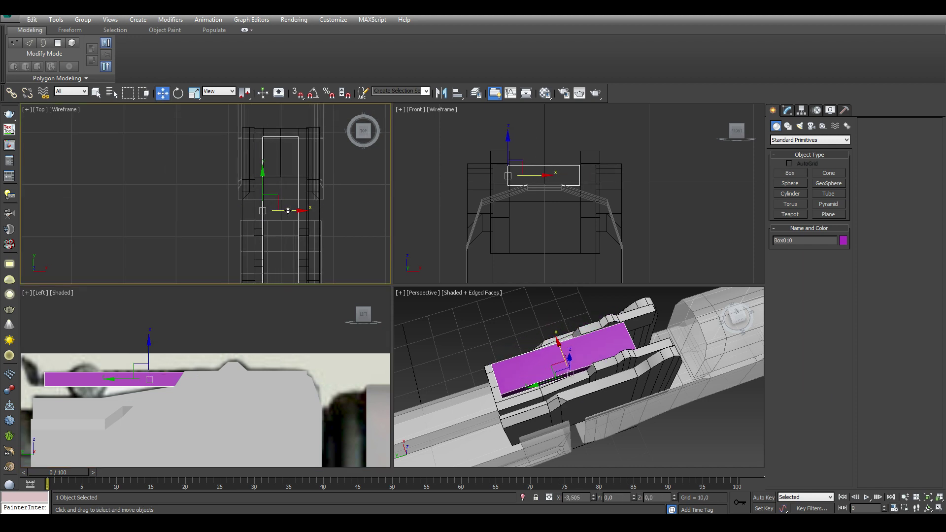
right_click(279, 346)
left_click(321, 465)
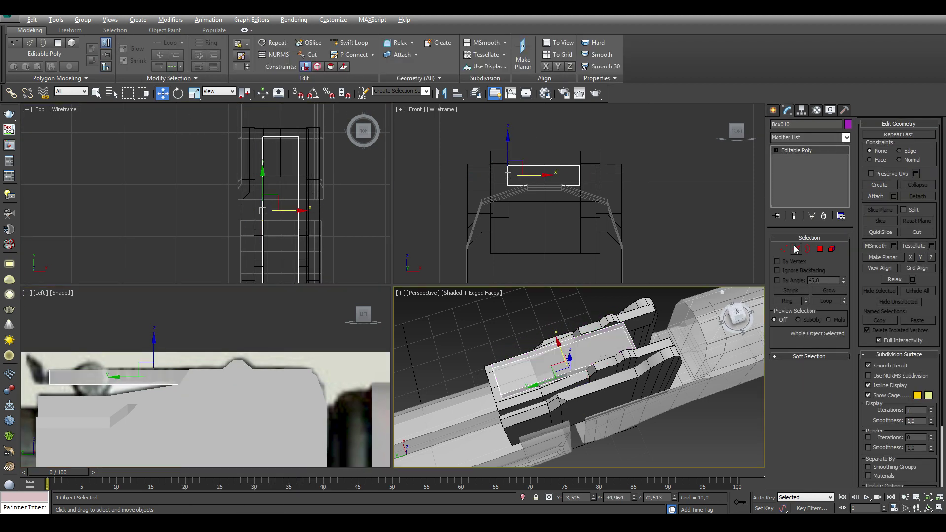
mouse_move(260, 398)
left_mouse_down()
mouse_move(279, 359)
mouse_move(268, 344)
left_mouse_up()
Quick-slice two crosswise cuts across the top box
left_click(797, 249, "ctrl")
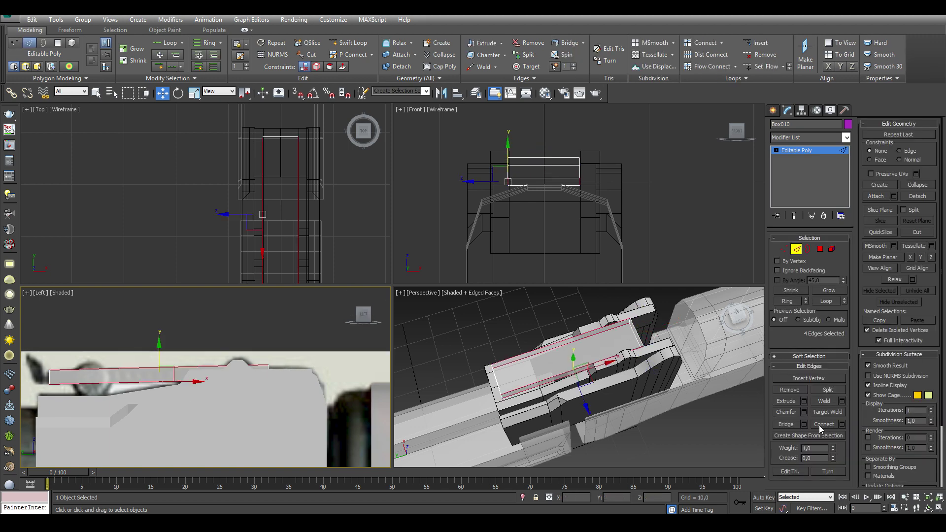
left_click(881, 232)
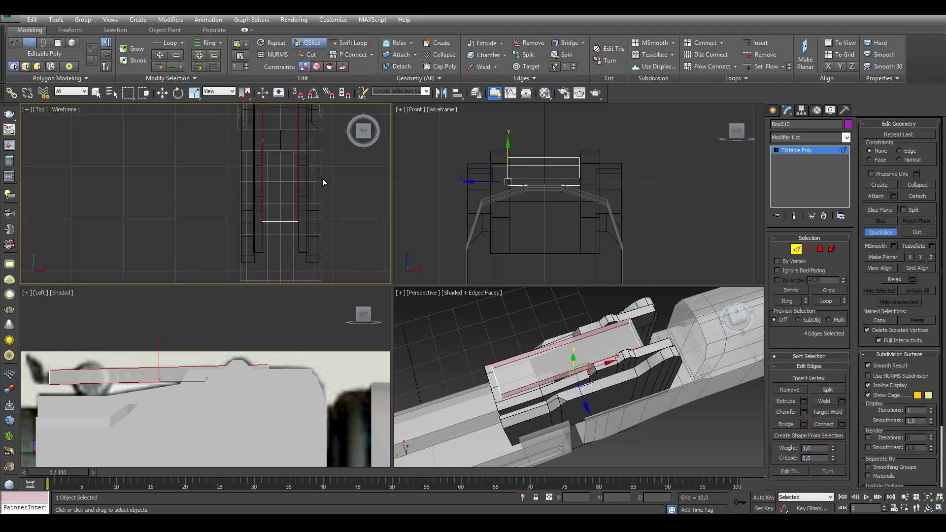
scroll(277, 186, "up", 2)
left_click(276, 193)
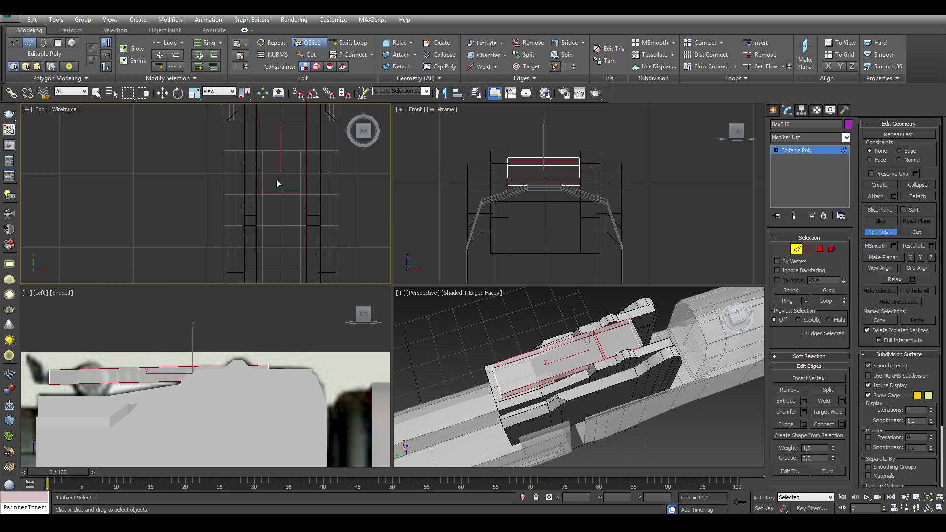
left_click(276, 180)
Scale the box's end vertices inward on X to taper its front end
key("1")
left_click(323, 269)
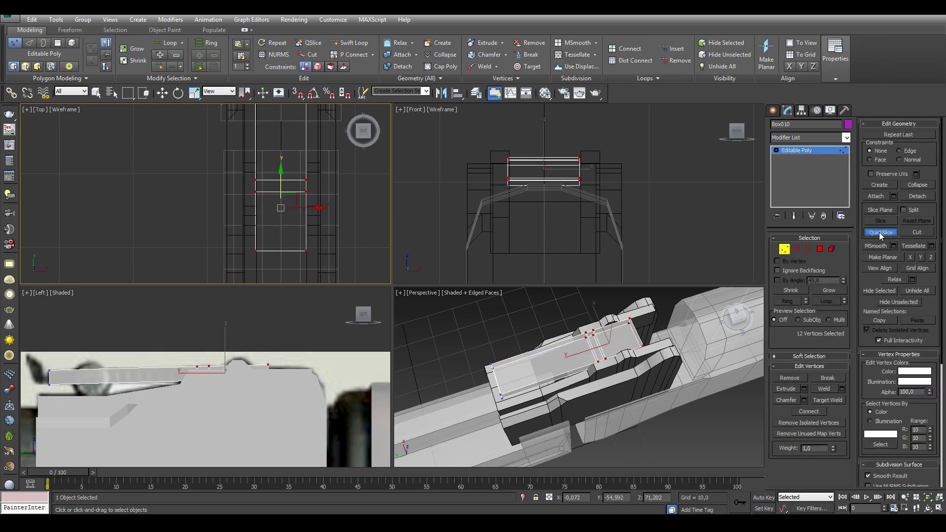
left_click_drag(247, 170, 316, 187, "alt")
key("r")
left_click_drag(320, 222, 312, 220)
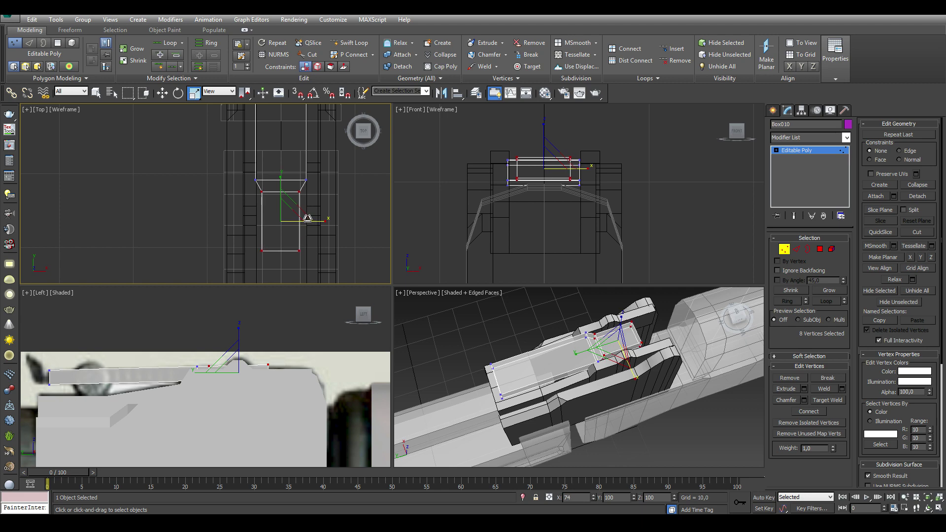
left_click(784, 249)
left_click(773, 110)
left_click(790, 193)
Create a small cylinder in the Left view and adjust its position, height and radius
right_click(240, 374)
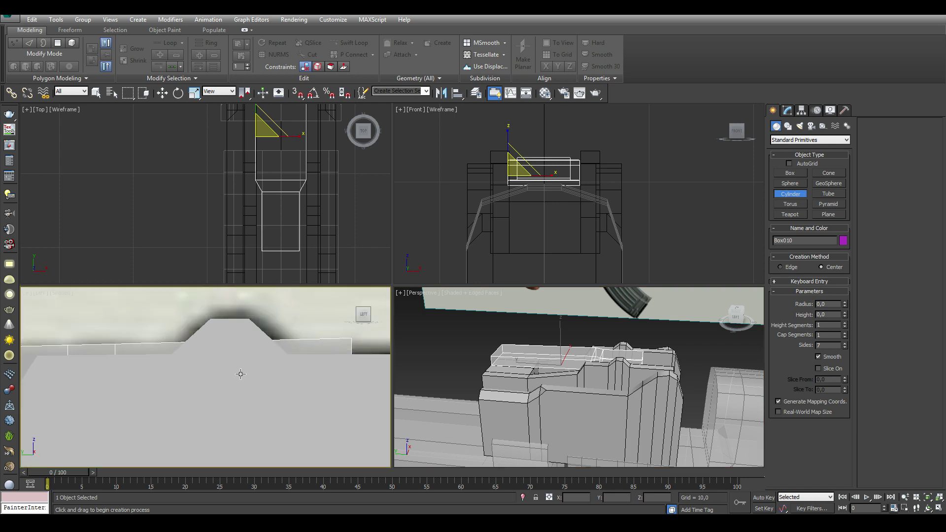
left_click_drag(229, 353, 230, 357)
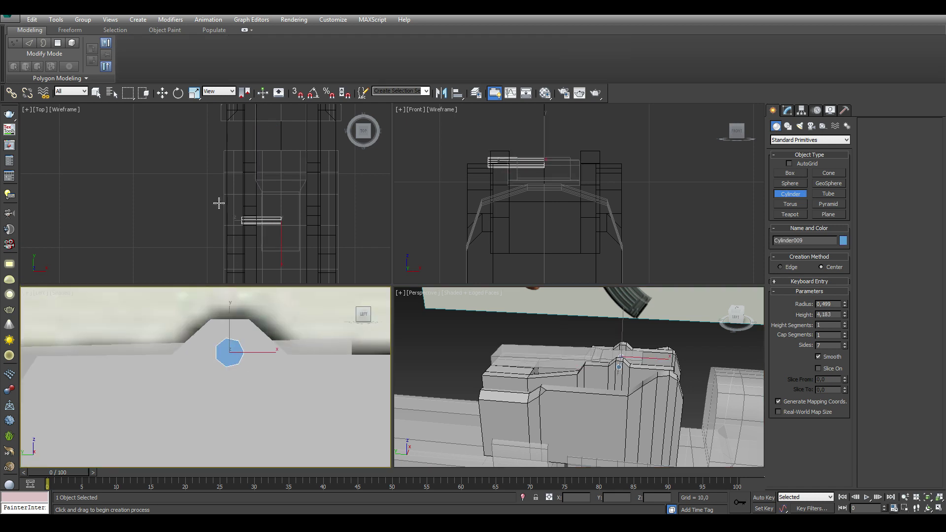
key("w")
left_click_drag(276, 220, 319, 220)
left_click(788, 110)
left_click_drag(845, 269, 845, 242)
mouse_move(592, 384)
middle_mouse_down("alt")
mouse_move(528, 389)
mouse_move(571, 377)
mouse_move(553, 380)
middle_mouse_up("alt")
left_click_drag(547, 368, 540, 374)
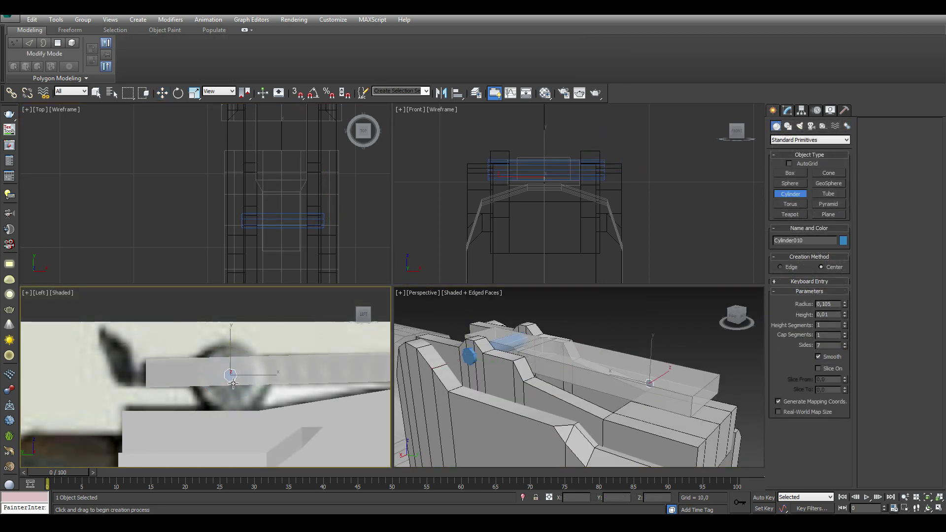
Create a larger cylinder in the Left view, move it left along X and shorten it
left_click_drag(231, 373, 250, 411)
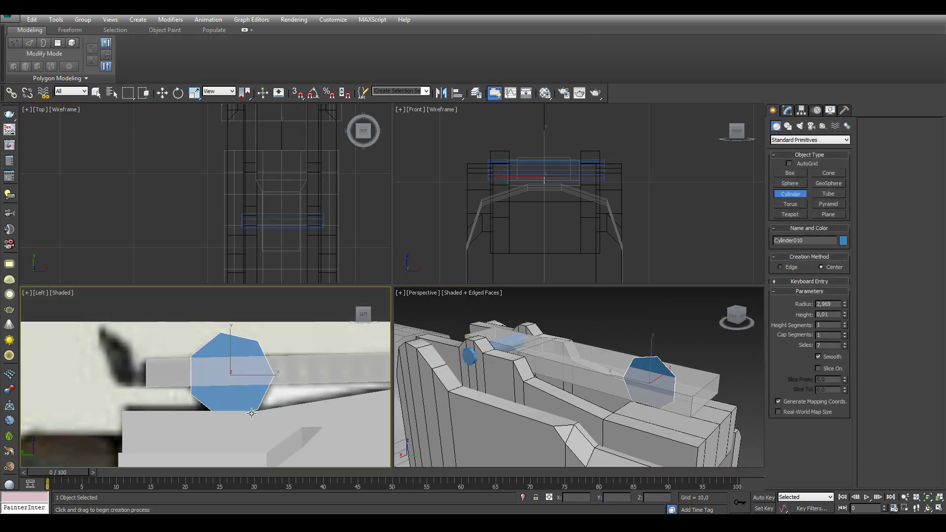
left_click(287, 126)
key("w")
scroll(320, 205, "up", 3)
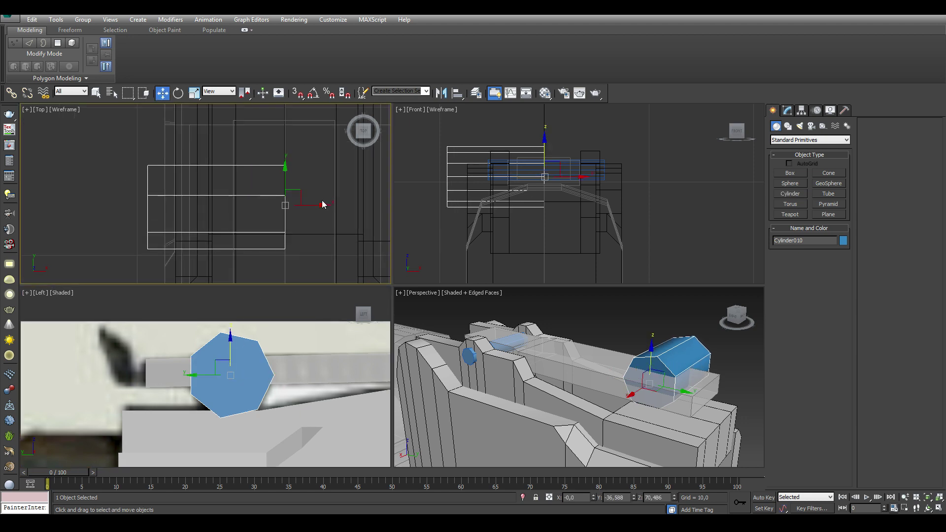
left_click_drag(321, 205, 287, 209)
left_click(788, 110)
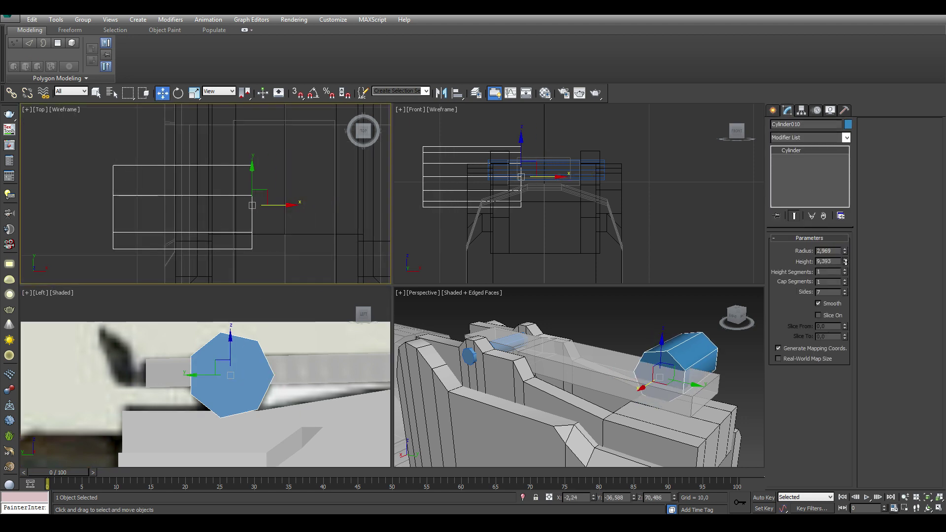
left_click_drag(846, 262, 846, 266)
Convert the cylinder to editable poly, then inset its cap to a thin ring and extrude it
right_click(338, 244)
left_click(276, 186)
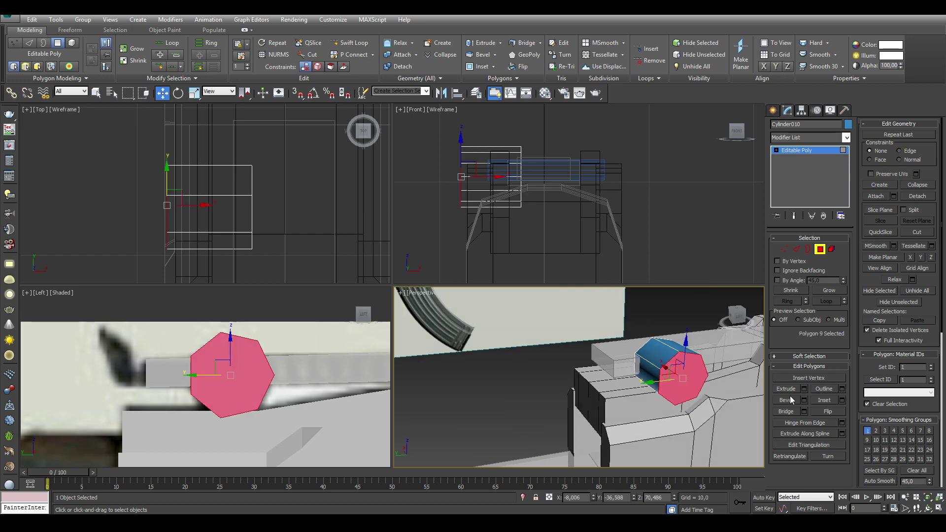
left_click(842, 400)
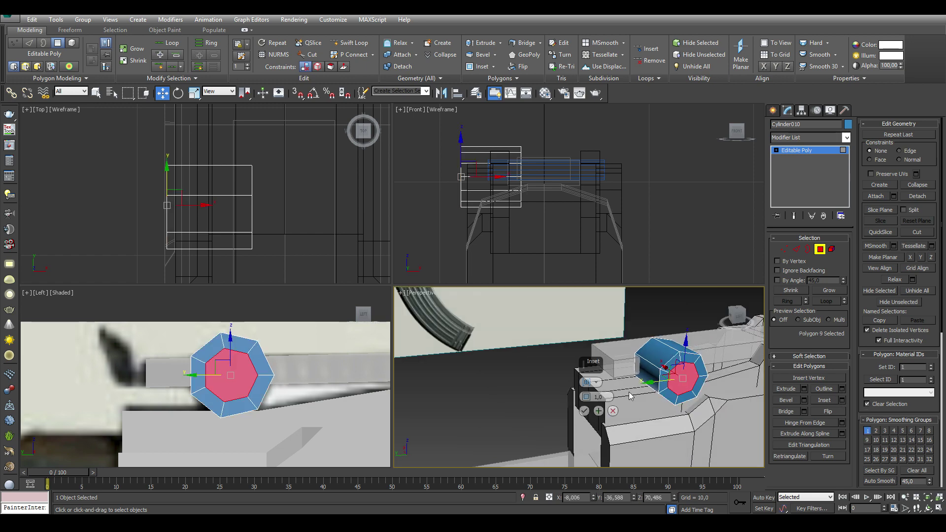
mouse_move(587, 397)
left_mouse_down()
mouse_move(587, 407)
mouse_move(585, 396)
left_mouse_up()
left_click(584, 411)
left_click(804, 389)
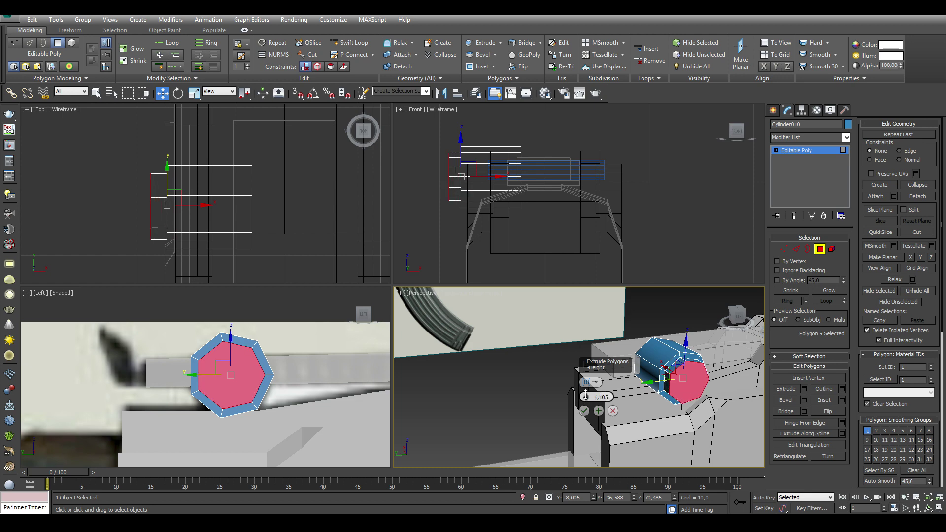
left_click(584, 410)
left_click(820, 250)
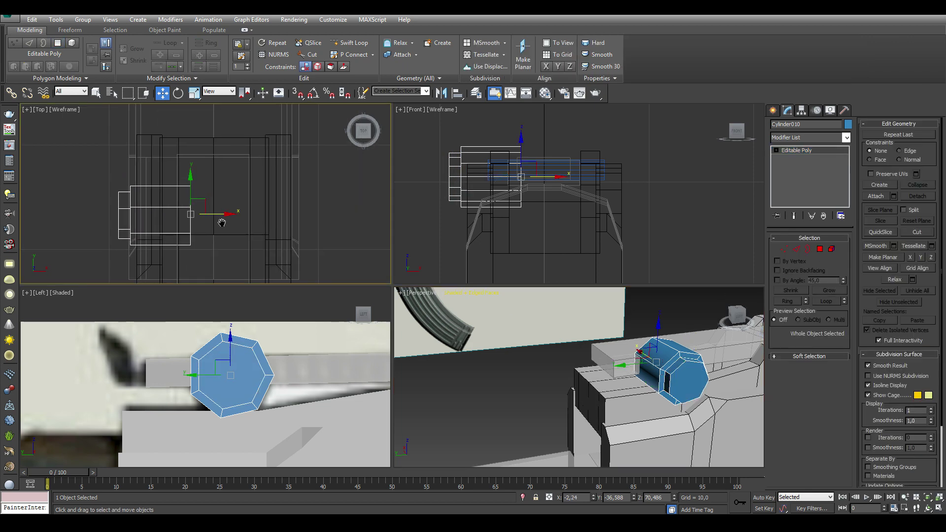
Make an independent copy of the cylinder on the other side and mirror it on X
left_click_drag(207, 212, 239, 215, "shift")
left_click(473, 305)
left_click(441, 93)
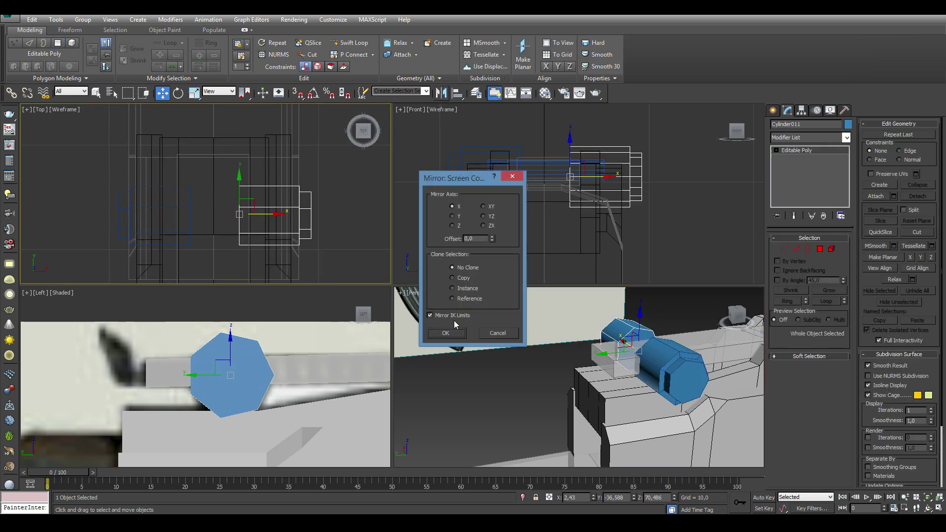
left_click(451, 333)
left_click(658, 376)
middle_click_drag(658, 376, 689, 365, "alt")
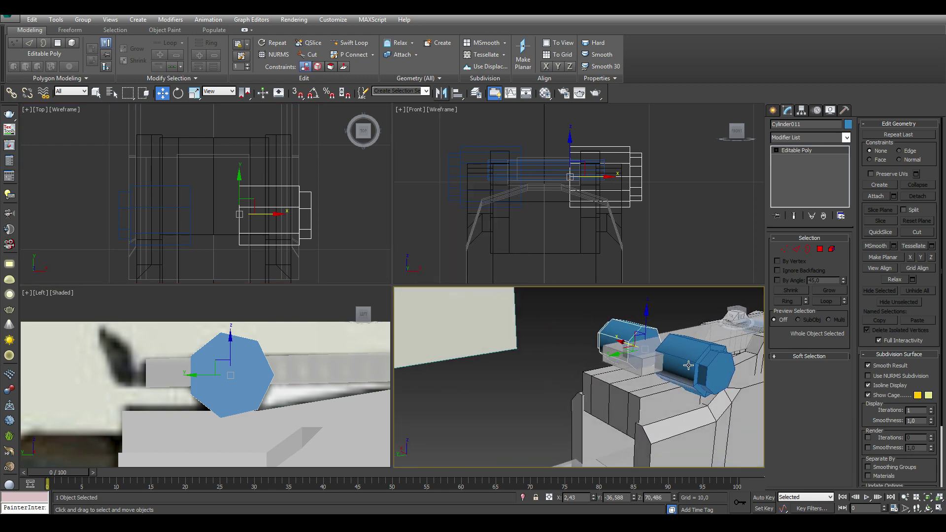
Extrude a selected face of Box010 upward
left_click(676, 392)
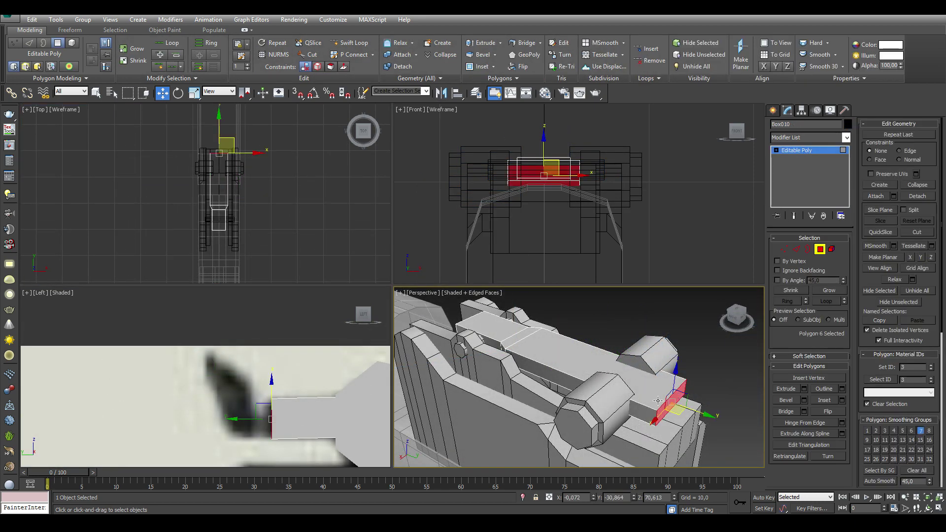
middle_click_drag(676, 392, 764, 400, "alt")
key("shift+e")
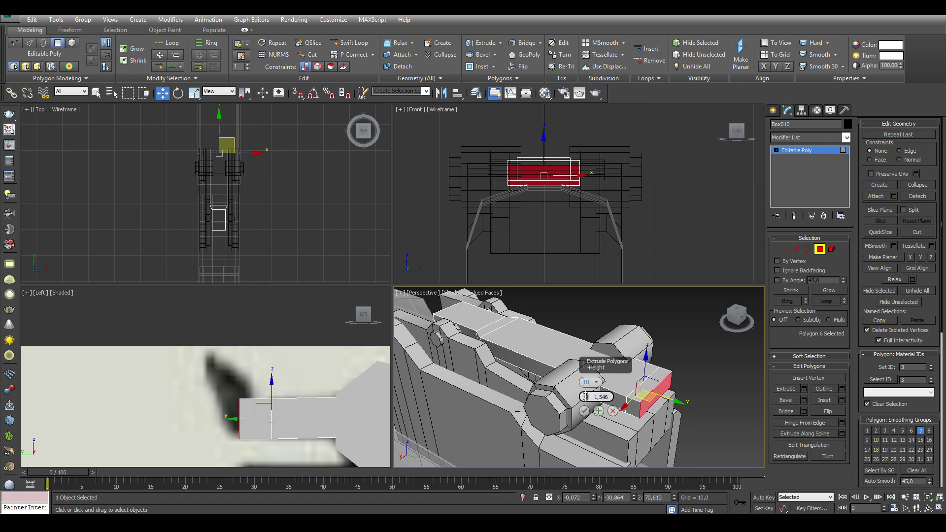
left_click_drag(586, 397, 585, 390)
left_click(585, 411)
Select Box010's two tip vertices in the Left view and inspect them in Perspective
key("1")
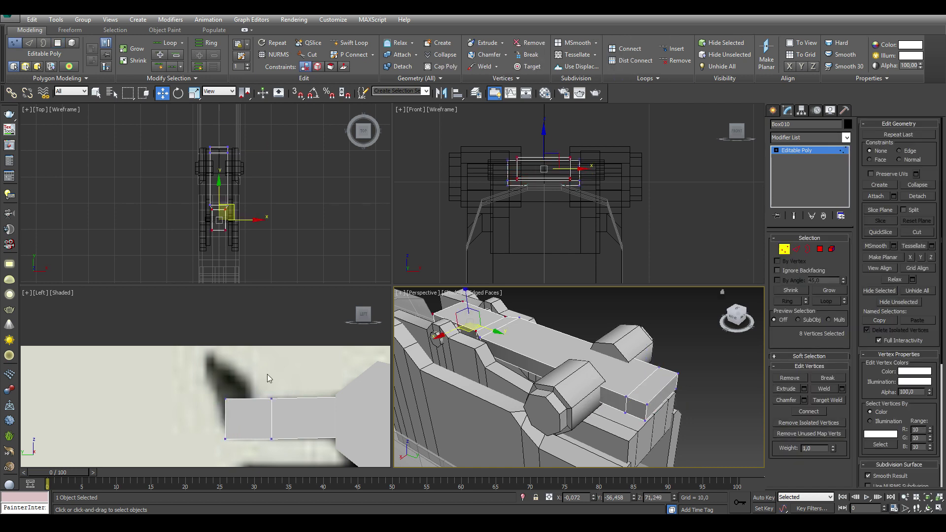
scroll(197, 355, "up", 3)
left_click_drag(173, 367, 198, 342)
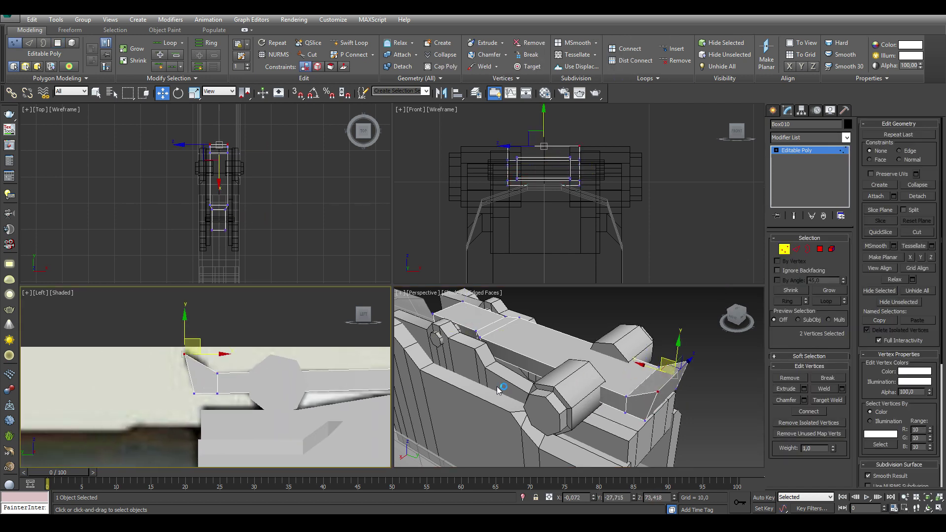
left_click(820, 249)
middle_click_drag(543, 374, 594, 391, "alt")
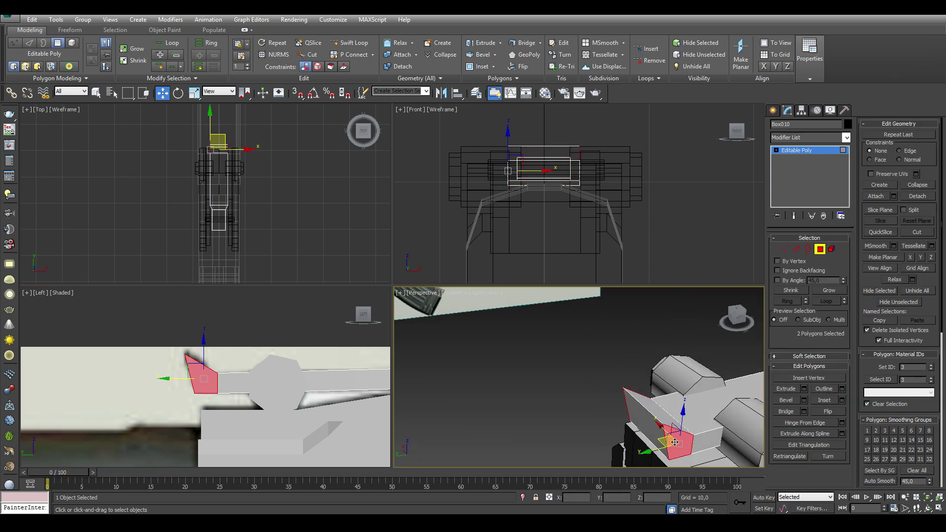
mouse_move(641, 409)
middle_mouse_down()
mouse_move(663, 416)
mouse_move(586, 411)
mouse_move(591, 345)
middle_mouse_up()
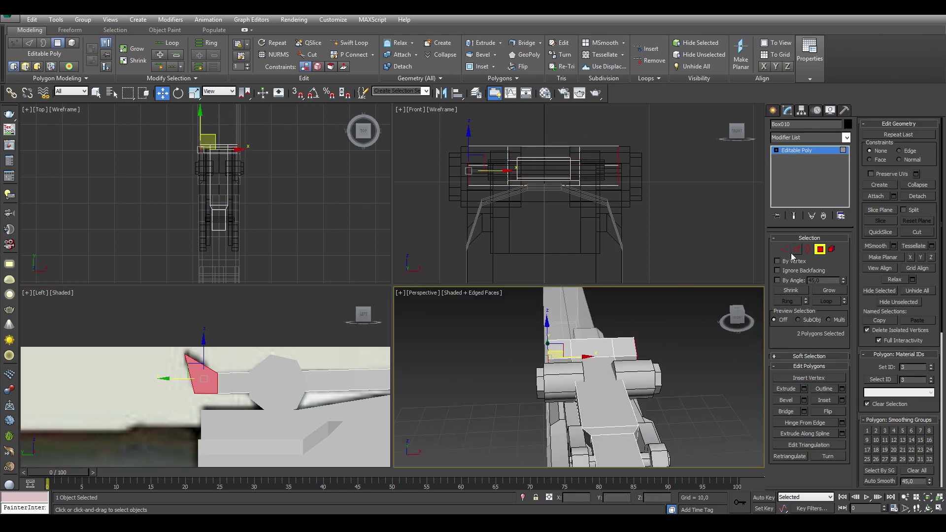
Insert a new edge loop through Box010 from an edge ring in the Top view
left_click(797, 249)
left_click(219, 202)
double_click(220, 202)
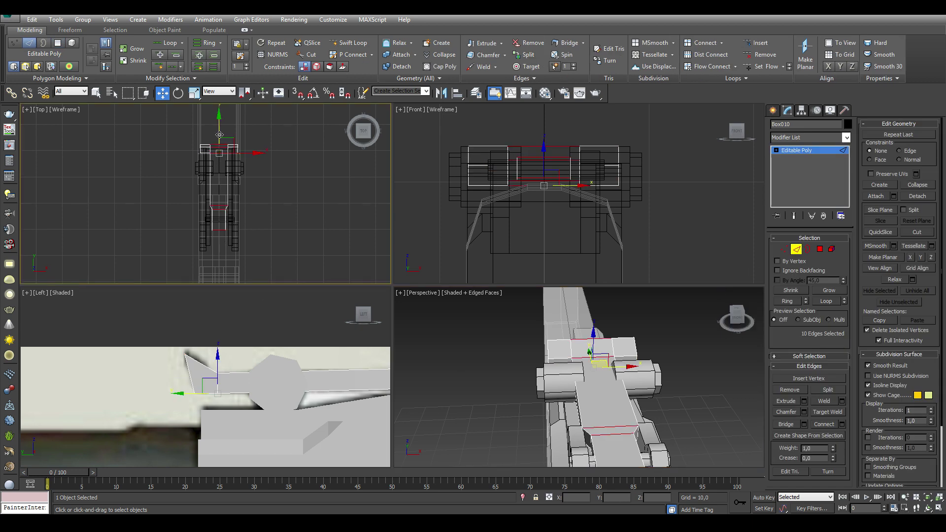
left_click(824, 423)
middle_click_drag(616, 404, 648, 413, "alt")
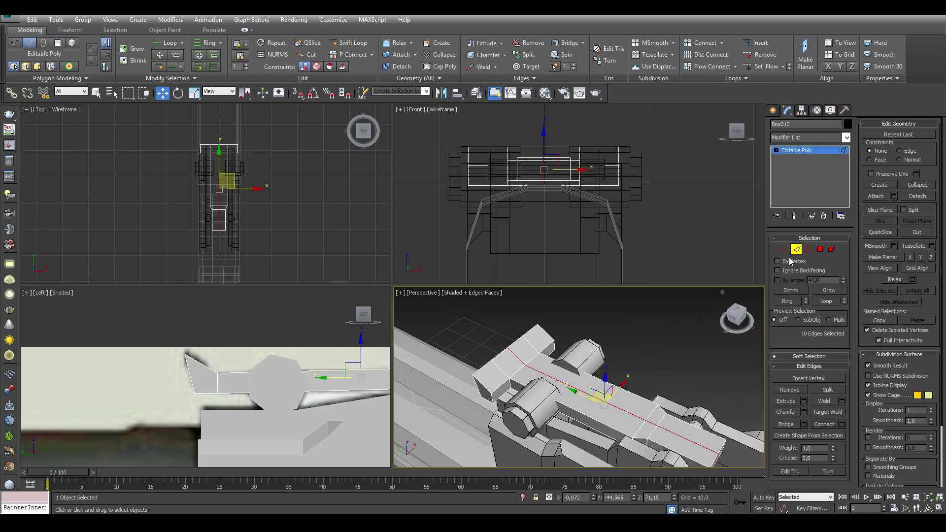
left_click(670, 354)
middle_click_drag(670, 354, 627, 380, "alt")
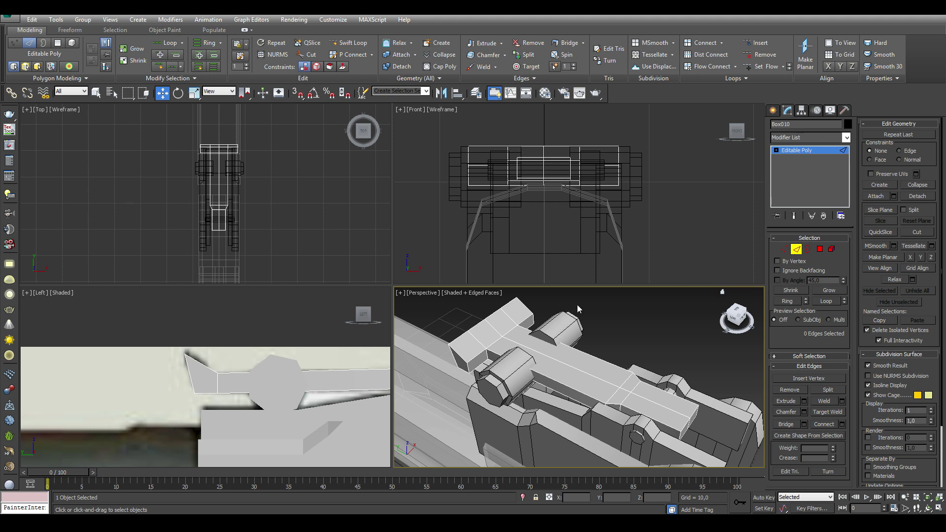
Slide six edges toward the left end and extrude the top middle edge inward
mouse_move(313, 362)
left_mouse_down()
mouse_move(333, 394)
mouse_move(237, 383)
left_mouse_up()
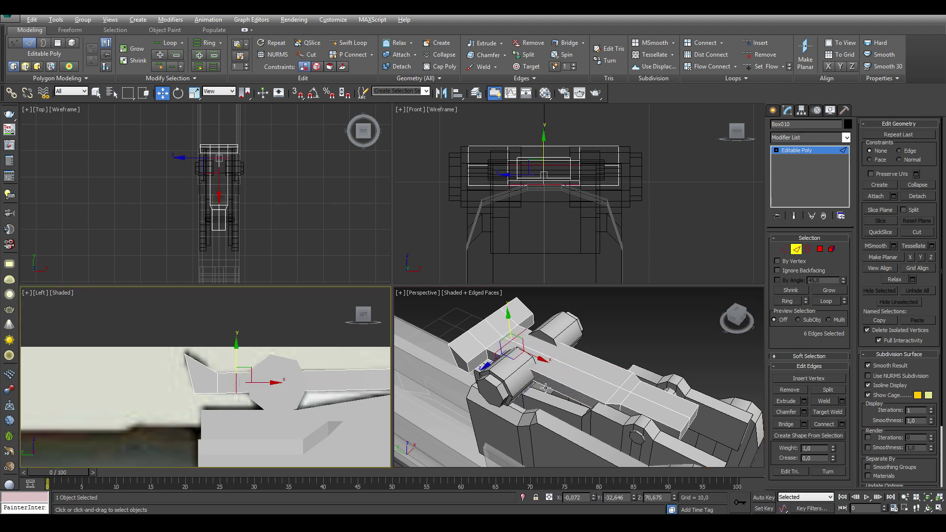
middle_click_drag(523, 374, 558, 354, "alt")
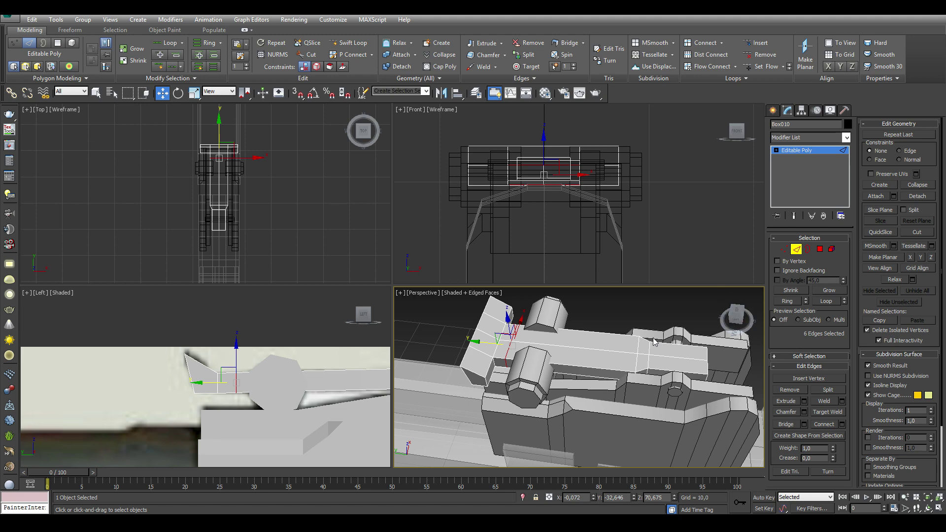
mouse_move(490, 355)
middle_mouse_down("alt")
mouse_move(633, 368)
mouse_move(641, 385)
middle_mouse_up("alt")
left_click(633, 368)
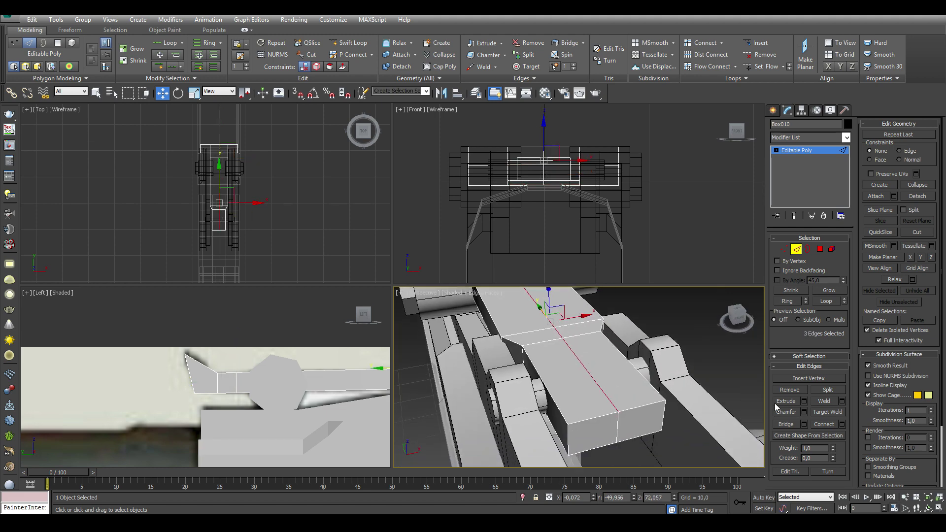
left_click(804, 401)
right_click(586, 397)
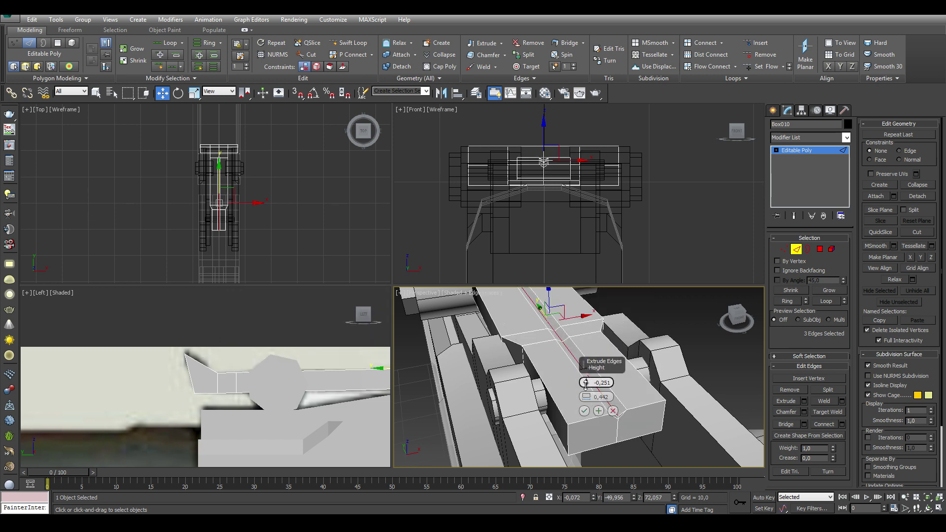
left_click(584, 411)
mouse_move(584, 411)
middle_mouse_down("alt")
mouse_move(616, 415)
mouse_move(591, 394)
middle_mouse_up("alt")
Extrude a top vertex inward to sink the centre groove, then deselect everything
key("1")
left_click(545, 338)
key("shift+e")
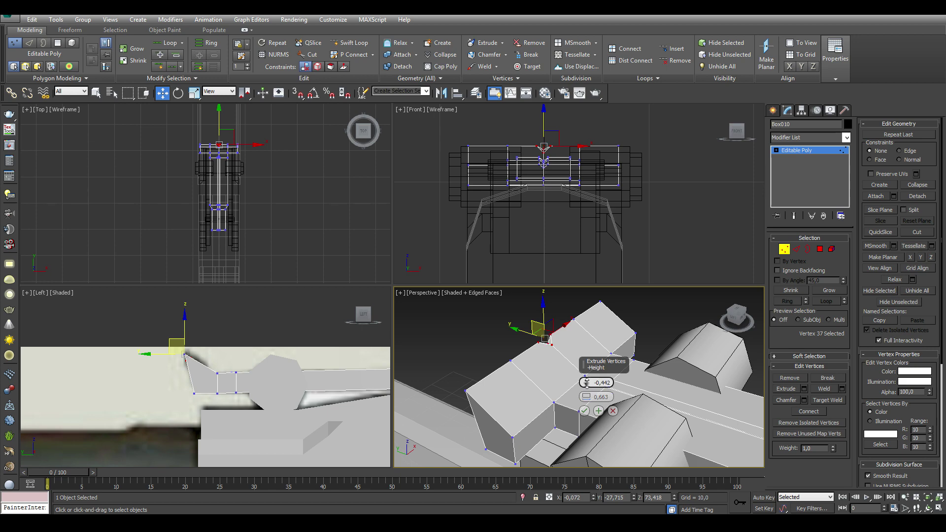
left_click(584, 411)
mouse_move(584, 412)
middle_mouse_down("alt")
mouse_move(540, 356)
mouse_move(646, 306)
middle_mouse_up("alt")
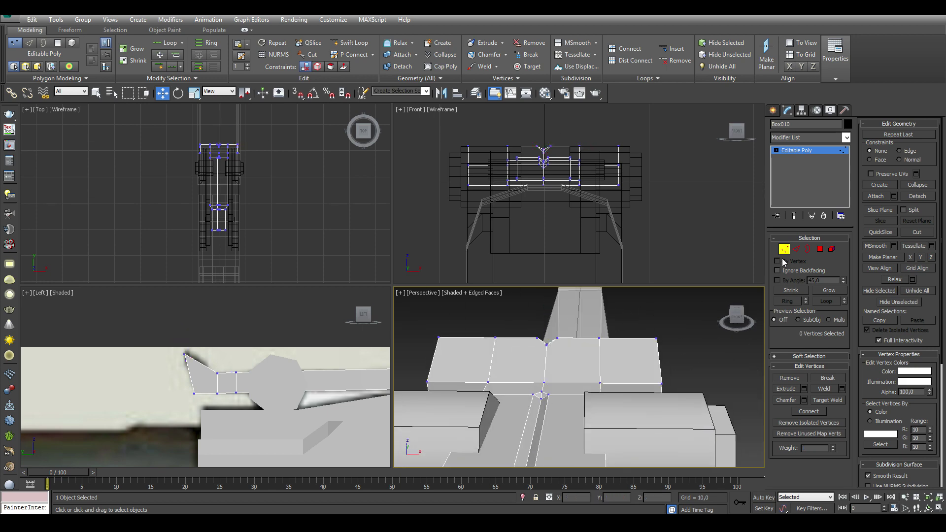
left_click(655, 308)
scroll(656, 308, "up", 5)
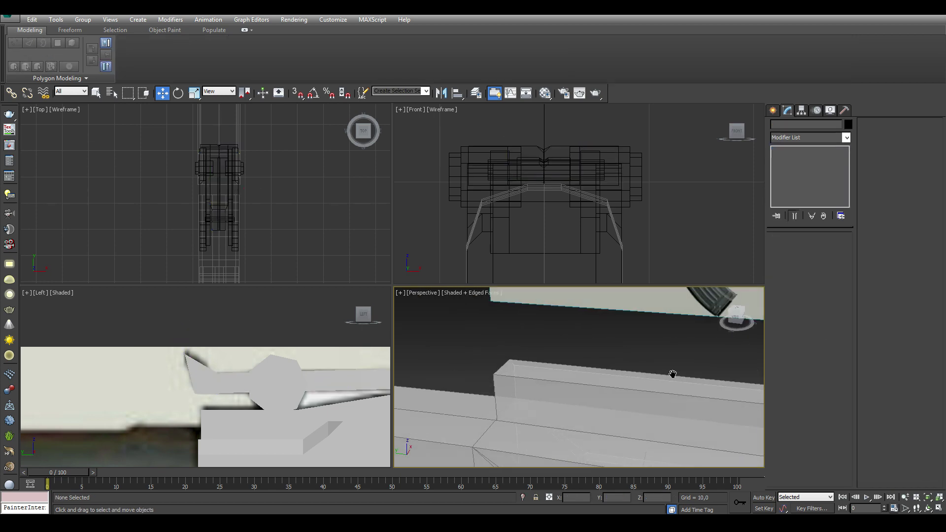
Create a new box beside the receiver and raise its height to about 19,6
mouse_move(672, 373)
middle_mouse_down()
mouse_move(439, 352)
mouse_move(404, 295)
middle_mouse_up()
scroll(212, 190, "up", 4)
left_click_drag(212, 188, 276, 223)
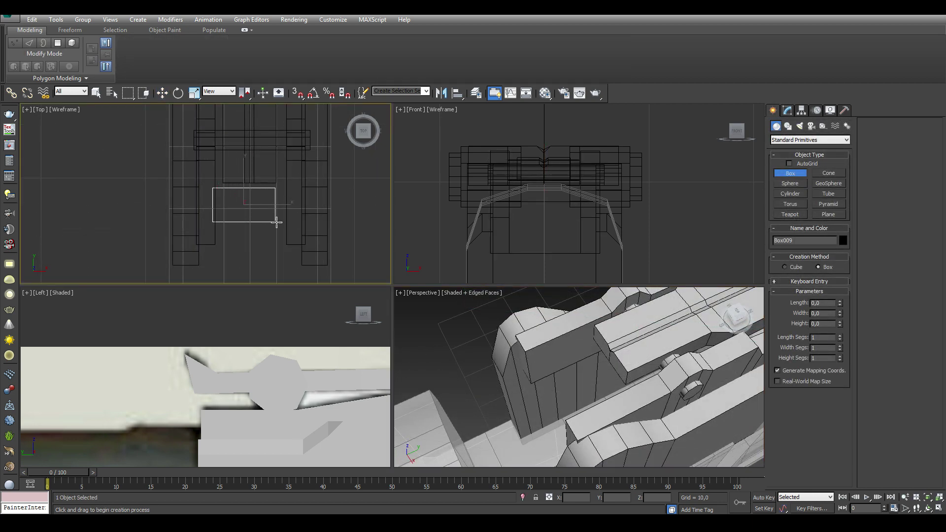
key("w")
scroll(520, 187, "down", 5)
mouse_move(520, 187)
left_mouse_down()
mouse_move(527, 165)
mouse_move(528, 183)
left_mouse_up()
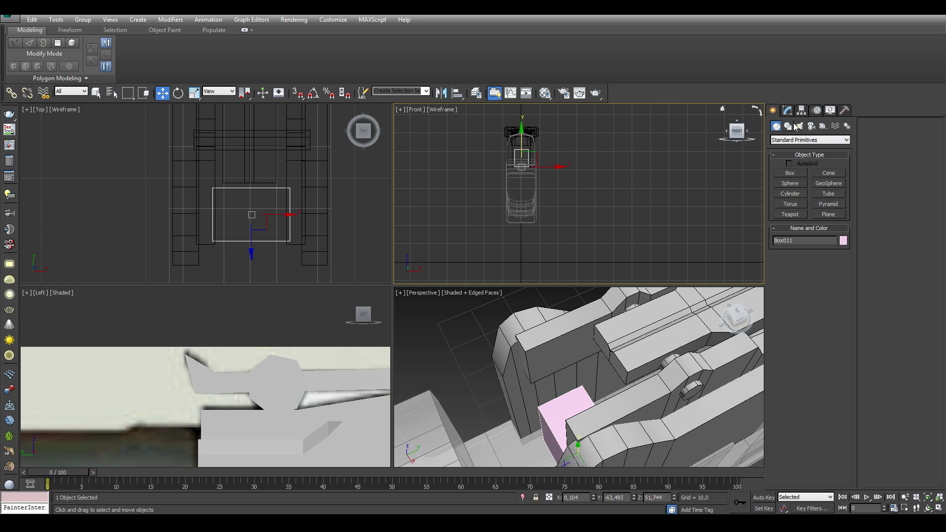
left_click(788, 110)
mouse_move(839, 270)
left_mouse_down()
mouse_move(840, 258)
mouse_move(841, 281)
mouse_move(841, 237)
left_mouse_up()
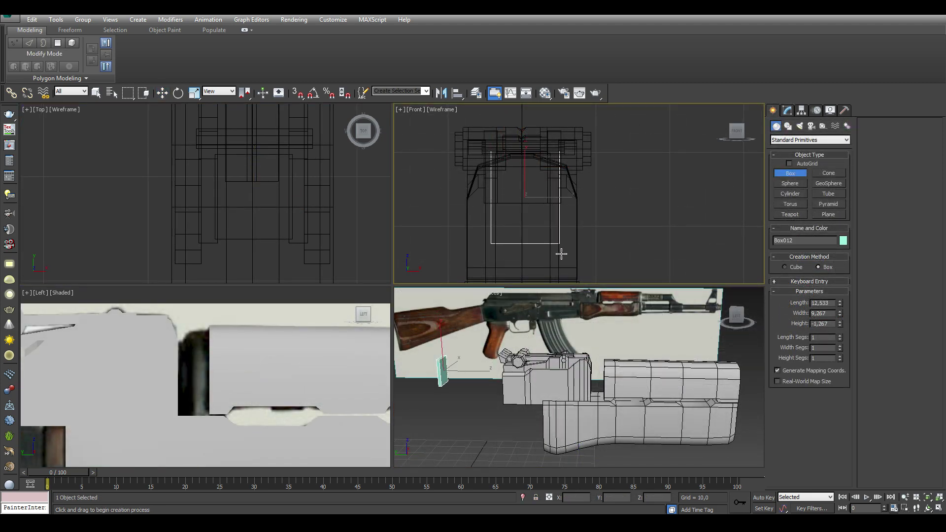
Convert the new box to an editable poly
left_click(163, 93)
scroll(302, 353, "down", 3)
scroll(302, 352, "up", 4)
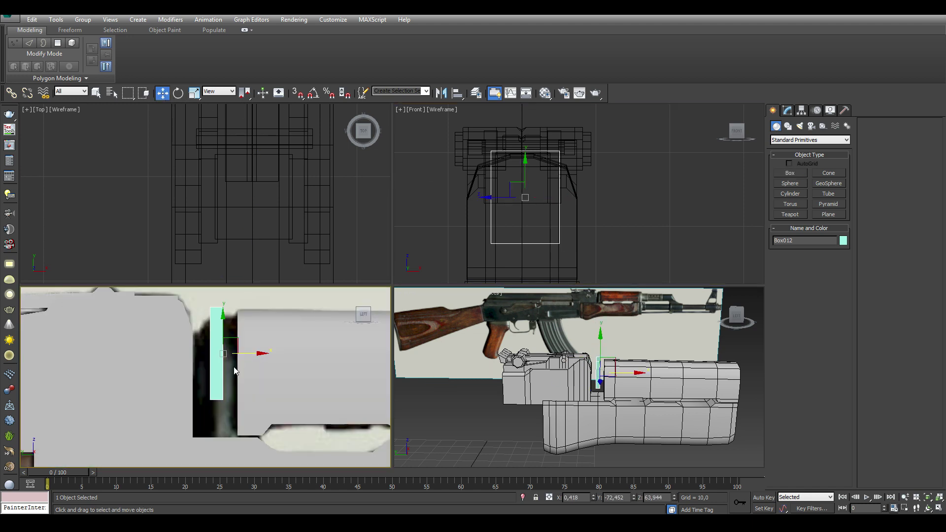
scroll(302, 352, "up", 2)
right_click(302, 352)
left_click(295, 424)
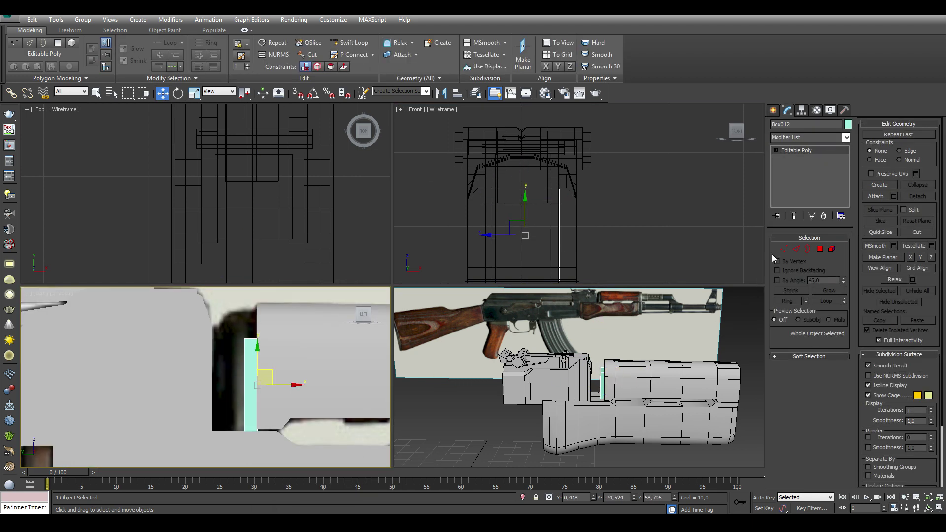
Select the box's top vertices and centre the box at X 0
left_click(784, 249)
left_click_drag(232, 326, 266, 298)
scroll(255, 237, "up", 5)
key("r")
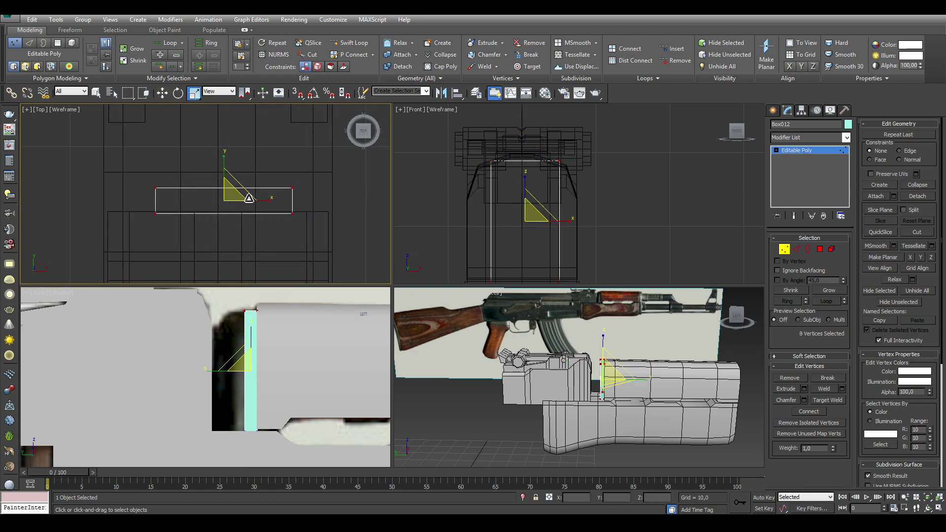
key("1")
key("w")
right_click(593, 498)
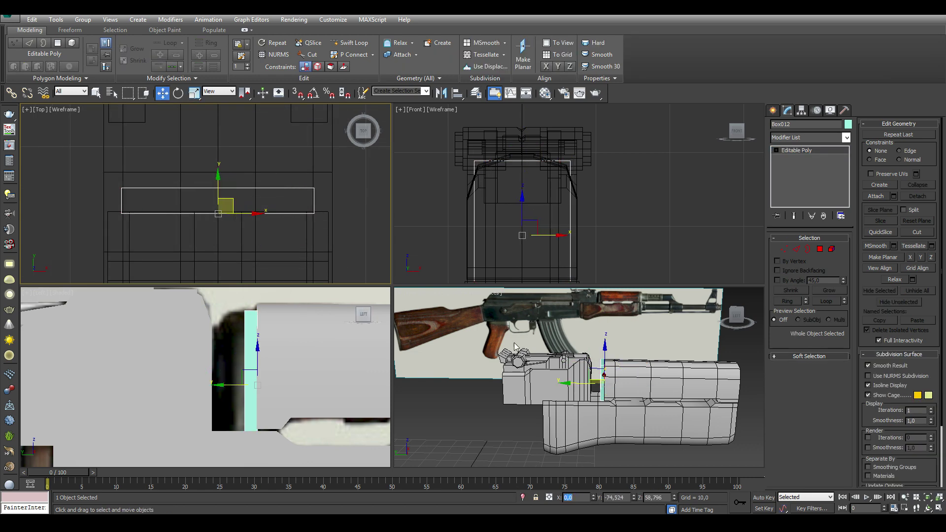
scroll(513, 342, "up", 5)
Scale the plate's top vertices and chamfer its top edges to about 5,3
left_click(784, 249)
left_click_drag(98, 172, 340, 224)
key("r")
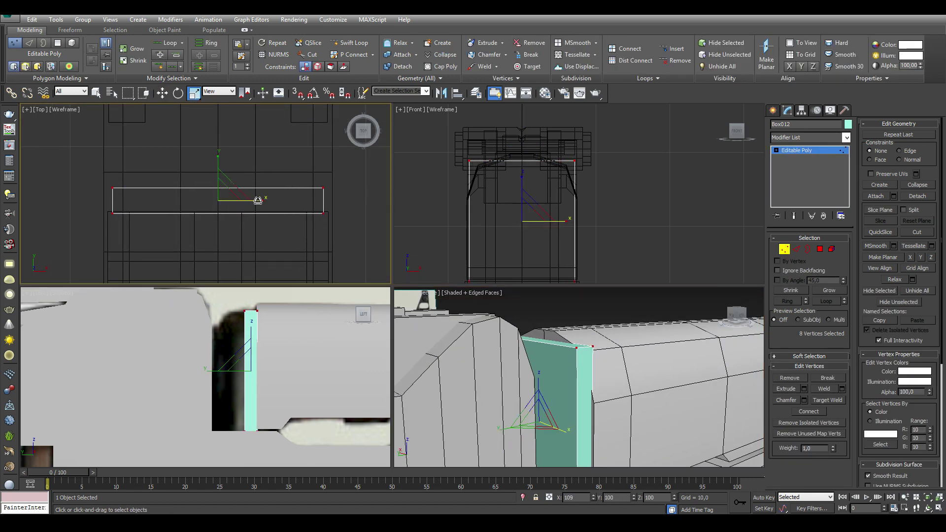
left_click_drag(456, 148, 589, 173)
scroll(289, 338, "up", 5)
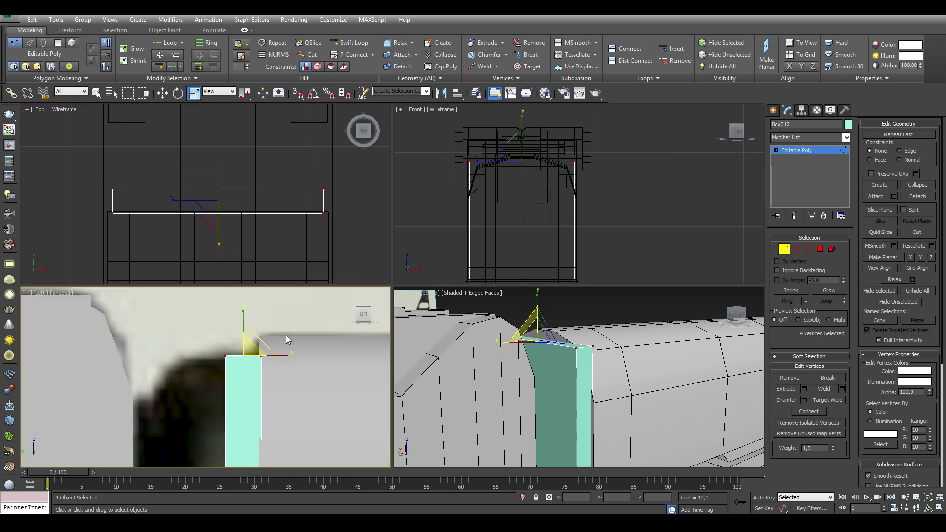
key("w")
key("2")
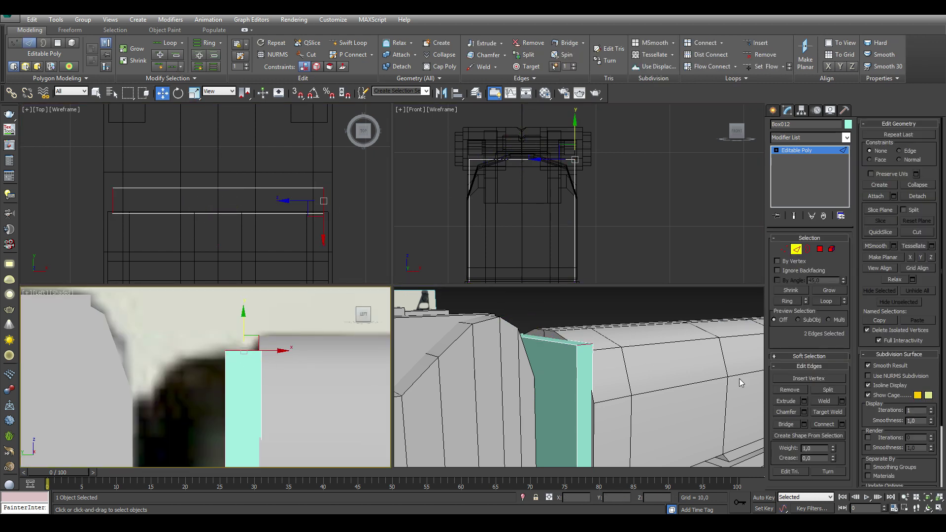
left_click(804, 413)
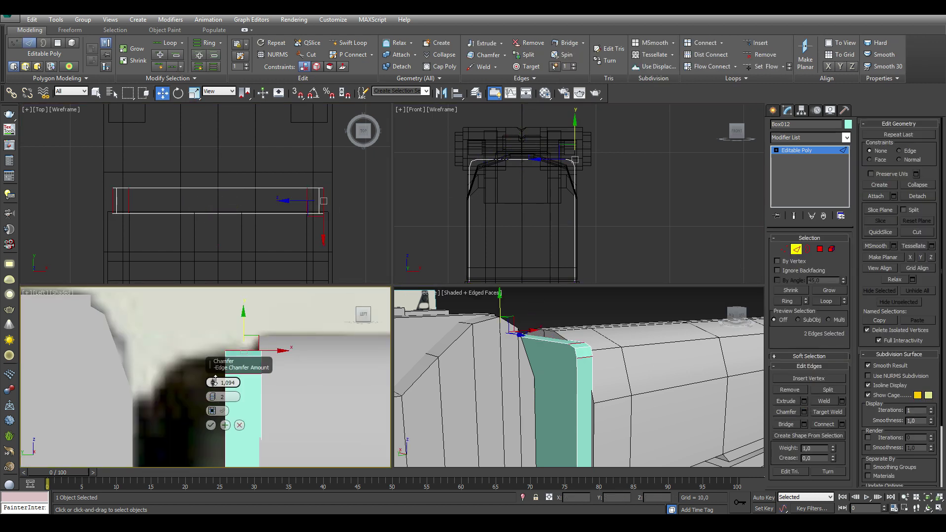
left_click_drag(215, 381, 208, 293)
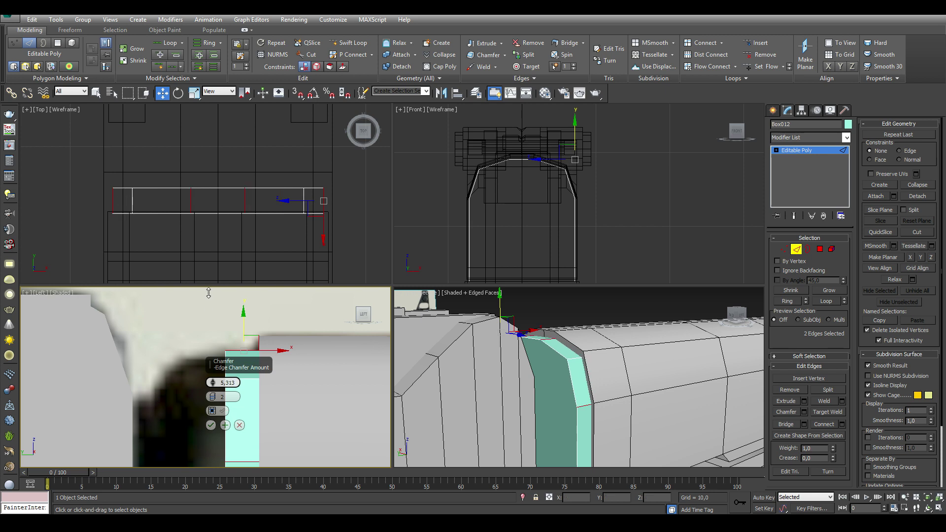
left_click(211, 425)
Extrude the plate's end face by about 2
left_click(820, 249)
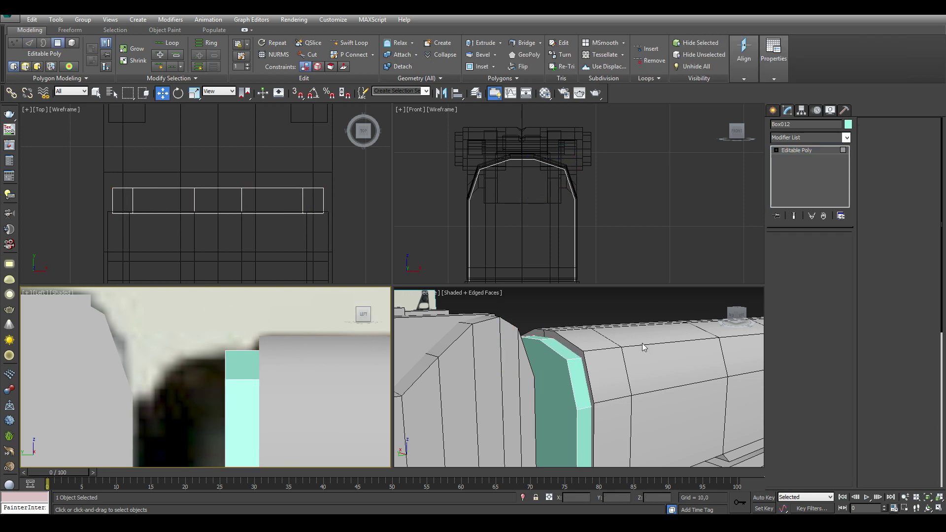
left_click(540, 391)
mouse_move(532, 390)
middle_mouse_down()
mouse_move(457, 386)
mouse_move(463, 398)
middle_mouse_up()
scroll(458, 387, "up", 2)
scroll(459, 390, "up", 2)
scroll(461, 394, "up", 2)
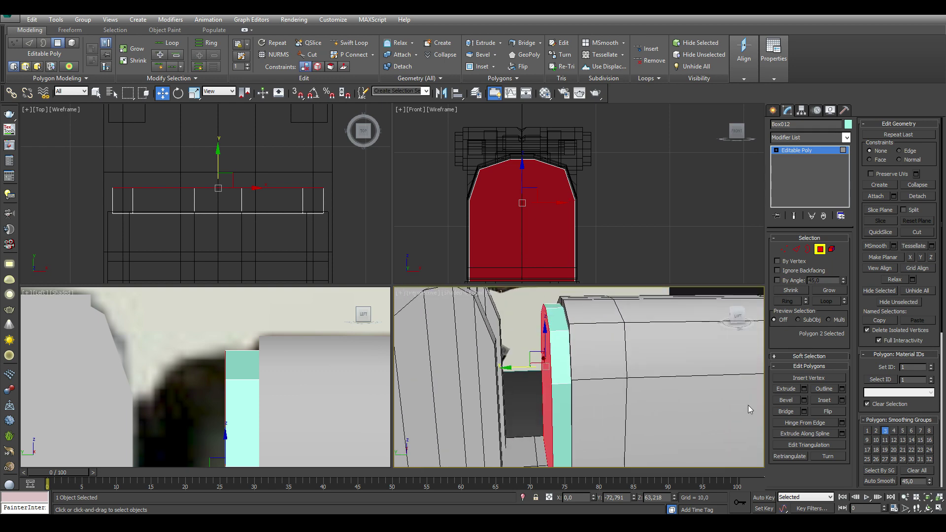
left_click(805, 389)
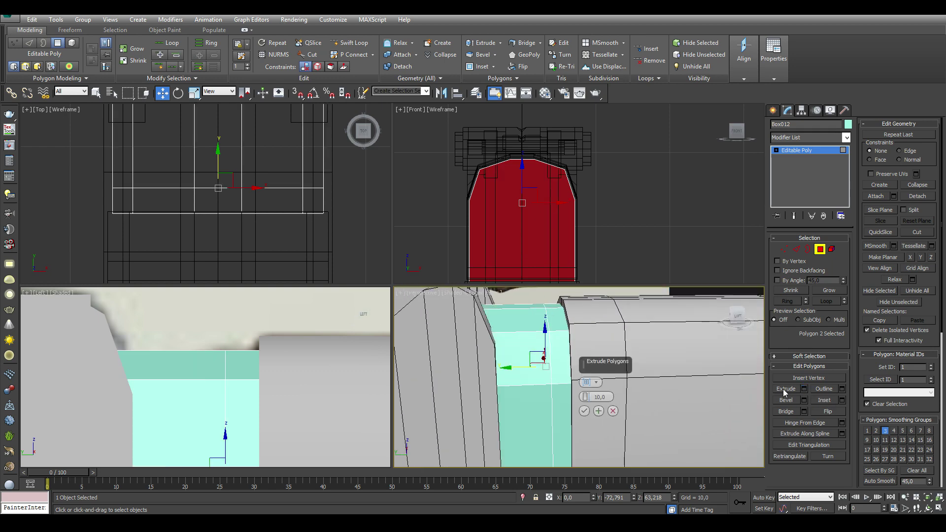
left_click_drag(589, 400, 586, 395)
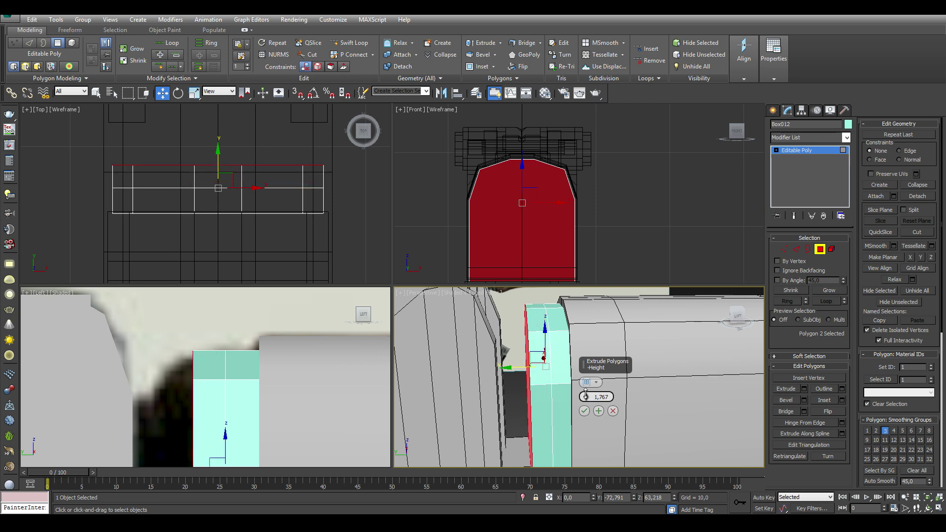
left_click(584, 411)
Slant the top corner vertices, extrude the end face again, and deselect the plate
key("1")
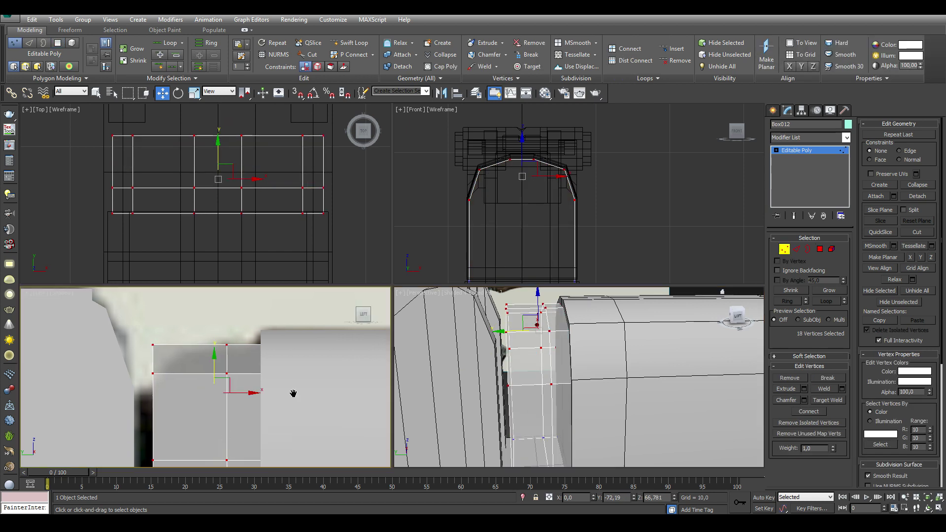
scroll(302, 325, "down", 3)
mouse_move(266, 296)
left_mouse_down()
mouse_move(326, 345)
mouse_move(259, 360)
left_mouse_up()
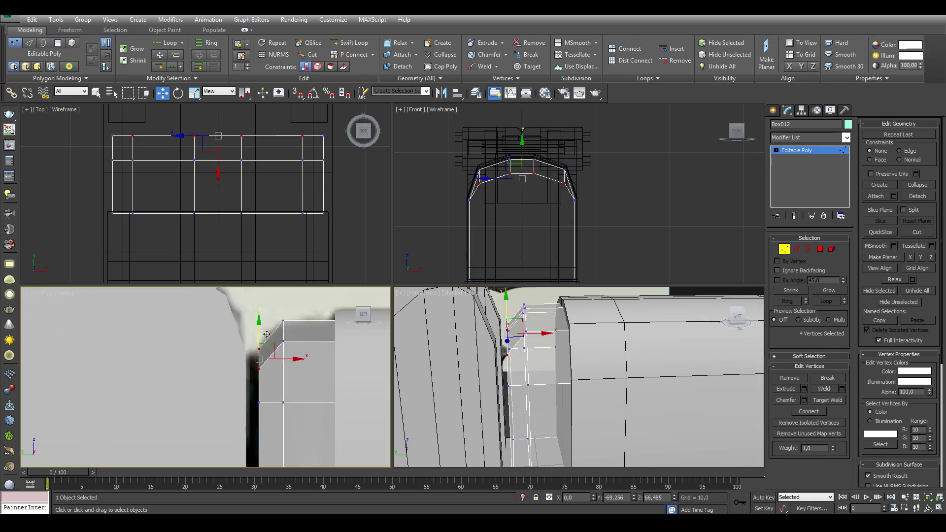
key("4")
left_click(842, 389)
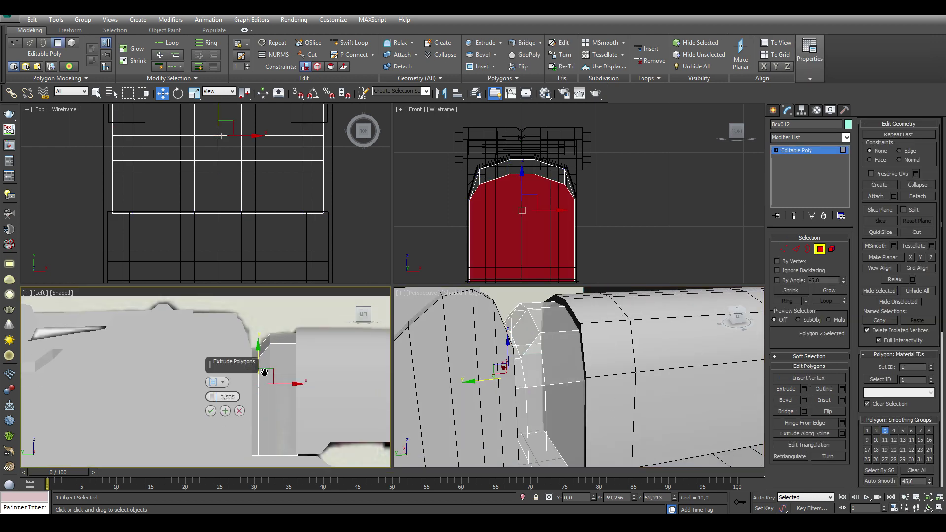
left_click_drag(212, 214, 217, 218)
left_click(211, 227)
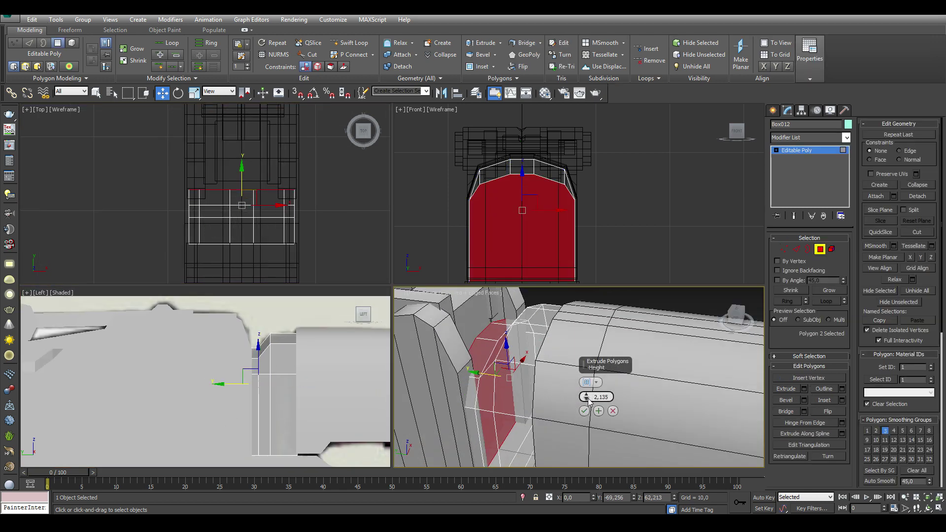
mouse_move(579, 390)
middle_mouse_down("alt")
mouse_move(586, 414)
mouse_move(640, 348)
middle_mouse_up("alt")
left_click(643, 345)
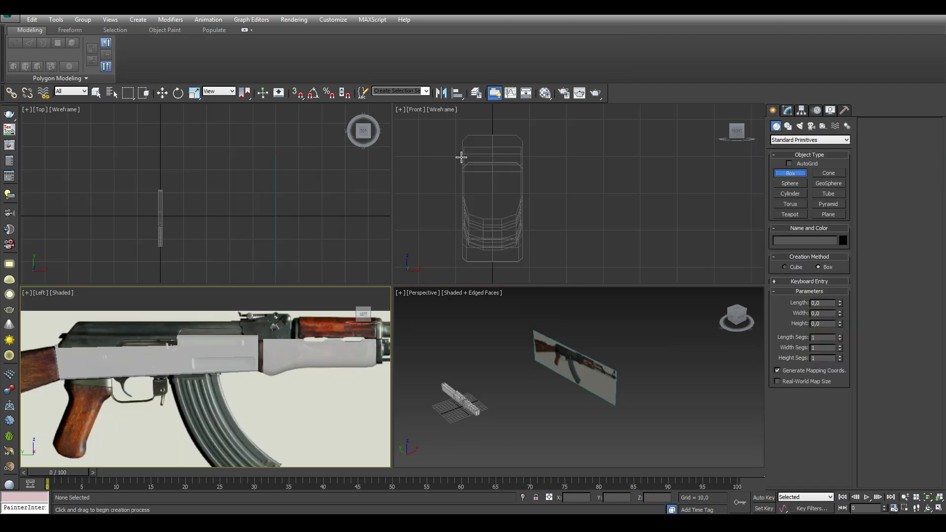
Draw a thin upright box at the receiver front, seat it against the receiver, and narrow it to about 16,2
left_click_drag(461, 158, 515, 228)
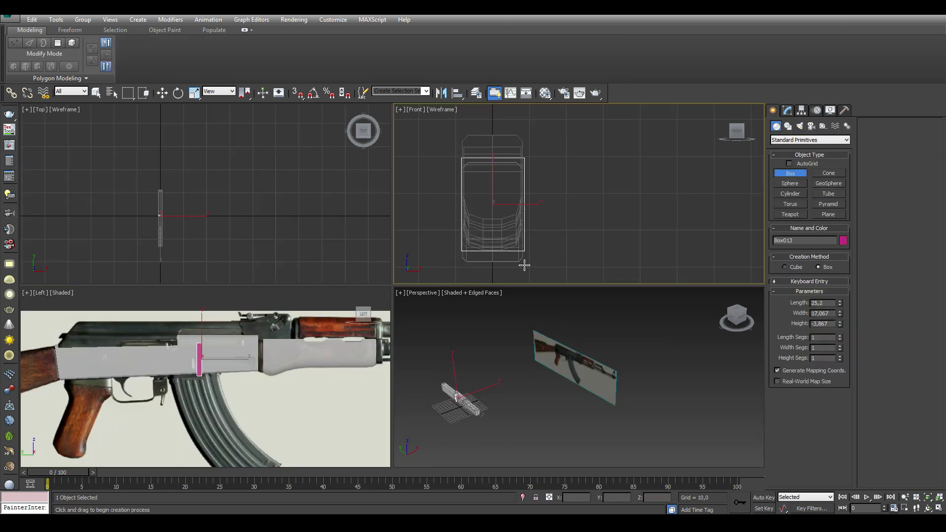
key("w")
middle_click(485, 390)
key("z")
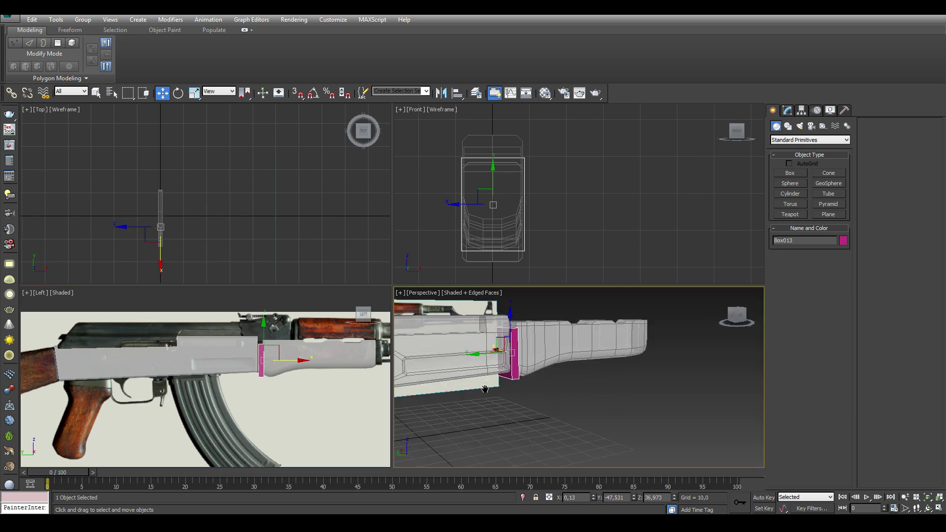
scroll(485, 389, "up", 5)
scroll(263, 353, "up", 5)
left_click_drag(273, 369, 273, 360)
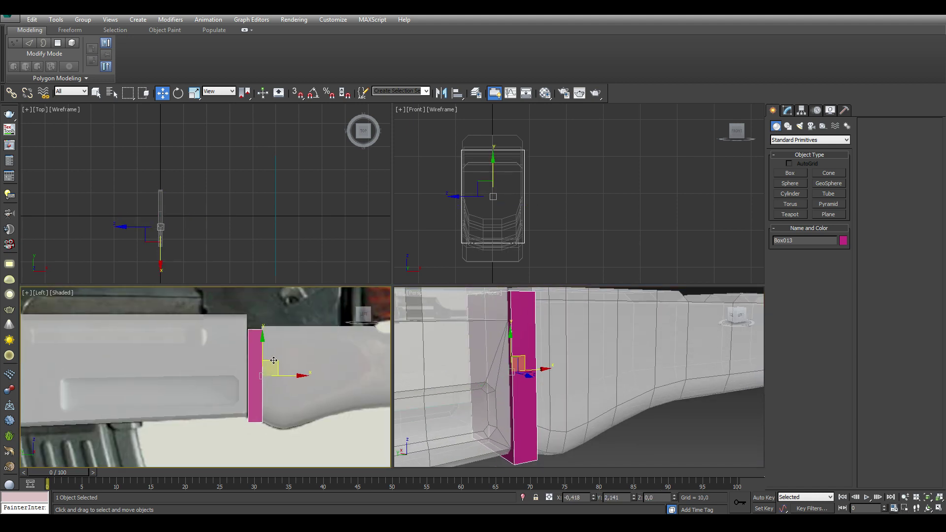
middle_click(486, 187)
scroll(486, 187, "up", 3)
scroll(536, 196, "up", 2)
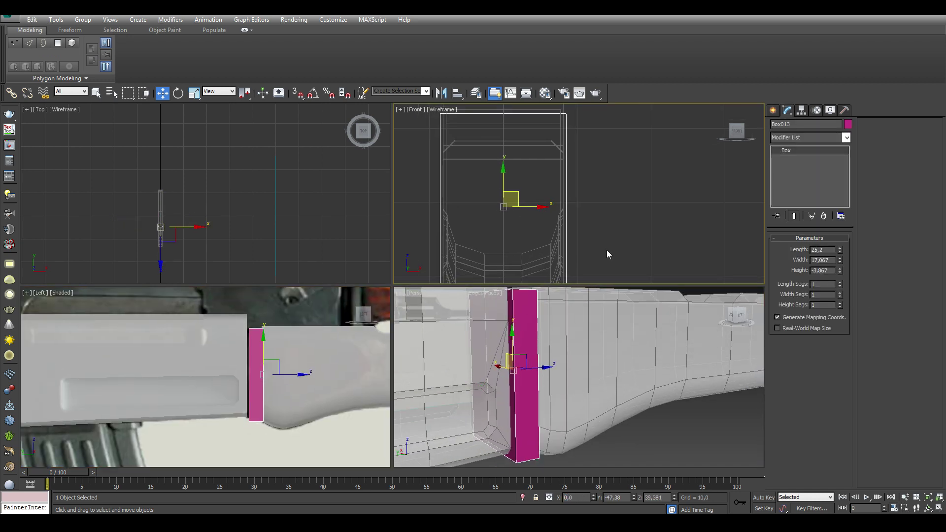
scroll(607, 254, "down", 2)
left_click_drag(840, 265, 841, 264)
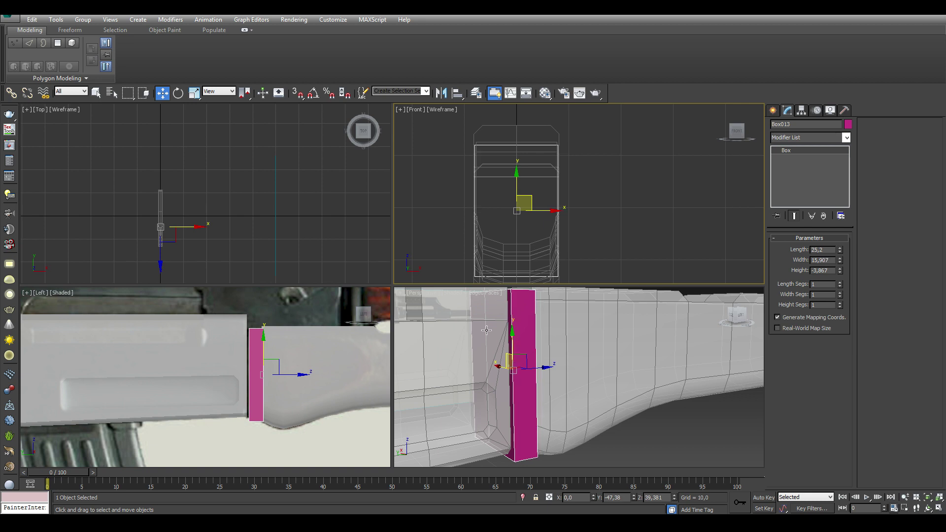
Convert the upright box to Editable Poly and chamfer its bottom edges
right_click(274, 372)
left_click(409, 472)
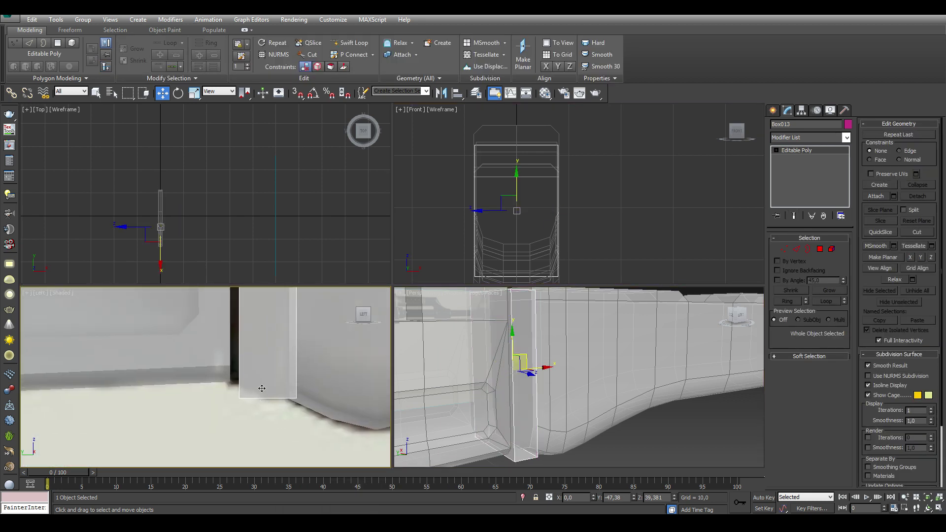
right_click(258, 372)
left_click(381, 472)
middle_click_drag(535, 431, 788, 415, "alt")
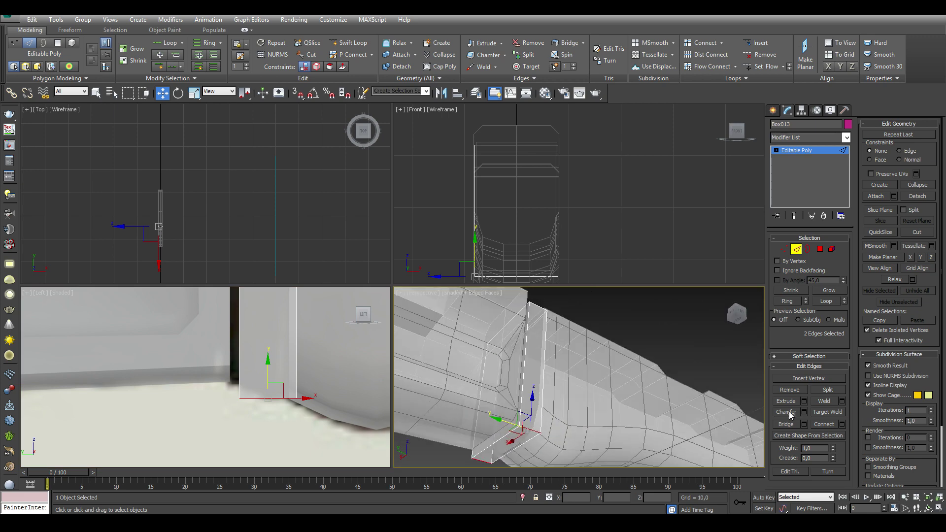
left_click(805, 415)
left_click(587, 387)
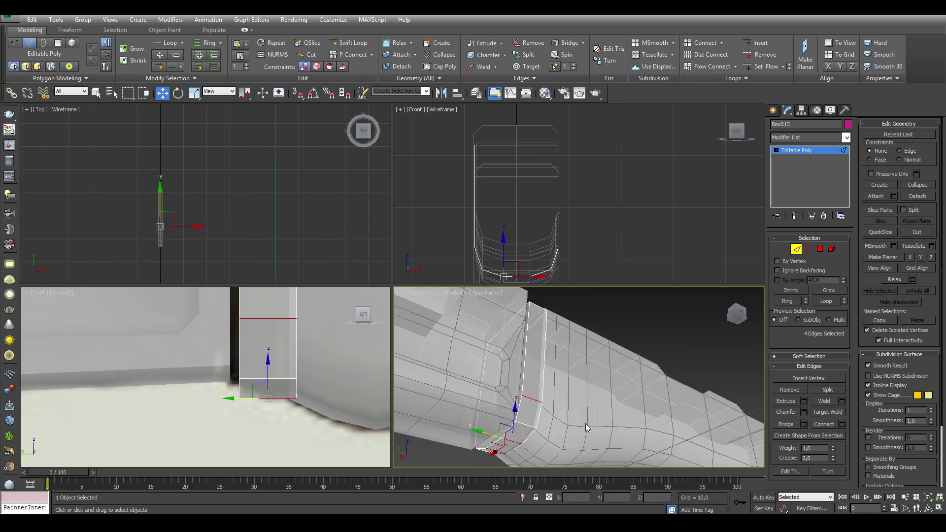
Shift the box's chamfered corner vertices slightly left to line up with the reference
key("1")
mouse_move(258, 372)
middle_mouse_down()
mouse_move(307, 386)
mouse_move(296, 384)
mouse_move(316, 374)
middle_mouse_up()
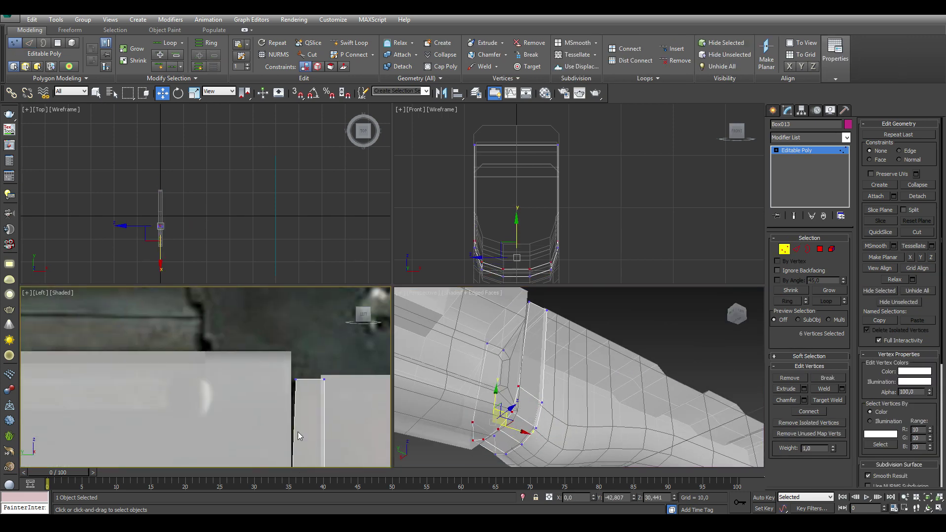
left_click_drag(278, 369, 315, 380)
scroll(314, 379, "down", 2)
key("alt+w")
middle_click_drag(613, 285, 529, 345)
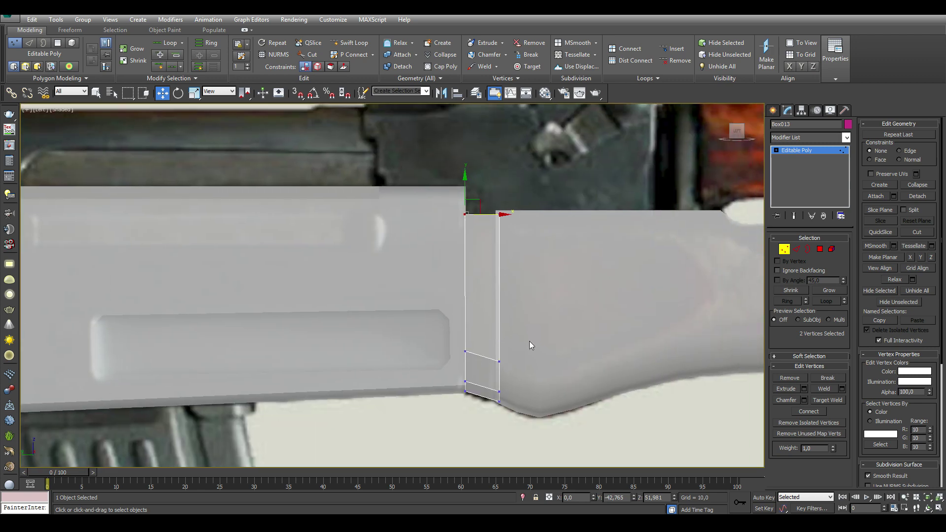
left_click_drag(522, 343, 523, 343)
left_click(939, 508)
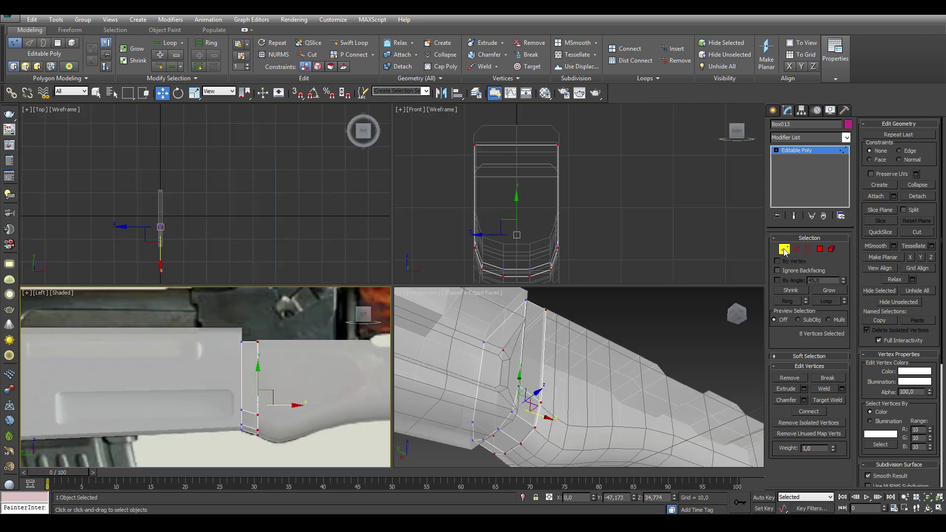
left_click(518, 417)
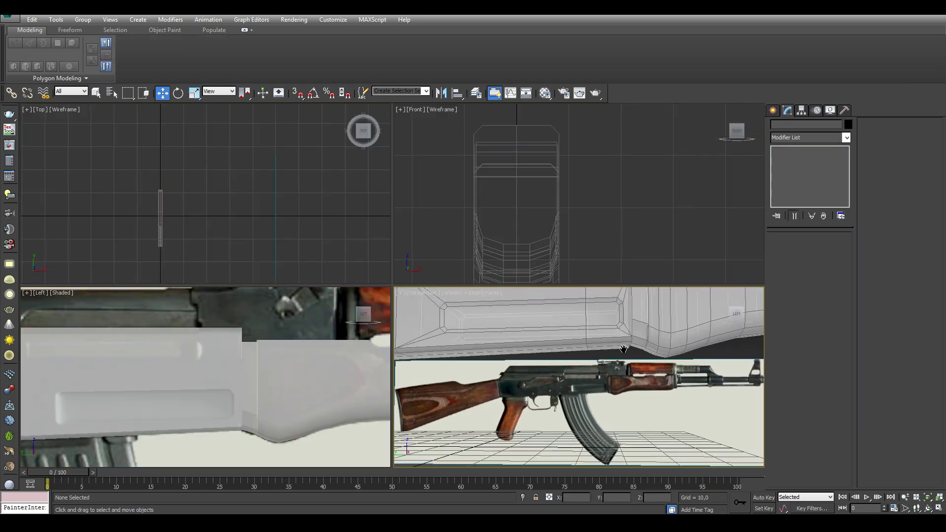
Draw Box014 around the barrel at the handguard front, slide it into place, and make it see-through
middle_click_drag(519, 418, 555, 408, "alt")
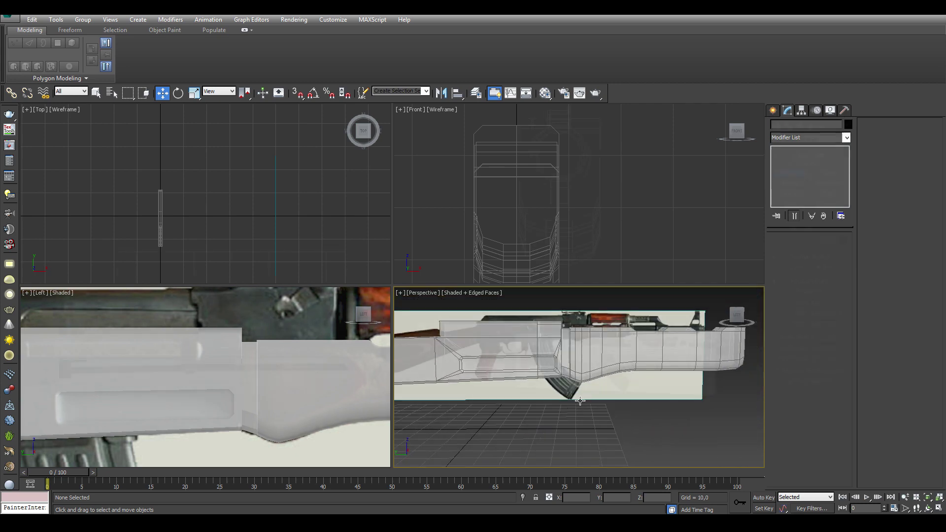
left_click_drag(533, 125, 597, 199)
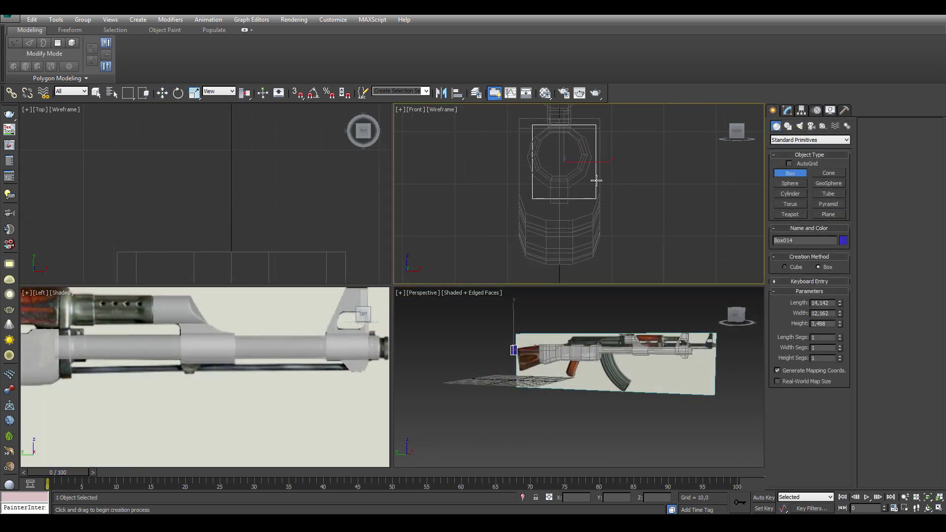
left_click(162, 94)
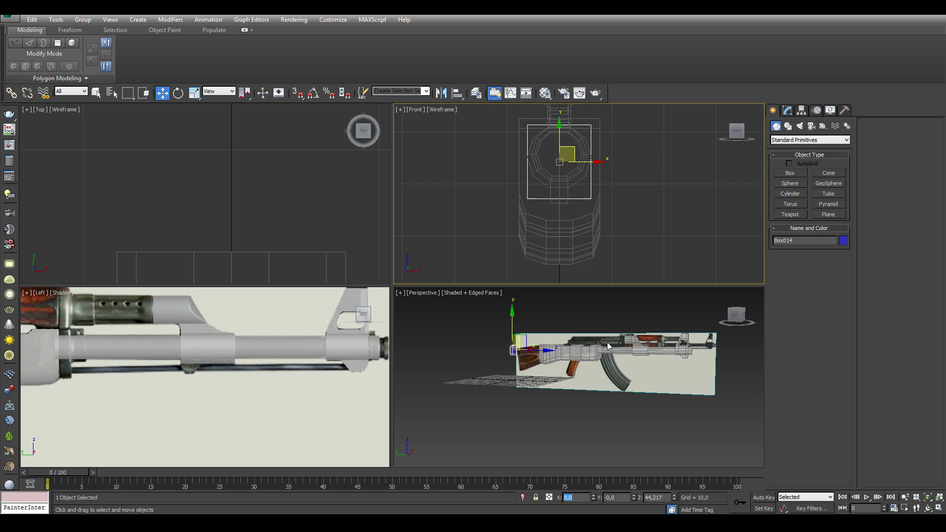
scroll(125, 377, "down", 5)
mouse_move(36, 373)
left_mouse_down()
mouse_move(250, 373)
mouse_move(213, 363)
left_mouse_up()
scroll(249, 373, "up", 4)
scroll(250, 373, "up", 3)
key("alt+x")
Convert Box014 to Editable Poly and stretch its right-side vertices to widen it
right_click(213, 363)
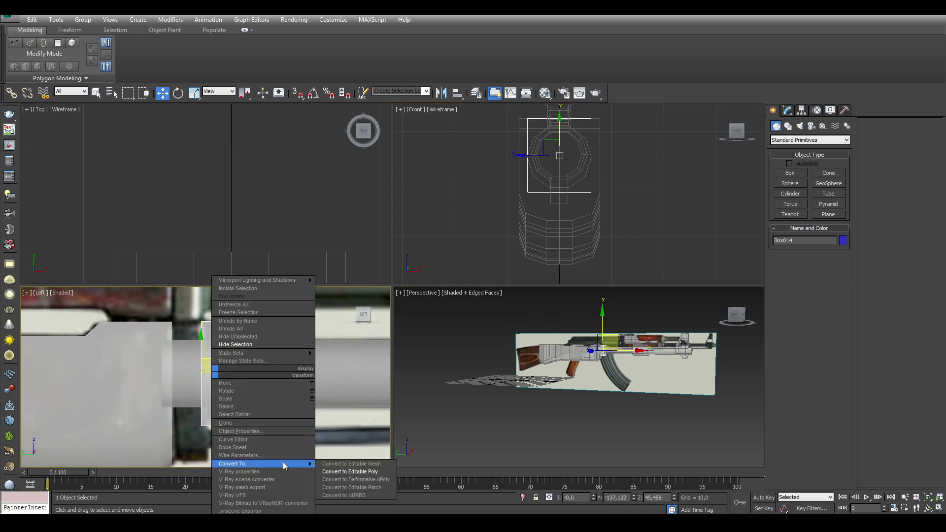
left_click(345, 467)
key("1")
left_click_drag(236, 436, 196, 410)
scroll(217, 394, "down", 2)
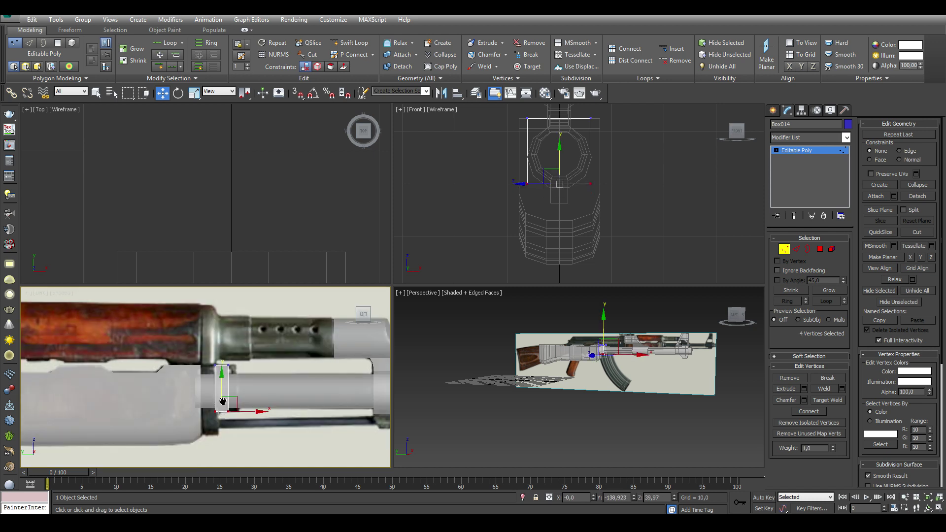
scroll(217, 394, "up", 2)
left_click_drag(242, 305, 276, 428)
left_click_drag(262, 370, 285, 370)
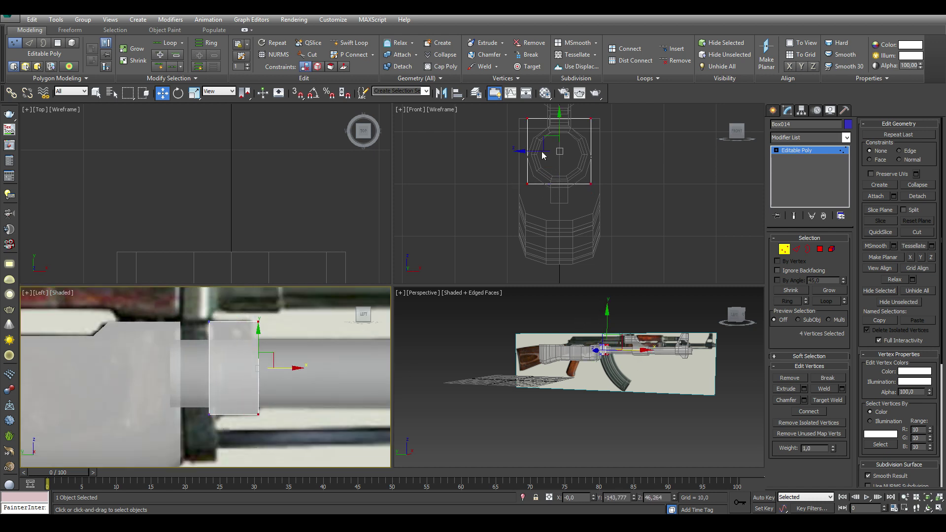
Scale Box014's vertices to fit around the barrel, undoing the lowered bottom edge
key("z")
key("ctrl+a")
key("r")
scroll(599, 349, "up", 5)
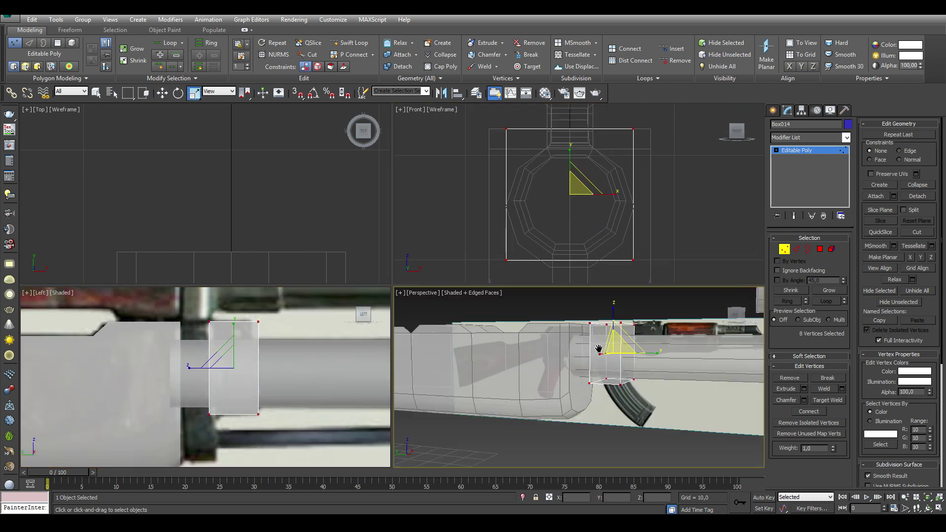
middle_click_drag(599, 349, 593, 207, "alt")
left_click_drag(593, 207, 610, 192)
left_click_drag(483, 242, 660, 276)
key("w")
left_click_drag(572, 246, 571, 266)
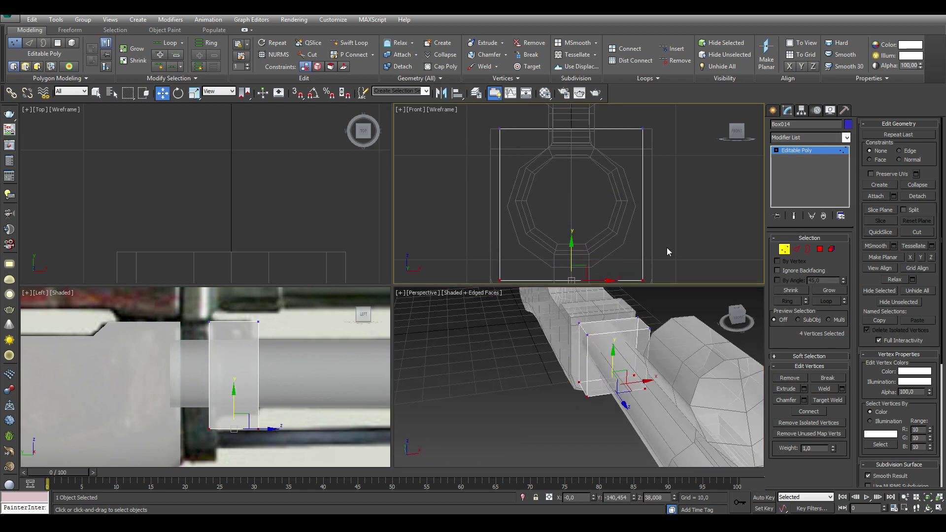
left_click(347, 391)
key("ctrl+z")
Chamfer Box014's lower edges by about 4,133
key("2")
left_click(804, 412)
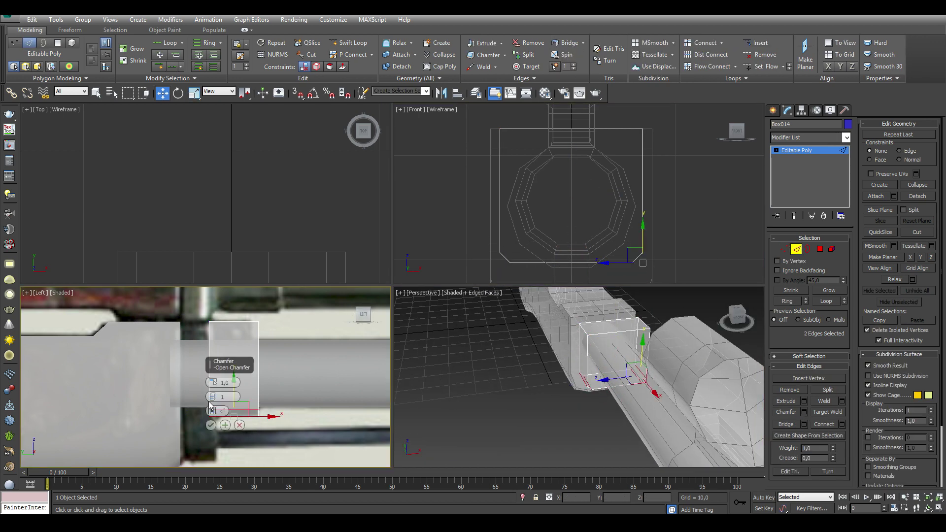
left_click_drag(212, 382, 211, 362)
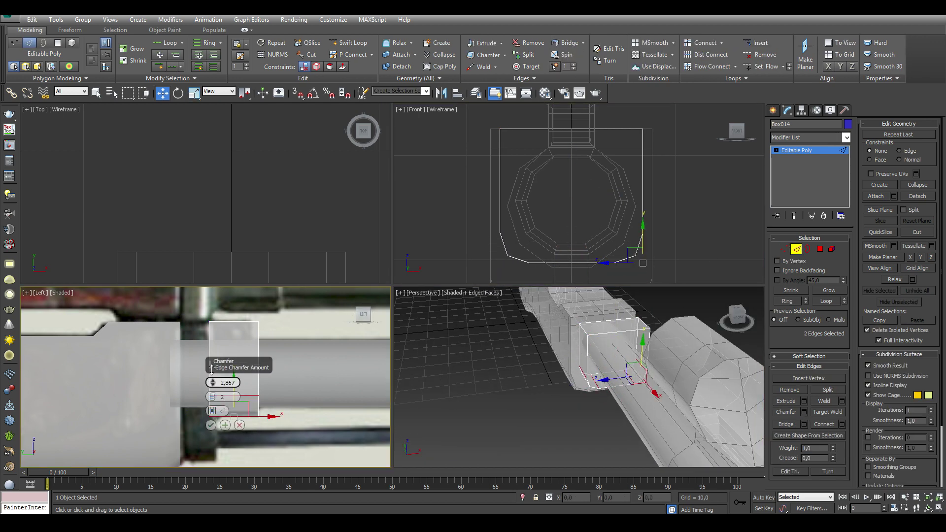
left_click(211, 425)
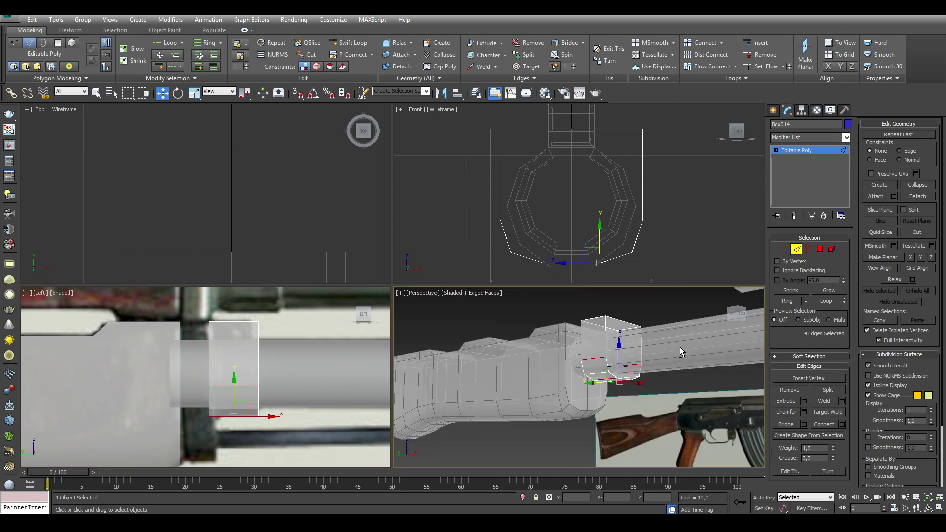
left_click(796, 249)
Narrow Box015 by moving its right-edge vertices left, then draw a small box below the barrel
scroll(271, 358, "down", 2)
left_click(242, 359)
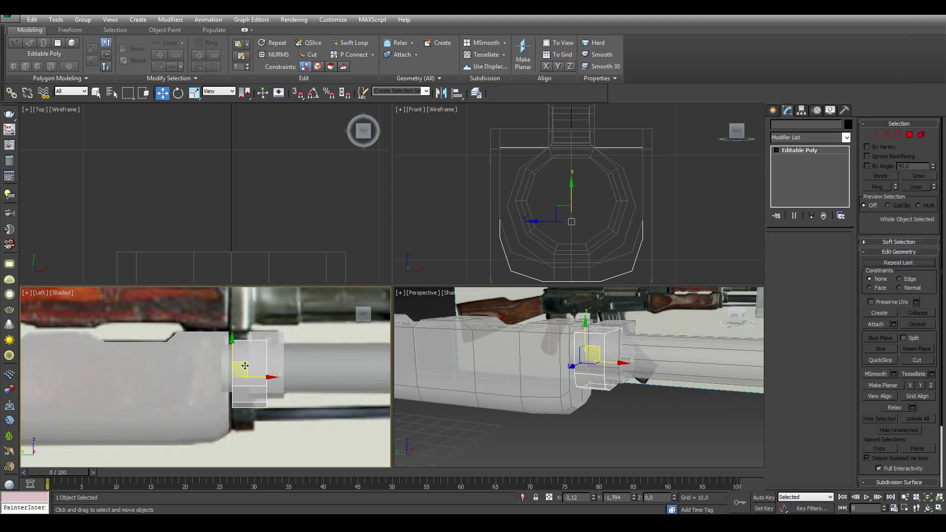
key("1")
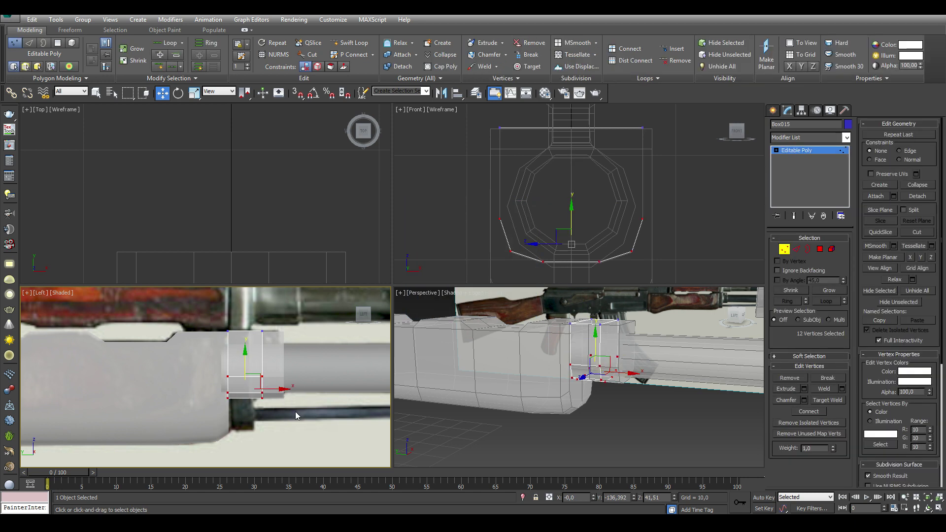
scroll(297, 392, "up", 2)
left_click_drag(297, 392, 285, 392)
middle_click_drag(275, 397, 264, 397)
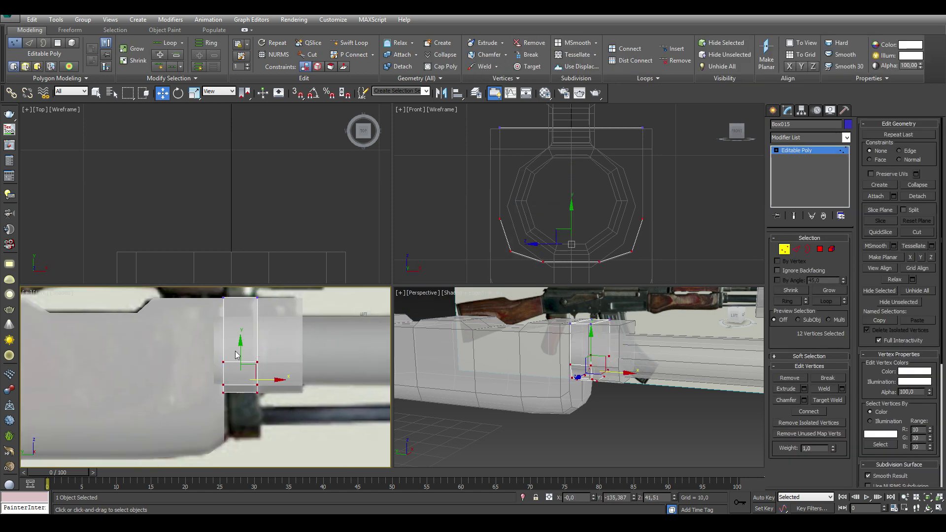
mouse_move(264, 397)
left_mouse_down()
mouse_move(251, 390)
mouse_move(279, 453)
left_mouse_up()
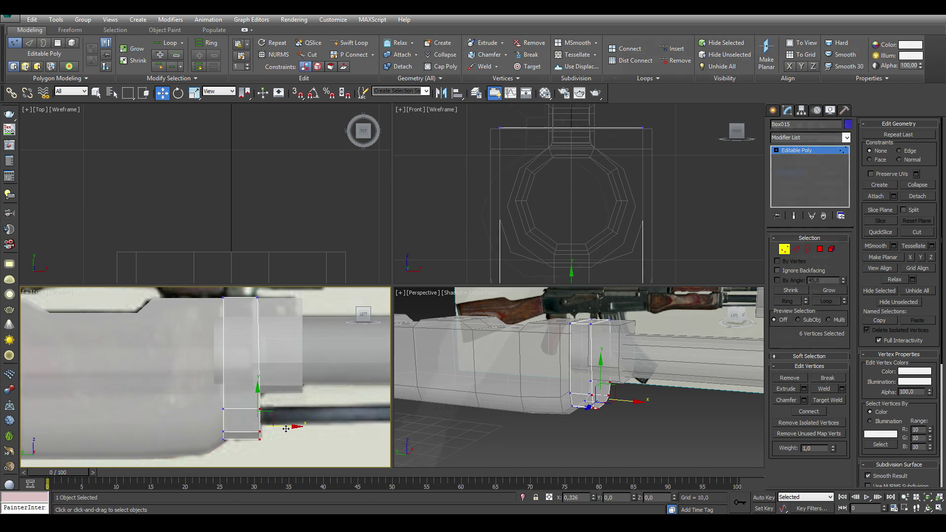
left_click_drag(332, 358, 254, 404)
Nudge the new small box below the barrel slightly right and show its parameters
scroll(572, 209, "up", 3)
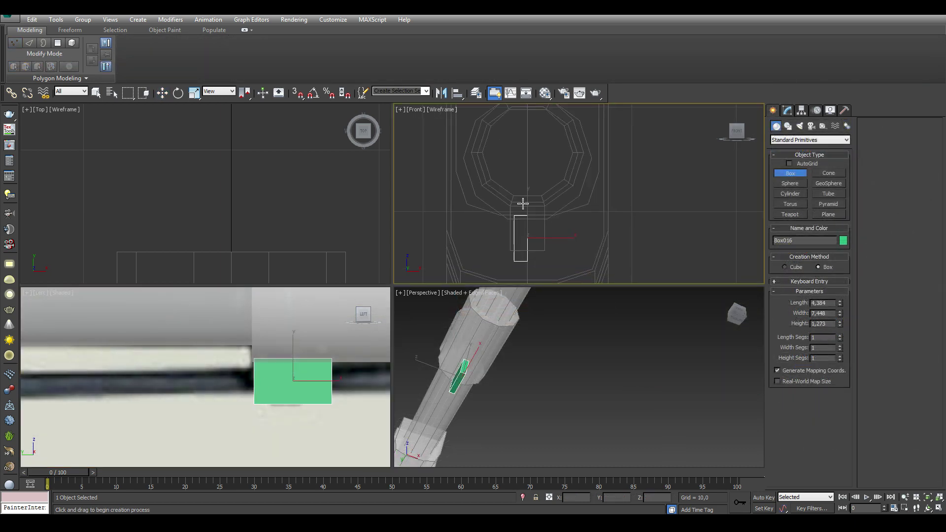
key("w")
scroll(580, 219, "up", 2)
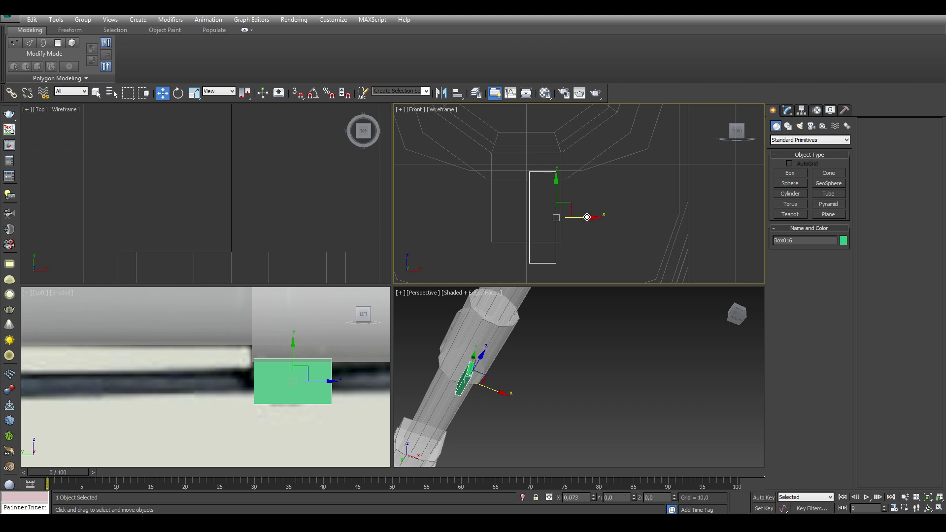
left_click_drag(587, 217, 588, 217)
left_click(788, 110)
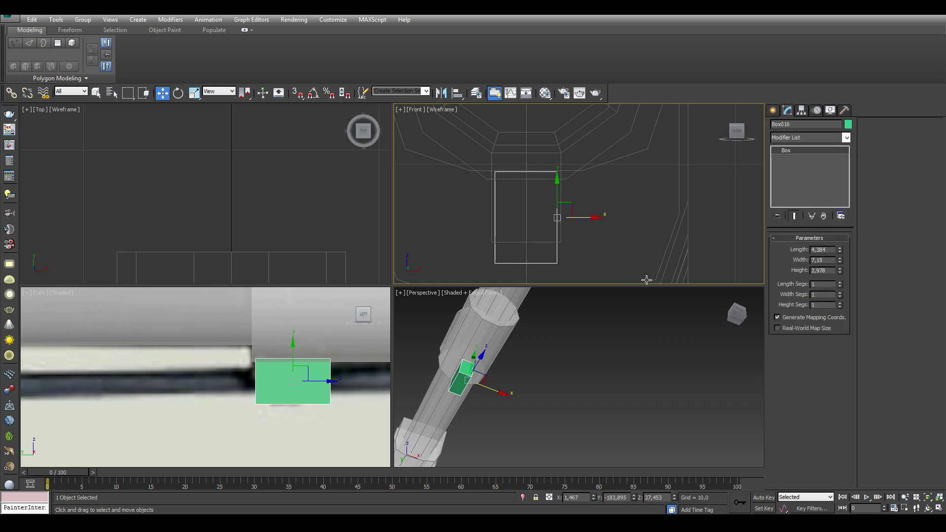
Convert the small box to Editable Poly and pull its bottom vertices inward into a trapezoid
right_click(392, 434)
left_click(443, 472)
key("alt+x")
key("1")
scroll(312, 412, "up", 2)
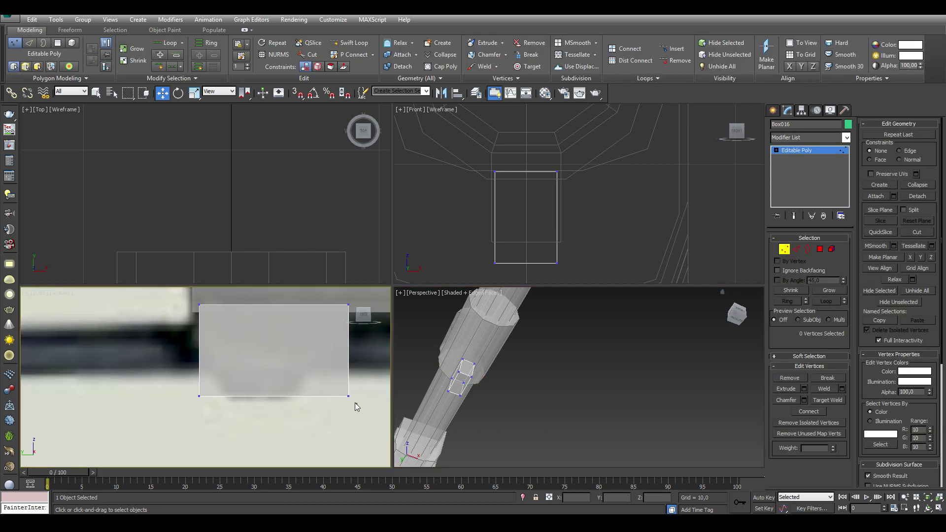
left_click_drag(348, 395, 317, 396)
left_click_drag(199, 396, 231, 395)
scroll(243, 395, "down", 10)
left_click(773, 110)
Create a seven-sided cylinder under the barrel and lengthen its height to about 109
left_click(790, 194)
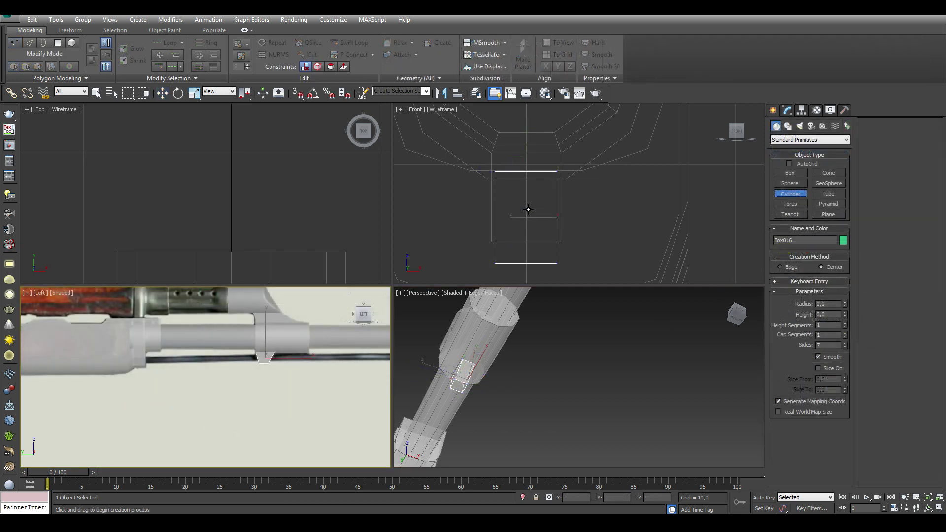
left_click_drag(526, 208, 534, 229)
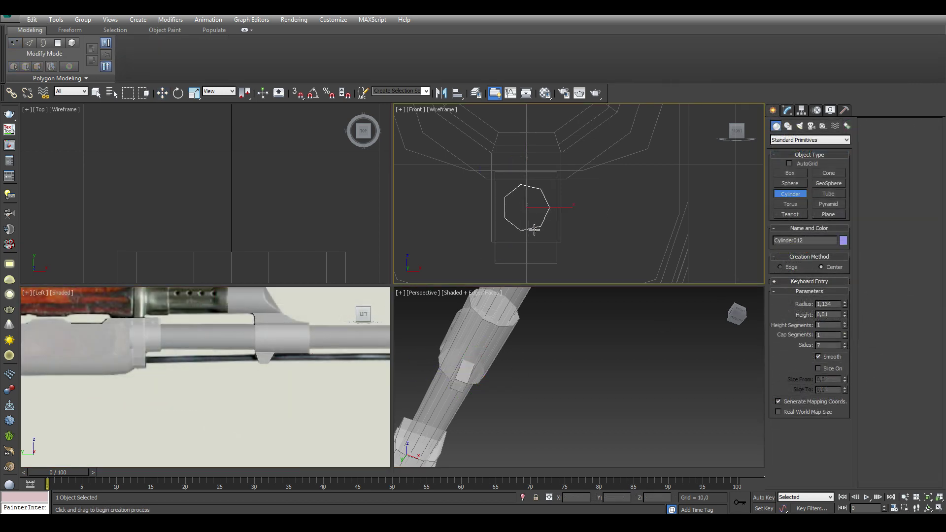
left_click(519, 200)
key("w")
scroll(182, 355, "up", 5)
left_click_drag(177, 345, 175, 357)
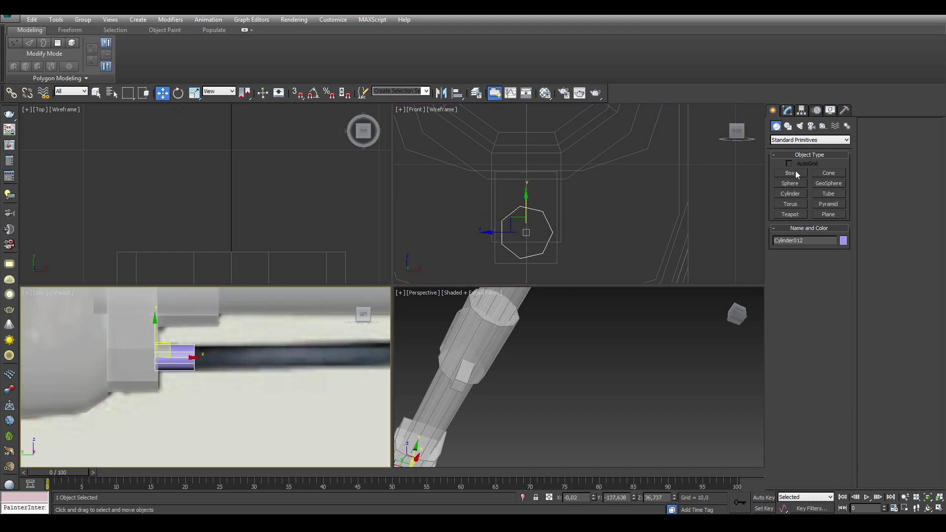
left_click(788, 110)
key("shift+z")
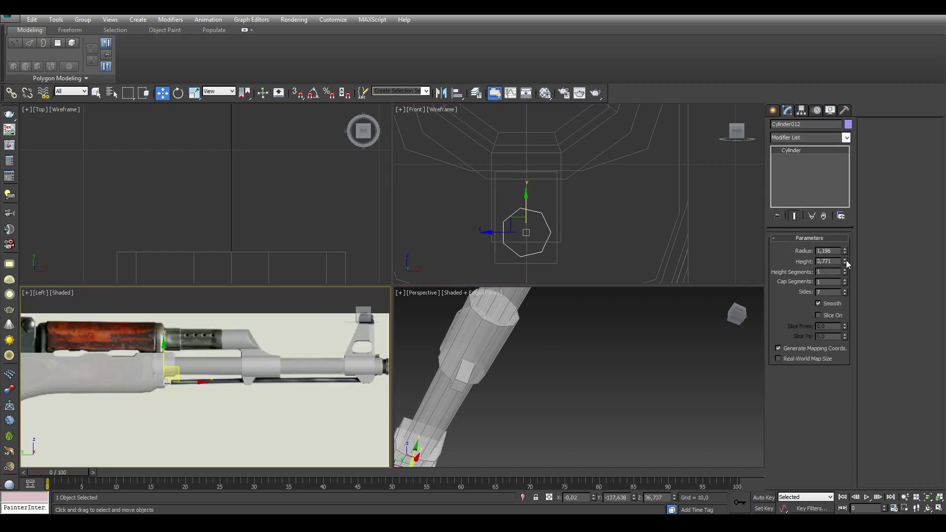
left_click_drag(844, 262, 866, 453)
Select the seven vertices at the rod's end in the maximized side view
key("alt+w")
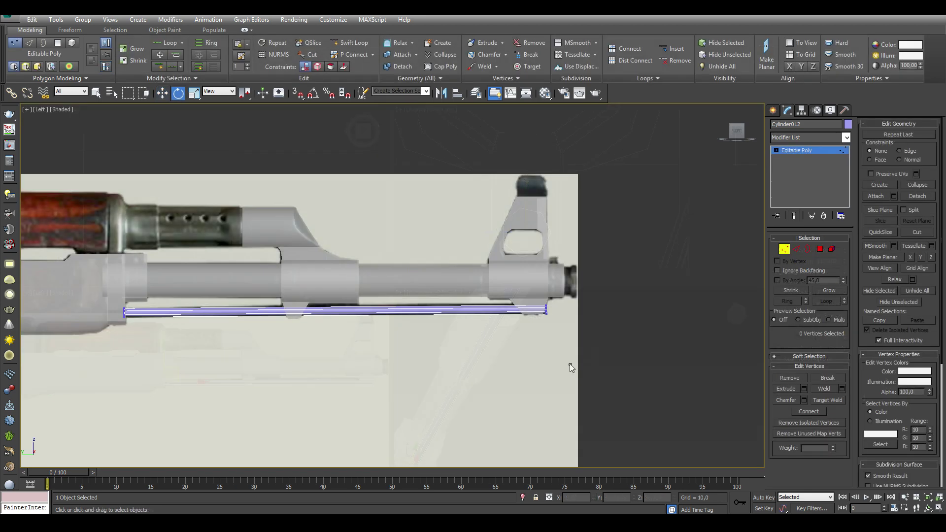
scroll(568, 363, "up", 5)
left_click_drag(566, 291, 606, 328)
scroll(606, 328, "down", 4)
key("alt+w")
key("2")
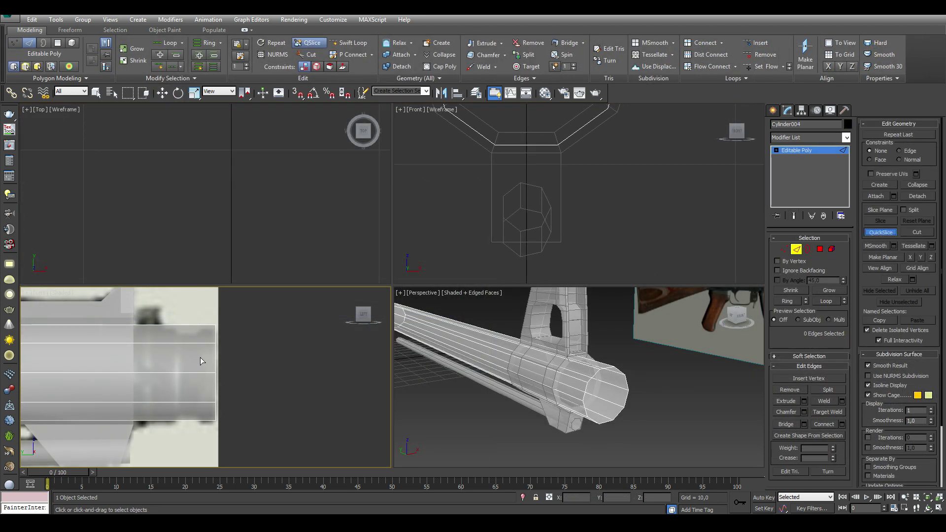
Slice two rings near the muzzle and extrude the faces between them inward by -0.519
left_click(200, 356)
left_click(201, 362)
left_click(178, 367)
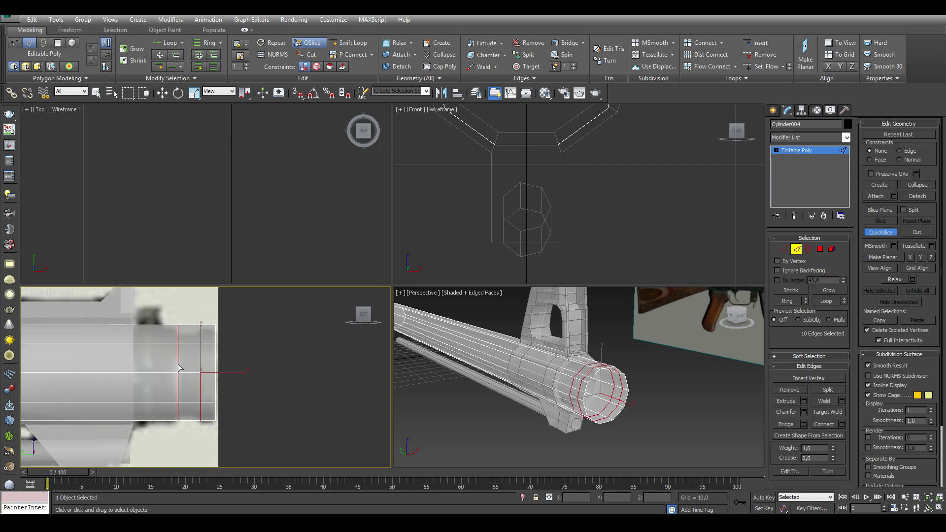
right_click(301, 368)
left_click(820, 249, "ctrl")
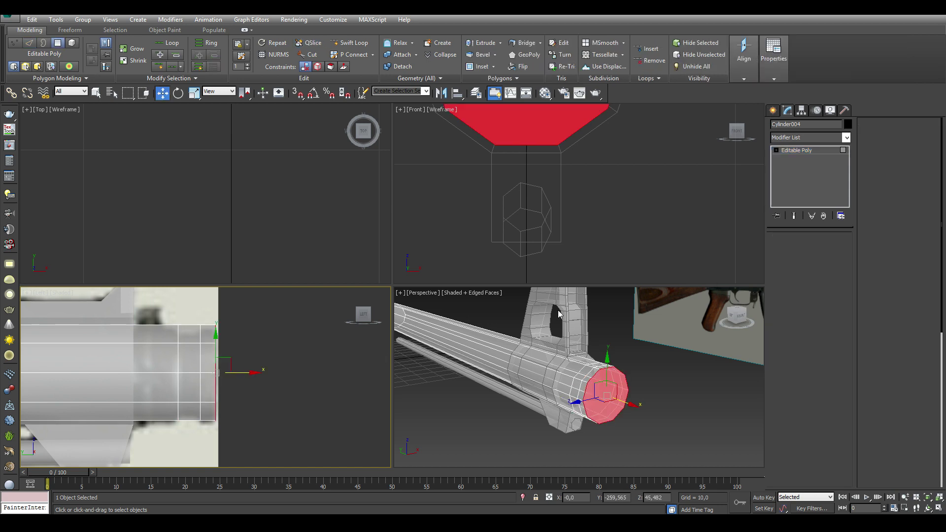
key("w")
left_click(804, 389)
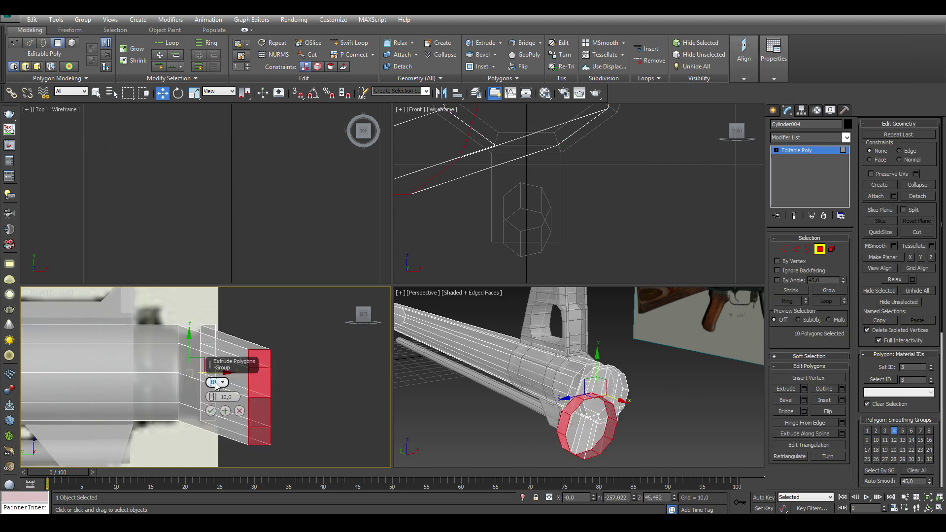
left_click_drag(212, 397, 213, 402)
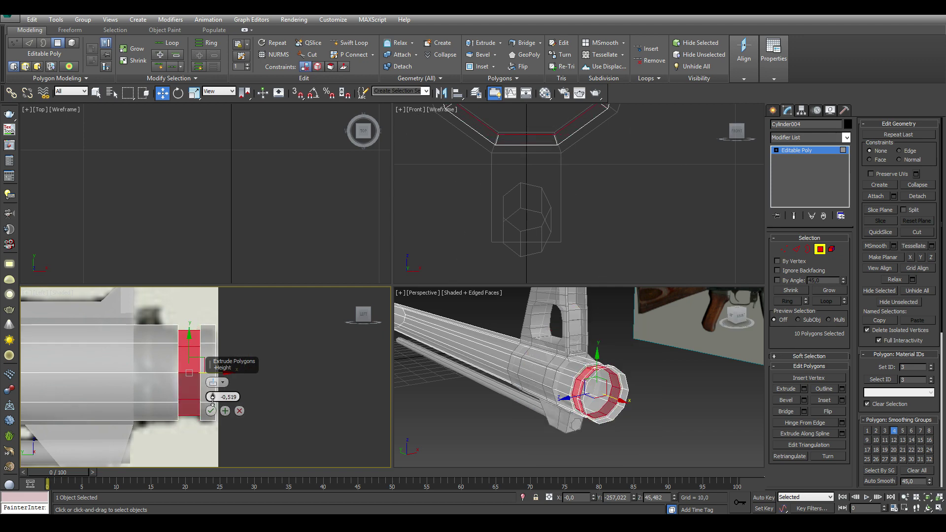
left_click(211, 411)
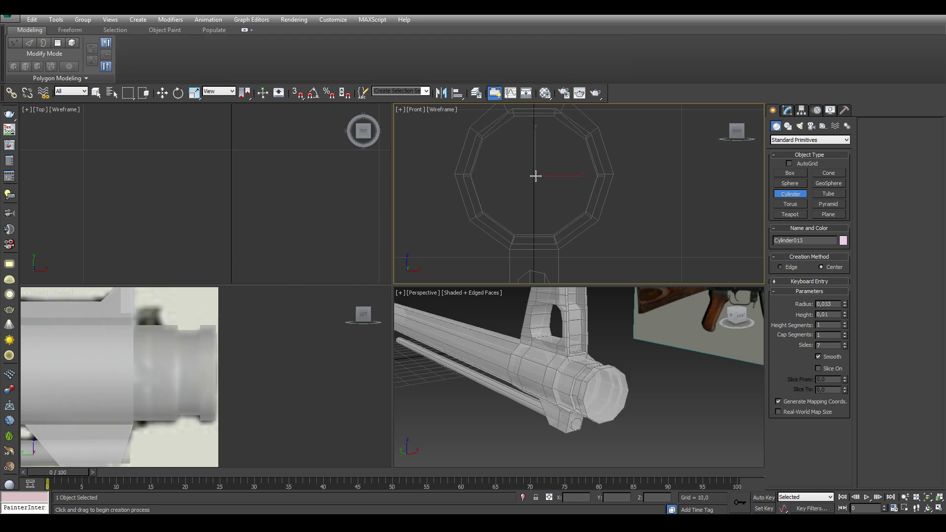
Create an eight-sided ring at the muzzle end and raise its height from 1,01 to 1,93
left_click_drag(535, 177, 577, 257)
left_click(581, 239)
scroll(148, 375, "down", 3)
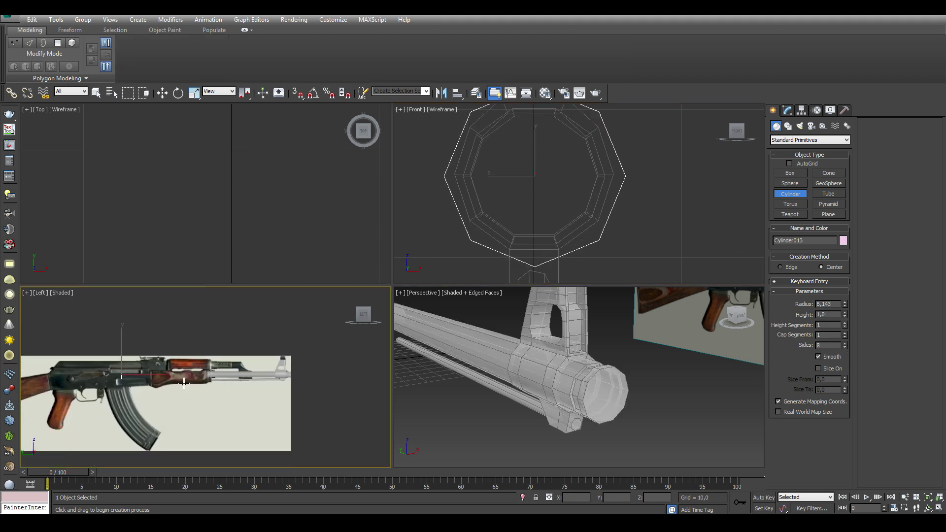
key("w")
scroll(148, 374, "up", 3)
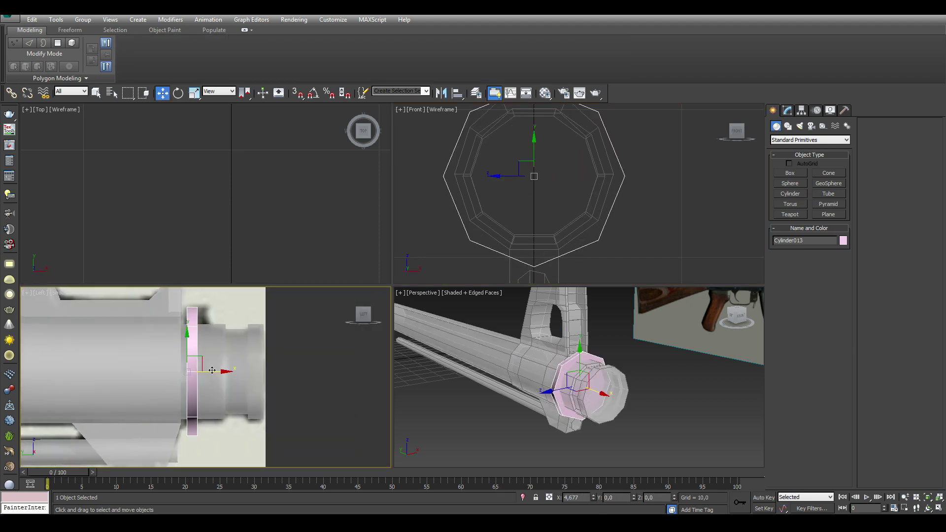
left_click(516, 218)
left_click(788, 110)
left_click_drag(846, 262, 711, 303)
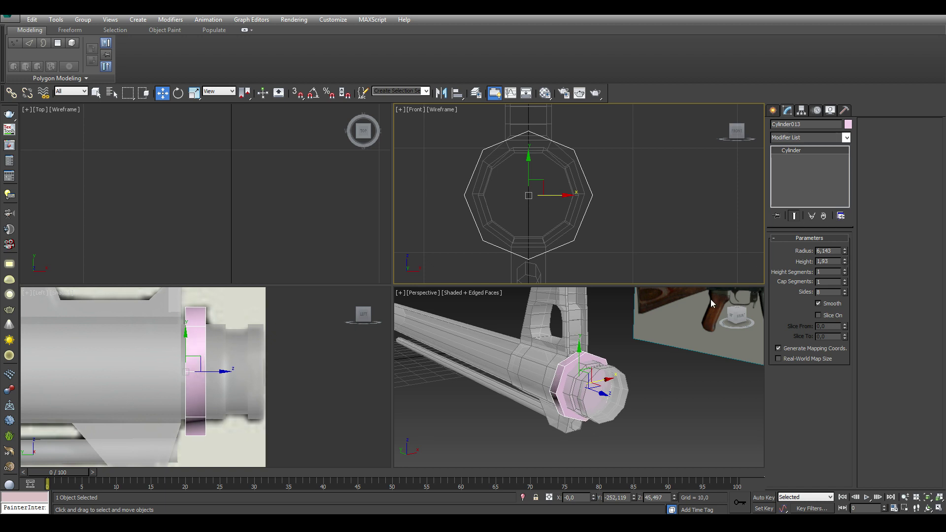
Convert the ring to Editable Poly, delete its front cap, and scale the open border inward
right_click(580, 369)
left_click(697, 468)
left_click(820, 249)
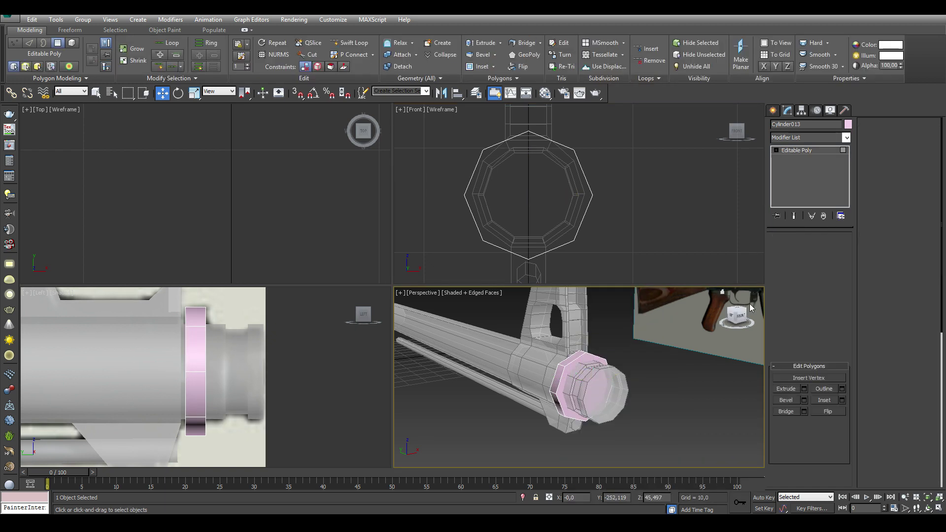
left_click(573, 374)
key("Delete")
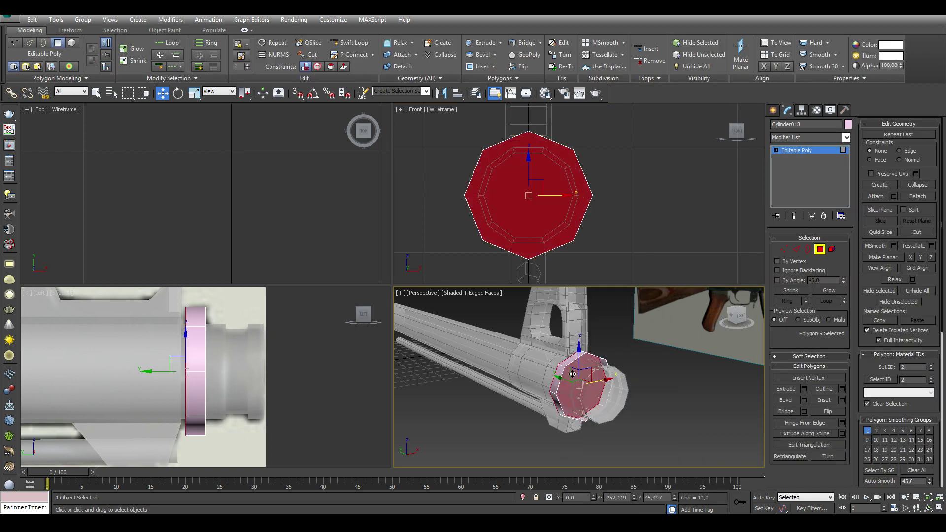
left_click(808, 249)
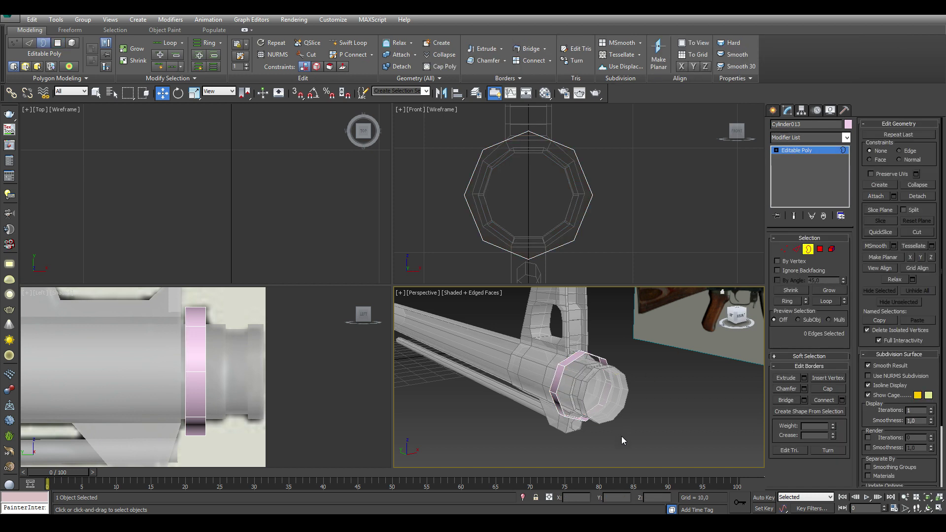
left_click(599, 412)
key("r")
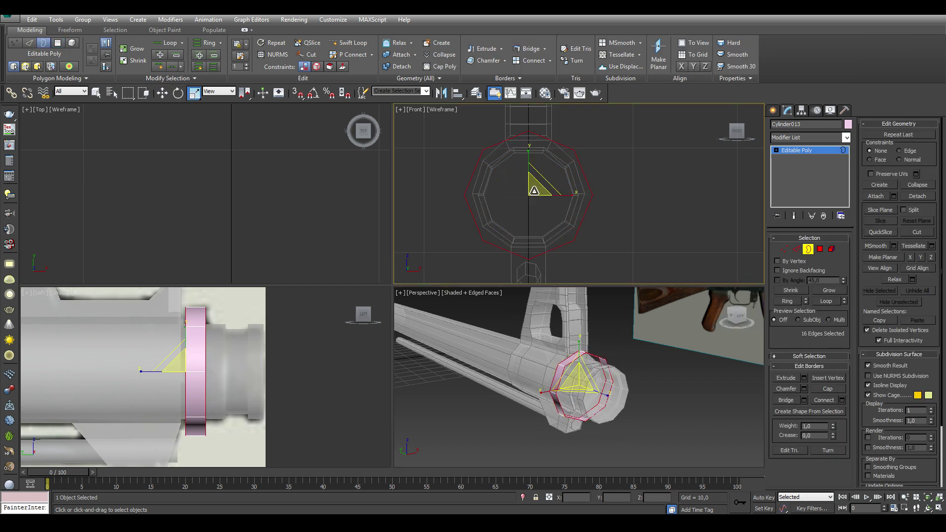
left_click_drag(535, 191, 533, 213, "shift")
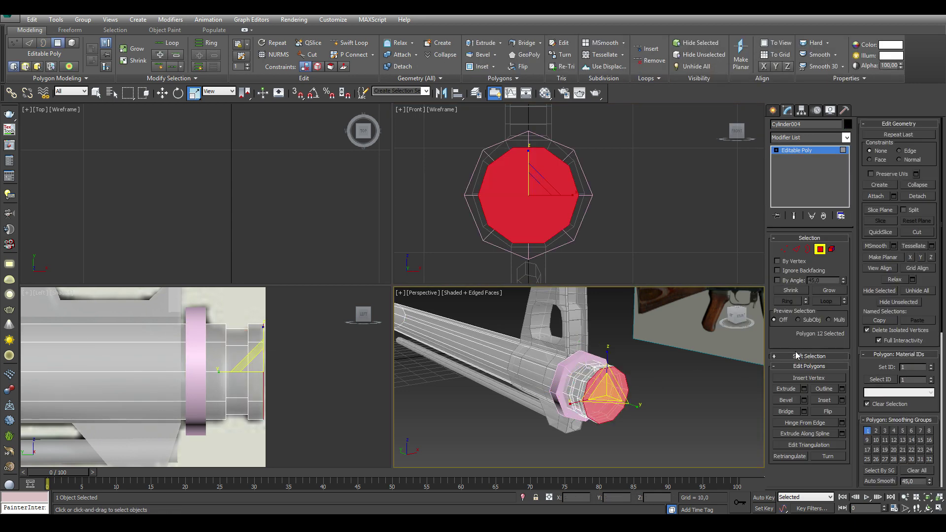
Inset the barrel's end face, extrude it -30.563 into a bore, and collapse it
left_click(842, 400)
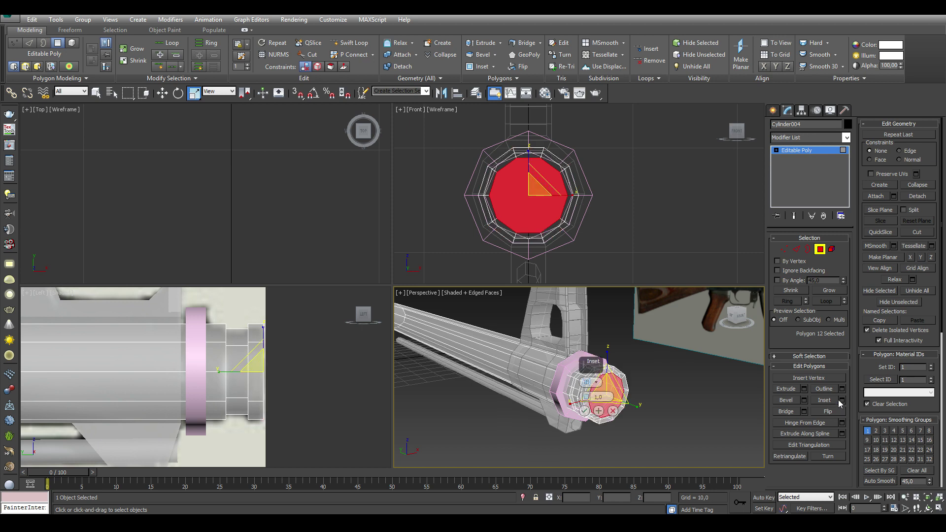
left_click(585, 411)
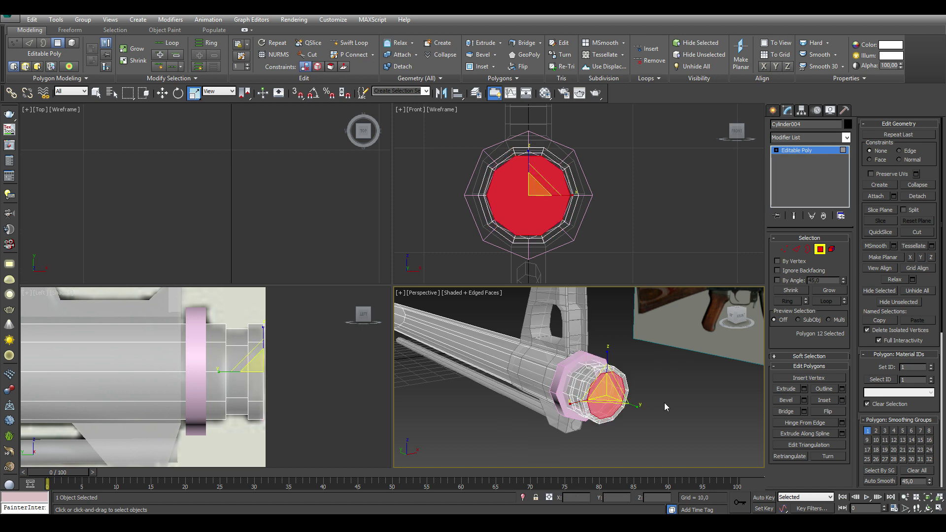
left_click(804, 389)
left_click_drag(586, 396, 583, 466)
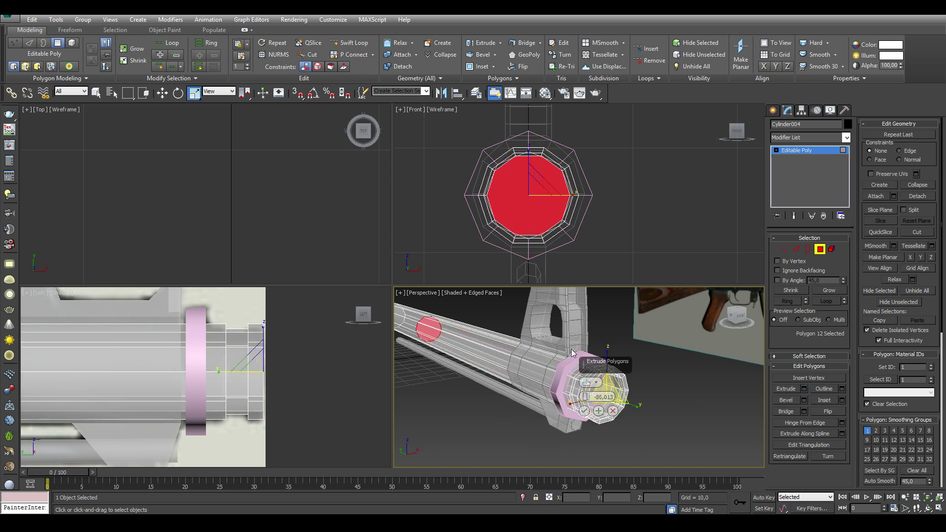
left_click(584, 411)
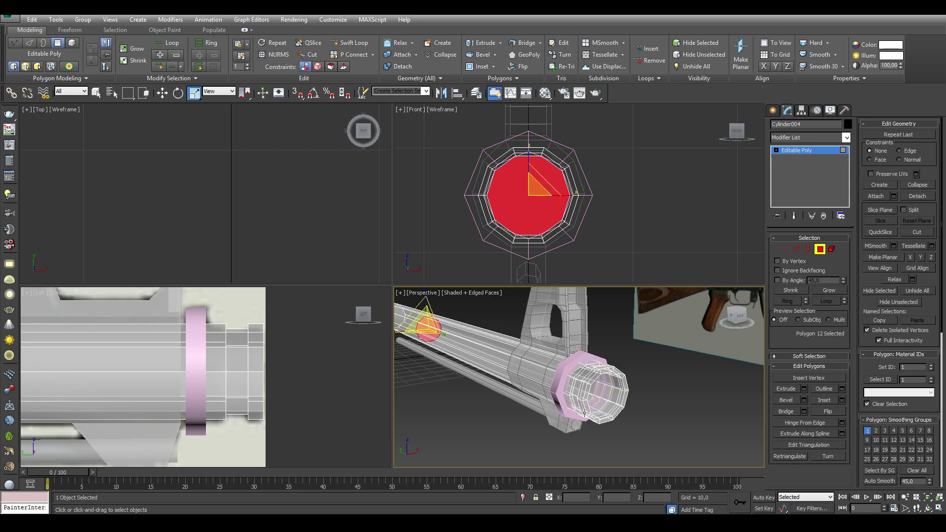
left_click(918, 184)
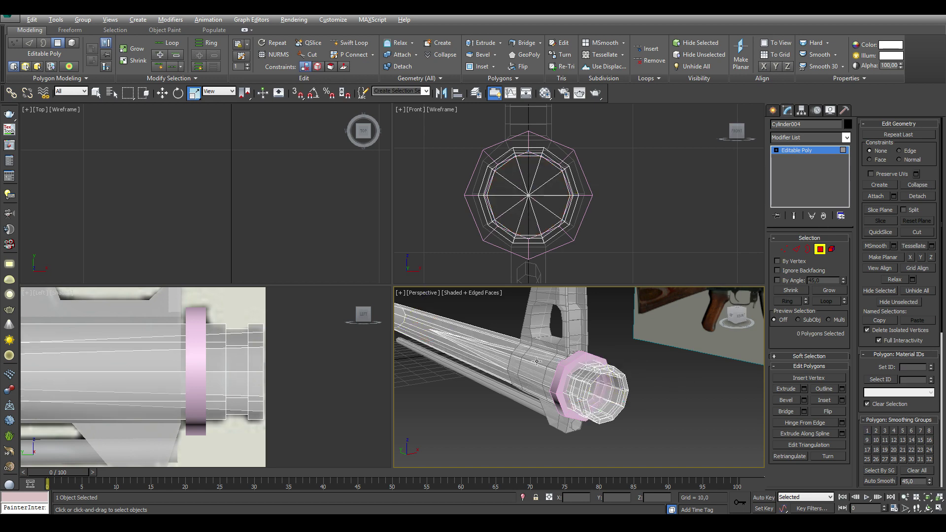
middle_click_drag(677, 386, 518, 353, "alt")
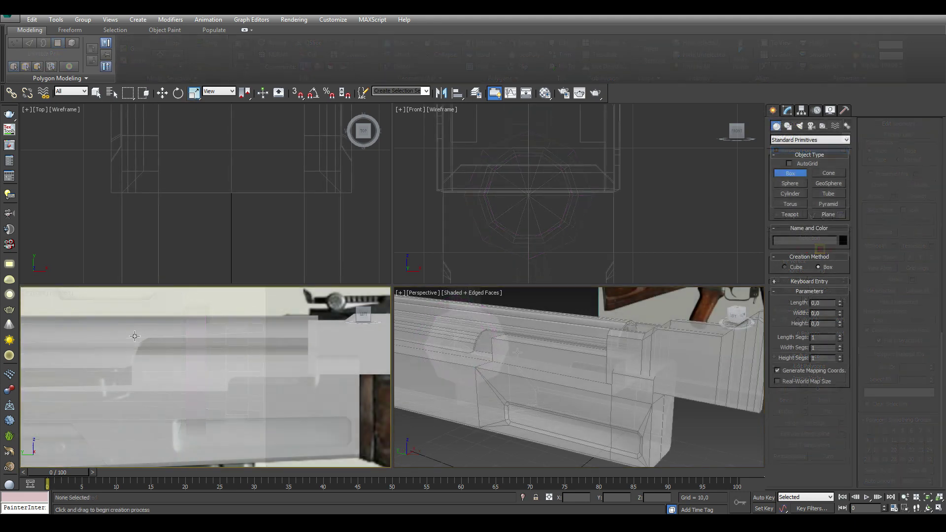
Draw a thin panel box on the receiver side, shift it left, and convert it to editable poly
left_click_drag(135, 337, 312, 392)
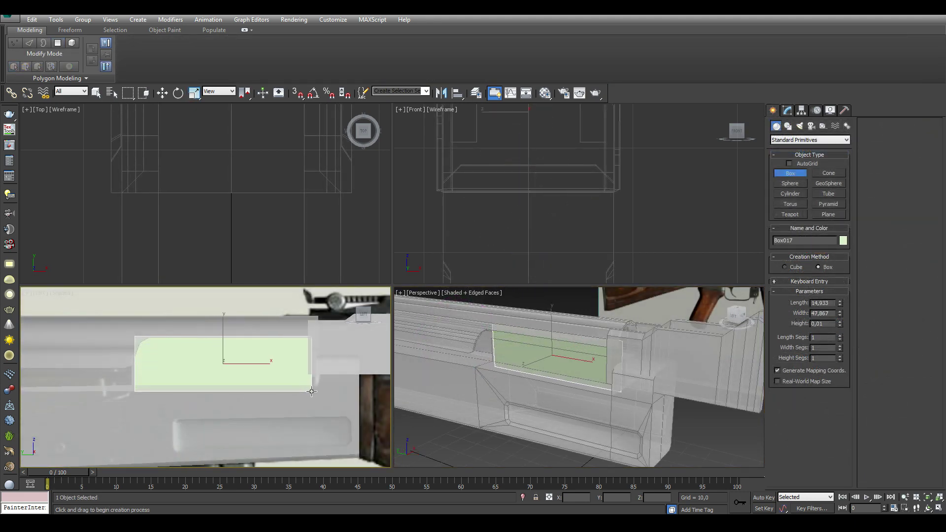
left_click(312, 391)
right_click(536, 218)
key("z")
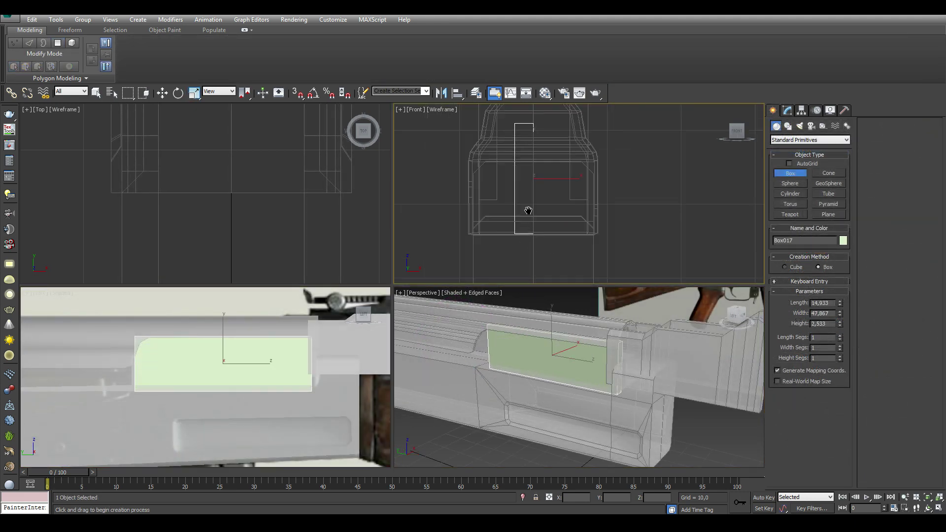
key("w")
left_click_drag(536, 218, 508, 218)
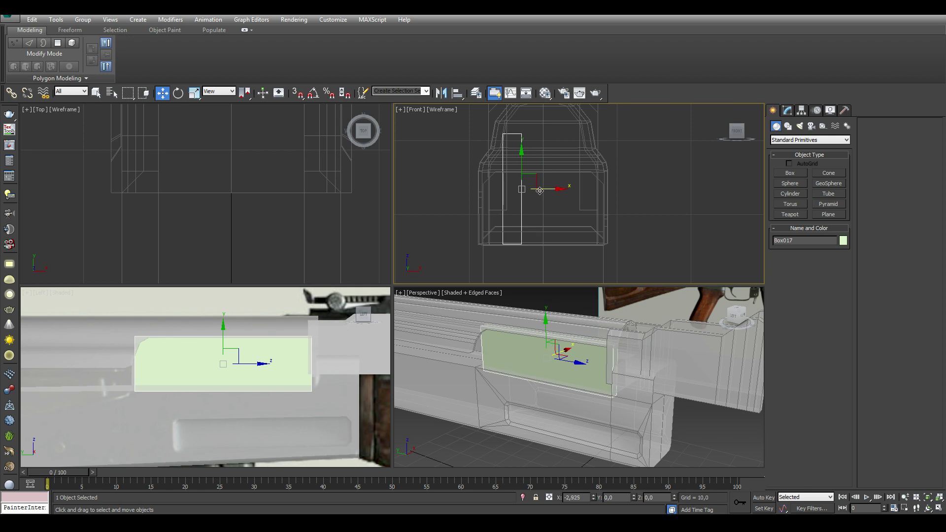
right_click(503, 232)
left_click(610, 332)
Connect the panel's selected edges to add a horizontal edge
key("2")
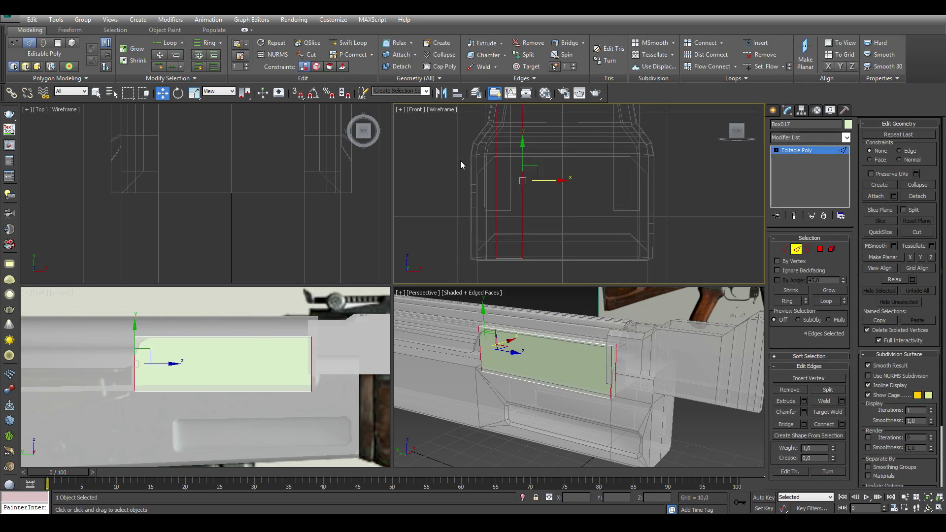
left_click(824, 428)
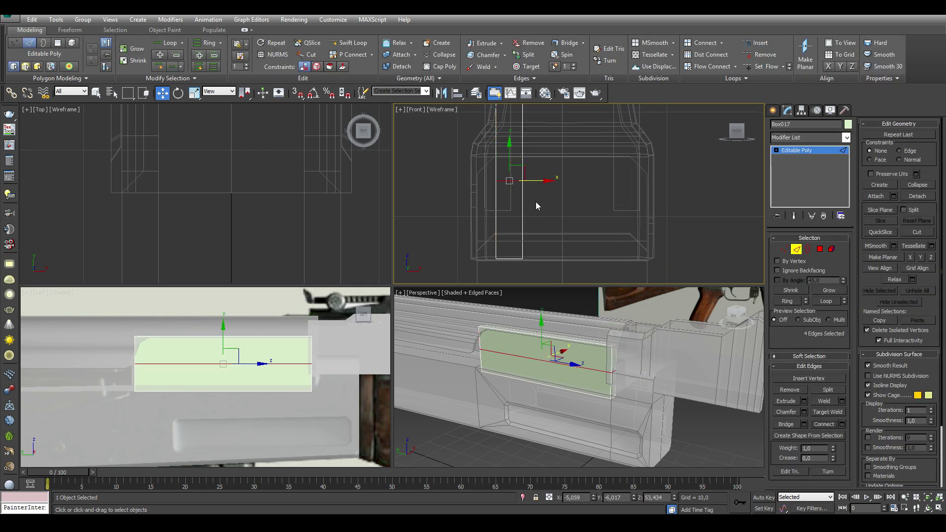
middle_click_drag(536, 202, 531, 229)
mouse_move(542, 340)
middle_mouse_down("alt")
mouse_move(549, 352)
mouse_move(523, 345)
middle_mouse_up("alt")
left_click(796, 248)
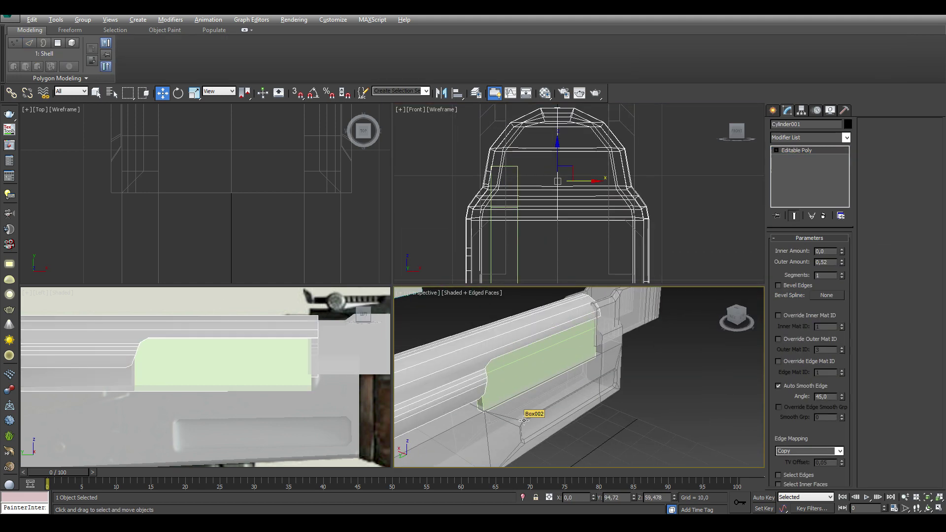
Lower four of the panel's vertices to match the reference
left_click(786, 251)
mouse_move(473, 188)
left_mouse_down()
mouse_move(537, 210)
mouse_move(508, 198)
left_mouse_up()
middle_click_drag(542, 345, 497, 336)
middle_click_drag(542, 222, 532, 246)
left_click_drag(499, 232, 499, 263)
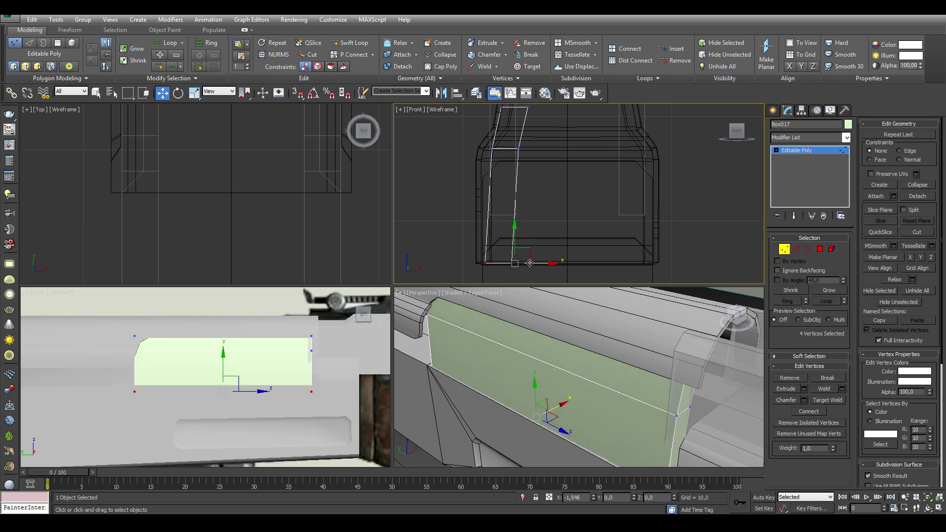
Connect the panel's four vertical edges and move the new edge higher up
left_click(796, 249)
left_click_drag(491, 187, 516, 205)
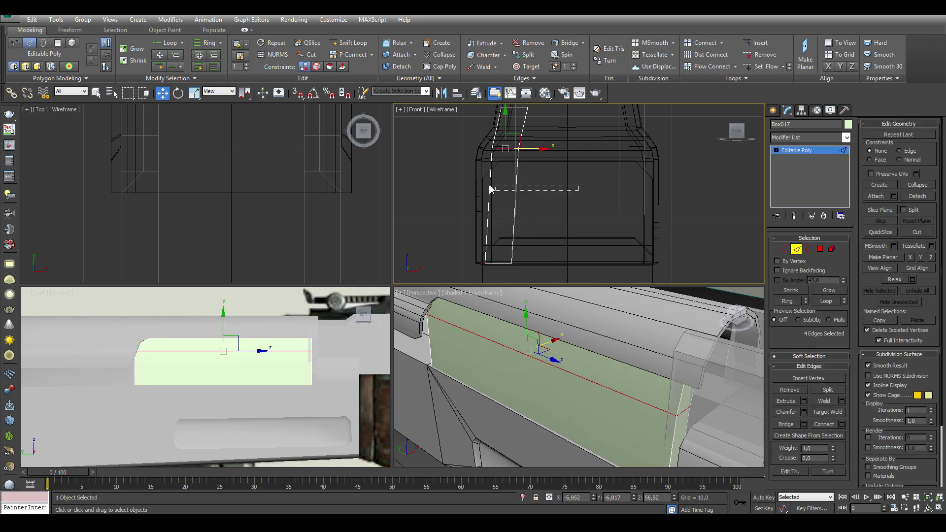
key("ctrl+shift+e")
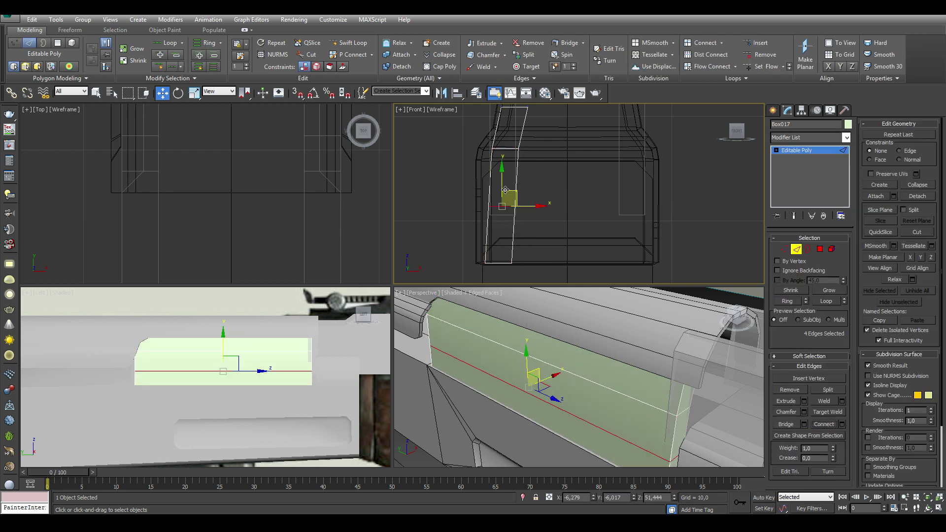
left_click_drag(509, 190, 506, 142)
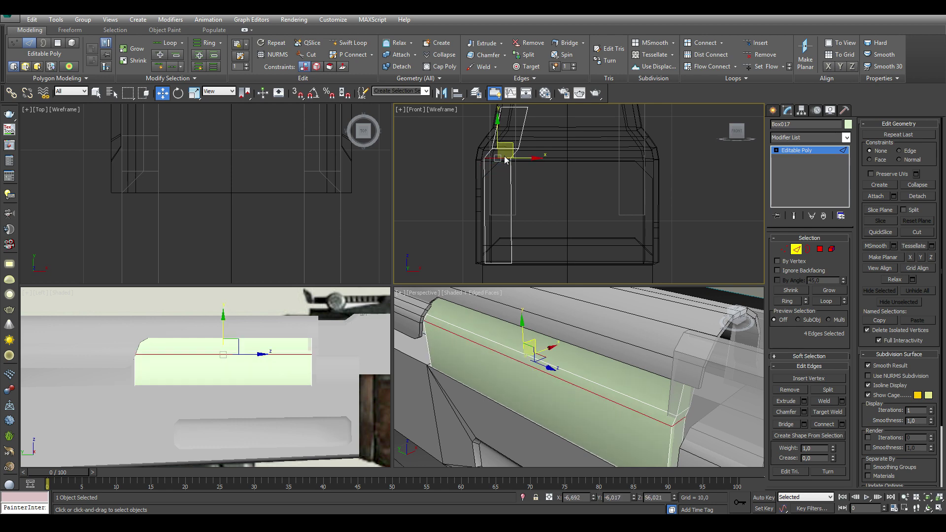
middle_click_drag(486, 360, 606, 319, "alt")
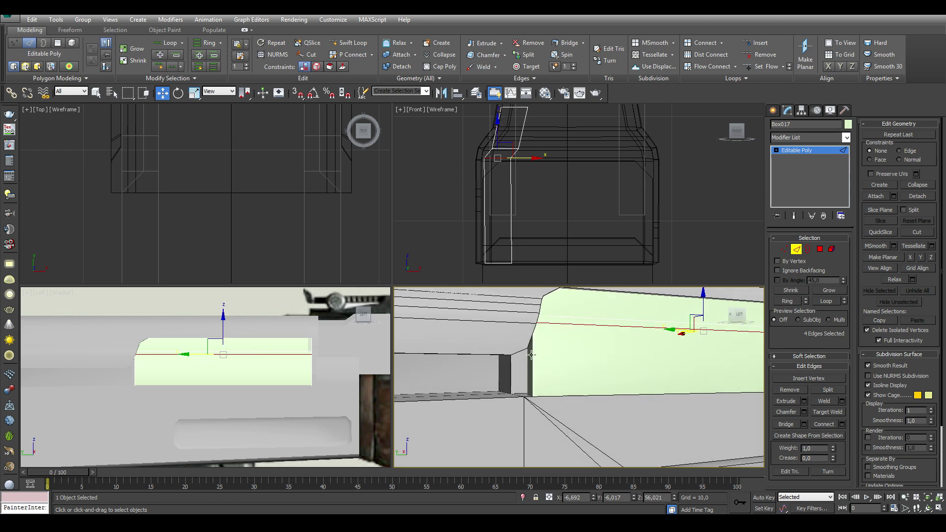
Extrude the panel's rear end polygon
left_click(820, 248)
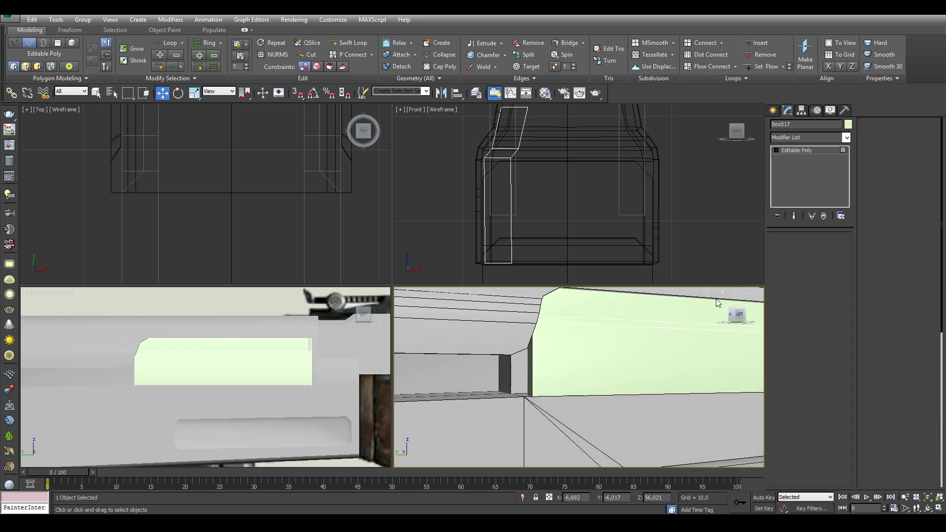
left_click(529, 357)
middle_click_drag(529, 352, 598, 379, "alt")
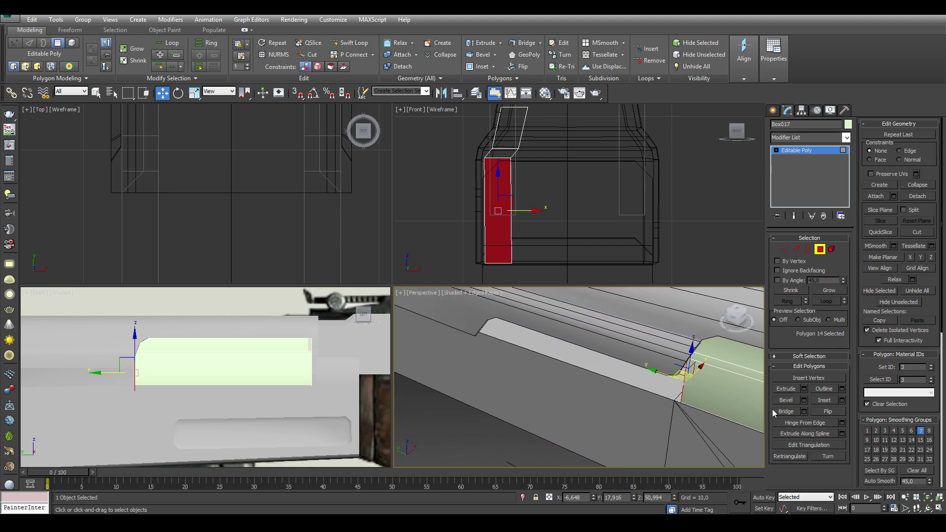
left_click(804, 392)
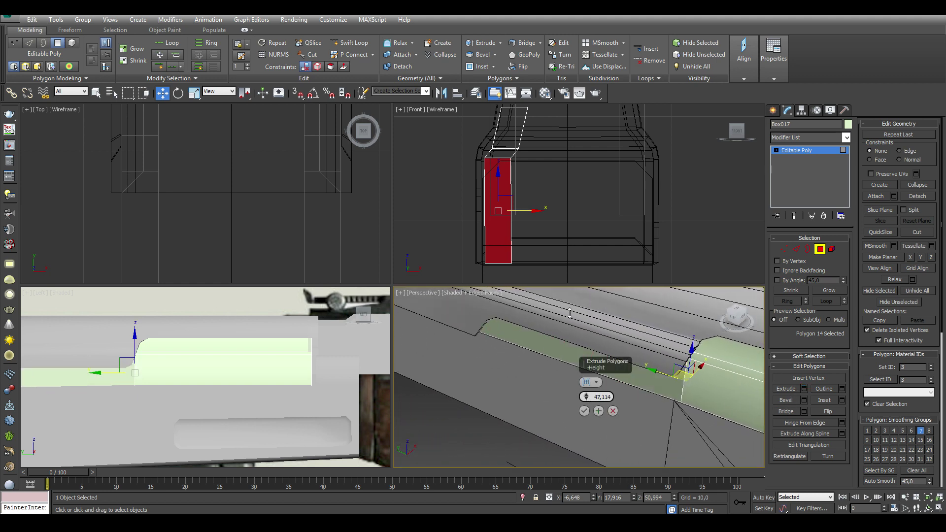
left_click(585, 411)
middle_click_drag(528, 357, 494, 359)
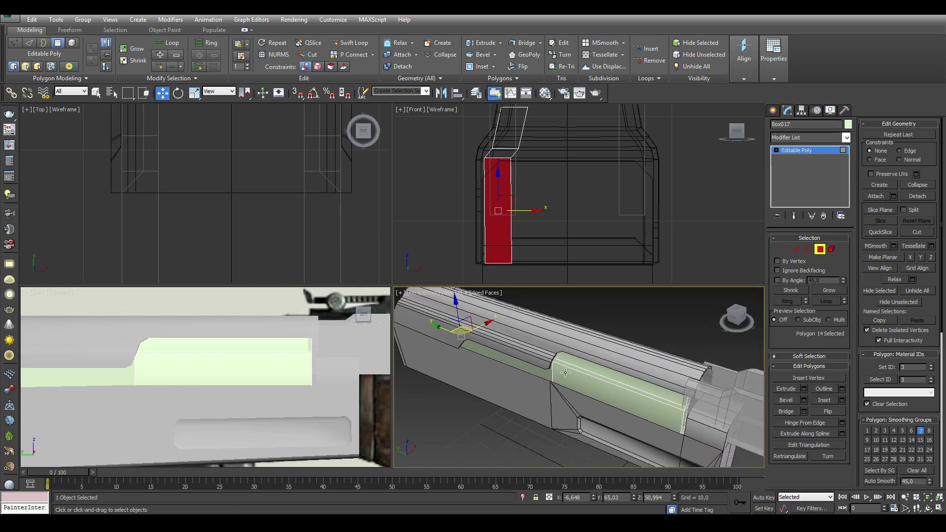
middle_click_drag(565, 373, 518, 364, "alt")
Add two edge loops across the panel's rear section and slide one toward the rear
key("2")
scroll(275, 373, "down", 3)
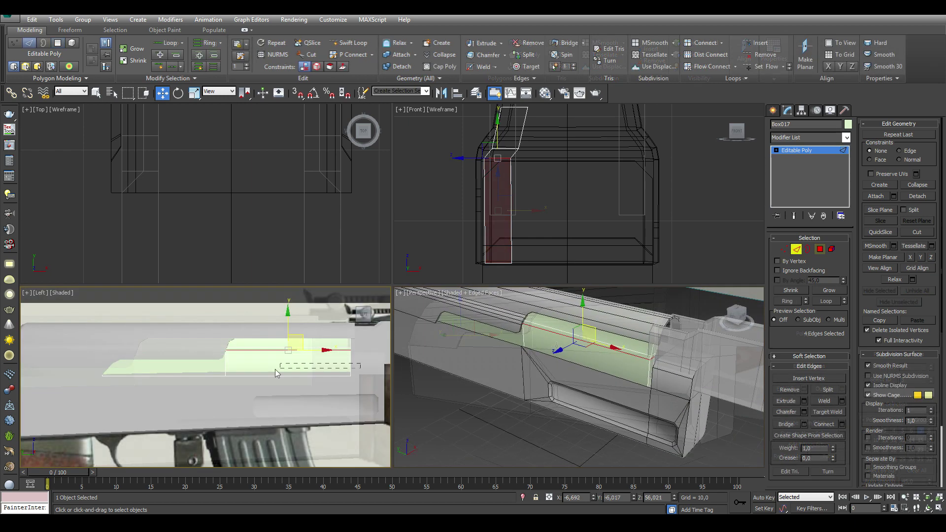
left_click_drag(275, 370, 93, 371)
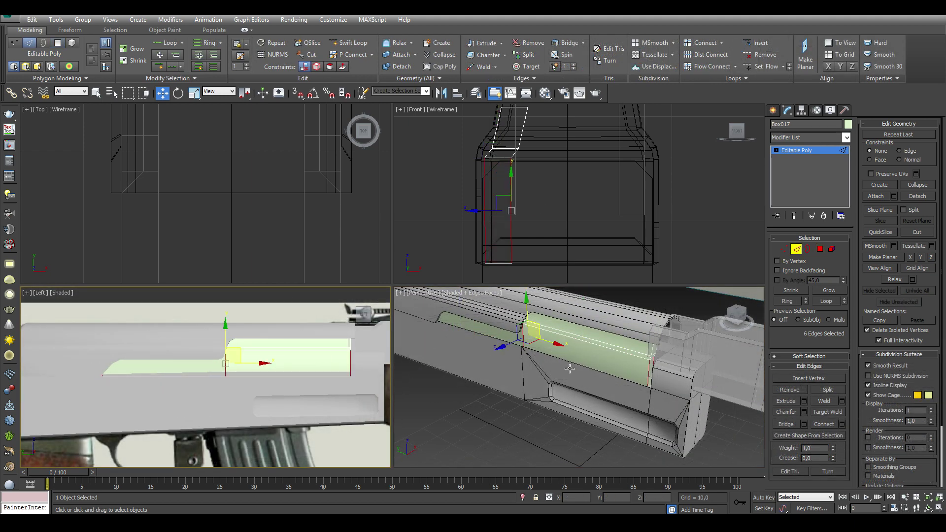
left_click(818, 424)
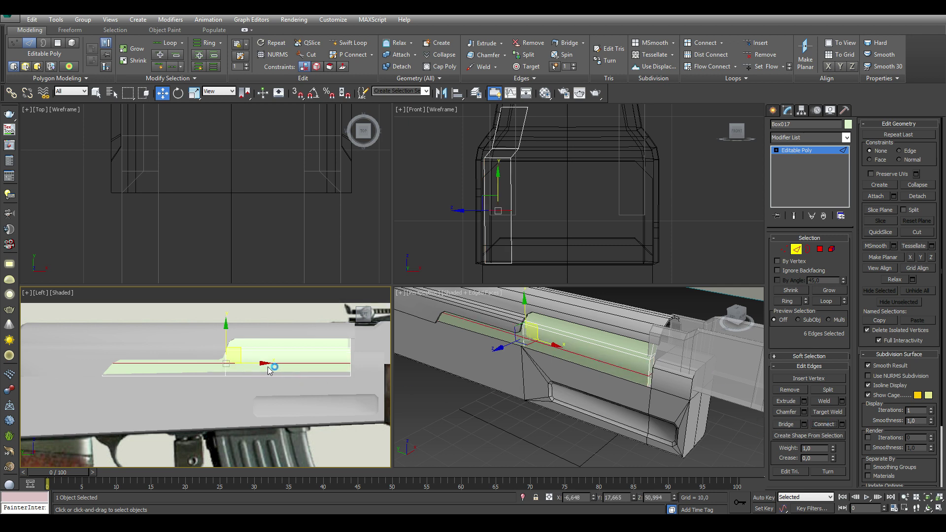
key("alt+l")
left_click(822, 426)
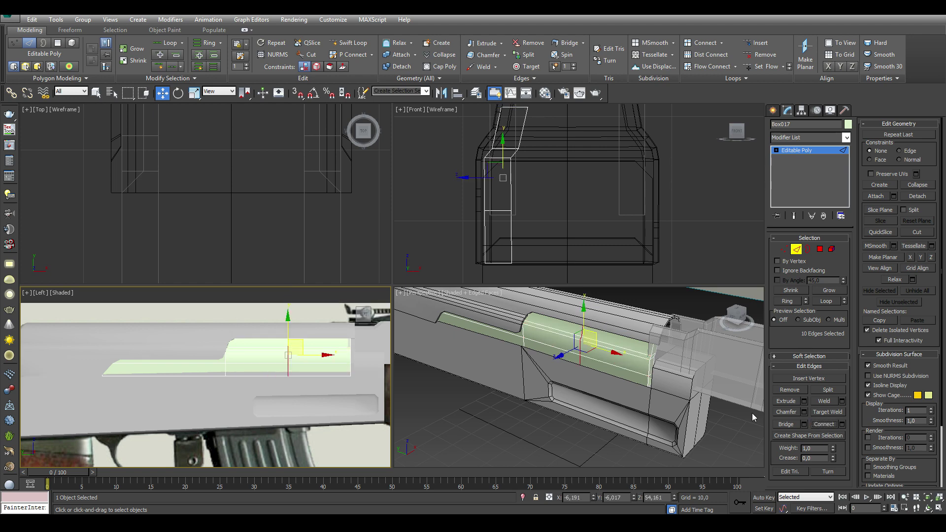
left_click_drag(321, 355, 374, 355)
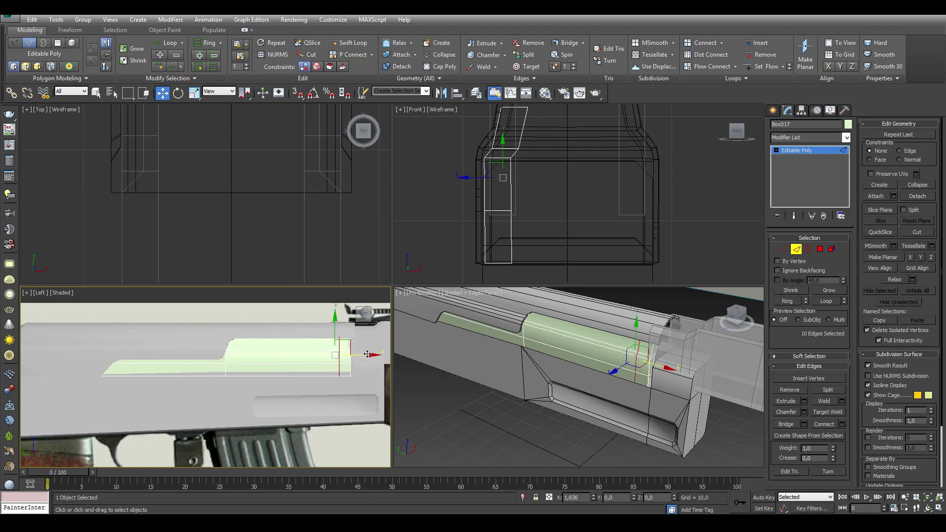
scroll(641, 377, "up", 3)
scroll(640, 377, "up", 4)
Inspect the panel's rear end in vertex mode, then return to polygon selection
left_click(784, 249, "ctrl")
middle_click_drag(621, 379, 580, 388, "alt")
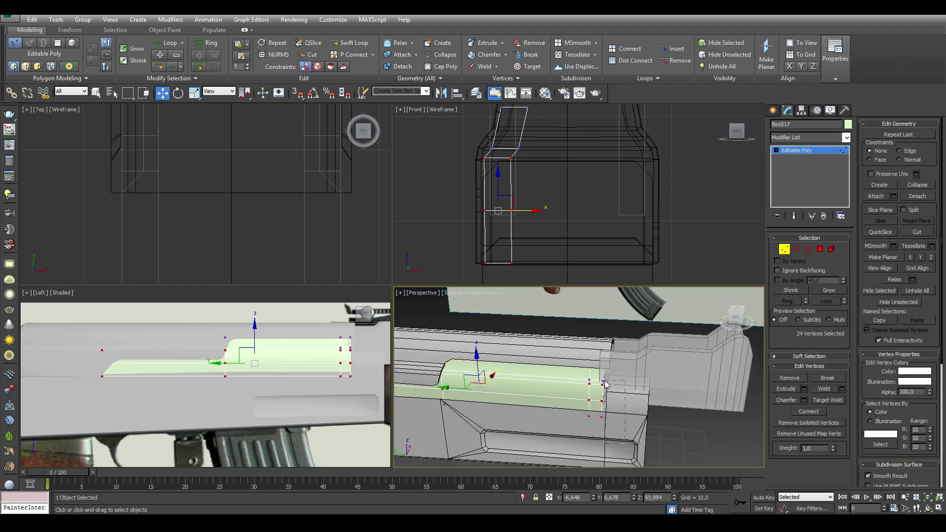
scroll(569, 398, "up", 4)
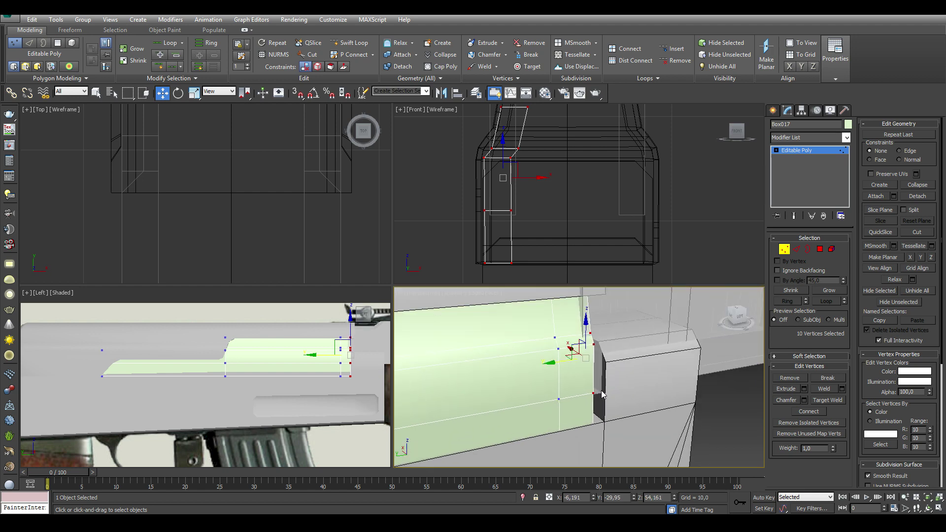
scroll(309, 342, "up", 5)
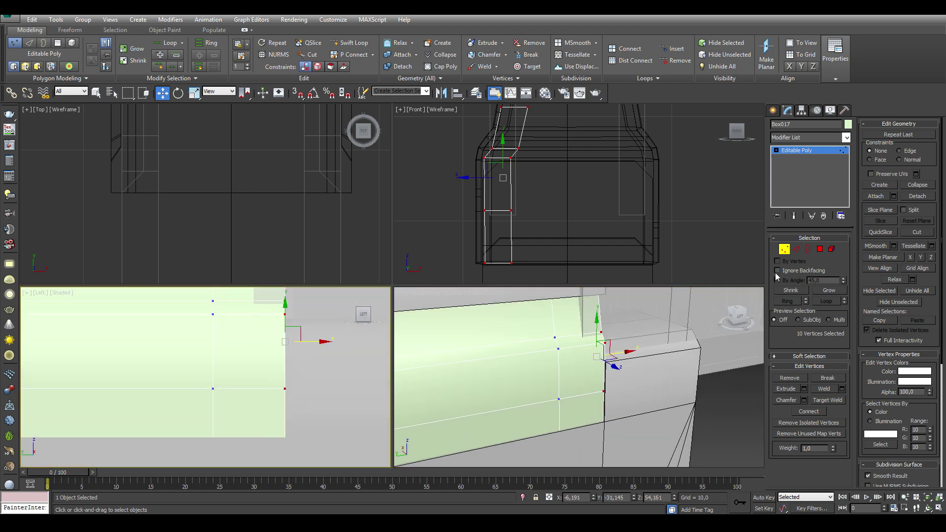
scroll(309, 341, "down", 5)
scroll(586, 389, "down", 4)
left_click(820, 249, "ctrl")
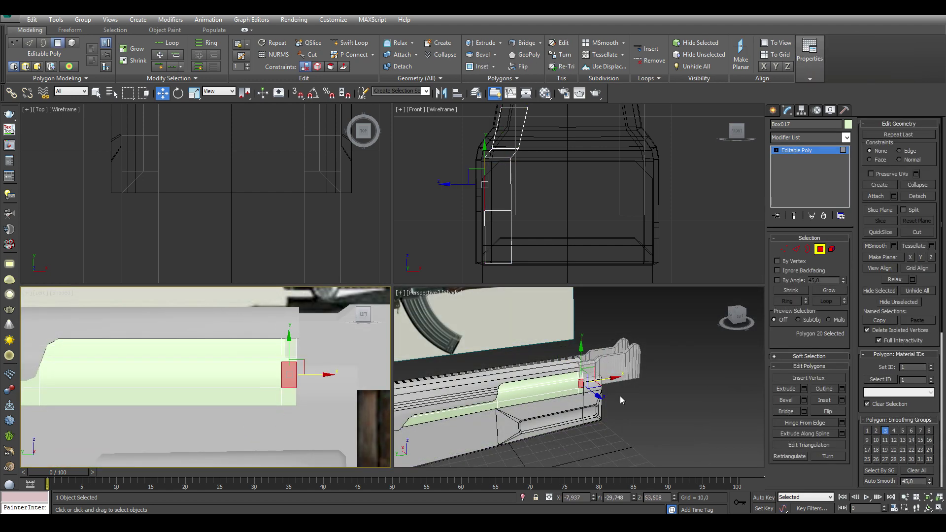
Extrude the end polygon about 5,3 and move the new face along X
left_click(805, 389)
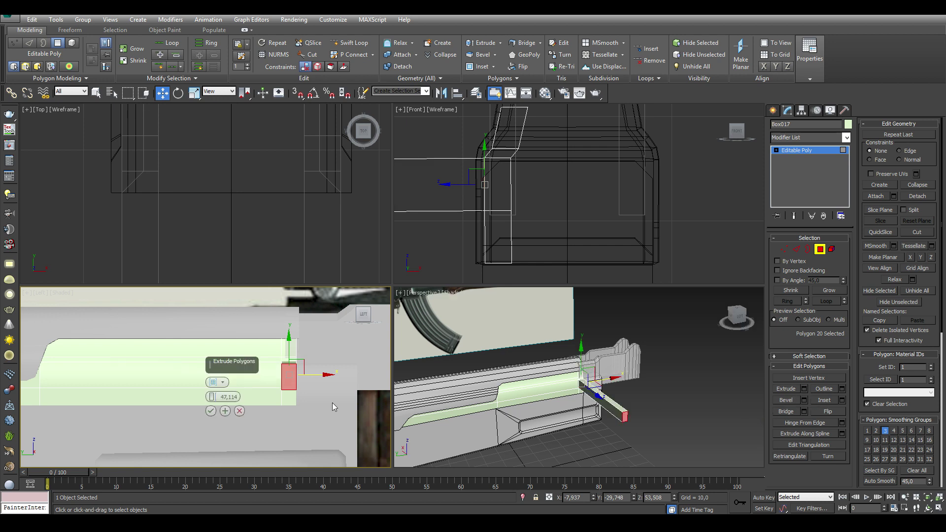
left_click_drag(213, 409, 268, 83)
right_click(235, 189)
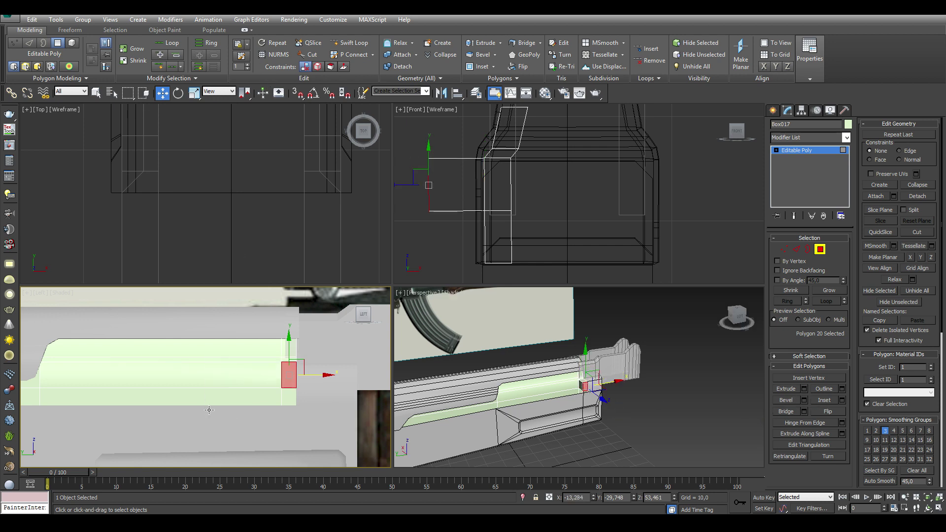
scroll(238, 196, "up", 5)
left_click_drag(238, 196, 320, 196)
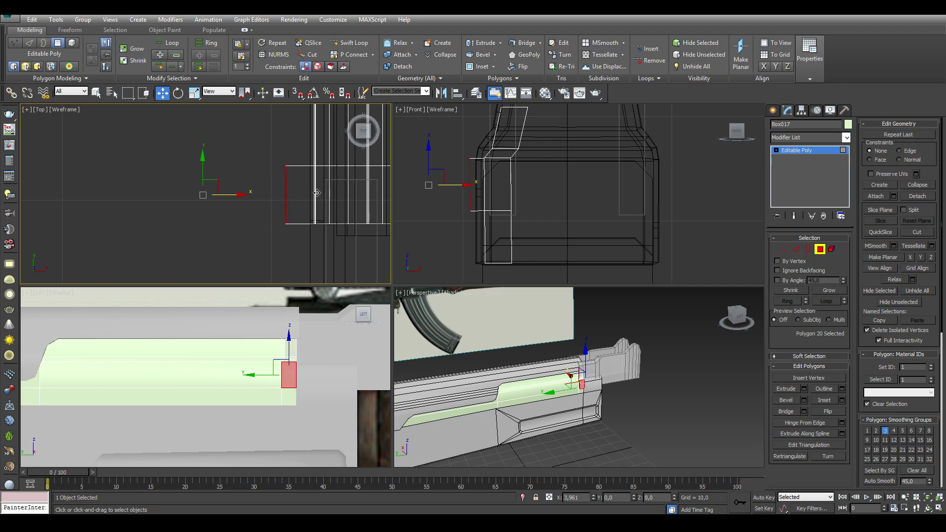
Move vertices to angle the bracket's side edge
key("1")
left_click_drag(286, 136, 287, 165)
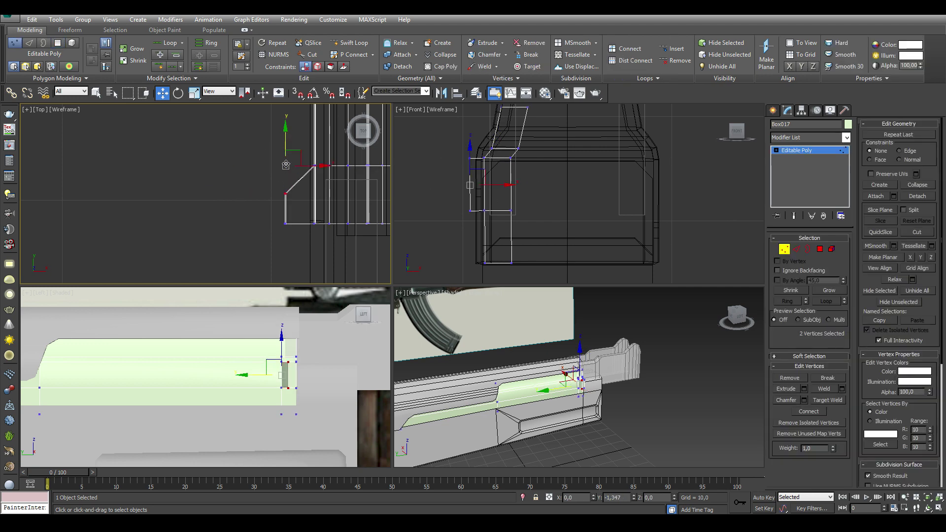
scroll(582, 382, "up", 5)
middle_click_drag(582, 382, 611, 344, "alt")
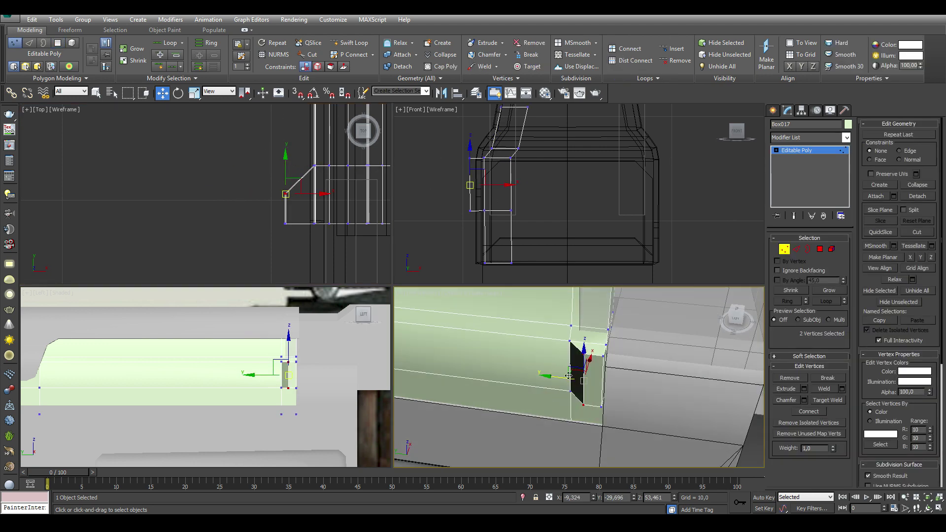
key("4")
middle_click_drag(613, 380, 578, 381, "alt")
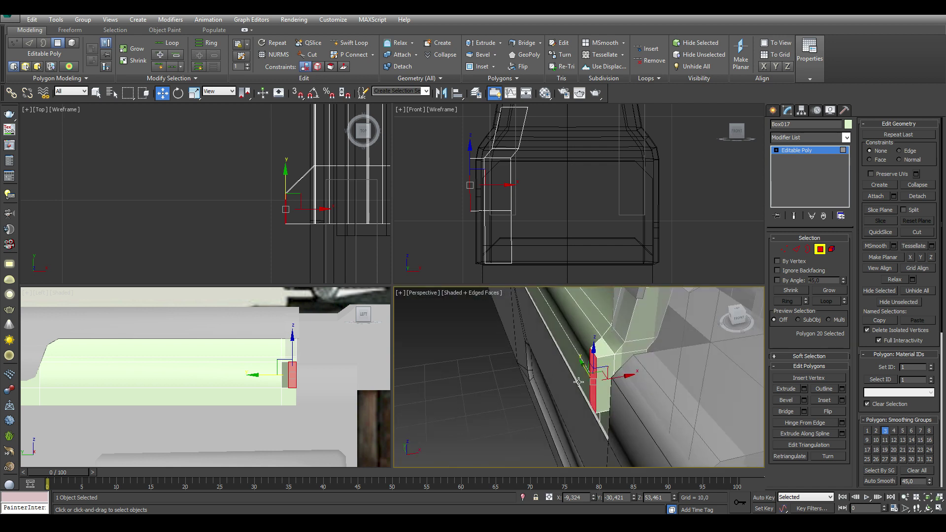
Extrude the bracket face outward in several segments, then pull the end back to shorten it
left_click(804, 388)
left_click(576, 403)
middle_click_drag(239, 232, 244, 233)
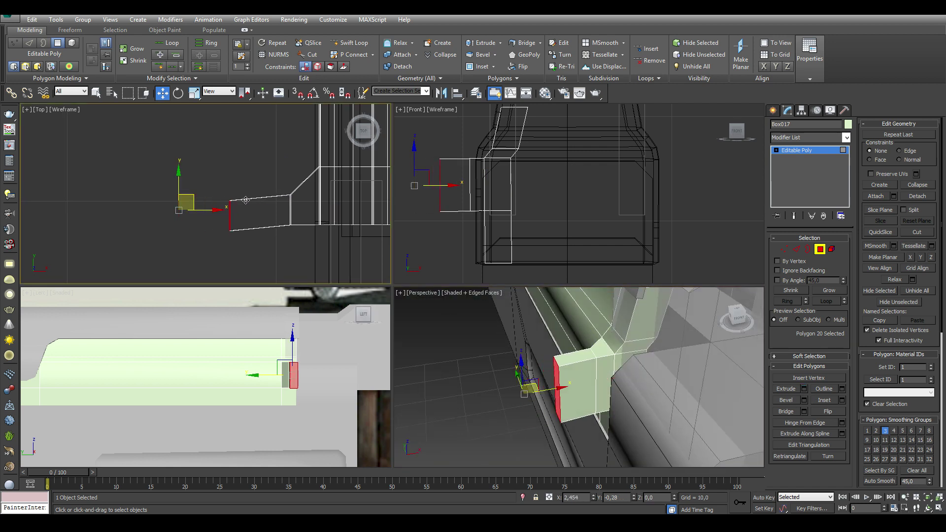
left_click(804, 389)
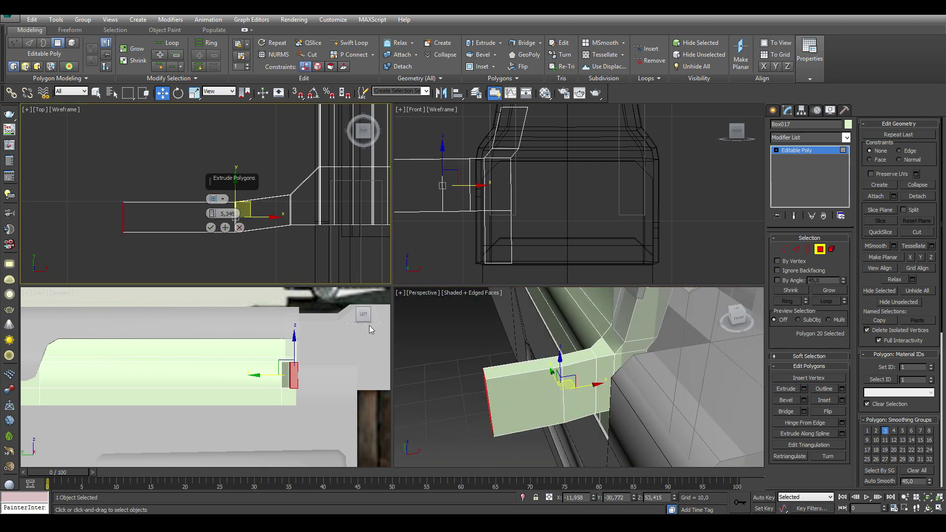
left_click(213, 229)
left_click(804, 388)
left_click(212, 228)
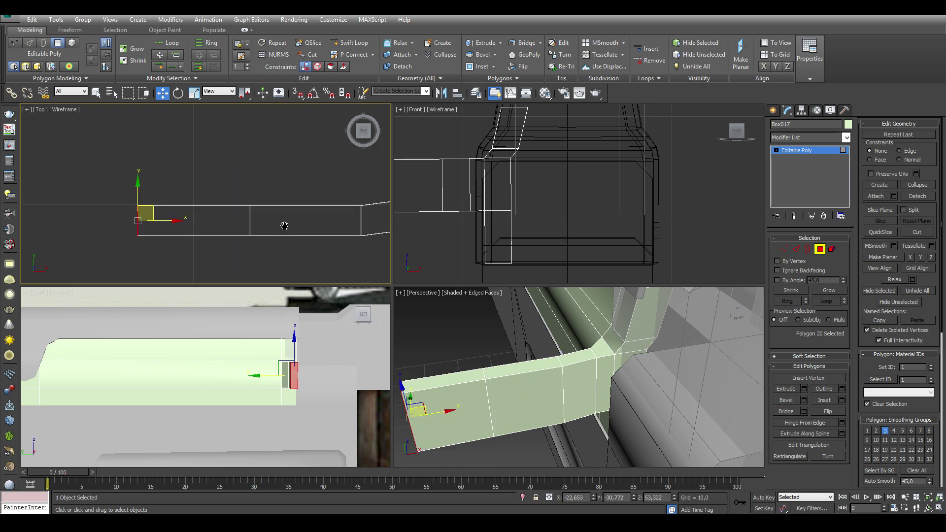
left_click_drag(184, 207, 229, 202)
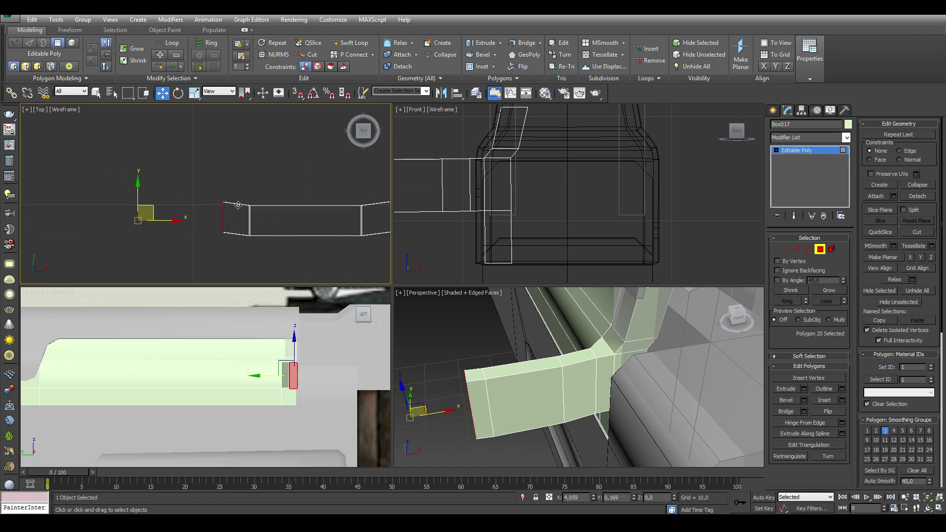
Select the bracket's end, top and front faces and nudge the bottom face into place
left_click(475, 371)
left_click(532, 367)
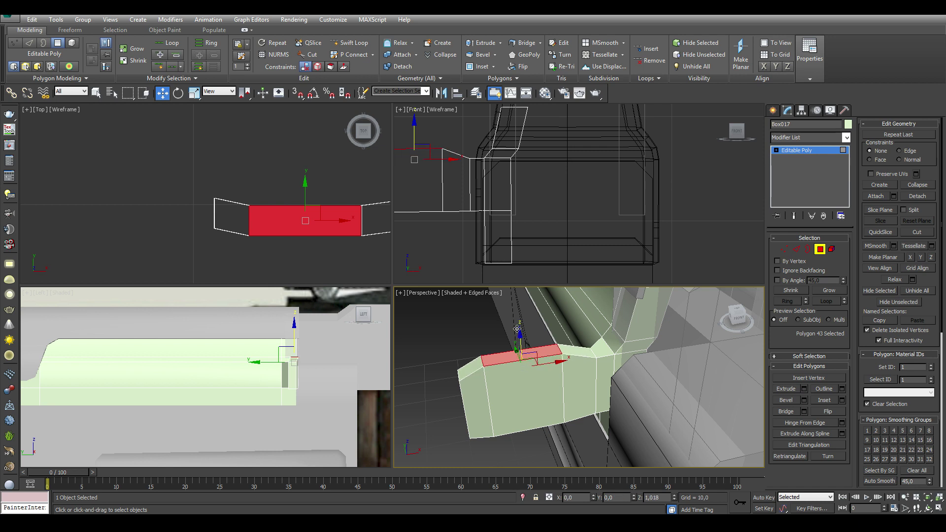
middle_click_drag(532, 367, 561, 349, "alt")
left_click(526, 431)
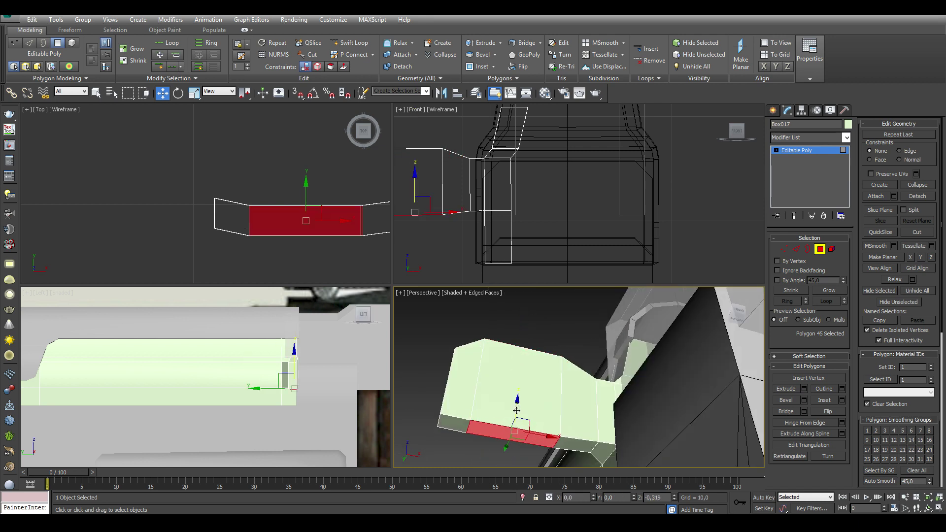
middle_click_drag(527, 431, 517, 425, "alt")
left_click_drag(517, 425, 515, 423)
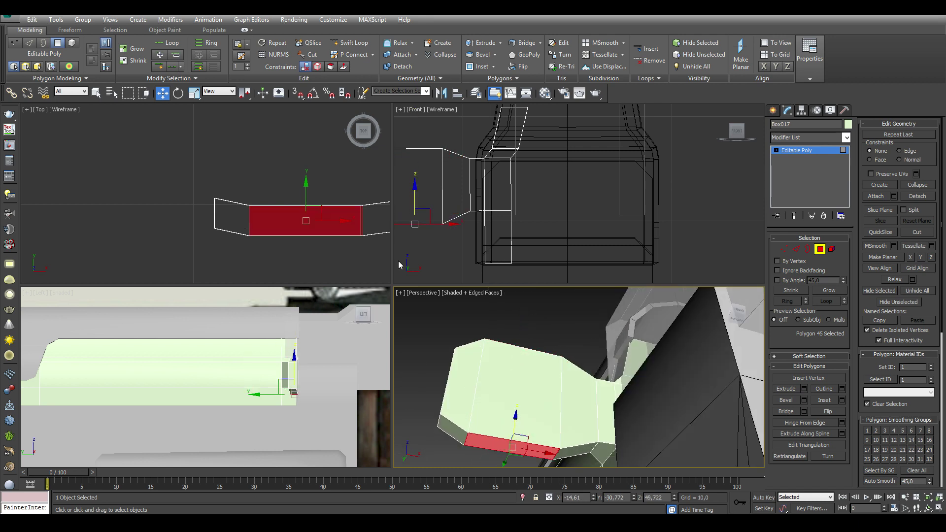
Pull the bracket's eight end vertices along X to lengthen it
key("z")
left_click(784, 249)
left_click_drag(497, 158, 561, 232)
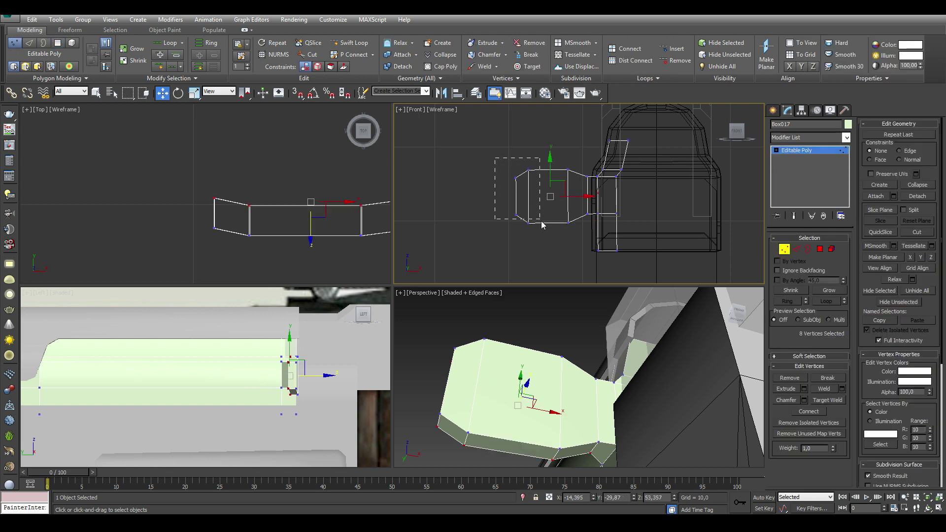
left_click_drag(554, 199, 531, 197)
Clear the vertex selection, exit sub-object mode and view the gun from below
scroll(567, 419, "down", 3)
scroll(606, 439, "down", 3)
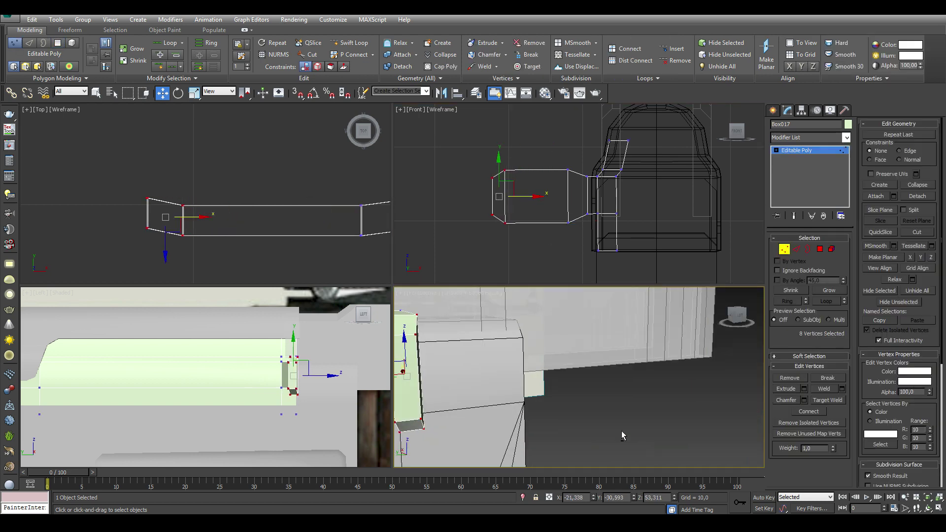
scroll(623, 424, "down", 3)
scroll(629, 400, "down", 2)
scroll(626, 382, "up", 4)
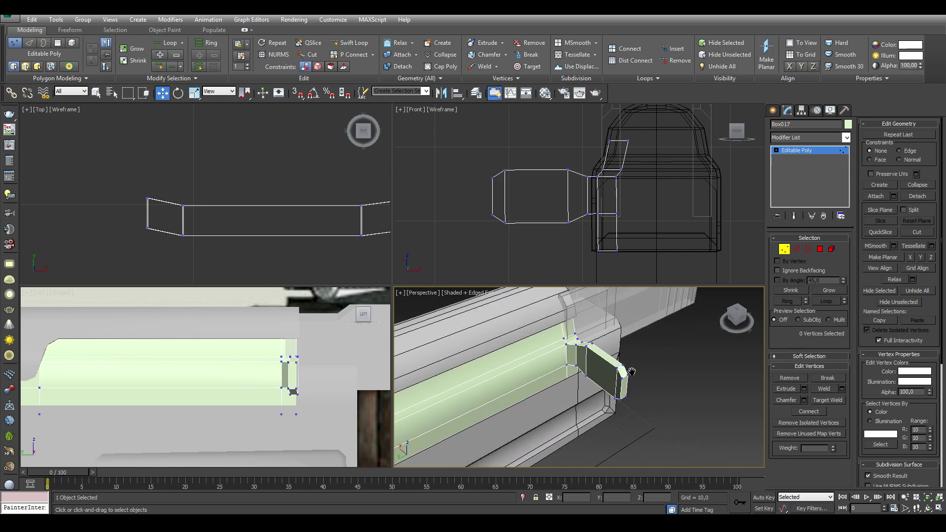
scroll(625, 382, "up", 1)
mouse_move(115, 172)
left_mouse_down()
mouse_move(170, 236)
mouse_move(218, 217)
left_mouse_up()
left_click(671, 405)
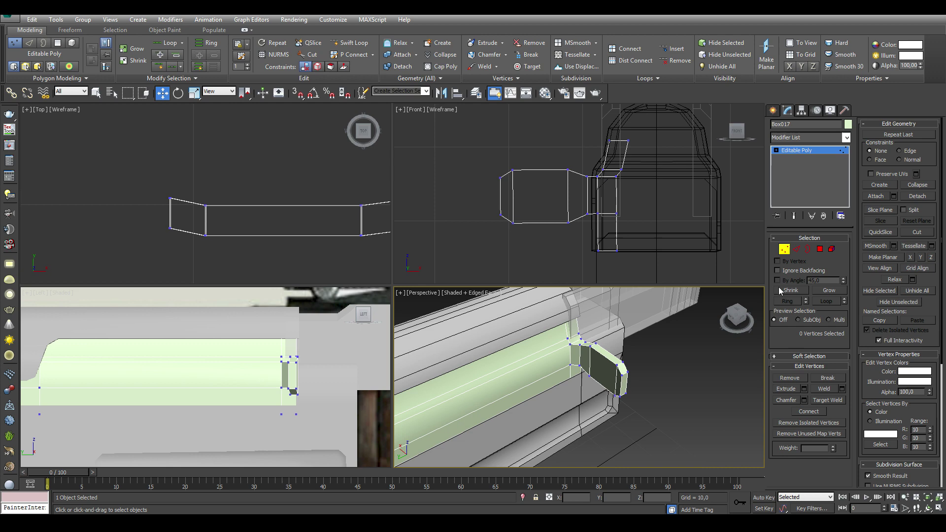
left_click(784, 249)
left_click(682, 408)
middle_click_drag(590, 361, 572, 386, "alt")
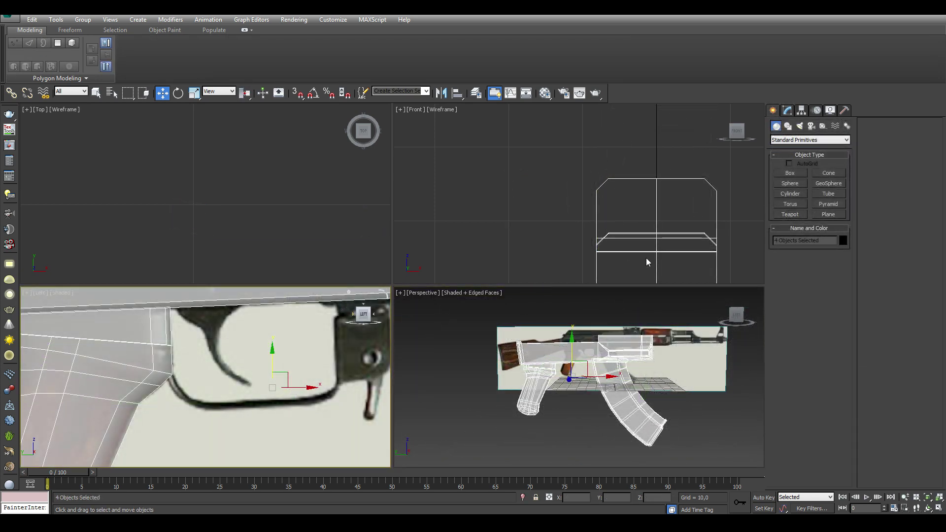
Draw Plane002 (about 16,216 by 6,034) at the trigger guard start and convert it to editable poly
scroll(640, 222, "down", 5)
middle_click_drag(647, 230, 610, 200)
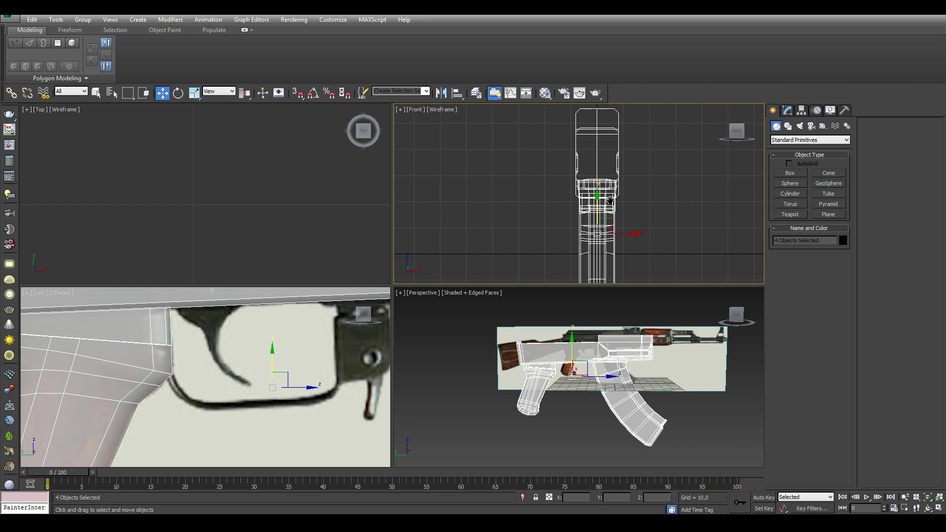
left_click(829, 214)
mouse_move(595, 218)
middle_mouse_down()
mouse_move(590, 191)
mouse_move(591, 203)
middle_mouse_up()
left_click_drag(586, 188, 601, 229)
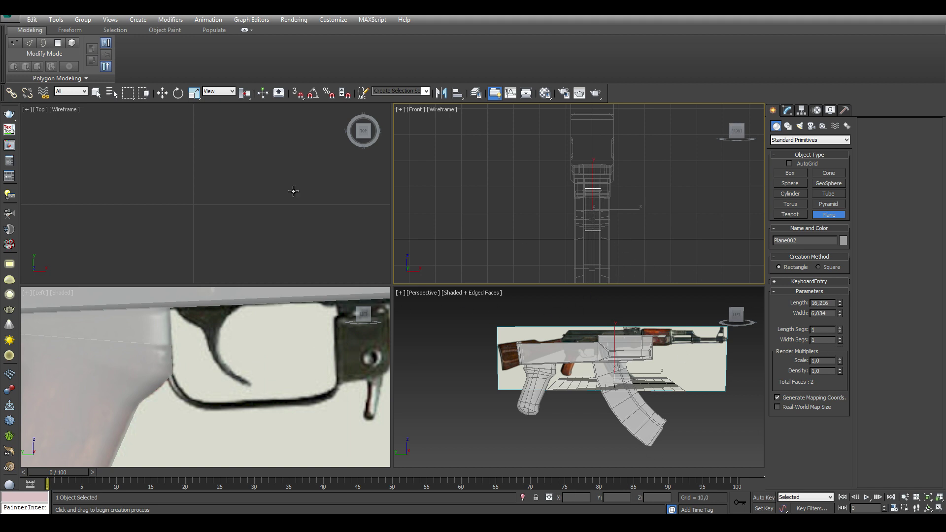
key("w")
scroll(222, 380, "up", 3)
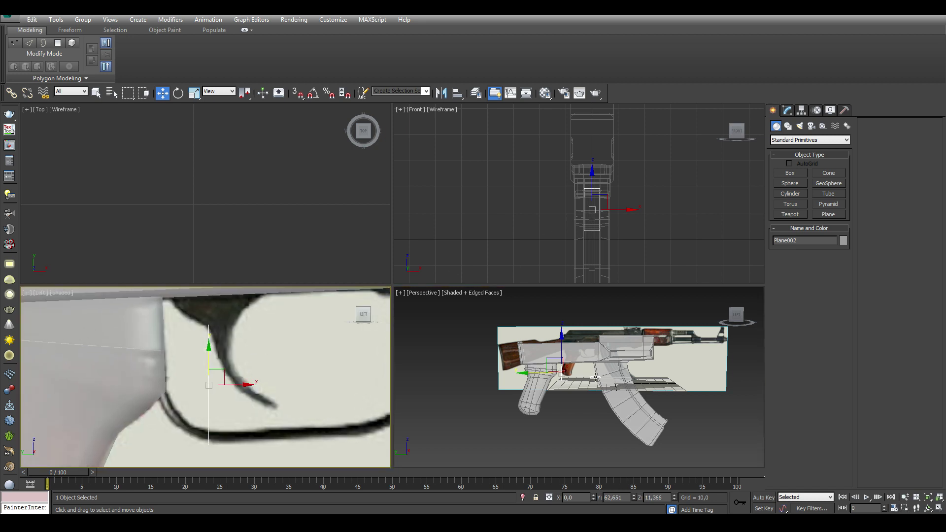
mouse_move(243, 386)
left_mouse_down()
mouse_move(252, 389)
mouse_move(212, 329)
left_mouse_up()
middle_click_drag(579, 375, 567, 362, "alt")
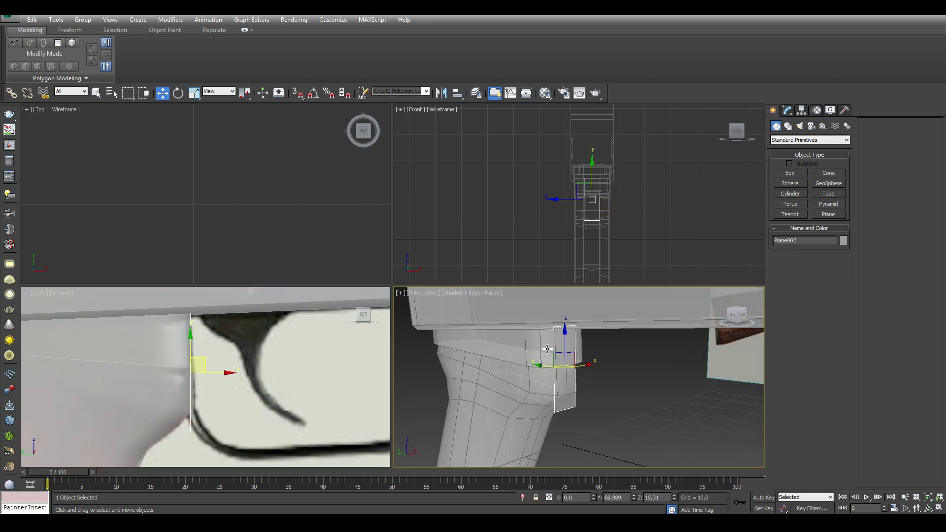
right_click(337, 372)
mouse_move(284, 463)
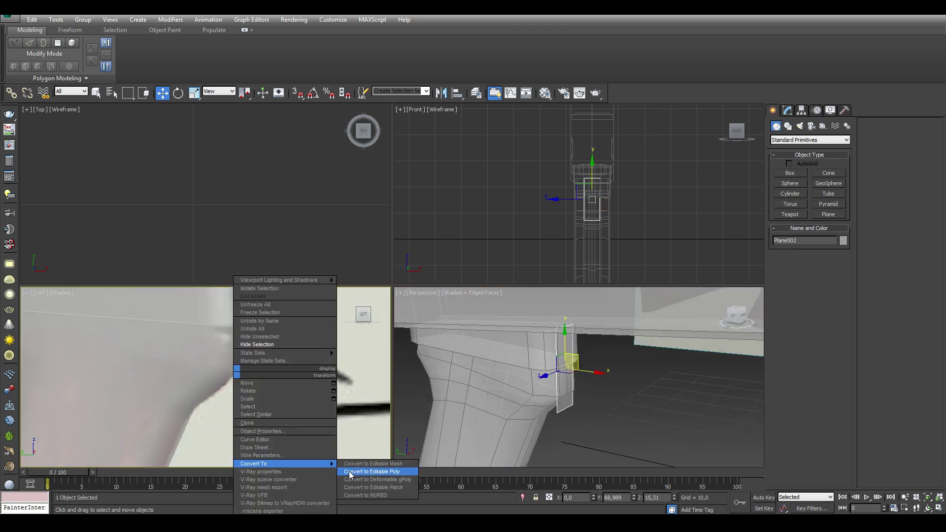
left_click(349, 473)
Select the plane's bottom edge to start tracing the trigger guard
key("1")
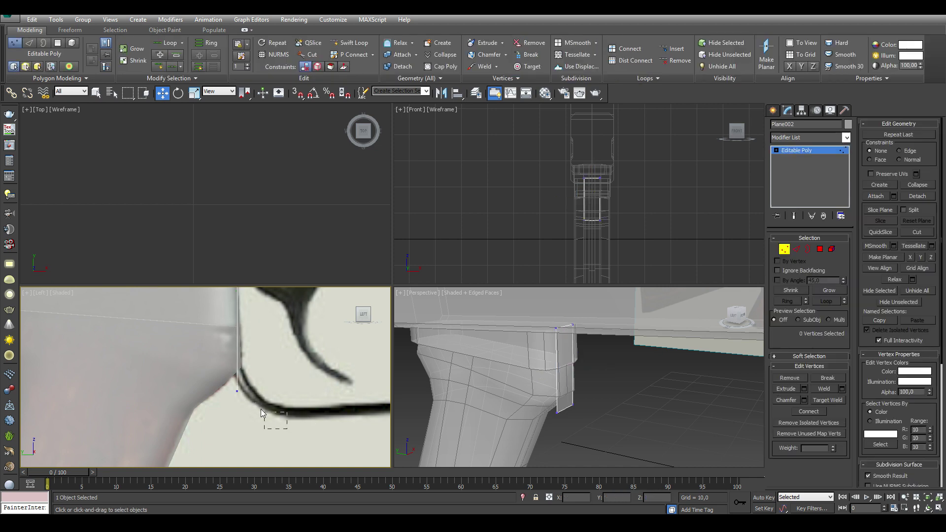
scroll(261, 409, "up", 2)
left_click_drag(226, 379, 261, 409)
scroll(257, 382, "down", 2)
left_click(260, 340)
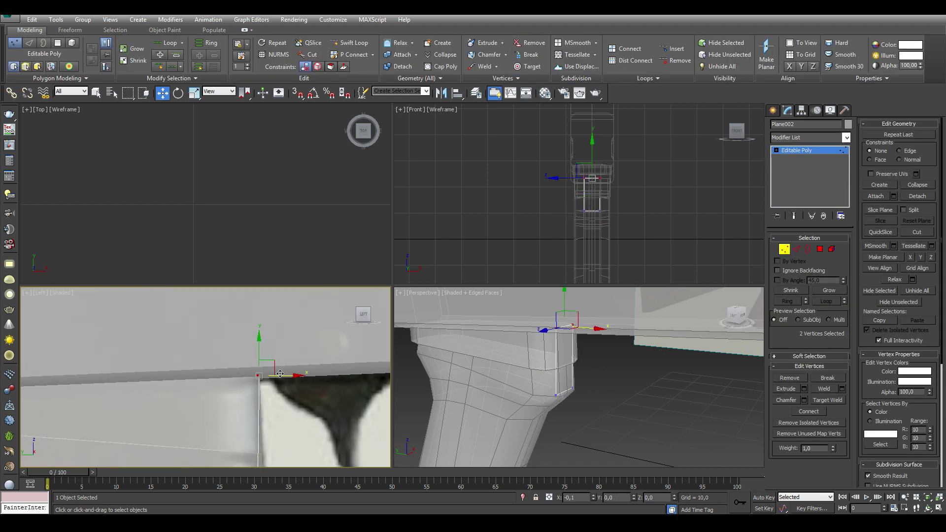
scroll(260, 340, "up", 2)
left_click(797, 250)
left_click(566, 390)
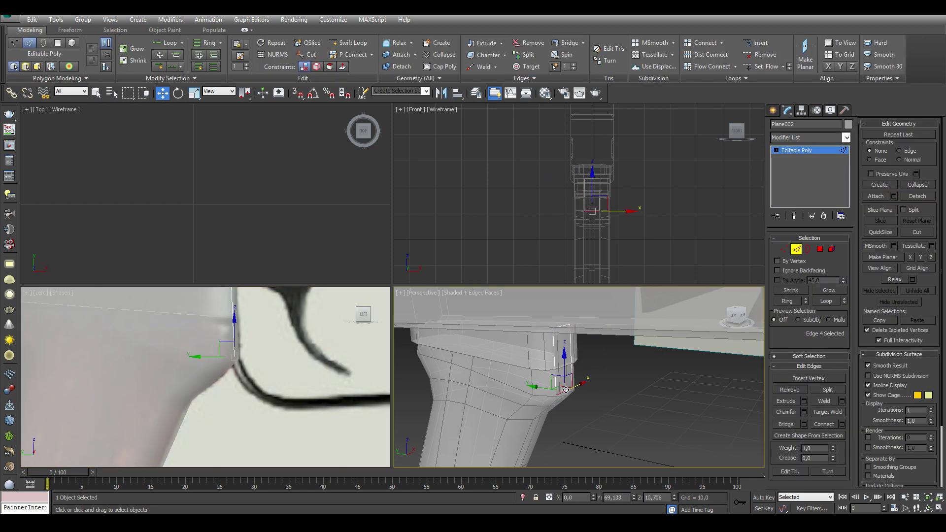
right_click(292, 387)
left_click(244, 372, "ctrl")
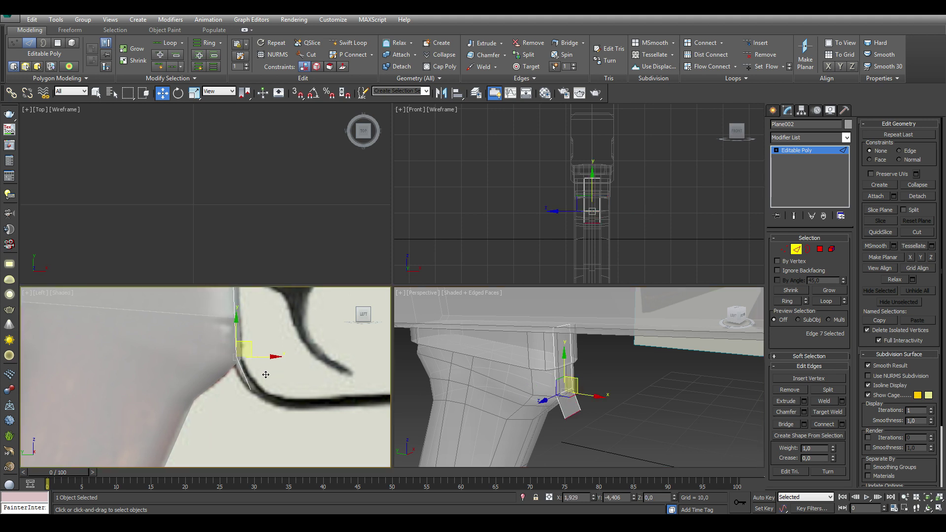
Shift-drag edges around the trigger guard loop, finishing with a square front tab
left_click_drag(266, 376, 296, 389, "shift")
middle_click_drag(296, 389, 140, 394)
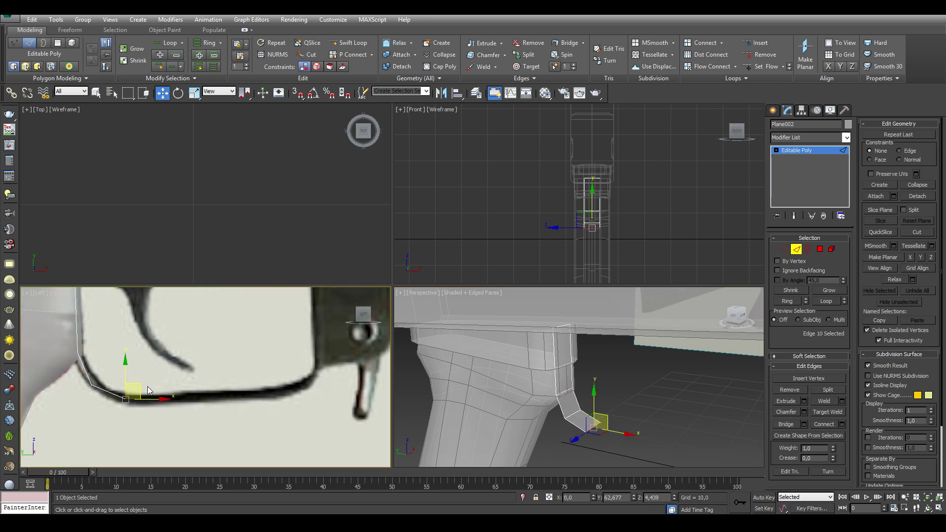
mouse_move(141, 394)
left_mouse_down("shift")
mouse_move(299, 379)
mouse_move(325, 366)
left_mouse_up("shift")
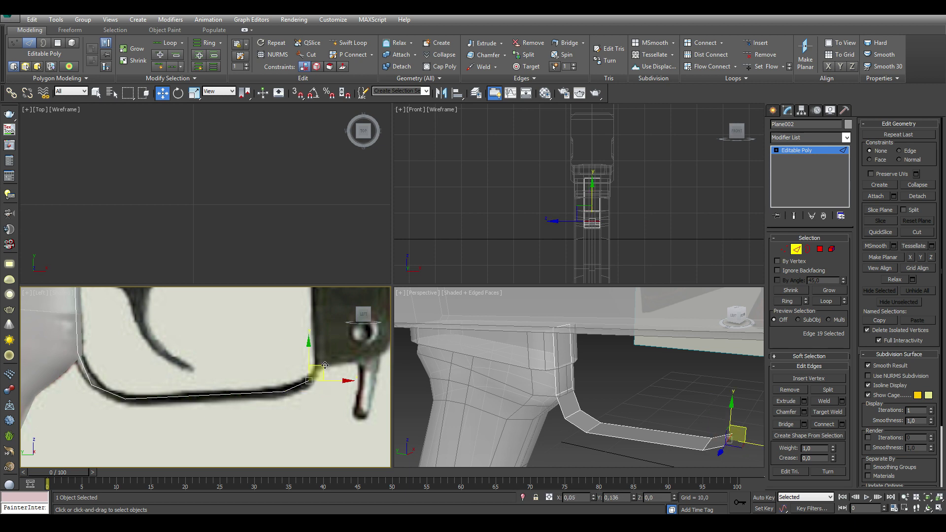
middle_click_drag(333, 353, 297, 393)
left_click_drag(283, 399, 280, 311, "shift")
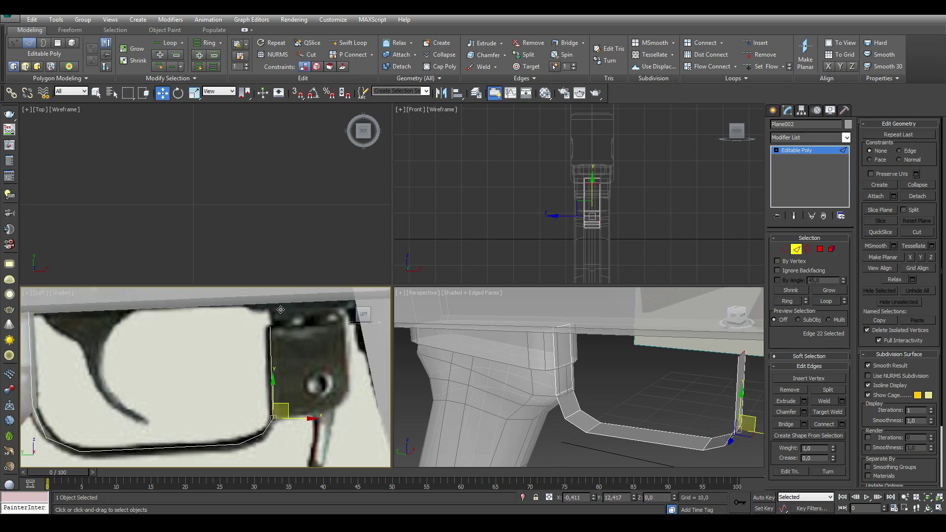
middle_click_drag(731, 381, 646, 383)
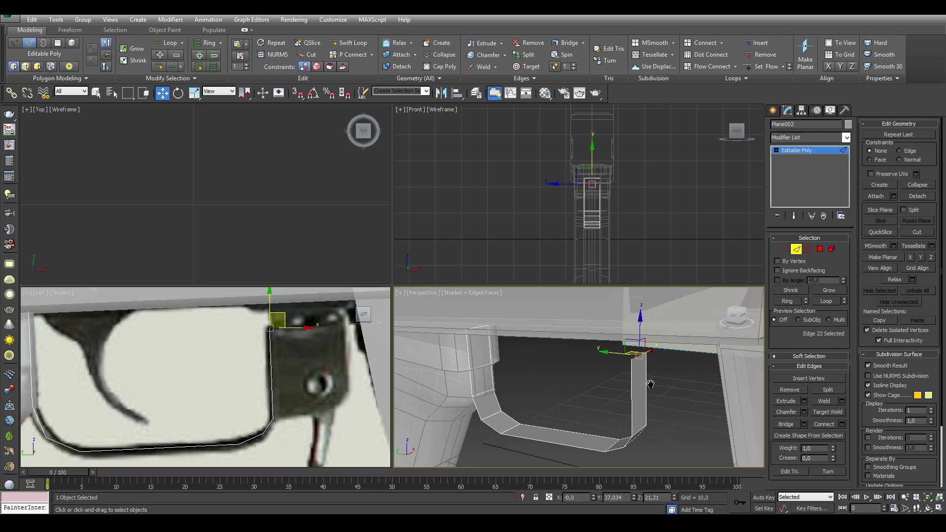
key("ctrl+z")
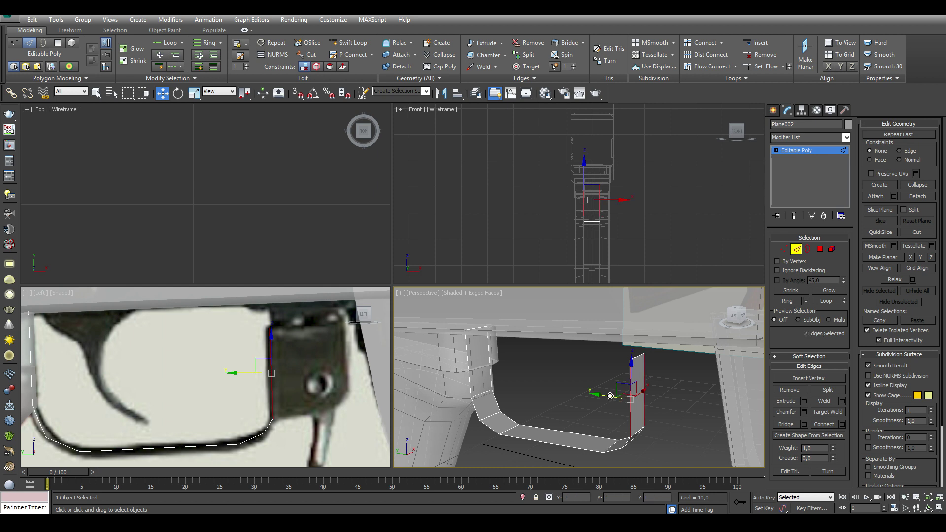
left_click_drag(610, 395, 676, 403, "shift")
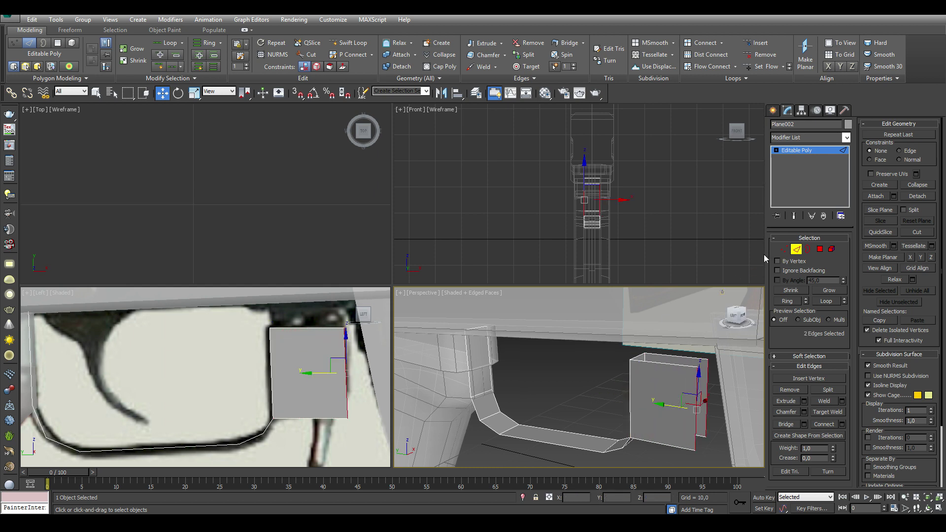
Chamfer the tab's lower corner vertex and adjust it to fit the guard
middle_click(750, 270)
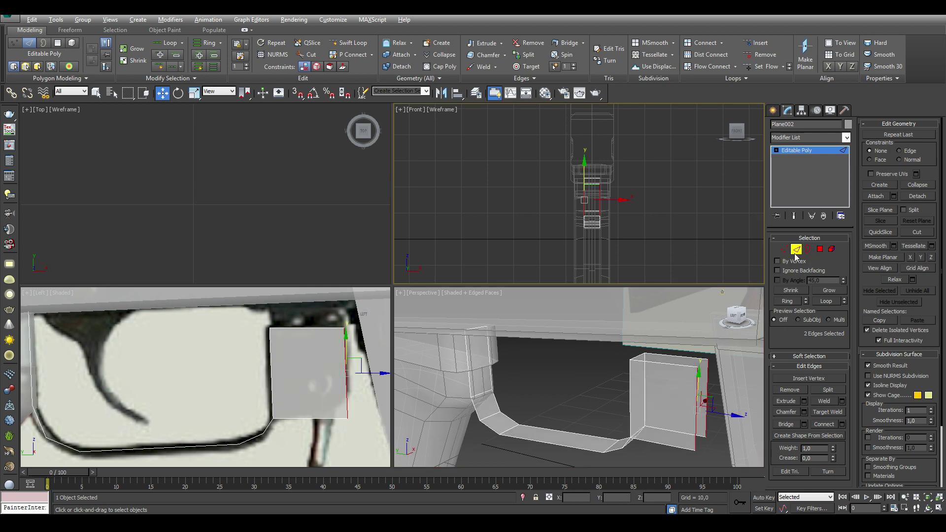
key("1")
left_click_drag(363, 427, 329, 400)
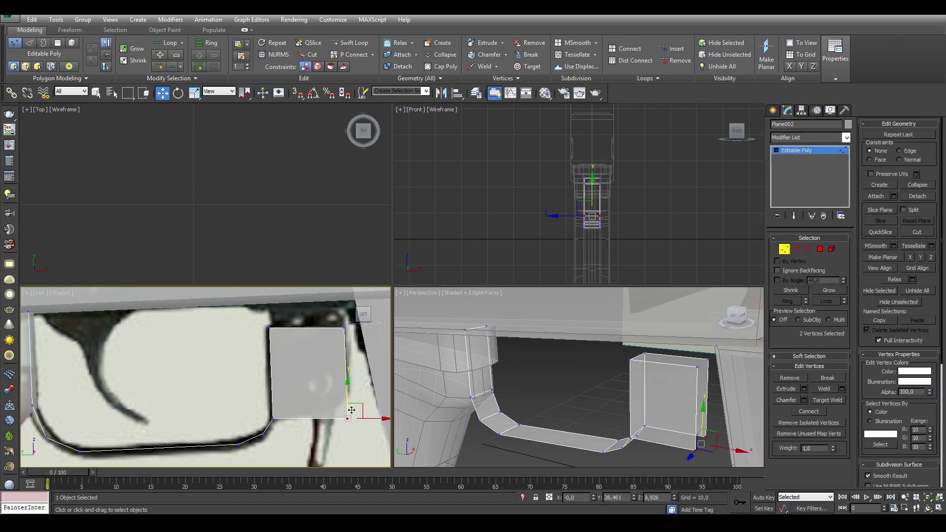
left_click(804, 399)
left_click_drag(213, 383, 213, 372)
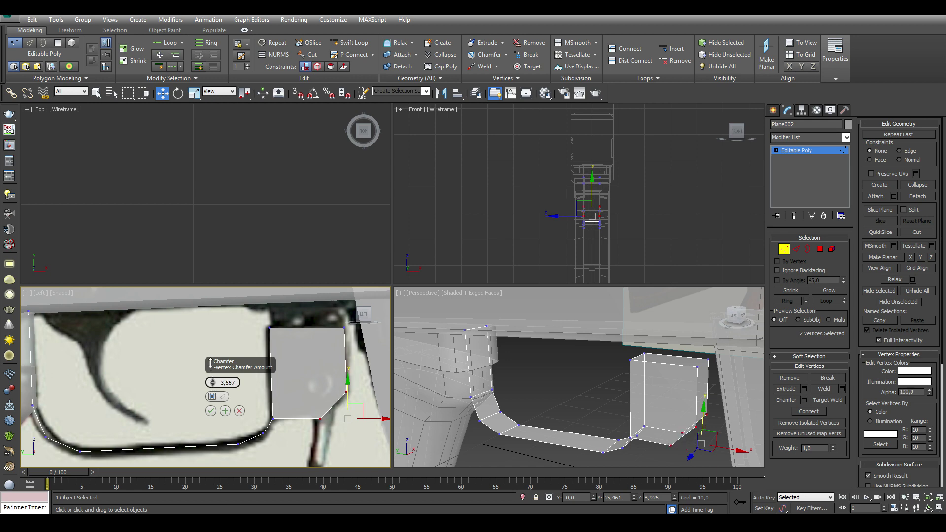
left_click(211, 410)
left_click_drag(354, 395, 353, 393)
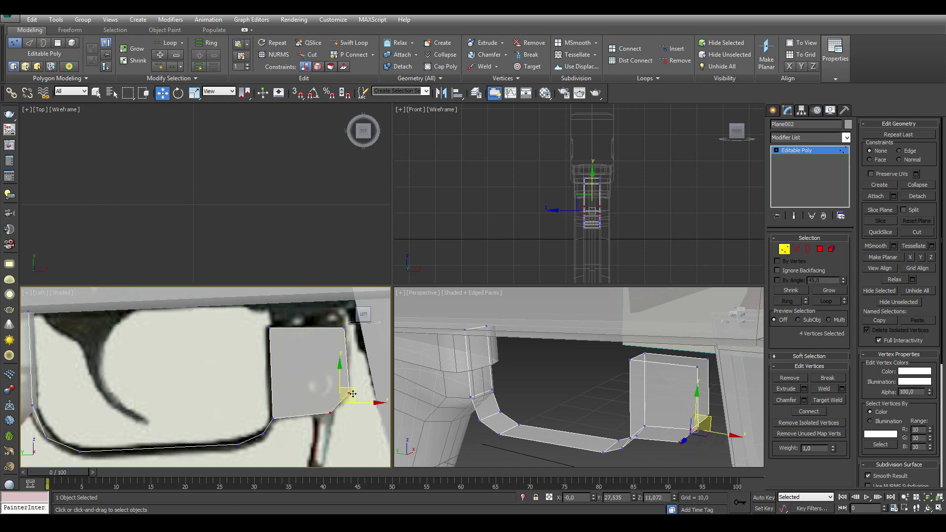
middle_click_drag(328, 415, 336, 406)
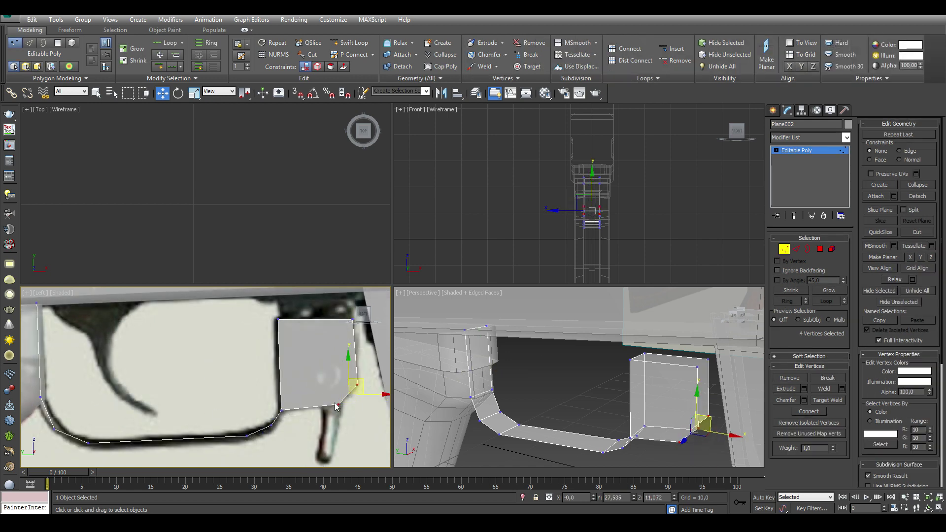
left_click(804, 400)
right_click(214, 383)
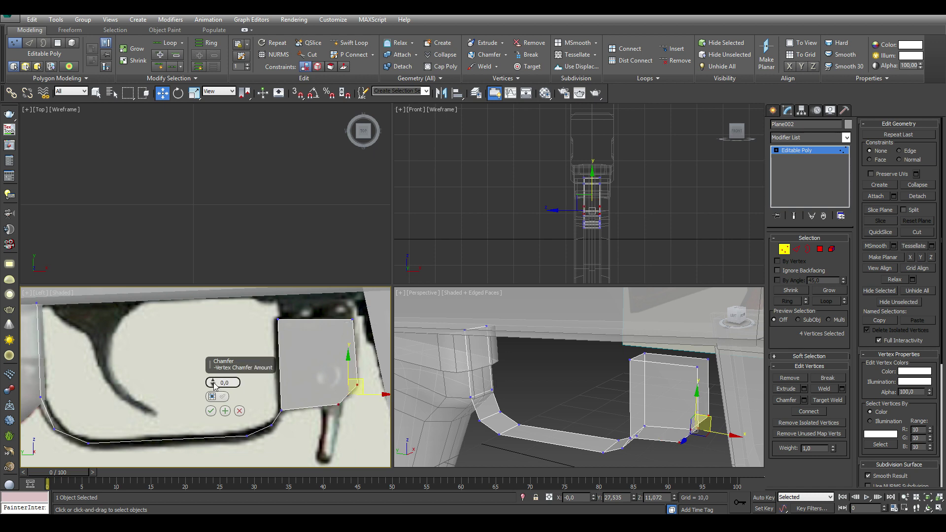
Commit the corner chamfer and give the trigger guard a Shell modifier with outer amount 1.18
left_click(211, 410)
left_click(809, 150)
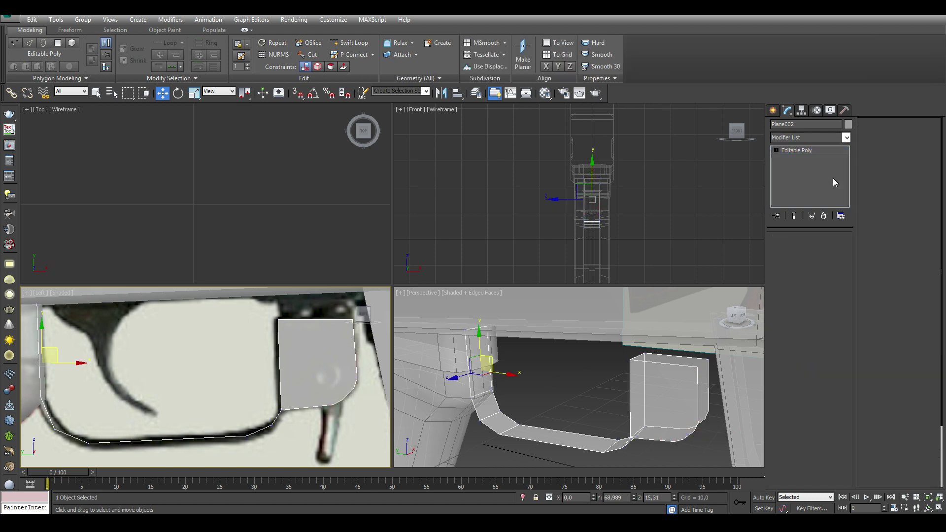
left_click(847, 138)
scroll(866, 386, "down", 15)
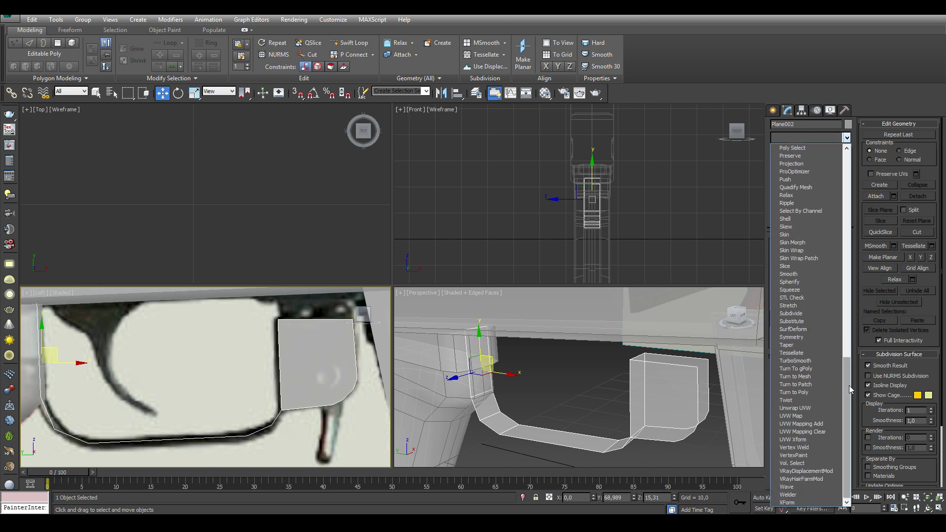
left_click(797, 220)
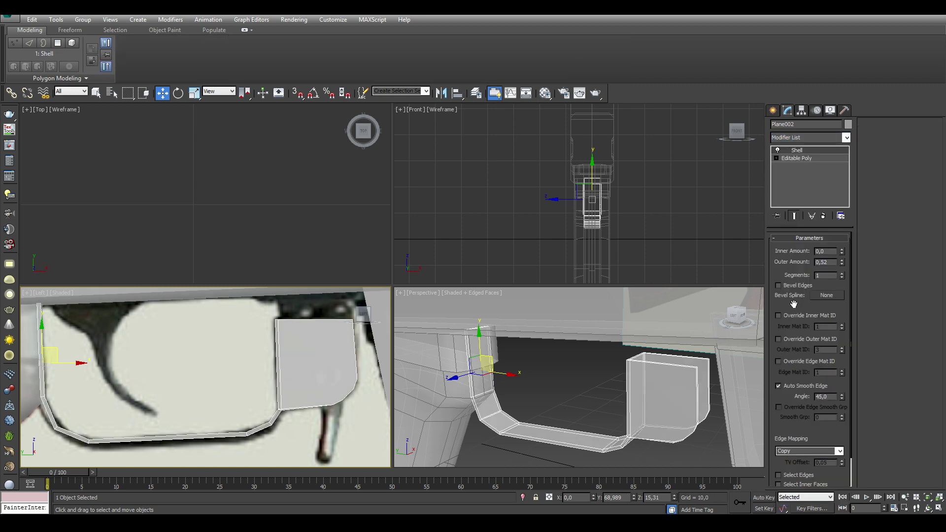
left_click_drag(843, 258, 846, 230)
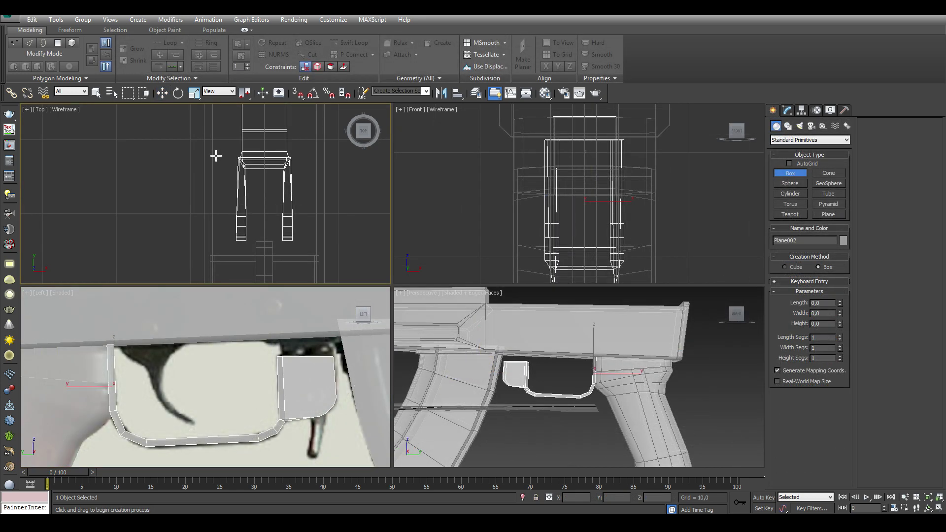
Draw a small box, then move and squash it to sit on top of the trigger guard
left_click_drag(216, 156, 314, 240)
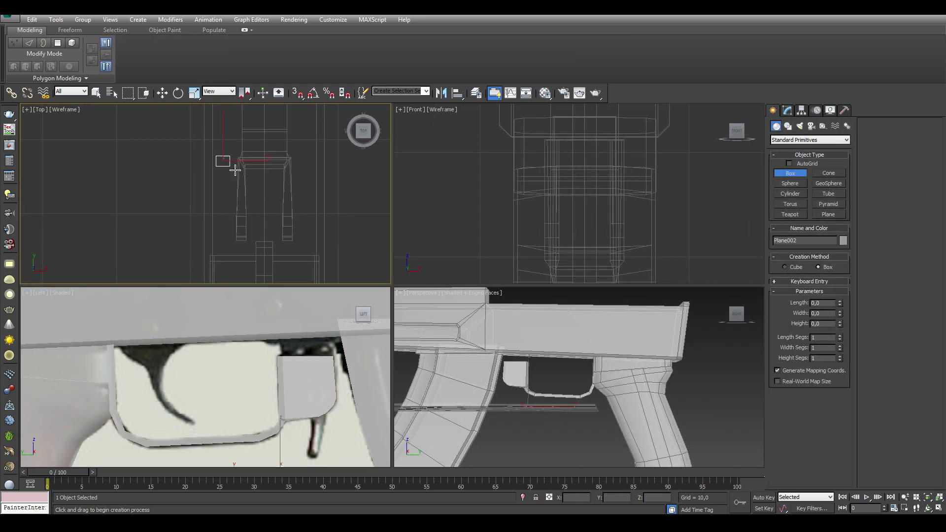
left_click(313, 235)
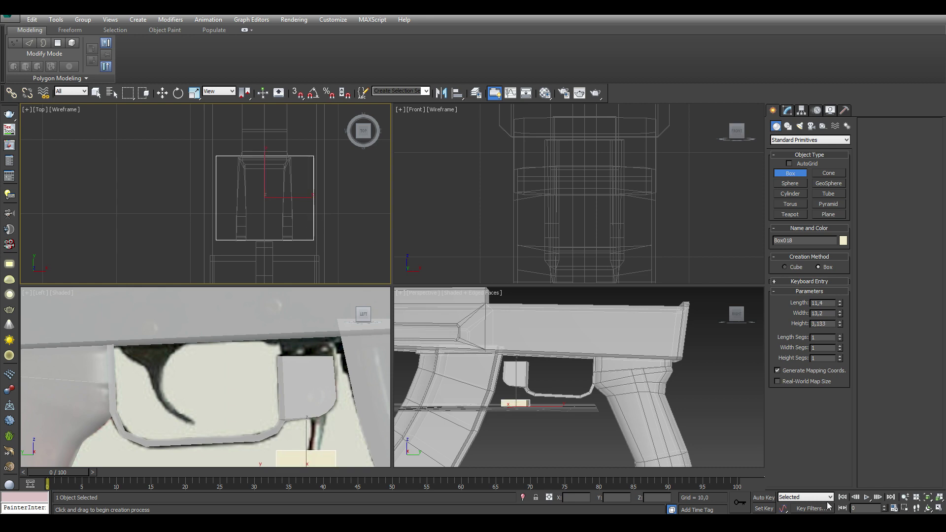
right_click(463, 382)
middle_click_drag(302, 412, 302, 398)
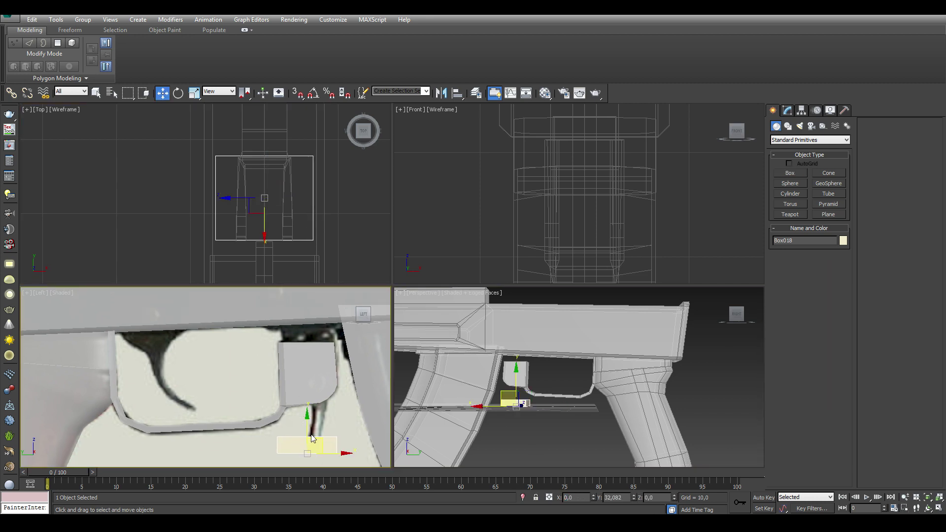
left_click_drag(311, 438, 308, 321)
scroll(308, 320, "up", 3)
key("r")
mouse_move(308, 364)
left_mouse_down()
mouse_move(278, 369)
mouse_move(257, 389)
left_mouse_up()
key("w")
key("r")
left_click_drag(258, 357, 258, 339)
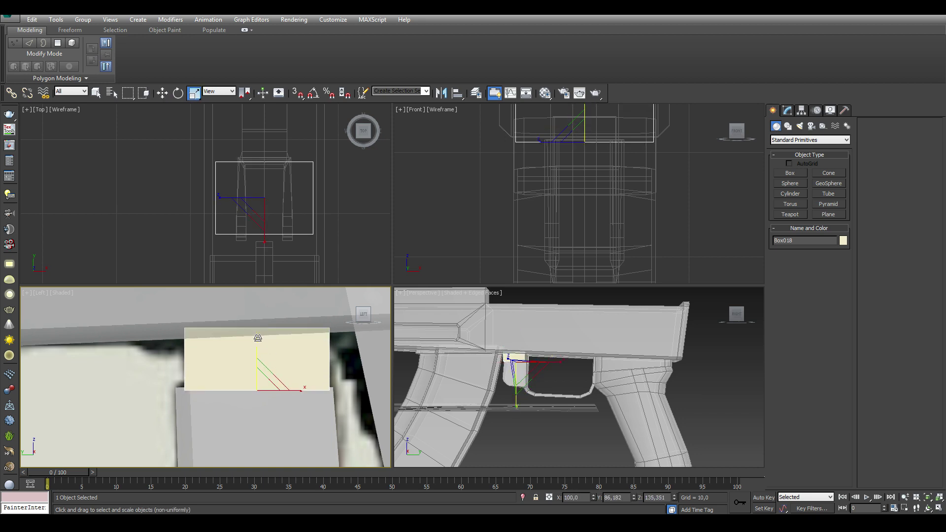
Create a second box, raise it in the side view and convert it to Editable Poly
left_click(790, 173)
middle_click_drag(232, 195, 233, 205)
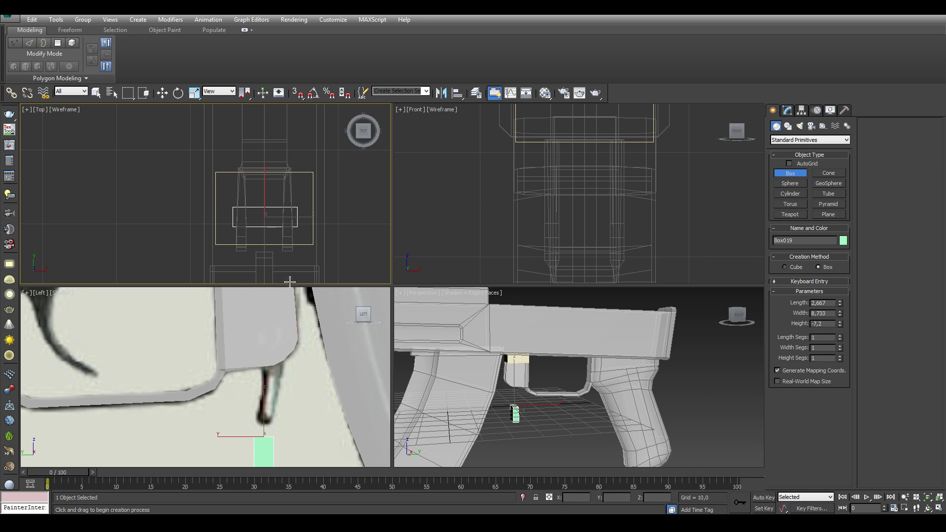
key("w")
left_click_drag(270, 364, 271, 335)
right_click(276, 345)
left_click(419, 459)
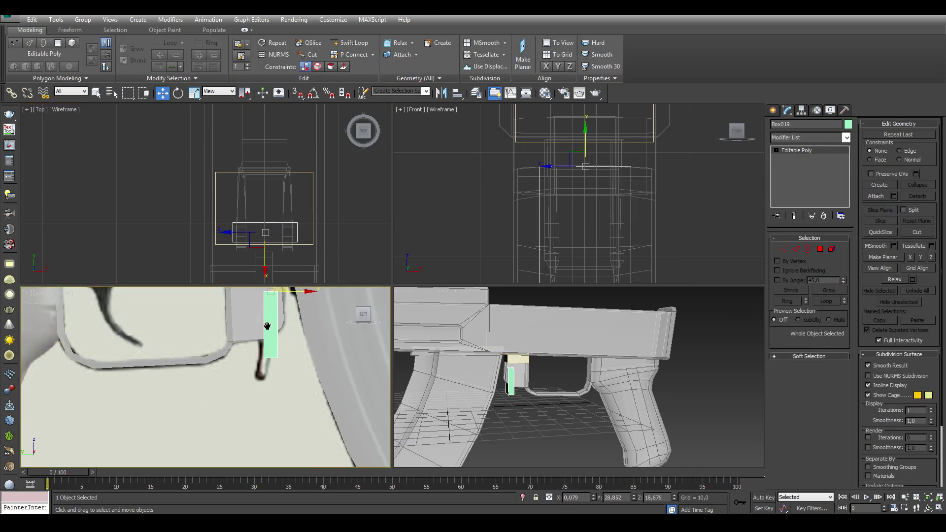
Widen the second box by moving its four bottom vertices
key("1")
left_click_drag(258, 392, 288, 409)
scroll(266, 389, "up", 3)
scroll(266, 389, "up", 3)
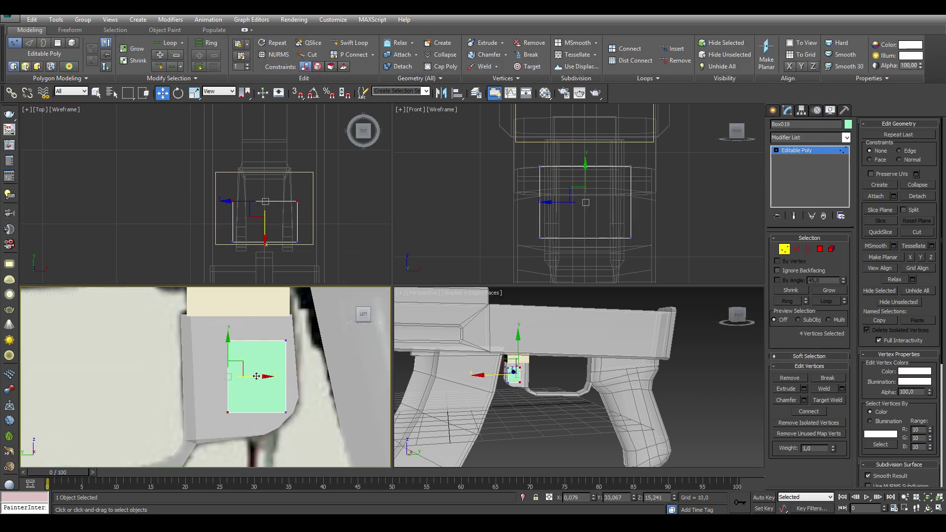
middle_click_drag(508, 374, 524, 333, "alt")
scroll(524, 334, "up", 5)
mouse_move(270, 343)
left_mouse_down()
mouse_move(317, 342)
mouse_move(278, 345)
left_mouse_up()
Extrude the second box's bottom face downward
key("4")
left_click(507, 394)
left_click(804, 389)
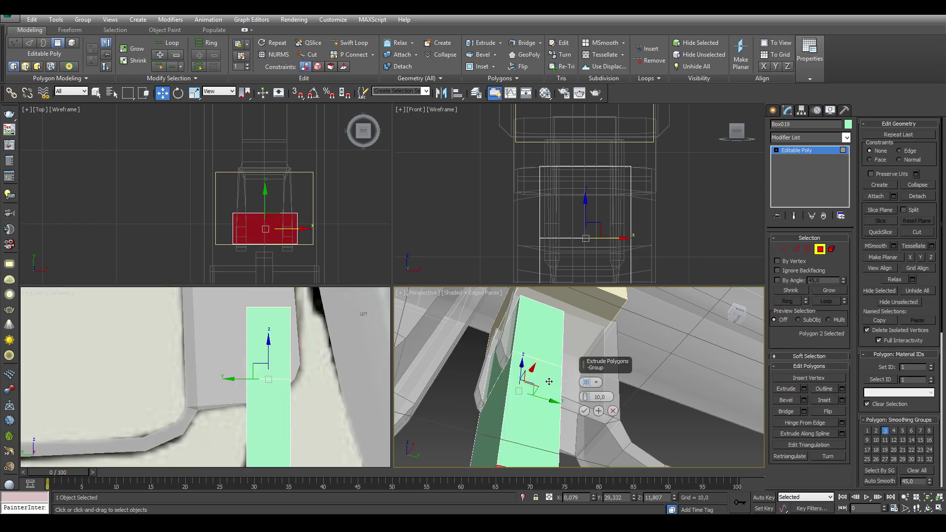
left_click_drag(587, 398, 588, 392)
left_click(584, 411)
Taper the extruded tip's vertices inward and draw a pink box above the trigger
key("1")
mouse_move(237, 389)
left_mouse_down()
mouse_move(296, 409)
mouse_move(280, 396)
mouse_move(272, 407)
mouse_move(306, 404)
mouse_move(278, 393)
left_mouse_up()
key("4")
scroll(207, 375, "up", 2)
key("1")
scroll(271, 407, "up", 2)
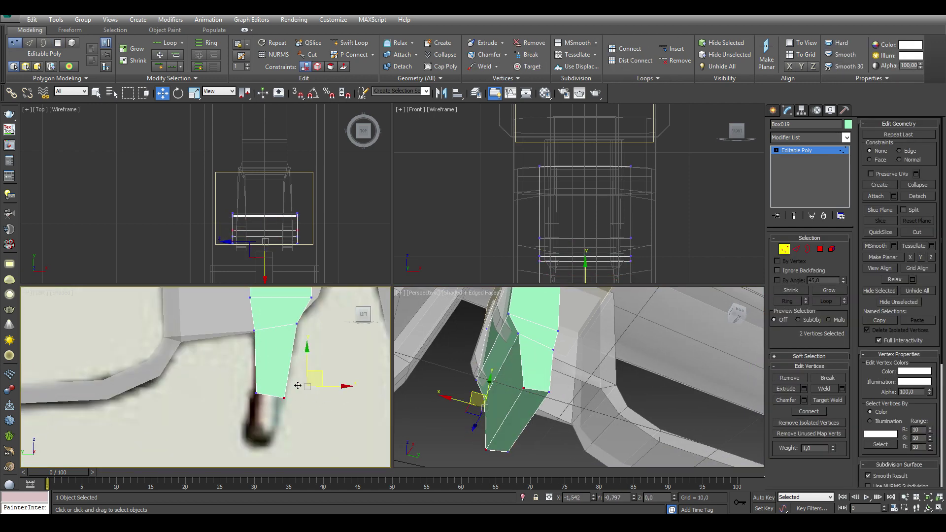
key("4")
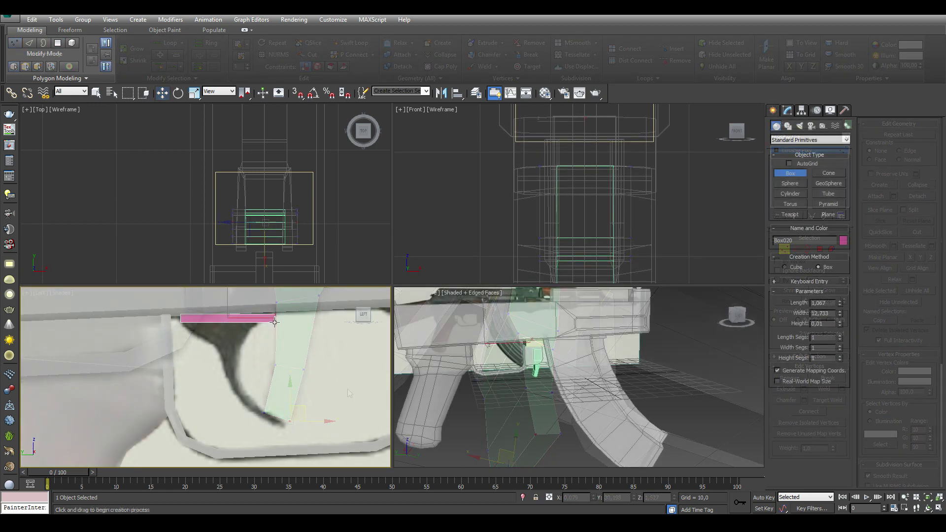
left_click_drag(275, 322, 275, 323)
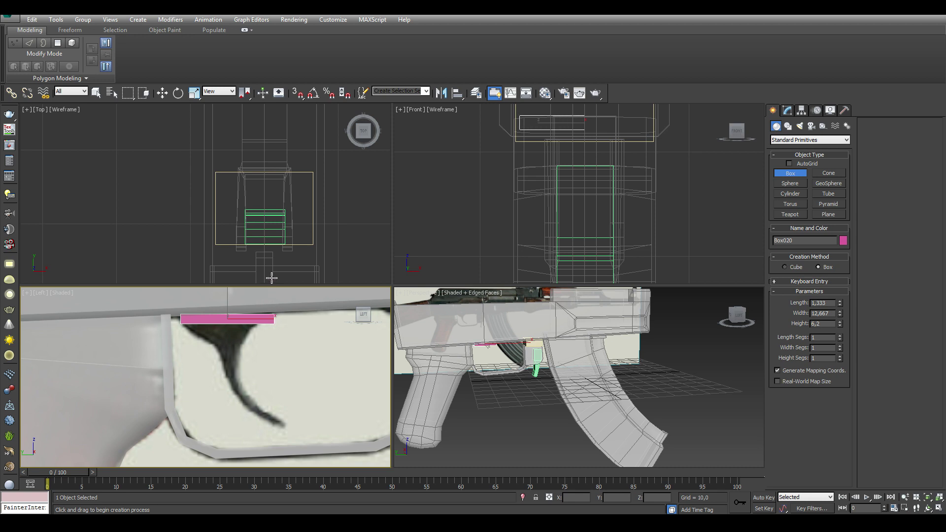
Convert the pink box to Editable Poly and extrude its end face downward in segments
right_click(262, 314)
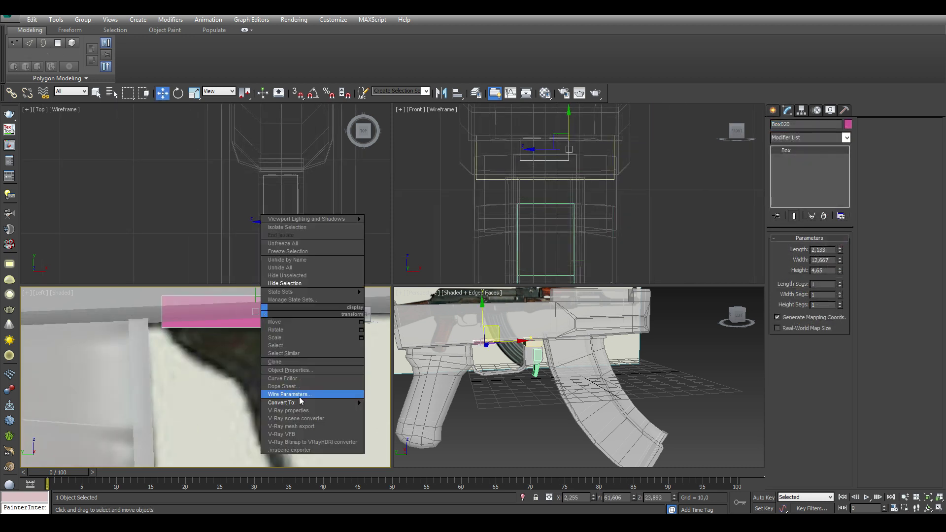
left_click(378, 408)
left_click(819, 250)
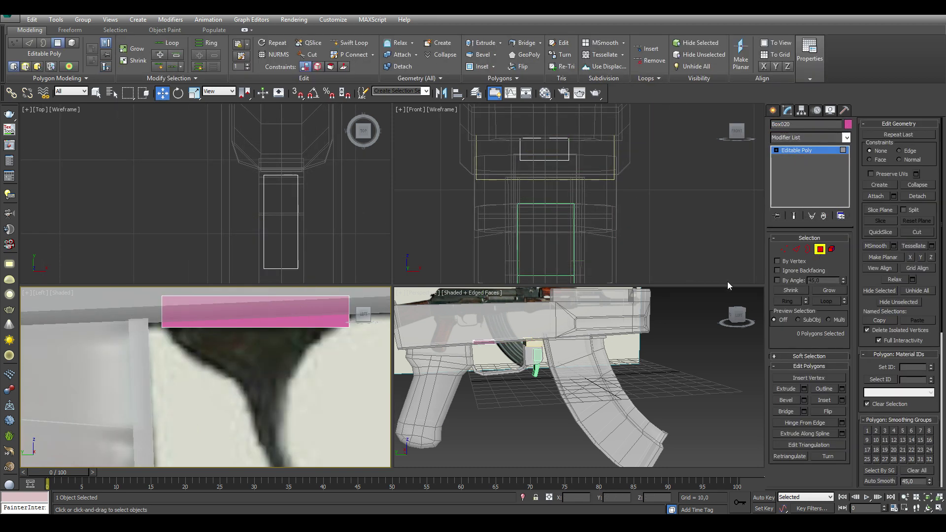
middle_click_drag(523, 361, 488, 354, "alt")
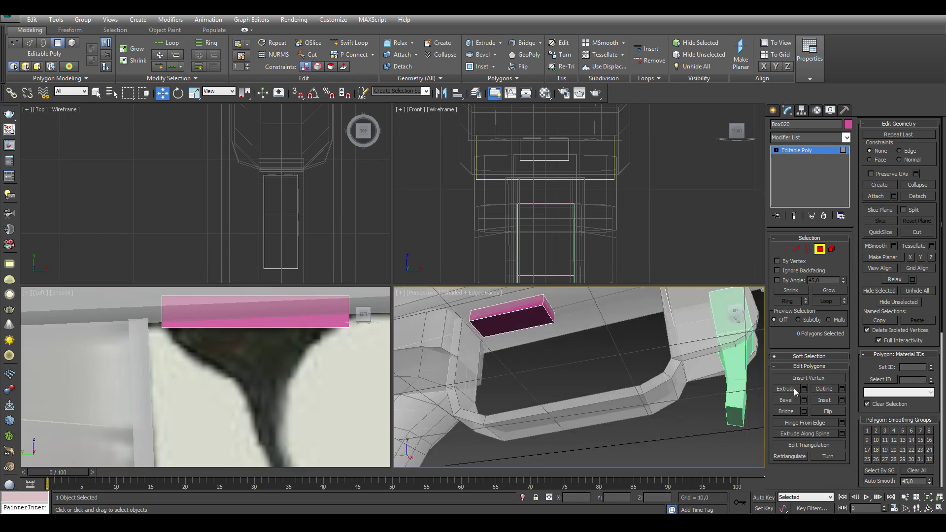
left_click(787, 389)
left_click_drag(515, 318, 518, 345)
In the maximized side view, move the upper vertices to trace the trigger curve
key("1")
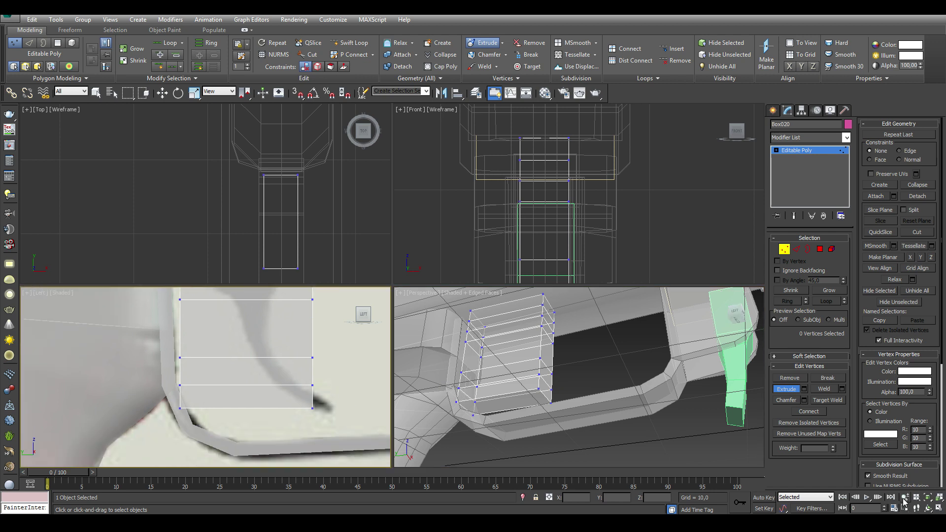
key("alt+w")
key("w")
mouse_move(507, 375)
left_mouse_down()
mouse_move(587, 394)
mouse_move(445, 264)
left_mouse_up()
middle_click_drag(458, 263, 472, 253)
left_click_drag(528, 239, 226, 283)
left_click_drag(360, 247, 360, 301)
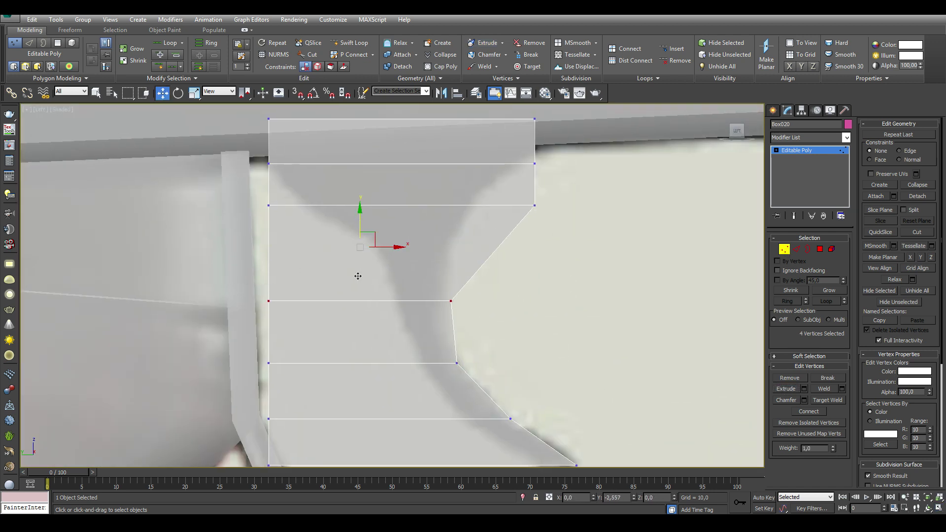
mouse_move(613, 207)
left_mouse_down()
mouse_move(560, 239)
mouse_move(499, 211)
left_mouse_up()
left_click(535, 164)
left_click_drag(535, 164, 522, 164)
Move the remaining vertices onto the trigger outline, bending the lower tip into place
middle_click_drag(523, 168, 549, 193)
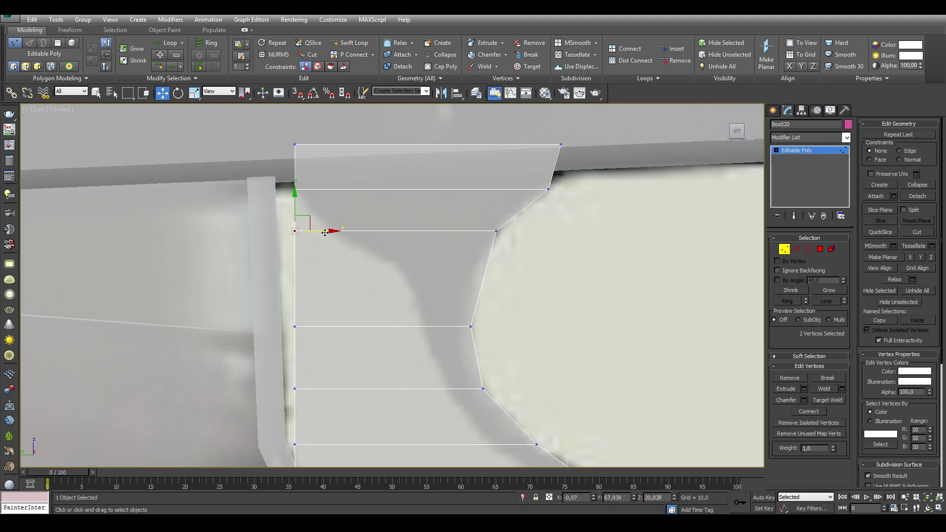
left_click_drag(294, 231, 334, 231)
left_click(295, 326)
mouse_move(328, 326)
left_mouse_down()
mouse_move(459, 320)
mouse_move(438, 273)
left_mouse_up()
middle_click_drag(439, 273, 433, 217)
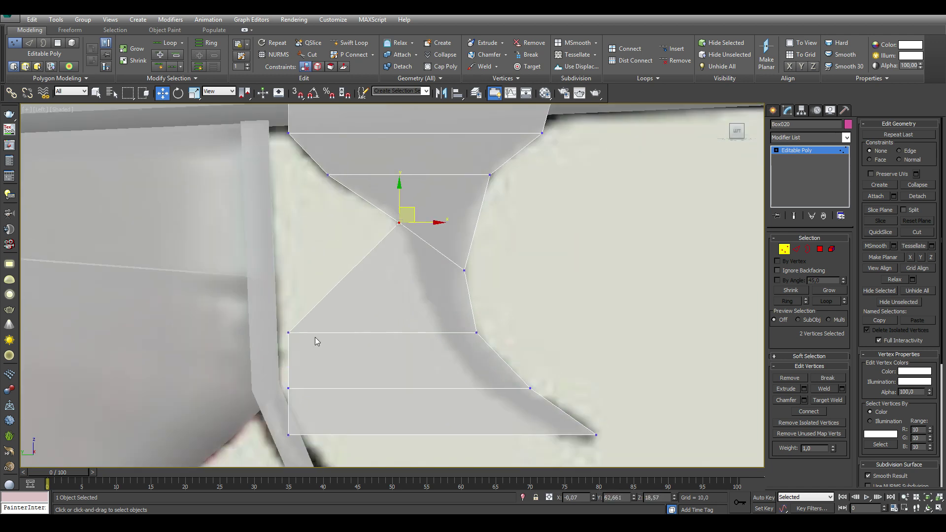
left_click(288, 332)
left_click_drag(320, 333, 471, 333)
left_click(288, 388)
left_click_drag(320, 388, 504, 389)
scroll(503, 390, "down", 4)
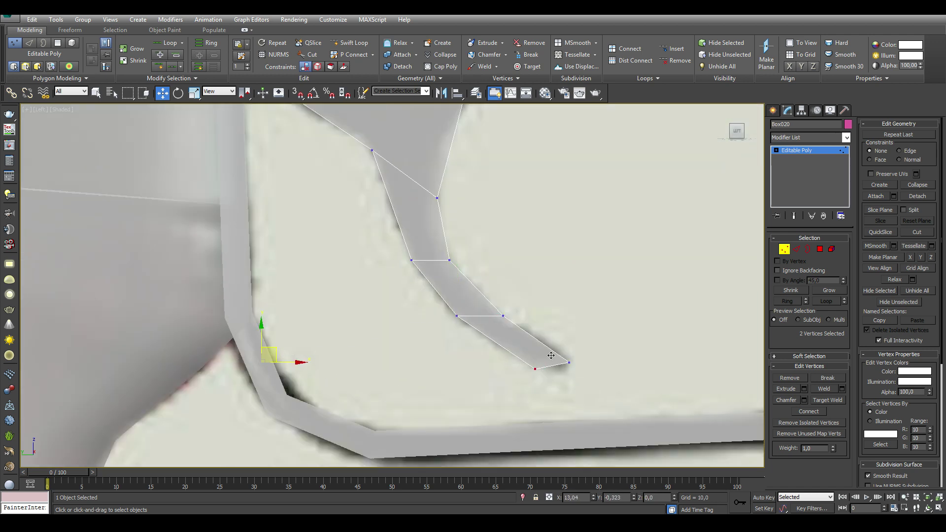
key("1")
key("alt+w")
left_click(711, 419)
Finish the cylinder's height and convert it to Editable Poly
scroll(549, 355, "down", 5)
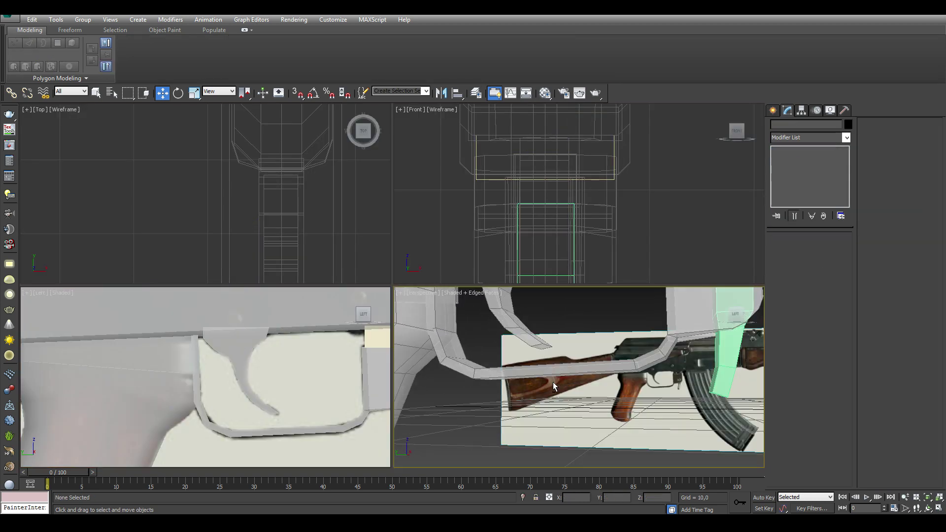
scroll(553, 383, "down", 3)
middle_click_drag(553, 372, 551, 370, "alt")
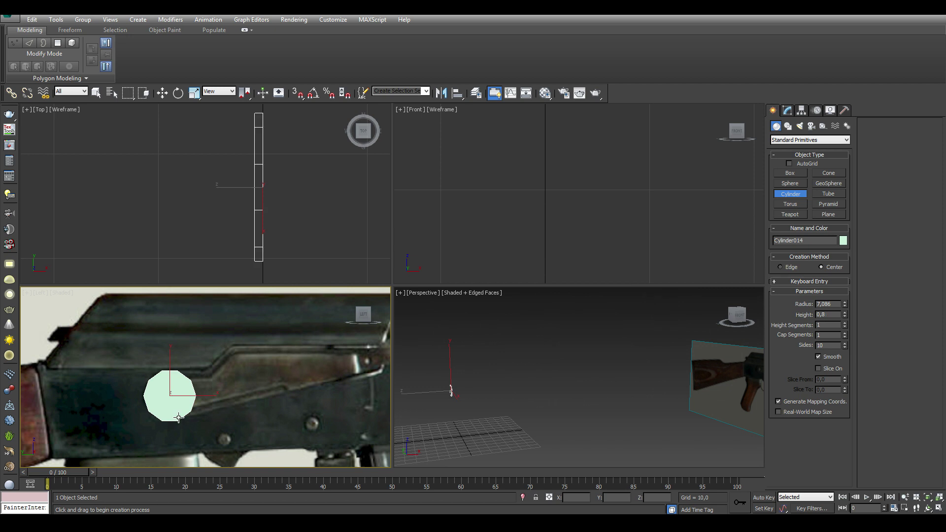
left_click(179, 433)
right_click(317, 228)
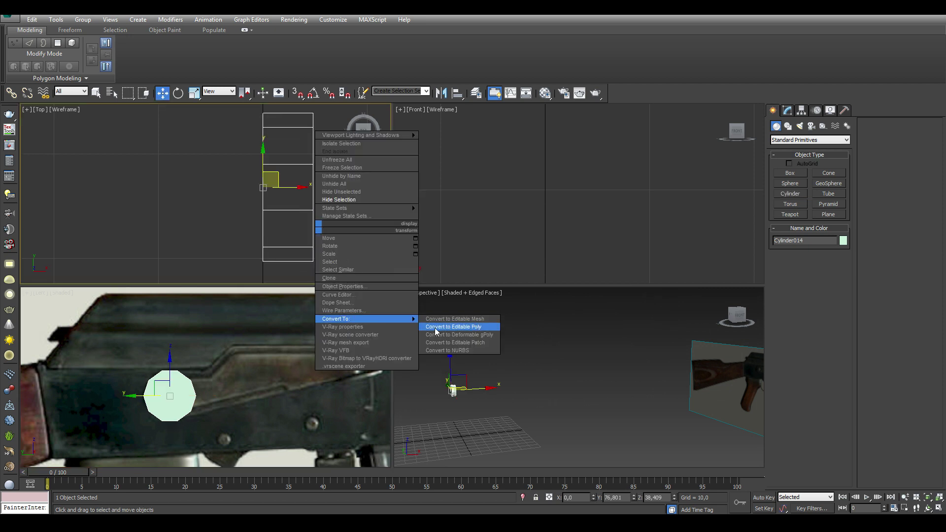
left_click(436, 328)
left_click(820, 249)
mouse_move(347, 268)
left_mouse_down()
mouse_move(313, 196)
mouse_move(296, 119)
left_mouse_up()
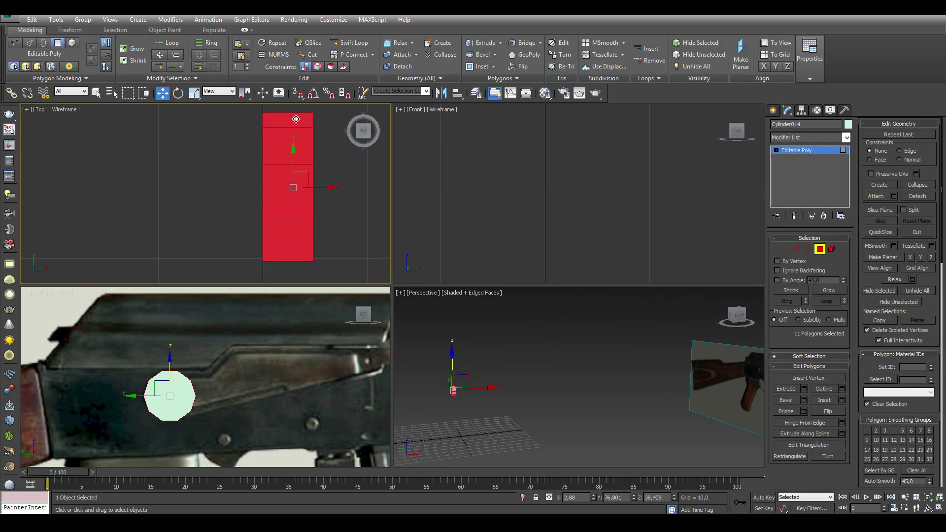
left_click(315, 128)
Inset the cylinder's round cap face to form a rim
scroll(181, 391, "up", 2)
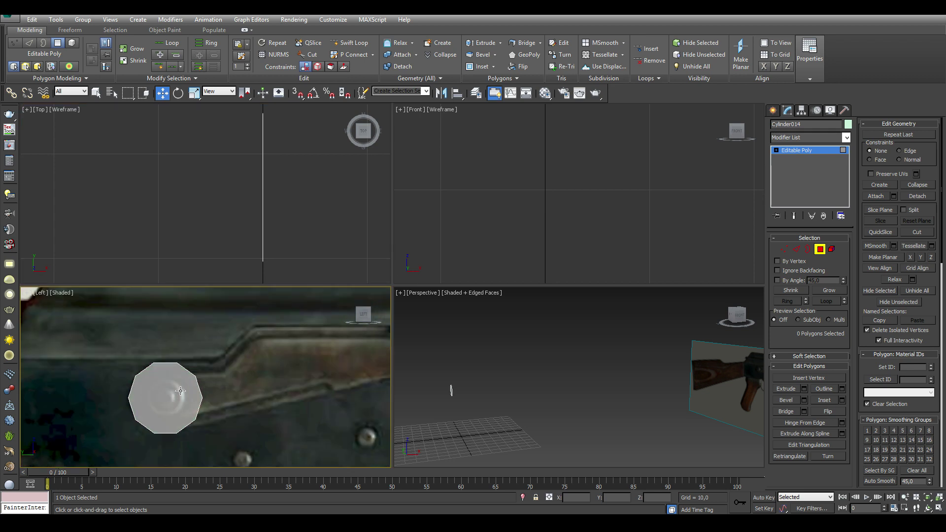
scroll(180, 391, "up", 1)
left_click(181, 389)
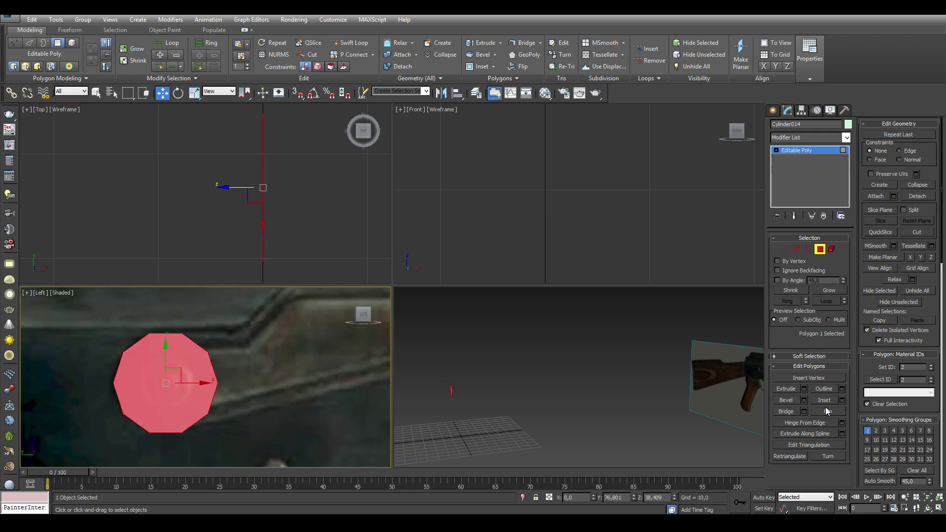
left_click(841, 401)
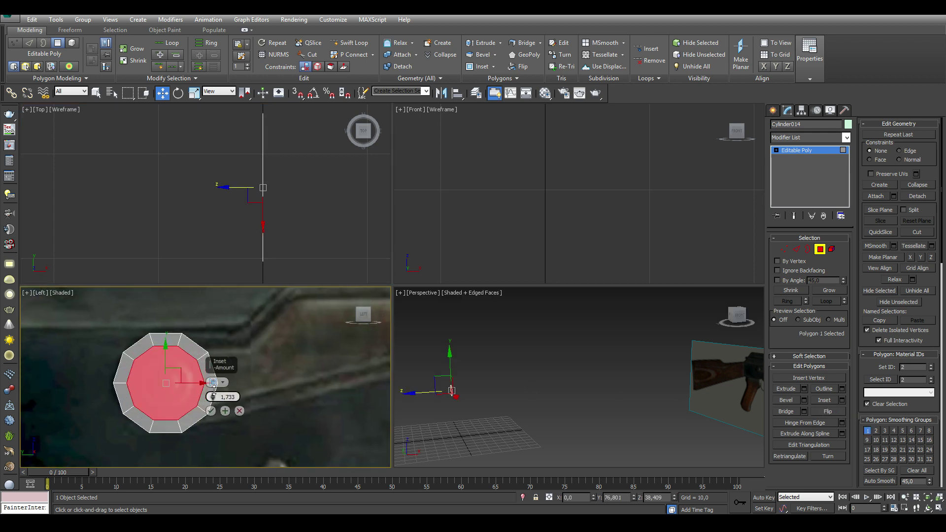
left_click(215, 409)
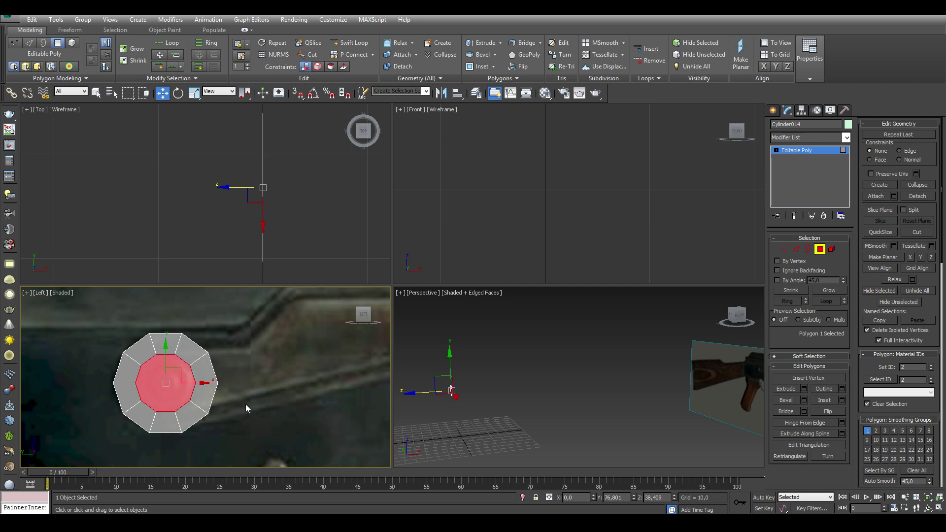
Extend four outer cap edges rightward into new faces and make them planar
left_click(796, 250)
left_click(206, 418)
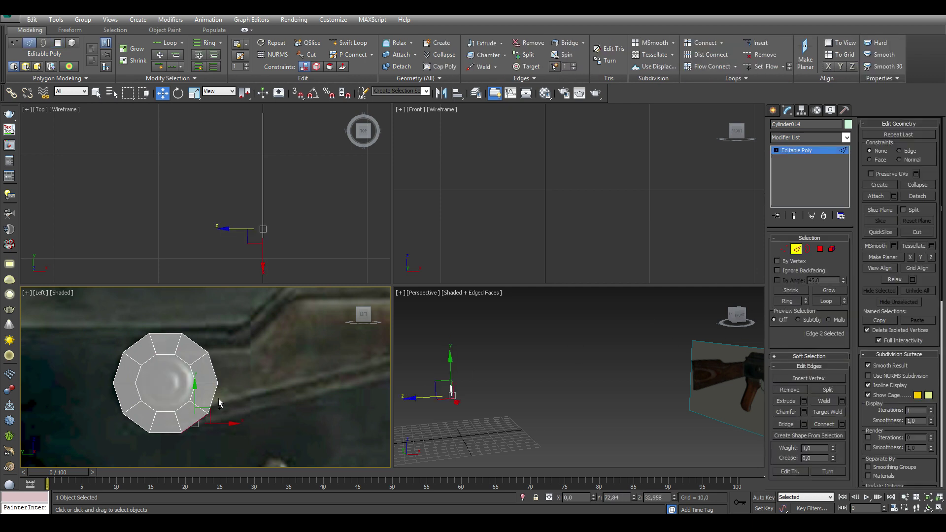
left_click(211, 399, "ctrl")
left_click(211, 368, "ctrl")
left_click(200, 346, "ctrl")
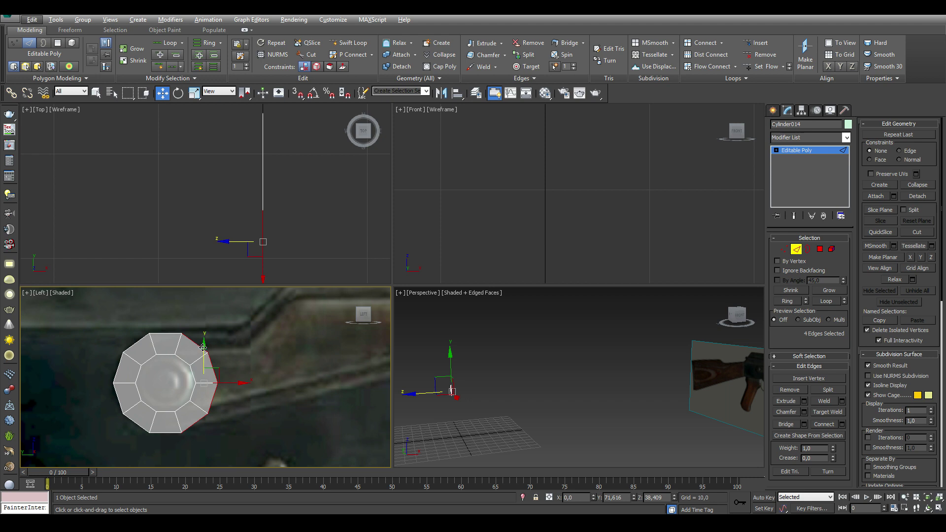
left_click_drag(235, 384, 285, 384, "shift")
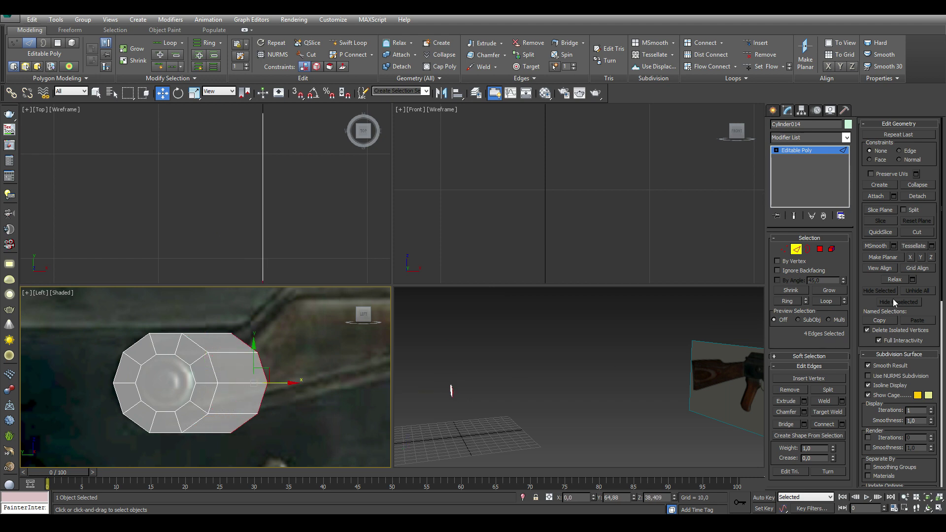
left_click(910, 258)
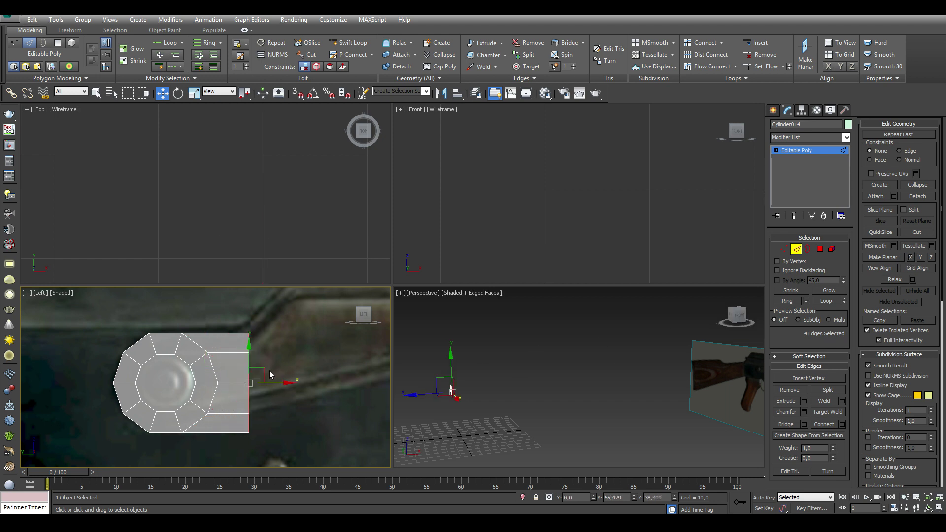
Extend the end edges up, then out into a long horizontal arm body
key("1")
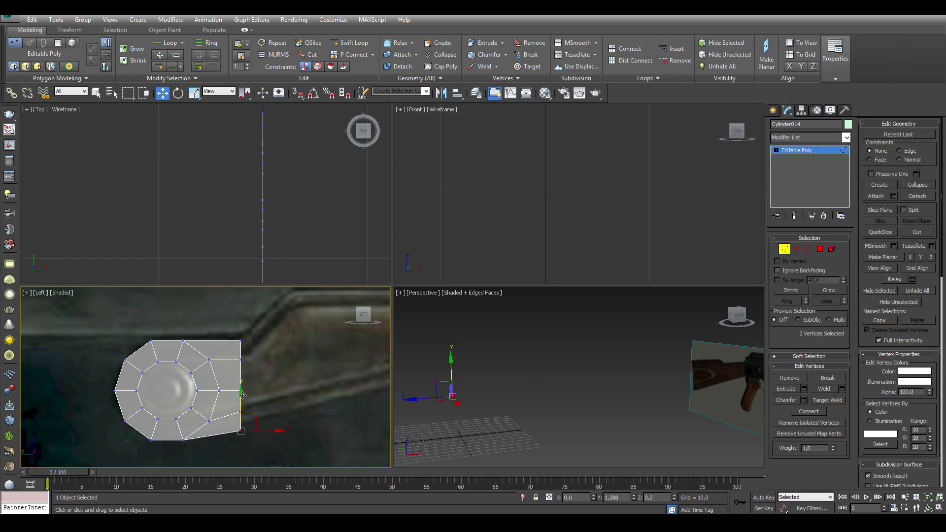
middle_click_drag(243, 396, 214, 414)
key("2")
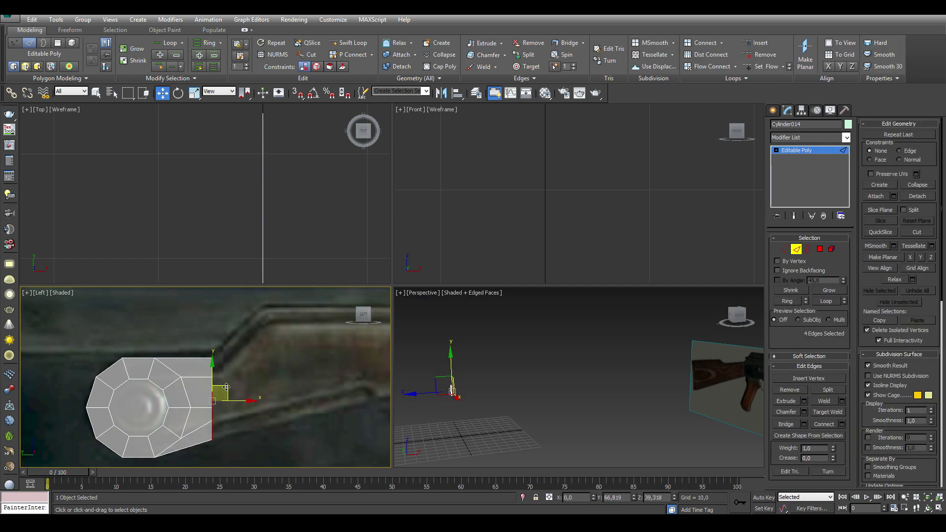
left_click_drag(226, 387, 261, 340, "shift")
left_click(784, 248)
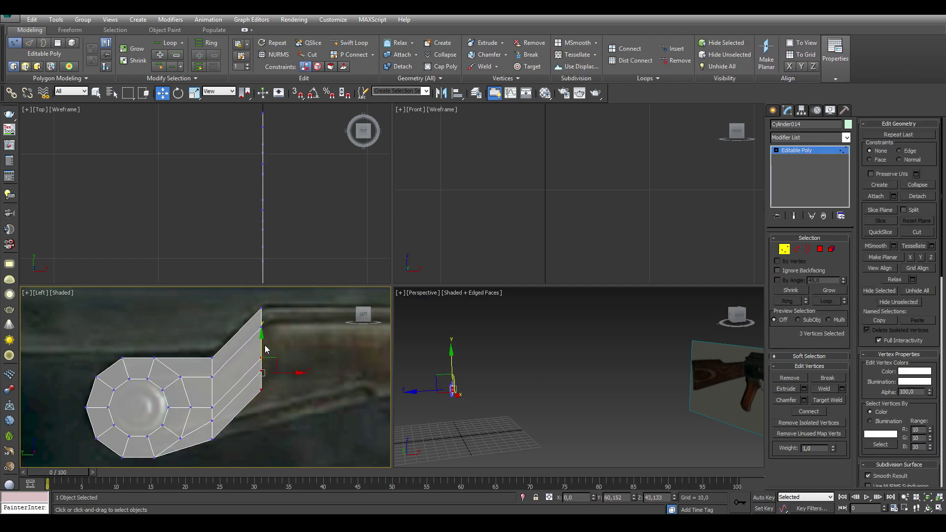
left_click(796, 249)
middle_click_drag(256, 394, 177, 379)
left_click_drag(176, 383, 390, 383, "shift")
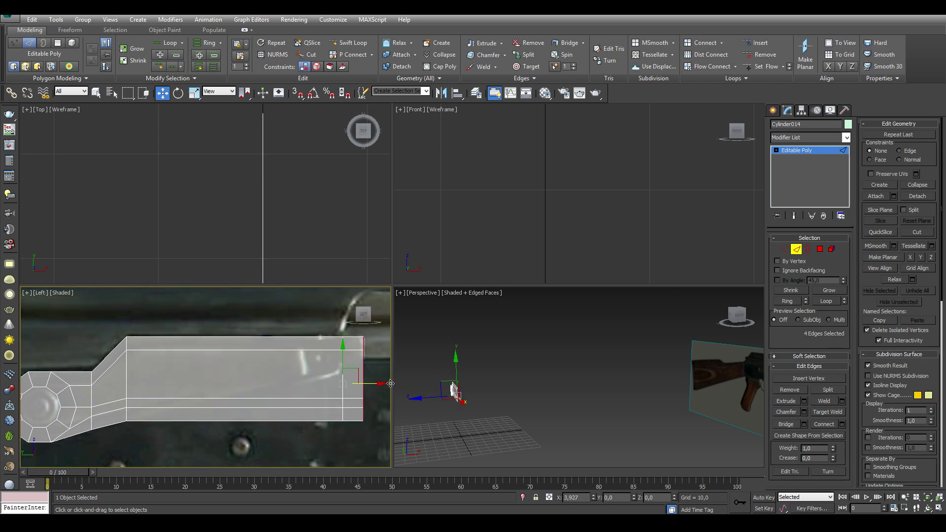
Raise the vertices at the arm's far end to match the reference
left_click(784, 249)
left_click_drag(330, 374, 380, 429)
middle_click_drag(377, 450, 348, 427)
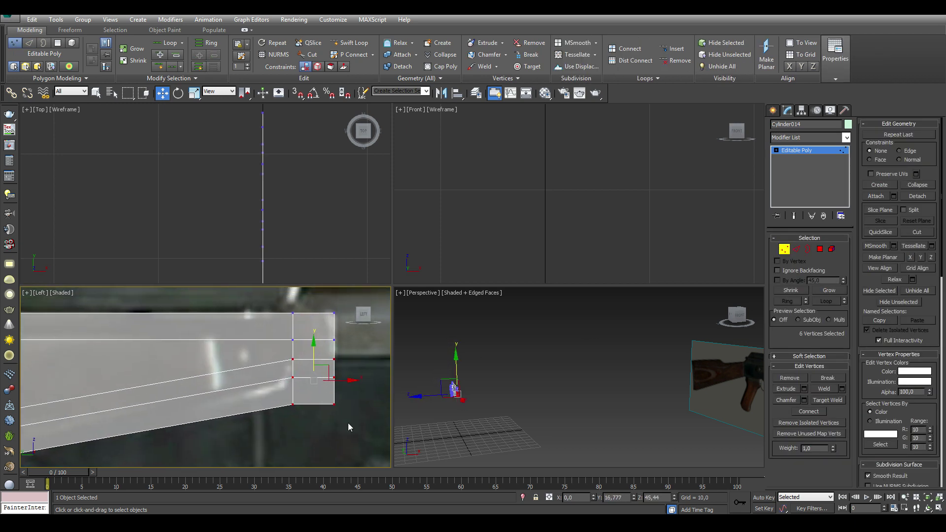
left_click_drag(345, 348, 288, 333, "ctrl")
left_click_drag(314, 340, 314, 323)
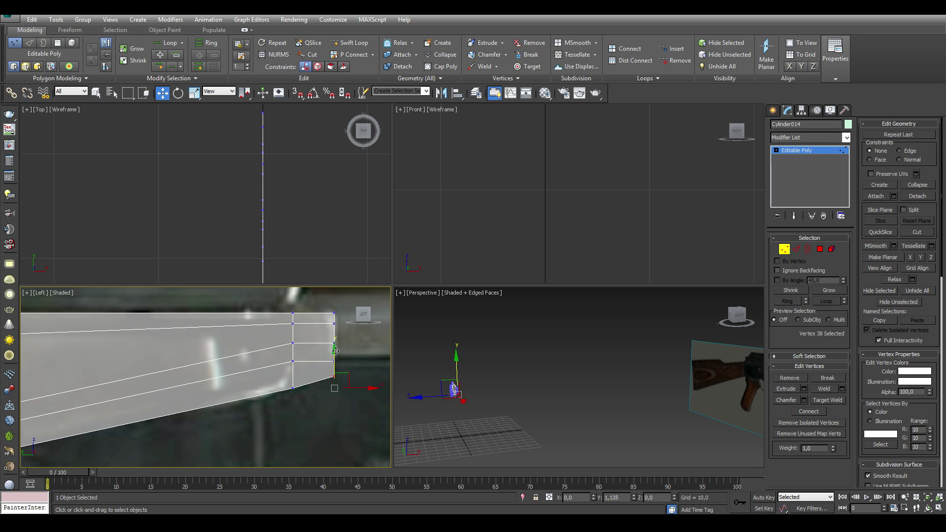
Select and inspect vertices near the ring end and the arm's far right end
middle_click_drag(364, 340, 236, 424)
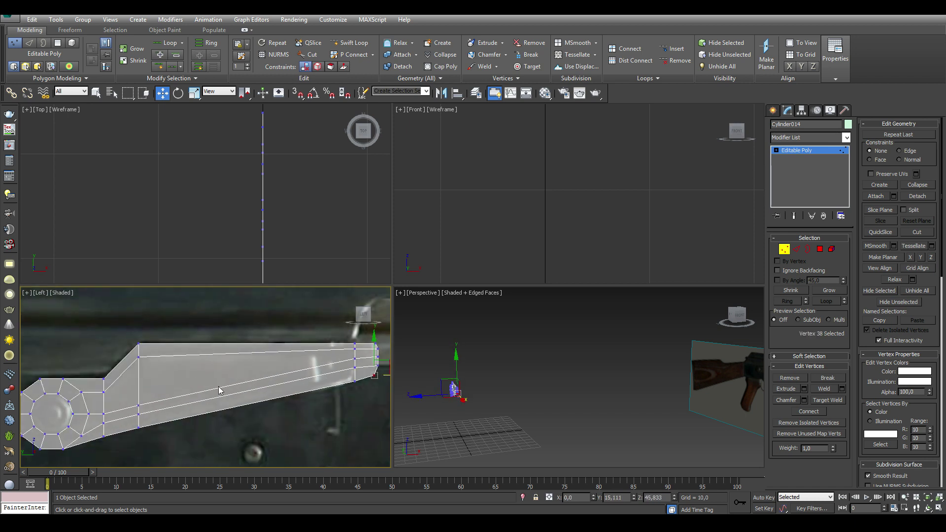
scroll(237, 424, "up", 3)
left_click(233, 404)
scroll(237, 428, "down", 3)
scroll(217, 394, "up", 3)
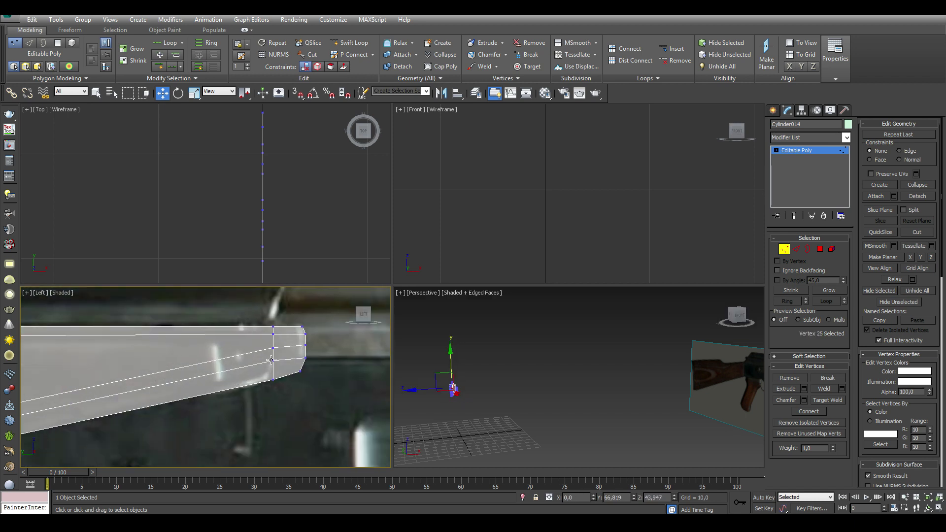
scroll(217, 395, "down", 3)
left_click_drag(199, 379, 214, 387)
left_click(204, 368)
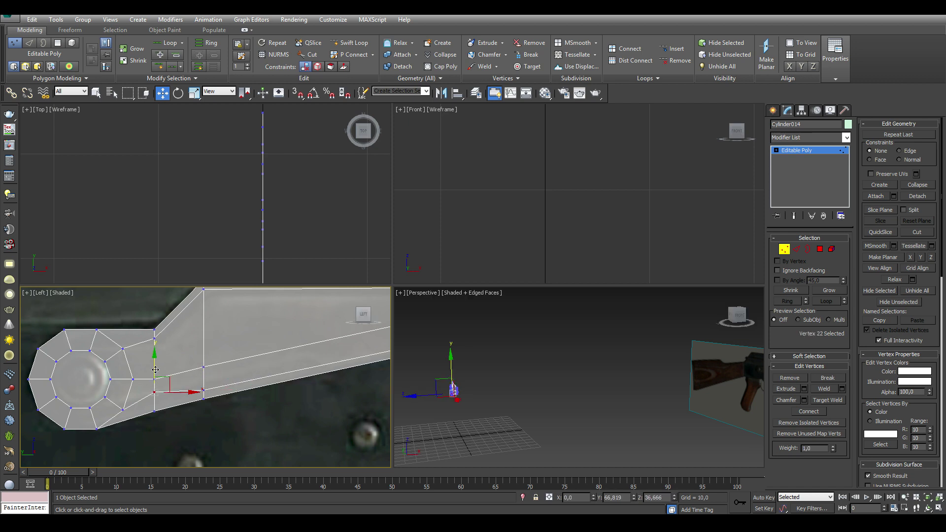
scroll(289, 372, "down", 1)
middle_click_drag(289, 372, 287, 380)
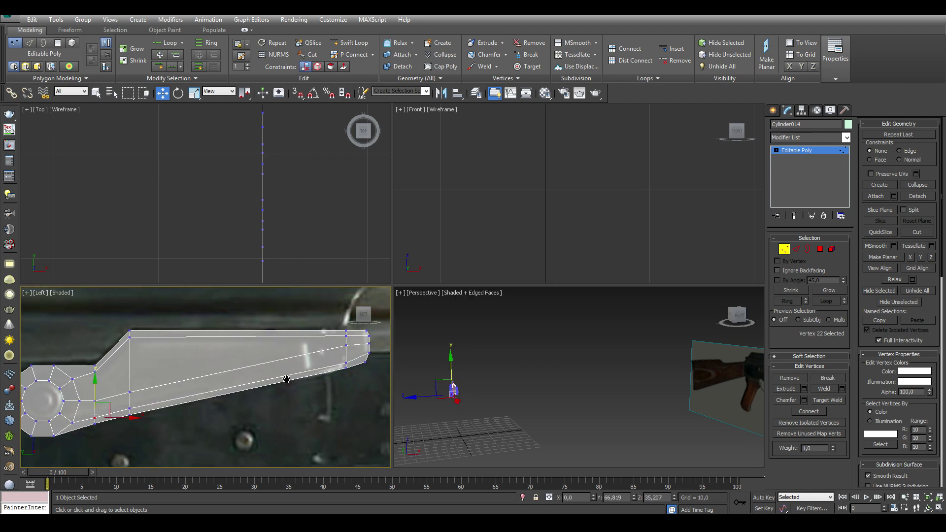
QuickSlice across the arm and select and frame the edges beside the new slice
left_click(880, 232)
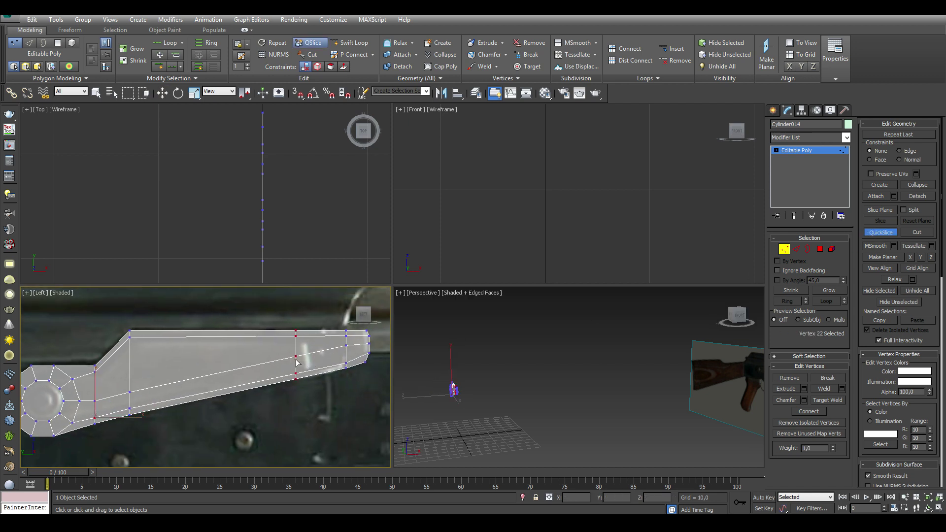
left_click(797, 249)
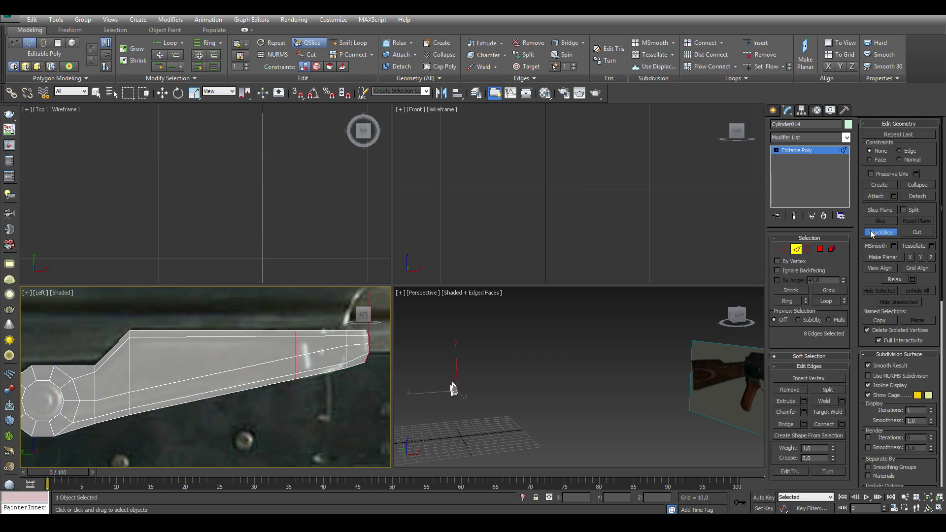
left_click(332, 374)
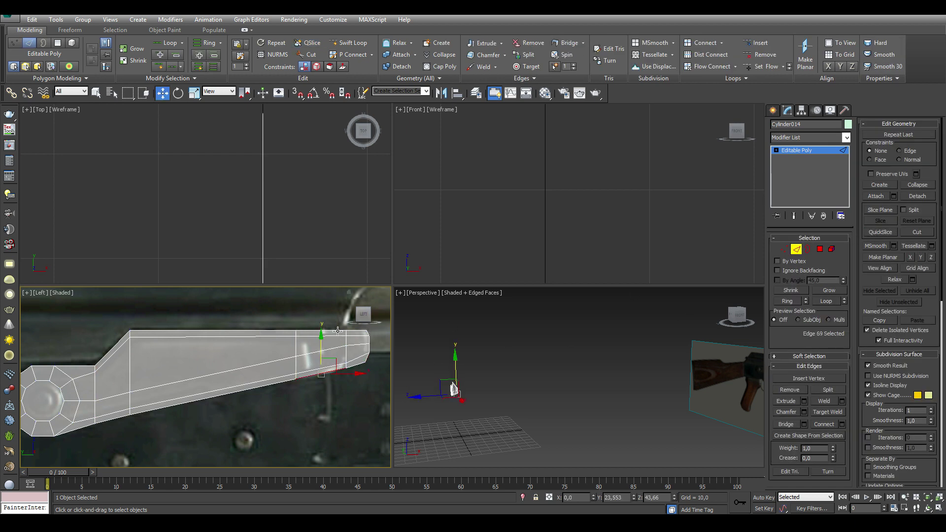
left_click(338, 331, "ctrl")
scroll(283, 205, "down", 5)
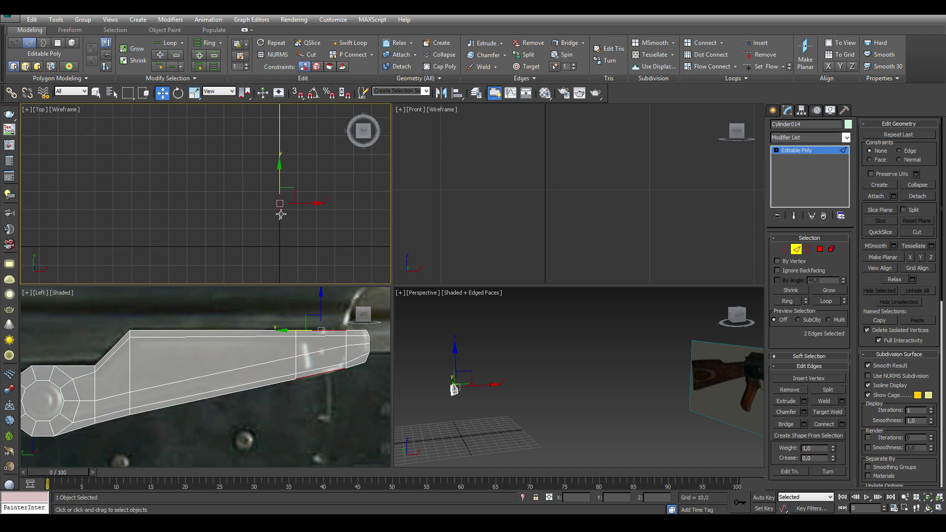
scroll(281, 215, "up", 3)
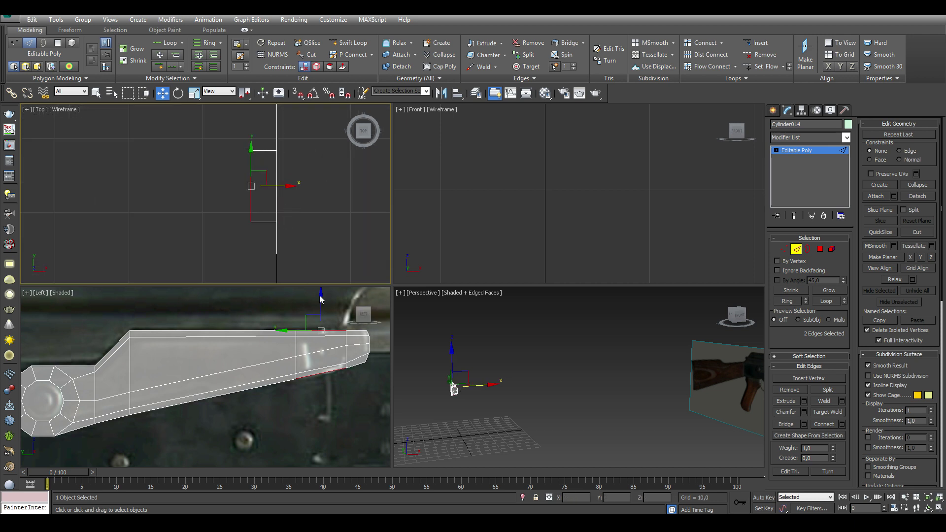
left_click(335, 368)
key("z")
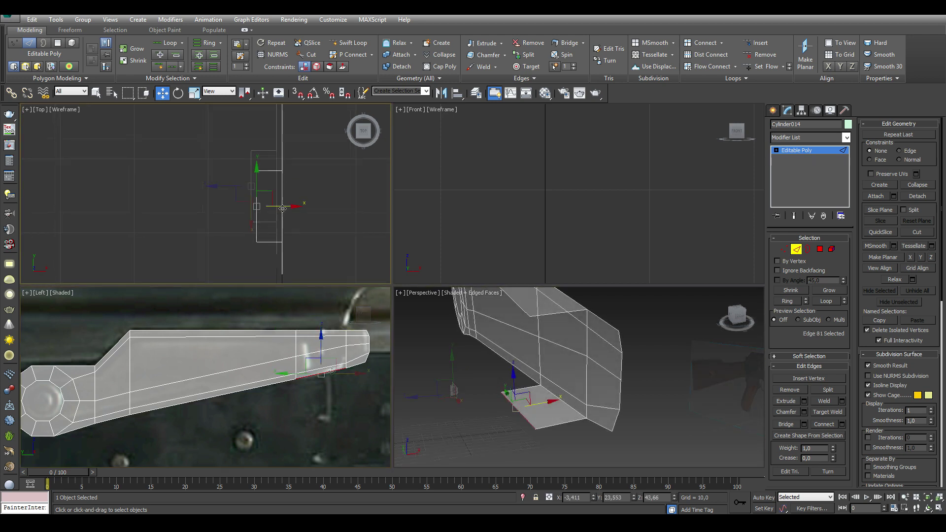
Chamfer the four corner vertices in the top view
left_click(784, 249)
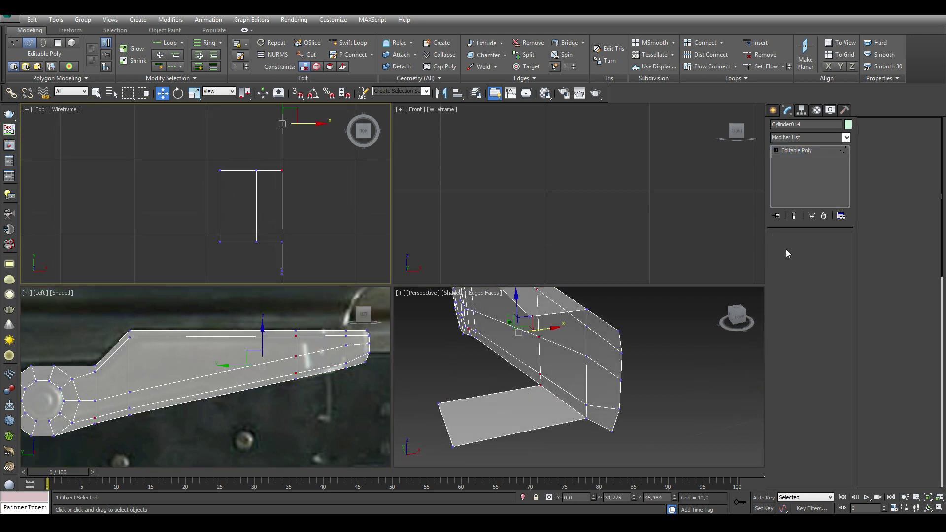
left_click_drag(201, 148, 277, 255)
left_click(804, 400)
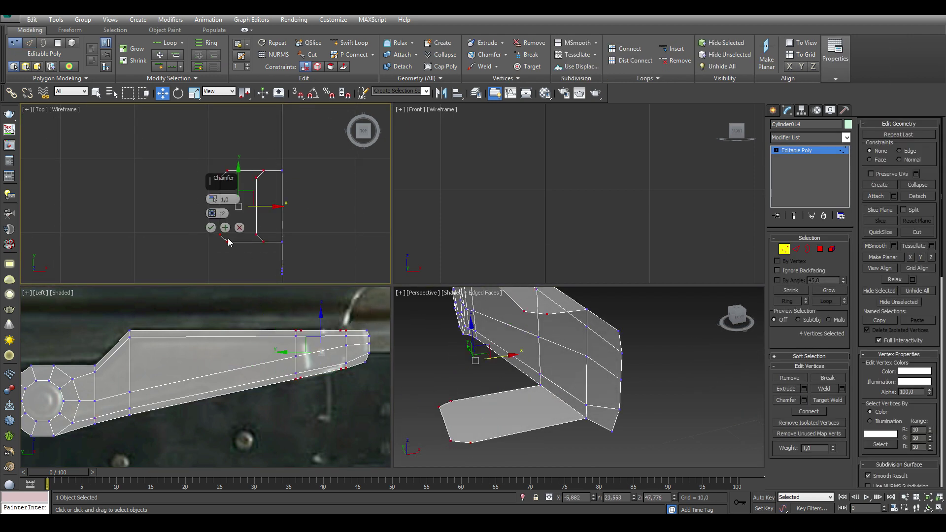
left_click(219, 226)
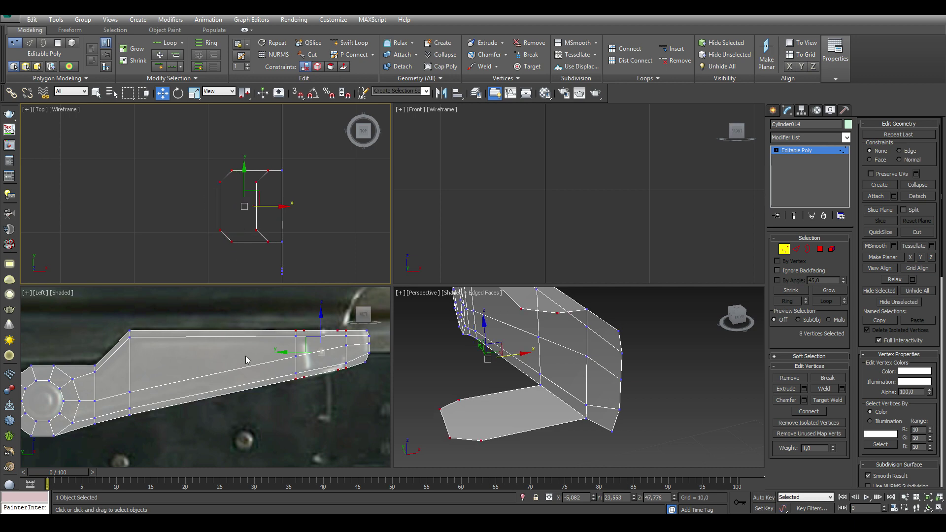
Bevel the arm's side polygons with outline -0.471, and bevel the round cap polygon
key("4")
left_click_drag(42, 402, 160, 366)
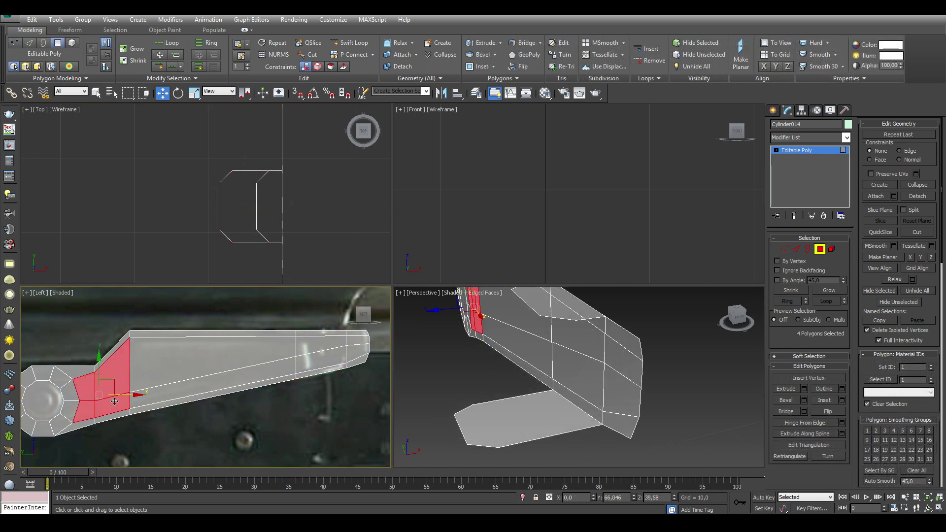
left_click(160, 365, "ctrl")
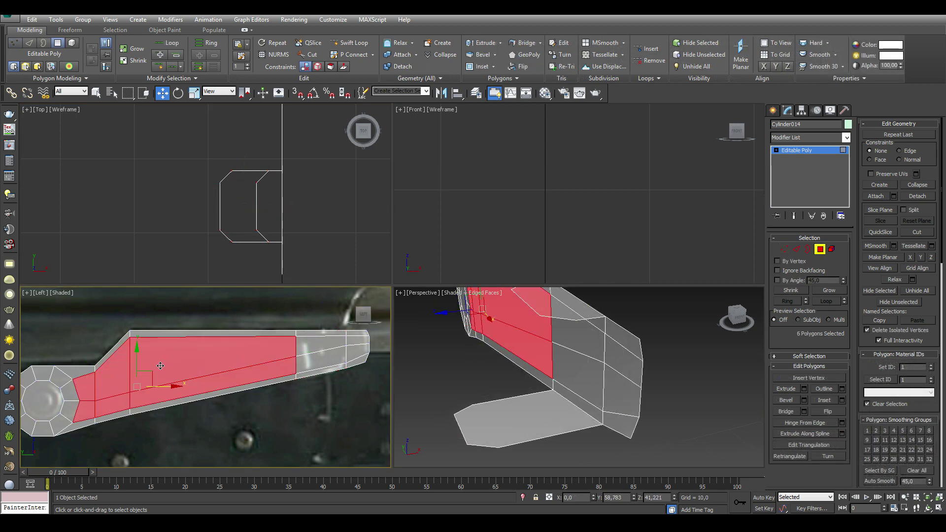
left_click(805, 400)
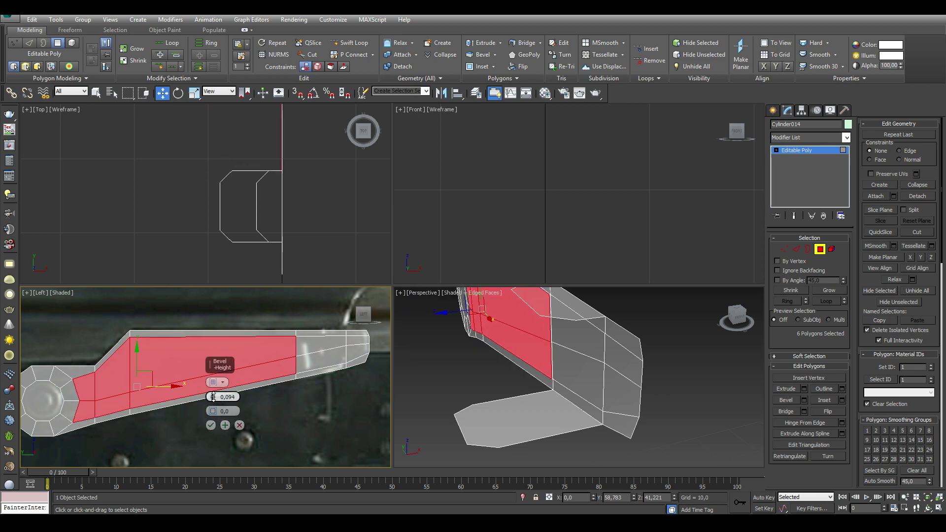
left_click_drag(213, 411, 213, 412)
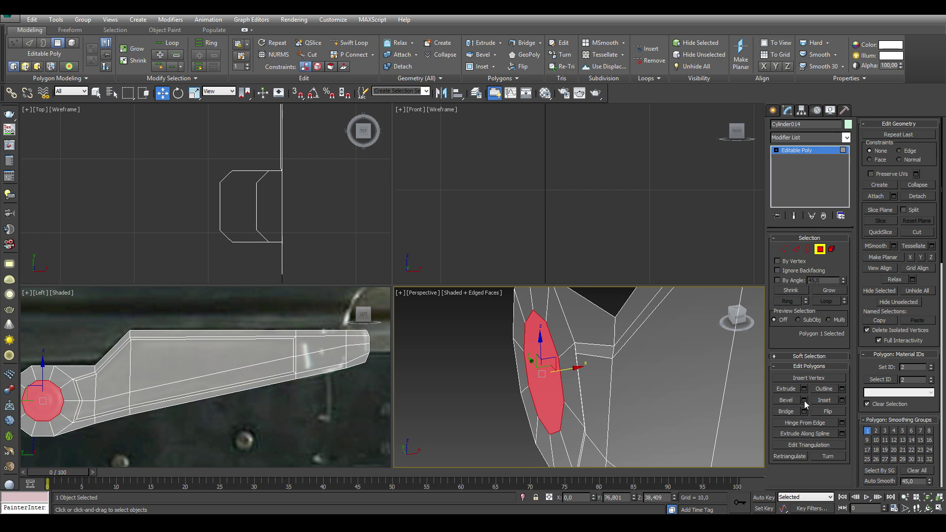
left_click(804, 400)
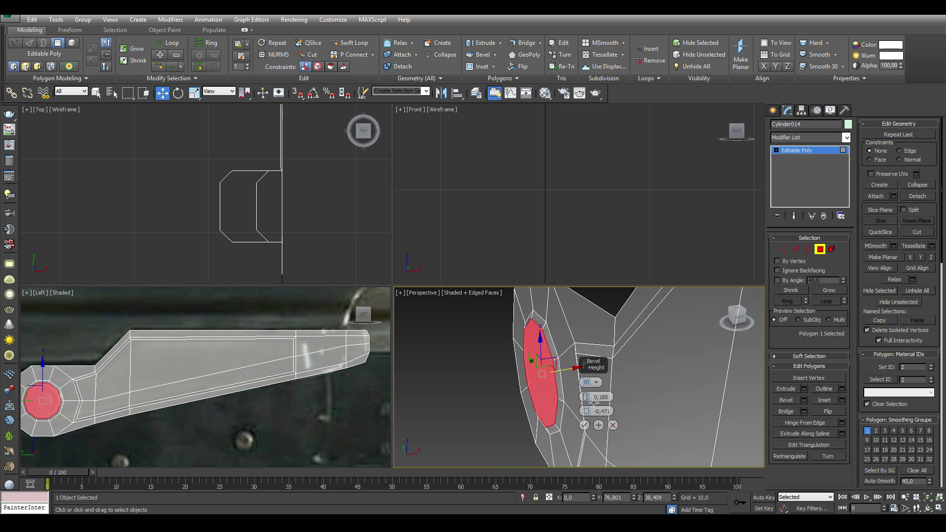
left_click_drag(586, 399, 586, 389)
left_click(584, 425)
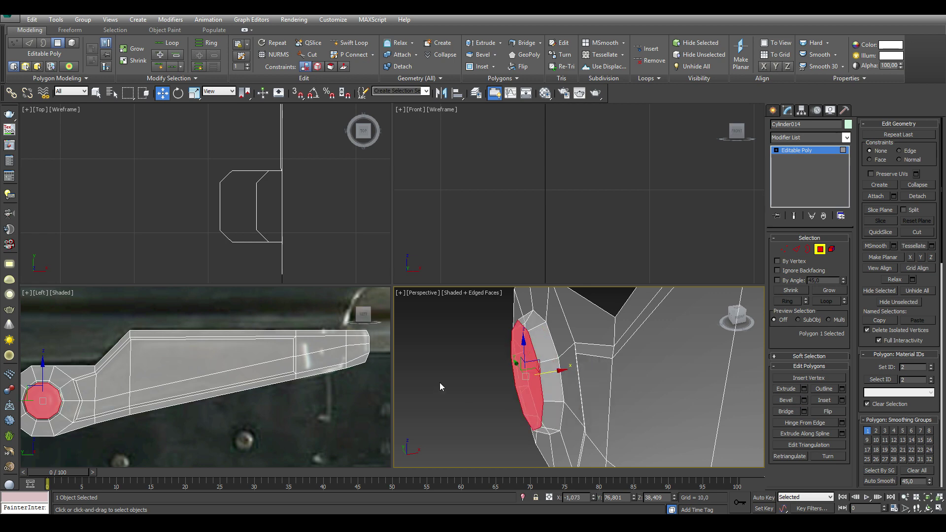
Add a Shell modifier (inner amount 0.53) to the cylinder arm
left_click(846, 137)
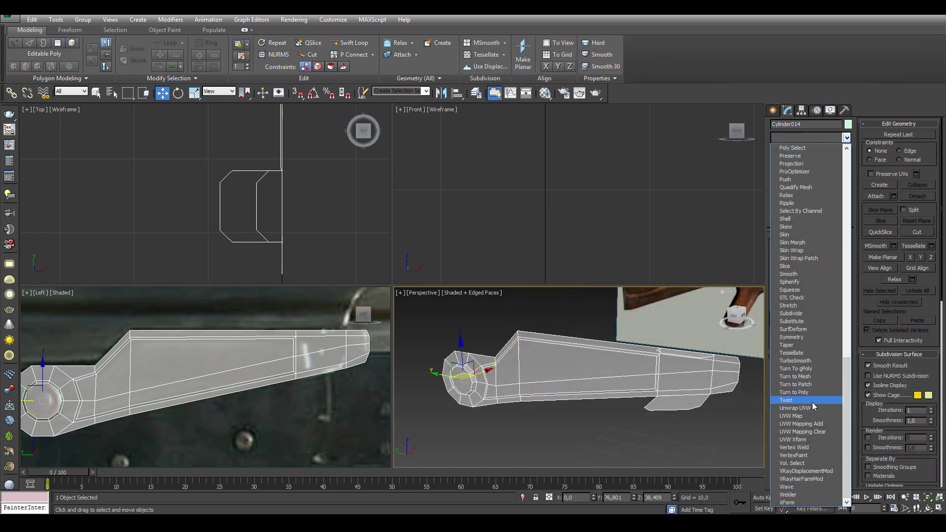
left_click(795, 219)
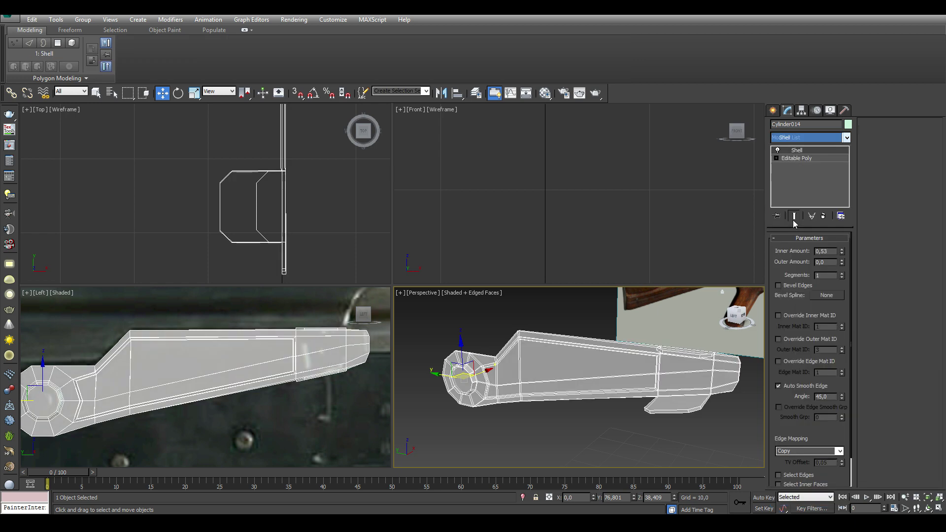
middle_click_drag(692, 372, 635, 373, "alt")
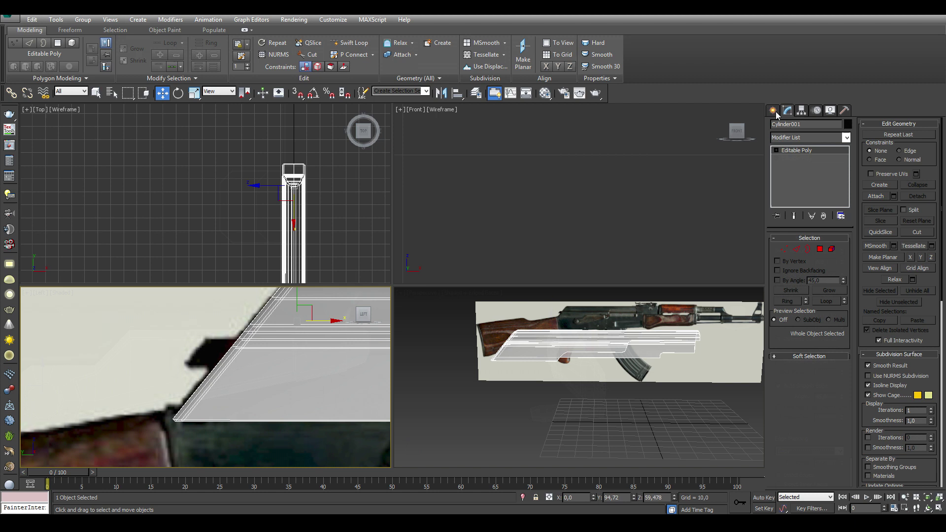
left_click(776, 113)
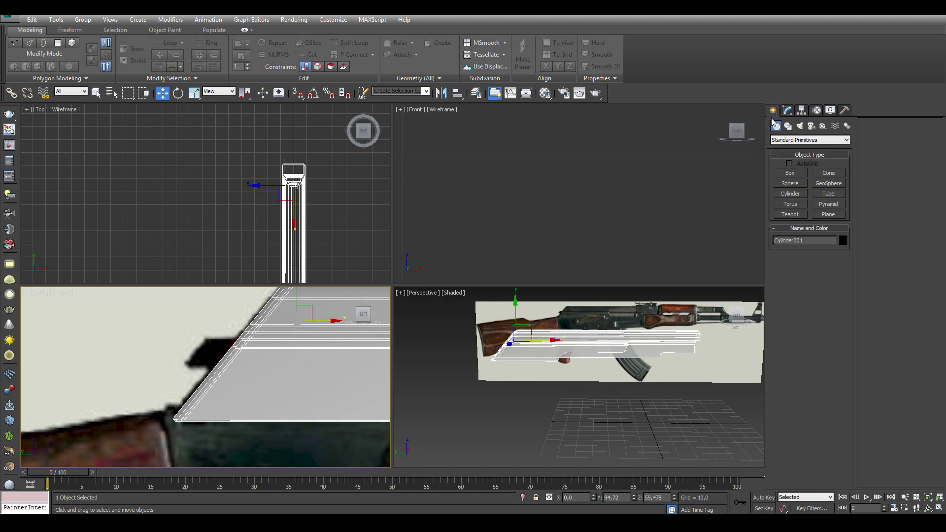
Draw a new box in the side view, make it taller and see-through
left_click(791, 174)
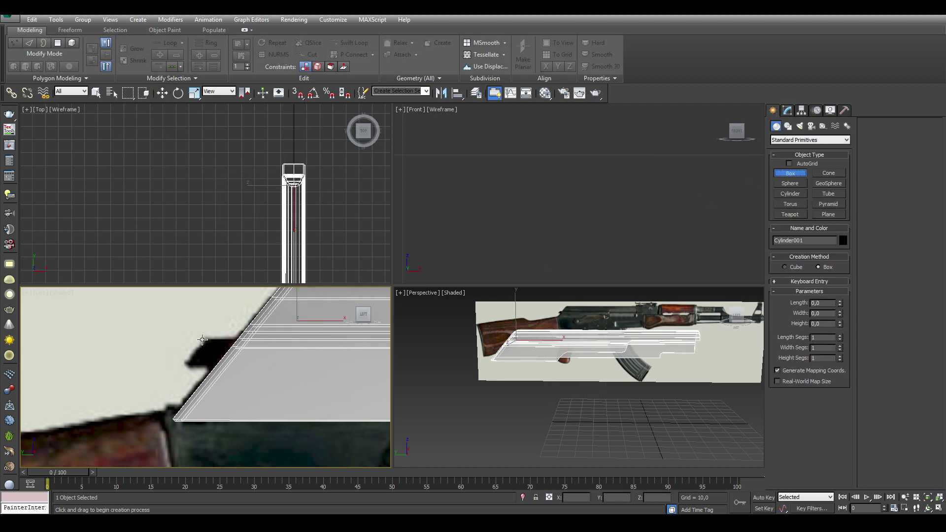
left_click_drag(187, 367, 270, 338)
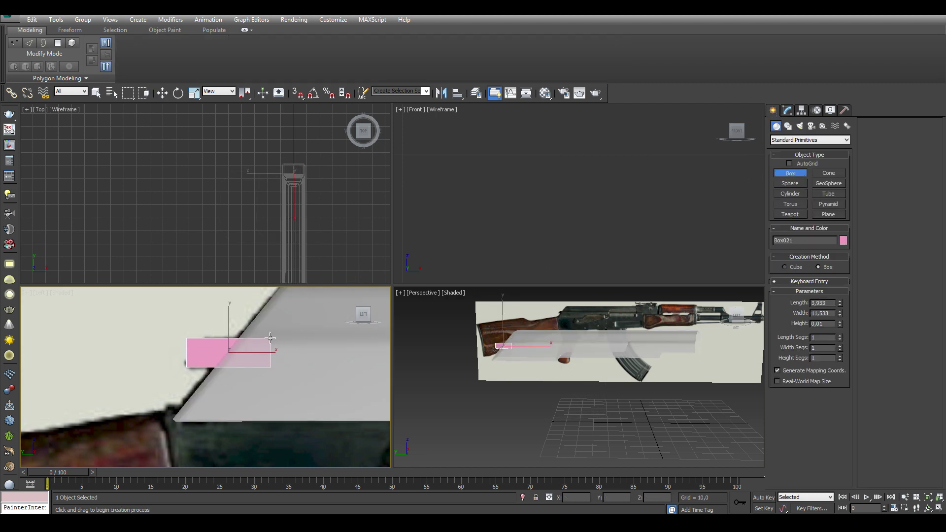
left_click(162, 92)
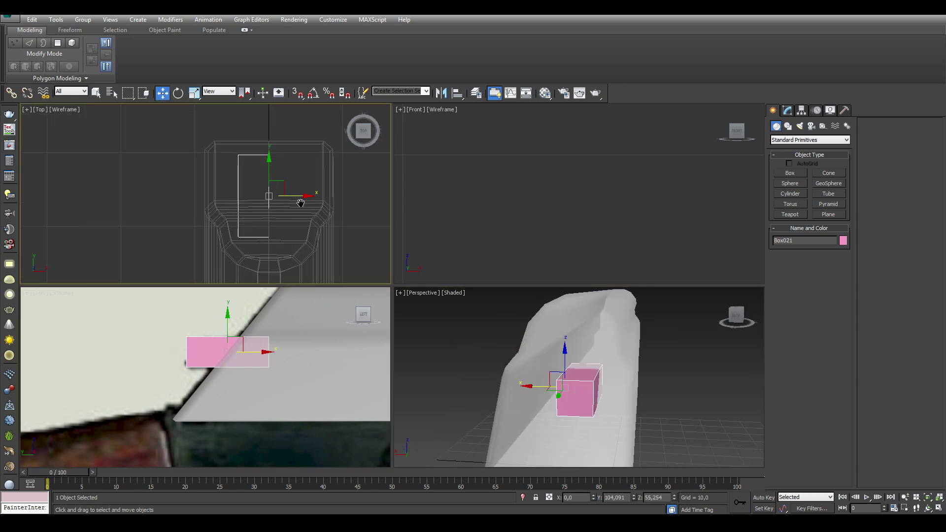
left_click(788, 110)
left_click_drag(841, 270, 840, 260)
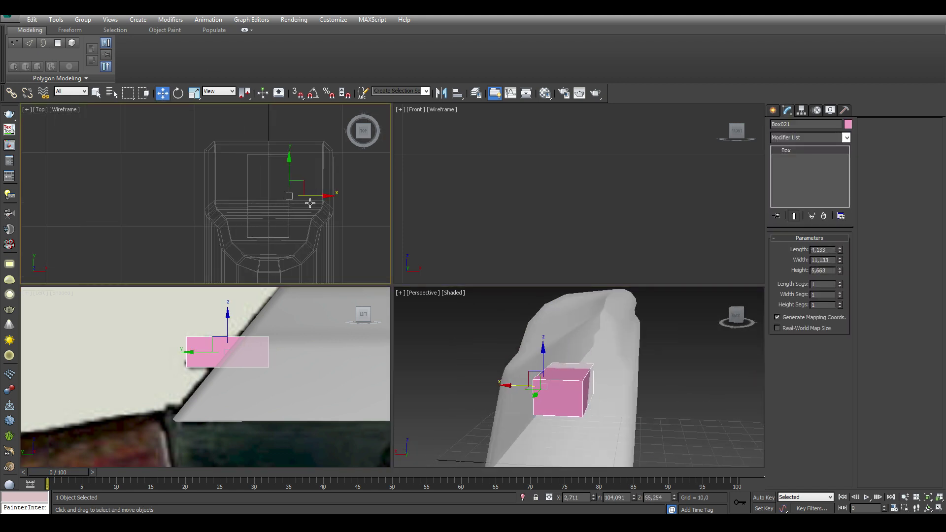
key("alt+x")
Convert the box to Editable Poly and shift its top vertices to slant it
right_click(206, 354)
left_click(335, 466)
key("1")
left_click(187, 337)
left_click_drag(196, 338, 226, 336)
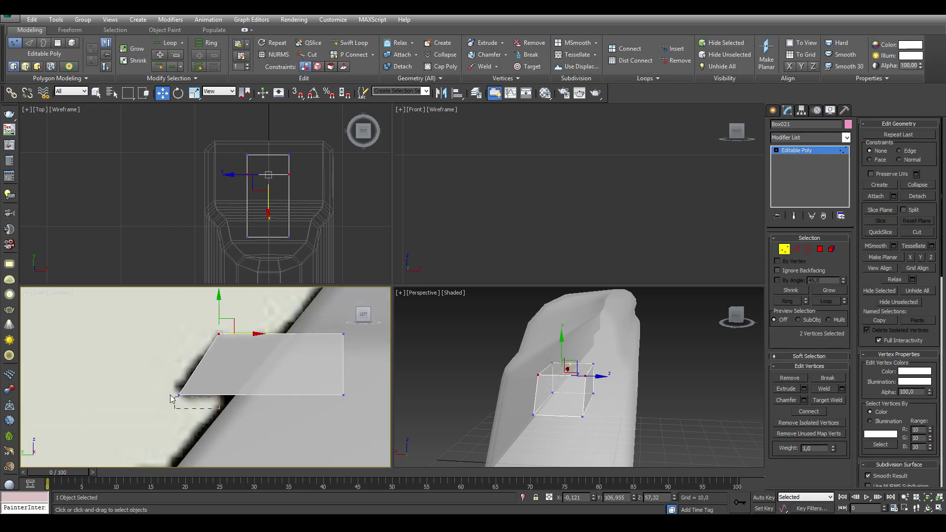
middle_click_drag(513, 411, 542, 394, "alt")
Connect four new edges across the block's sloping face
key("2")
left_click(205, 363)
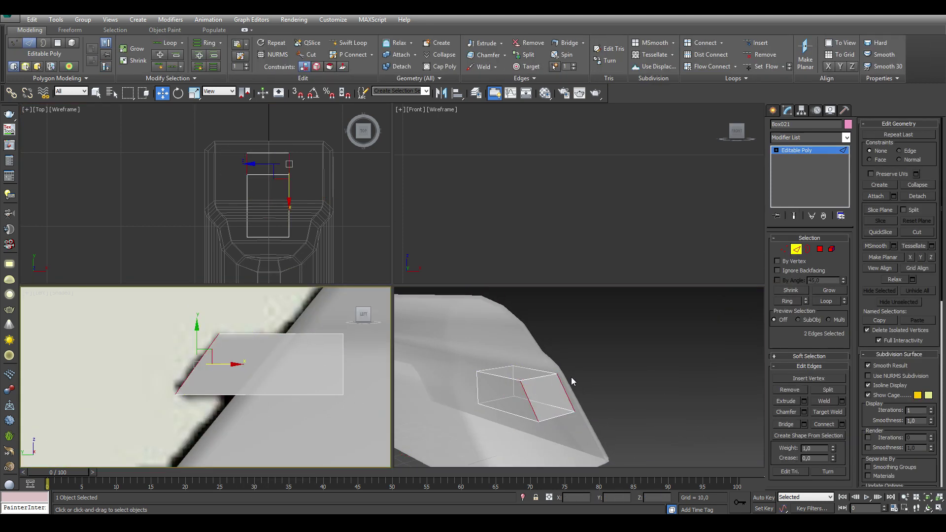
left_click(842, 424)
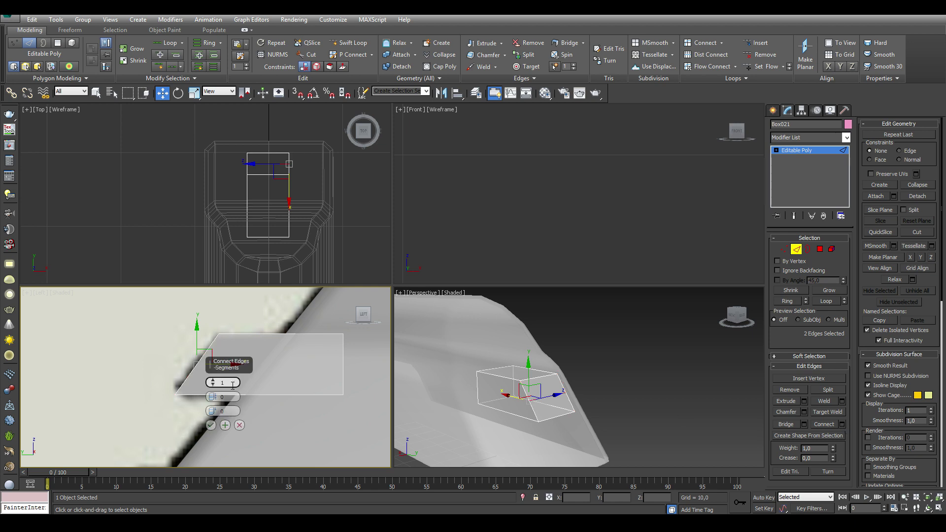
left_click_drag(214, 383, 214, 379)
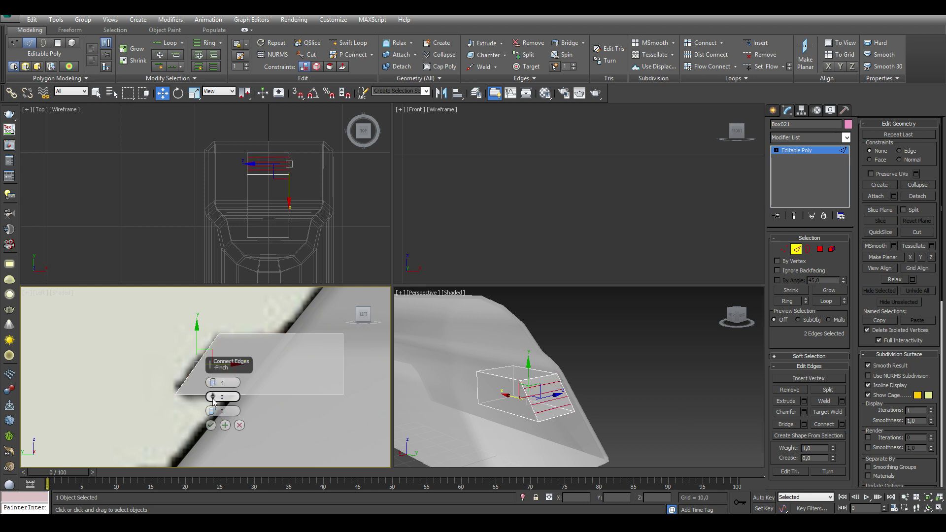
left_click(211, 425)
Extrude the new edges (height 0.442, width 0.791) into stepped ridges
scroll(545, 402, "up", 5)
scroll(574, 398, "up", 2)
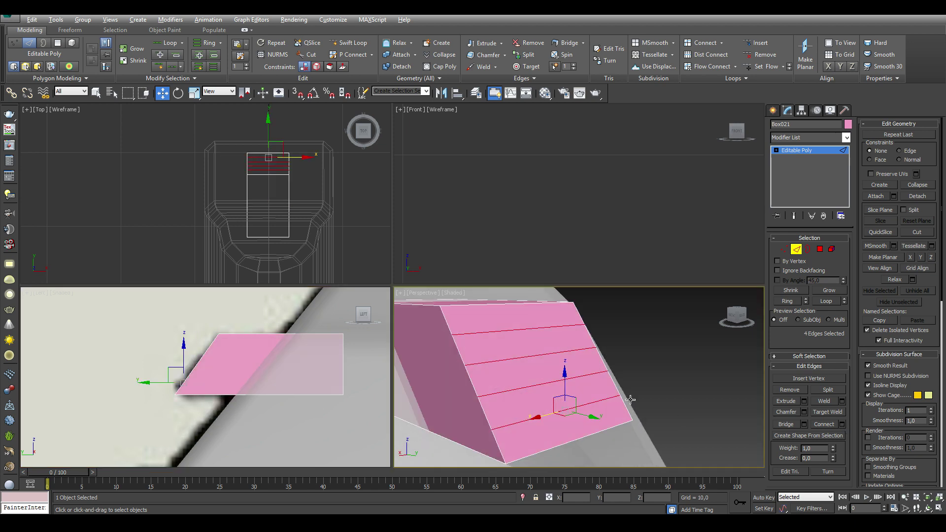
left_click(803, 401)
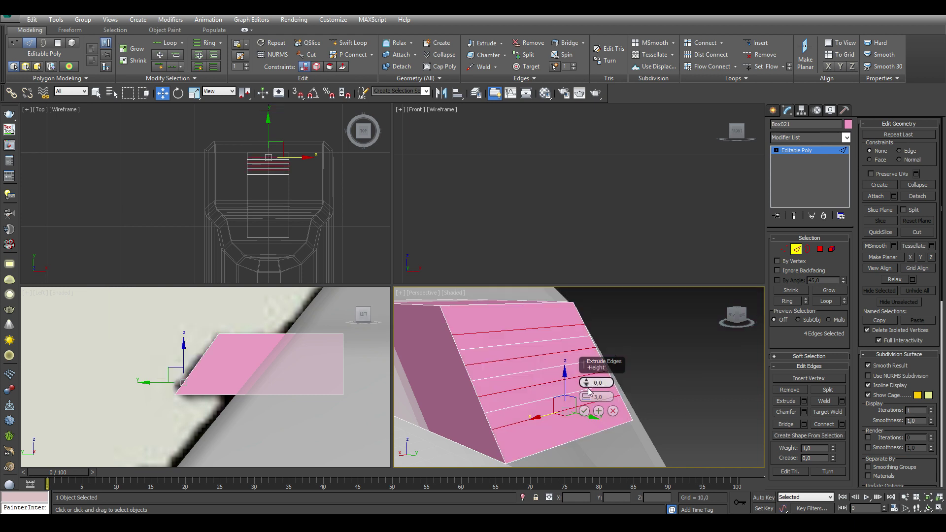
mouse_move(587, 397)
left_mouse_down()
mouse_move(587, 407)
mouse_move(586, 383)
mouse_move(585, 396)
left_mouse_up()
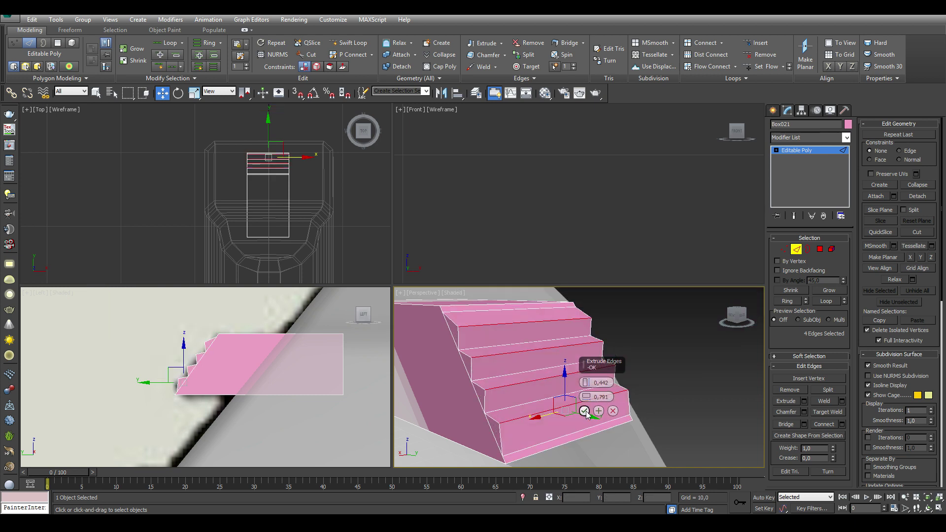
left_click(585, 411)
left_click(717, 316)
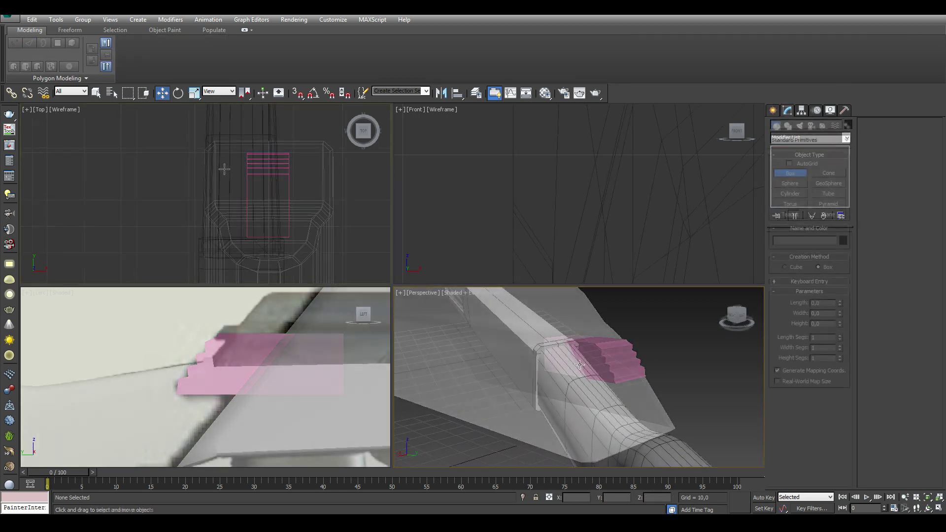
Draw a thin box in the top view and tilt it onto the body's sloping top
left_click_drag(224, 169, 261, 250)
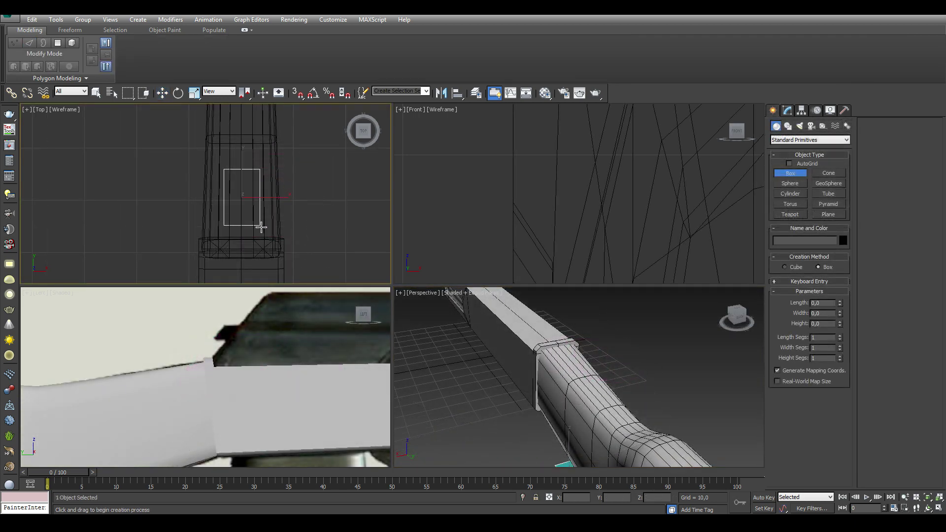
left_click(162, 97)
mouse_move(225, 337)
left_mouse_down()
mouse_move(200, 339)
mouse_move(210, 328)
mouse_move(191, 348)
left_mouse_up()
key("e")
key("w")
Convert the plate to Editable Poly and stretch its end vertices to fit the top
right_click(190, 348)
left_click(316, 468)
key("1")
scroll(276, 360, "up", 3)
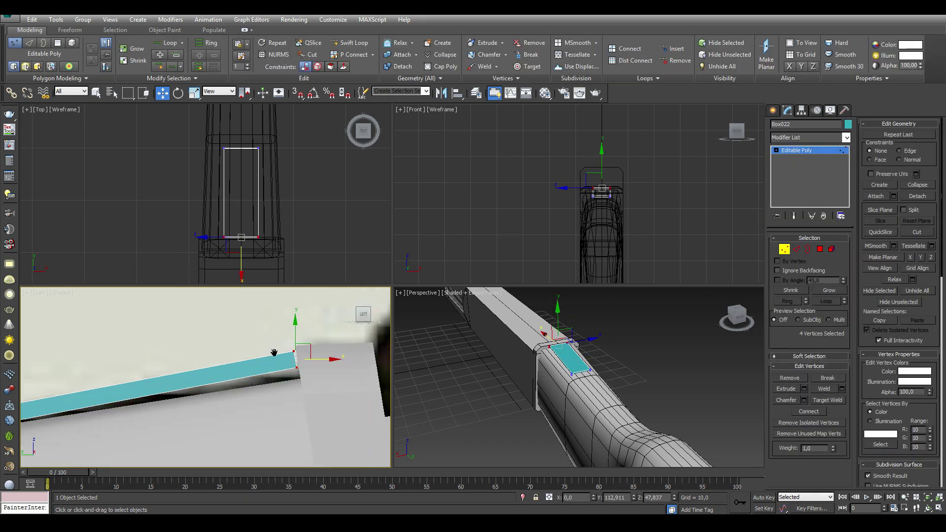
left_click_drag(258, 342, 283, 367)
middle_click_drag(143, 374, 374, 356)
left_click_drag(160, 344, 229, 381)
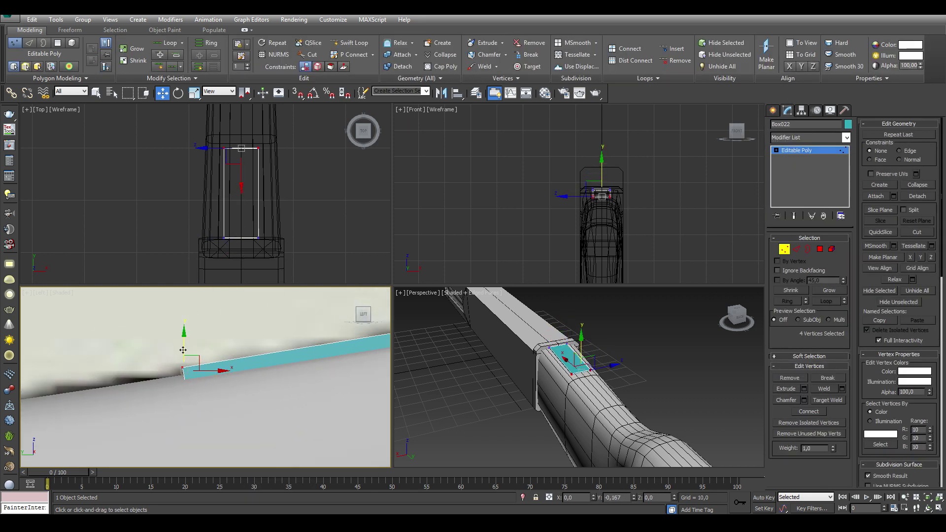
Select both corner edges at the plate's end for chamfering
left_click(797, 251)
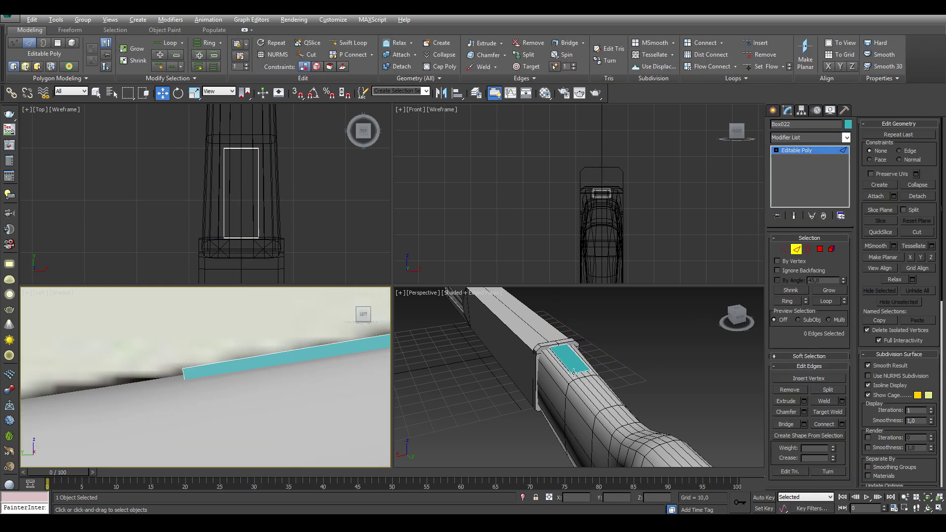
left_click(576, 375)
scroll(581, 376, "up", 5)
scroll(538, 443, "up", 2)
scroll(567, 433, "down", 5)
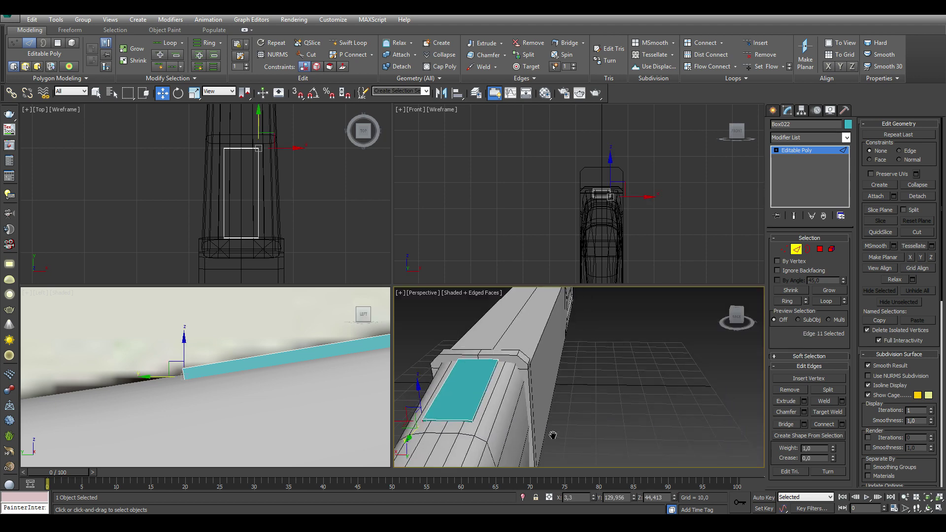
scroll(561, 418, "down", 2)
left_click(544, 393, "ctrl")
scroll(612, 422, "up", 6)
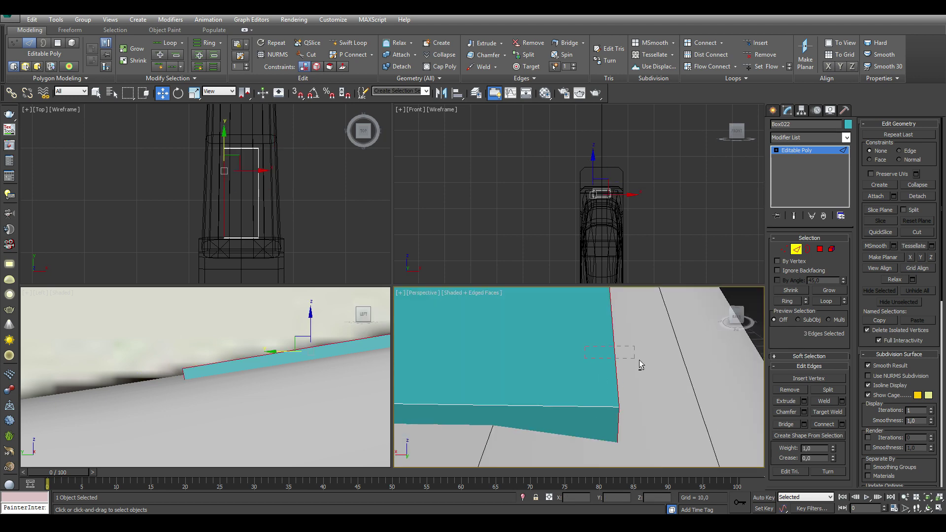
left_click_drag(585, 347, 640, 365, "ctrl")
scroll(591, 384, "down", 5)
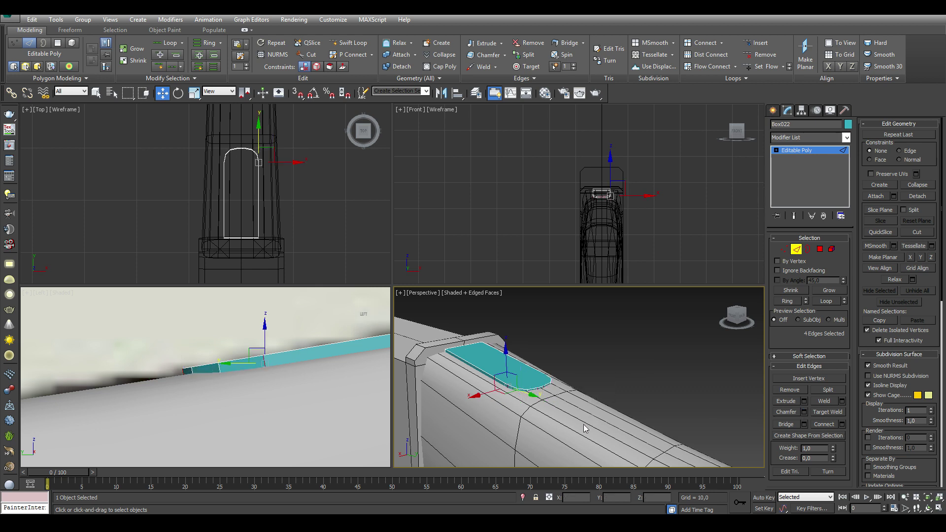
Draw a small cylinder on the plate's rounded end and position it in the front and side views
left_click(797, 248)
left_click(773, 110)
left_click(791, 193)
scroll(241, 175, "up", 4)
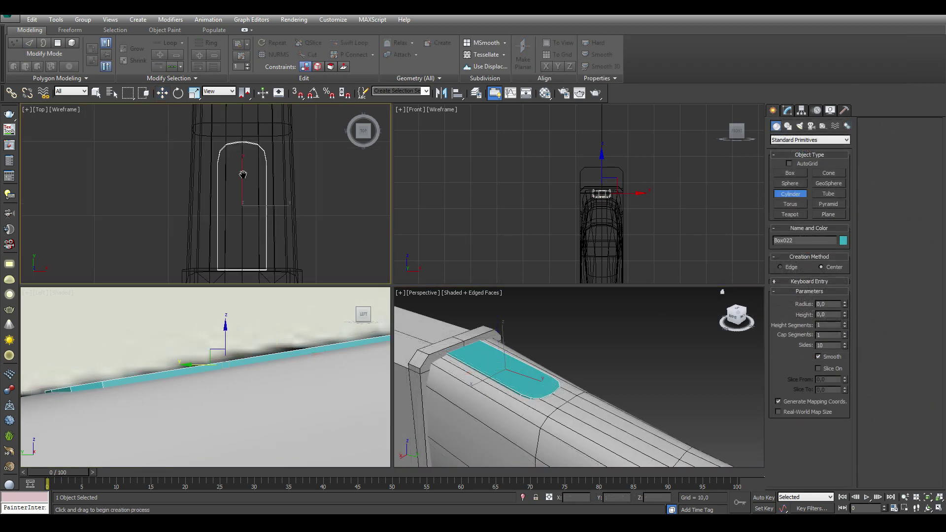
left_click_drag(244, 176, 249, 194)
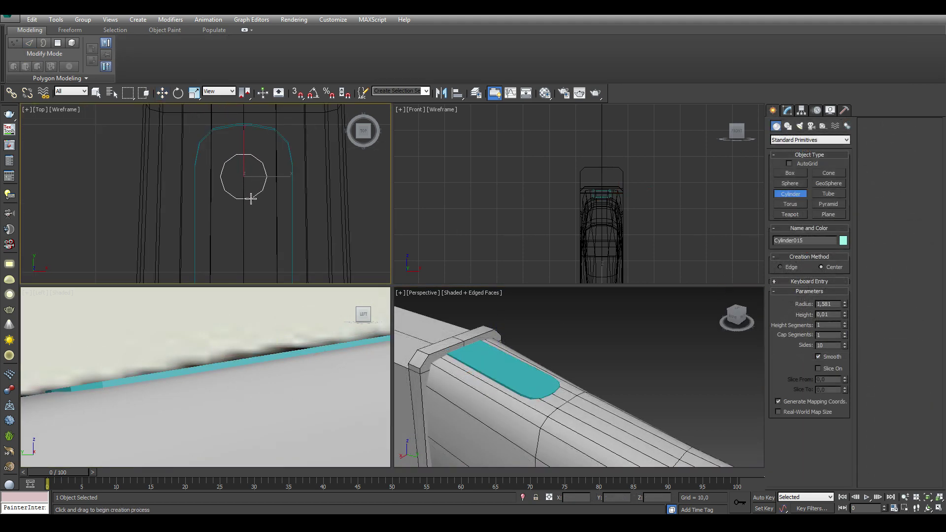
middle_click_drag(597, 243, 584, 221)
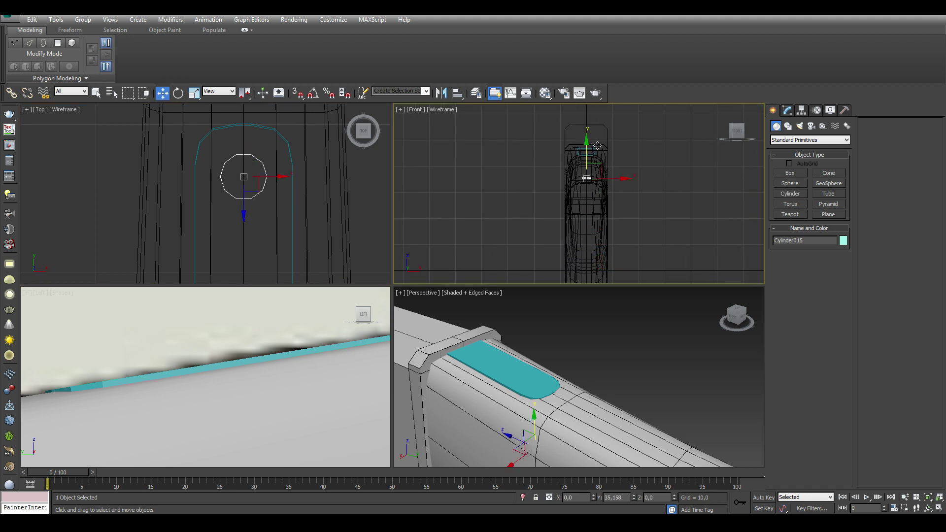
middle_click_drag(182, 367, 141, 359)
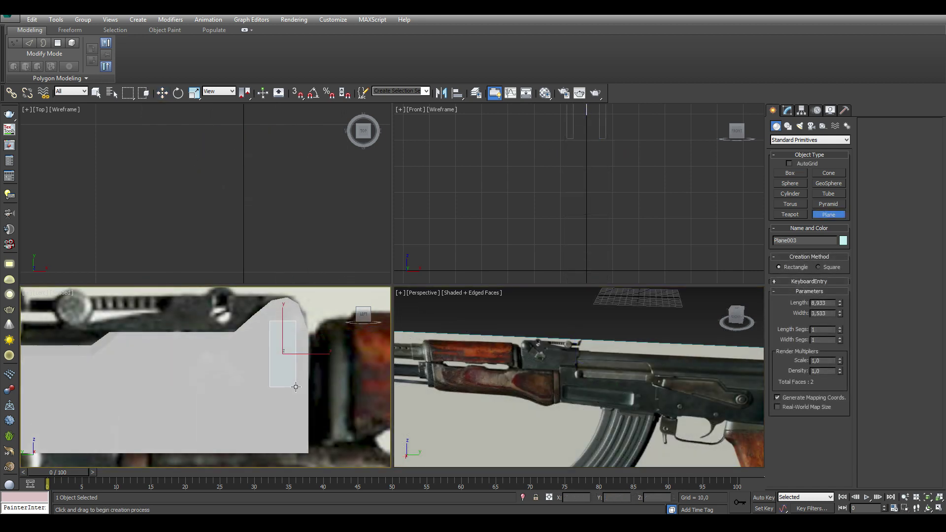
Finish the narrow plane and convert it to Editable Poly
left_click(162, 93)
scroll(251, 226, "up", 2)
scroll(215, 206, "up", 3)
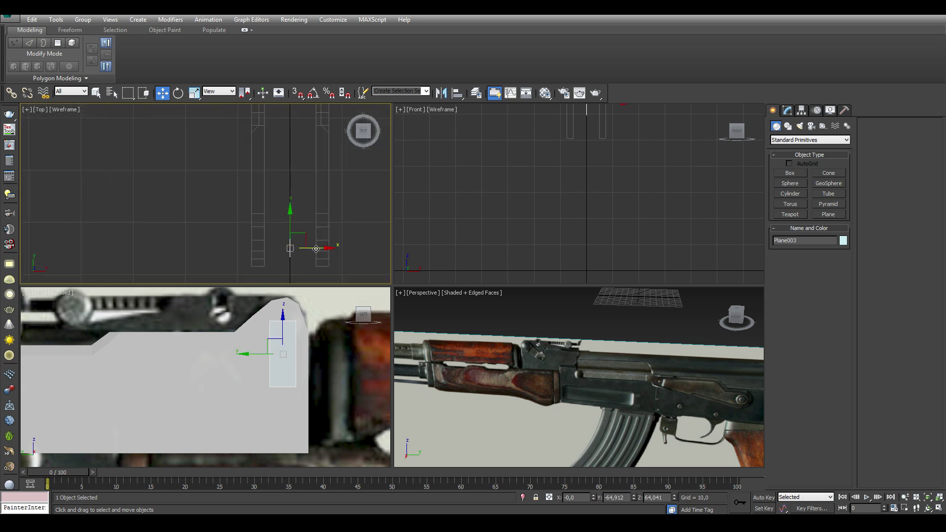
right_click(281, 376)
left_click(397, 473)
Select the plane's top vertices, zoom in on the receiver, and undo the stretch
left_click(784, 249)
left_click_drag(257, 308, 335, 340)
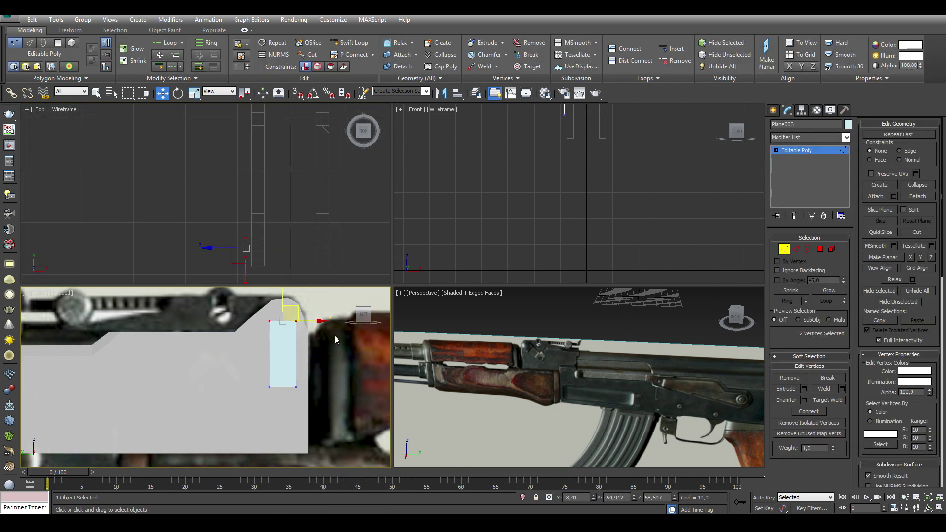
scroll(286, 338, "up", 2)
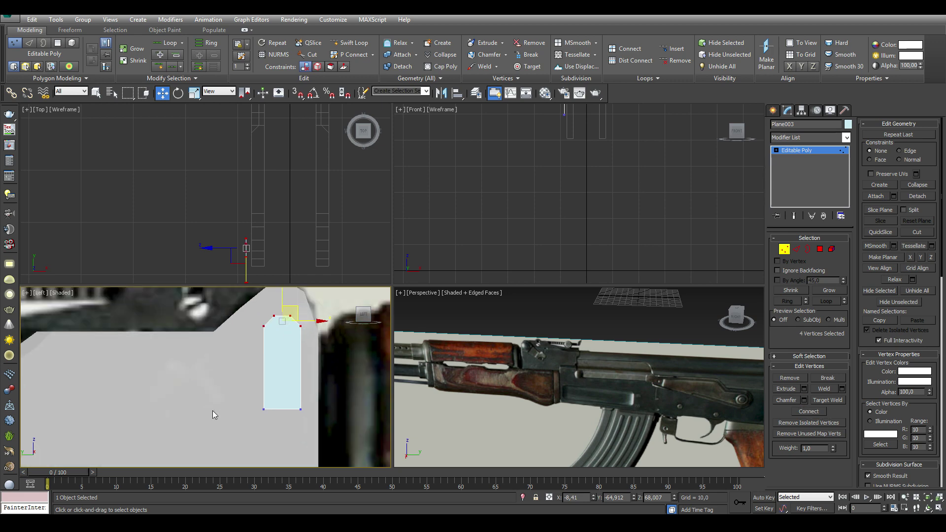
key("alt+z")
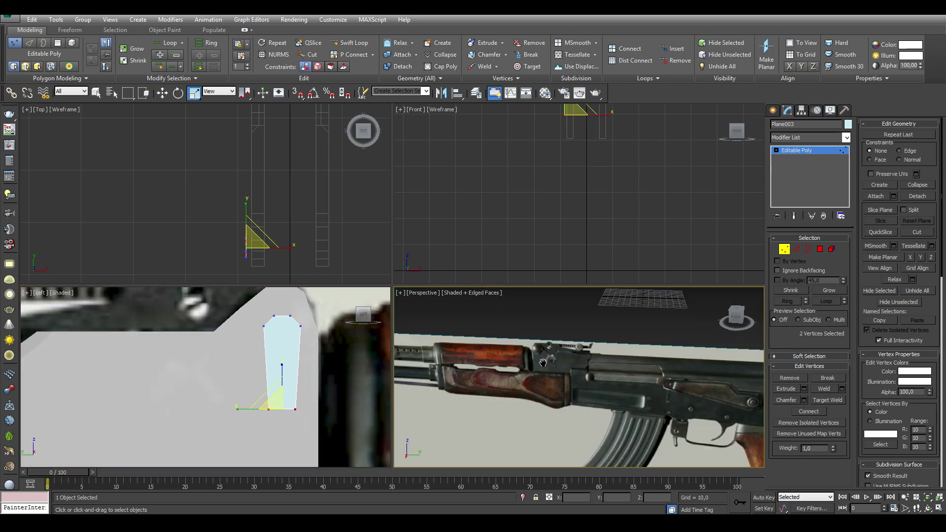
left_click_drag(480, 388, 425, 383)
left_click(796, 249)
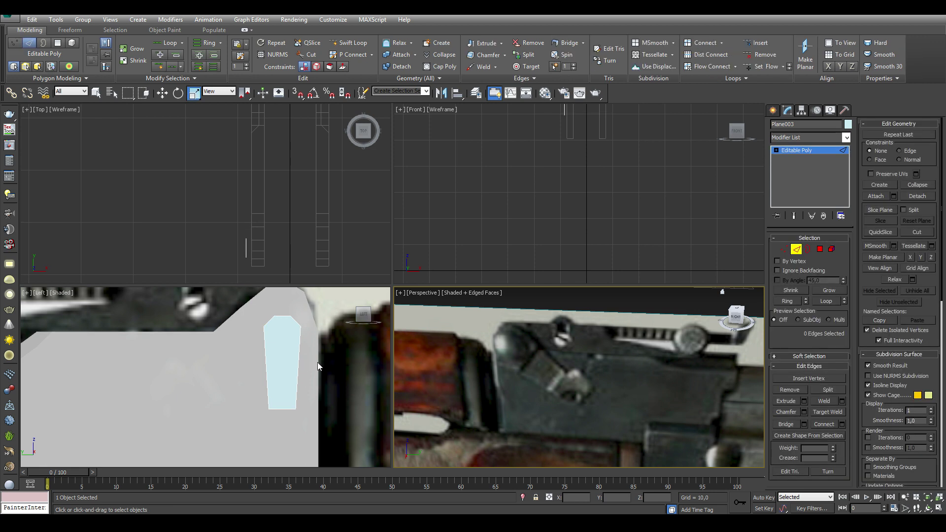
key("ctrl+z")
key("w")
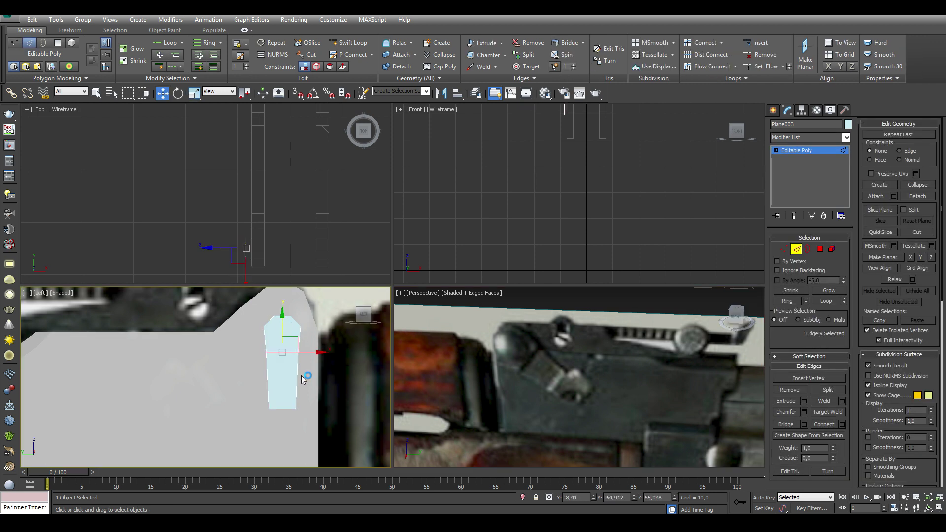
Select three edges of the small bracket part
left_click(281, 353)
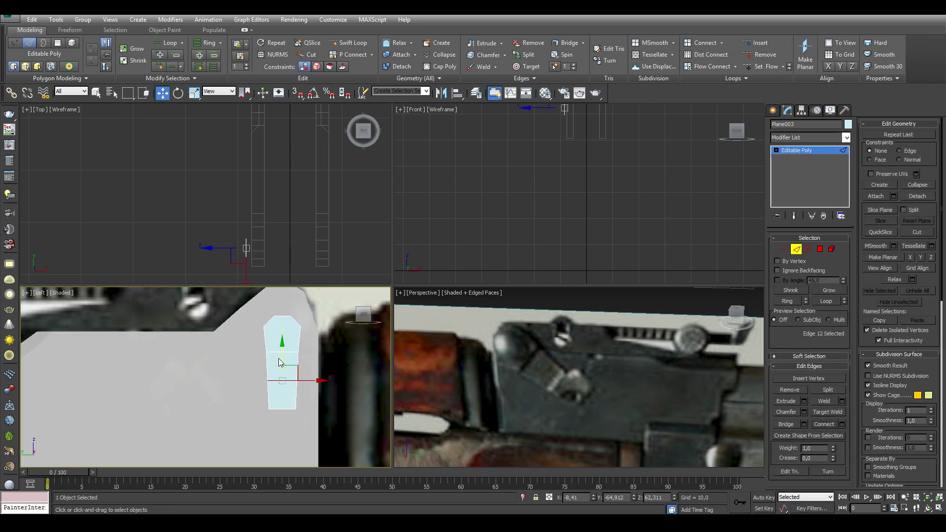
left_click(283, 385)
left_click(266, 397)
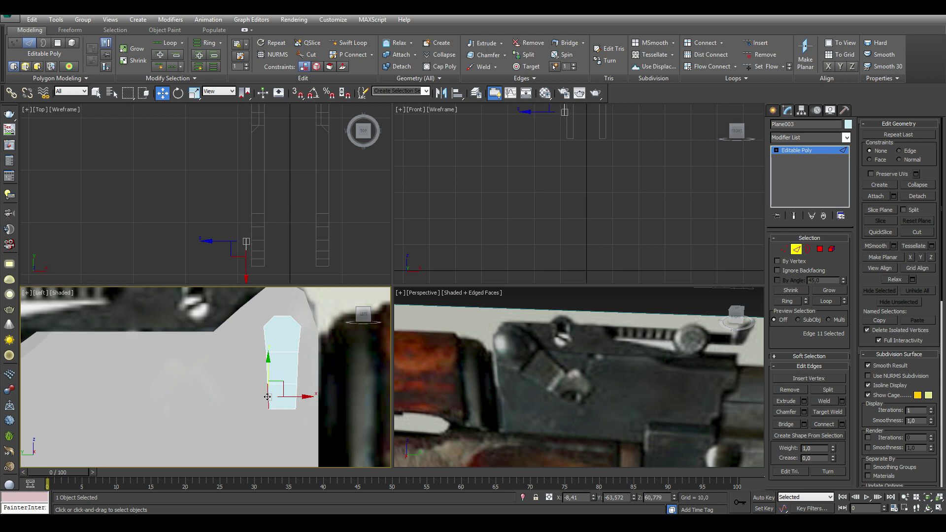
scroll(291, 224, "up", 5)
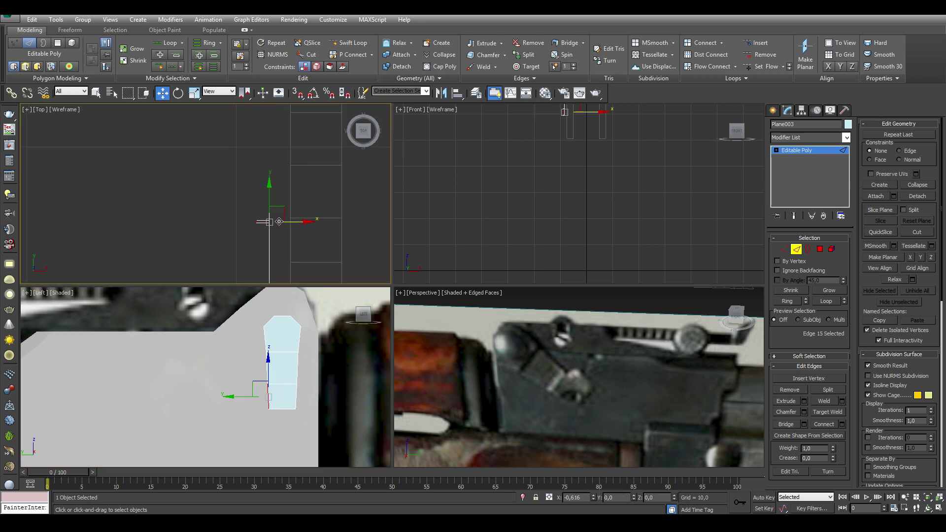
Bevel the bracket's top polygon
left_click(820, 249)
left_click(282, 335)
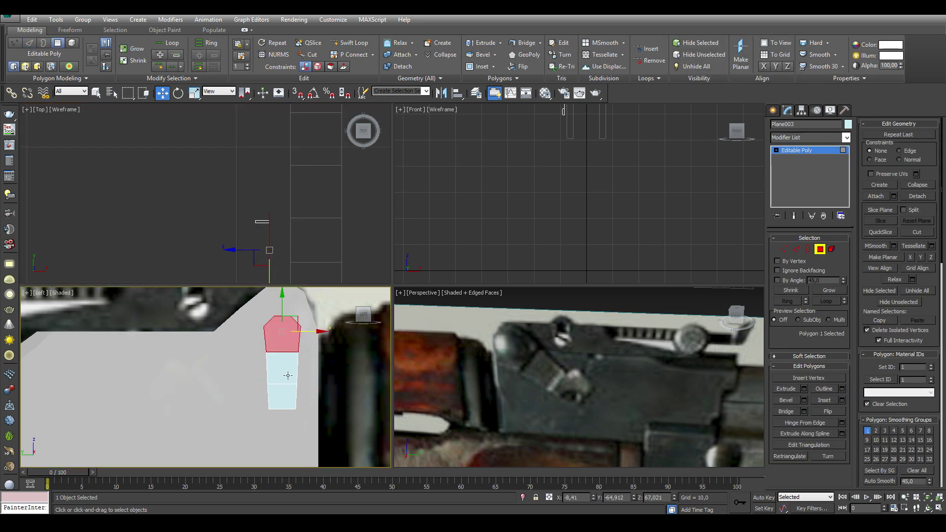
middle_click(507, 399)
key("z")
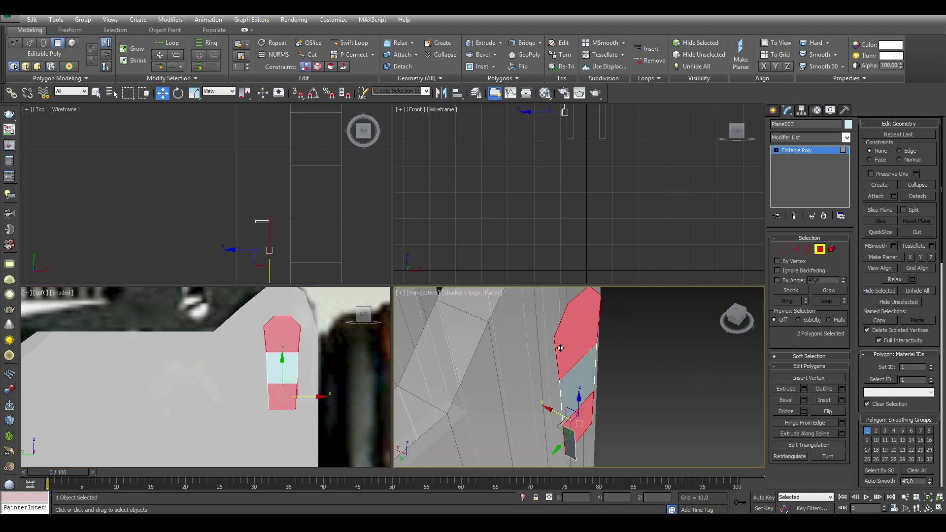
left_click(804, 400)
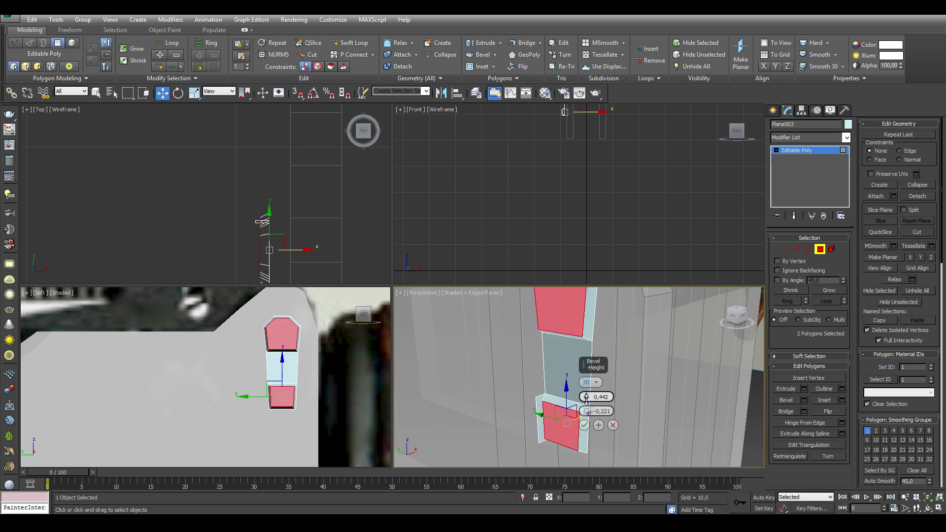
Chamfer a bracket vertex, add a Shell (inner 0.31), and collapse to Editable Poly
left_click(784, 249)
left_click(536, 397)
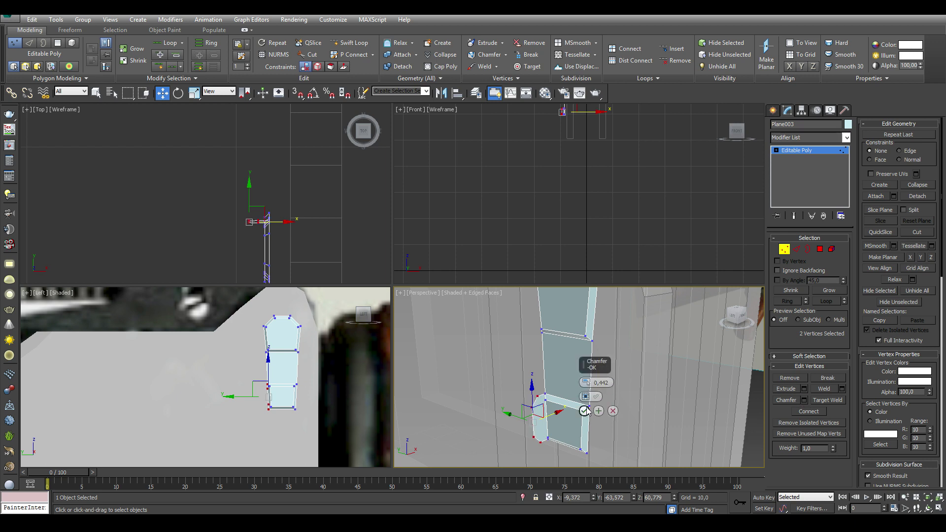
left_click(787, 249)
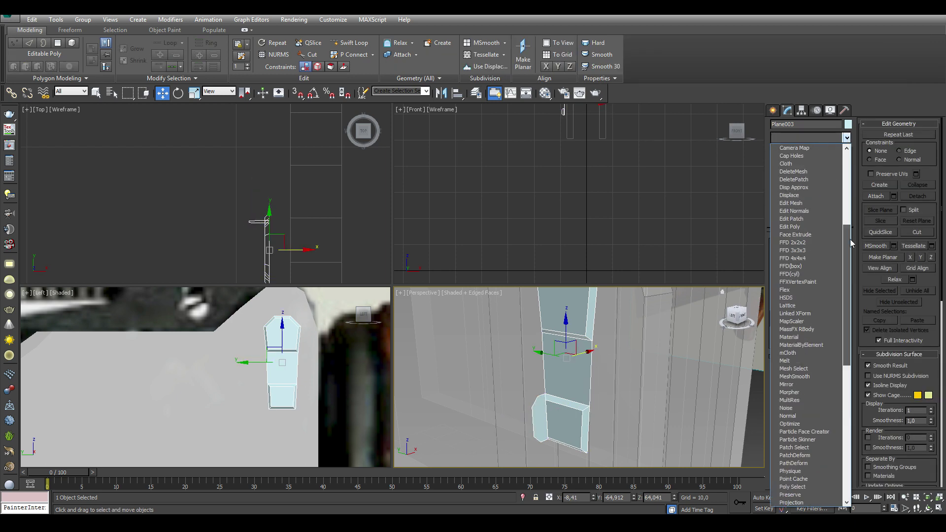
left_click(793, 218)
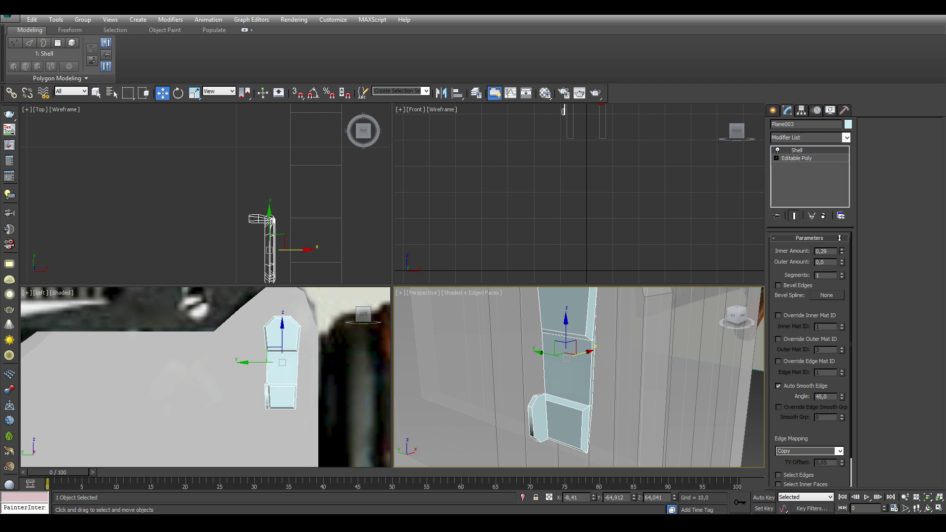
right_click(571, 406)
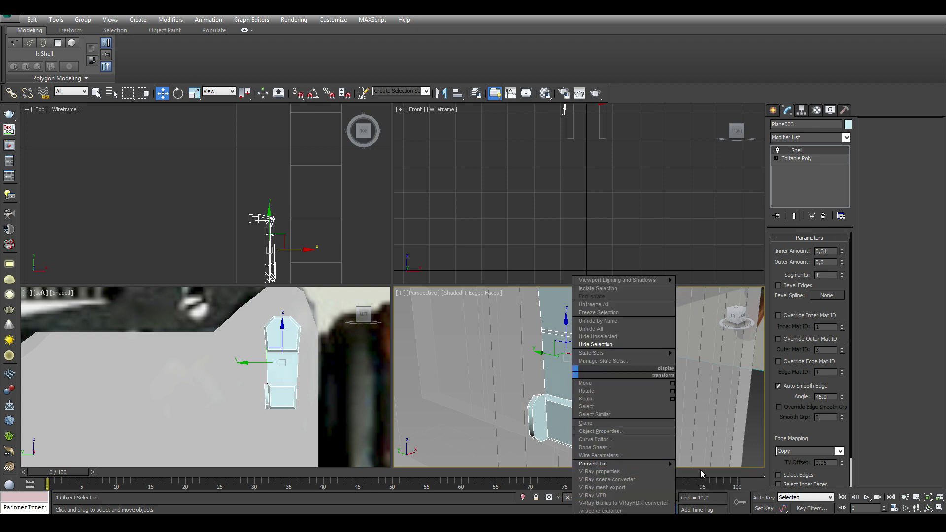
left_click(689, 472)
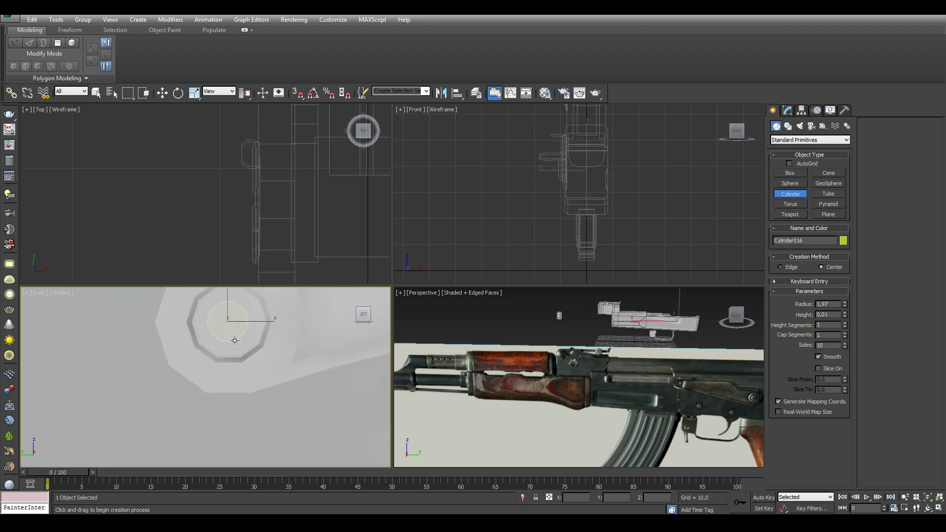
Bring up the new cylinder's parameters and frame it in the perspective and front views
scroll(586, 148, "up", 3)
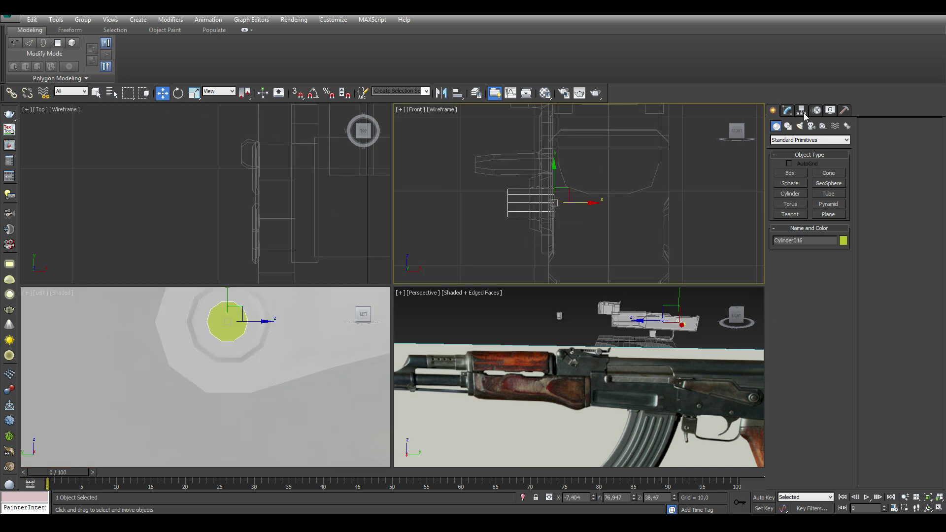
left_click(787, 110)
middle_click_drag(662, 349, 591, 321, "alt")
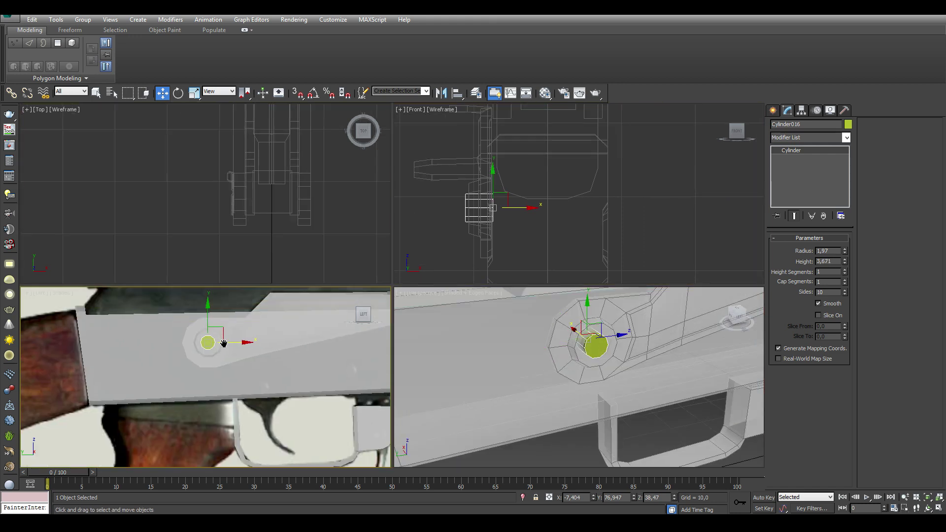
scroll(265, 344, "up", 5)
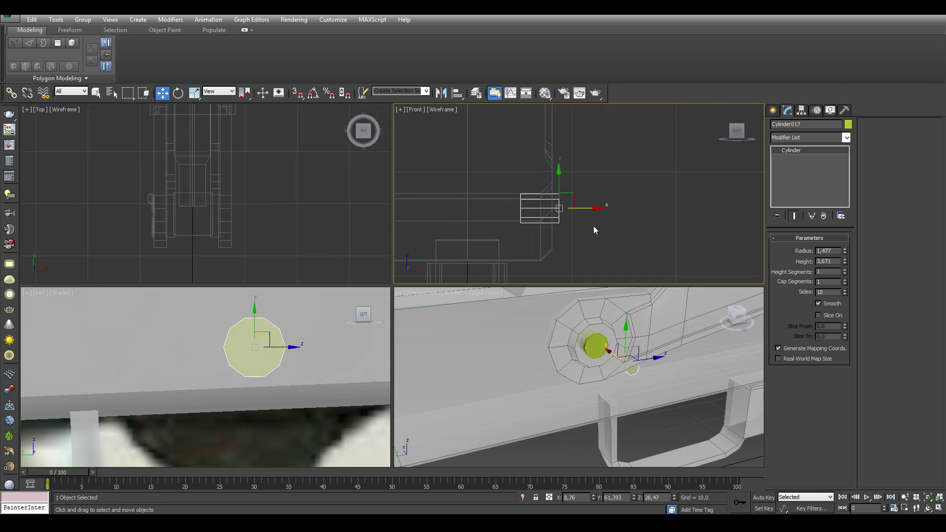
middle_click_drag(579, 355, 542, 358, "alt")
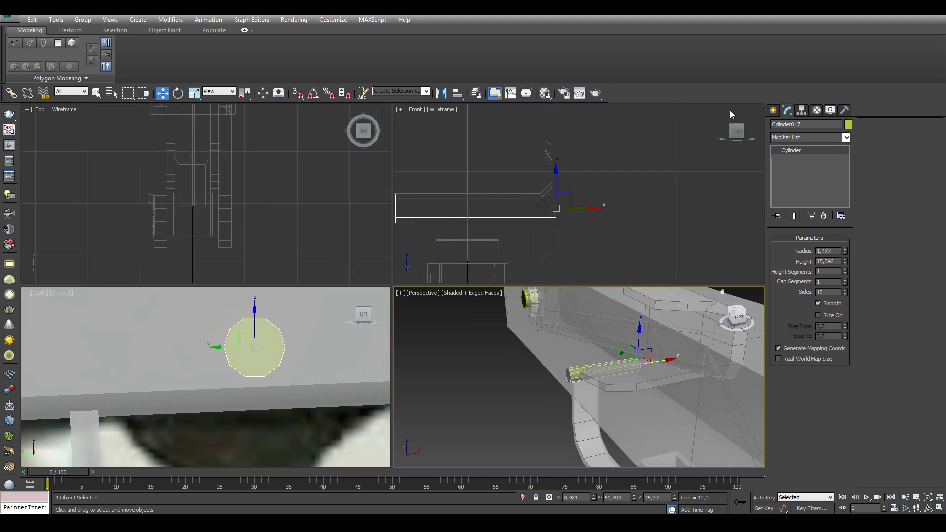
middle_click_drag(730, 115, 806, 114)
left_click(507, 306)
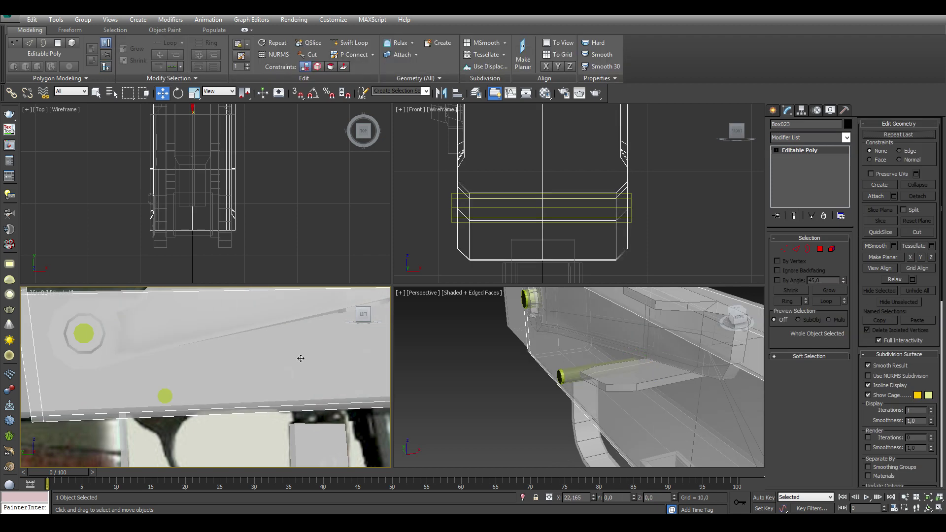
left_click(166, 395)
Clone the pin into a lower receiver hole and another copy near the trigger
left_click_drag(167, 394, 290, 367, "shift")
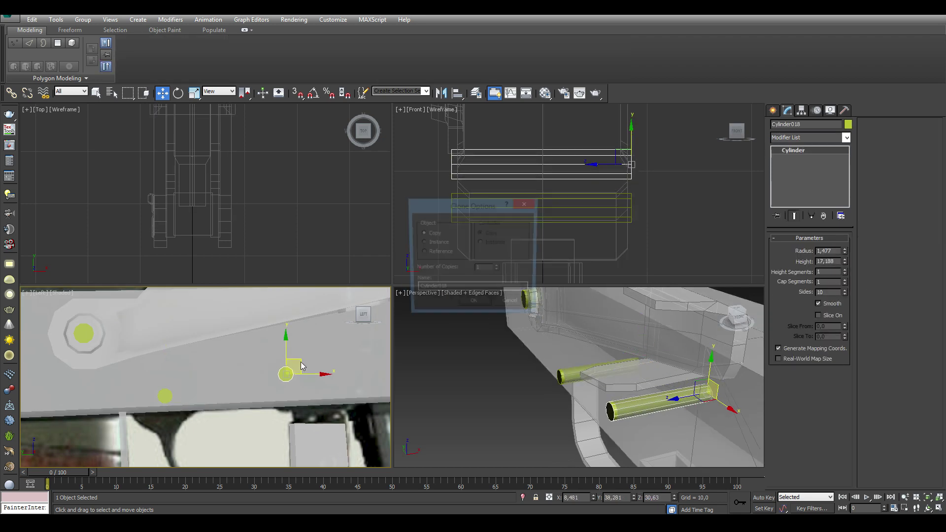
key("Return")
mouse_move(264, 350)
middle_mouse_down()
mouse_move(286, 355)
mouse_move(190, 361)
middle_mouse_up()
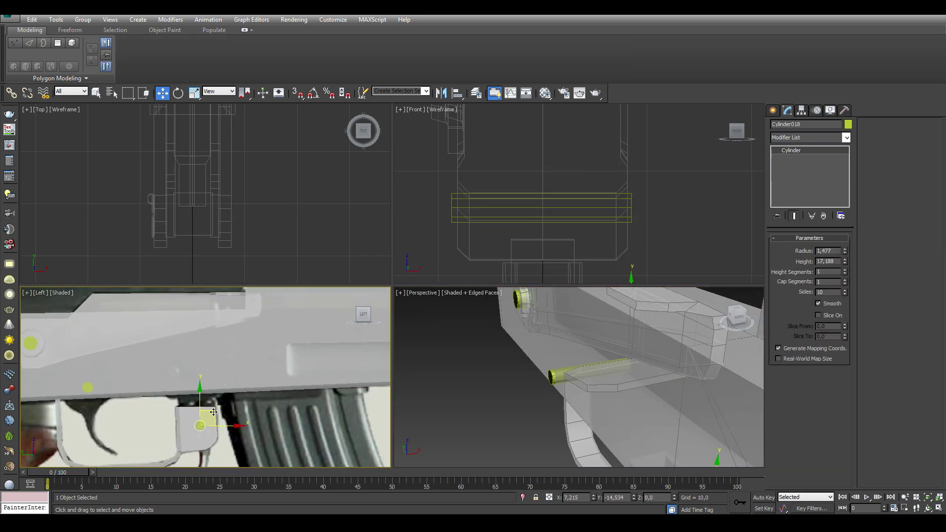
left_click_drag(187, 361, 202, 435, "shift")
key("Return")
middle_click_drag(609, 177, 543, 188)
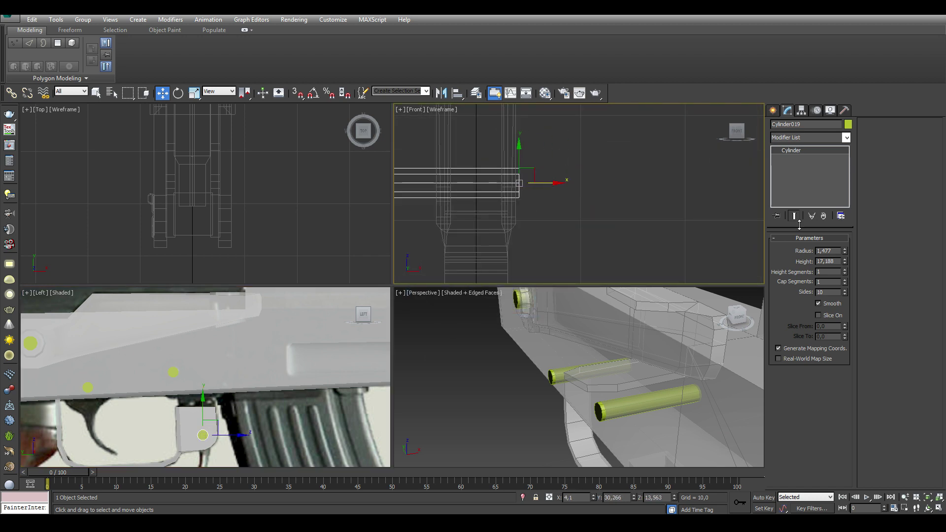
Clone another pin for a further hole, then pan the side view across the rifle
scroll(234, 409, "up", 4)
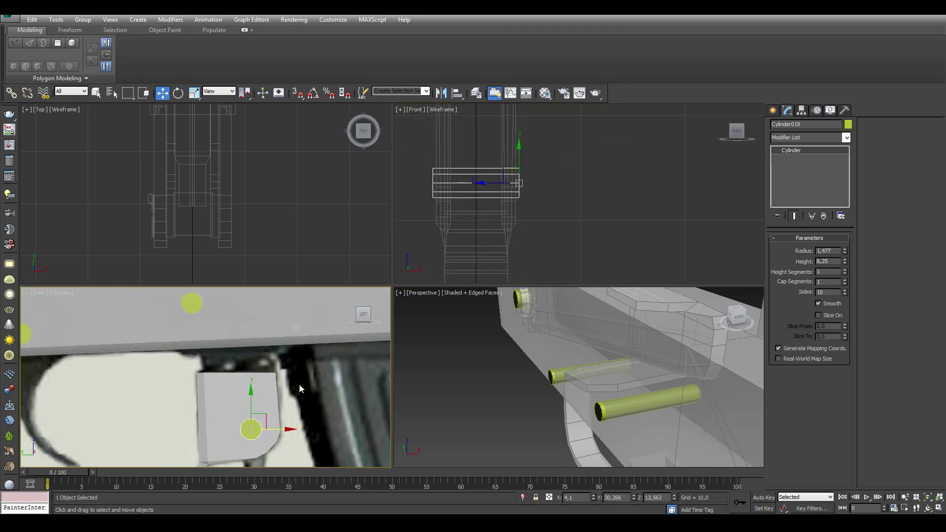
scroll(299, 388, "down", 5)
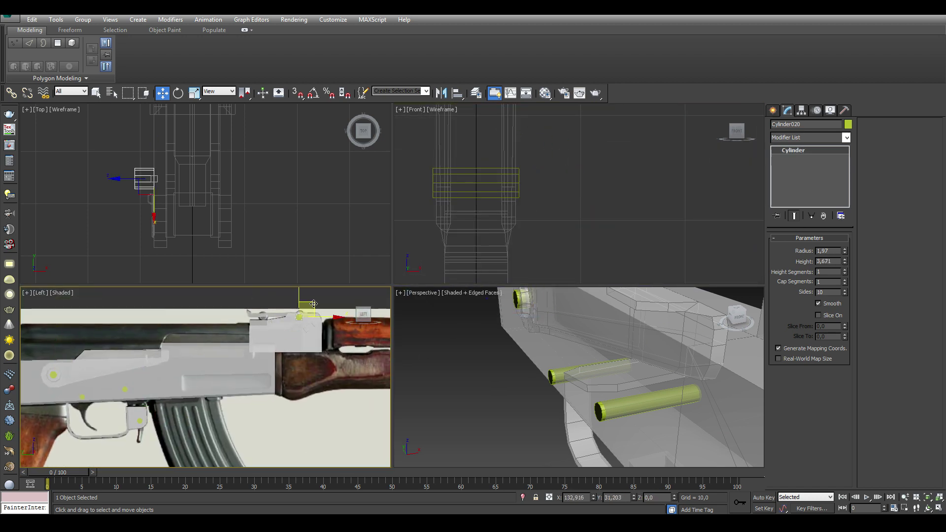
left_click_drag(314, 304, 340, 305, "shift")
key("Return")
scroll(207, 216, "up", 3)
scroll(277, 357, "up", 5)
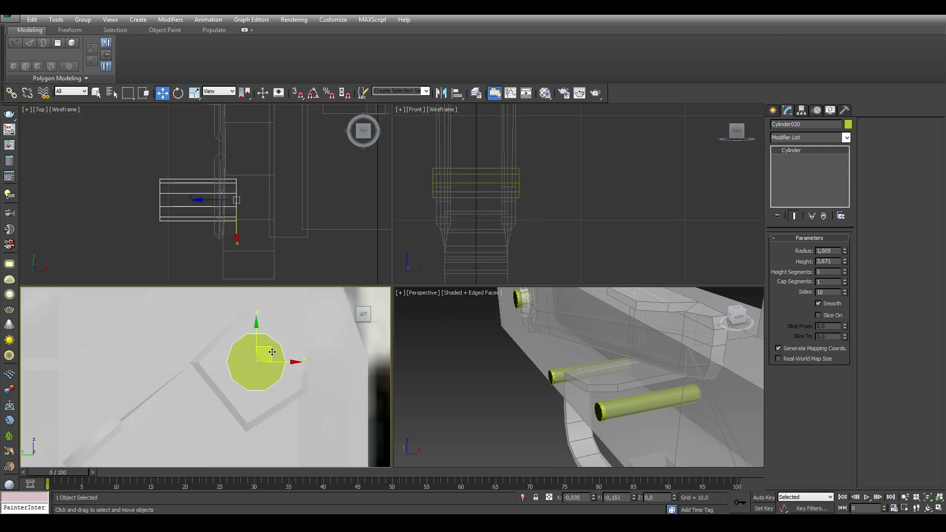
scroll(197, 374, "down", 5)
mouse_move(148, 374)
middle_mouse_down()
mouse_move(187, 370)
mouse_move(162, 355)
middle_mouse_up()
scroll(168, 355, "up", 2)
key("ctrl+z")
Select another pin and frame it in the front and side views
left_click(566, 375)
mouse_move(566, 375)
middle_mouse_down("alt")
mouse_move(657, 361)
mouse_move(621, 365)
middle_mouse_up("alt")
scroll(621, 365, "up", 4)
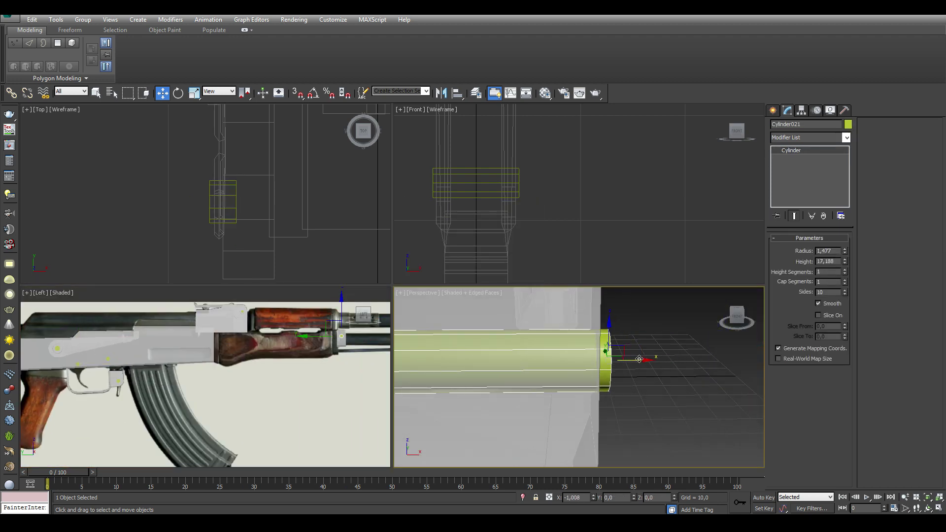
scroll(572, 193, "up", 3)
middle_click_drag(572, 193, 584, 194)
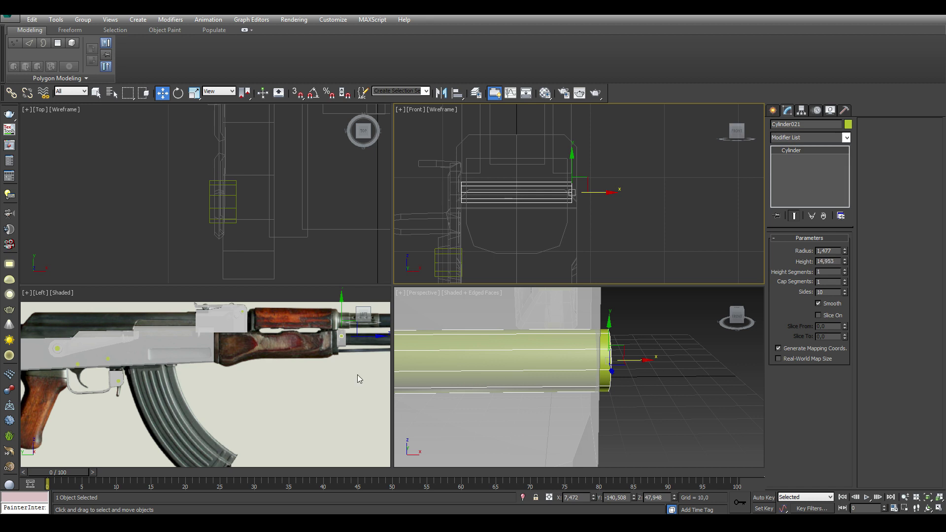
middle_click_drag(332, 344, 180, 350)
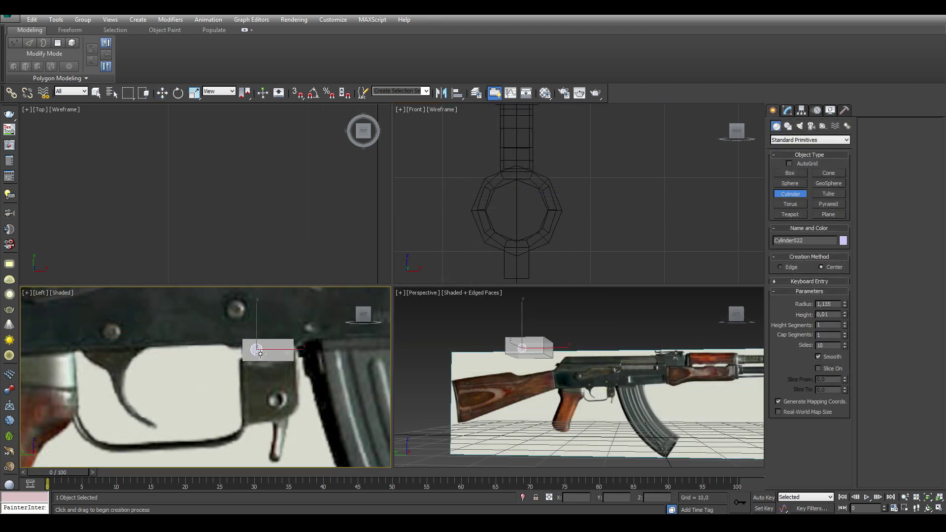
middle_click(565, 223)
key("z")
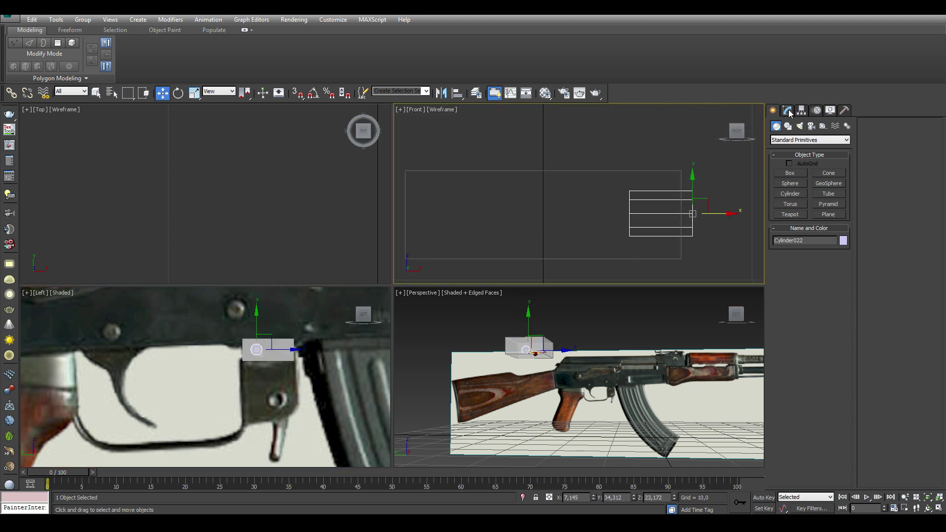
Size the pin to radius 1.135, height 14.15, and clone a copy beside it
left_click(788, 111)
left_click_drag(846, 261, 845, 257)
left_click_drag(286, 349, 309, 349, "shift")
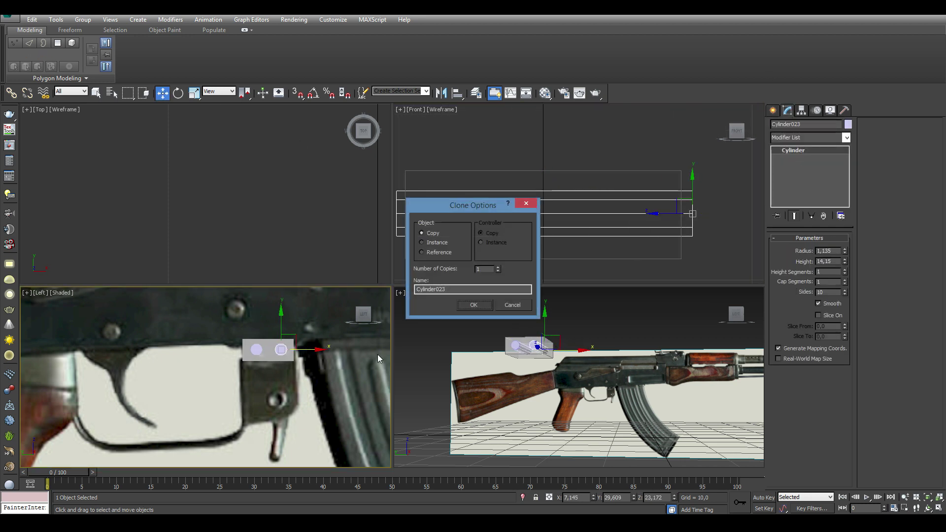
key("Return")
scroll(294, 360, "down", 2)
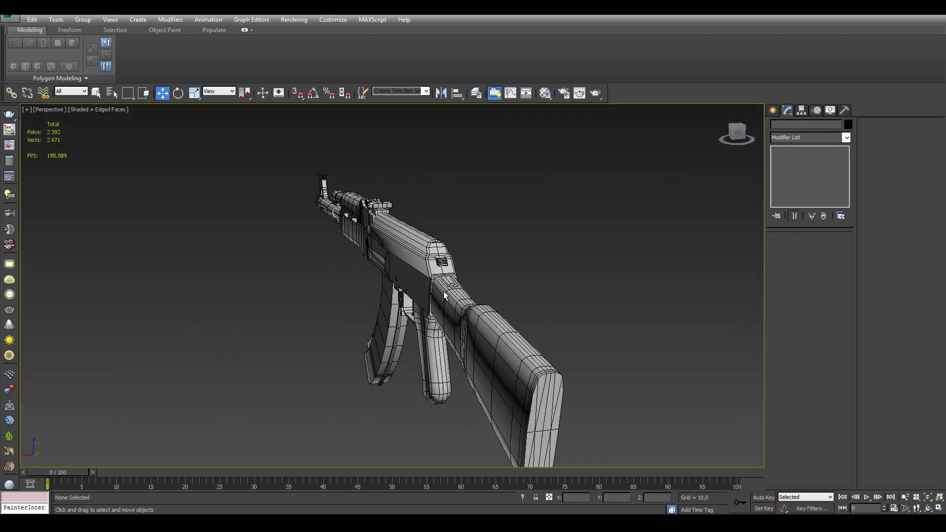
Orbit the perspective view around the finished rifle to review it from the side
mouse_move(445, 294)
middle_mouse_down("alt")
mouse_move(900, 294)
mouse_move(647, 326)
mouse_move(415, 313)
mouse_move(213, 321)
mouse_move(179, 313)
mouse_move(167, 281)
mouse_move(175, 264)
mouse_move(235, 250)
mouse_move(296, 318)
mouse_move(329, 332)
mouse_move(481, 323)
mouse_move(508, 301)
mouse_move(583, 334)
mouse_move(621, 340)
mouse_move(647, 330)
middle_mouse_up("alt")
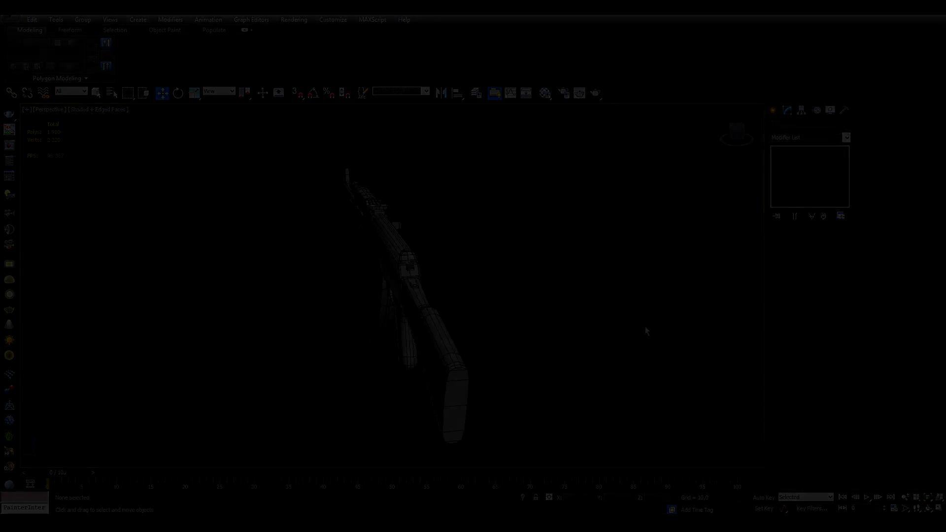